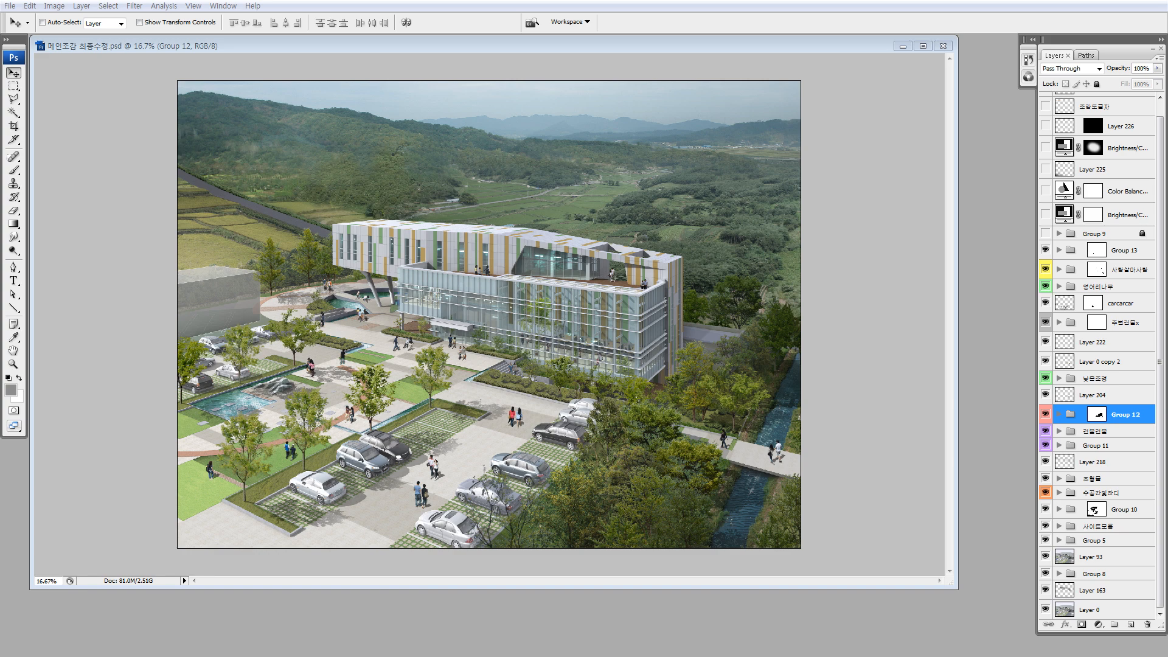
- Isolate the base rendering on Layer 93 and compare it with the green-labelled tree group and Group 13 shown, leaving the tree group hidden
alt+click(1046, 557)
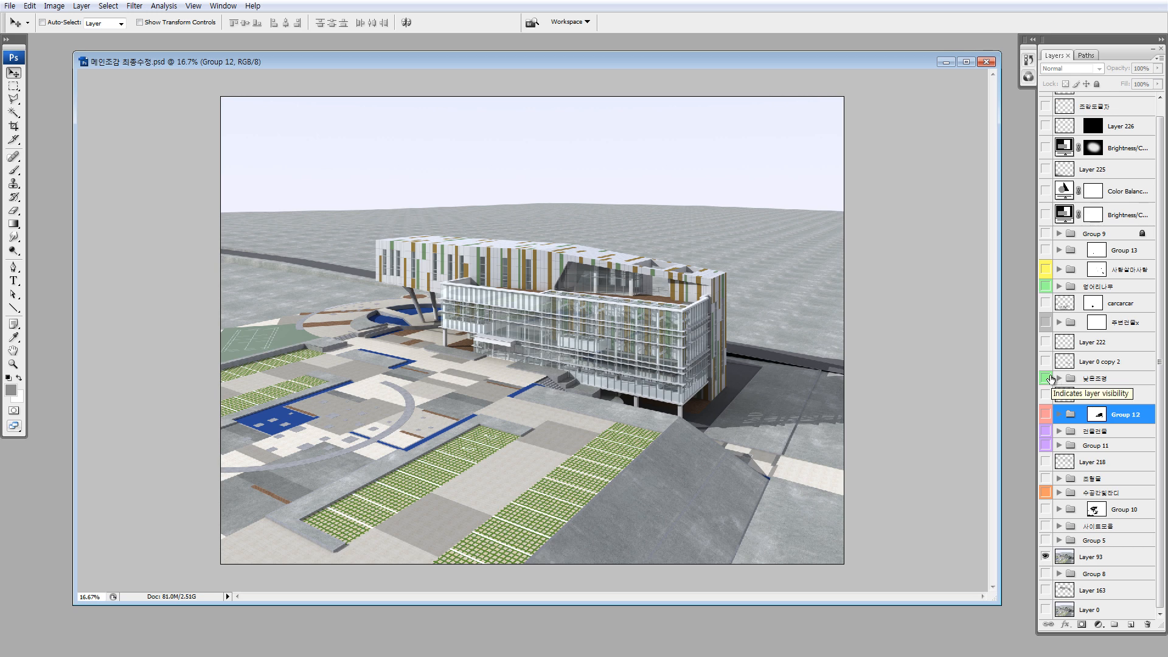
click(1047, 286)
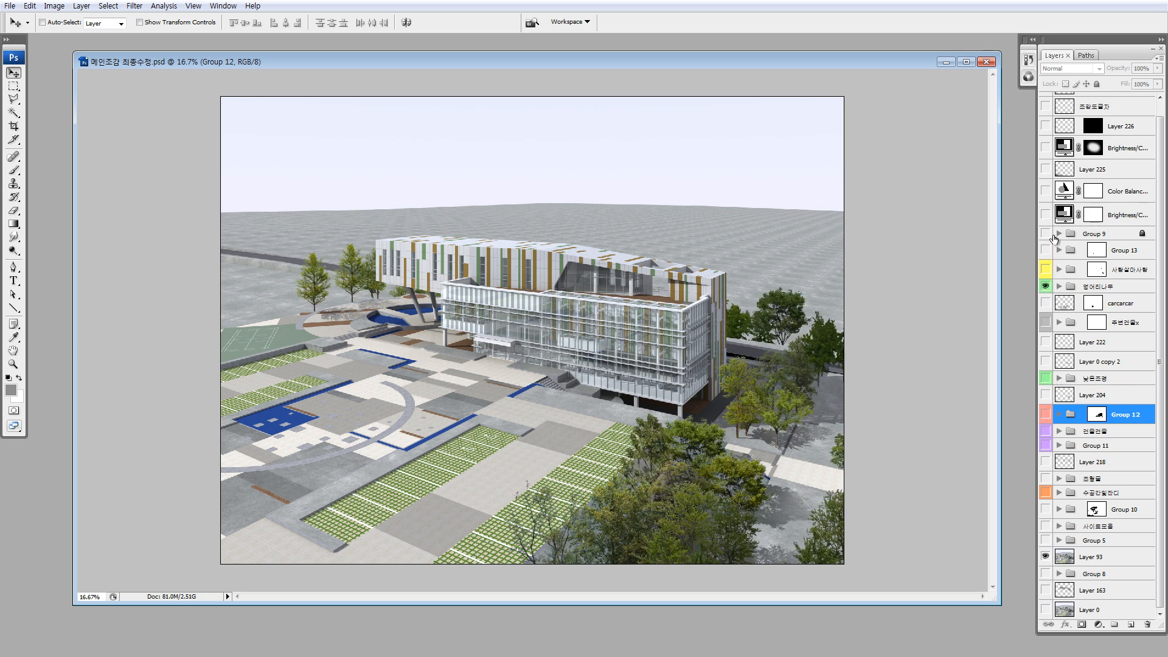
click(1046, 251)
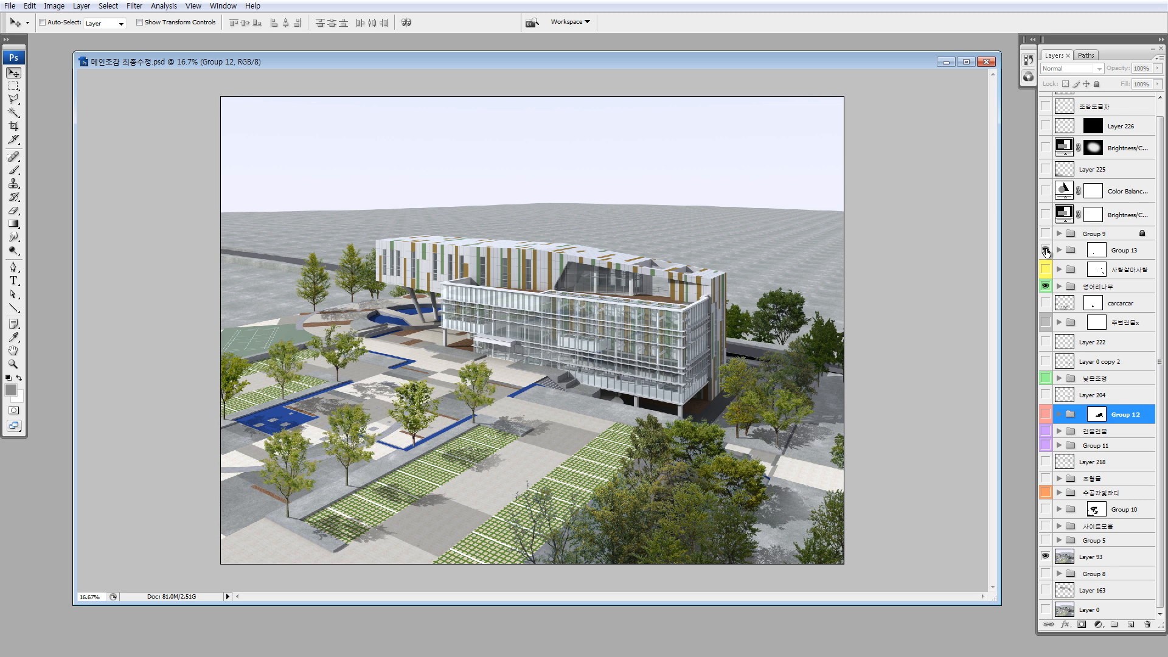
click(1046, 289)
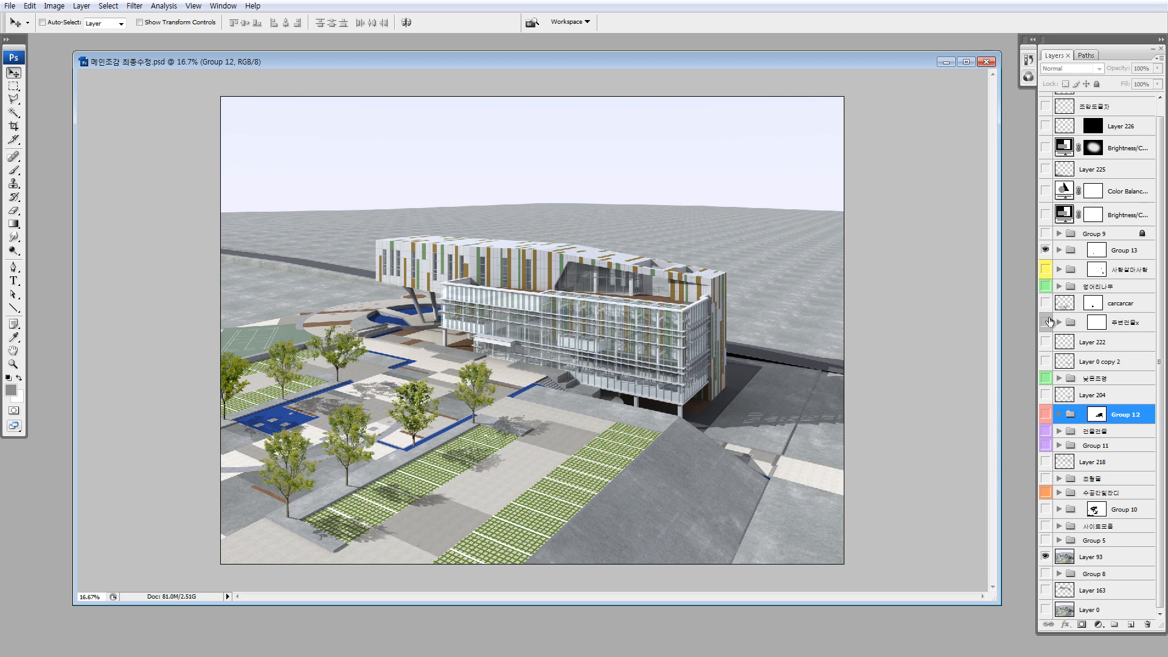
- Check what Group 13 contributes by expanding it and toggling Layer 0 copy 2 and the carcarcar layer
click(1046, 250)
click(1046, 250)
click(1059, 251)
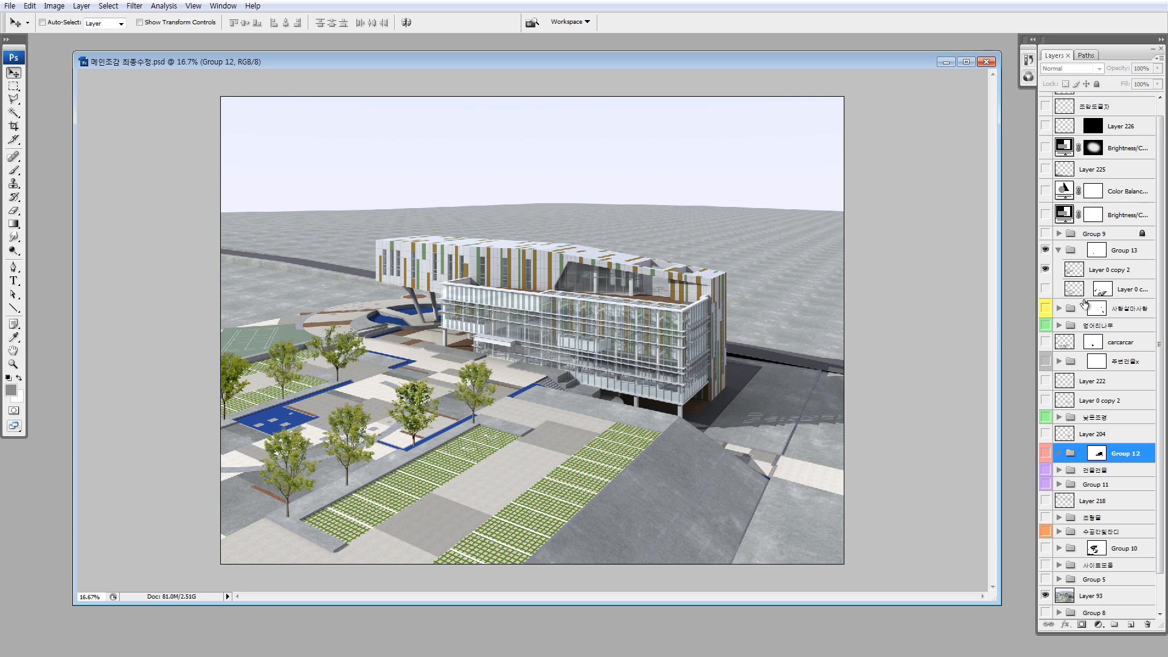
click(1046, 270)
click(1046, 342)
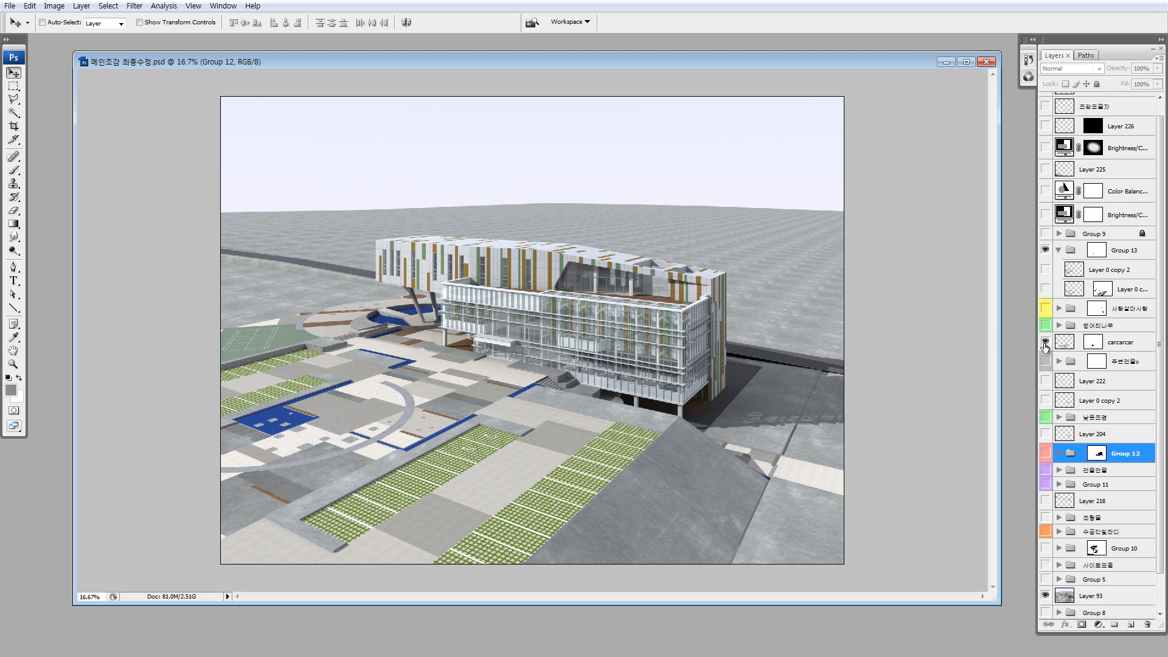
click(1045, 342)
click(1046, 270)
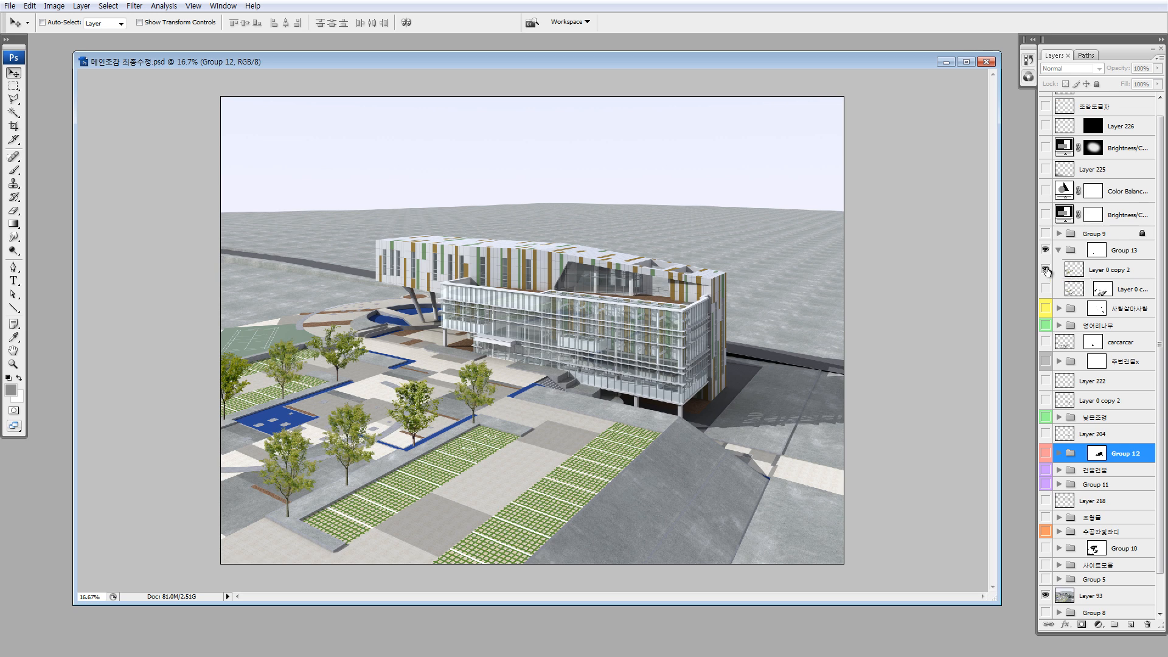
click(1046, 270)
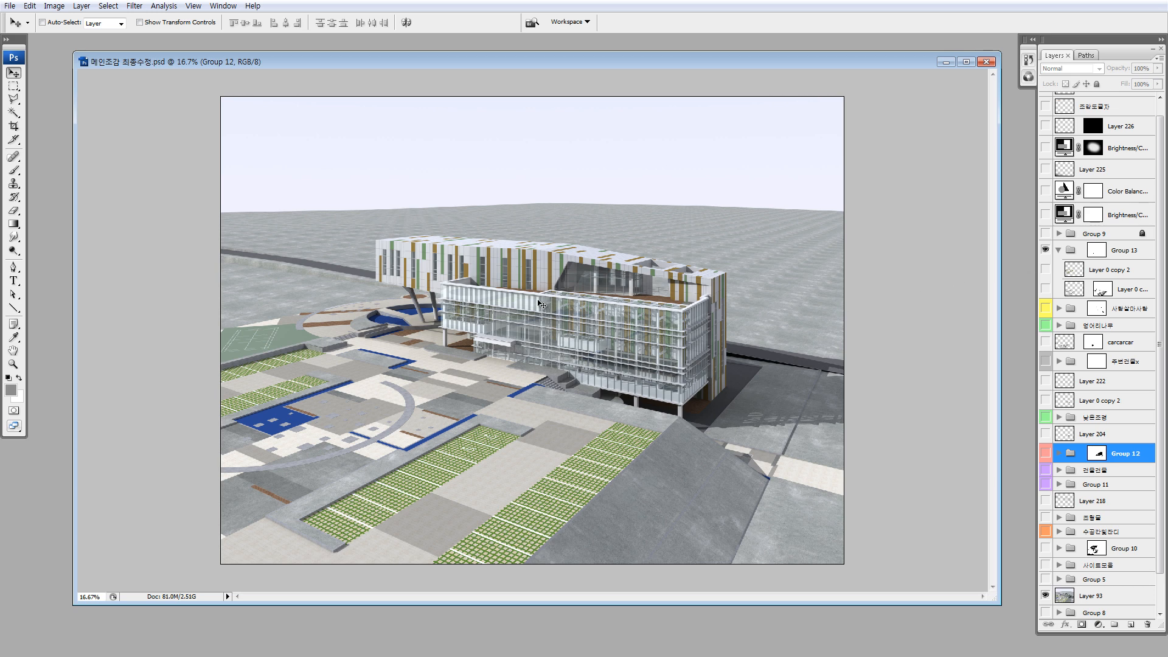
key(m)
drag(315, 202, 703, 467)
click(703, 467)
drag(774, 513, 307, 218)
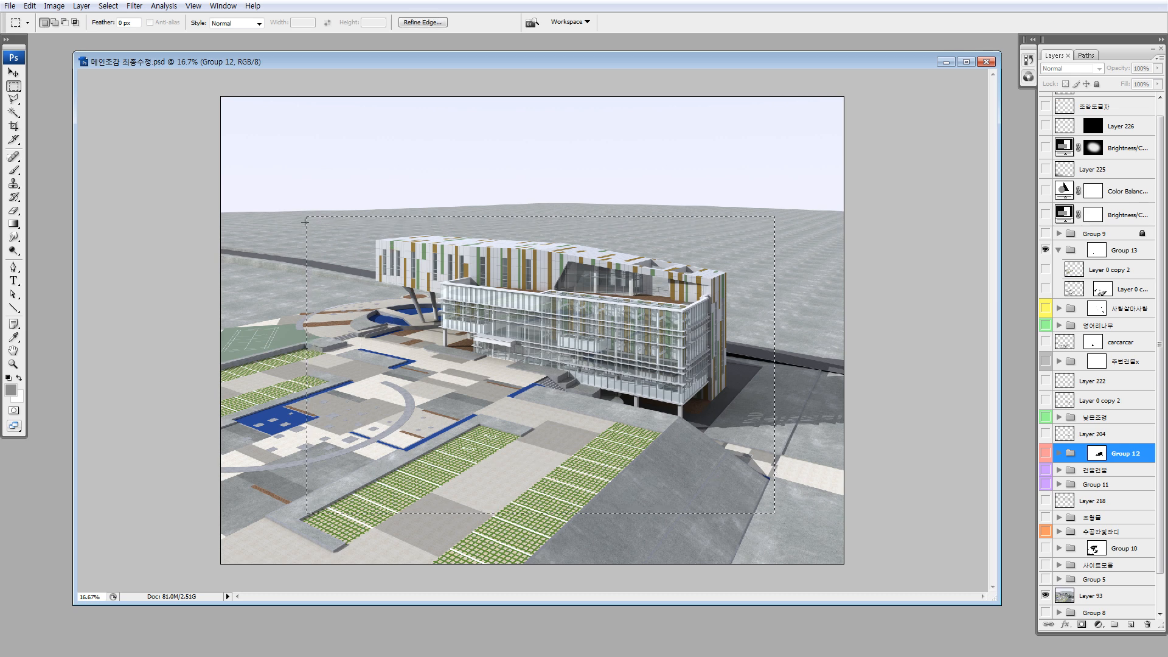
click(304, 212)
drag(707, 454, 815, 520)
click(773, 537)
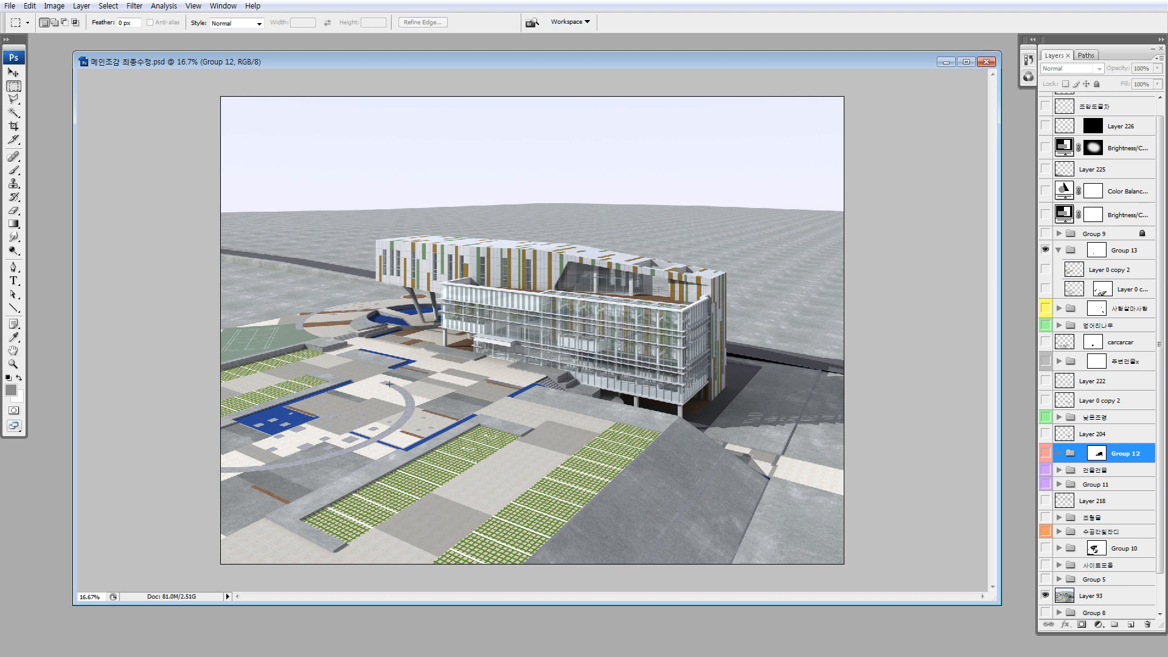
drag(490, 253, 657, 371)
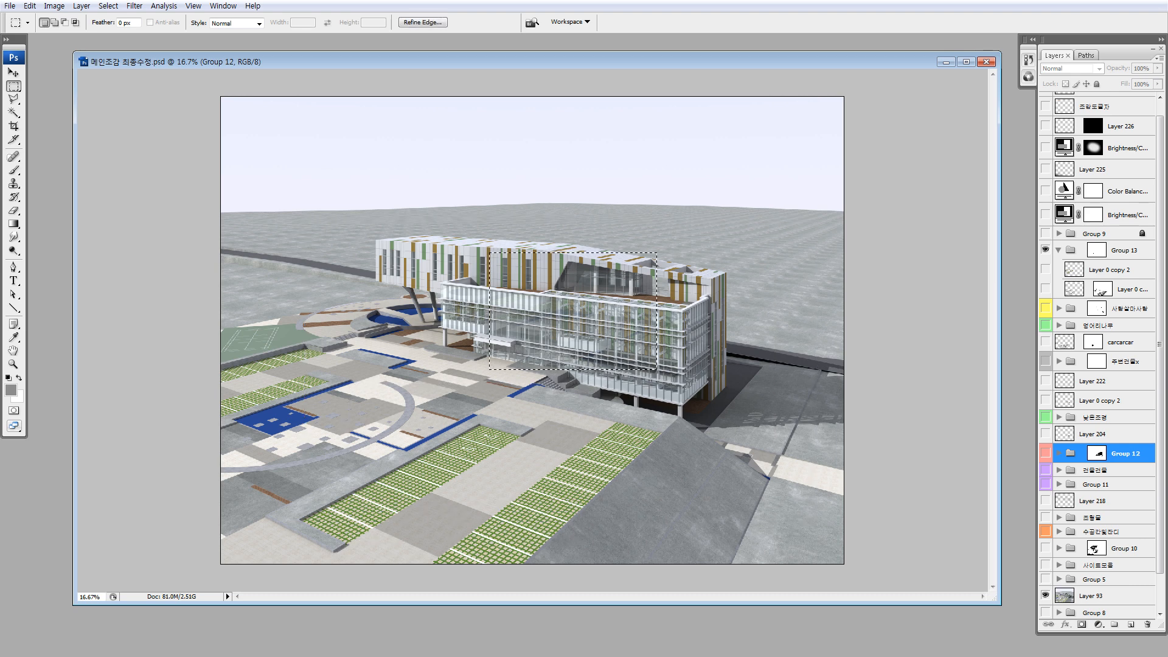
drag(418, 149, 629, 396)
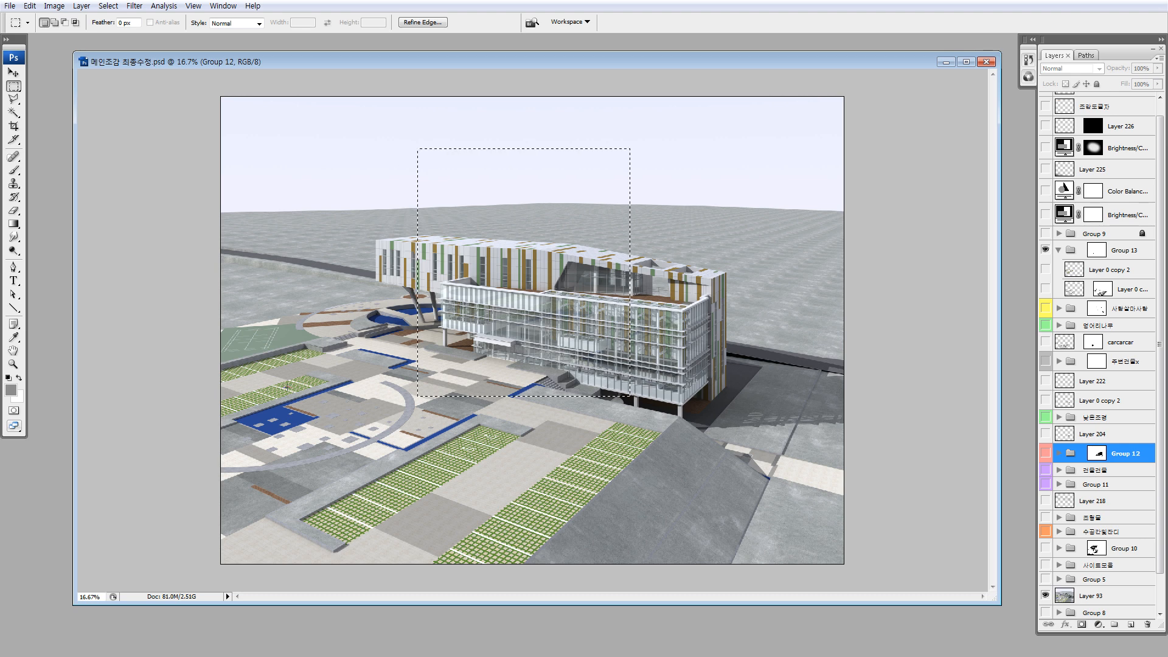
drag(285, 382, 555, 543)
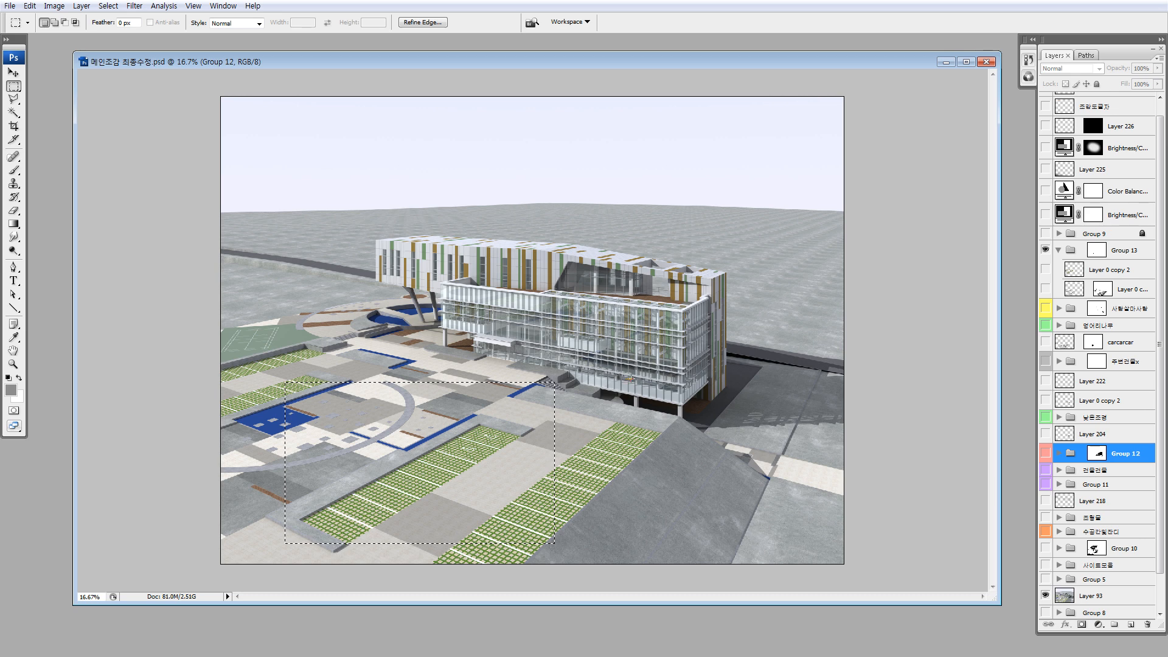
- Preview the green-labelled tree group with both Group 13 layers over the base rendering, hide both groups again and collapse Group 13
click(1045, 326)
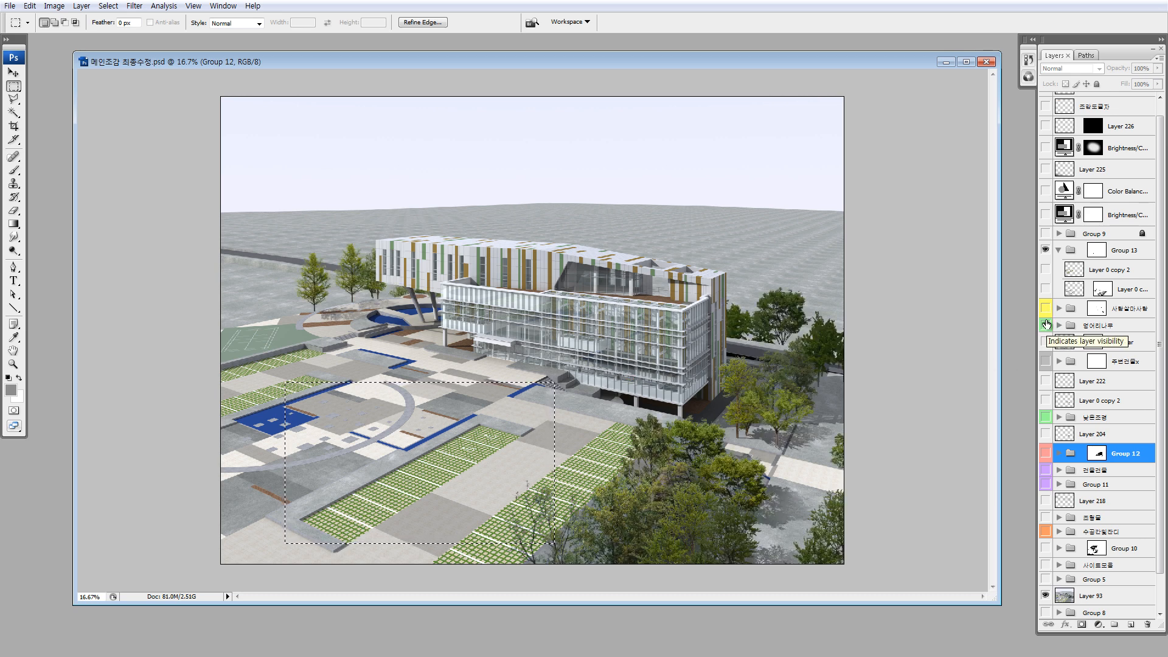
click(1045, 269)
click(1046, 289)
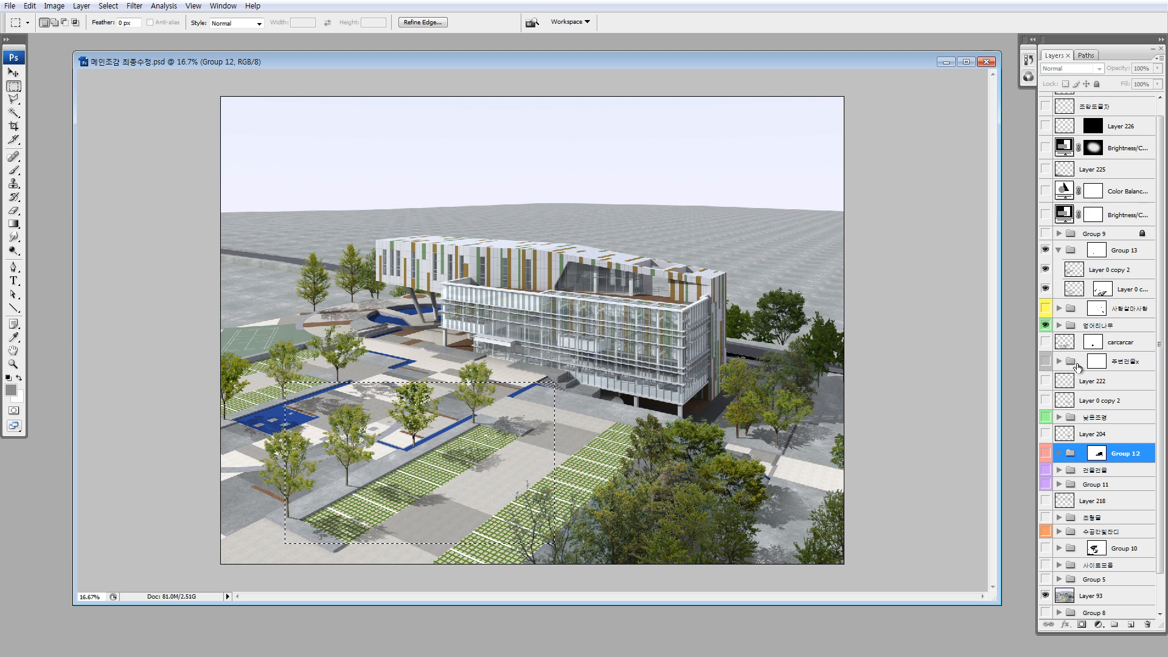
click(1046, 325)
click(1046, 250)
click(1059, 250)
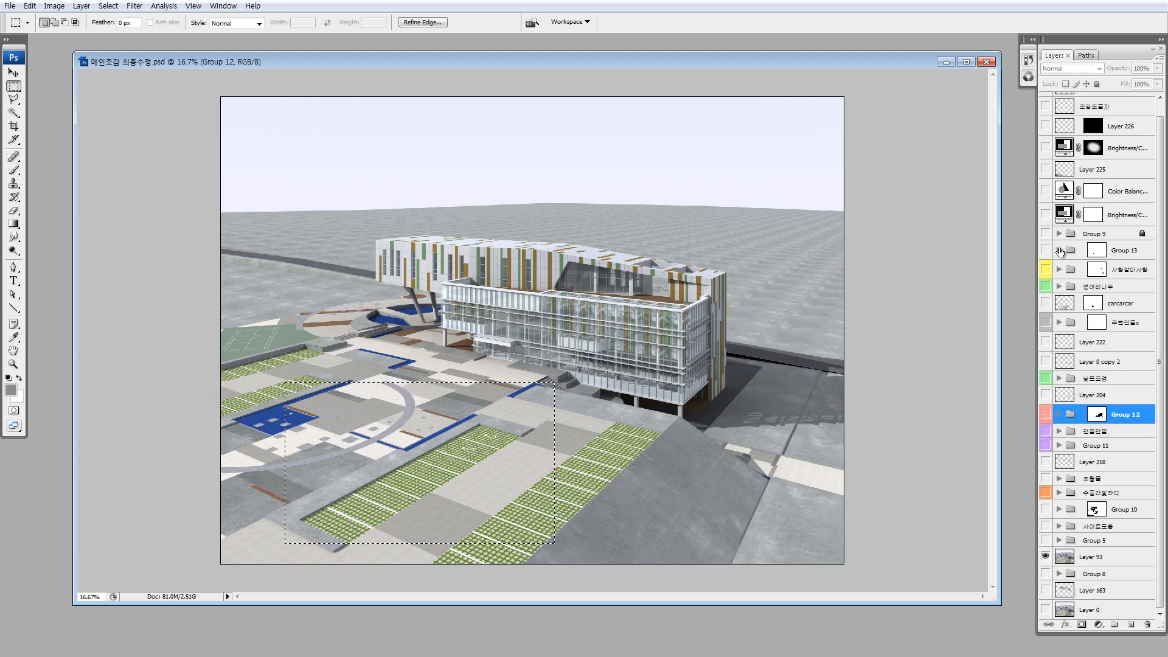
click(332, 291)
drag(430, 248, 447, 284)
mouse_move(280, 304)
mouse_down()
mouse_move(286, 316)
mouse_move(302, 304)
mouse_up()
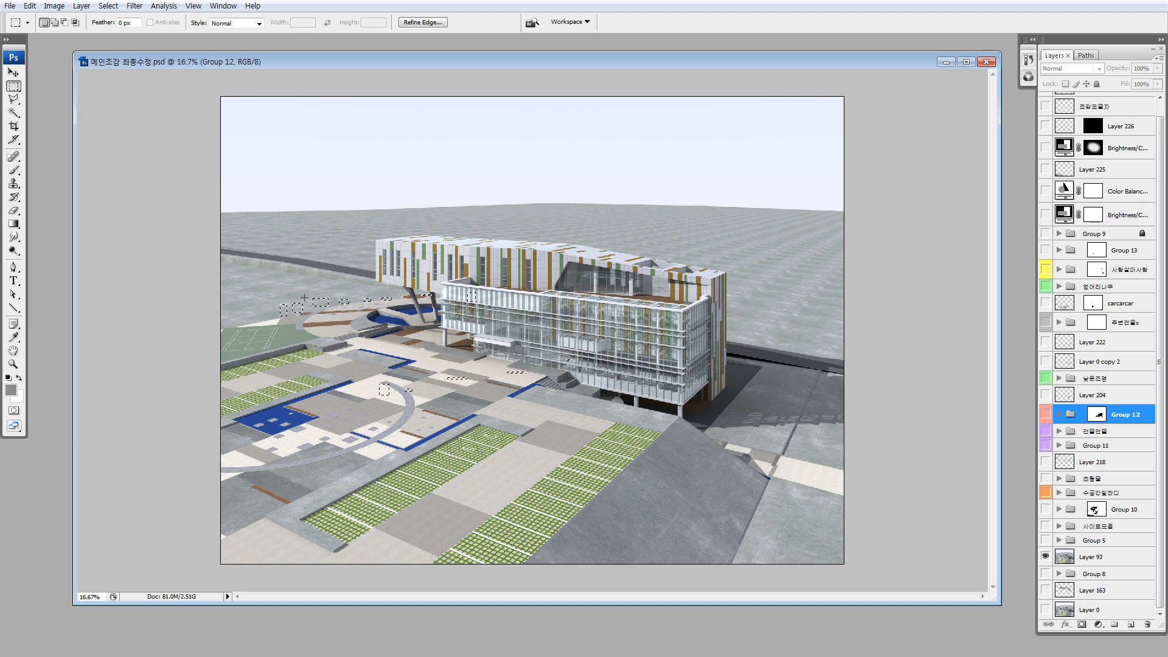
key(ctrl+d)
drag(461, 298, 715, 455)
drag(324, 188, 762, 470)
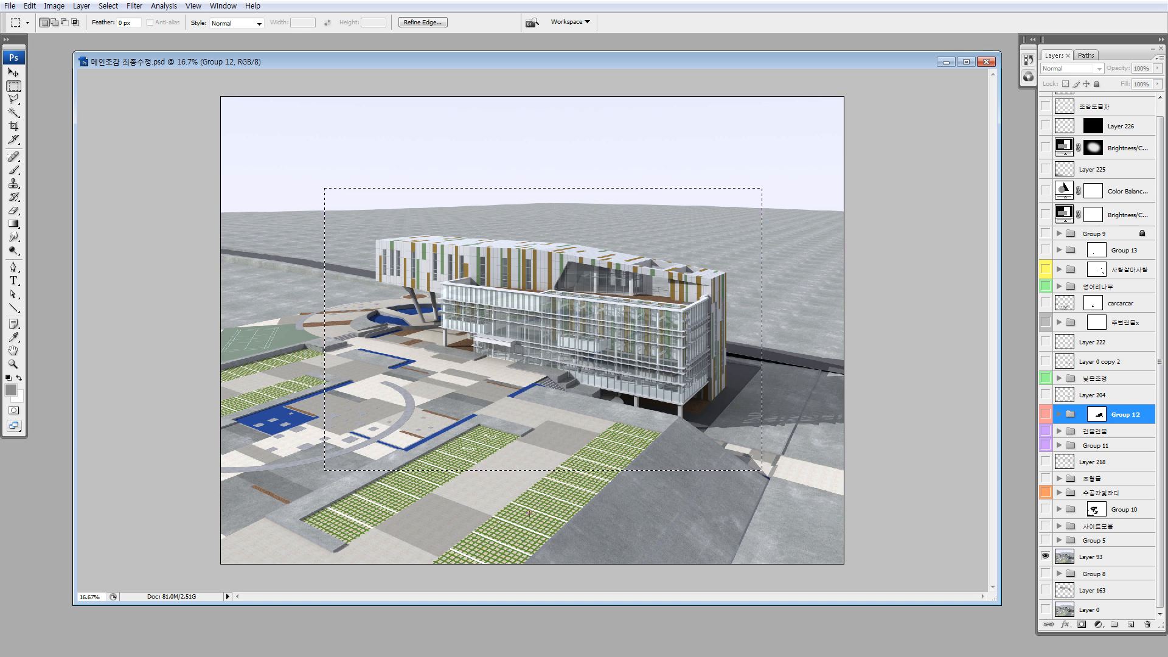
drag(298, 401, 372, 391)
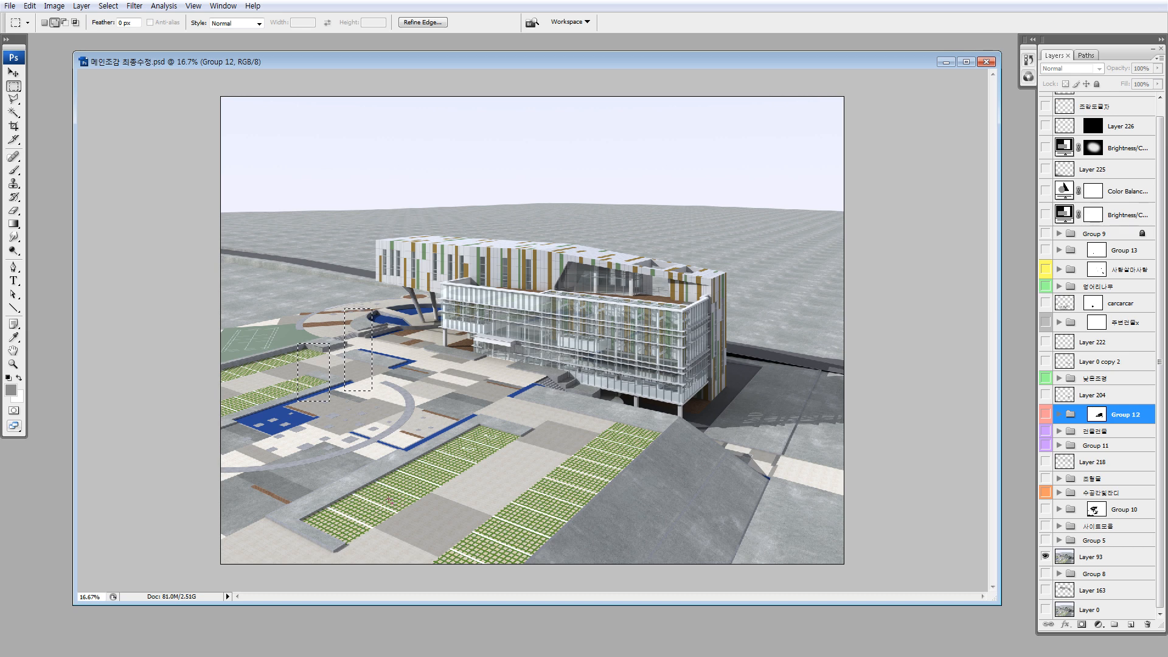
key(ctrl+d)
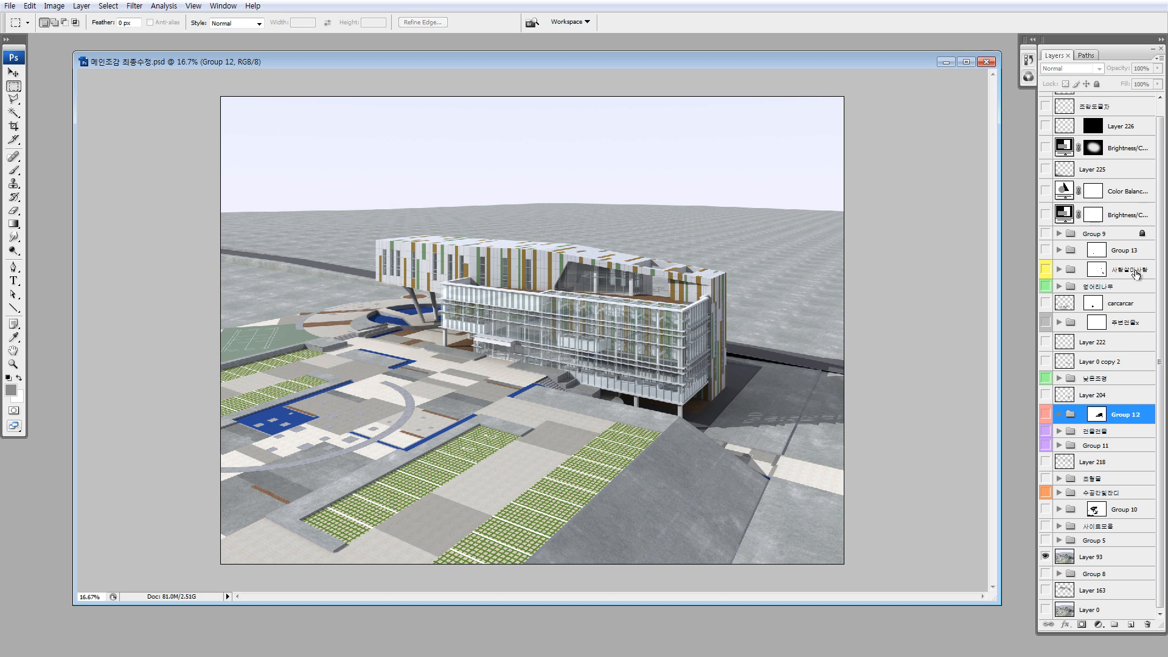
- Preview the green-labelled low shrub group over the base rendering and hide it again
click(1044, 378)
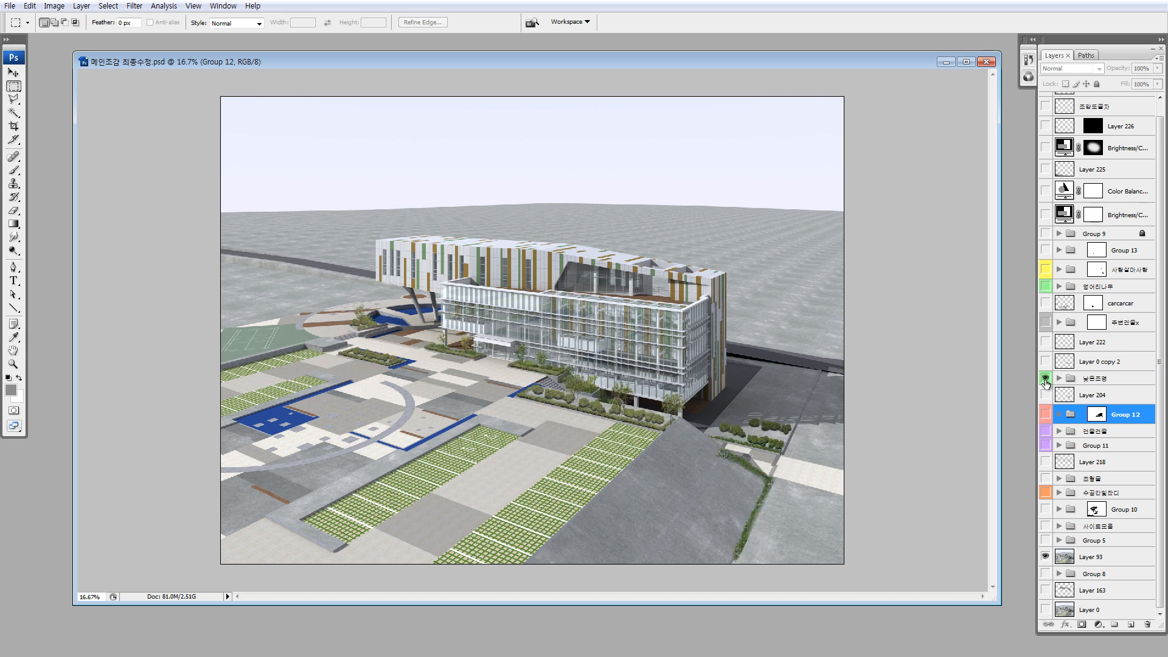
click(1046, 379)
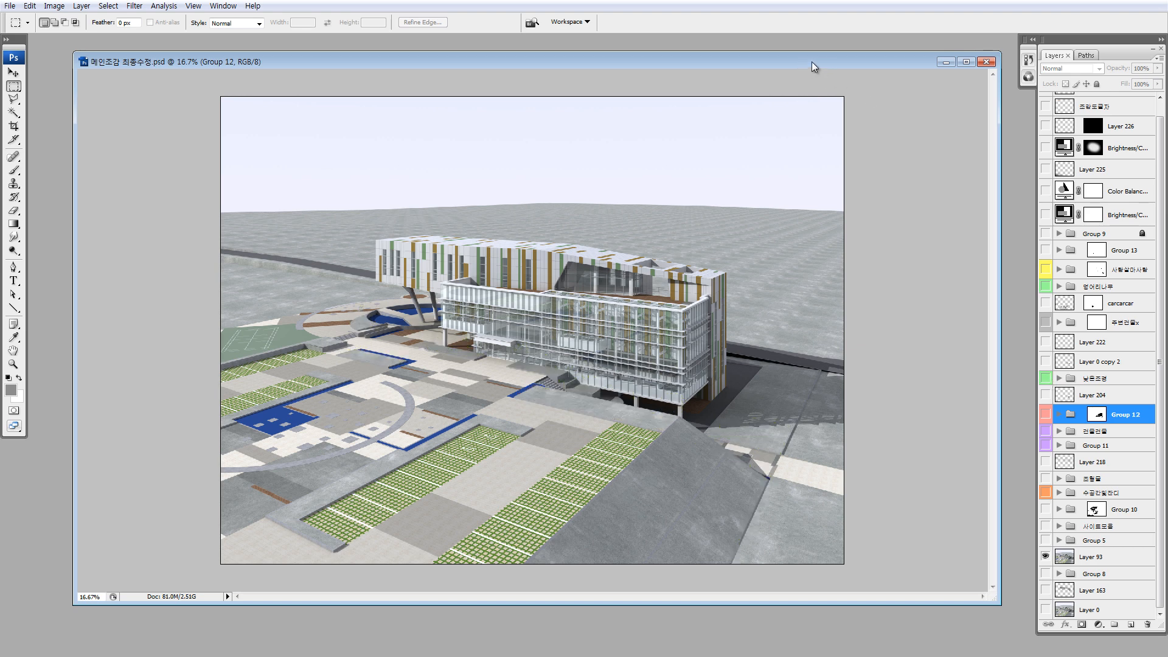
- Duplicate the image with all its layers as sss
right_click(811, 61)
click(839, 68)
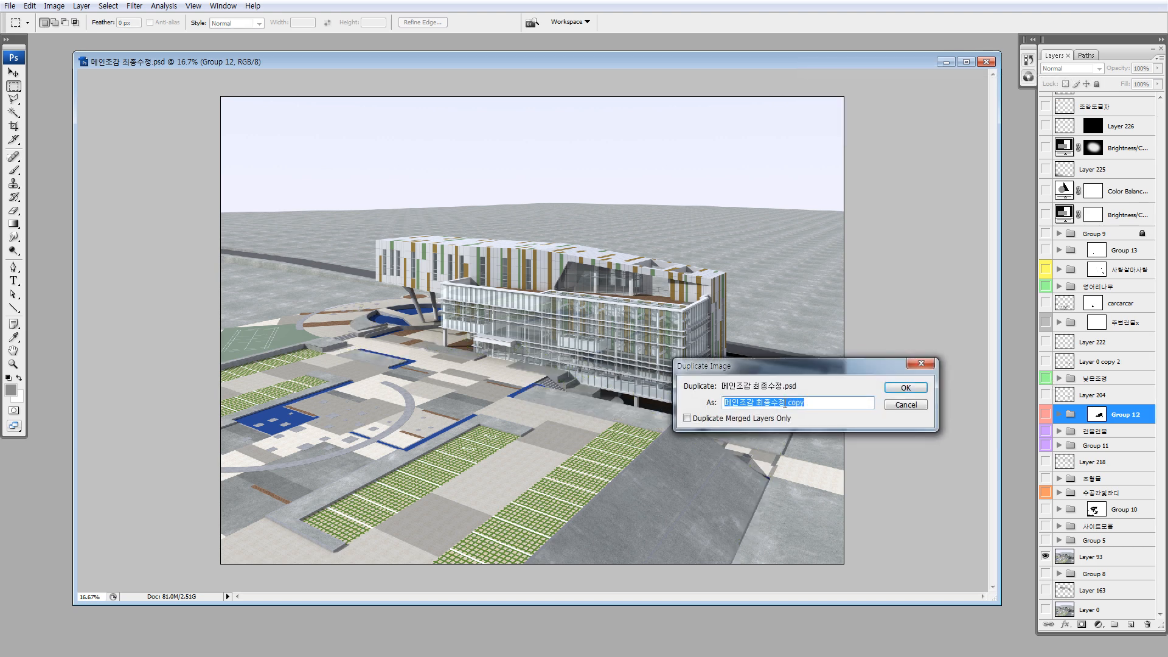
text(sss)
click(907, 387)
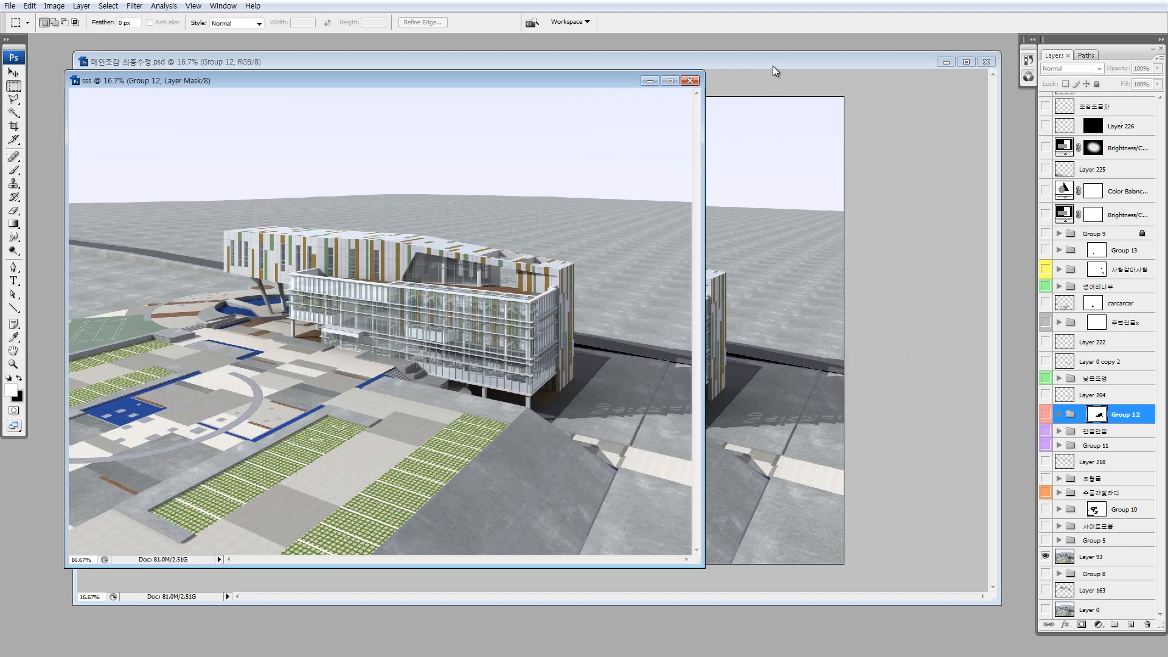
- Move the original document's window out of the way and place the sss copy's window in the open workspace
click(788, 56)
click(1029, 59)
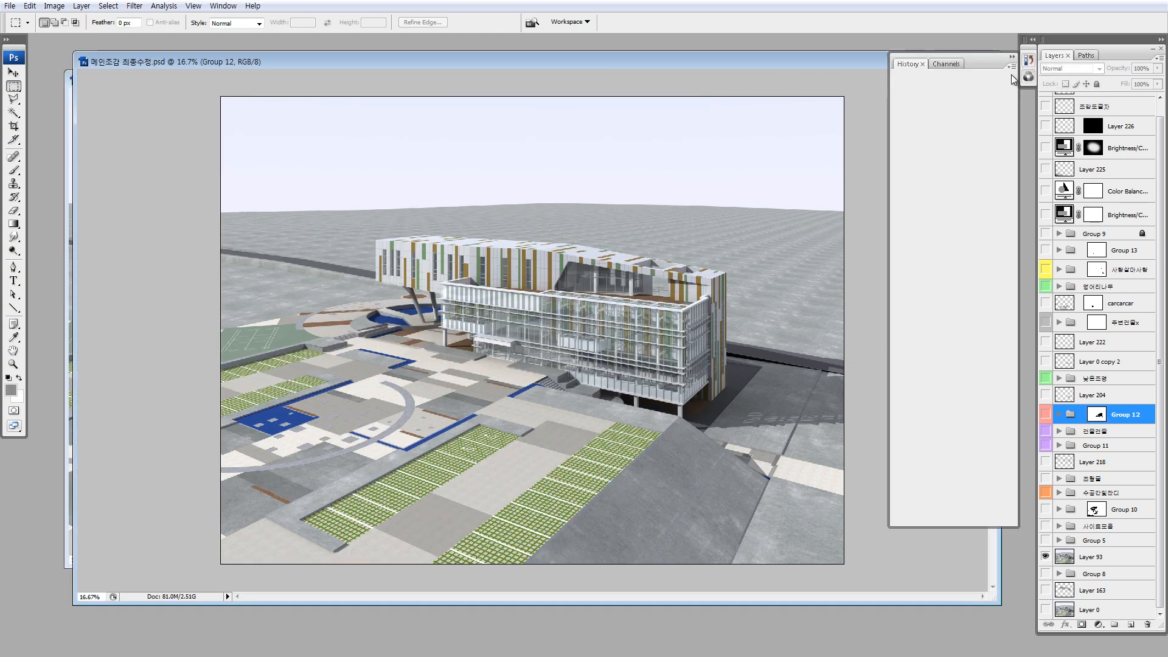
drag(859, 62, 337, 465)
click(528, 234)
drag(553, 82, 813, 89)
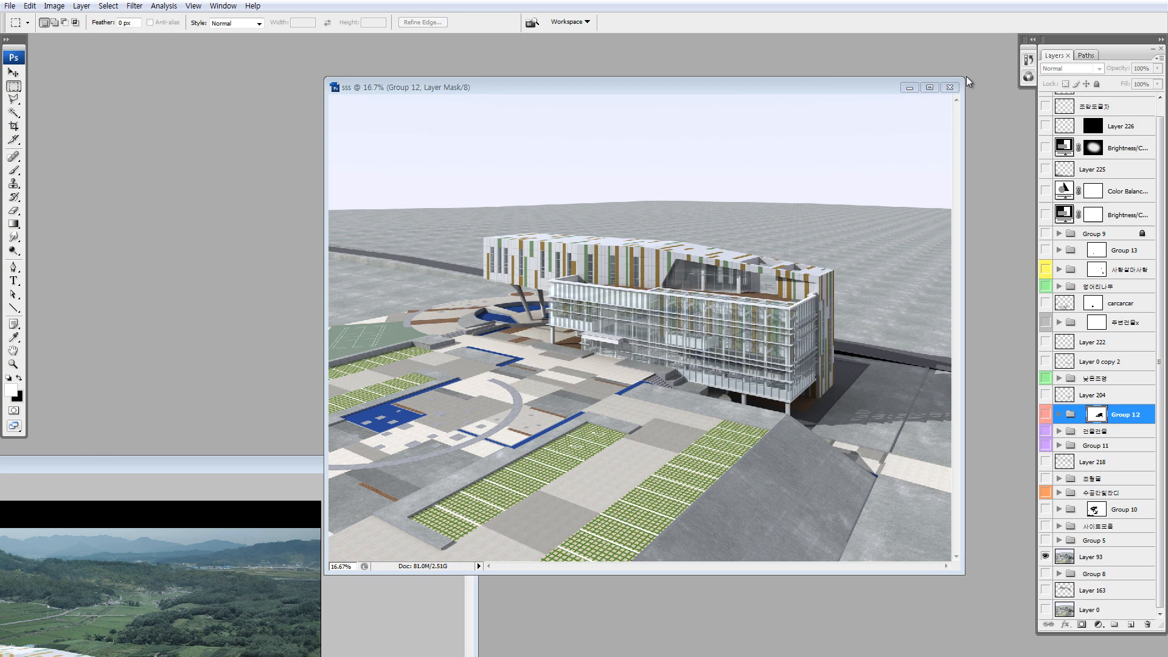
- Make all layers of the sss copy visible and select the topmost layer, Layer 17
right_click(1045, 109)
click(1053, 127)
right_click(1046, 110)
click(1053, 126)
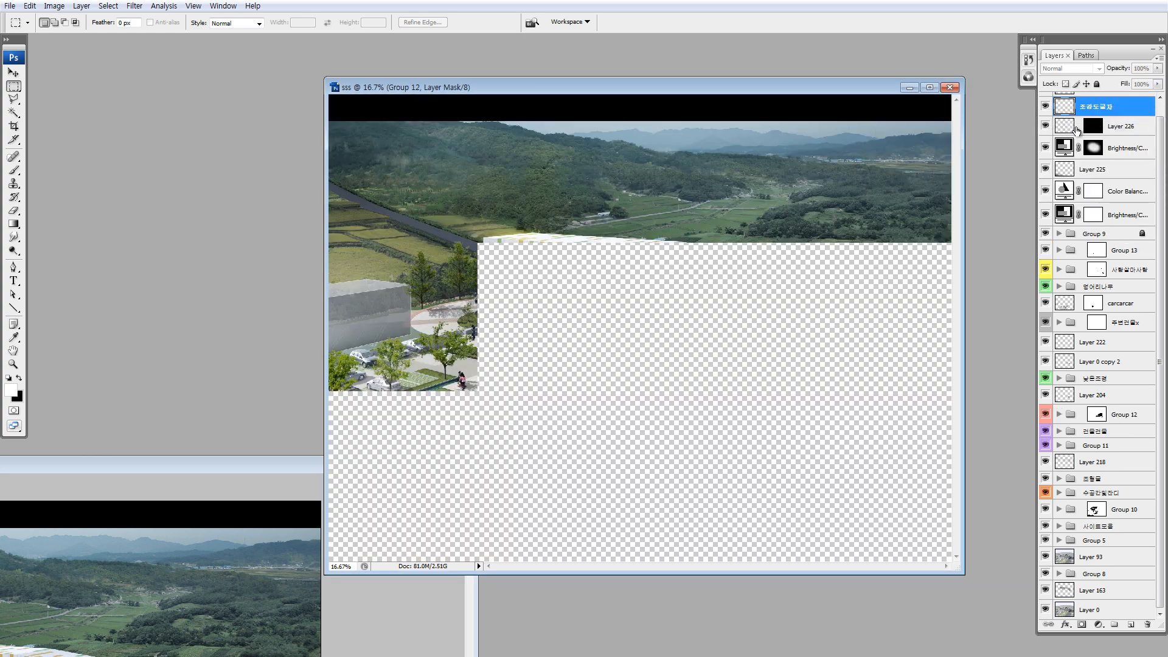
click(1066, 84)
click(1065, 108)
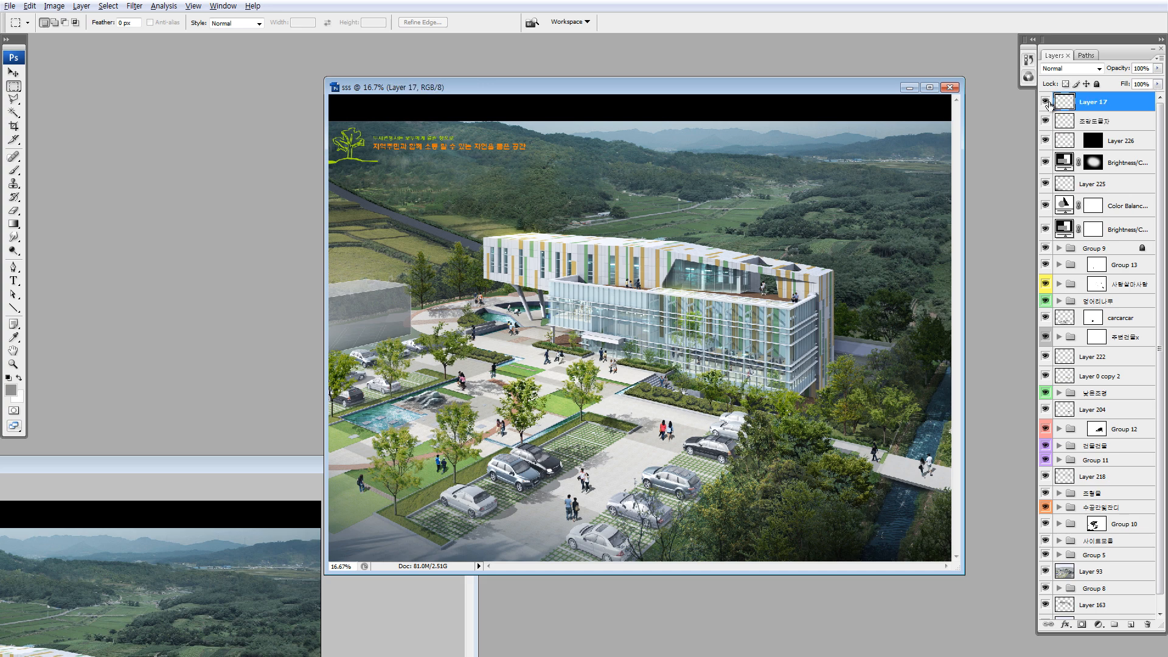
- Check what Layer 17 and the 조감도글자 layer contribute by toggling visibility, and delete Layer 17
alt+click(1046, 104)
alt+click(1046, 105)
key(ctrl+minus)
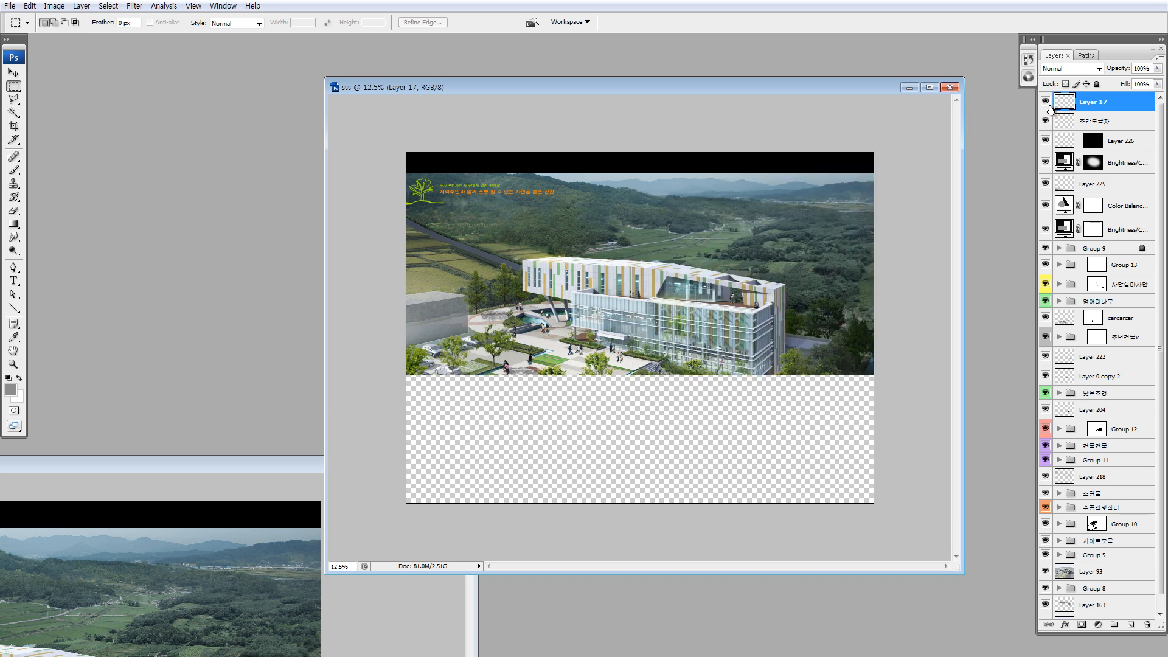
click(1048, 121)
click(1047, 120)
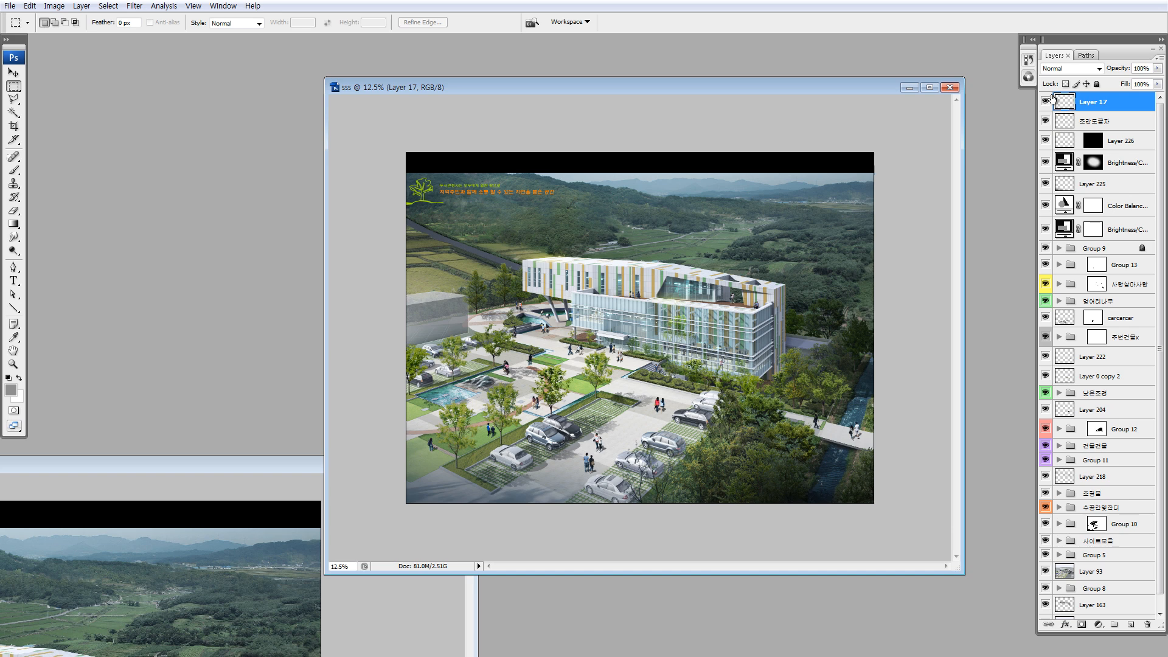
click(1066, 122)
key(Delete)
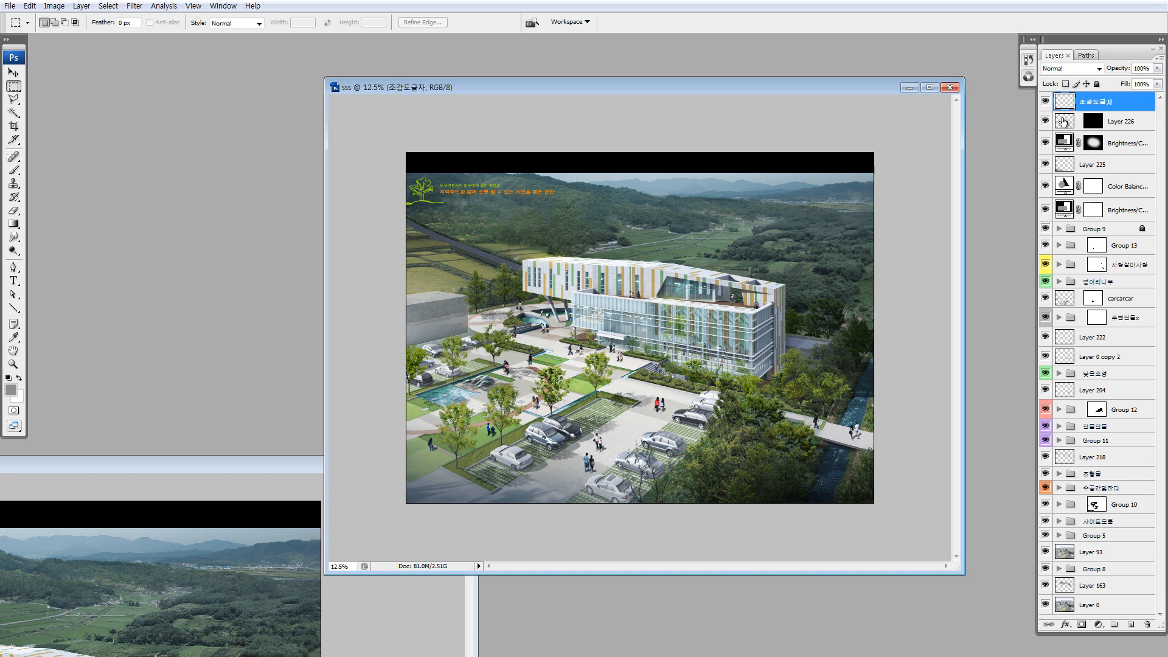
- Examine the slogan and tree logo on the 조감도글자 layer up close and delete that layer
key(Delete)
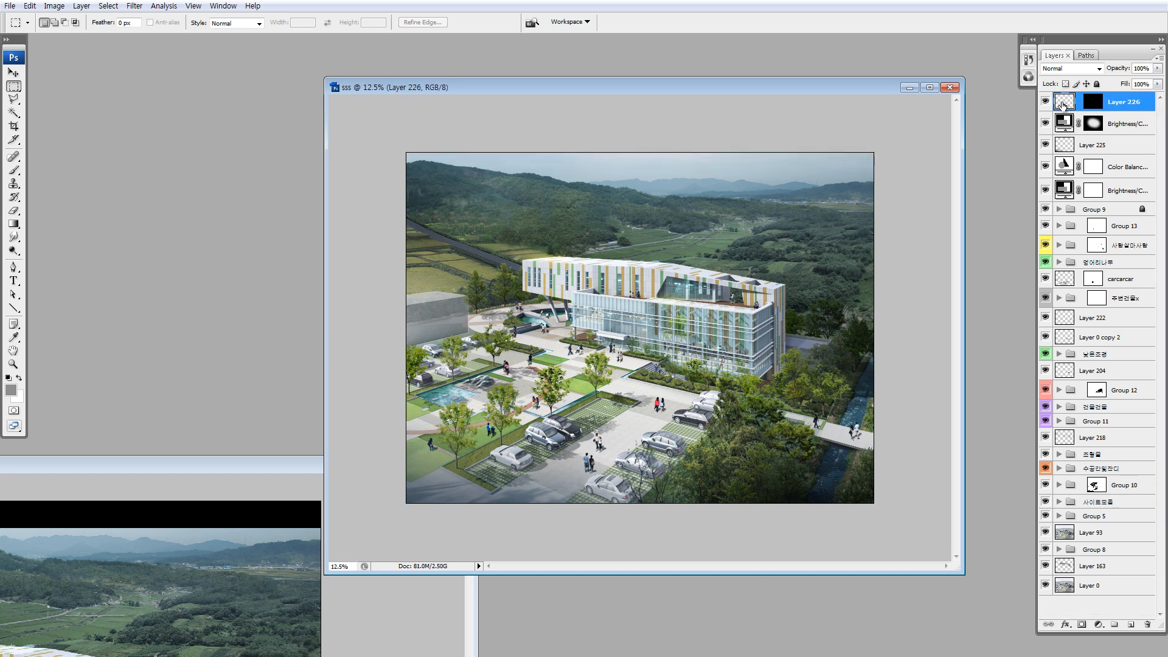
key(ctrl+z)
key(z)
drag(436, 157, 543, 241)
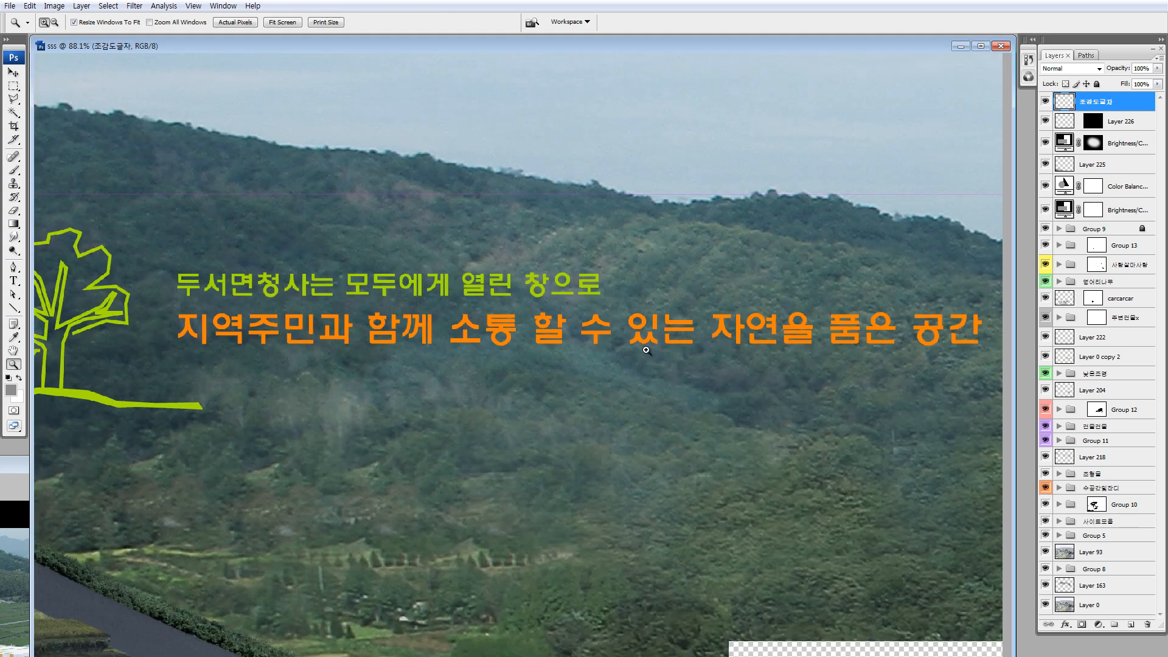
key(ctrl+0)
key(ctrl+minus)
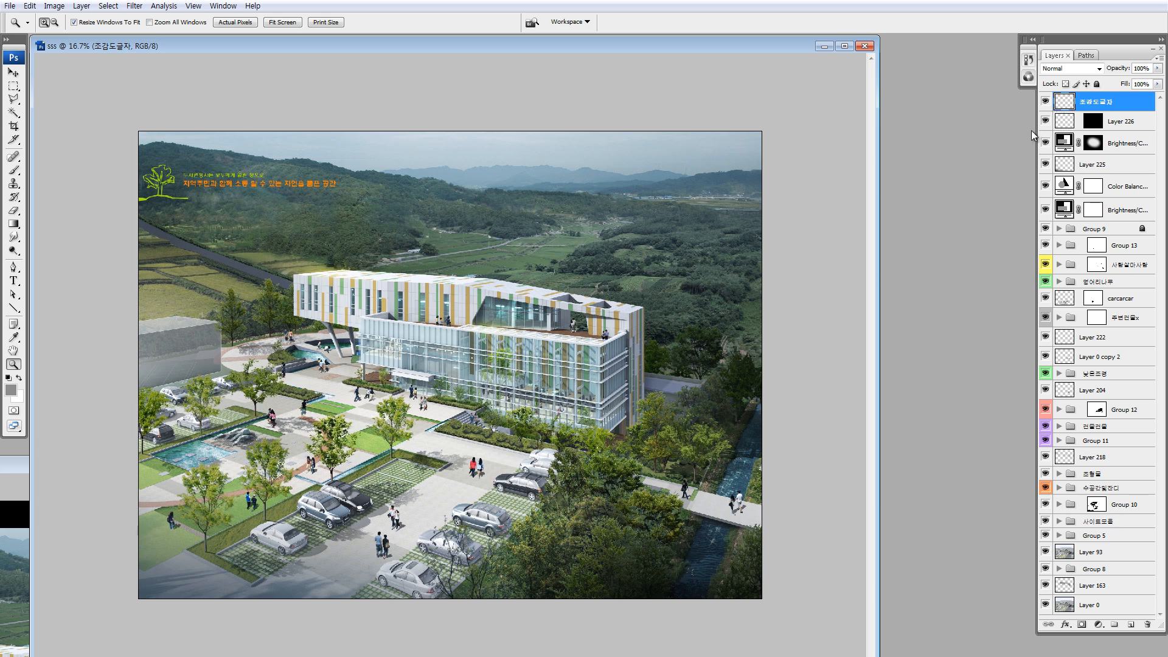
key(Delete)
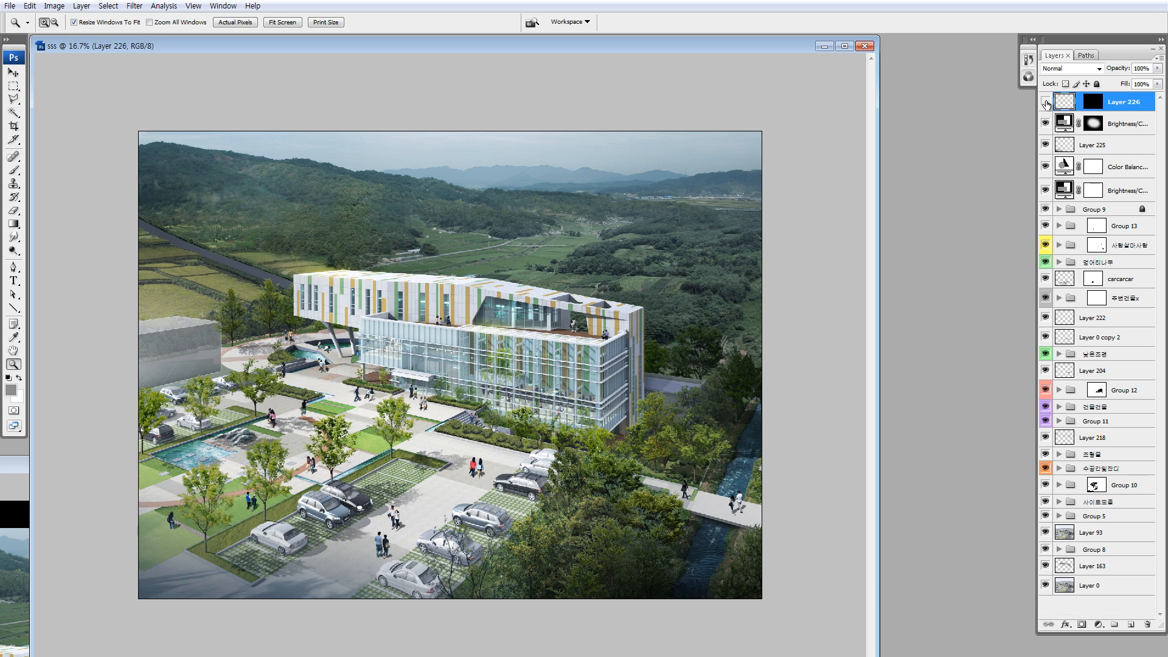
- Compare Layer 226 with its mask disabled and enabled, and delete the layer
shift+click(1093, 102)
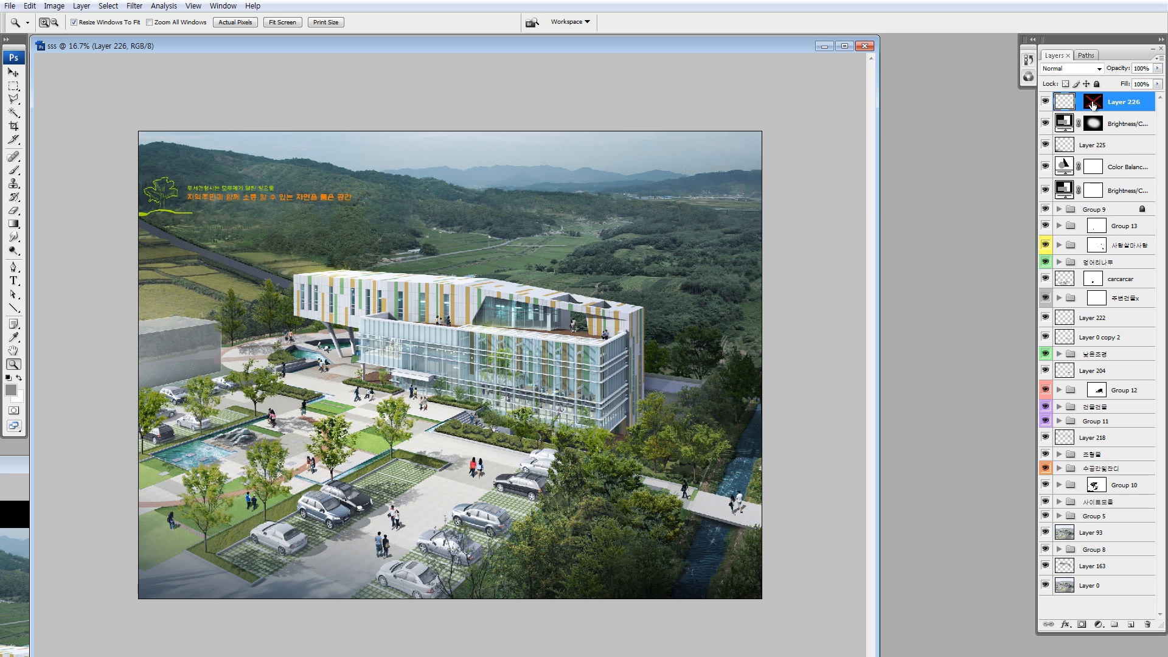
shift+click(1093, 105)
key(Delete)
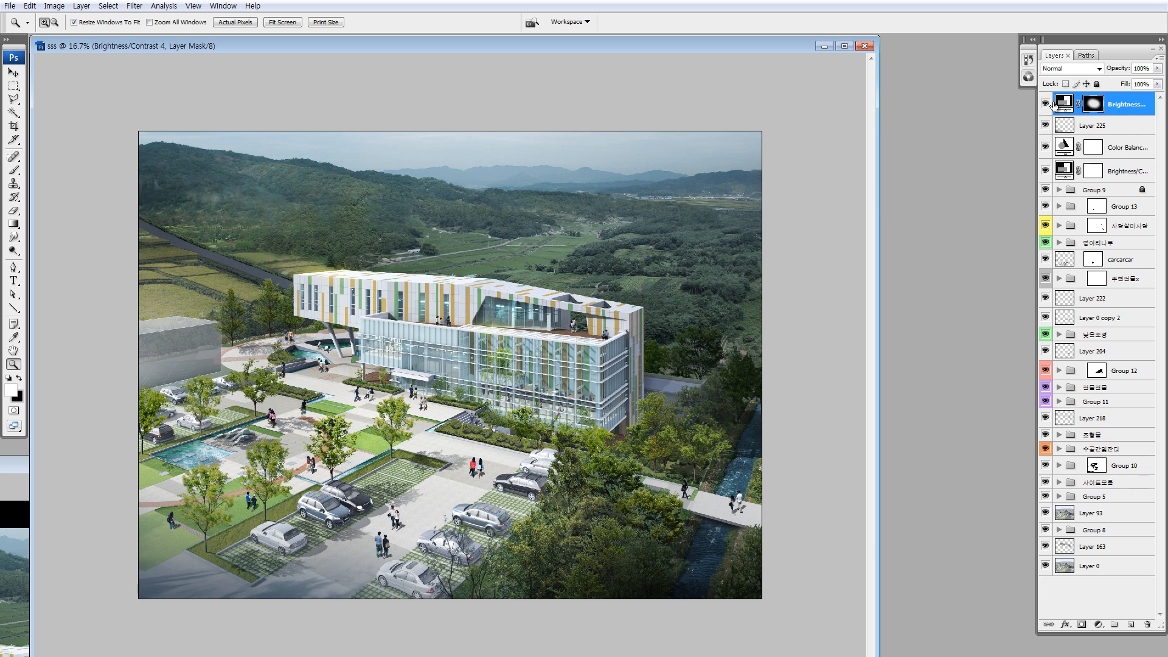
- Check the effect and mask of the topmost Brightness/Contrast adjustment layer, and delete that layer
click(1046, 105)
click(1047, 105)
click(1047, 105)
click(1046, 104)
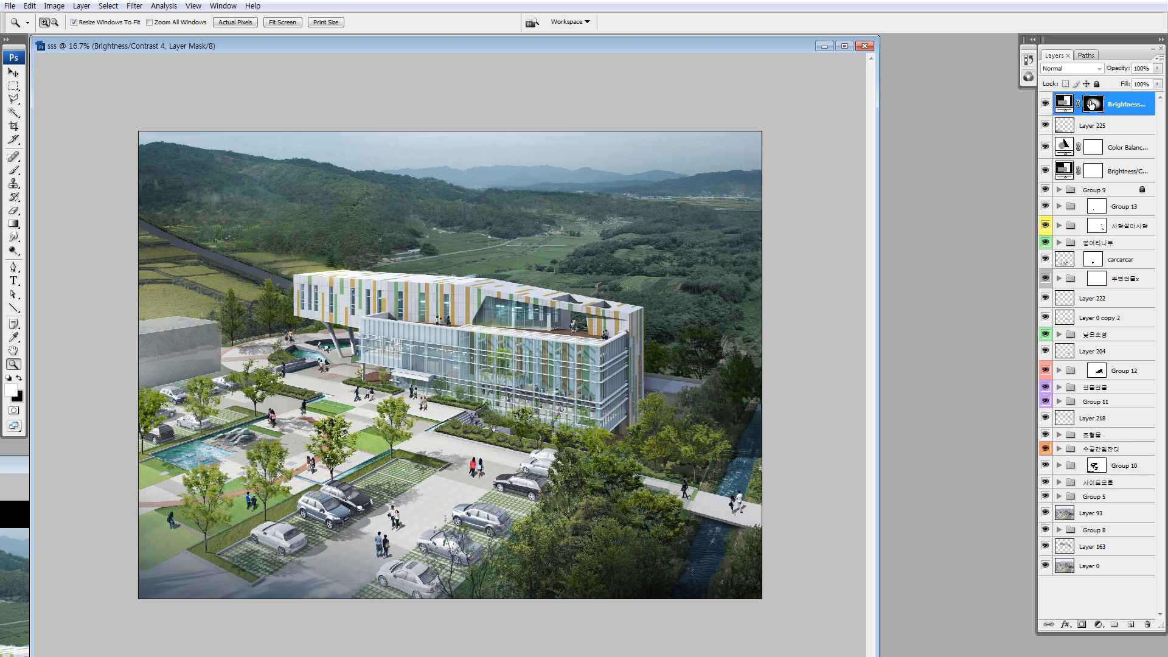
alt+click(1095, 105)
click(1060, 107)
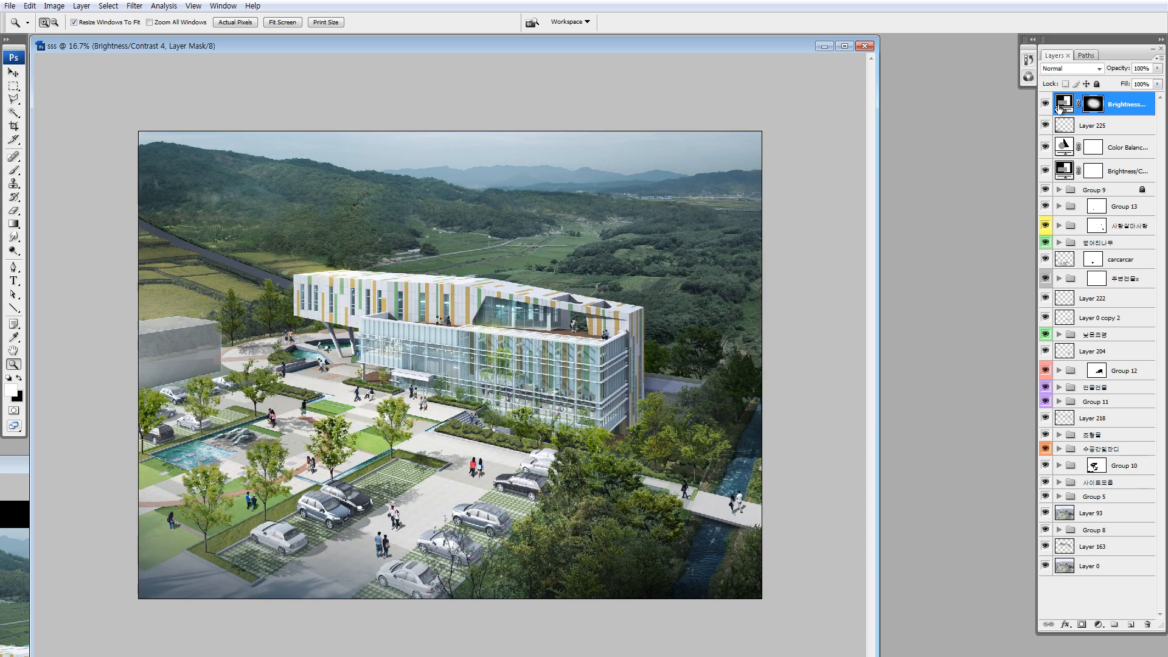
key(Delete)
- View Layer 225 in isolation, and hide it together with the Color Balance and Brightness/Contrast adjustment layers beneath it
alt+click(1047, 103)
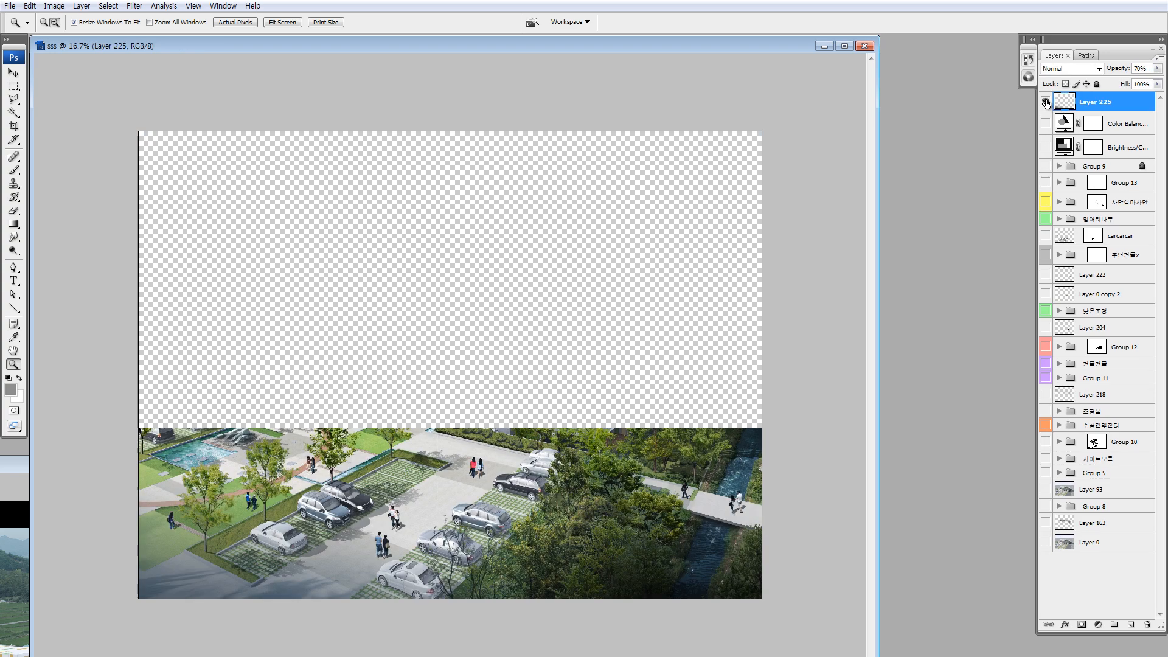
alt+click(1046, 103)
click(1046, 103)
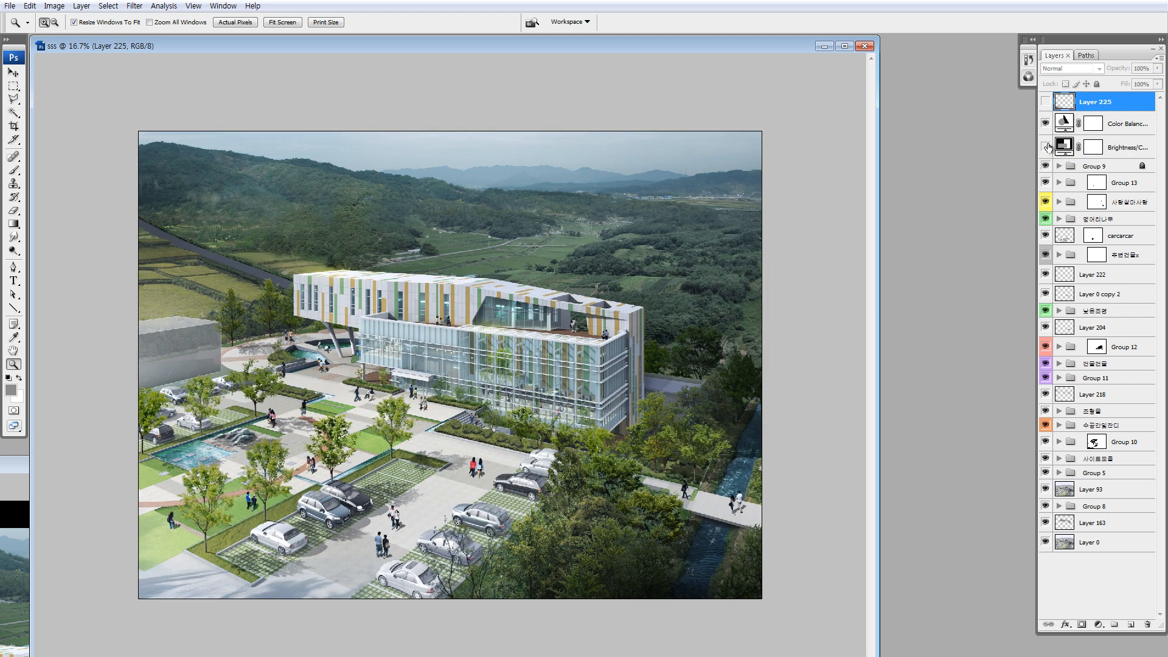
click(1046, 146)
click(1046, 123)
key(7)
- Identify the layers behind the foreground at the image's lower edge and hide Layer 107
key(v)
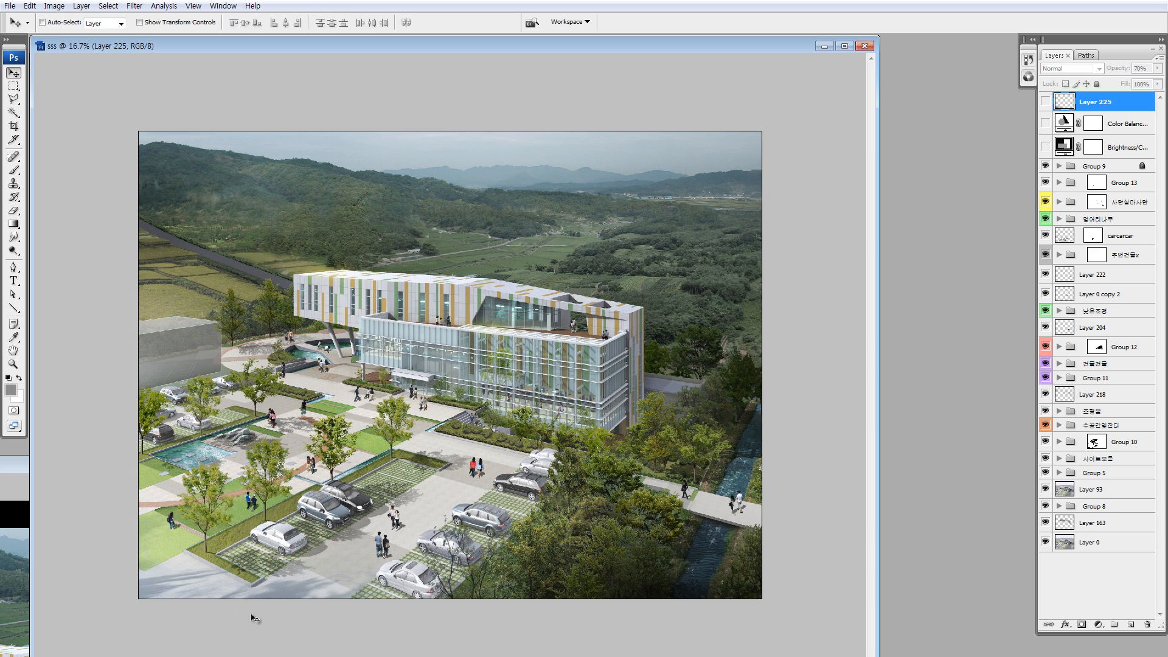
ctrl+click(299, 595)
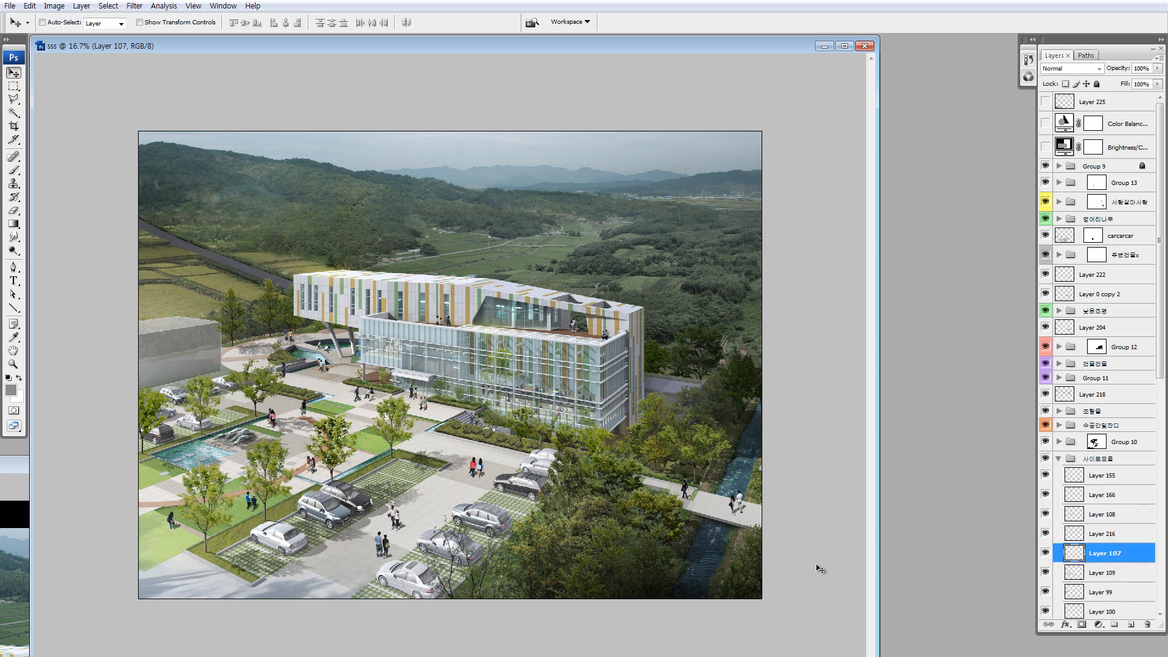
click(1045, 553)
ctrl+click(306, 598)
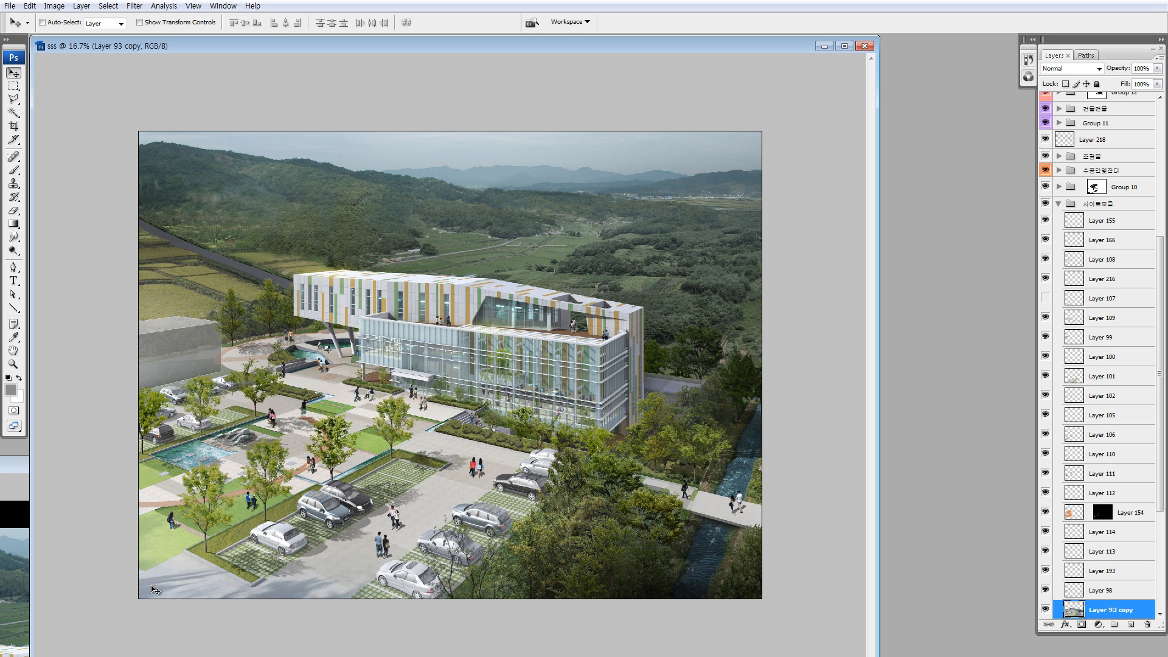
scroll(1136, 213, up, 5)
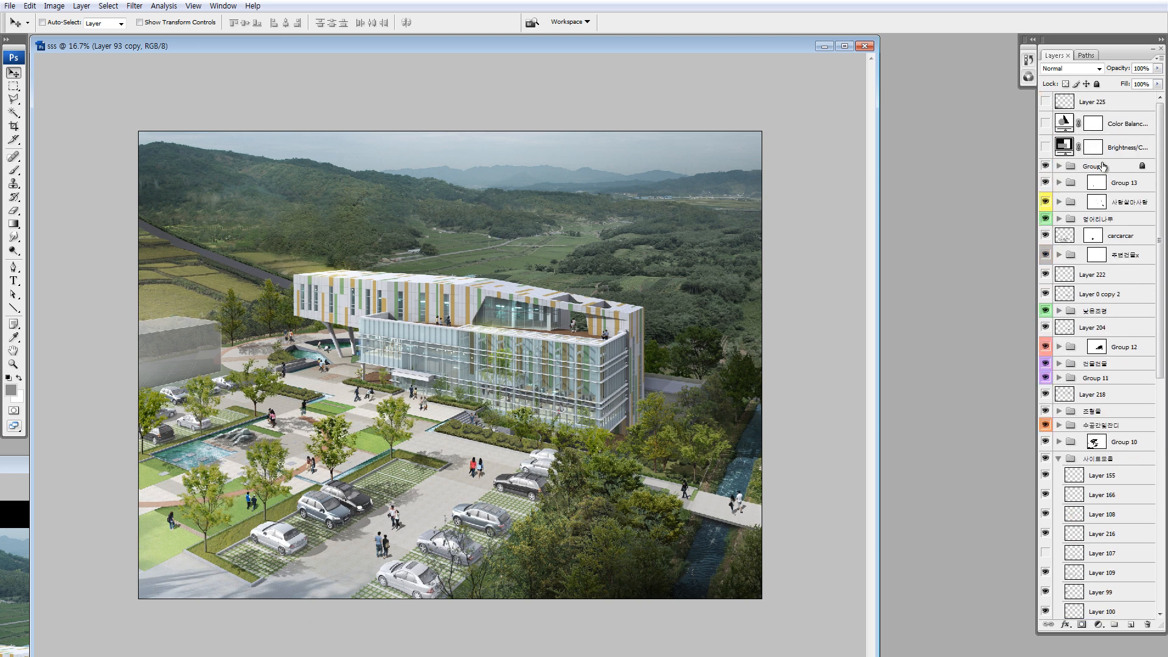
- Expand Group 9 and hide its Layer 170 and Layer 169
click(1103, 166)
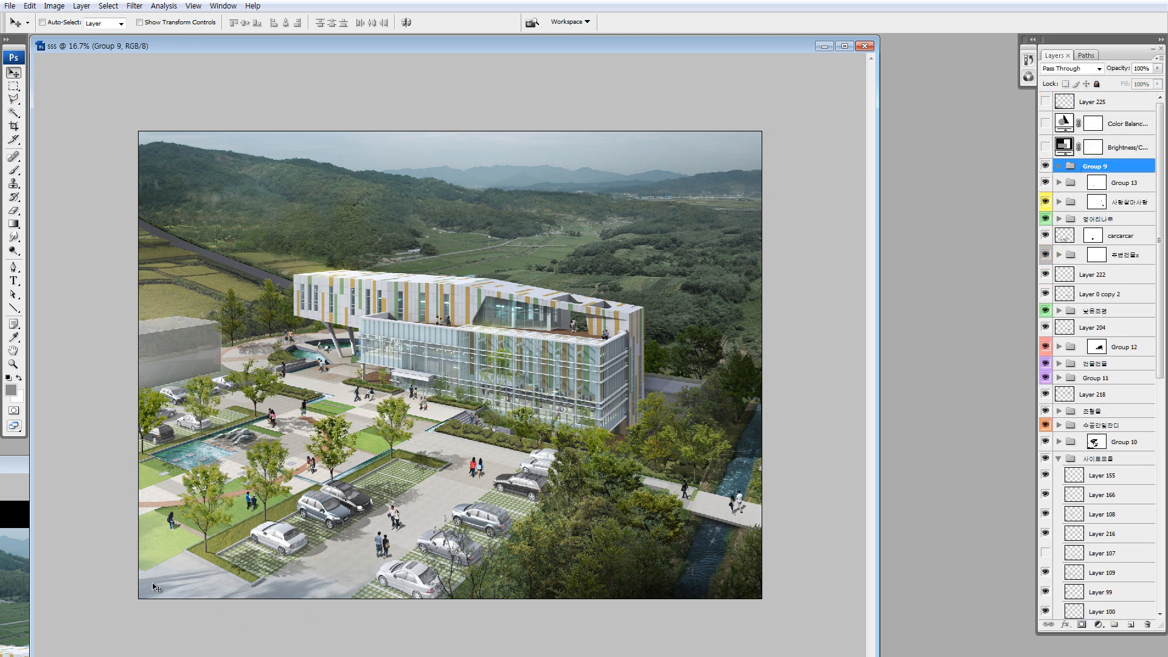
click(1059, 166)
click(1069, 185)
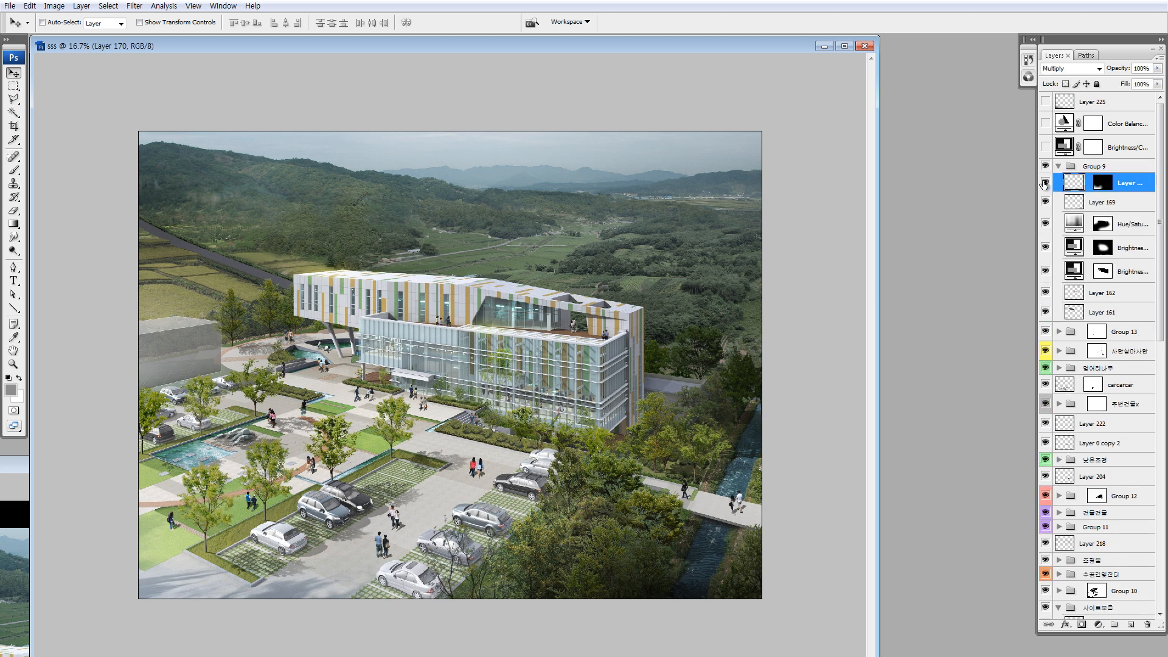
click(1045, 185)
click(1046, 202)
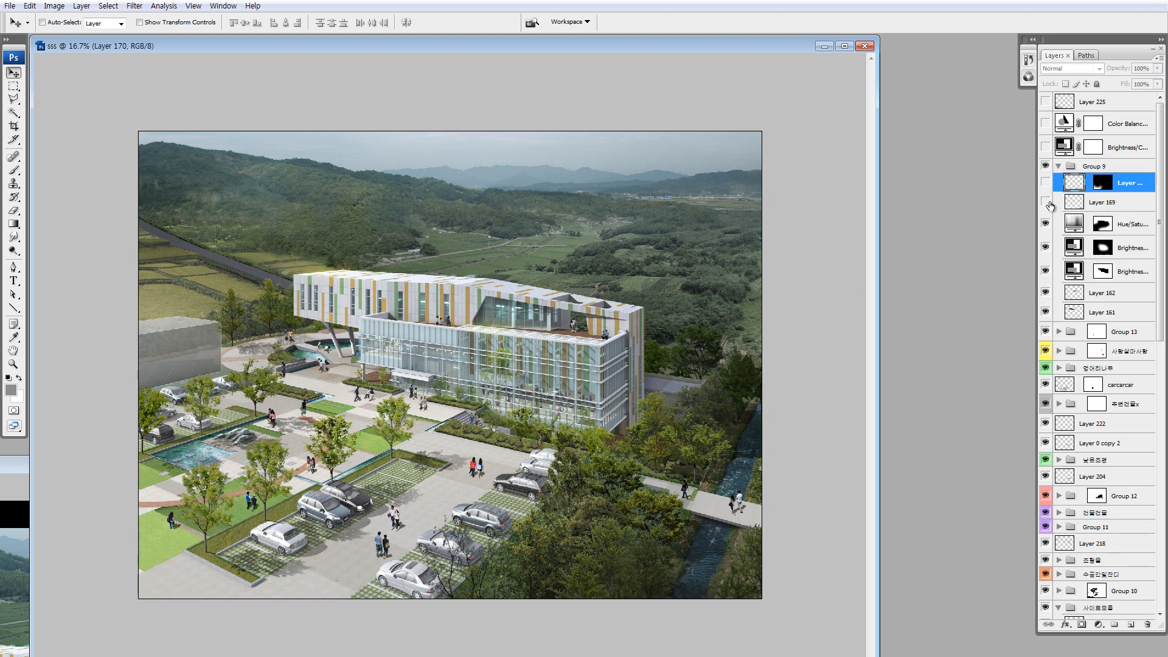
- Hide the 덩어리나무 and 낮은조경 planting groups, the carcarcar layer and the trees in Group 13
click(1045, 367)
click(1045, 460)
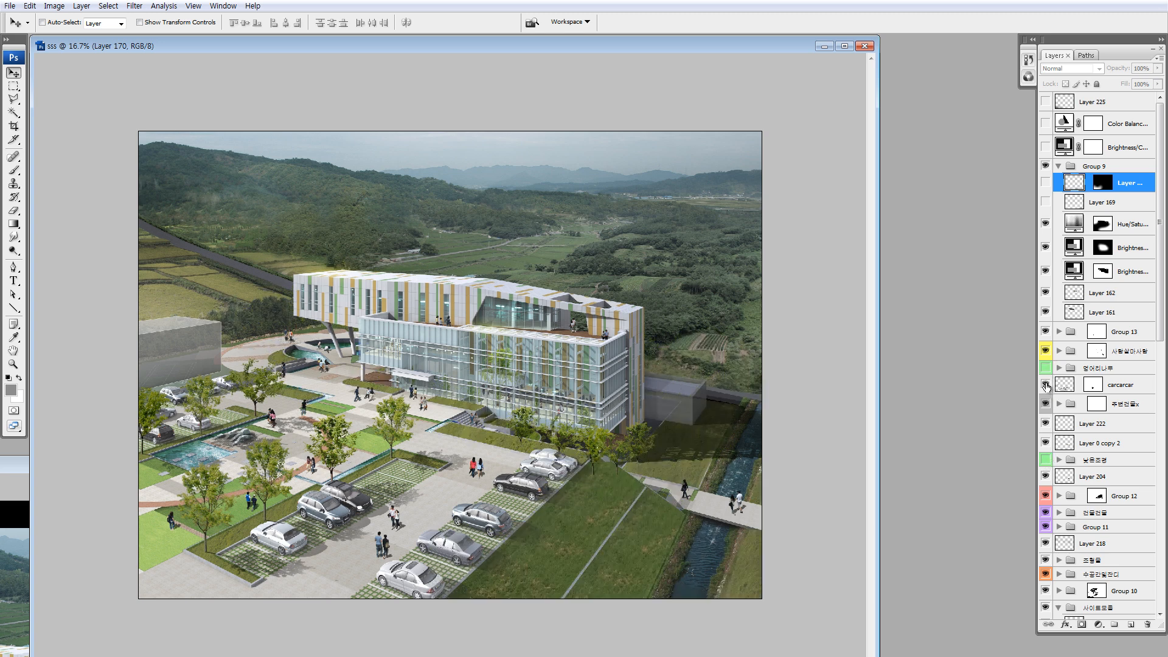
click(1045, 385)
click(1046, 404)
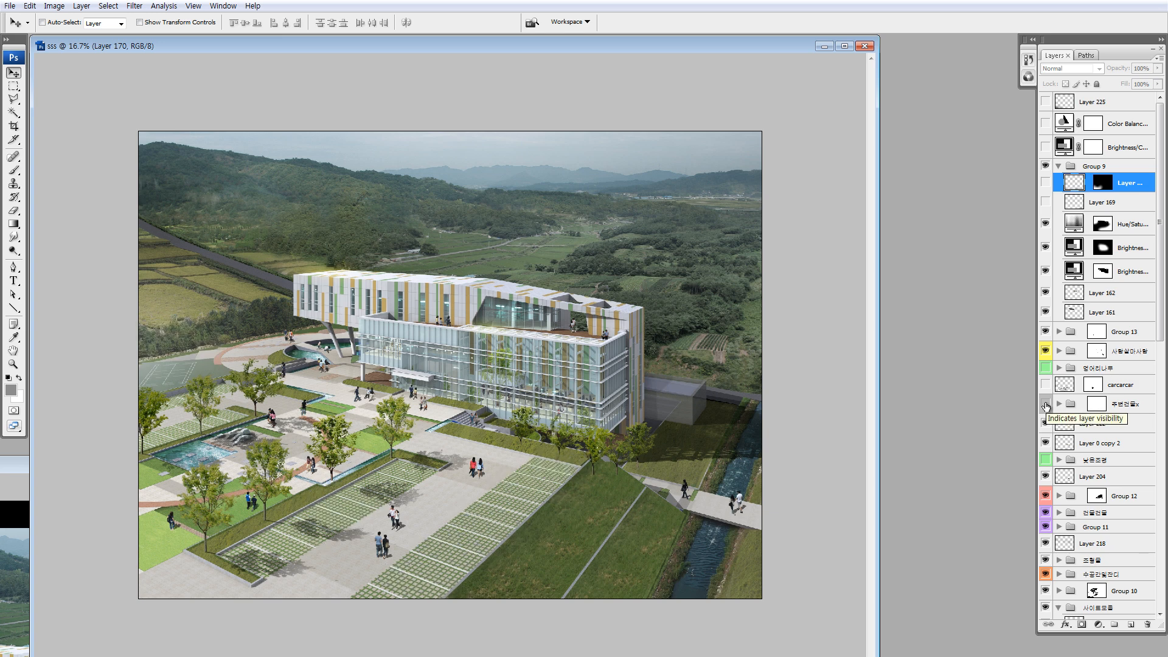
click(1046, 404)
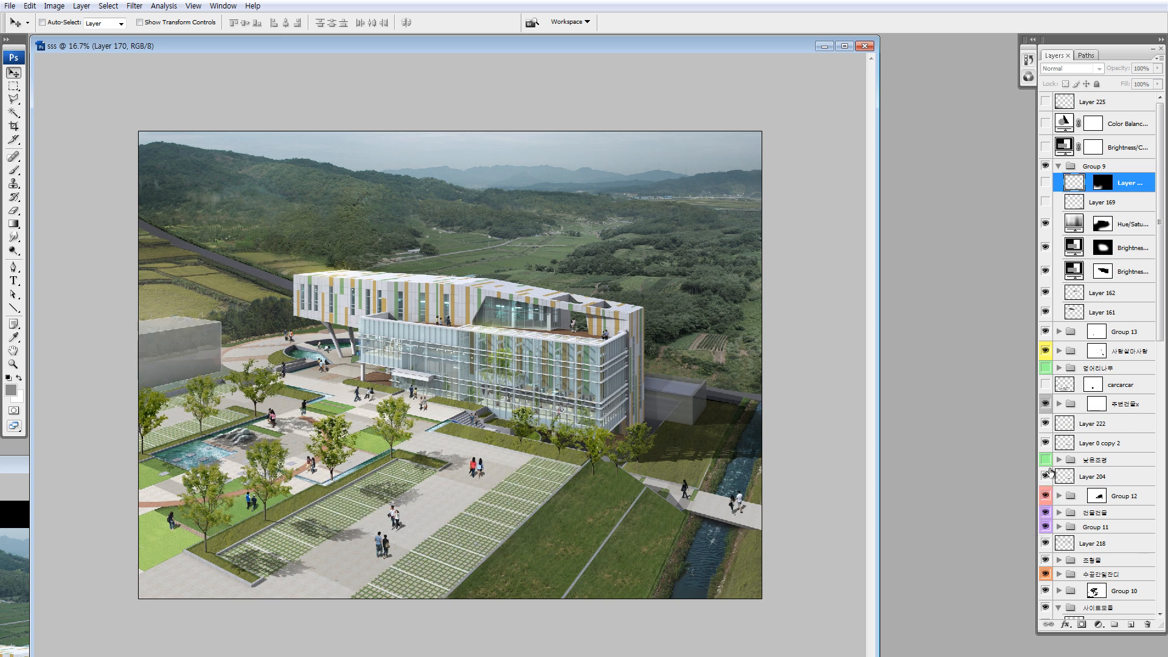
click(1046, 332)
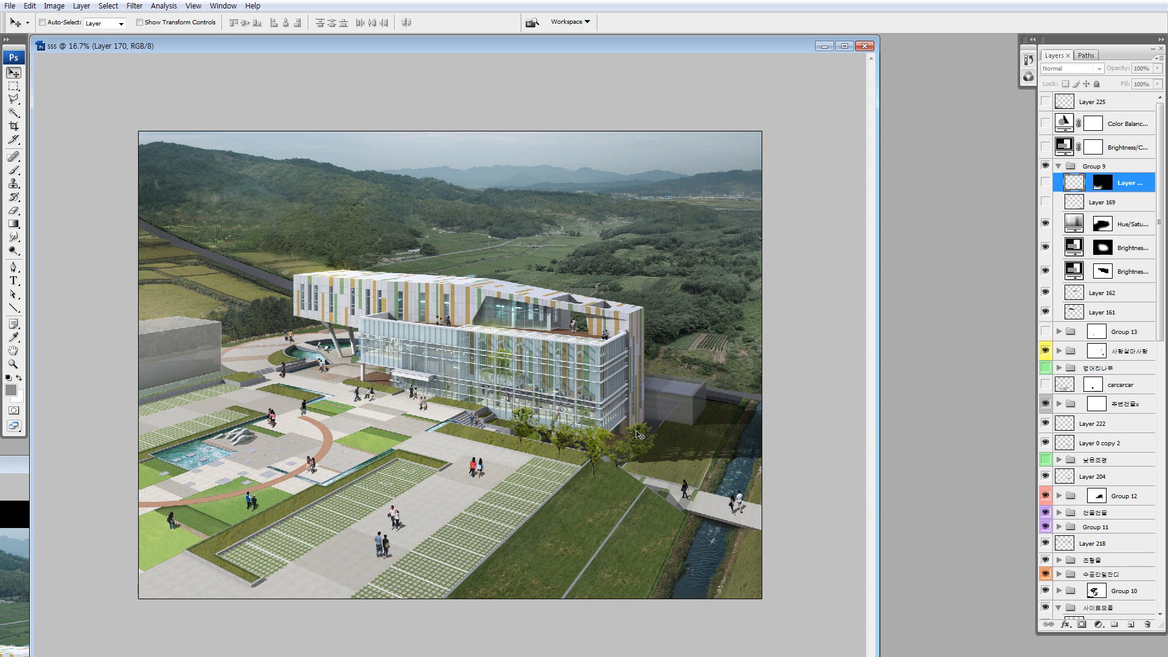
- Hide the remaining layers of Group 9, from the Hue/Saturation adjustment down to Layer 161
click(1108, 225)
drag(1046, 220, 1046, 312)
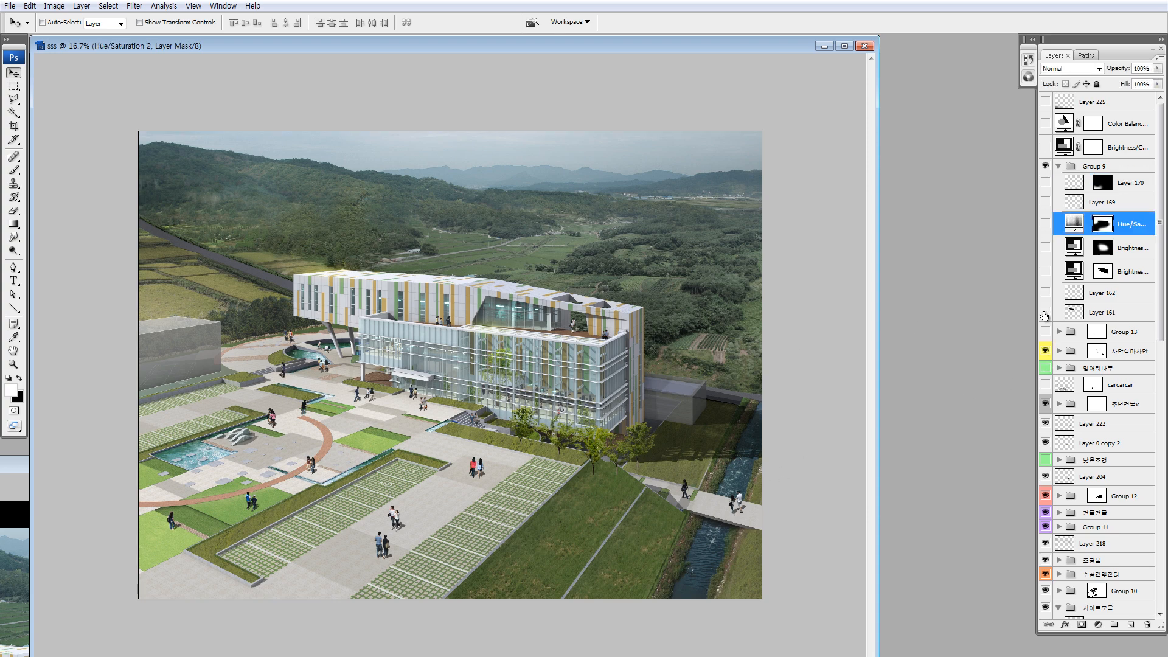
click(660, 463)
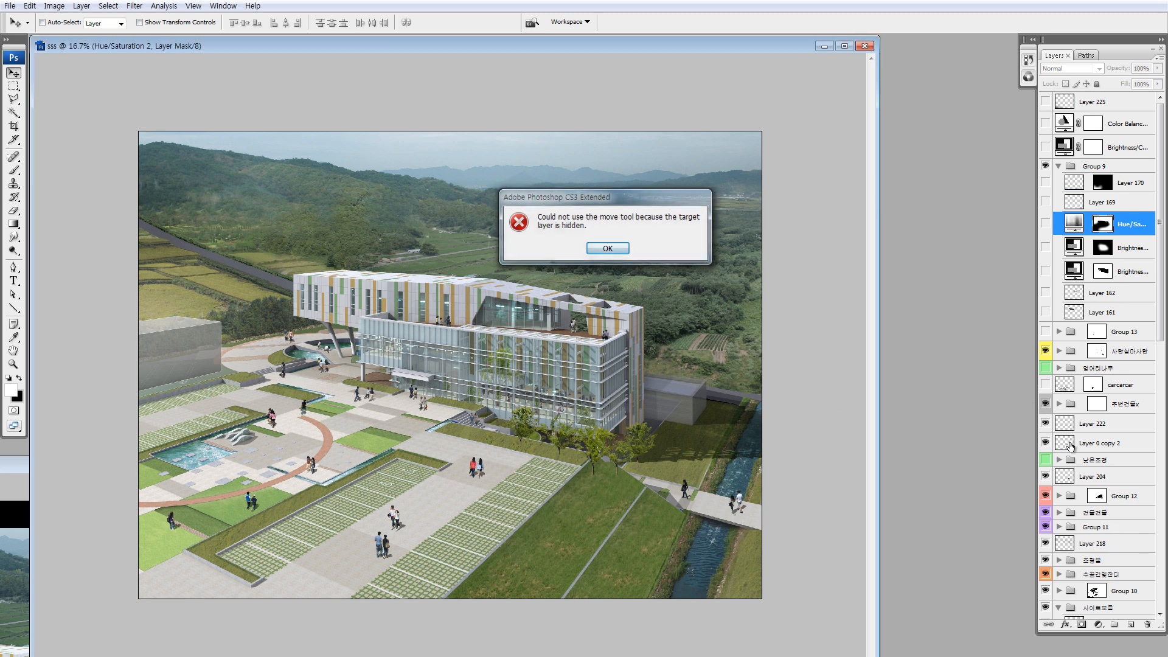
key(Return)
- Pick the remaining trees beside the building on the canvas and hide their layers, Layer 0 copy 2 and Layer 222
ctrl+click(611, 454)
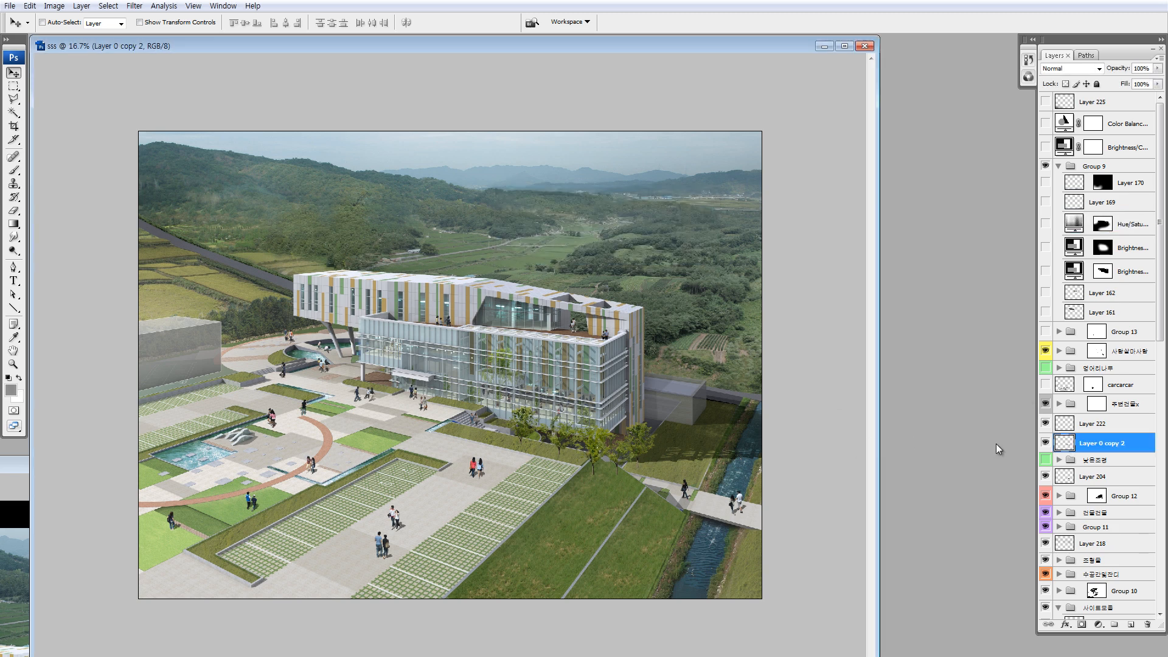
click(1046, 443)
ctrl+click(728, 424)
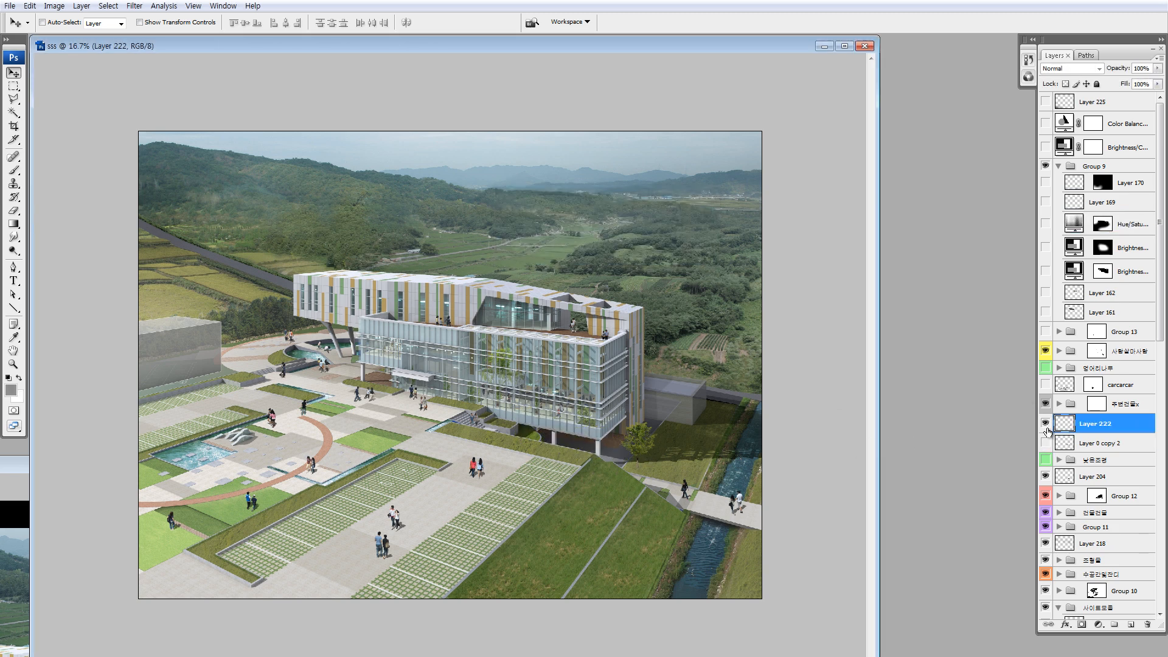
click(1044, 424)
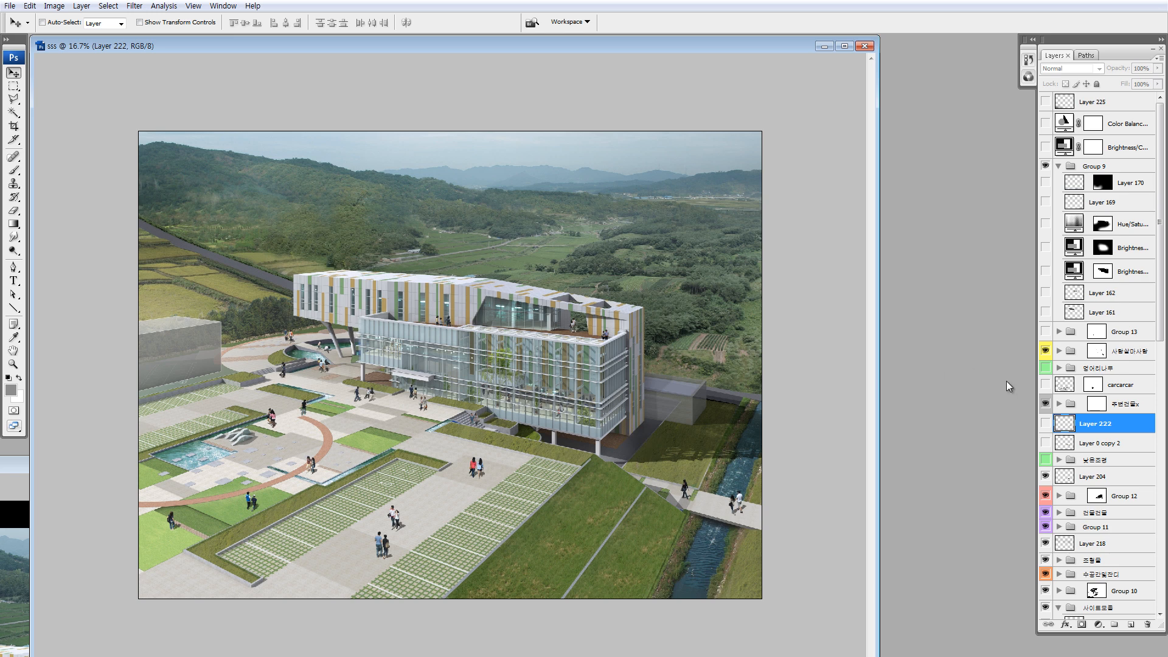
- Hide the people in the 사람살마사람 group and delete that group
click(1046, 351)
click(1137, 353)
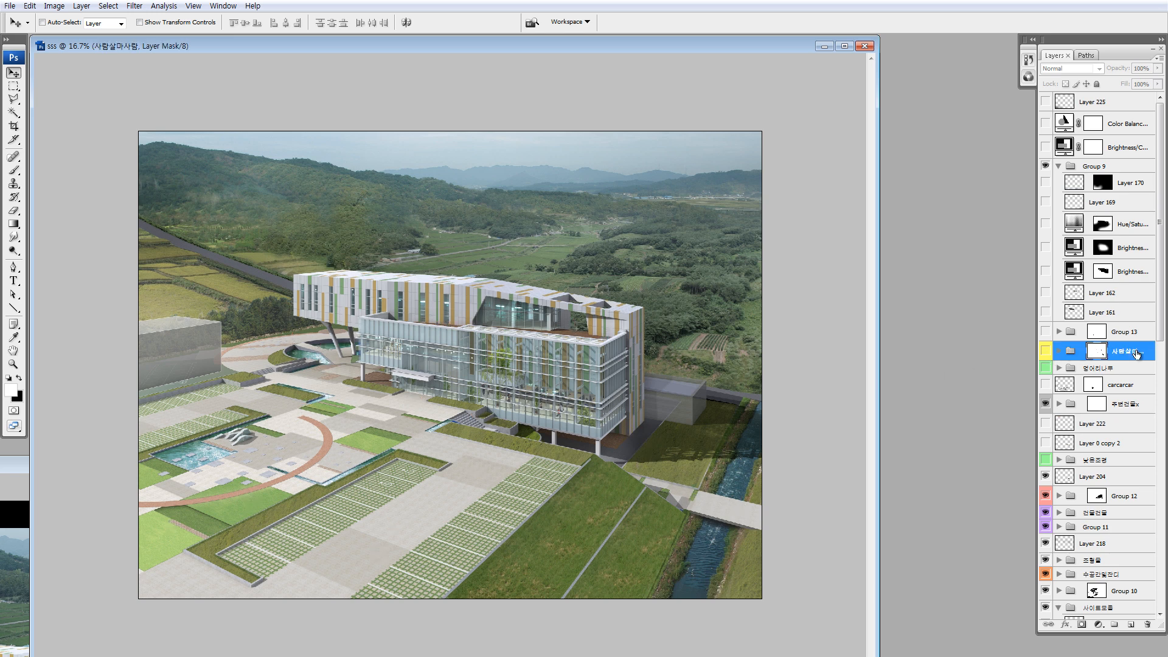
key(Delete)
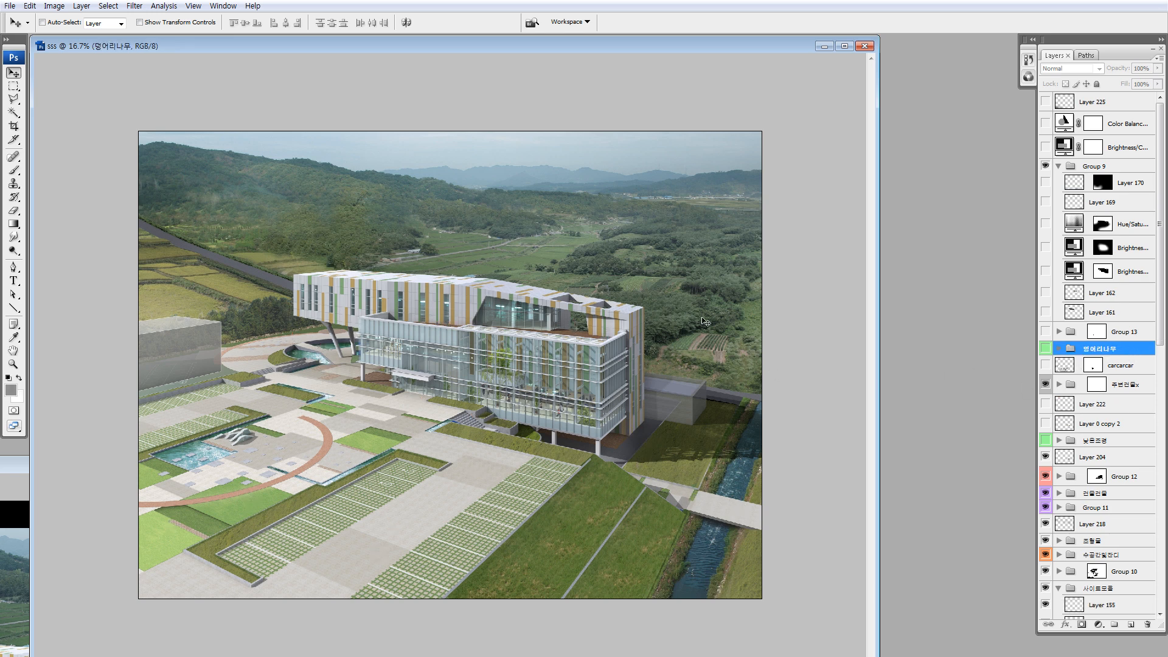
- Expand the background landscape's Group 5 and hide its layers from DSC04451.JPG down to Layer 17 copy to see what each contributes
ctrl+click(671, 284)
click(1059, 552)
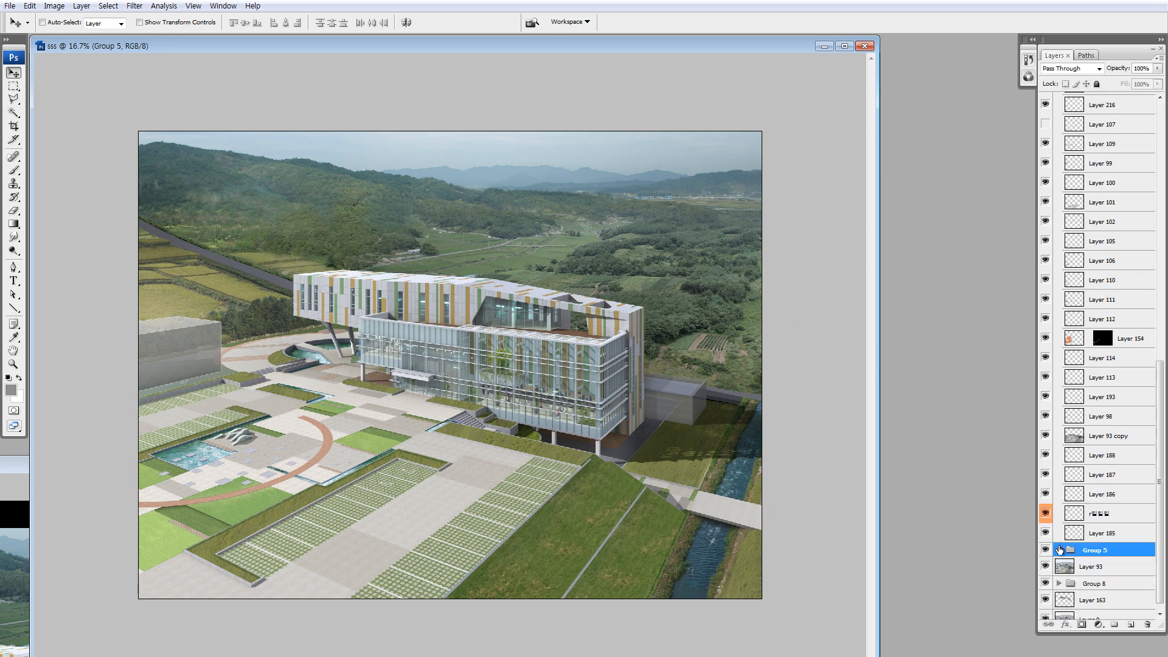
click(1059, 550)
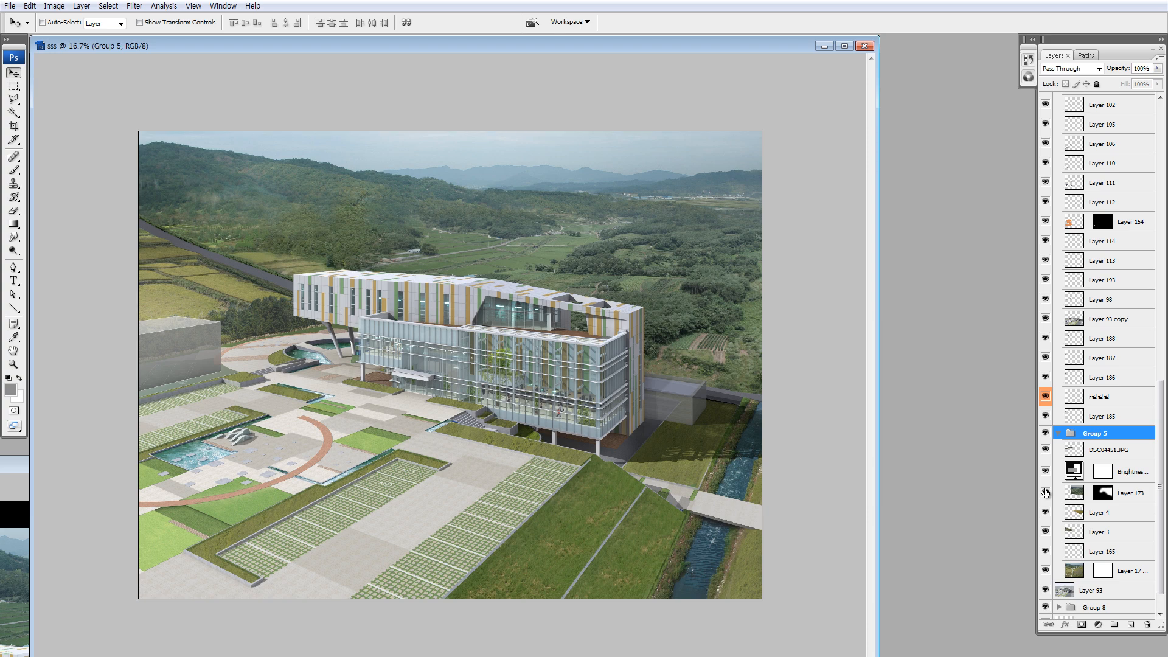
click(1046, 449)
click(1046, 471)
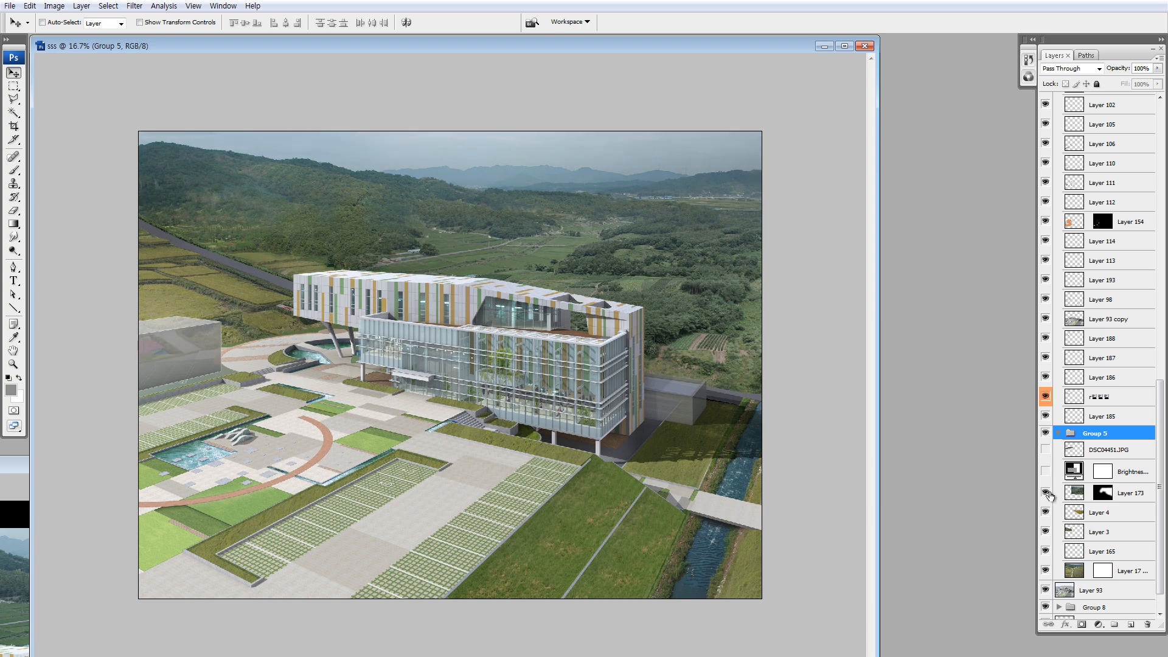
click(1046, 493)
click(1046, 512)
click(1046, 532)
click(1045, 551)
click(1045, 570)
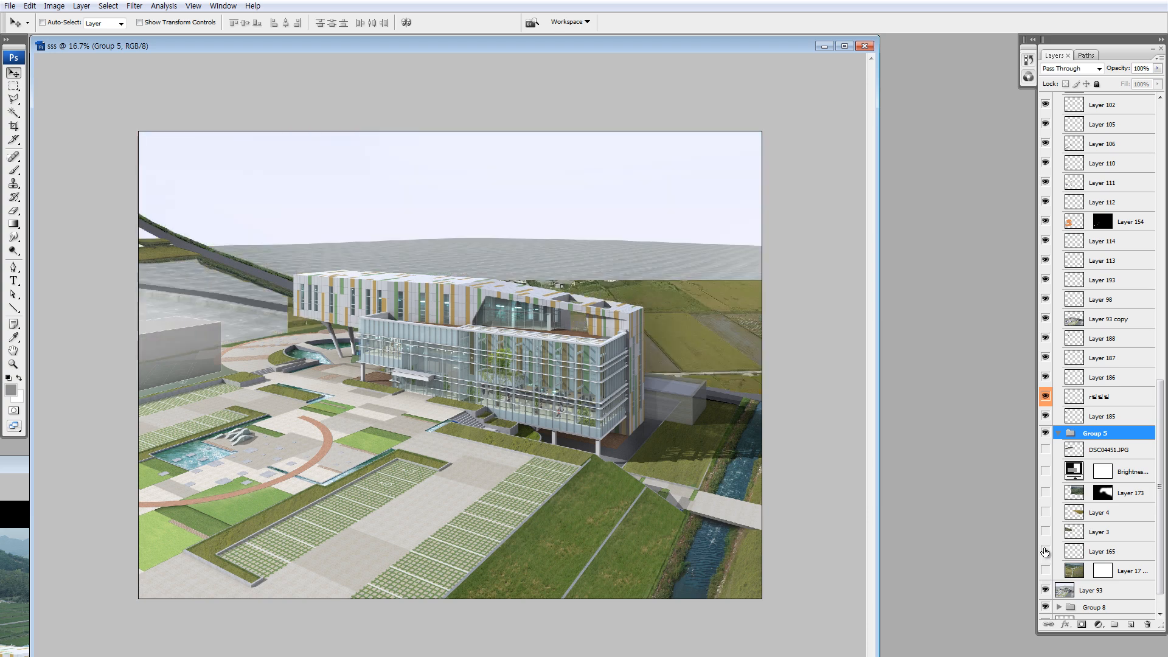
- Turn all the layers inside Group 5 back on to see how the background landscape builds up
click(1046, 552)
click(1045, 532)
click(1046, 492)
click(1045, 471)
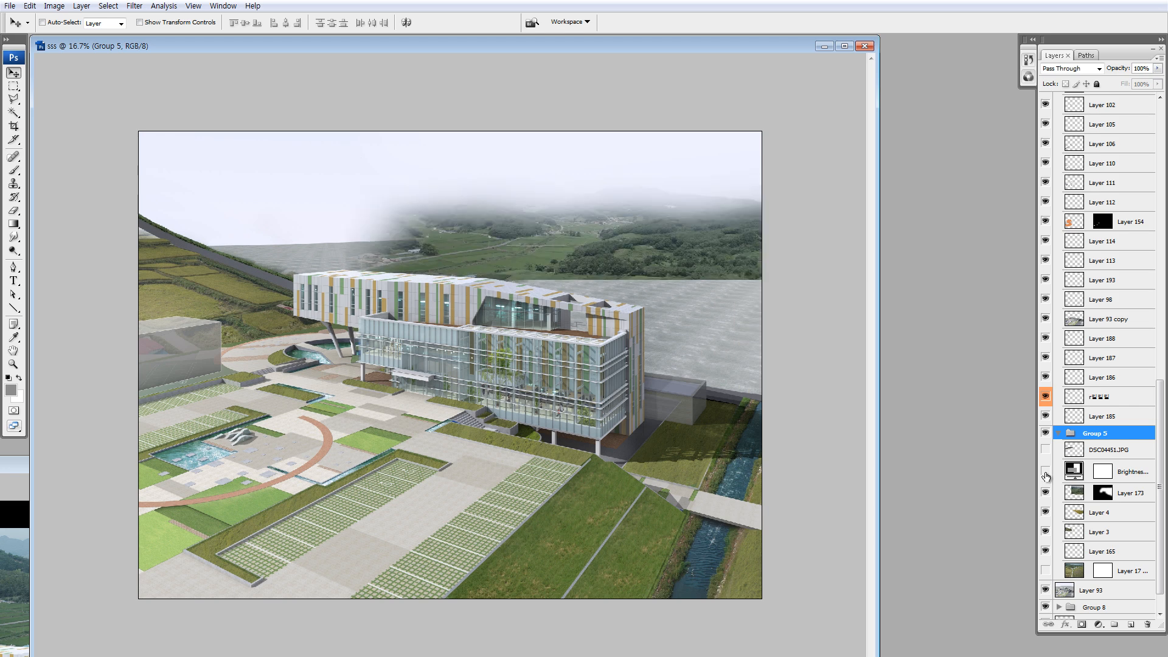
click(1046, 449)
click(1045, 513)
click(1046, 570)
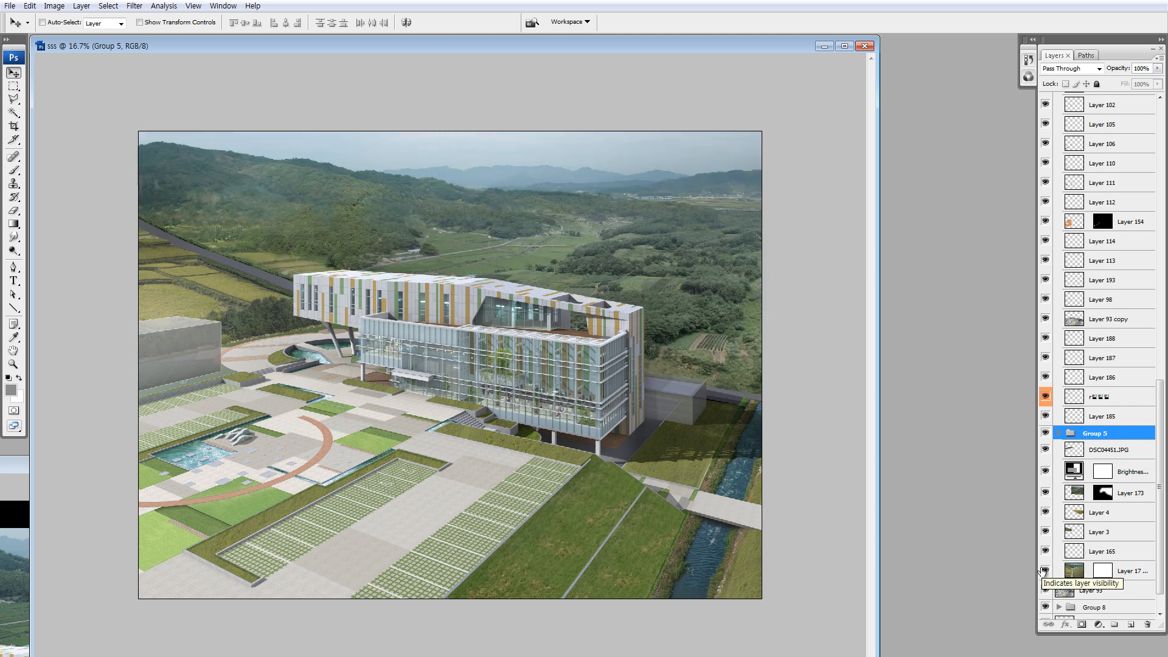
- Merge the background landscape's Group 5 into a single layer
click(1079, 572)
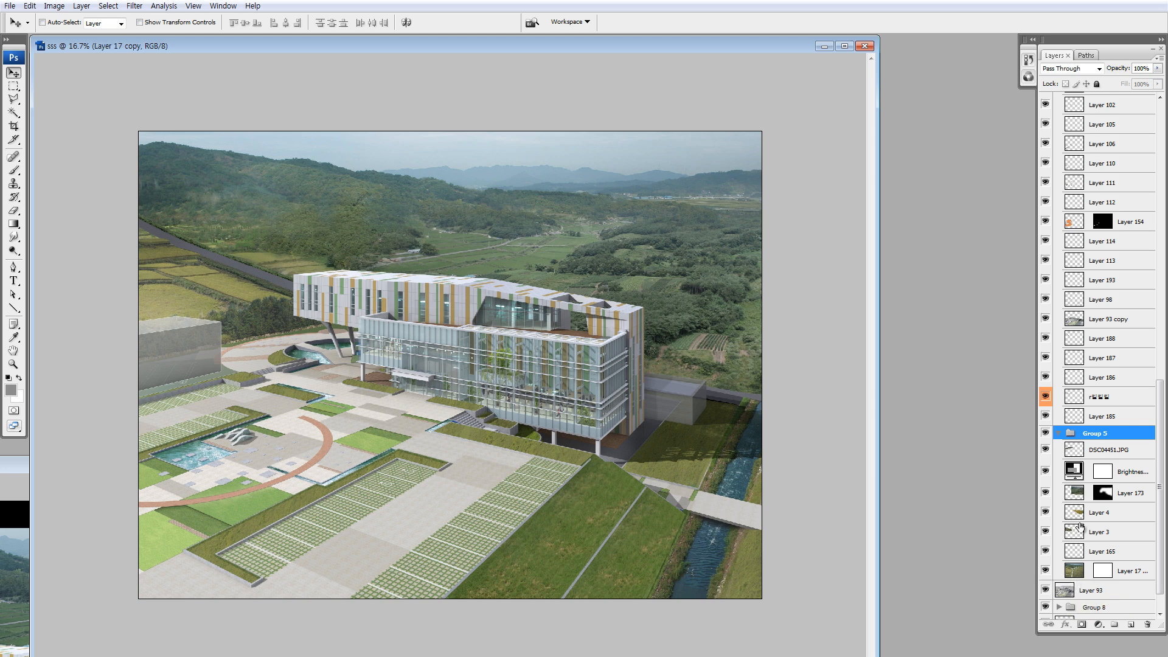
click(1060, 433)
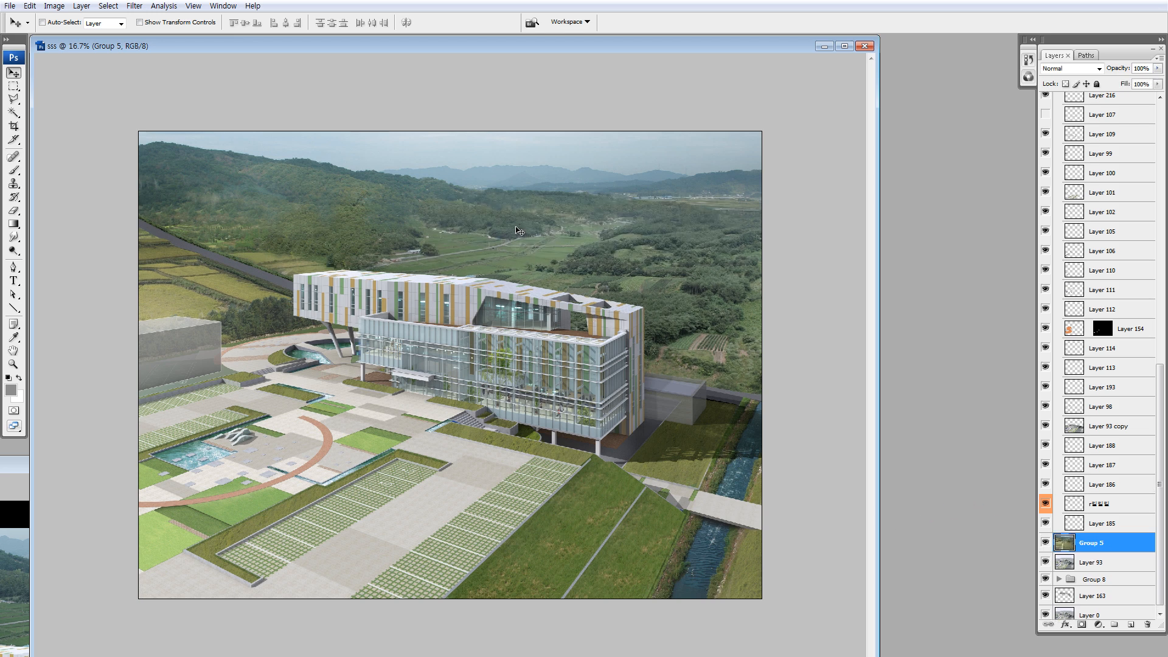
- Test-move the merged Group 5 background, undo the move, and hide the layer
drag(517, 231, 528, 227)
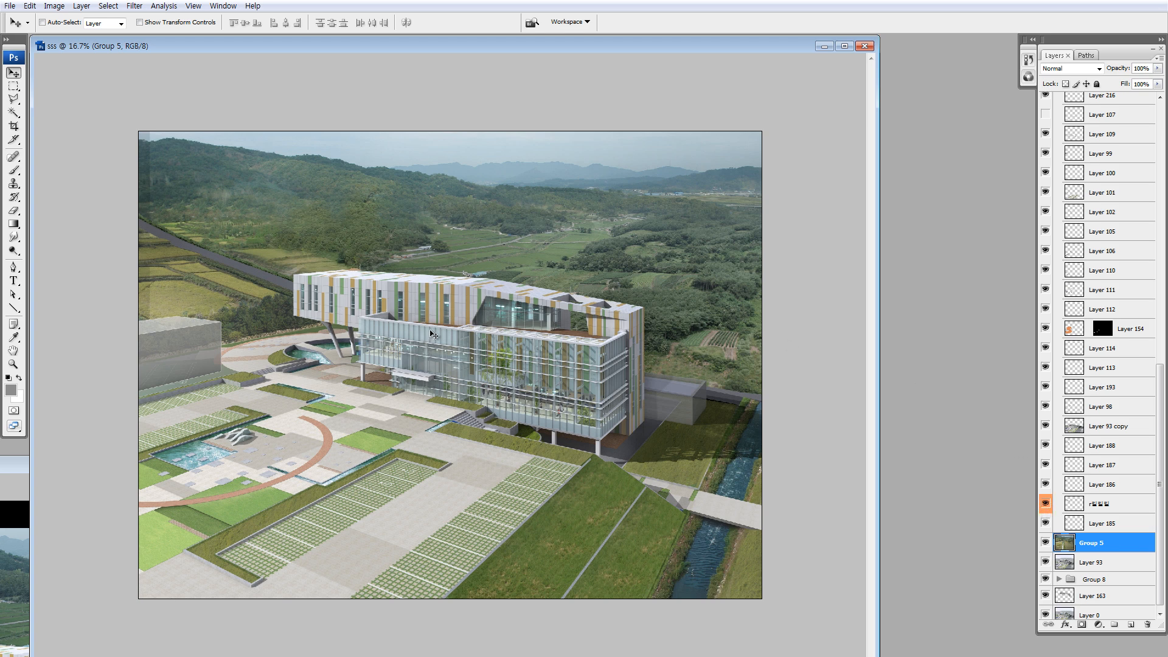
key(ctrl+z)
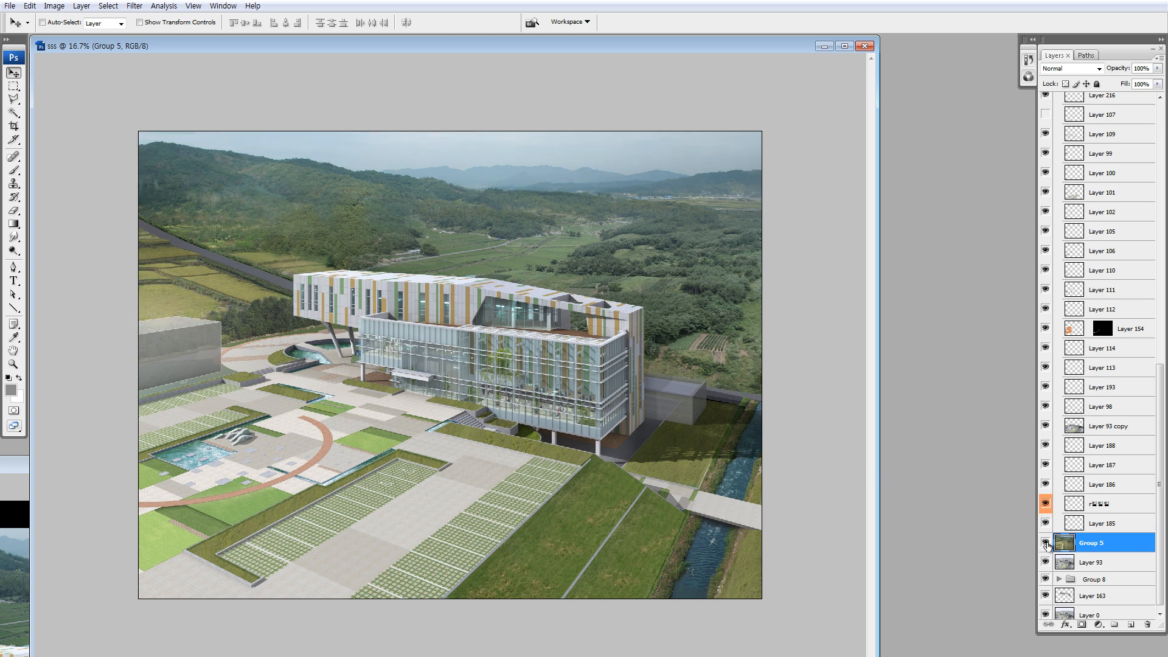
click(1045, 543)
key(m)
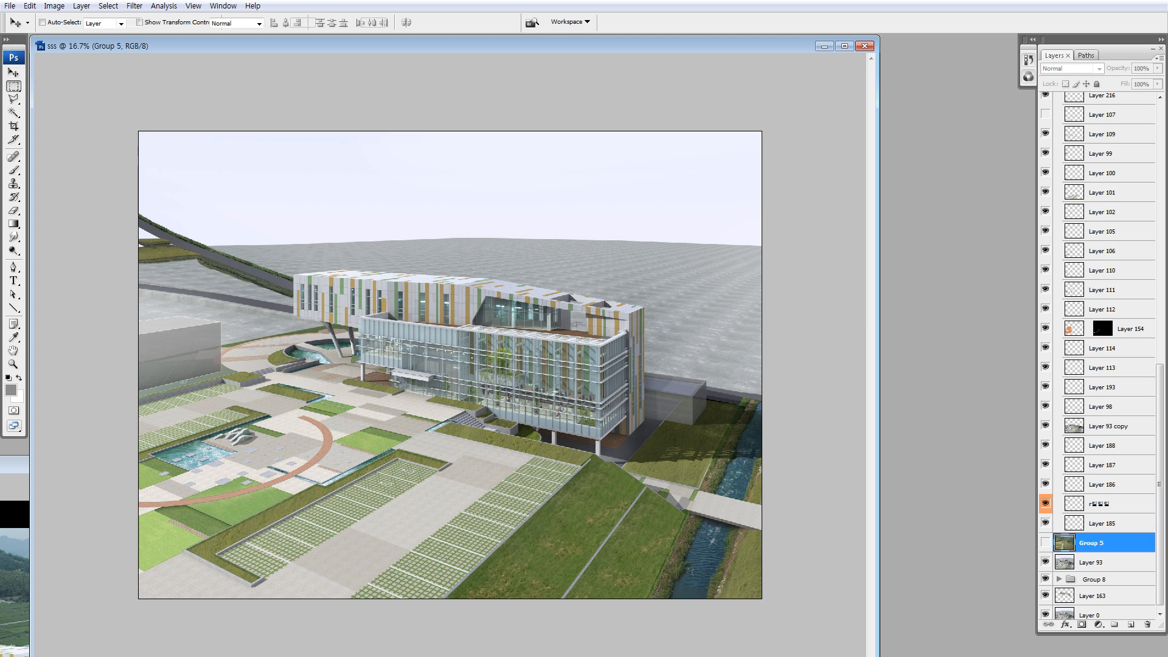
- Select the sky band above the horizon, show the Group 5 background layer to check that area, and clear the selection
drag(136, 129, 815, 235)
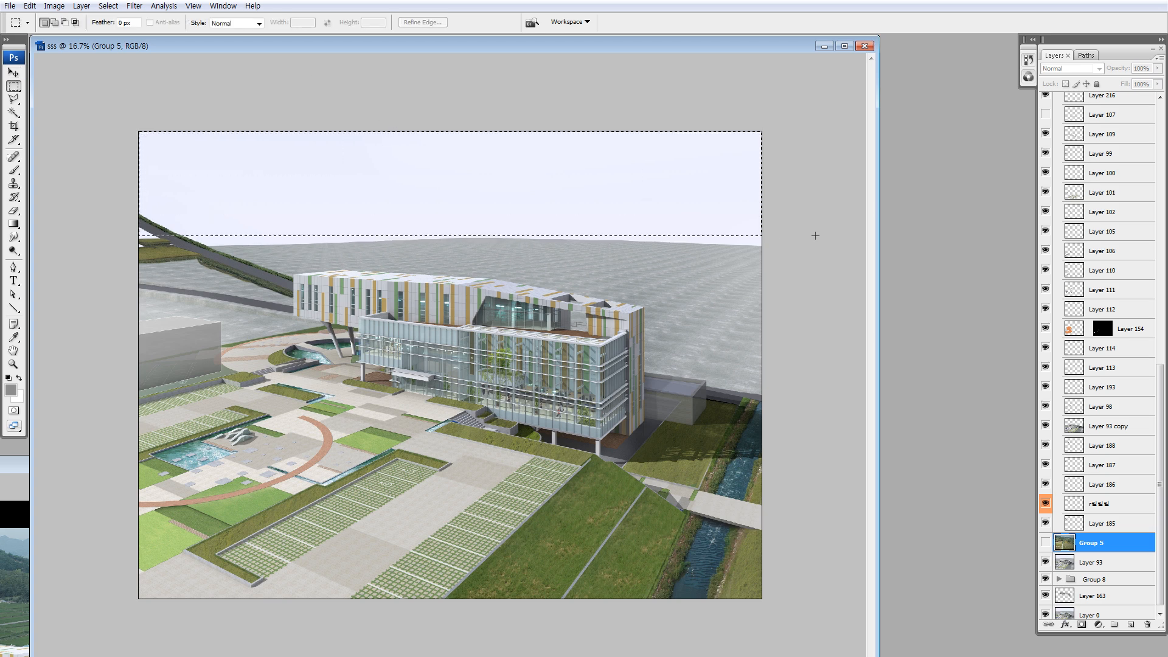
click(1045, 543)
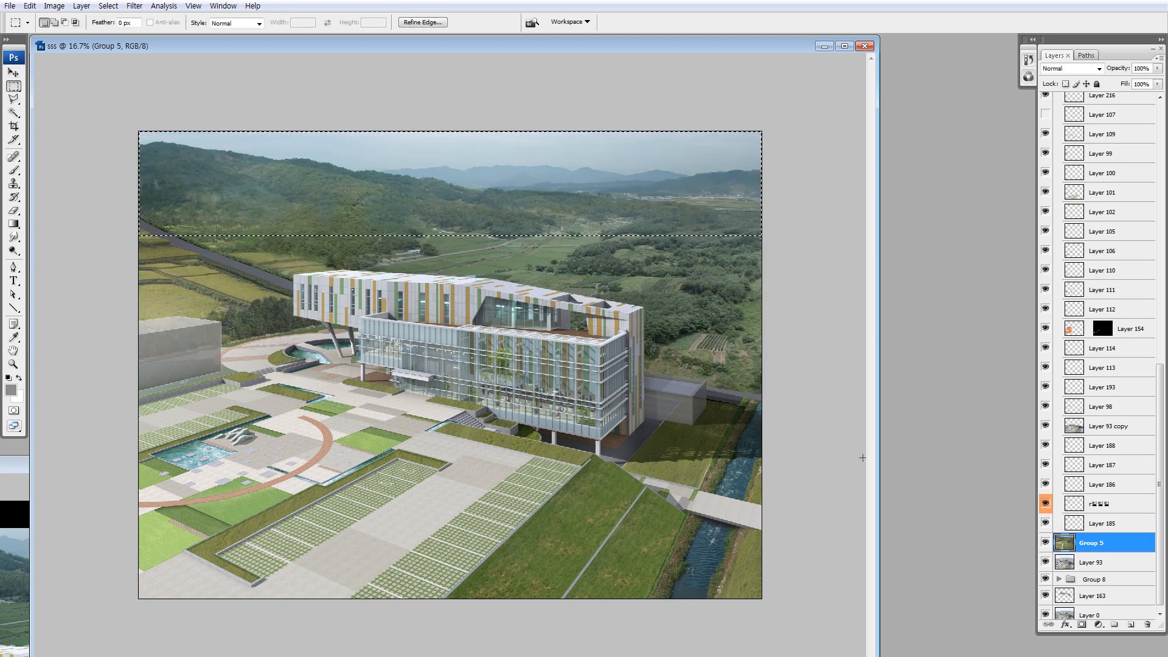
click(493, 198)
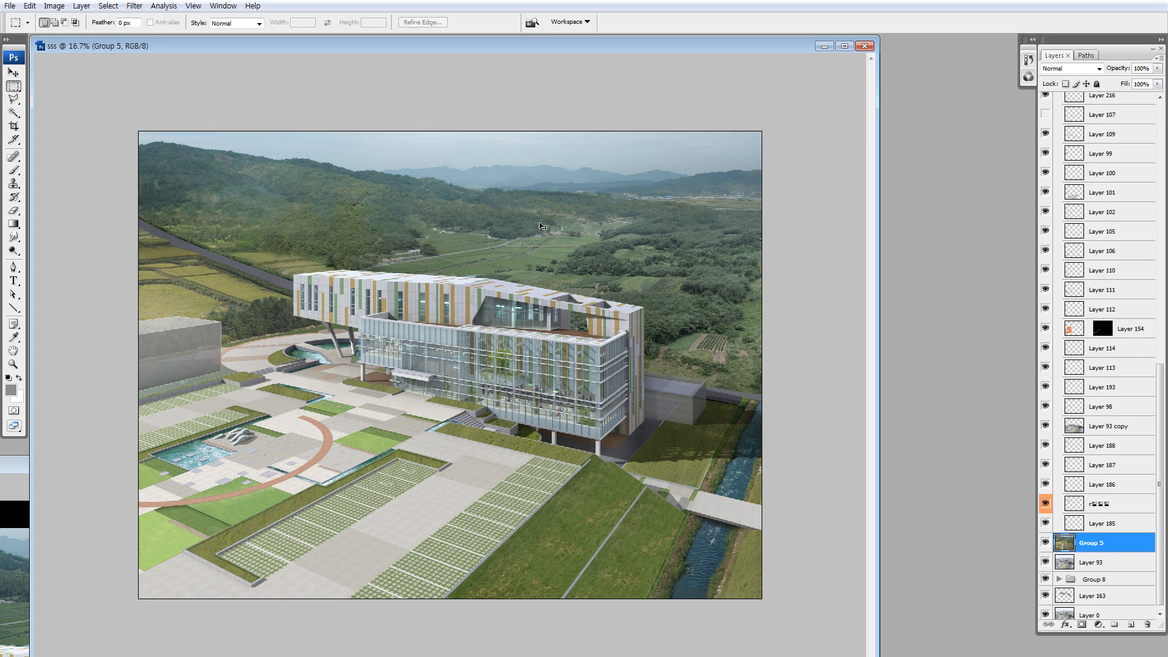
- Test-move the Group 5 background layer down behind the building and undo the moves
key(v)
drag(510, 232, 507, 276)
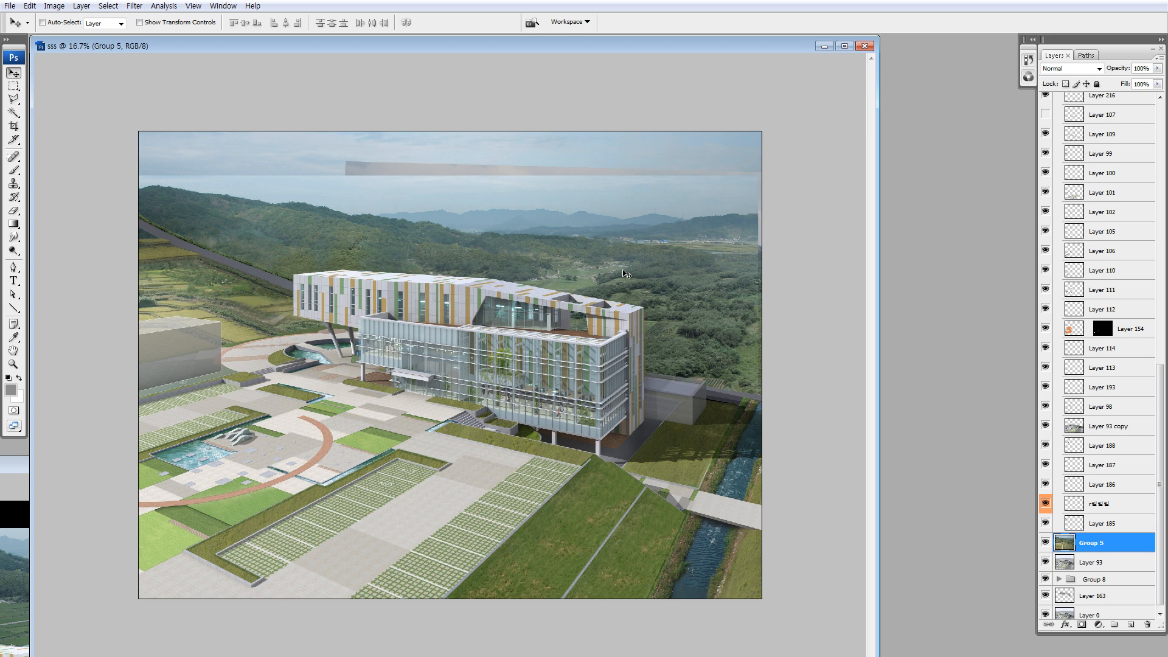
mouse_move(625, 274)
mouse_down()
mouse_move(645, 245)
mouse_move(645, 285)
mouse_up()
key(ctrl+alt+z)
key(ctrl+alt+z)
key(ctrl+alt+z)
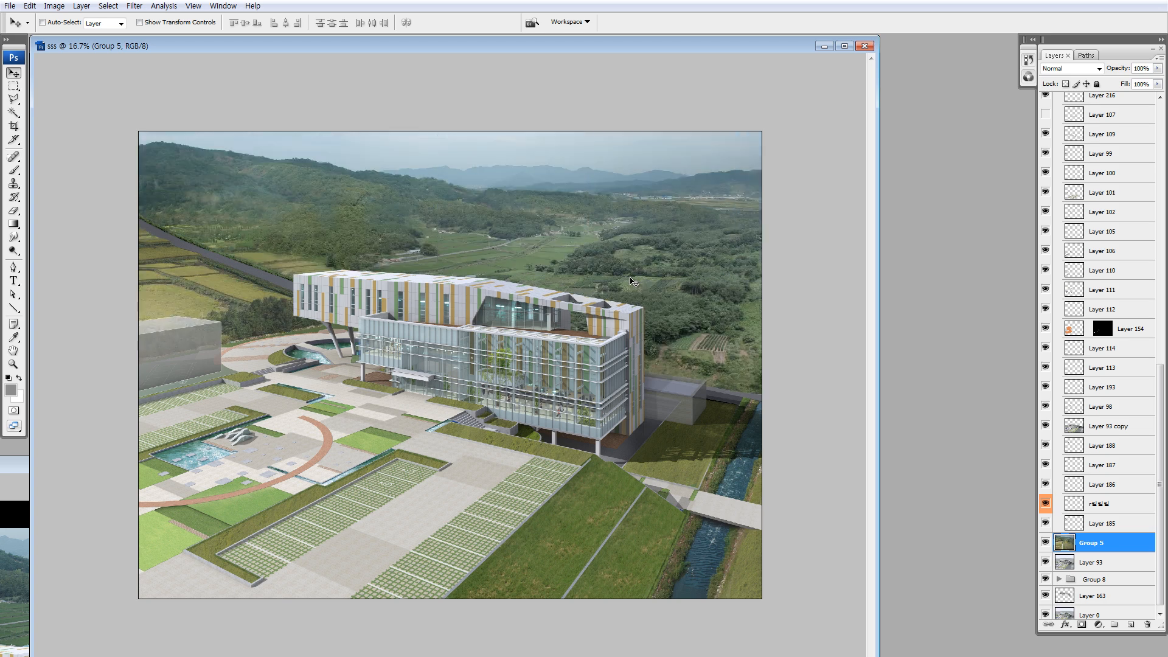
- Toggle the Group 5 background layer to compare the view, rename it as 배경, and hide it
click(1044, 545)
click(1044, 544)
click(1048, 544)
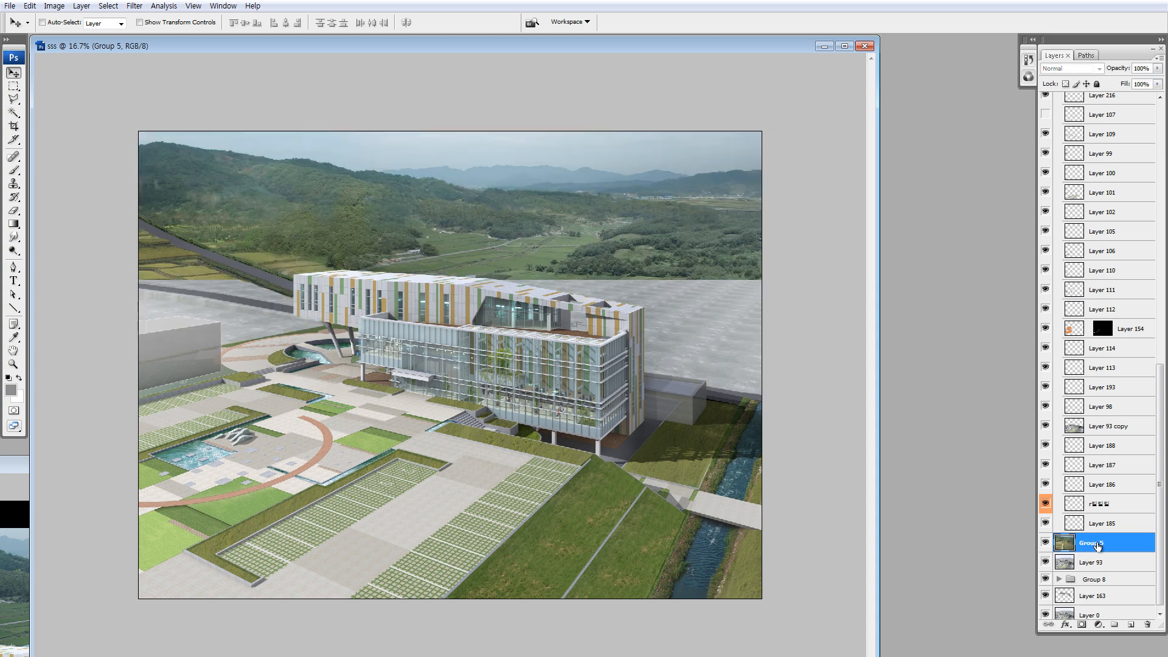
double_click(1099, 543)
text(배경)
key(Return)
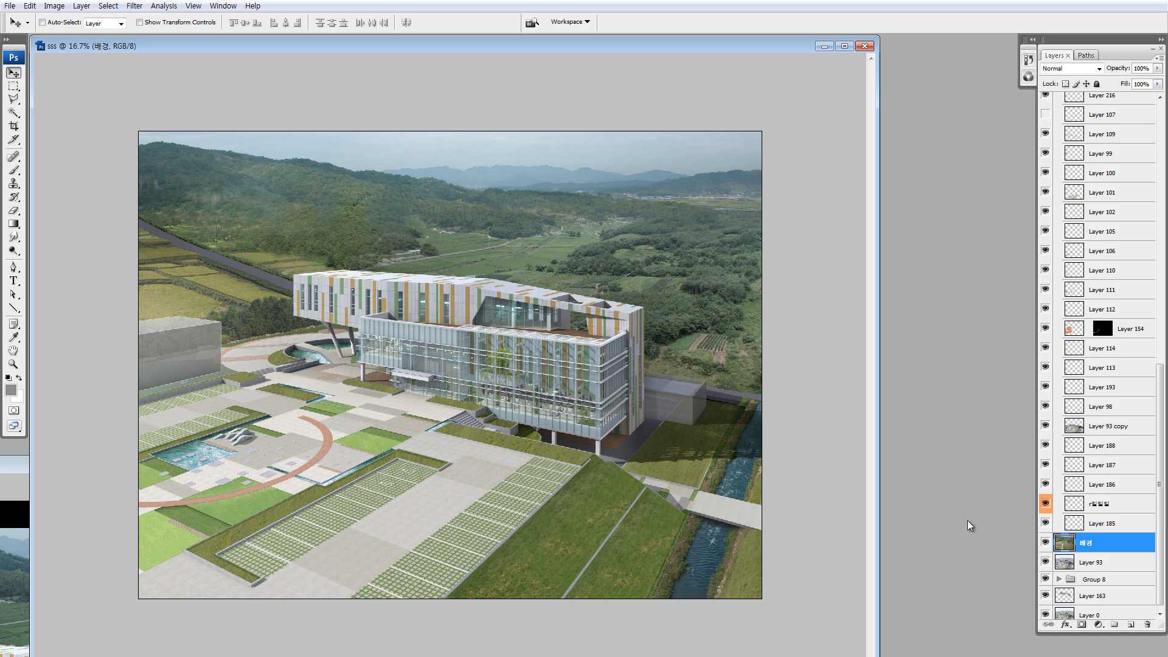
click(1047, 545)
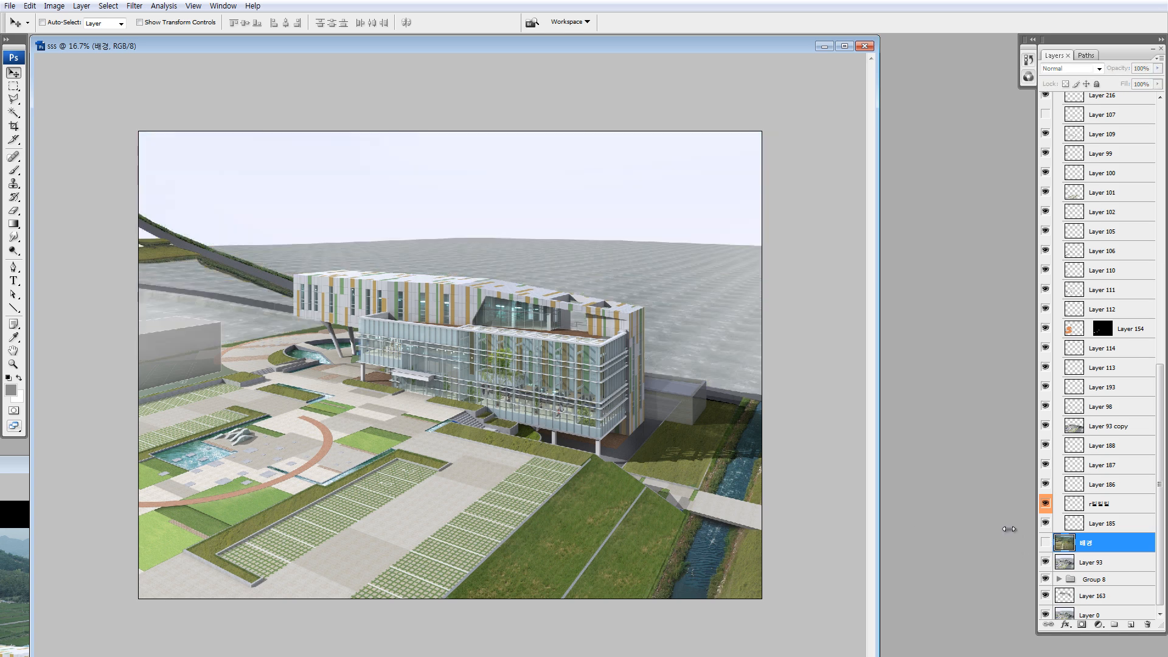
- Delete Layer 218, the Overlay layer above the sculpture group
scroll(1127, 389, up, 3)
drag(169, 253, 354, 275)
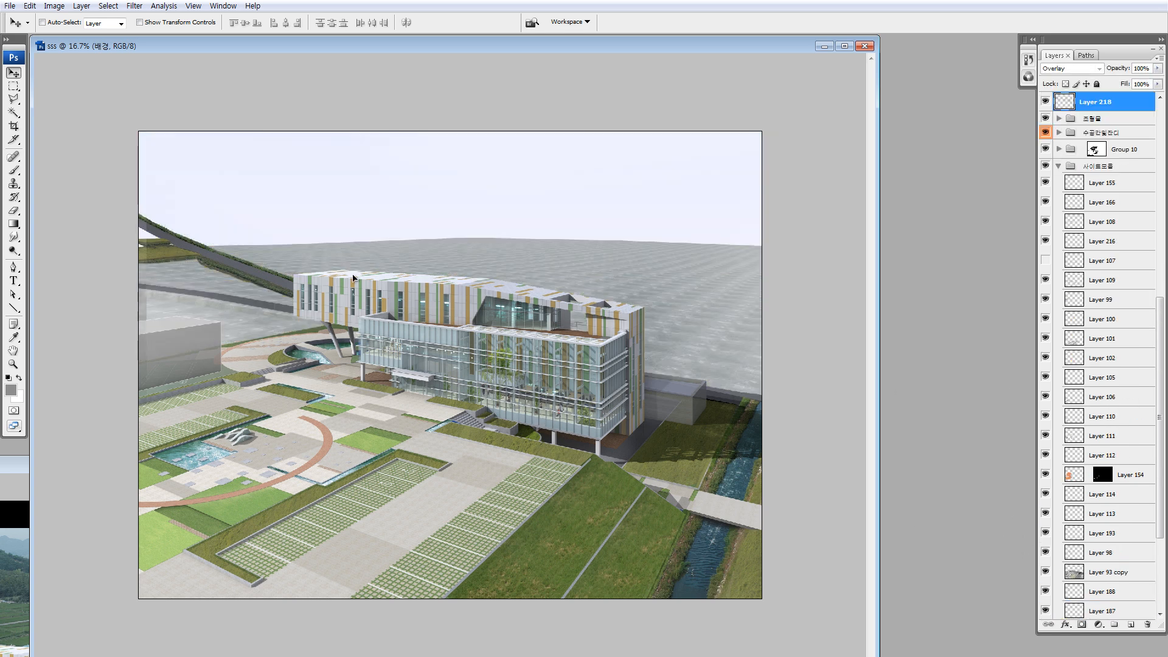
click(1070, 104)
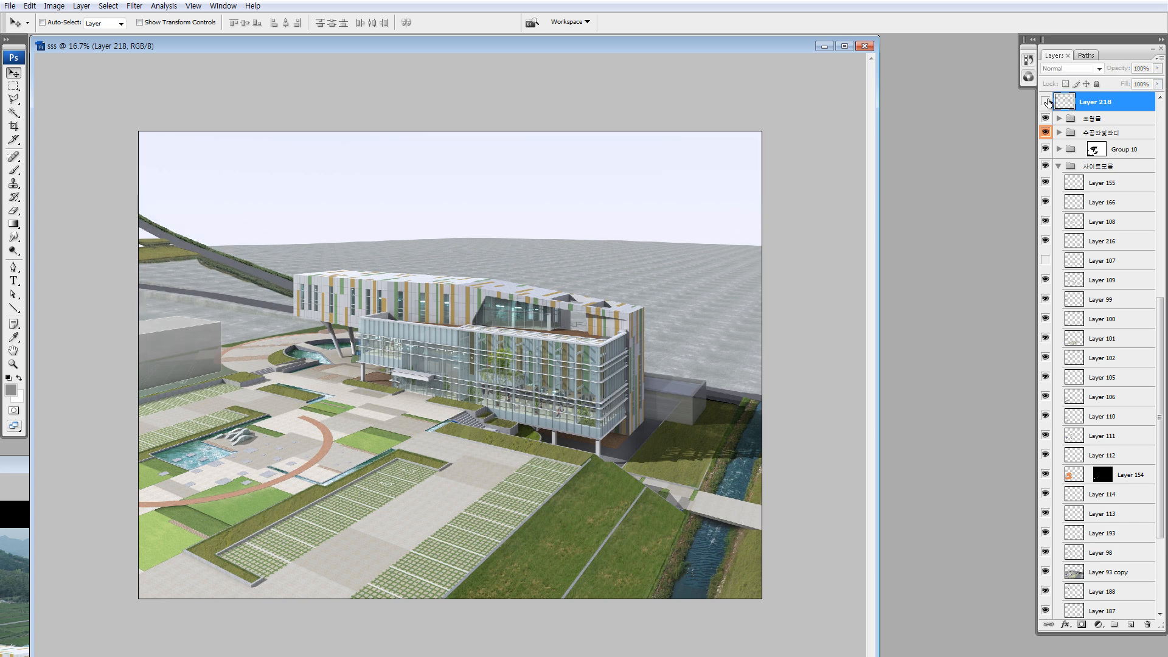
key(Delete)
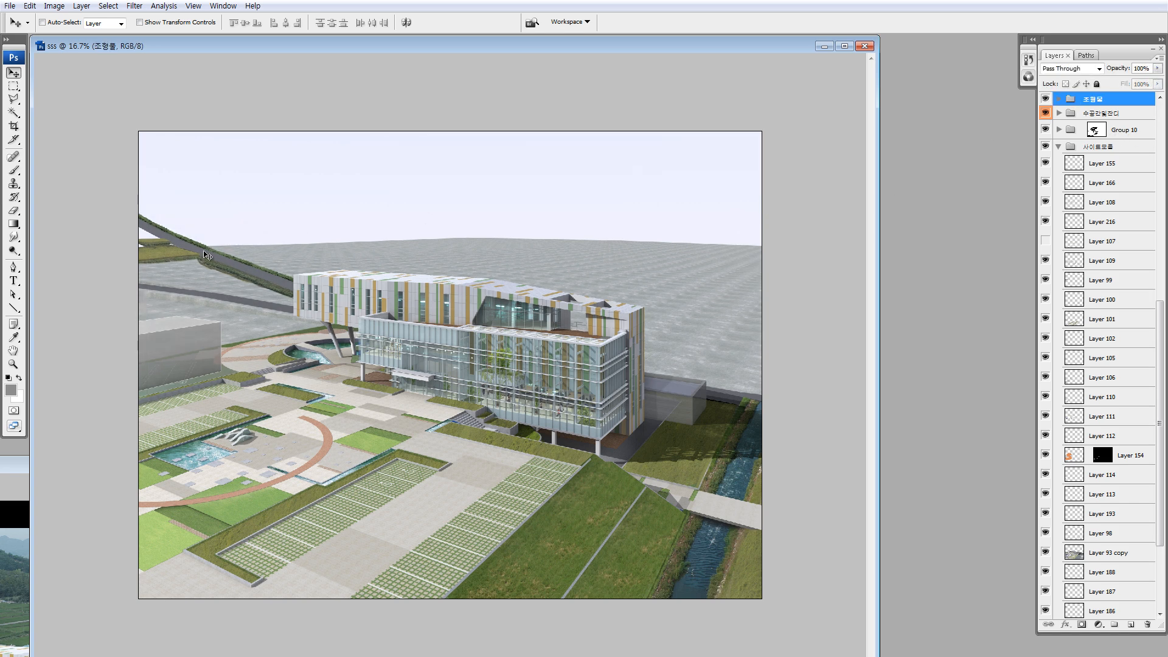
- Select the r길길길 road layer, try deleting it, and undo the deletion
drag(204, 252, 286, 260)
scroll(1117, 556, down, 3)
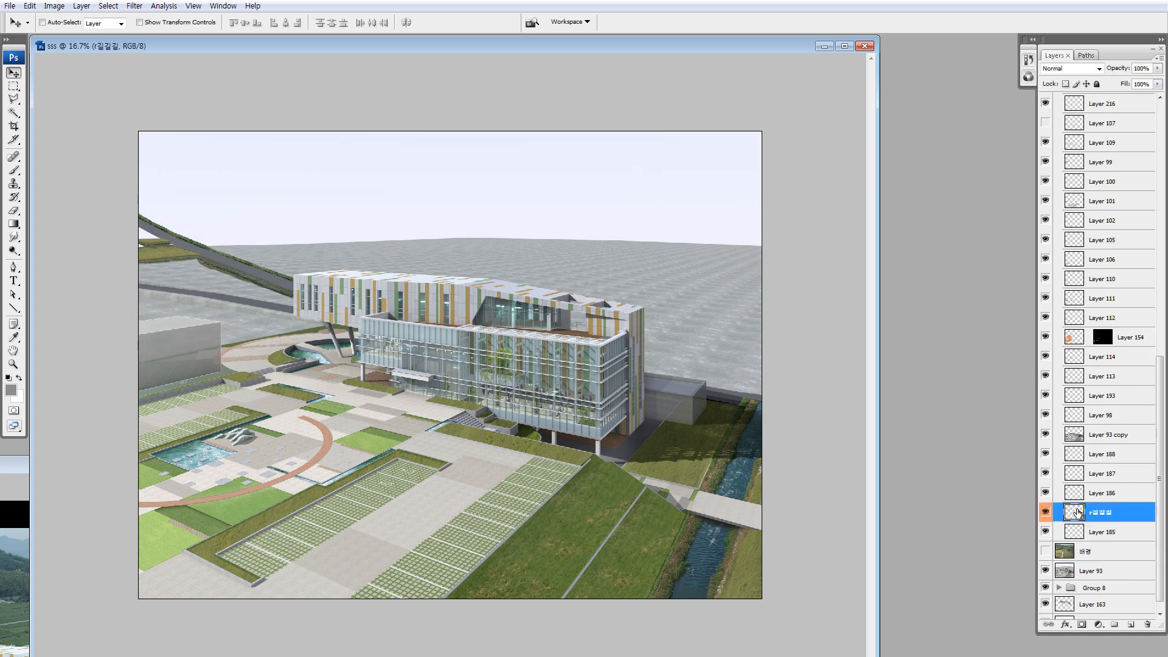
key(Delete)
key(ctrl+z)
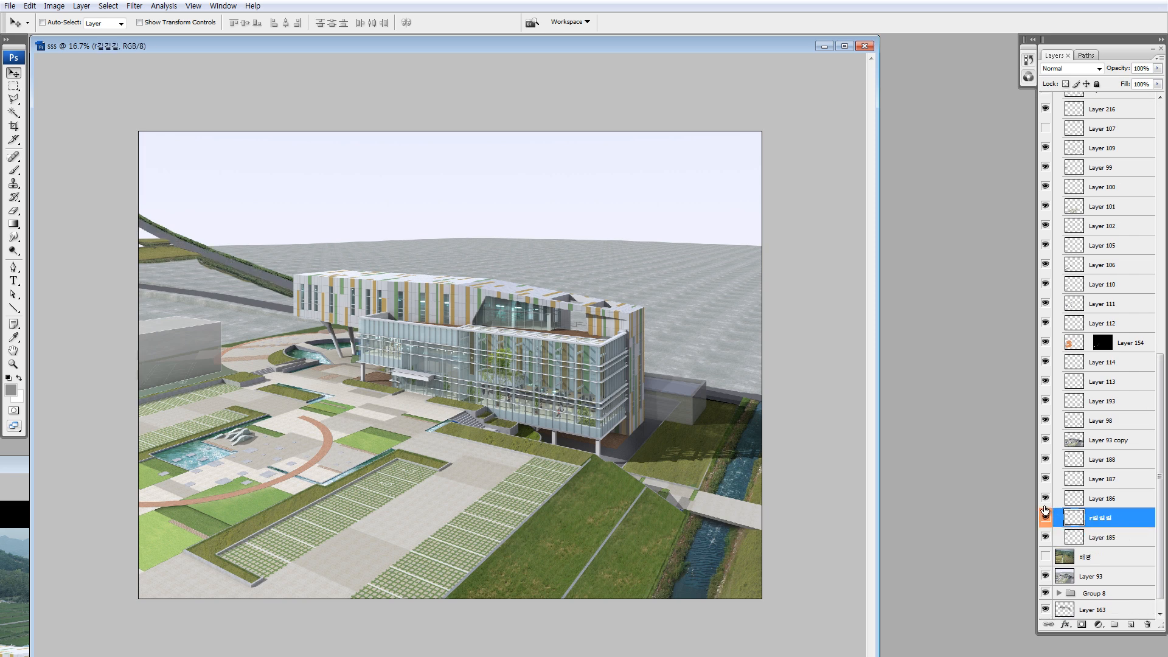
- Isolate the r길길길 road layer and turn on its neighbouring Layers 185, 186, 187 and 188
alt+click(1046, 499)
click(1046, 479)
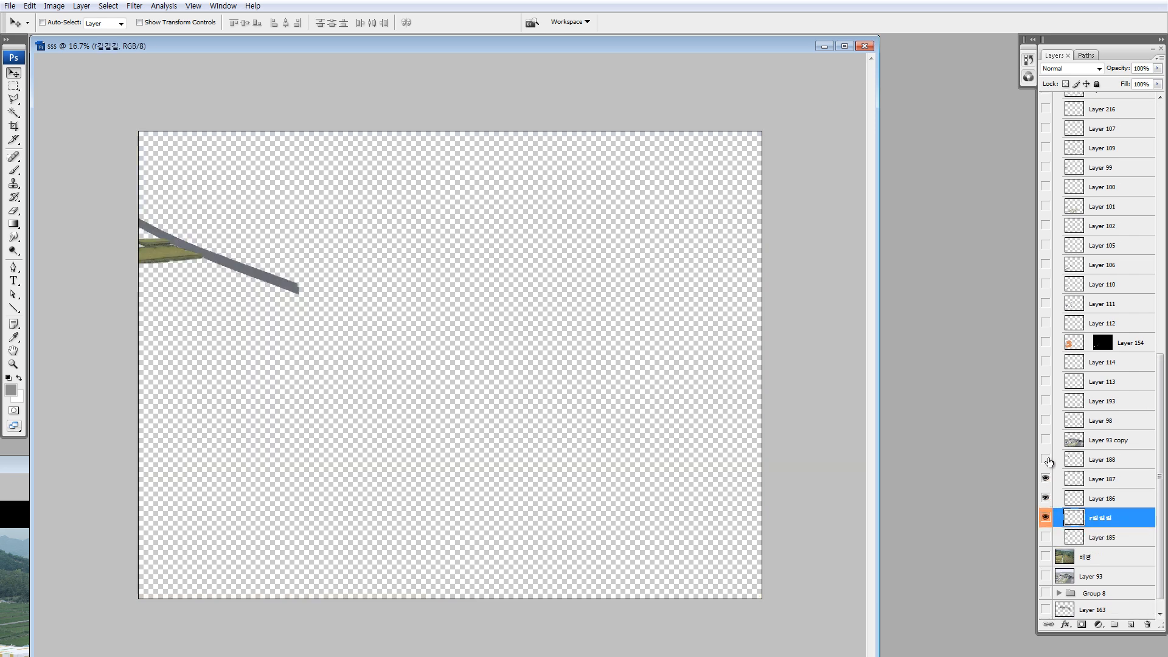
click(1046, 461)
click(1046, 537)
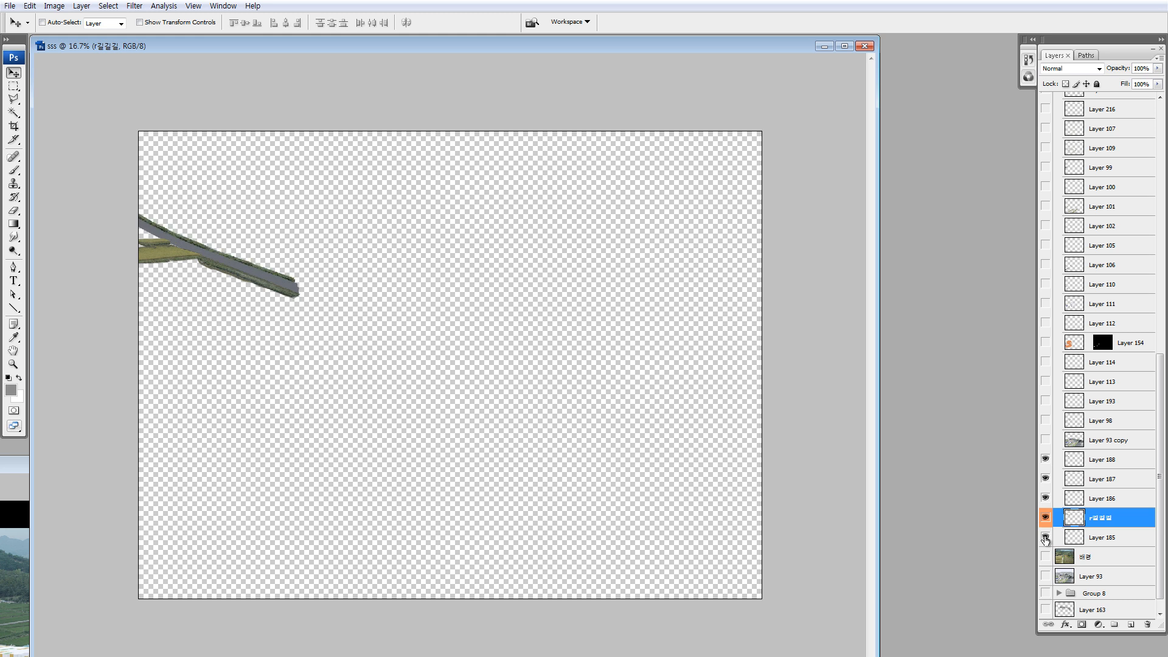
- Show the 배경 layer and merge it with the road layers from Layer 185 up to Layer 188
click(1046, 557)
click(1076, 559)
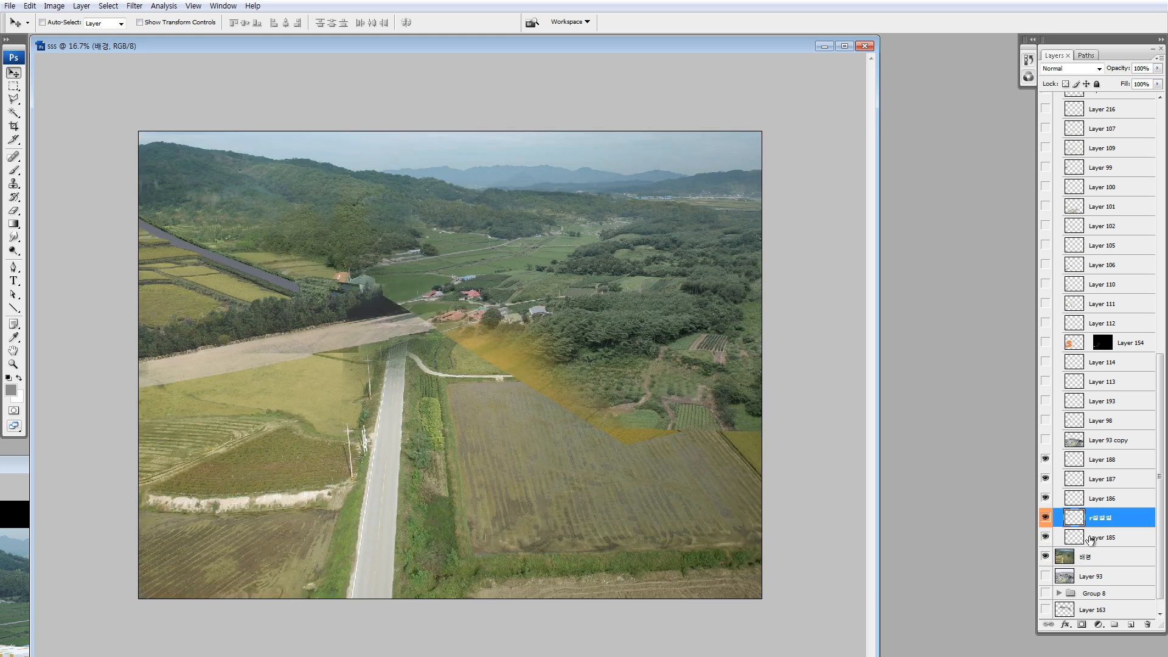
shift+click(1082, 464)
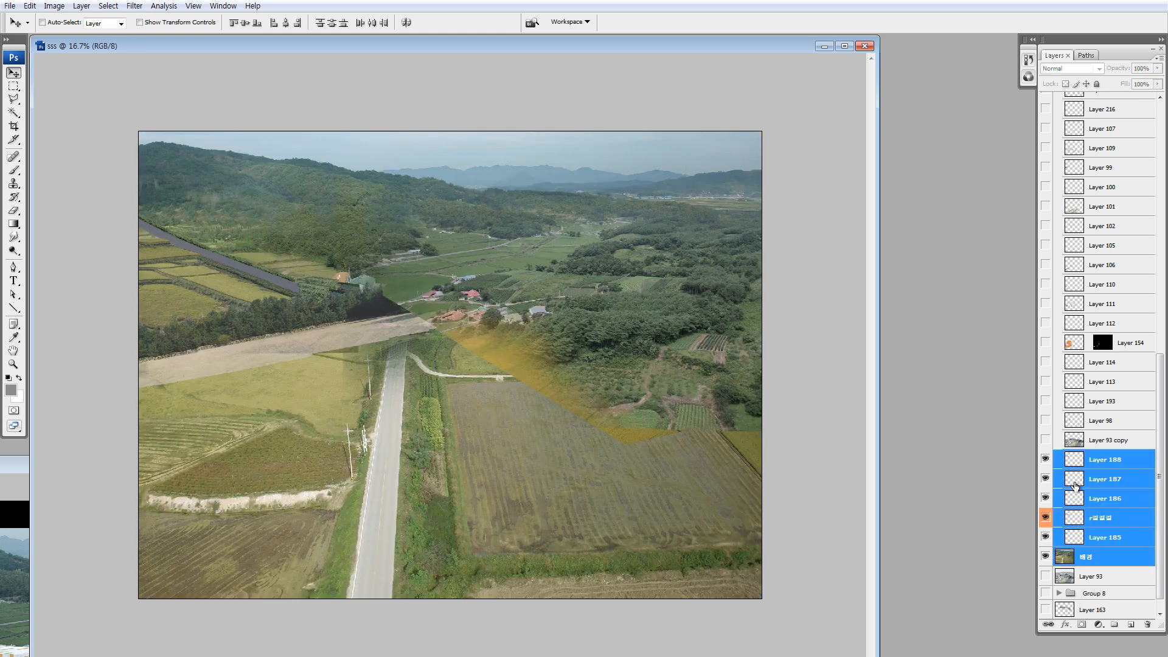
key(ctrl+e)
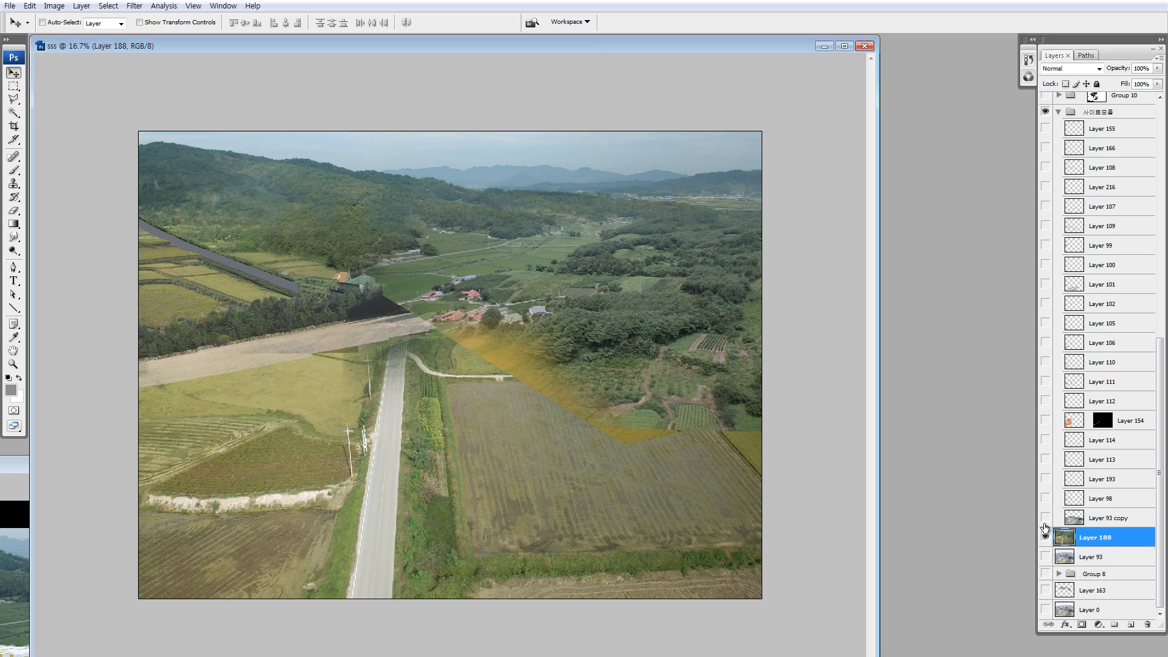
- Show Layer 93 copy and Layer 98 above the merged background and collapse the site group that holds them
click(1046, 518)
click(1047, 498)
scroll(1048, 498, up, 3)
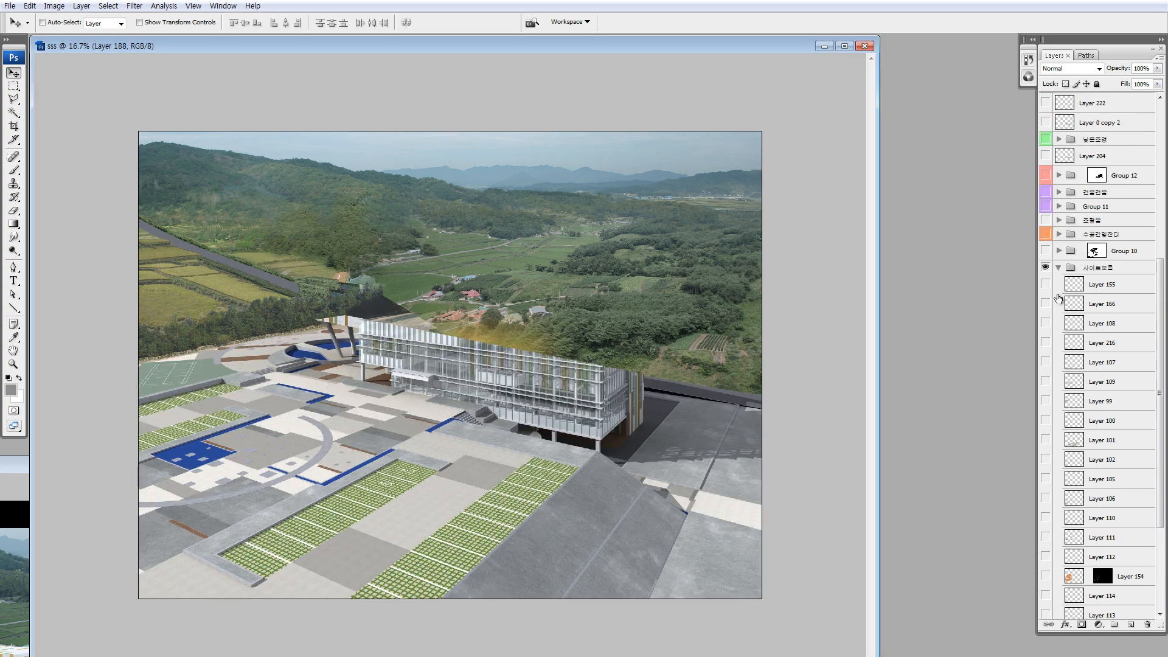
click(1058, 267)
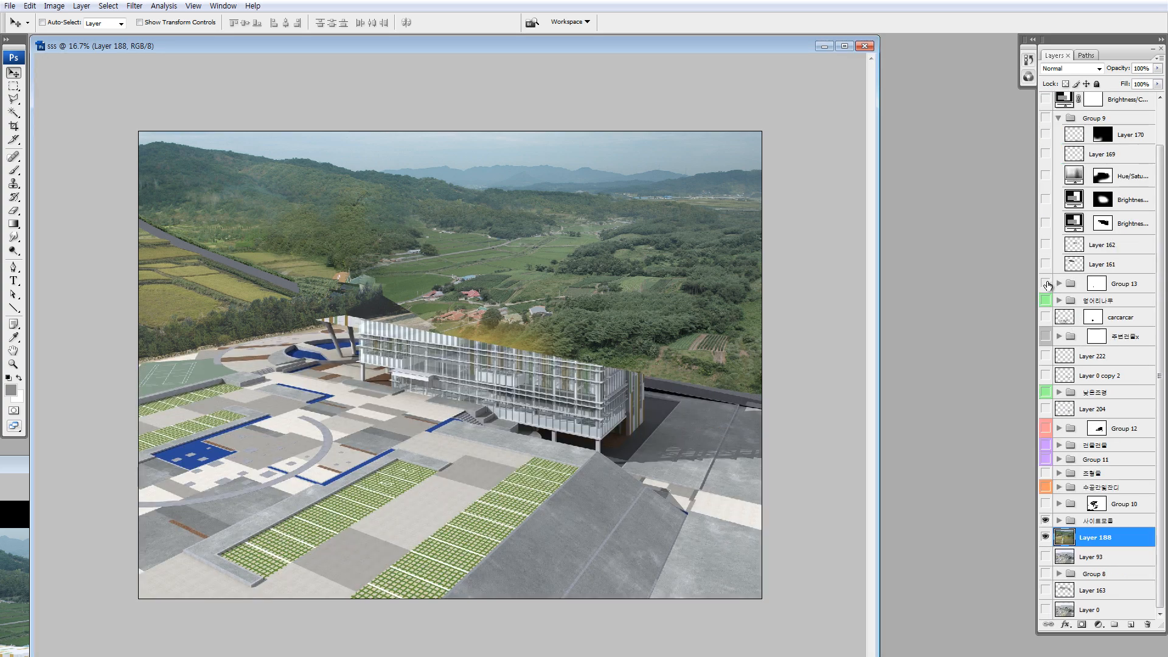
- Turn on all the other layers around the site group to bring back the full rendering
right_click(1045, 521)
click(1061, 543)
right_click(1045, 522)
click(1058, 544)
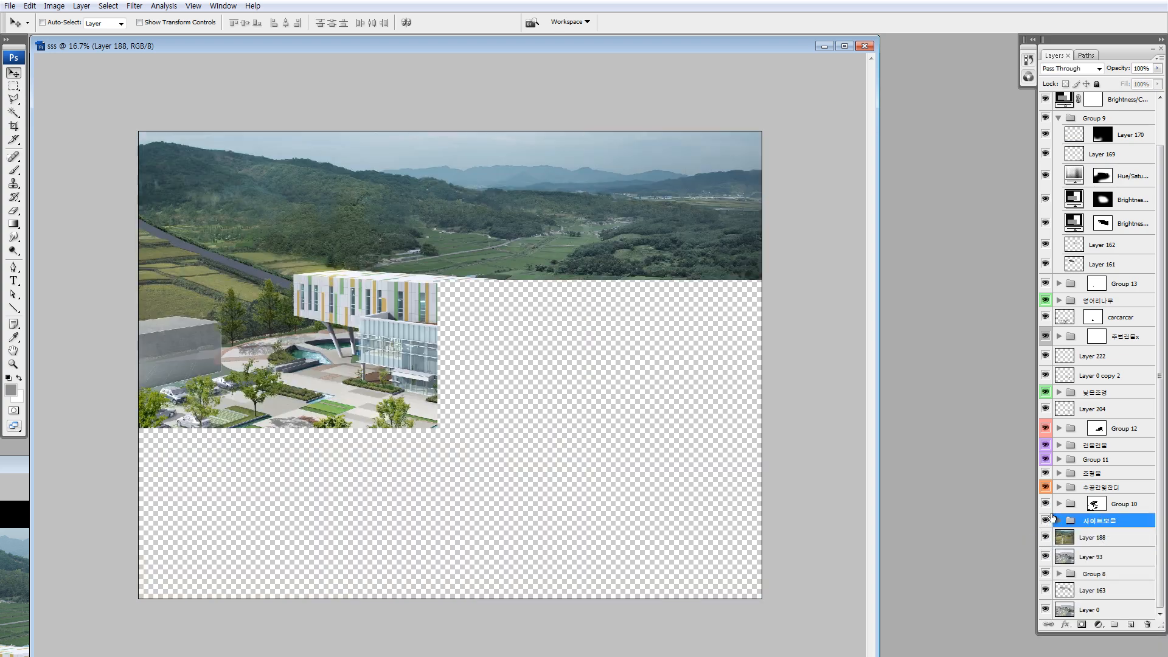
- Hide the green-labelled tree group below Group 13, Group 9, both top adjustment layers, Layer 225, carcarcar and Group 13
click(1046, 301)
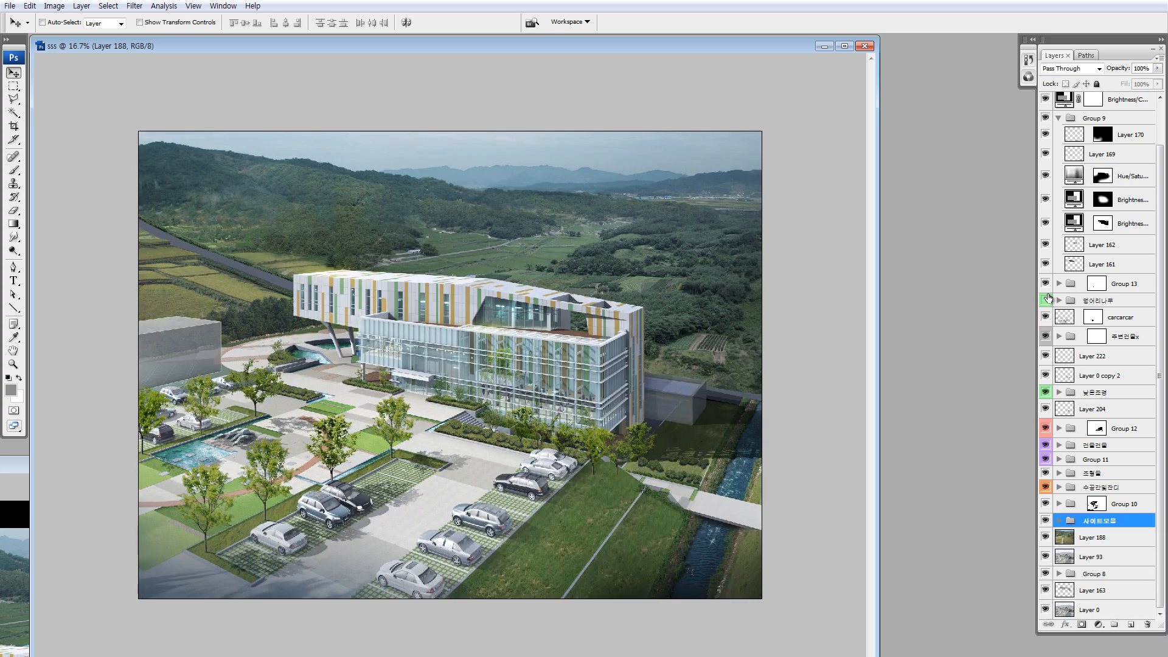
click(1045, 118)
click(1045, 99)
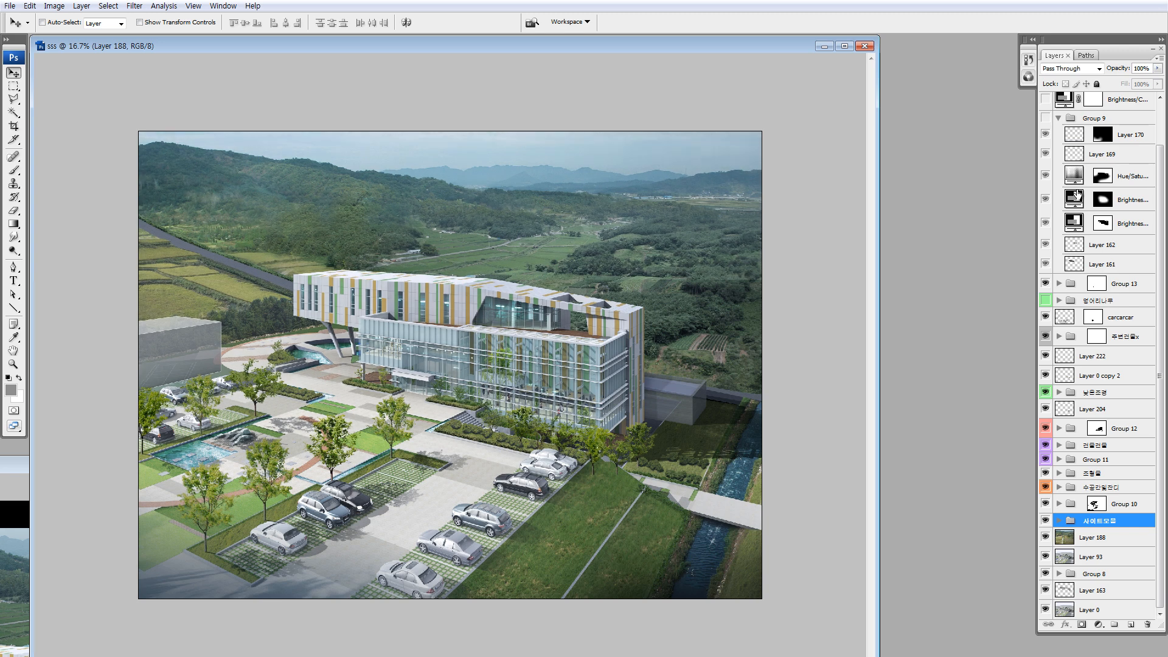
scroll(1071, 208, up, 3)
click(1045, 101)
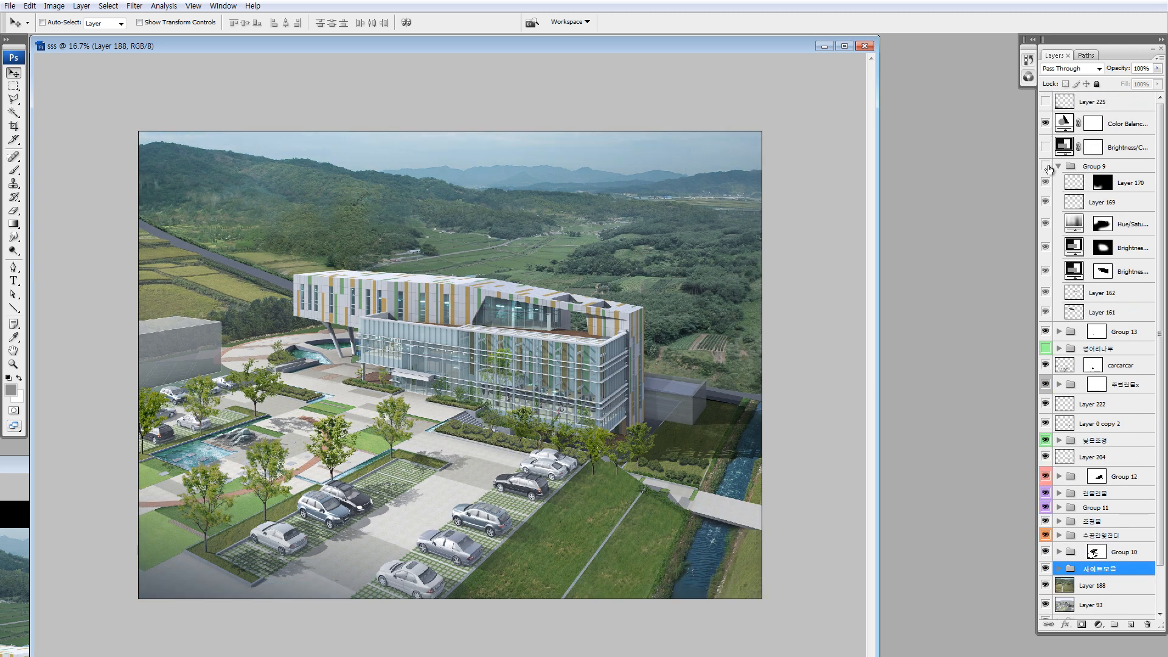
click(1046, 365)
click(1045, 332)
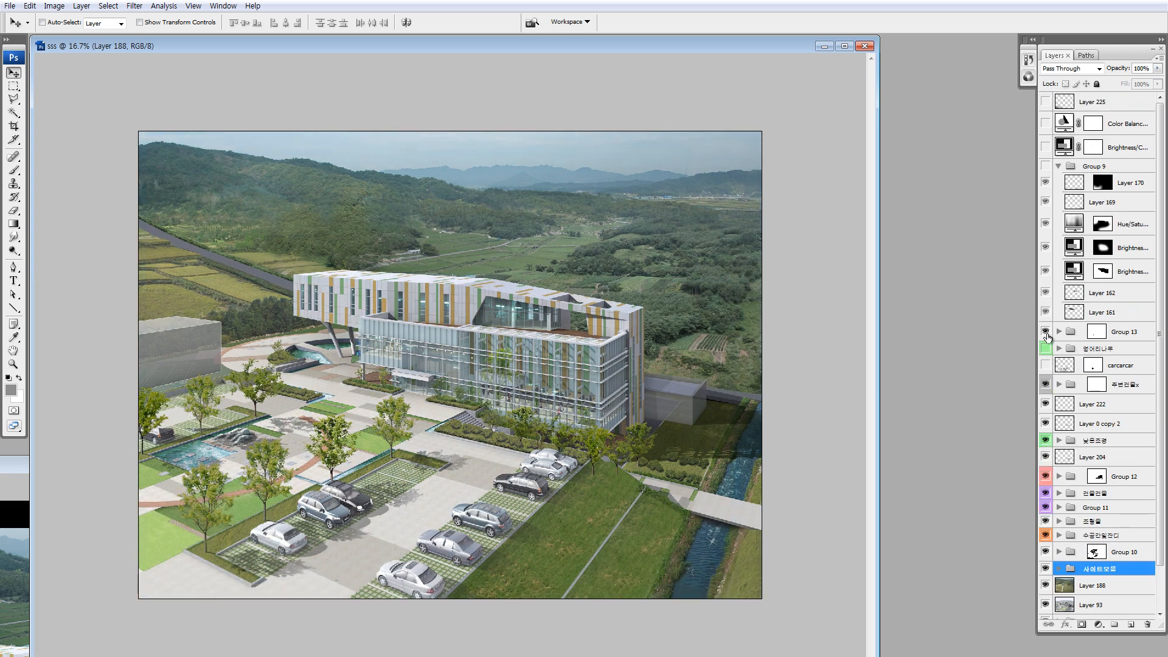
- Hide the low landscaping group, Layer 0 copy 2, Layer 222 and the surrounding buildings group
ctrl+click(692, 414)
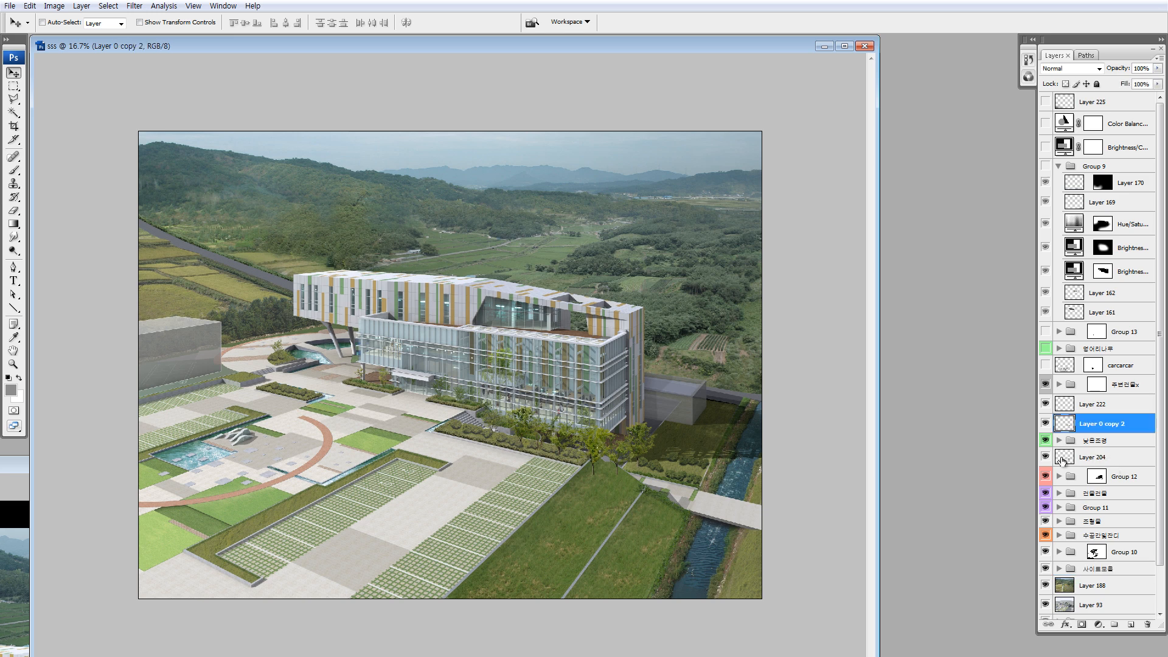
click(1045, 441)
click(1046, 423)
click(1046, 403)
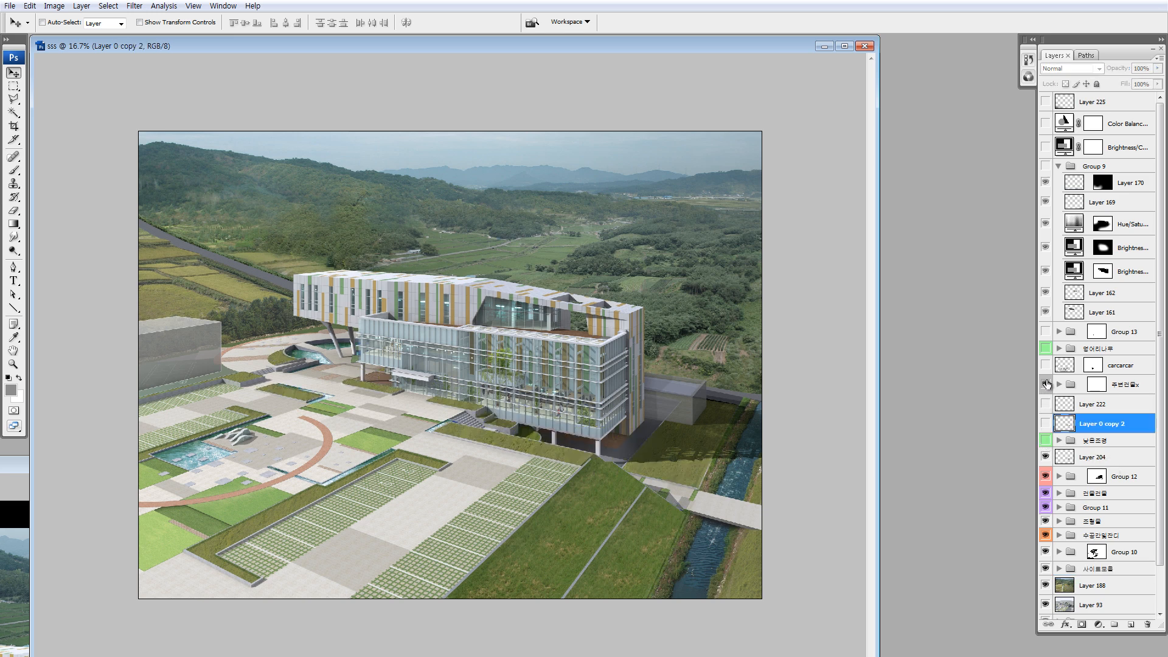
click(1046, 384)
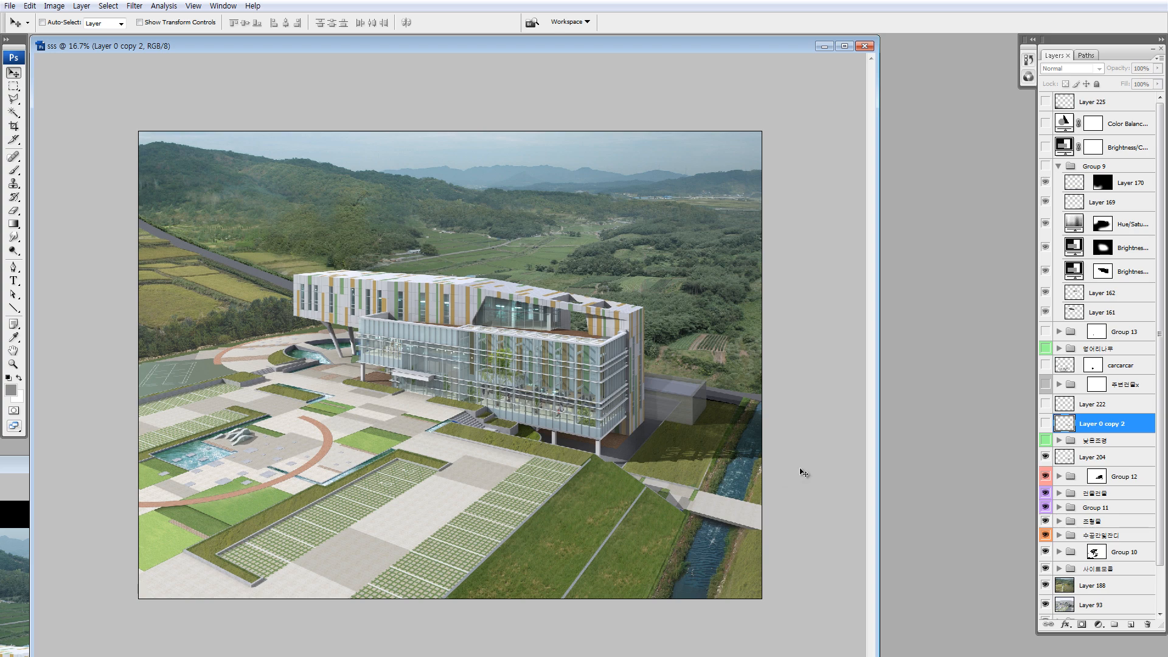
- Mark rectangular patches on the front paving, parking area and building in Quick Mask mode, and frame the building with a selection
key(ctrl+minus)
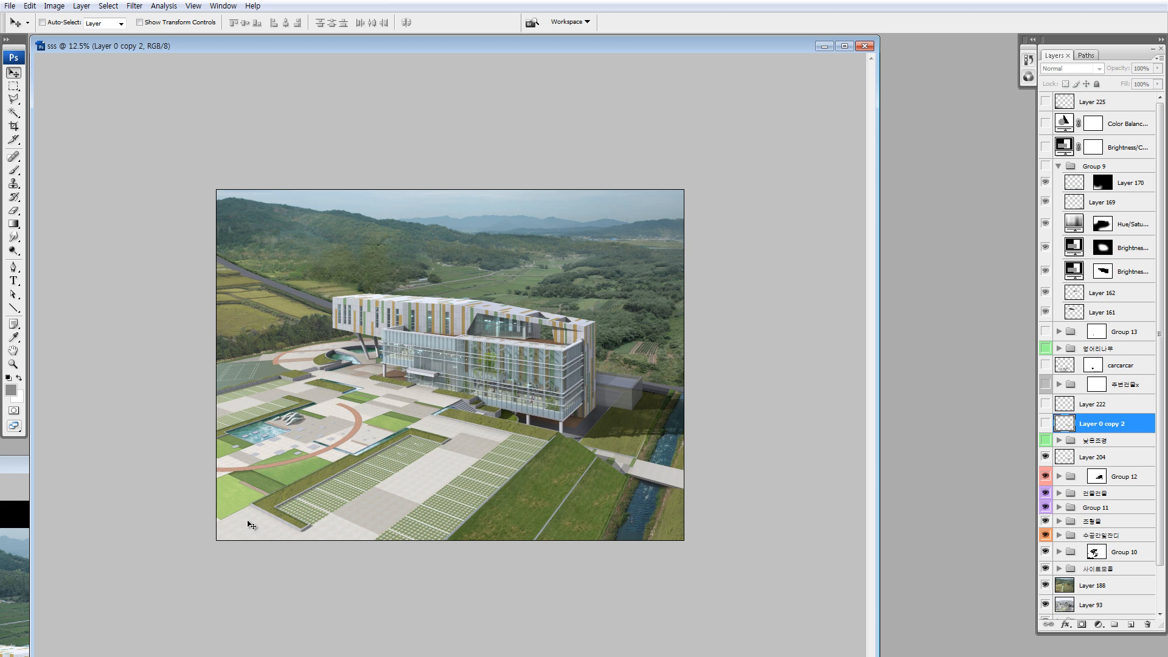
key(m)
drag(226, 510, 431, 450)
key(q)
drag(430, 463, 247, 527)
click(373, 327)
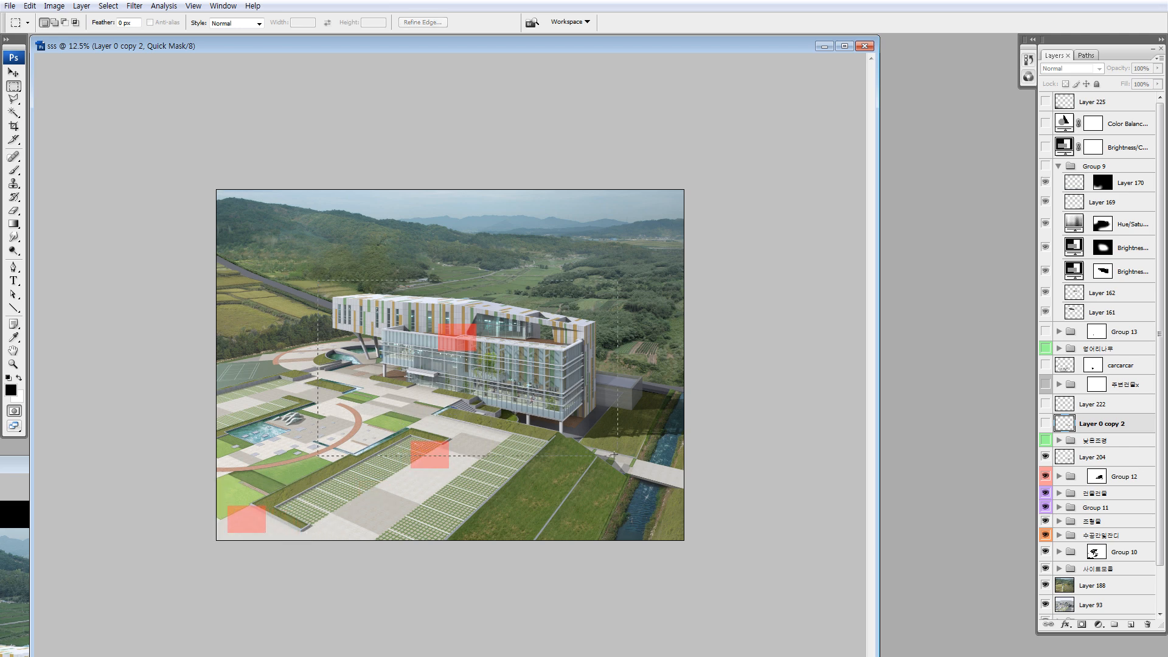
drag(614, 454, 619, 457)
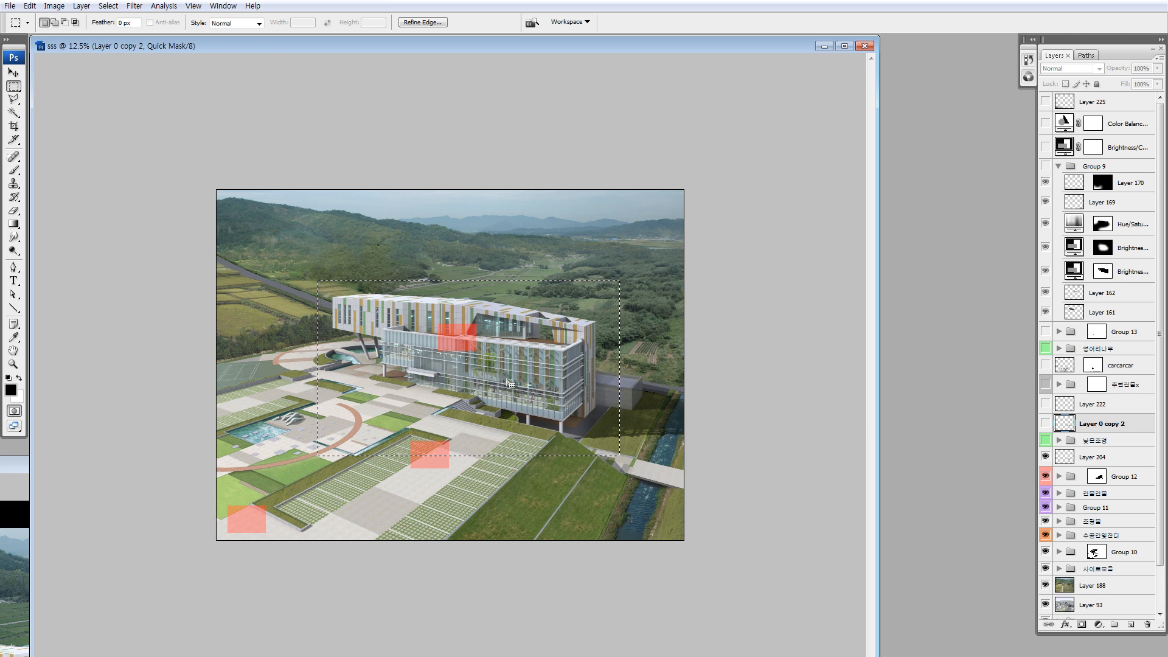
- Select the top Brightness/Contrast layer, leave Quick Mask mode, and discard the demonstration selections
click(1065, 150)
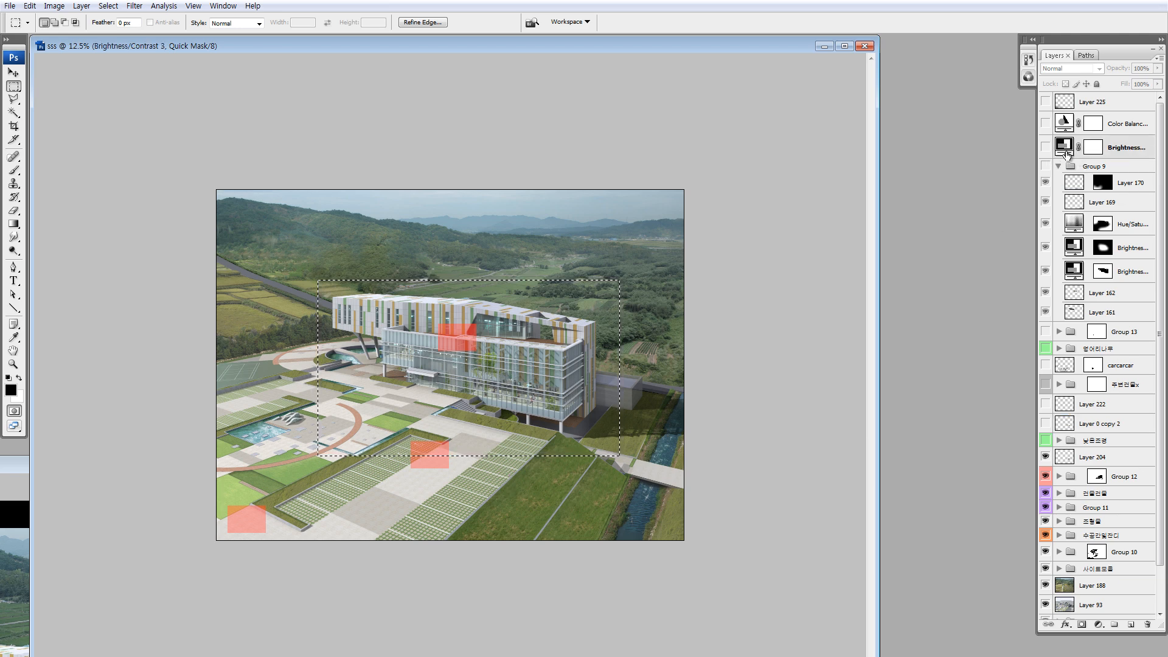
key(ctrl+d)
key(q)
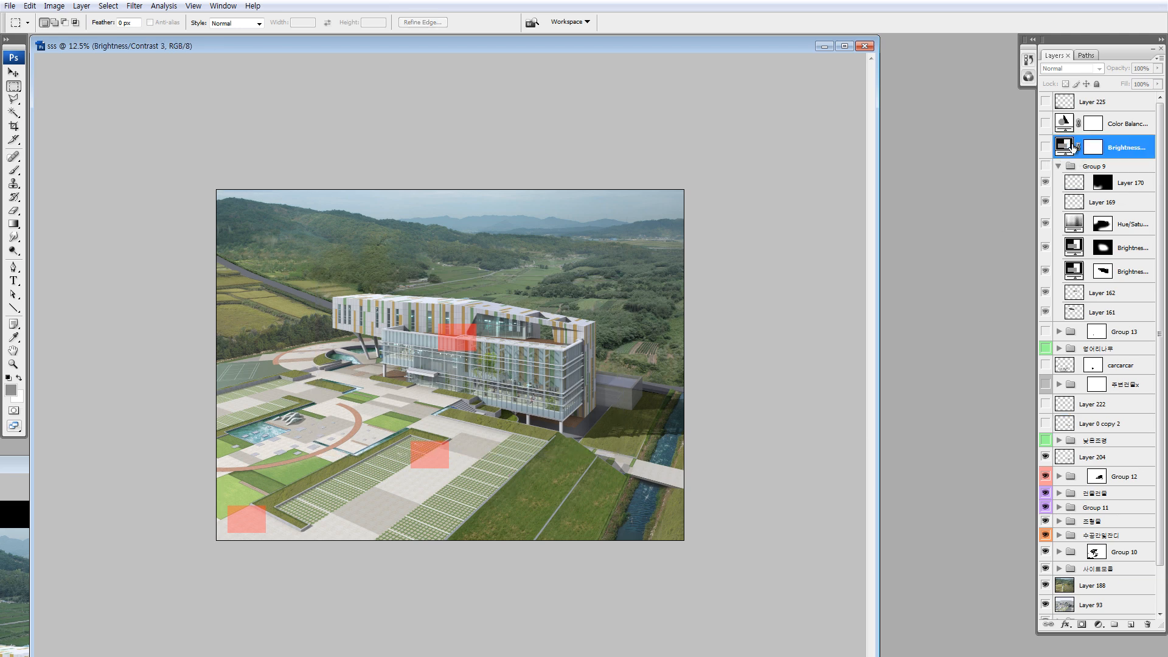
key(ctrl+d)
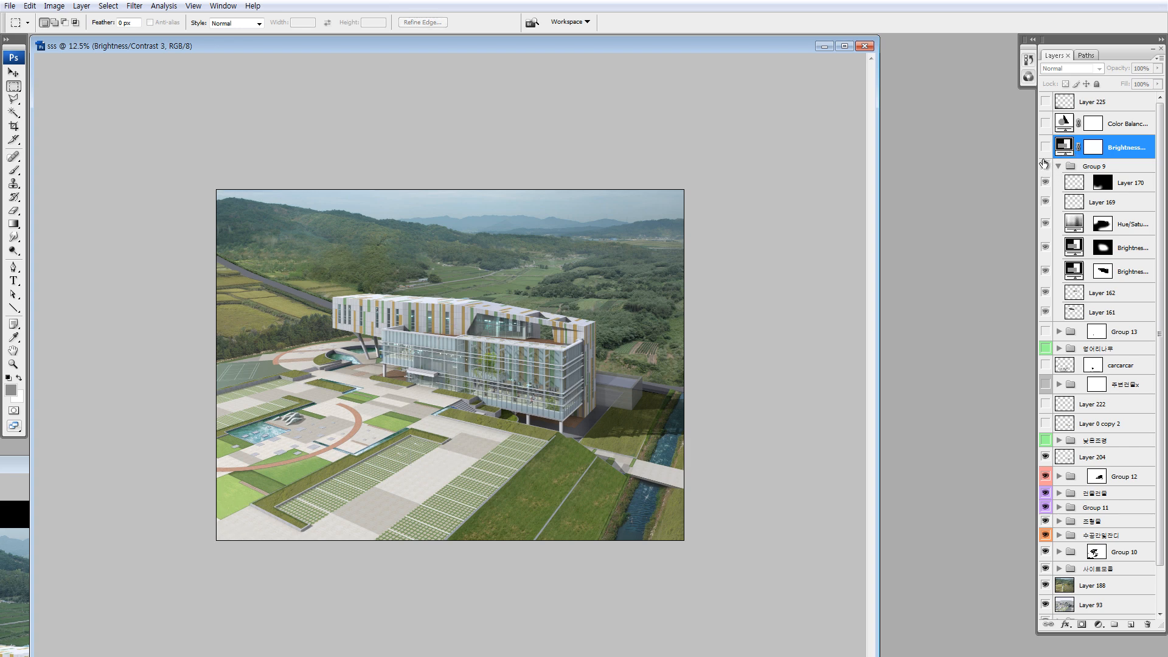
- Turn Group 9, the Brightness/Contrast and Color Balance adjustments and Layer 225 back on
drag(1046, 149, 1046, 102)
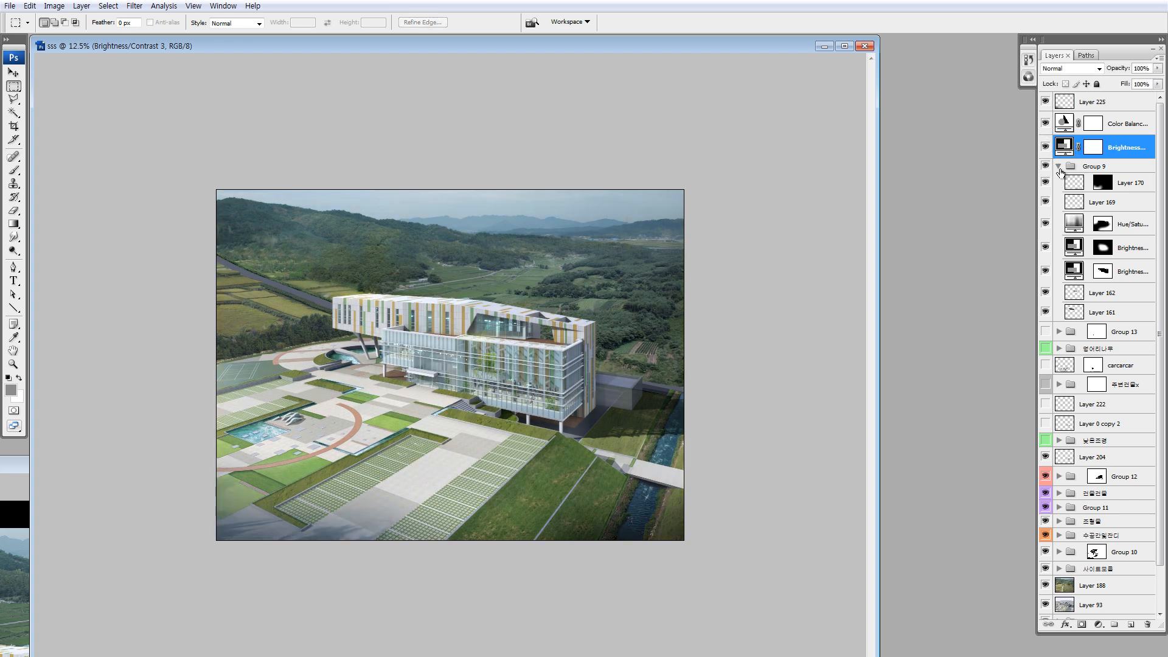
drag(293, 274, 577, 463)
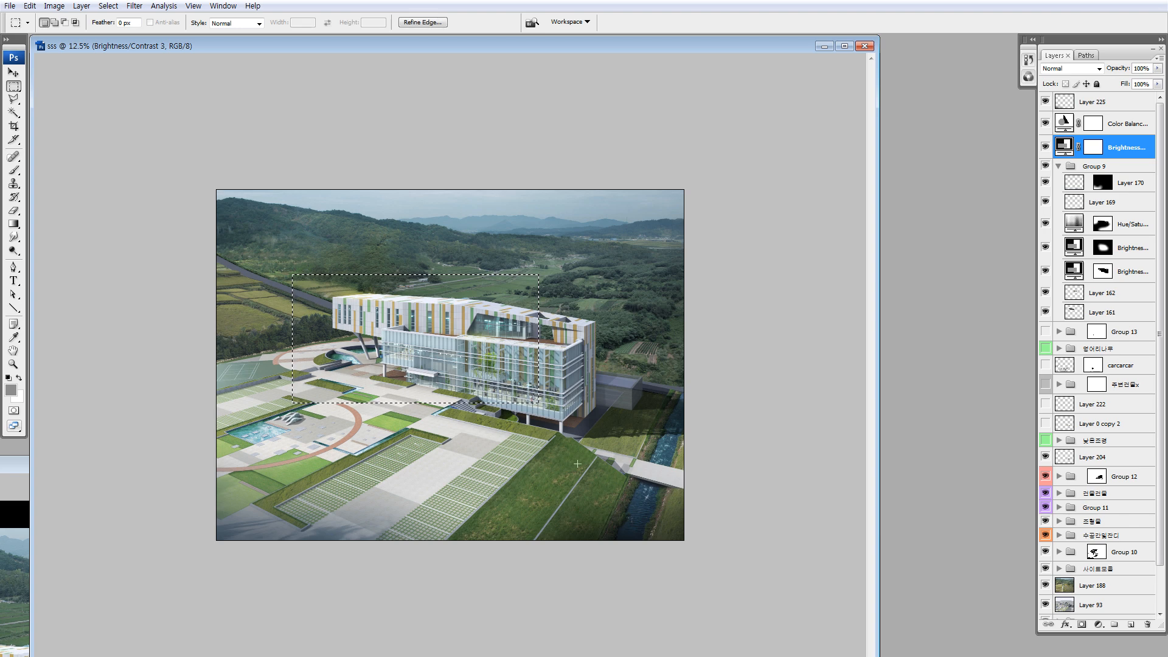
key(ctrl+d)
key(v)
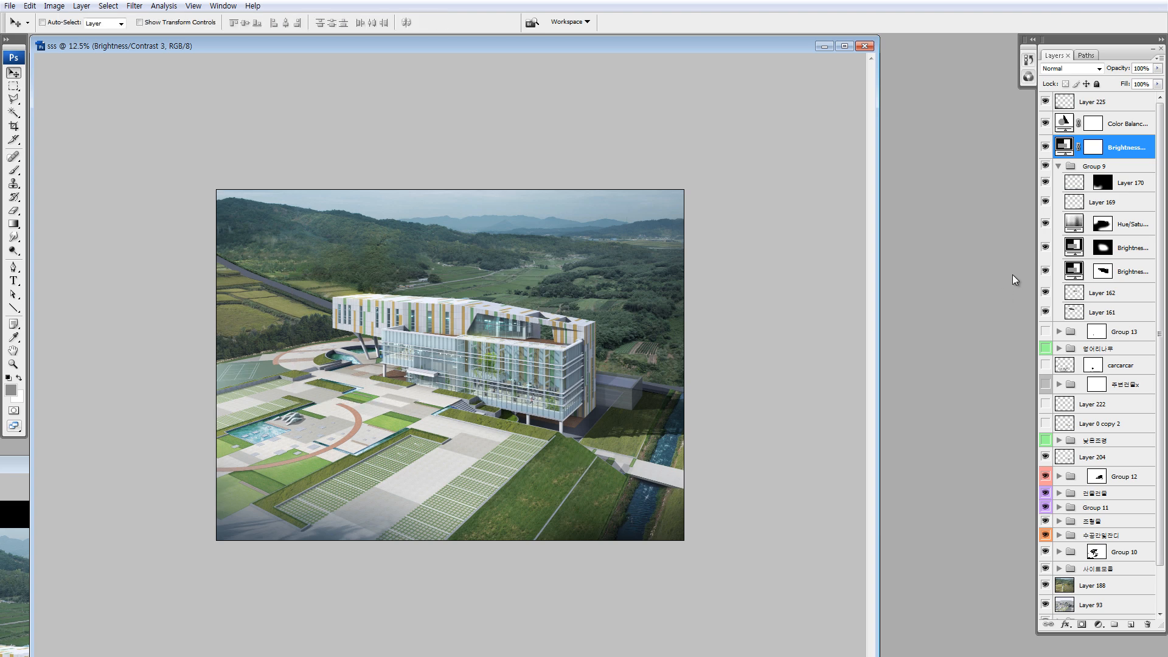
- Hide Layer 170 and Layer 169 in Group 9, as well as Layer 225
click(1071, 183)
click(1046, 183)
click(1046, 202)
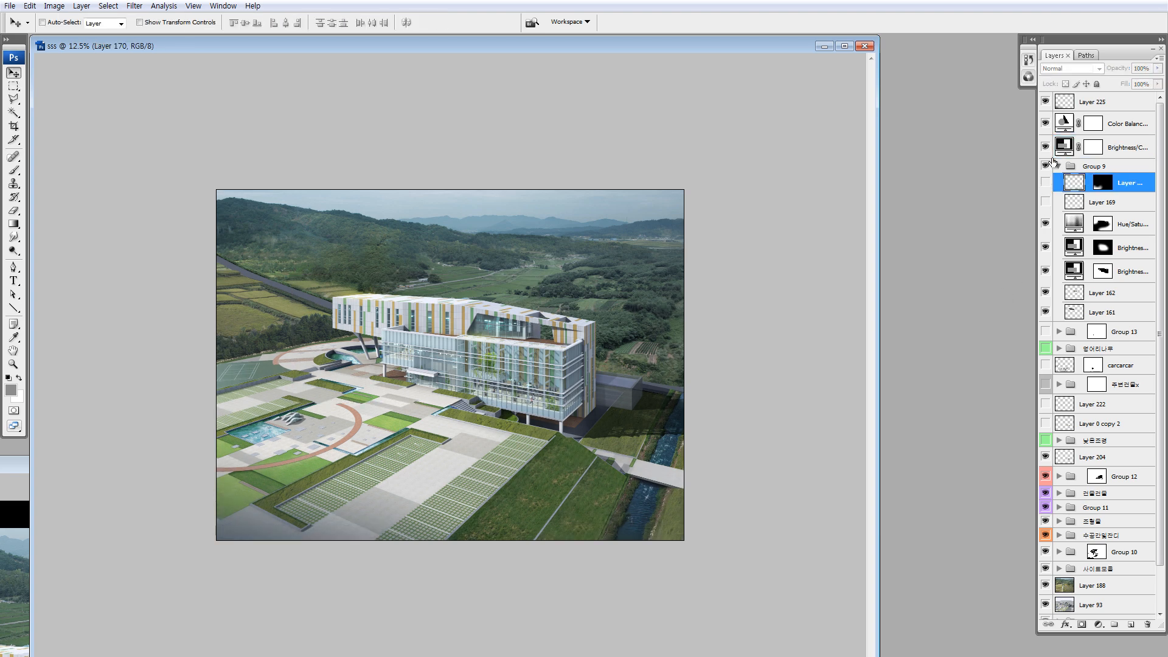
click(1046, 102)
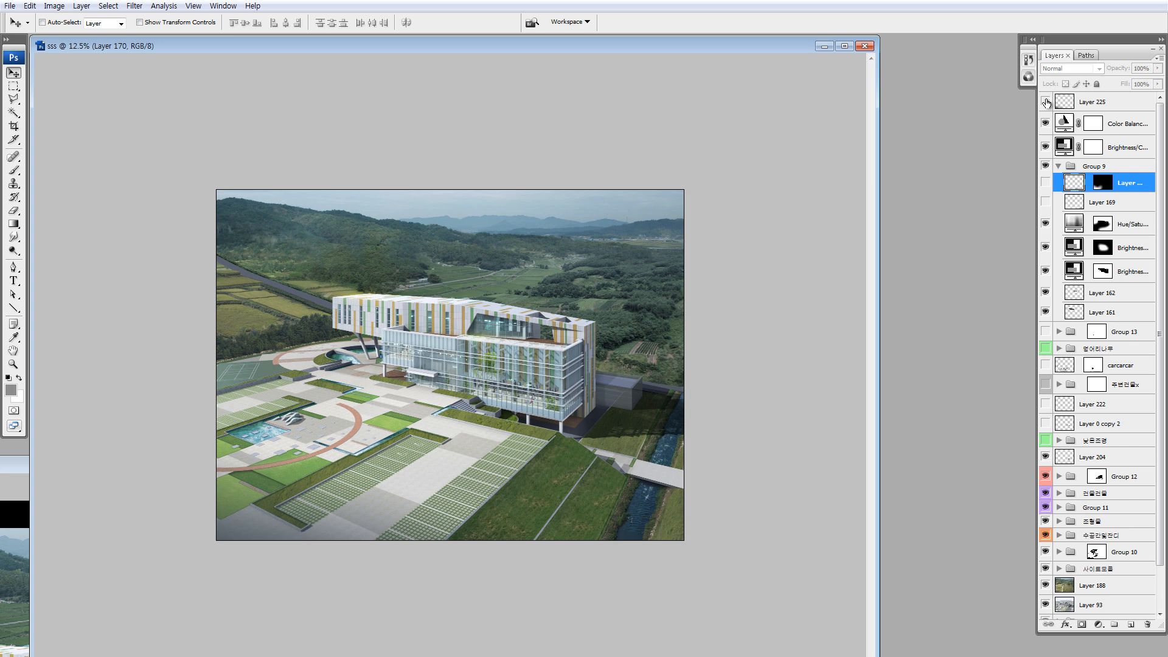
- Turn Layer 169 and Layer 170 back on, switching Layer 170 off and on to compare its shadow effect
click(1046, 203)
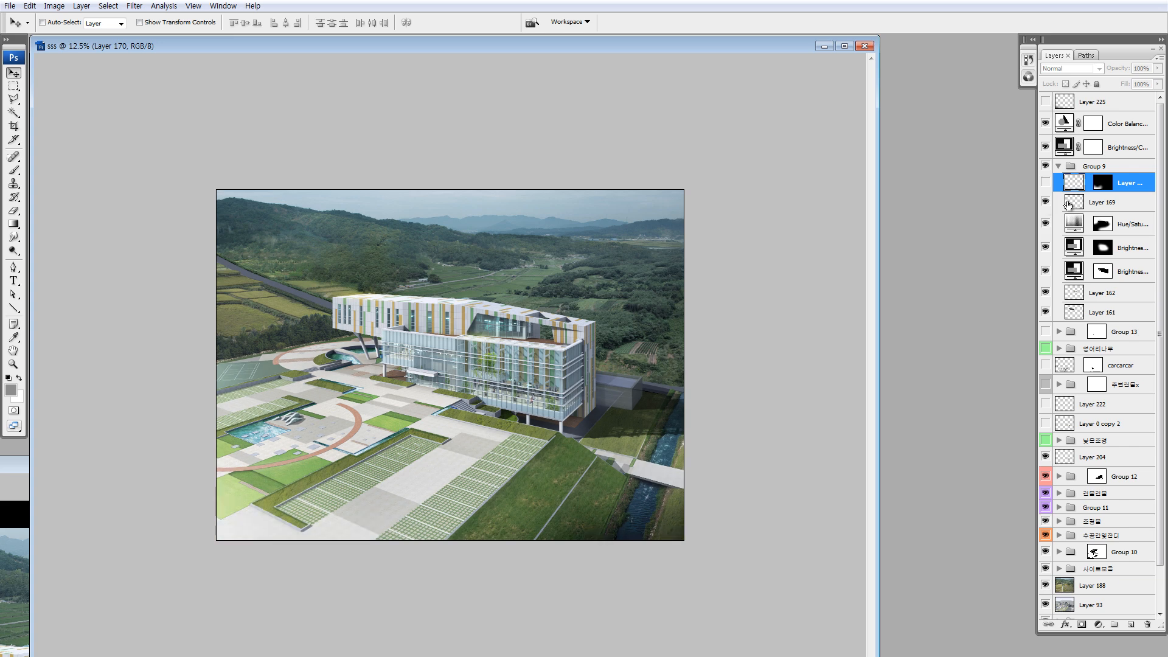
click(1069, 203)
click(1046, 183)
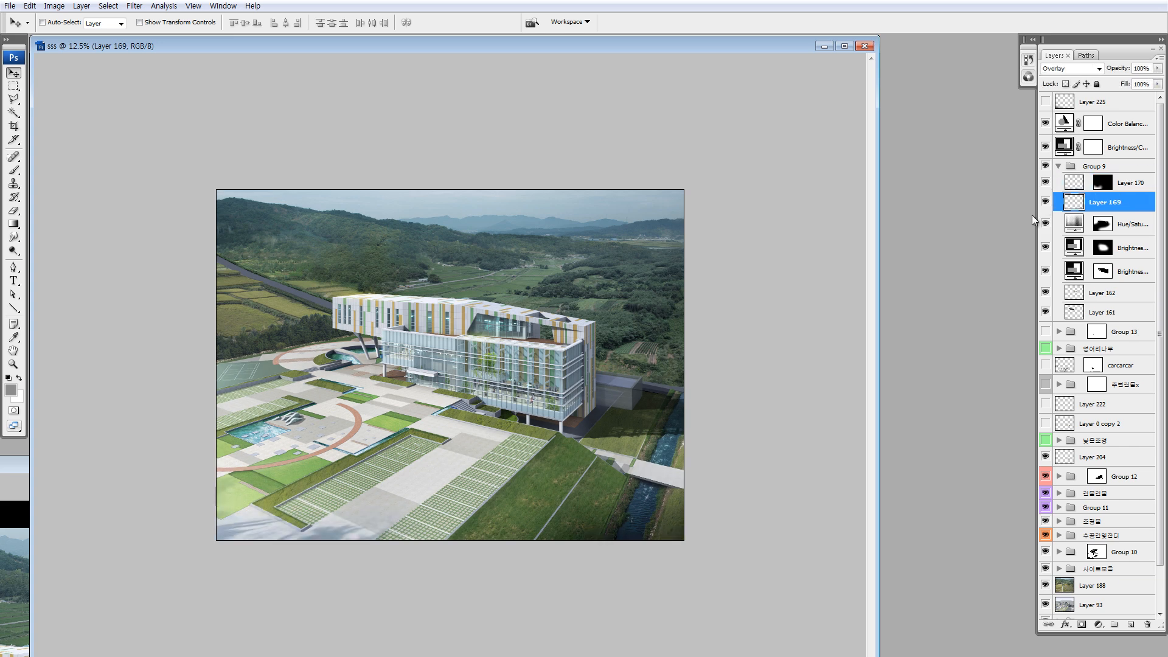
click(1046, 182)
click(1046, 182)
- Shift the Layer 170 cloud shadow across the front paving and delete the layer
click(1074, 182)
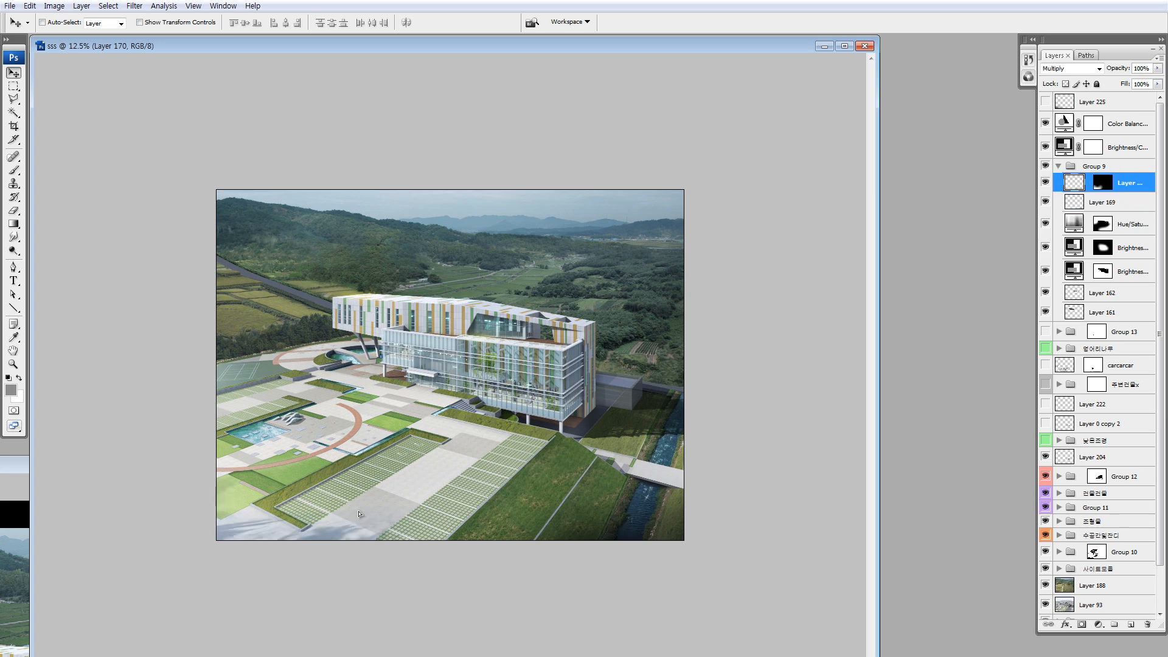
drag(359, 515, 307, 465)
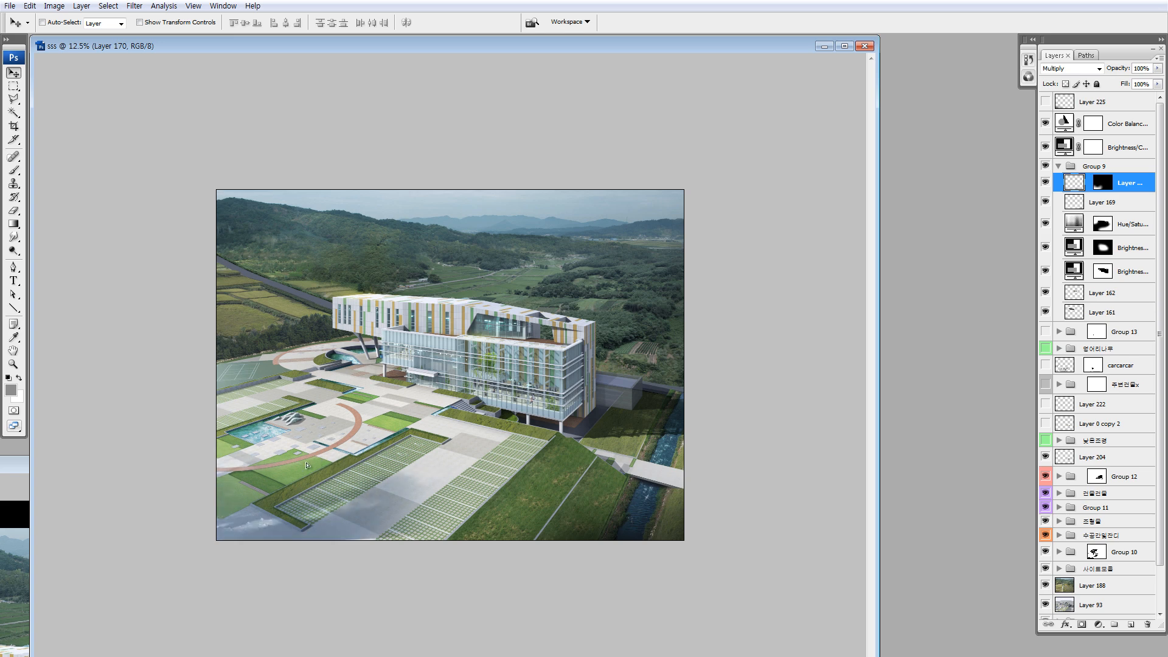
key(Delete)
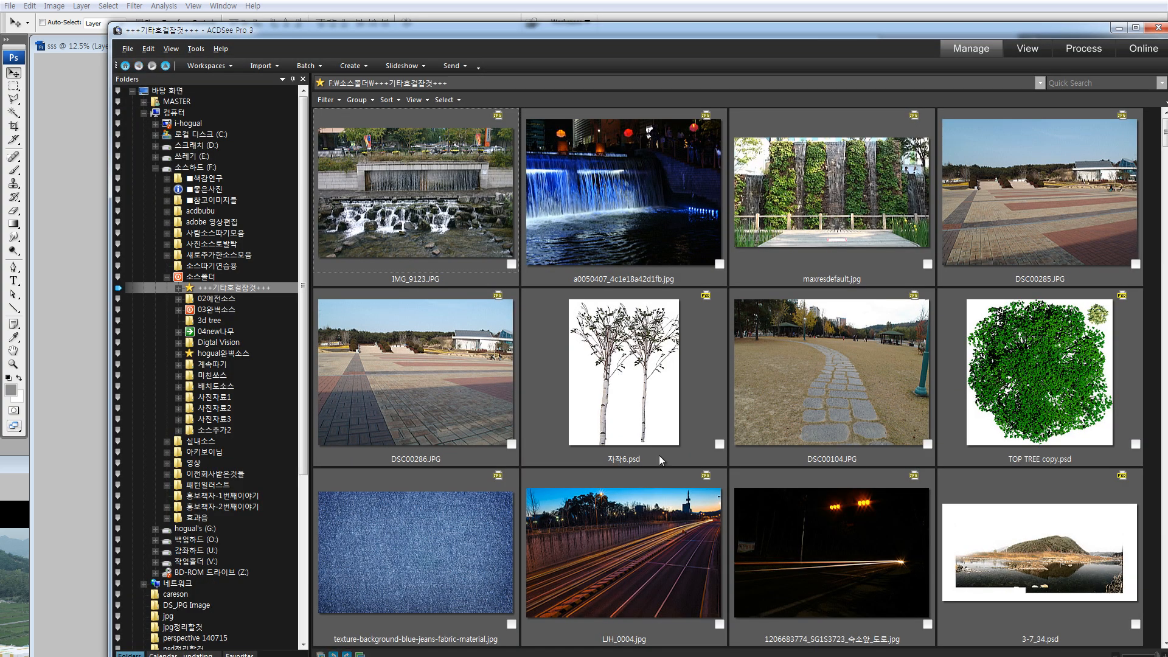
scroll(659, 453, down, 15)
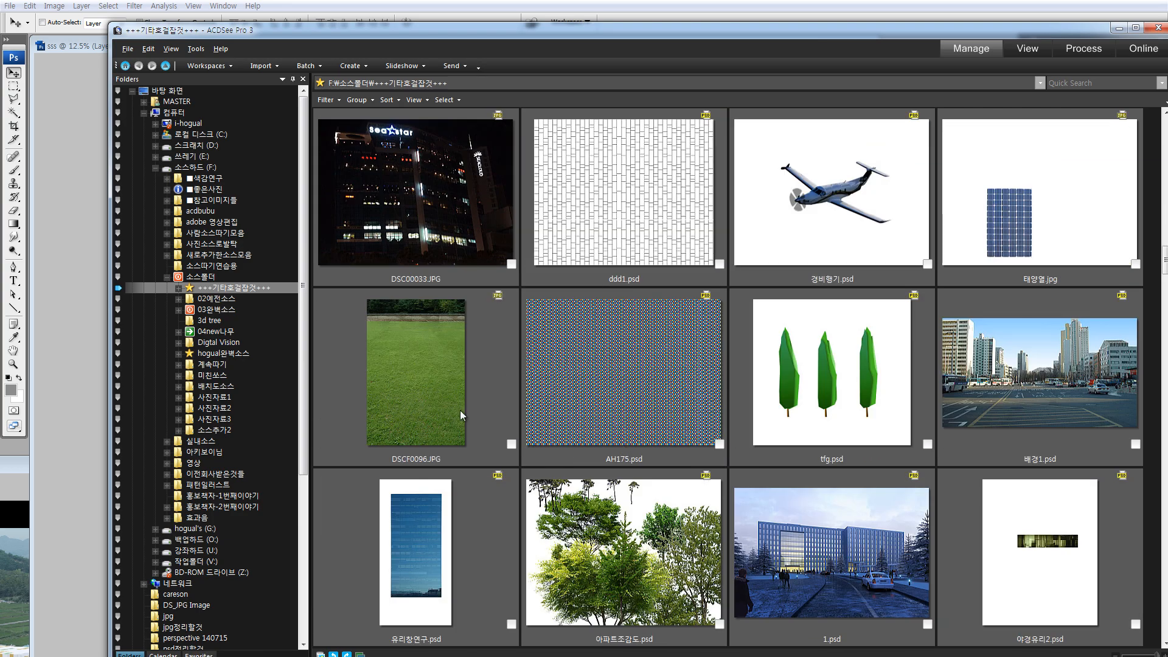
scroll(460, 410, up, 2)
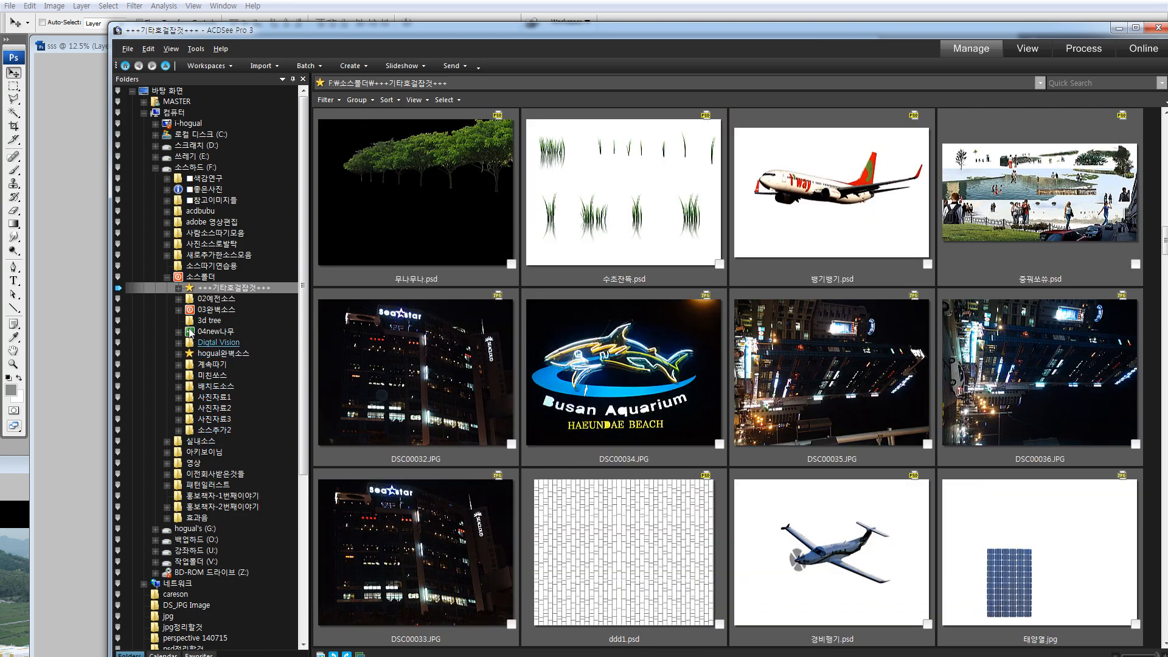
click(179, 310)
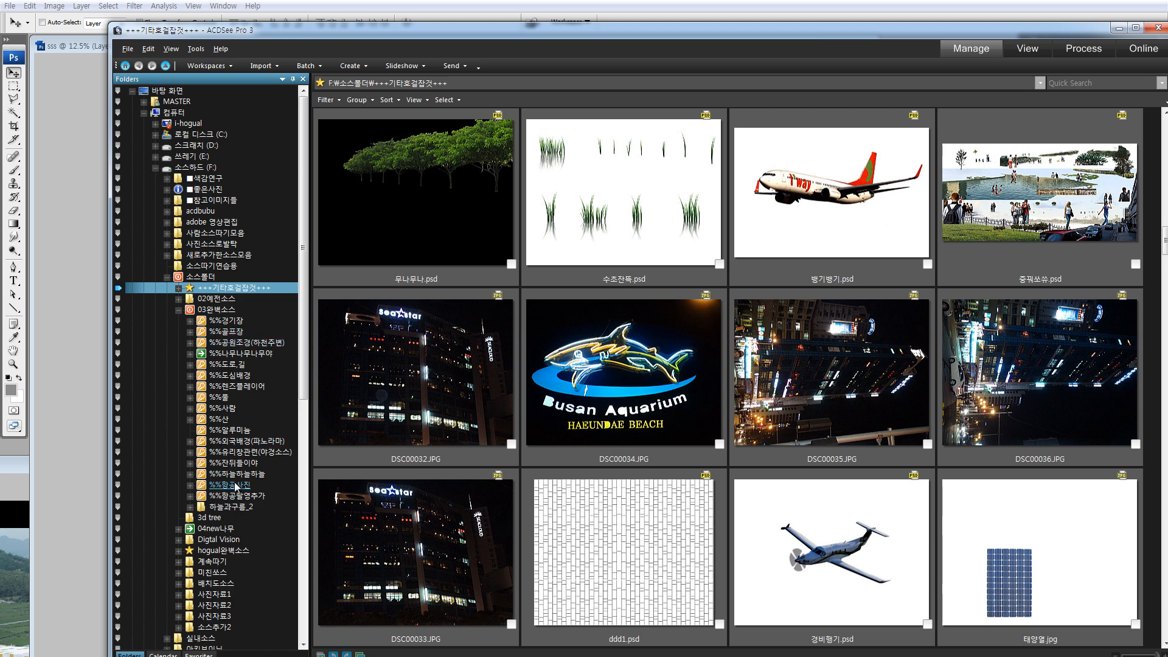
click(244, 474)
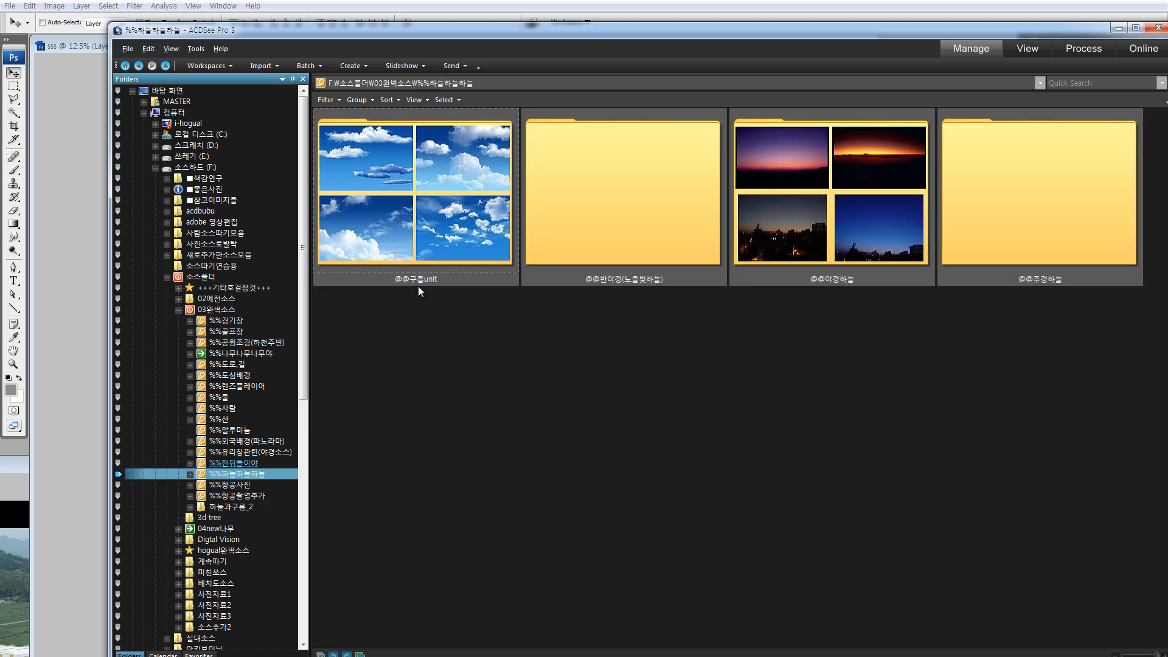
click(418, 281)
double_click(437, 212)
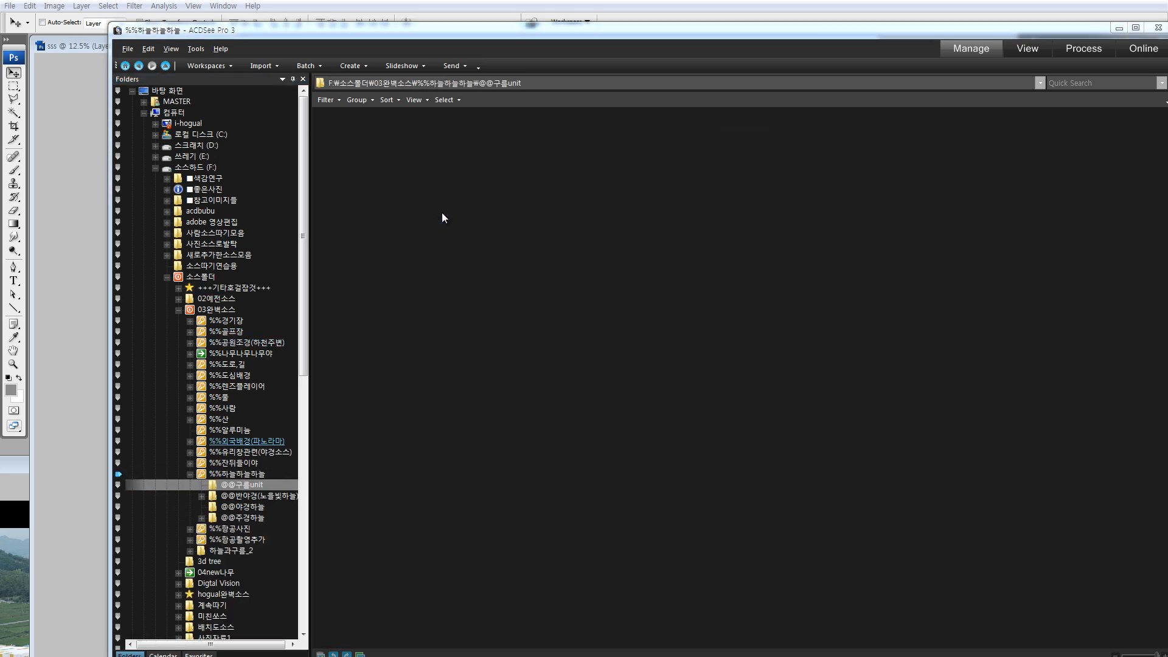
- Bring the cloud image CU0012.PSD into the sss document in Photoshop as a layer above Layer 169
scroll(955, 420, down, 3)
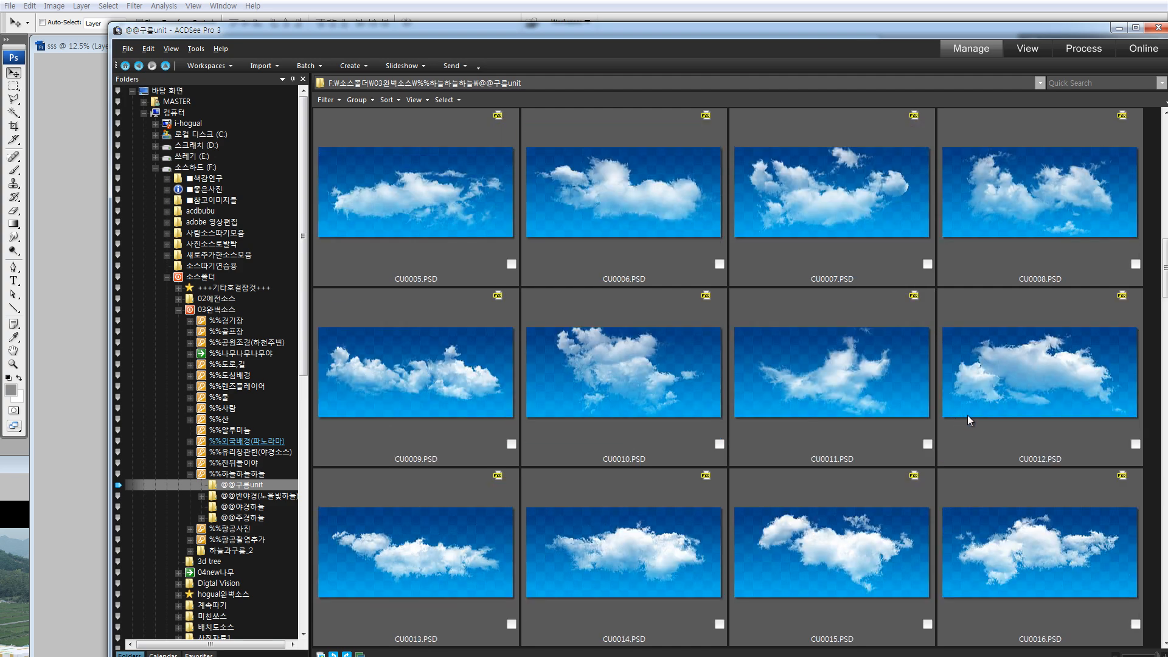
click(1017, 401)
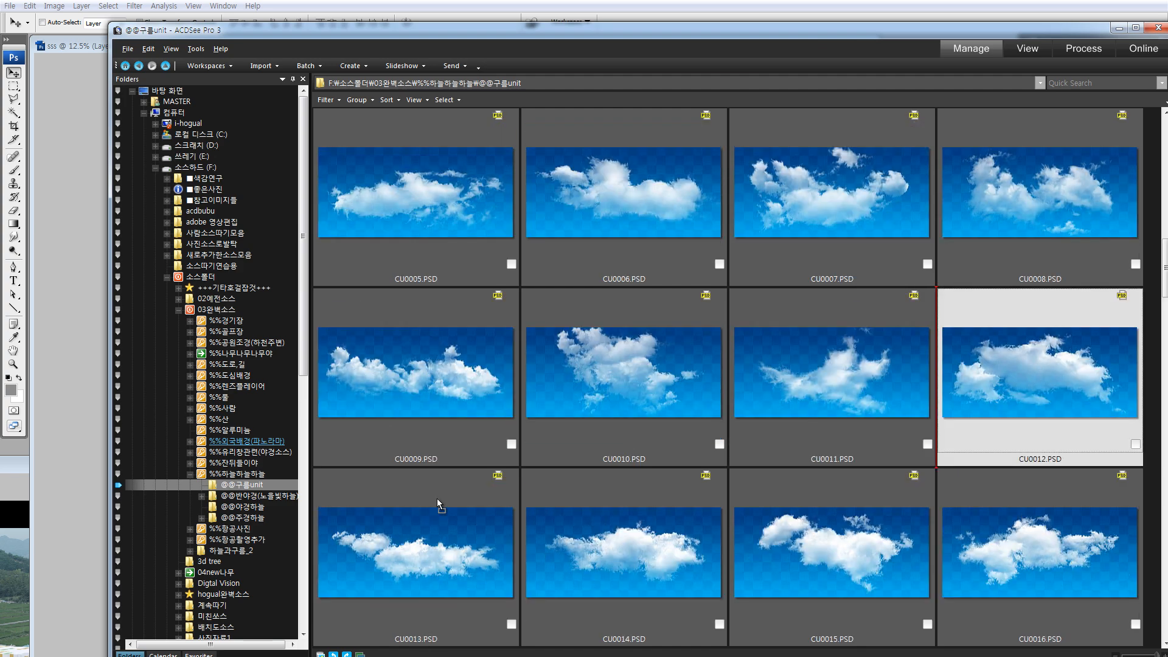
click(90, 539)
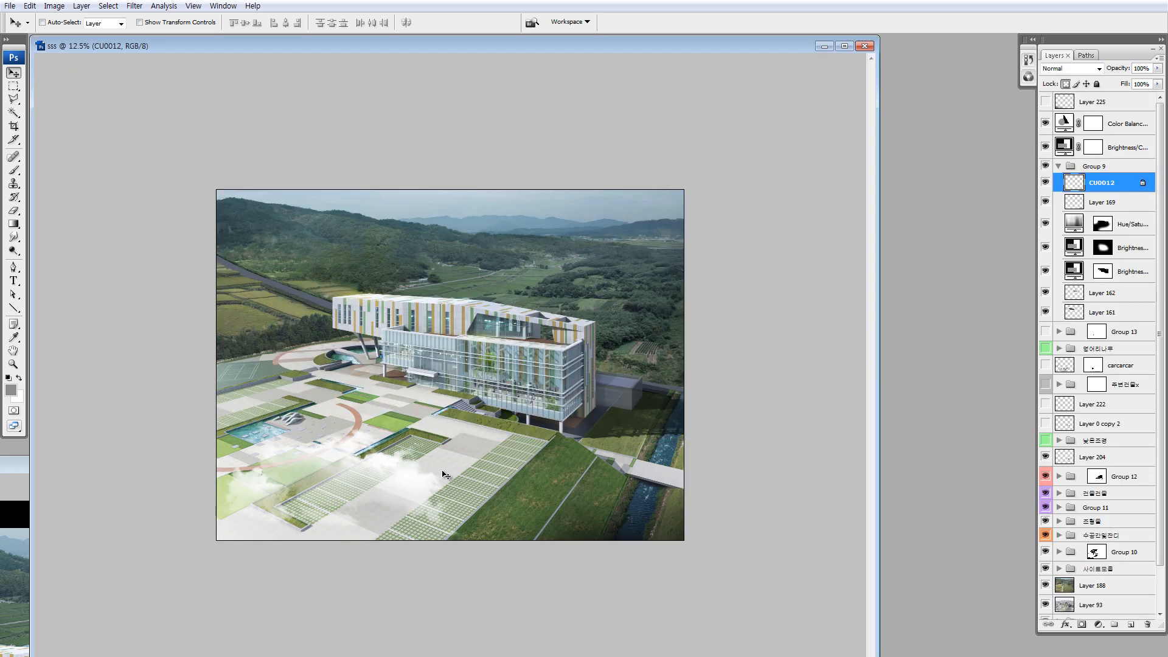
- Move and reshape the CU0012 cloud over the front paving corner and fill it black with transparent pixels locked
drag(401, 477, 330, 518)
key(ctrl+t)
drag(367, 473, 579, 381)
drag(344, 385, 310, 458)
drag(377, 498, 363, 474)
key(Return)
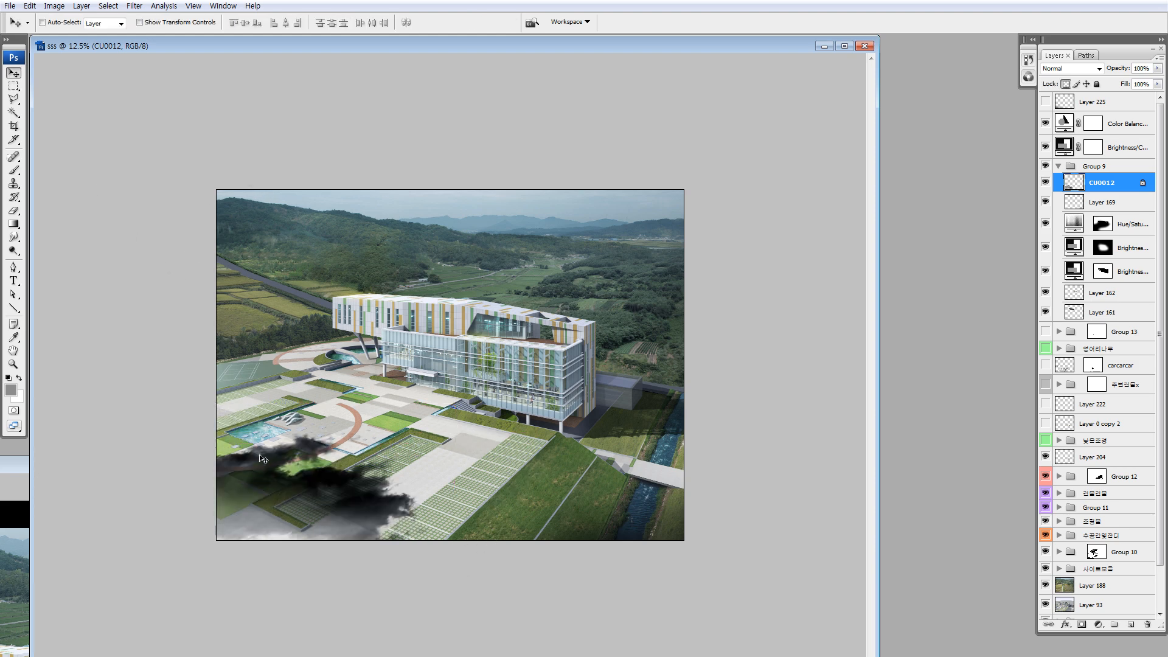
- Move the black cloud toward the image's near corner and transform it to about 153% width, 164% height, 4.1° rotation and 15.1° horizontal skew
drag(336, 497, 266, 508)
key(ctrl+t)
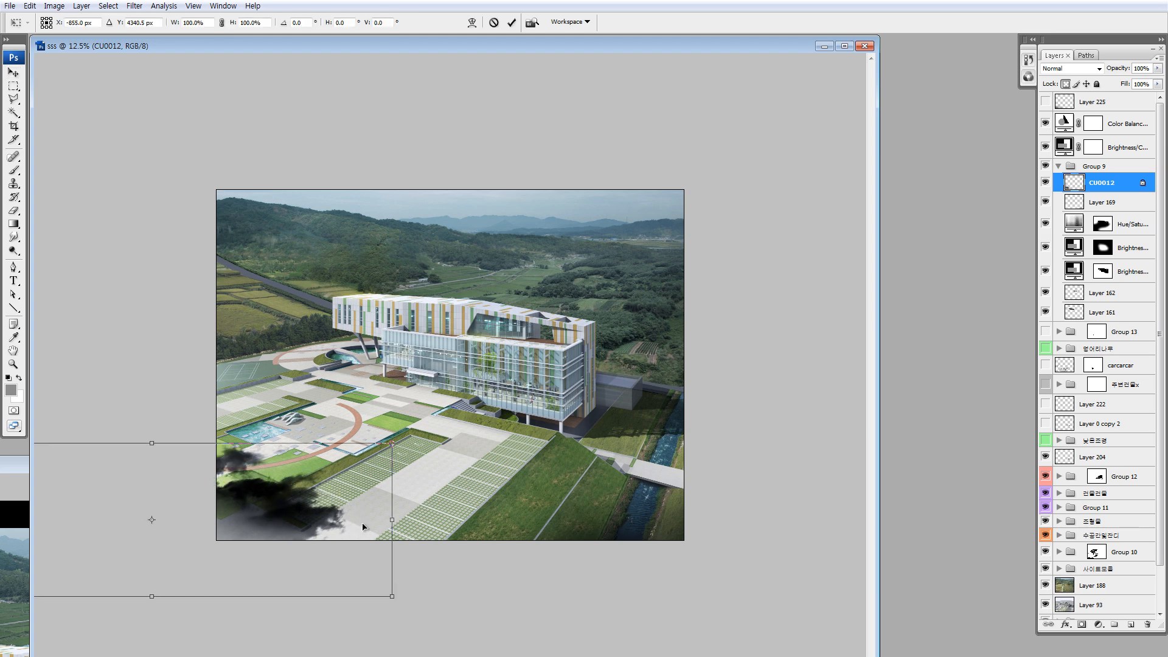
drag(392, 595, 418, 630)
drag(393, 444, 518, 403)
drag(467, 492, 350, 514)
drag(425, 552, 476, 549)
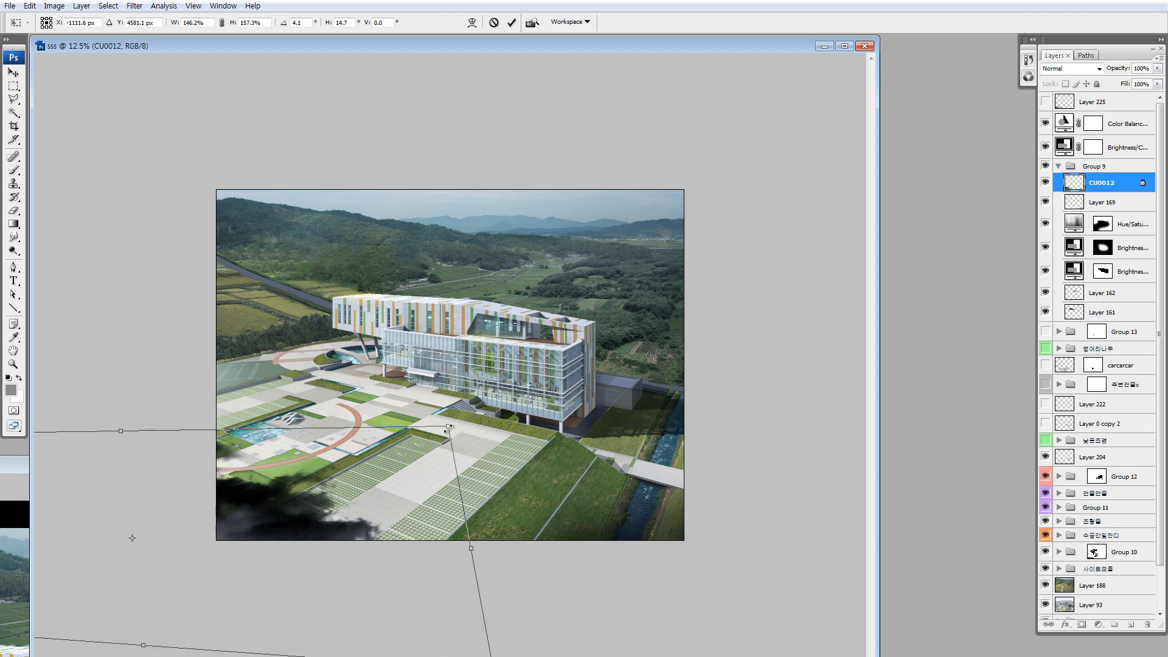
drag(451, 430, 476, 419)
drag(381, 481, 401, 498)
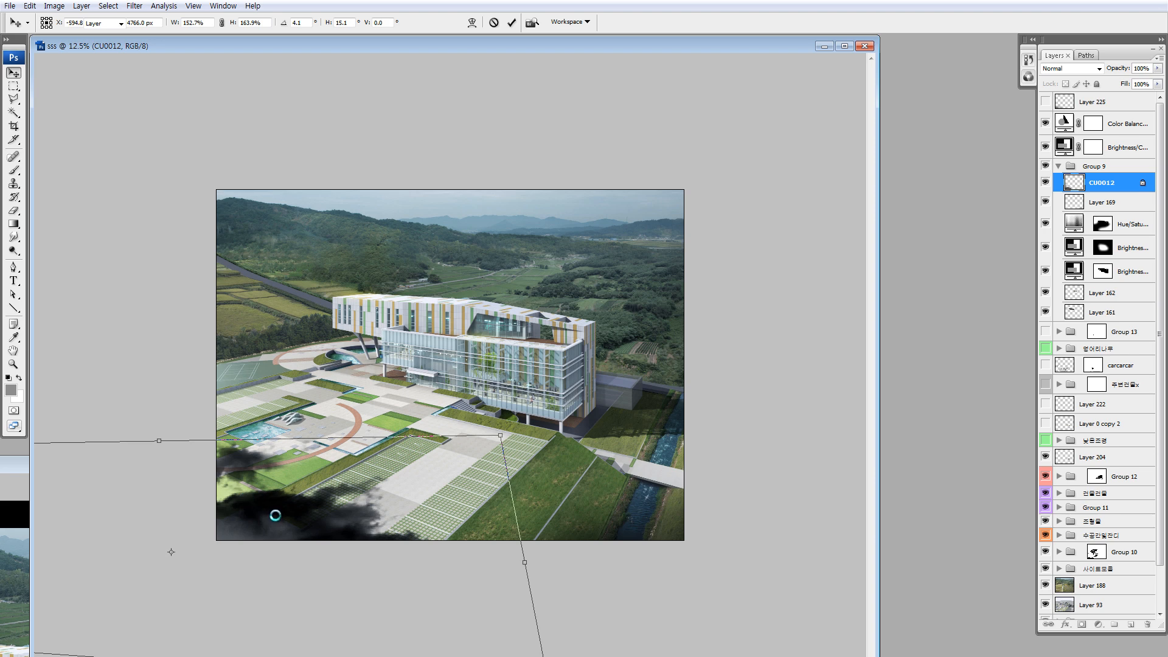
click(138, 6)
mouse_move(92, 127)
click(201, 197)
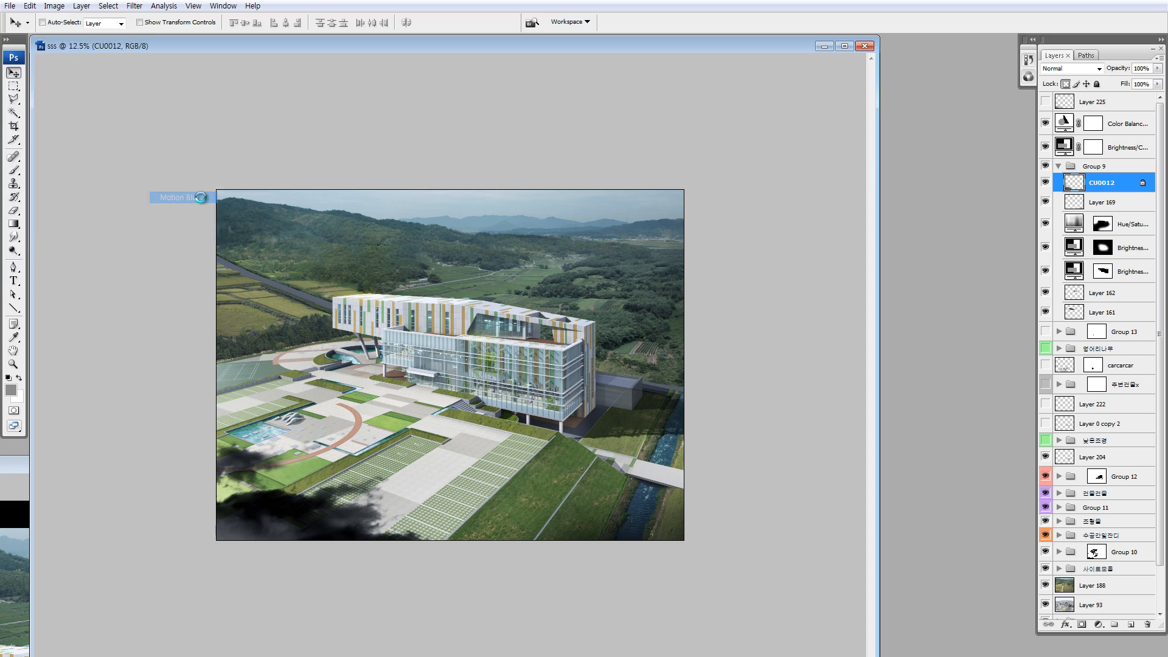
click(135, 6)
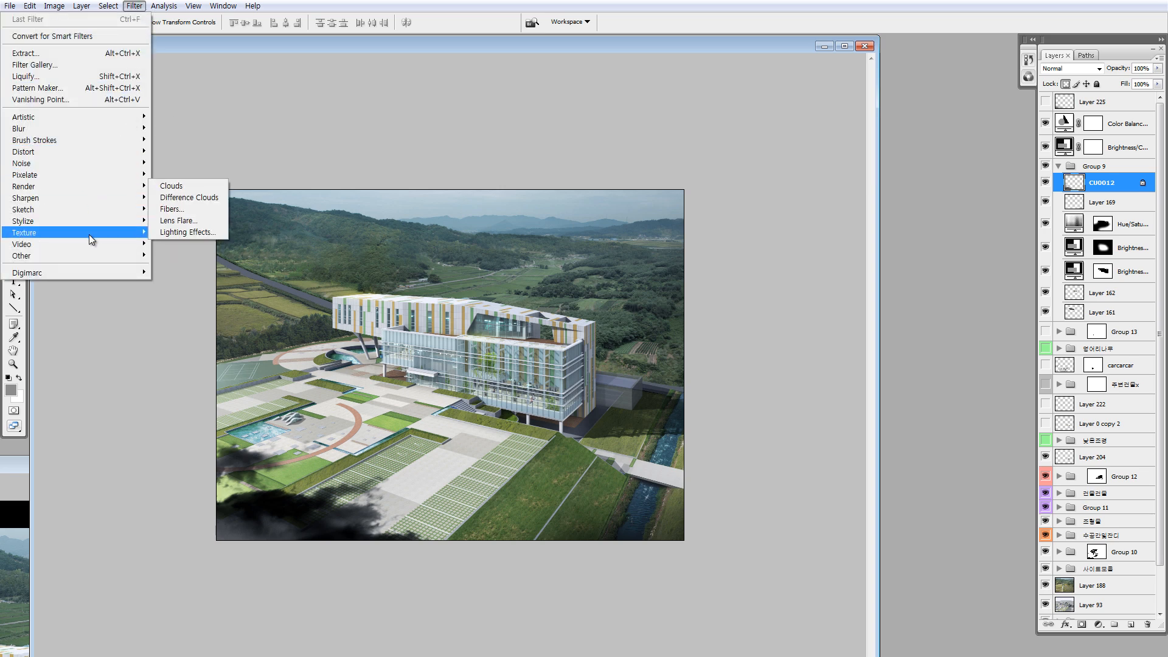
mouse_move(85, 128)
click(177, 175)
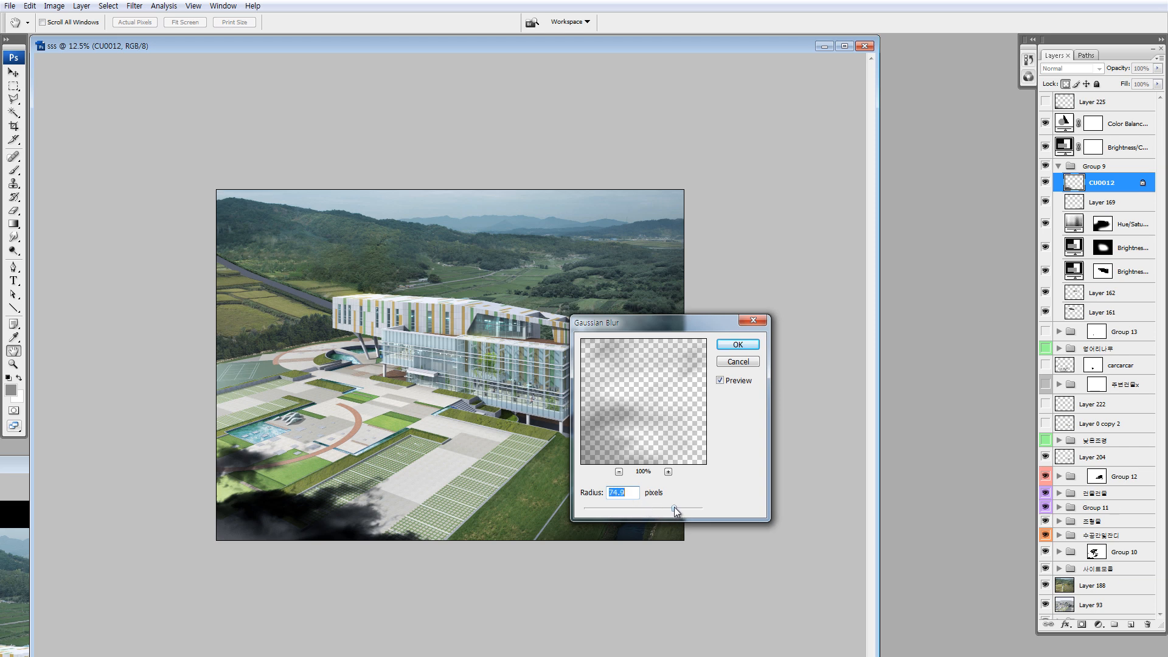
key(Return)
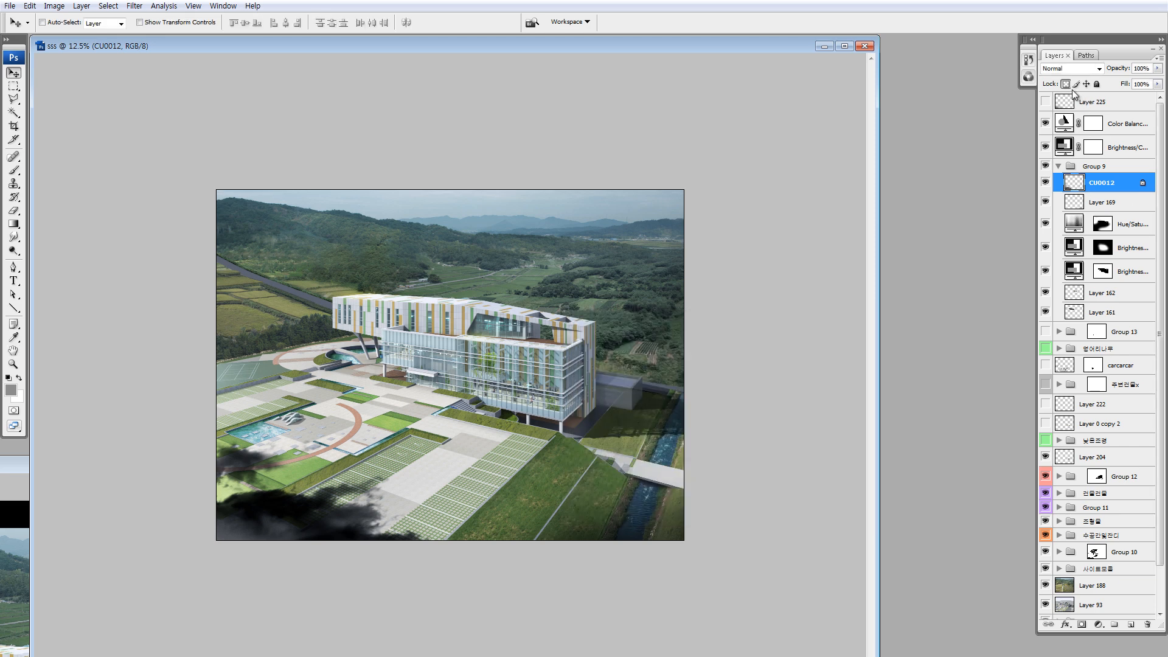
- Unlock the transparent pixels of CU0012 and apply a Gaussian Blur with a radius of 24.2 pixels
click(1066, 83)
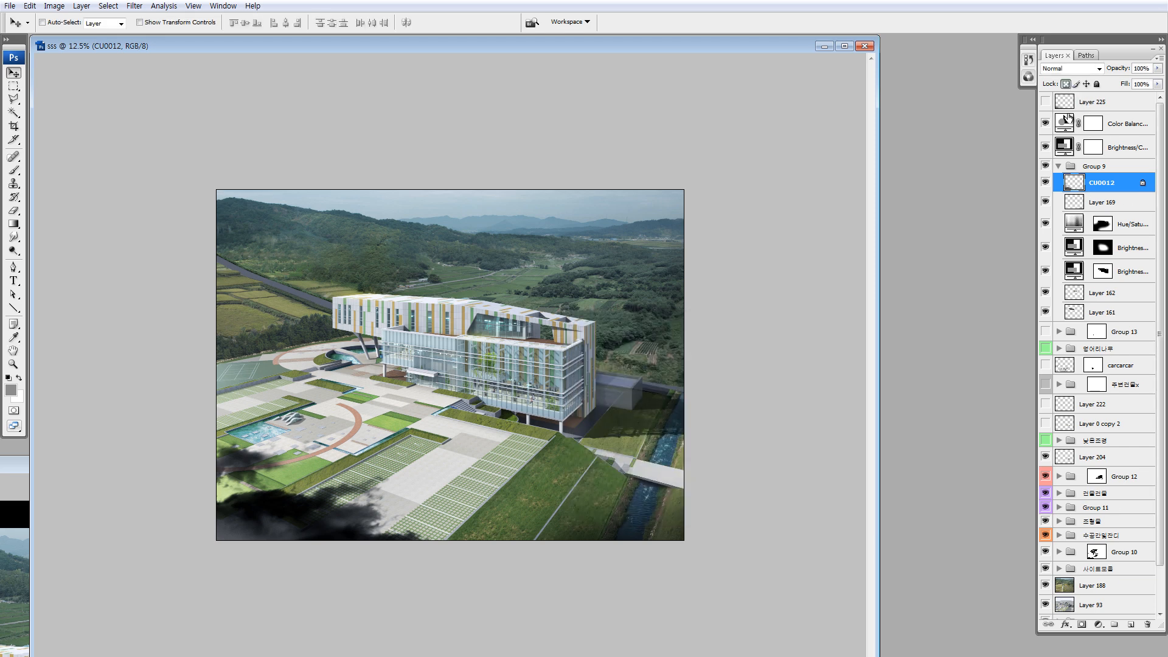
click(131, 9)
mouse_move(53, 129)
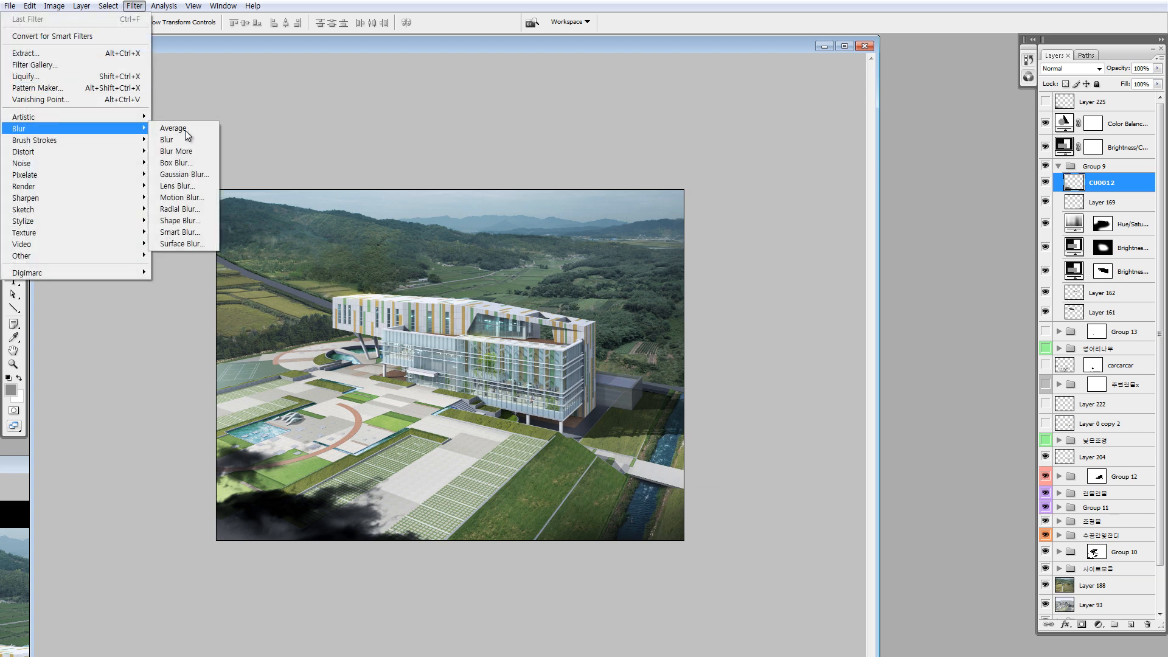
click(184, 174)
click(618, 507)
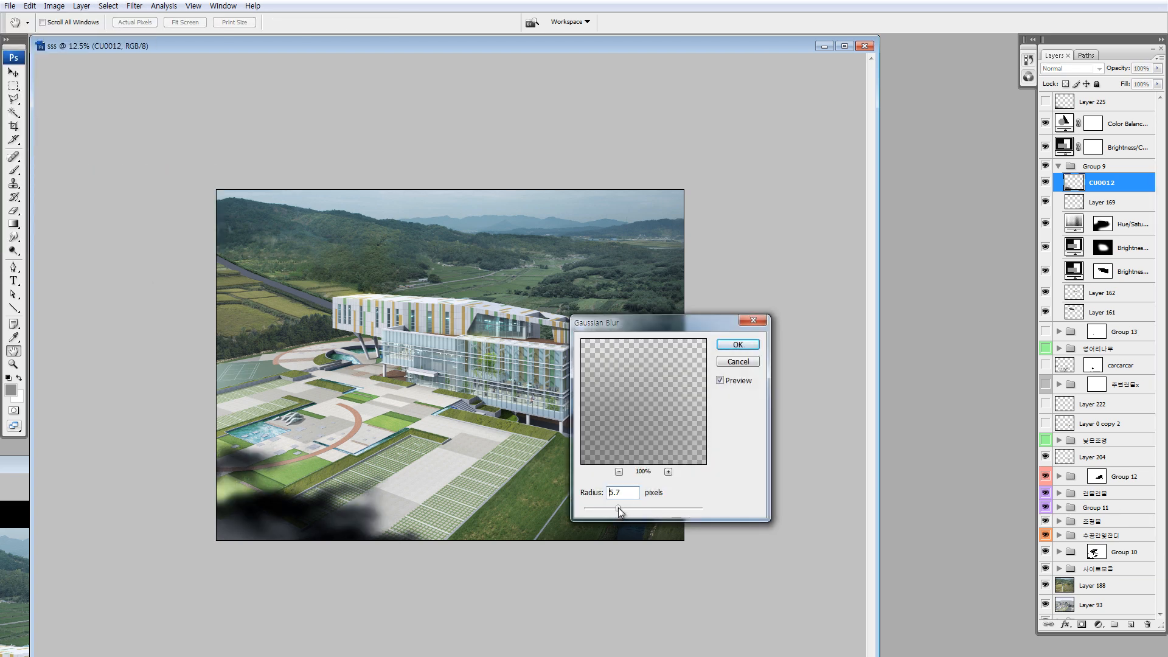
drag(630, 509, 643, 509)
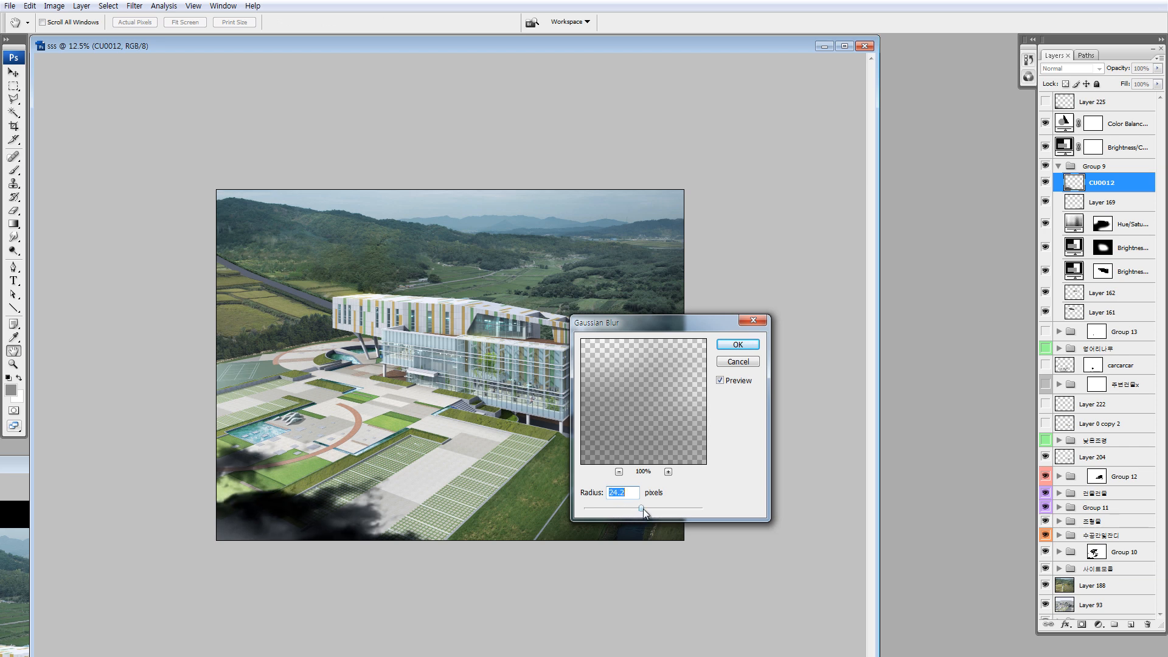
click(737, 344)
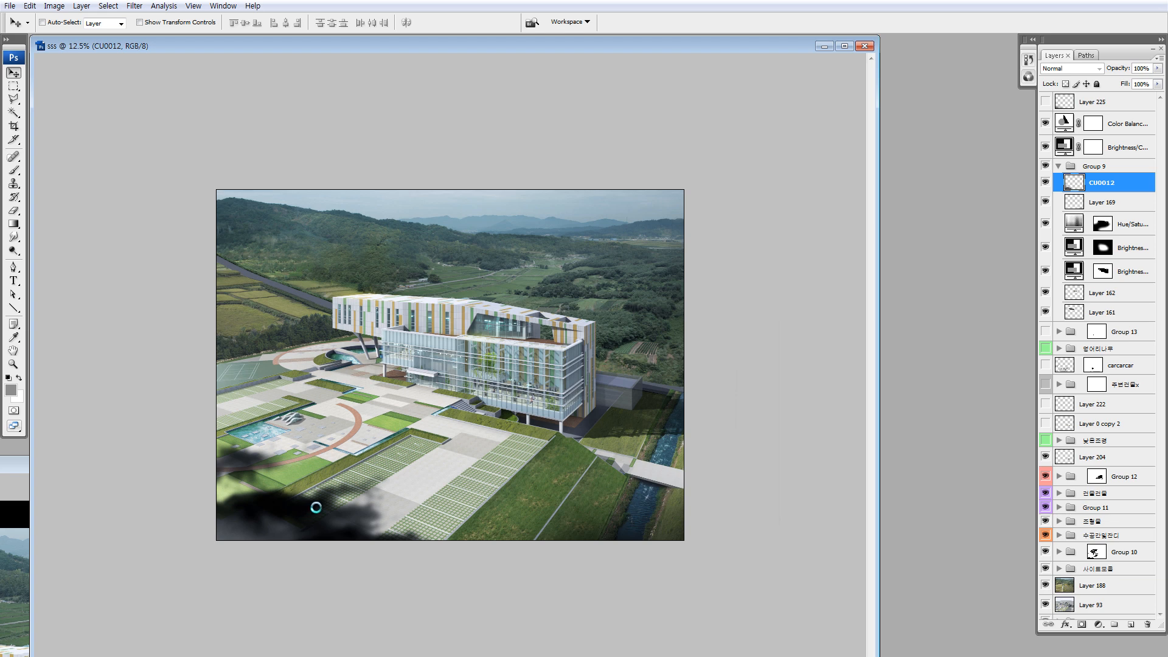
- Set CU0012 to 40% opacity, shift it toward the near corner, and transform it to 112.2% width with a 2° vertical skew
key(4)
drag(317, 511, 251, 512)
key(ctrl+t)
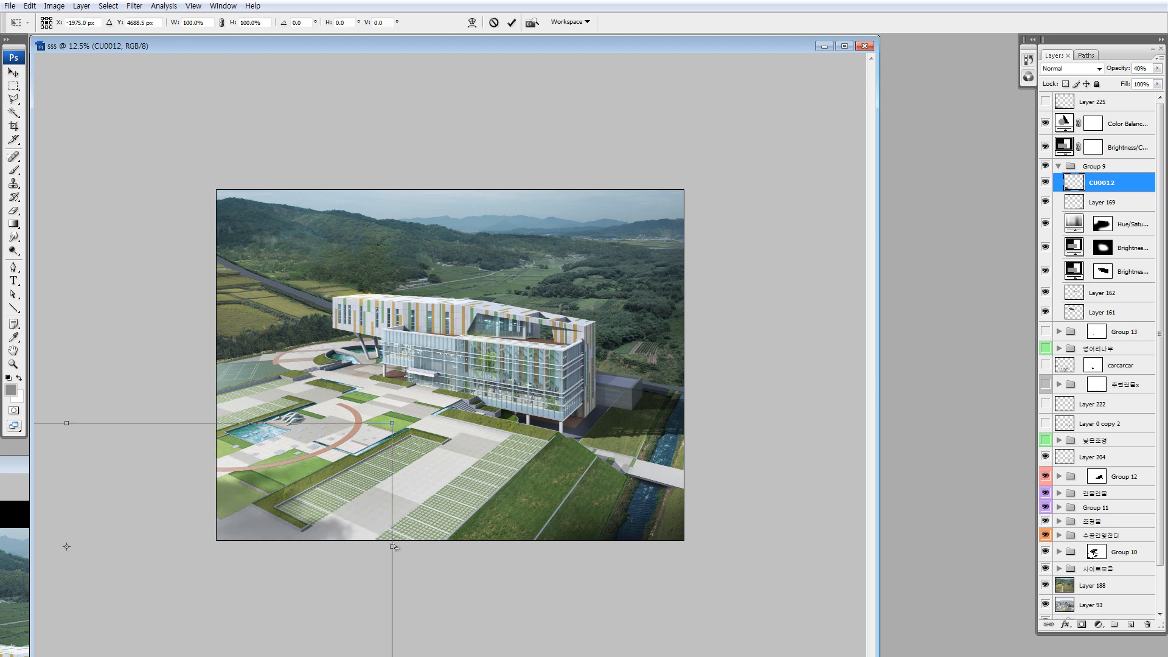
drag(396, 551, 482, 578)
mouse_move(382, 547)
mouse_down()
mouse_move(381, 534)
mouse_move(365, 533)
mouse_up()
key(Return)
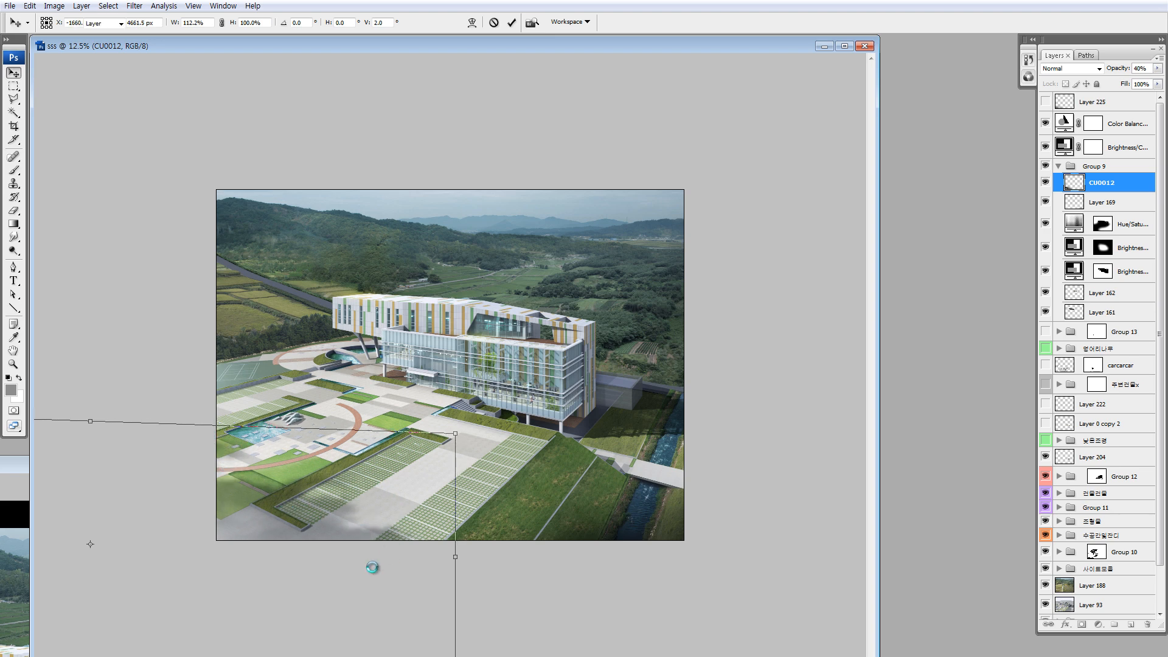
- Switch the CU0012 shadow off and on to compare, and turn Layer 225 back on
click(1046, 182)
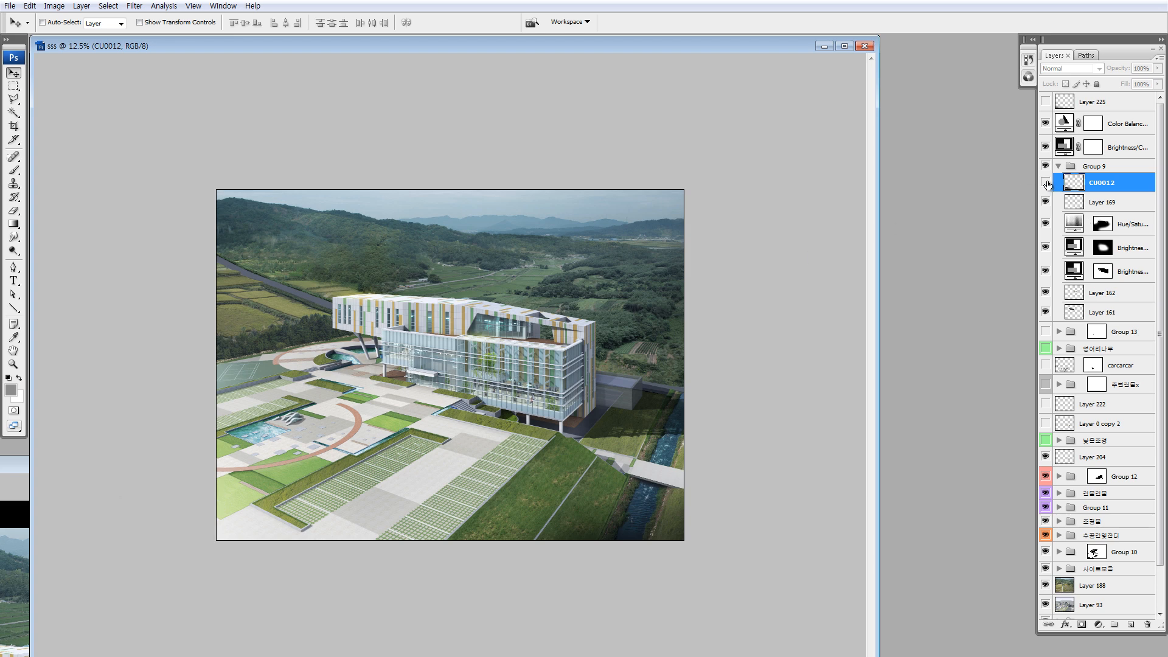
key(4)
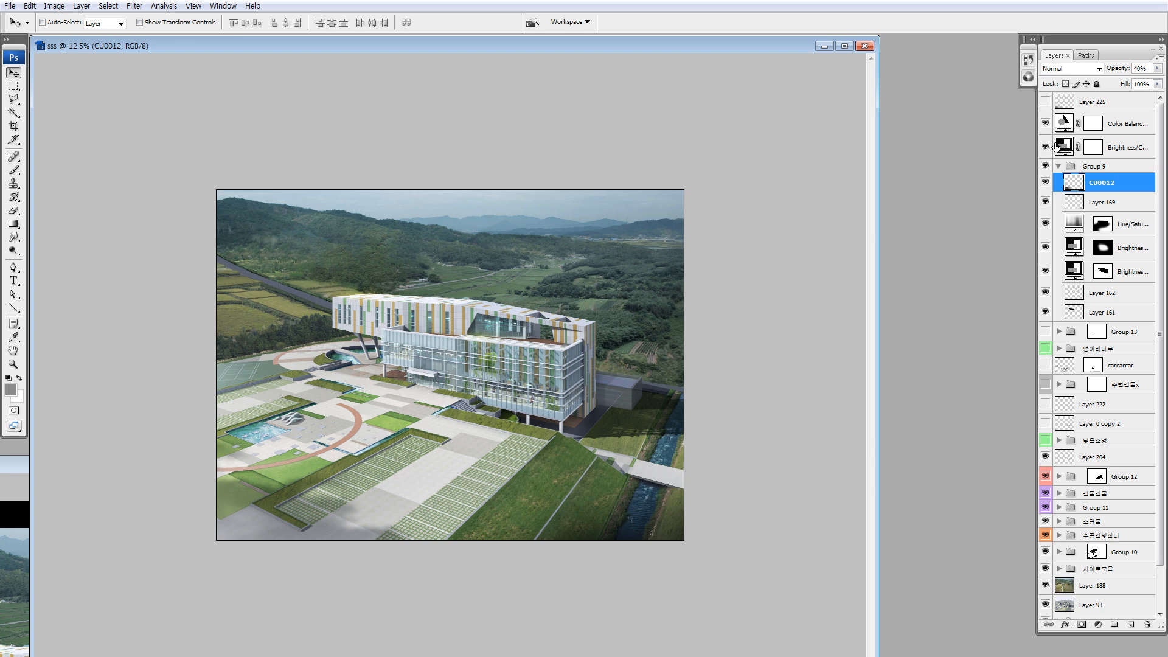
click(1044, 102)
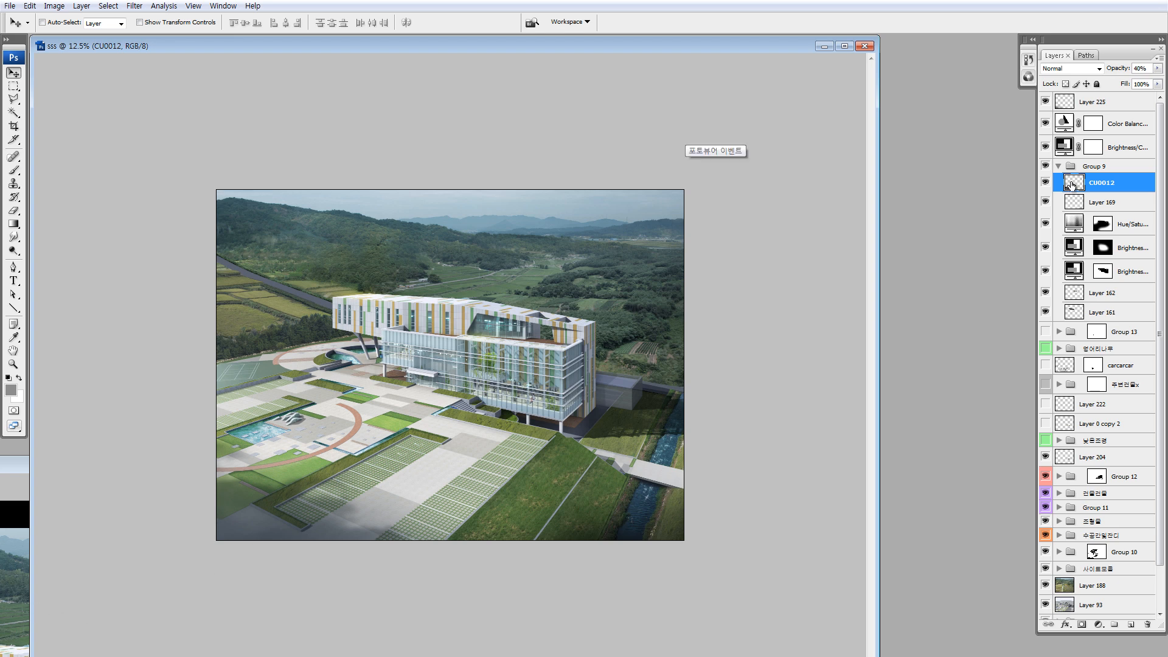
- Delete the CU0012 cloud shadow layer from Group 9
key(Delete)
key(l)
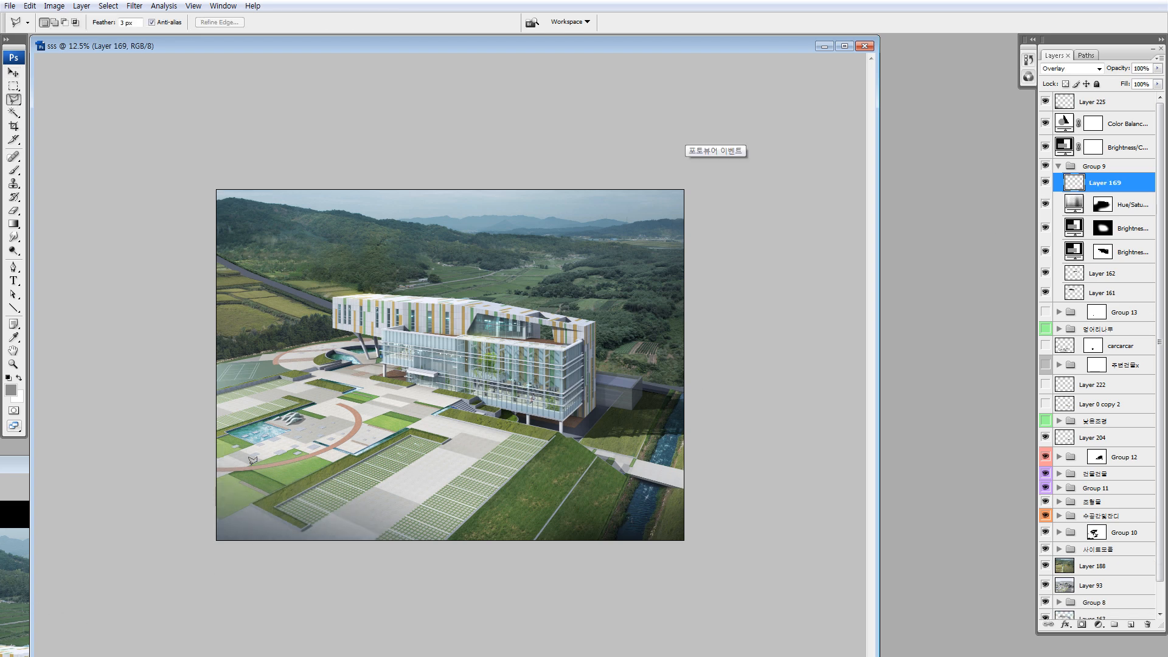
click(194, 407)
key(Escape)
key(z)
drag(376, 344, 388, 381)
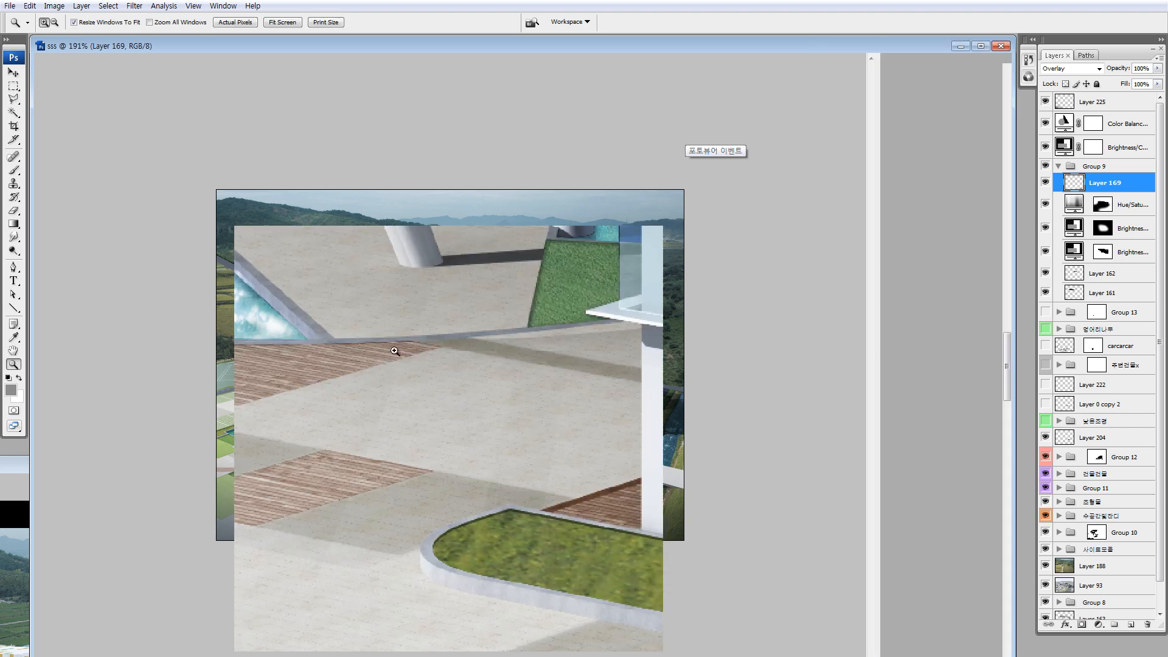
key(l)
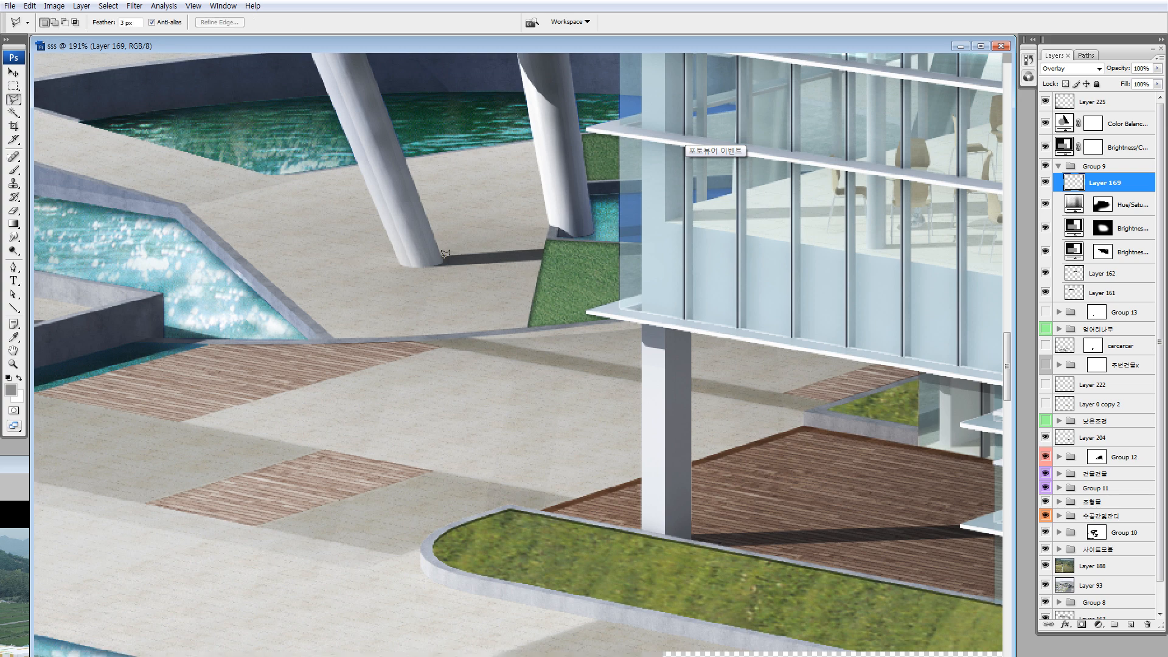
click(425, 257)
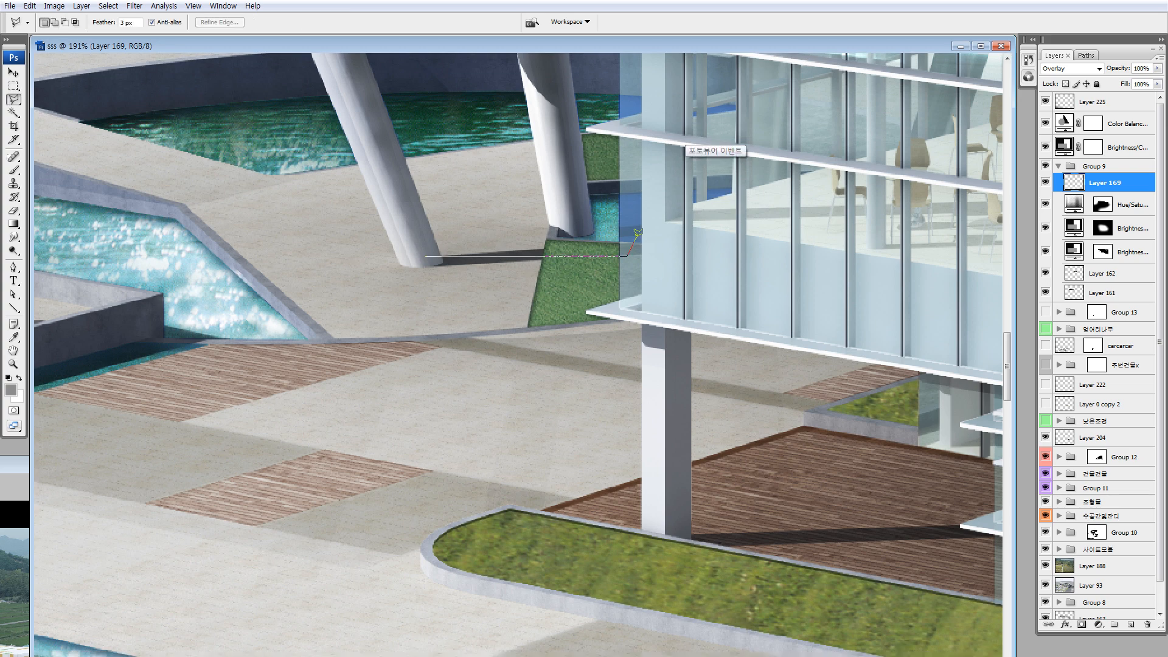
key(Escape)
- Outline a jagged shadow shape over the foreground plaza with a 3 px feathered polygonal lasso, running past the image's near corner
key(ctrl+0)
scroll(529, 308, down, 1)
click(112, 454)
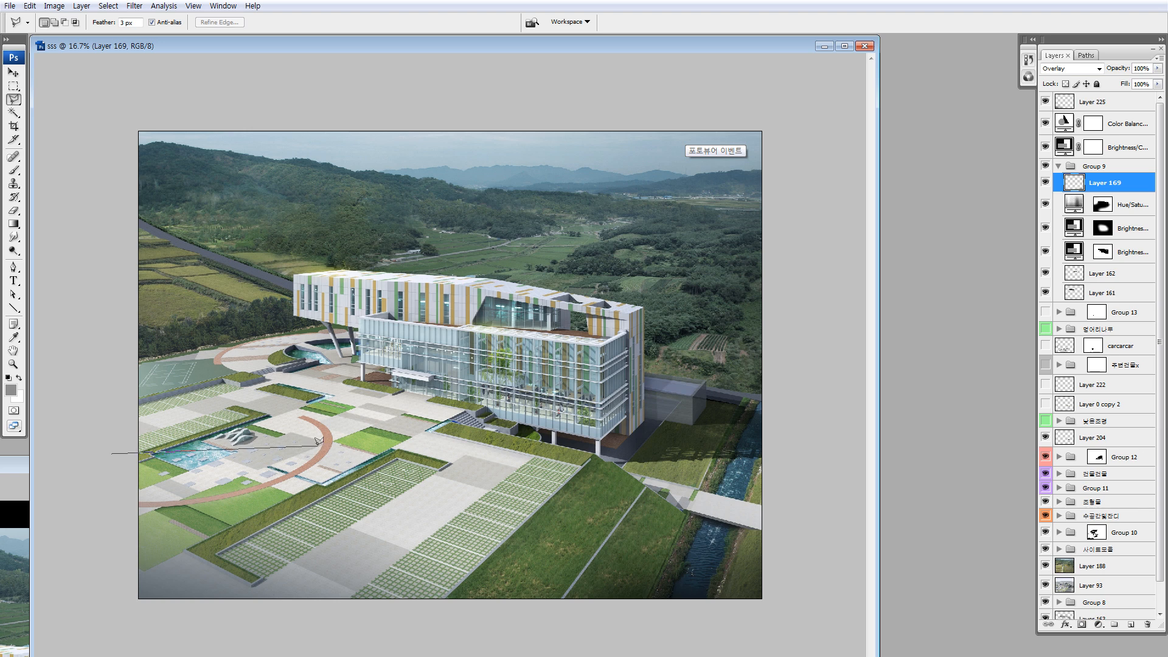
click(323, 437)
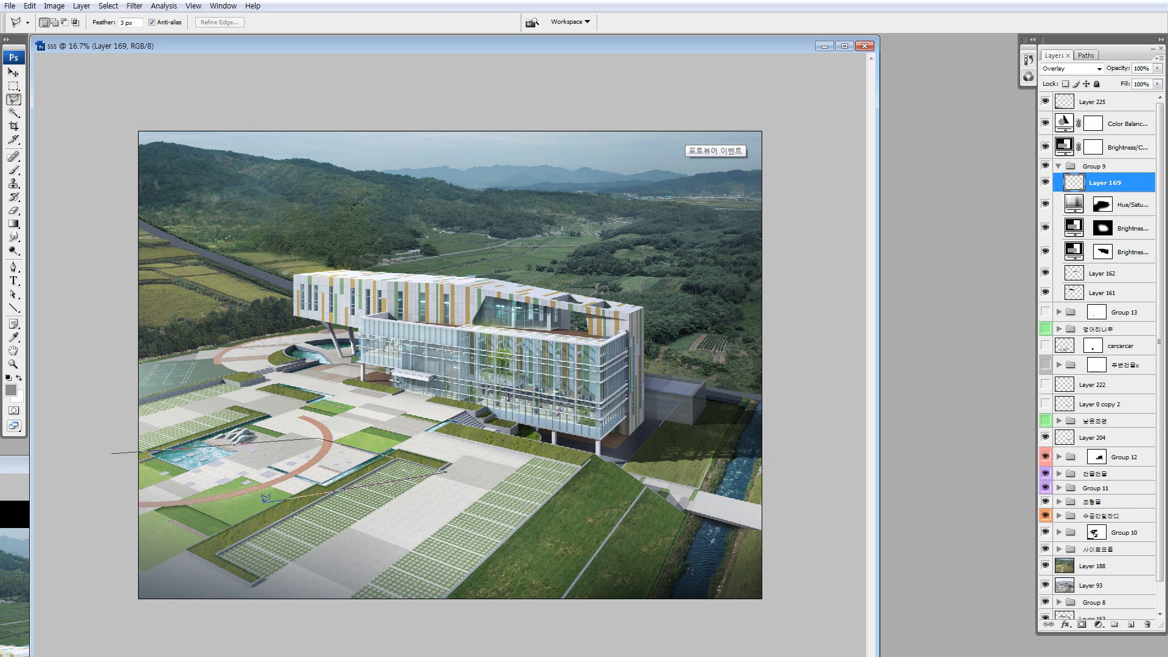
click(286, 515)
click(387, 502)
click(571, 564)
click(396, 617)
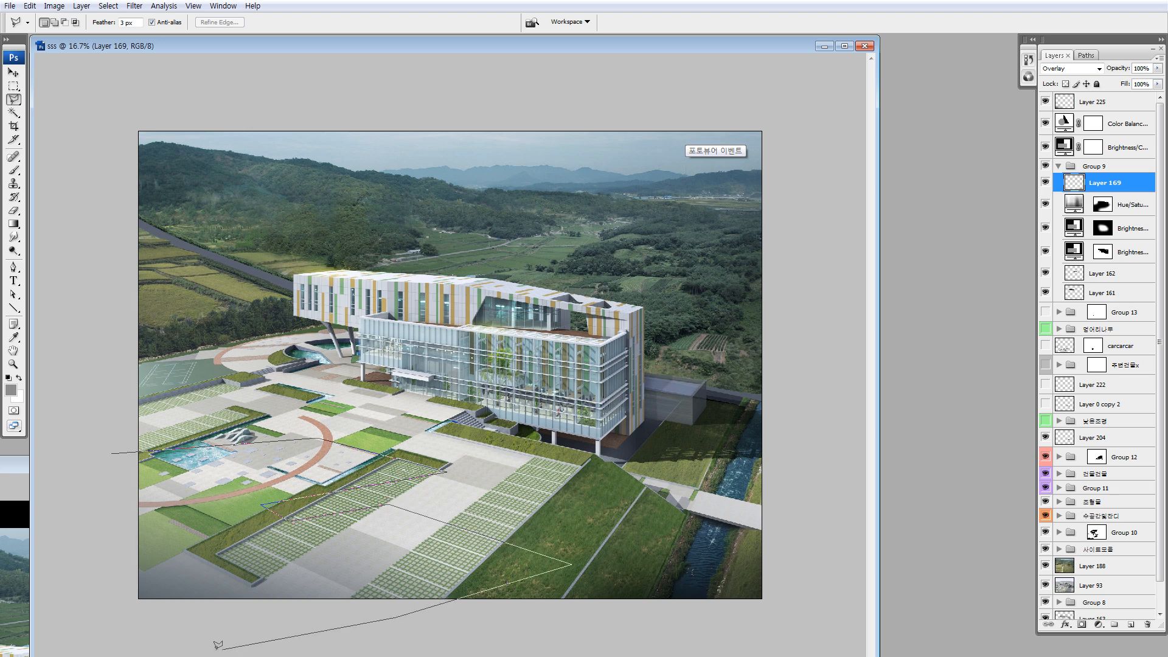
click(218, 648)
click(90, 637)
click(51, 603)
click(111, 453)
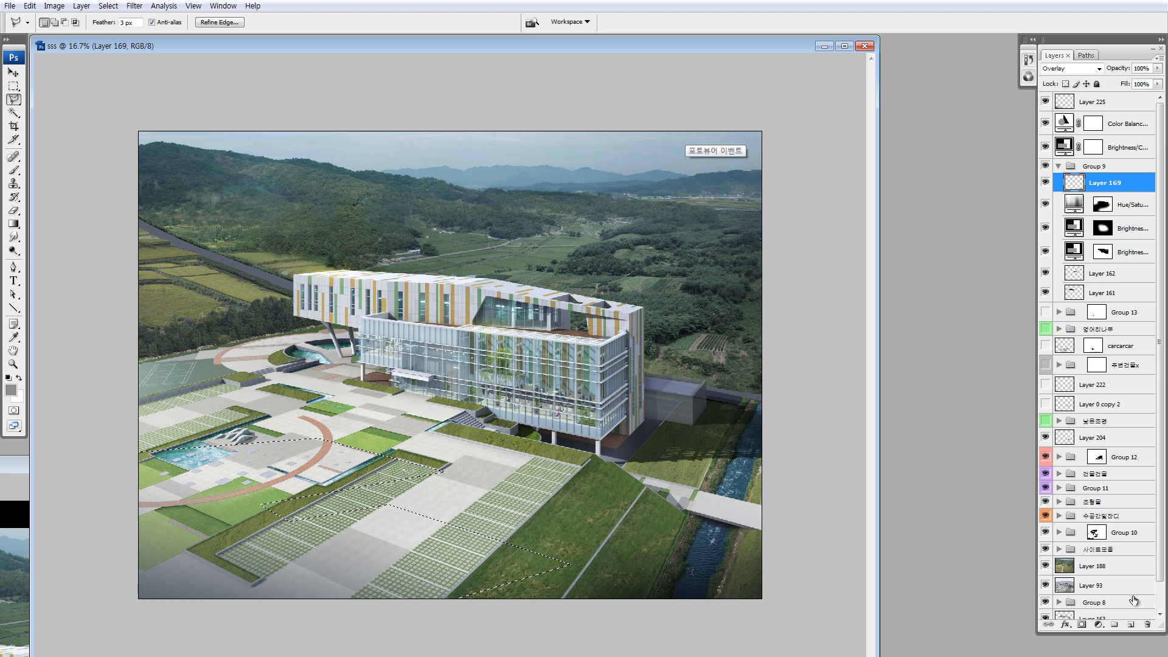
- Fill the selection with black on a new layer, deselect, and set the layer's opacity to 40%
click(1133, 625)
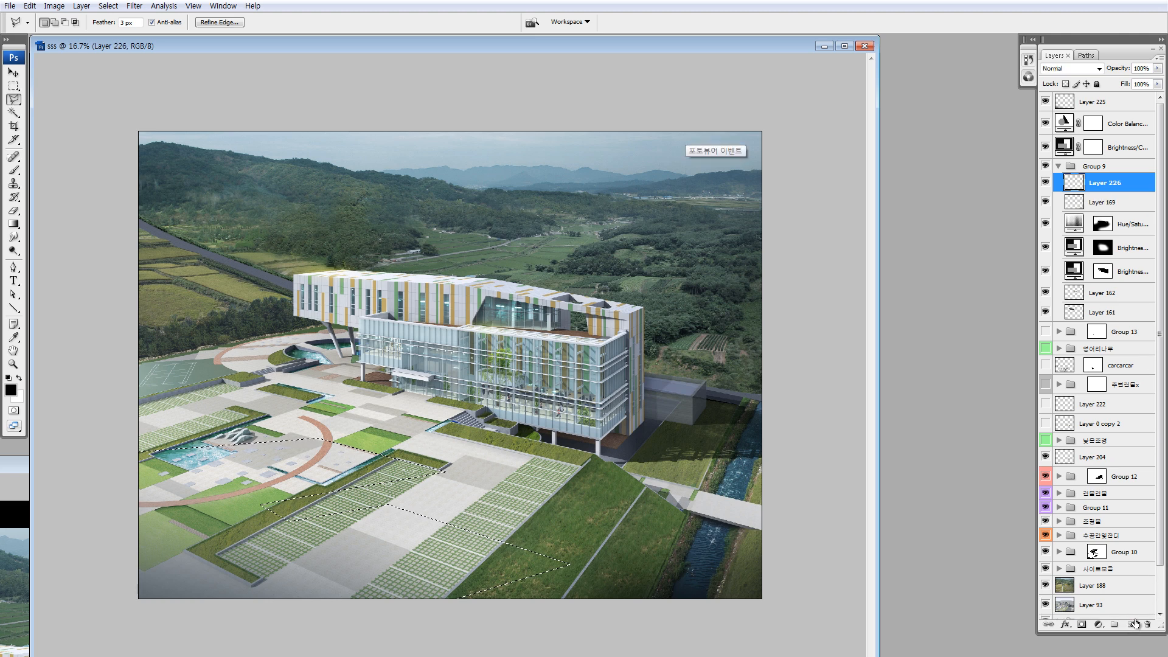
key(d)
key(alt+BackSpace)
key(ctrl+d)
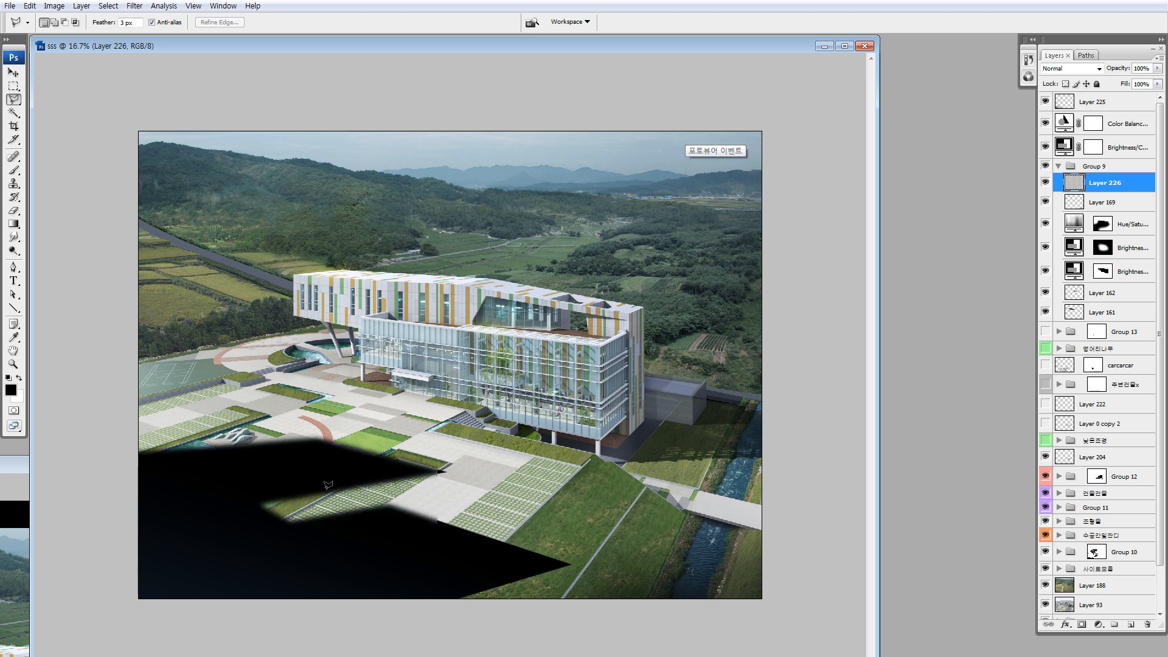
key(v)
key(4)
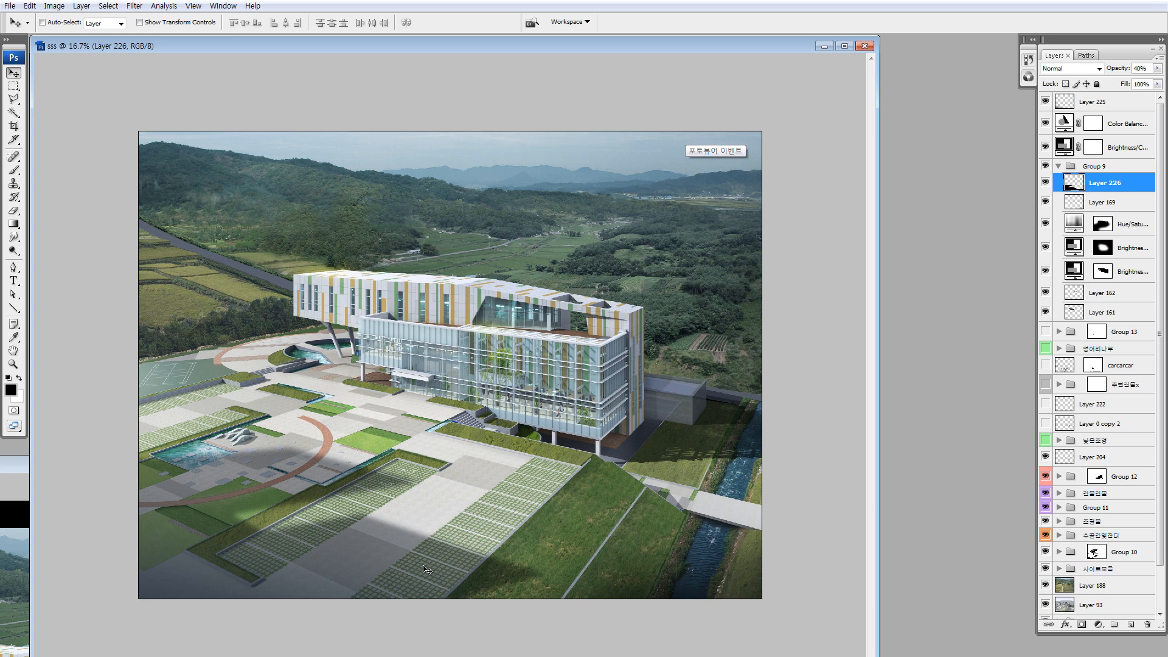
- Select a polygonal area where the shadow crosses the grid paving and grass slope, shift it toward the near edge, and deselect
key(l)
click(479, 504)
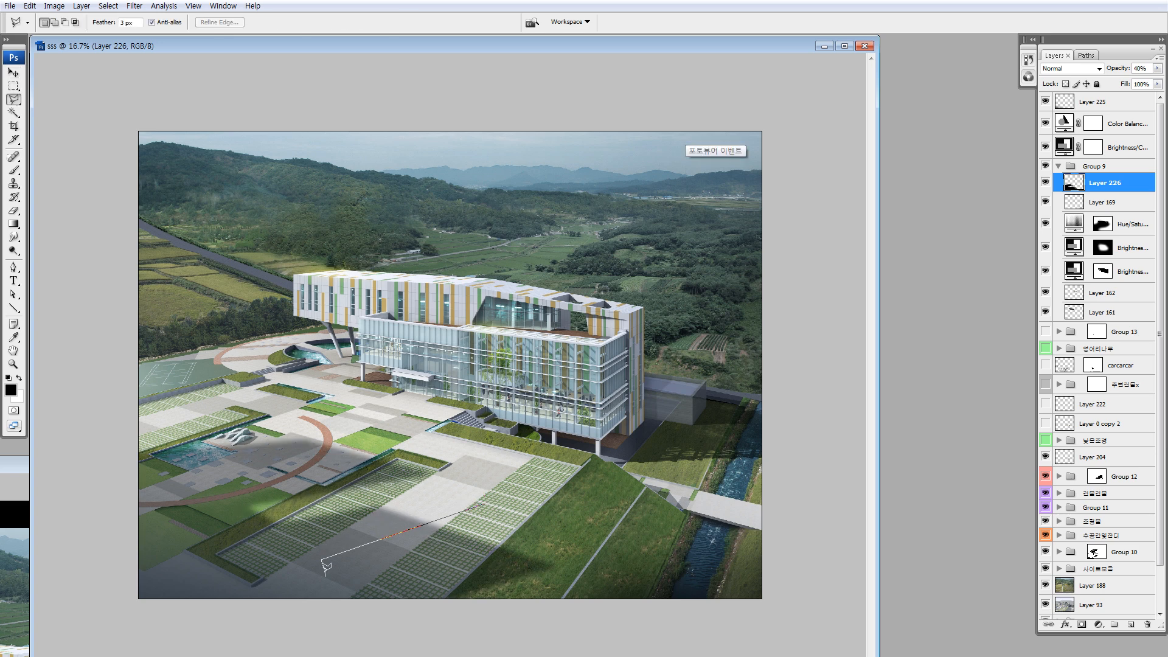
click(322, 561)
click(469, 631)
click(706, 588)
click(483, 504)
mouse_move(577, 538)
mouse_down()
mouse_move(626, 608)
mouse_move(680, 621)
mouse_up()
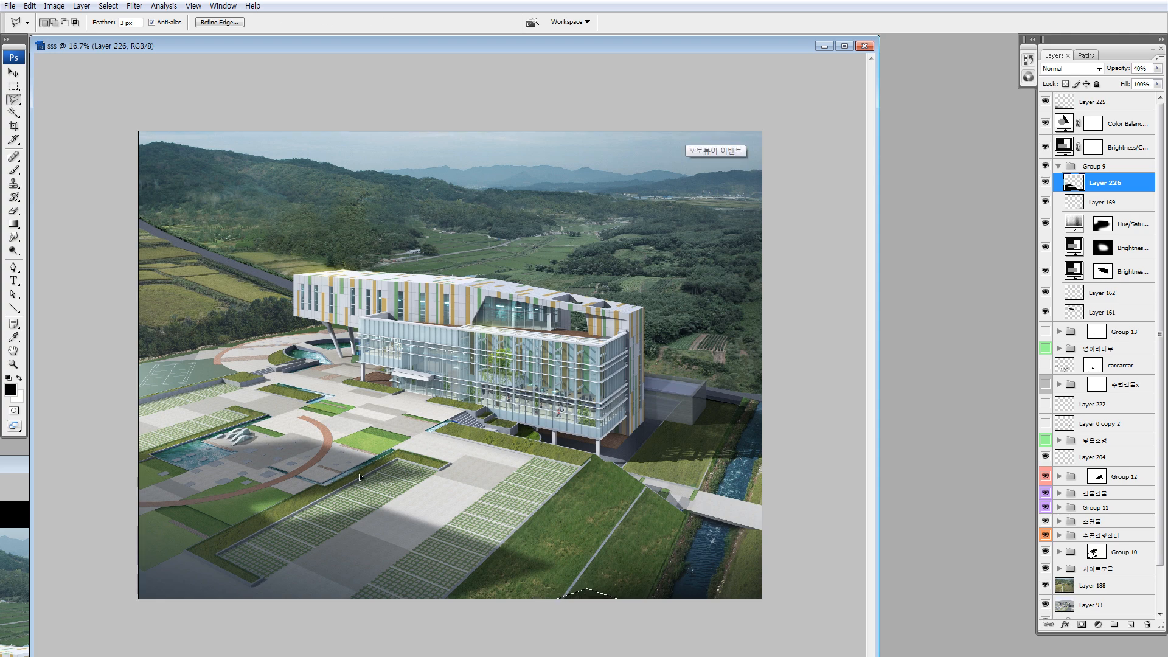
key(ctrl+minus)
key(ctrl+d)
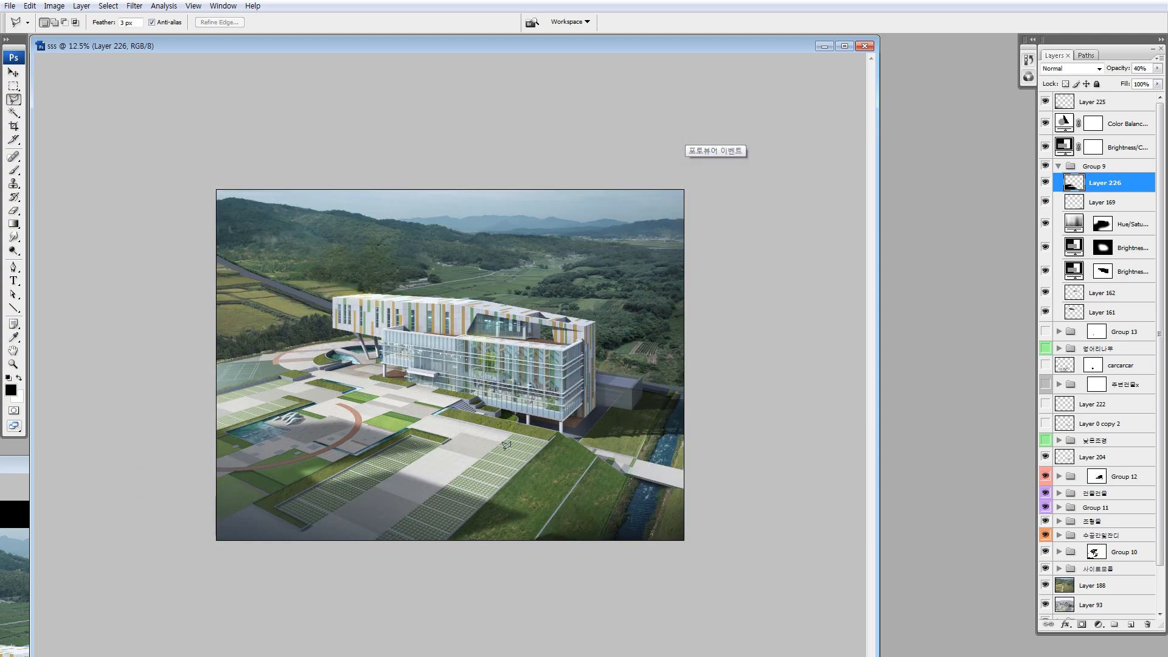
- Select a narrow wedge over the pool, trim the selection's edges, fill it with black on the shadow layer, and deselect
click(186, 396)
click(300, 434)
click(157, 461)
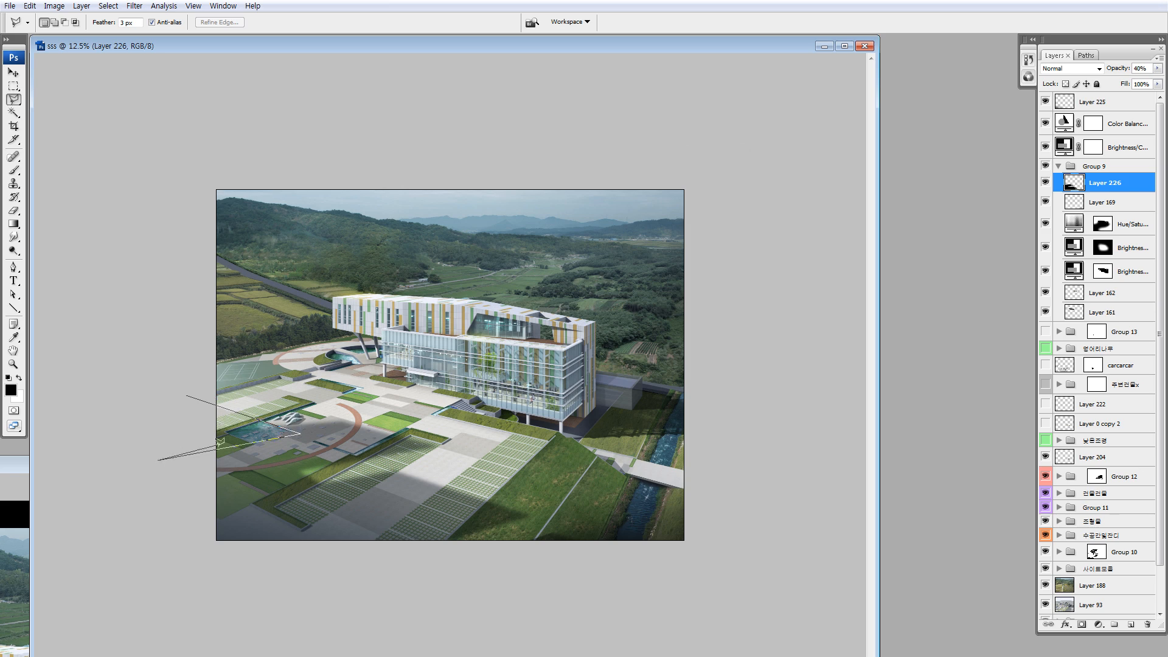
click(205, 461)
double_click(175, 407)
drag(233, 420, 220, 499)
click(215, 426)
click(268, 434)
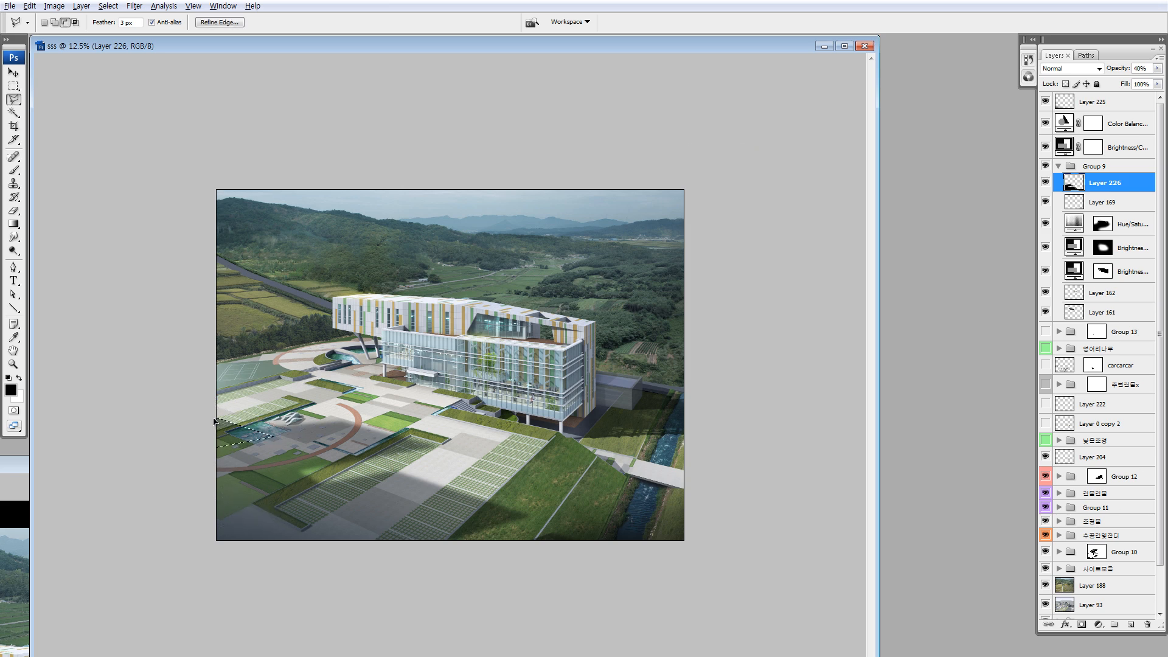
double_click(210, 416)
key(alt+Delete)
key(ctrl+d)
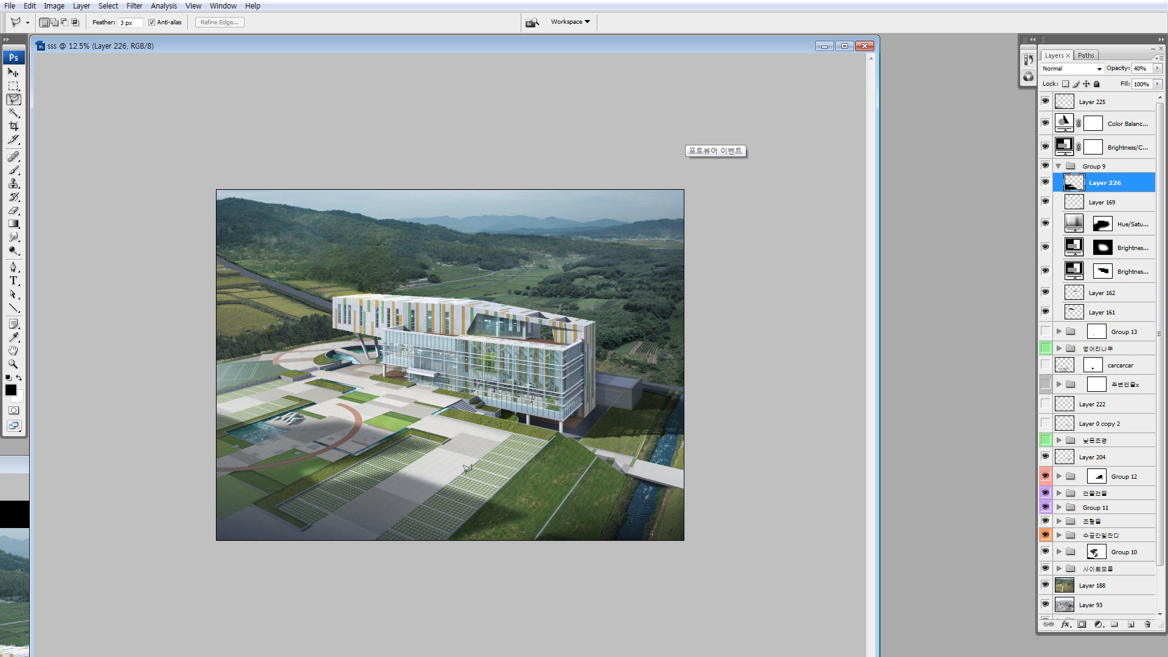
- Transform the Layer 226 shadow to 96.9% height with a 12.7° horizontal skew and move it toward the near corner
key(ctrl+shift+s)
key(Escape)
key(ctrl+t)
drag(401, 411, 368, 415)
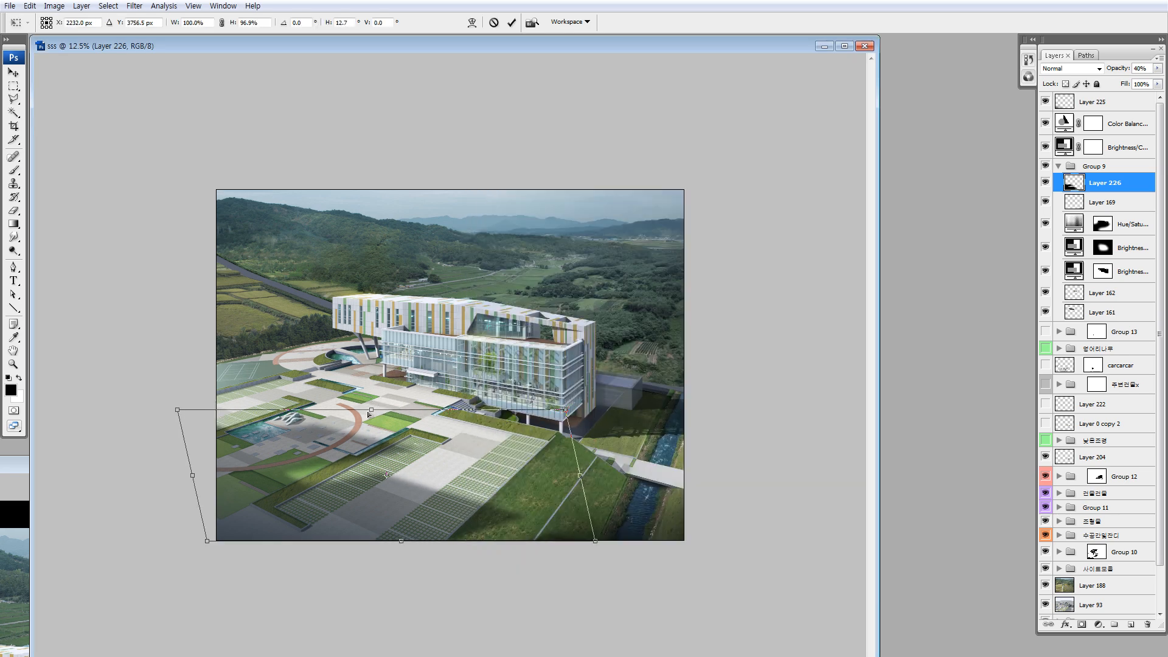
drag(390, 484, 363, 510)
key(Return)
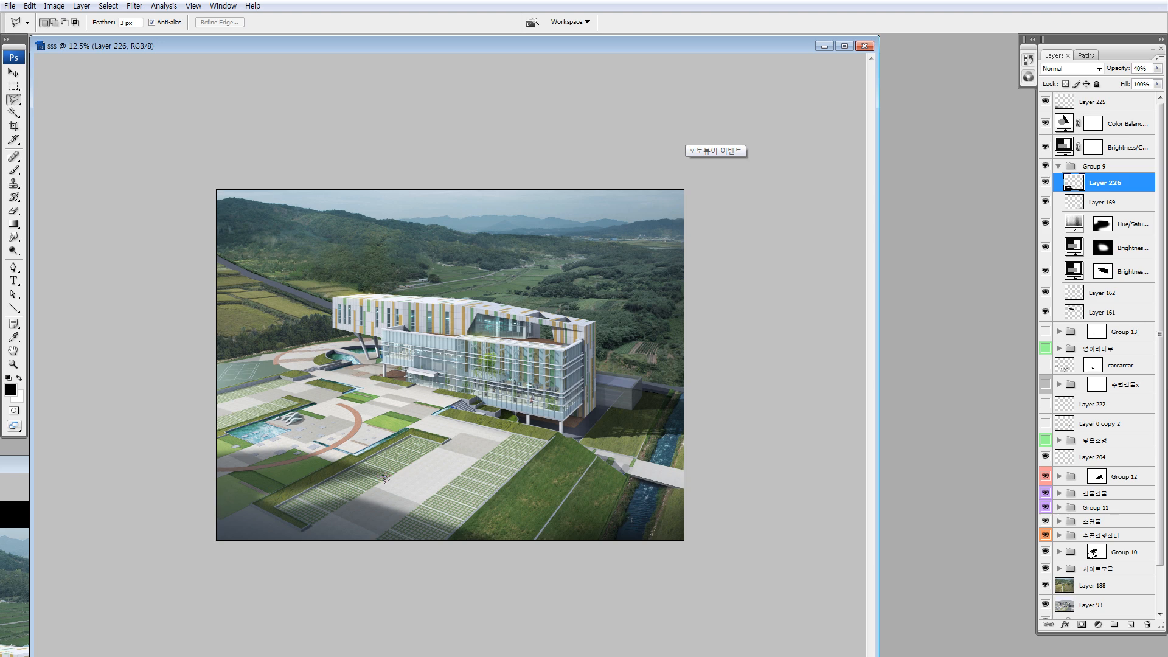
- Switch the Layer 226 shadow off and on to compare the foreground with and without it
click(1046, 183)
click(1046, 183)
click(1046, 182)
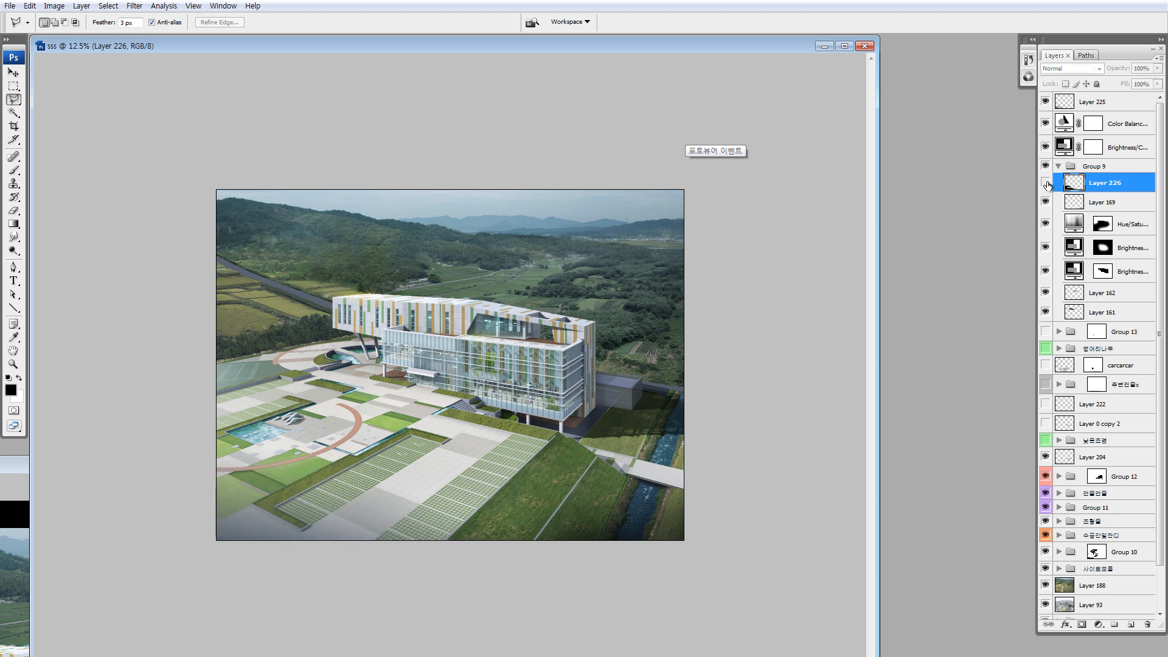
click(1046, 182)
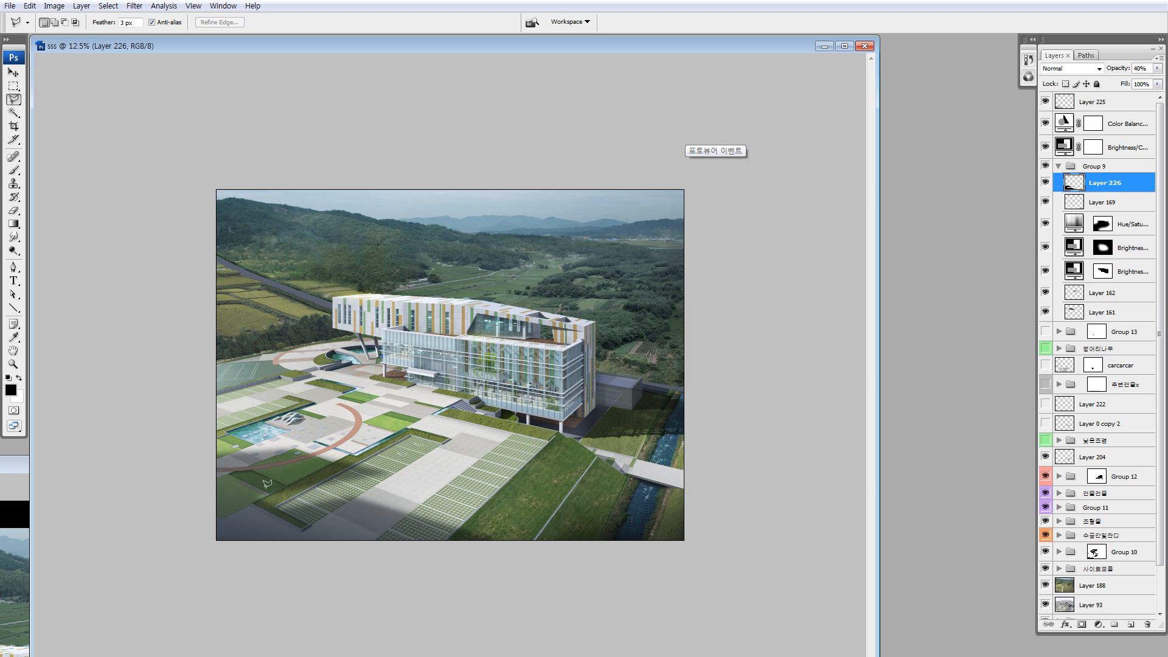
- Draw a closed polygonal lasso selection around the whole image, zigzagging between points outside the canvas and points around the building to form radiating spikes
click(185, 519)
click(390, 432)
click(173, 499)
click(165, 467)
click(373, 424)
click(156, 429)
click(146, 398)
click(341, 398)
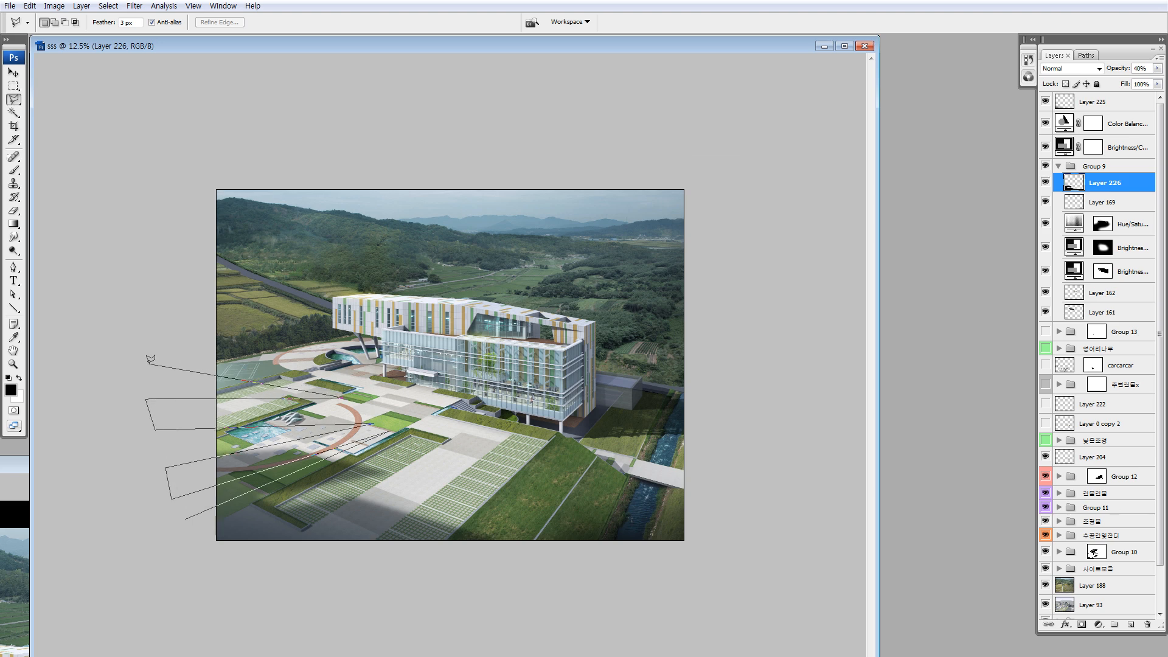
click(142, 327)
click(304, 354)
click(174, 299)
click(173, 242)
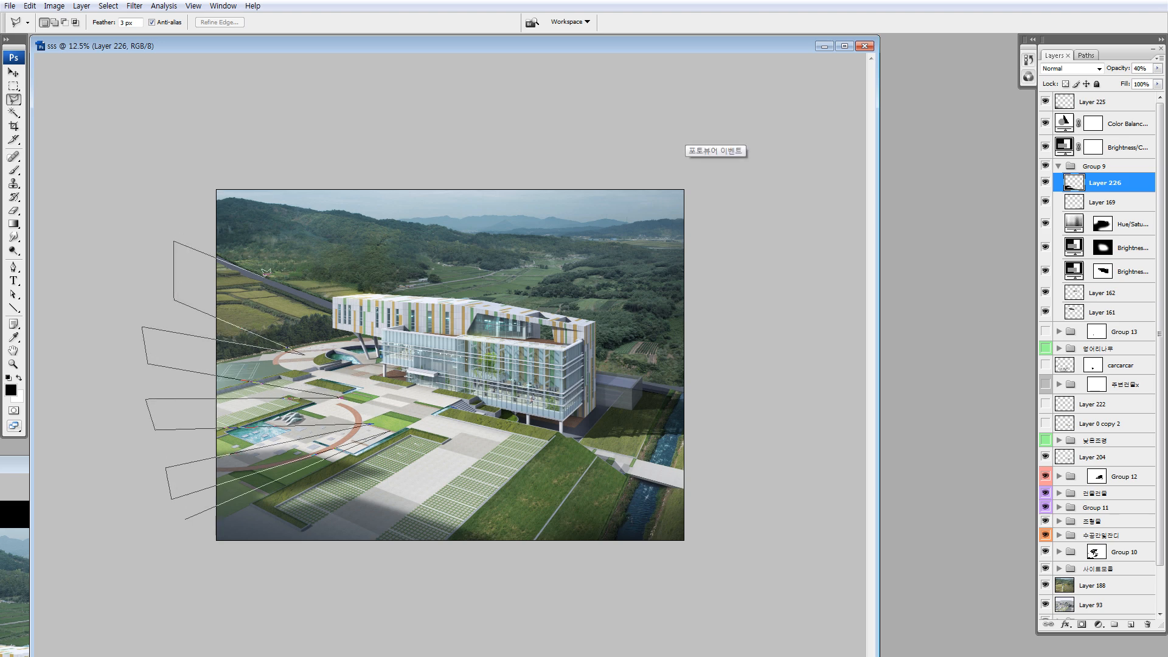
click(289, 286)
click(196, 193)
click(224, 149)
click(314, 254)
click(289, 157)
click(368, 145)
click(378, 245)
click(407, 143)
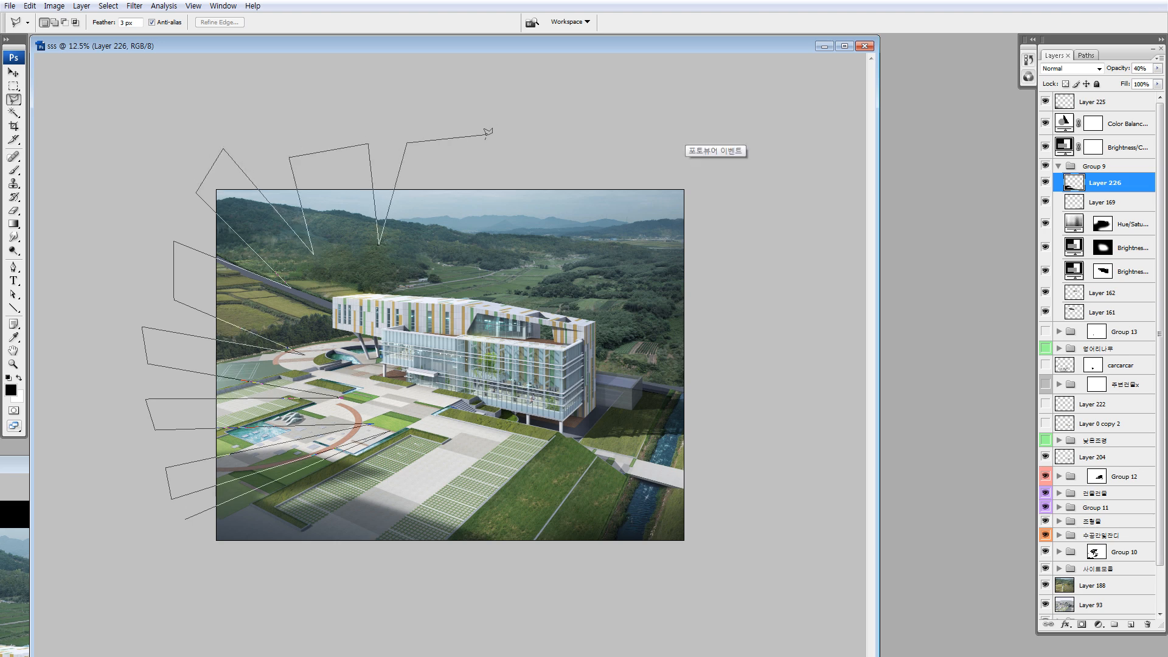
click(487, 134)
click(443, 236)
click(509, 137)
click(589, 134)
click(499, 243)
click(608, 151)
click(721, 177)
click(551, 273)
click(745, 214)
click(806, 333)
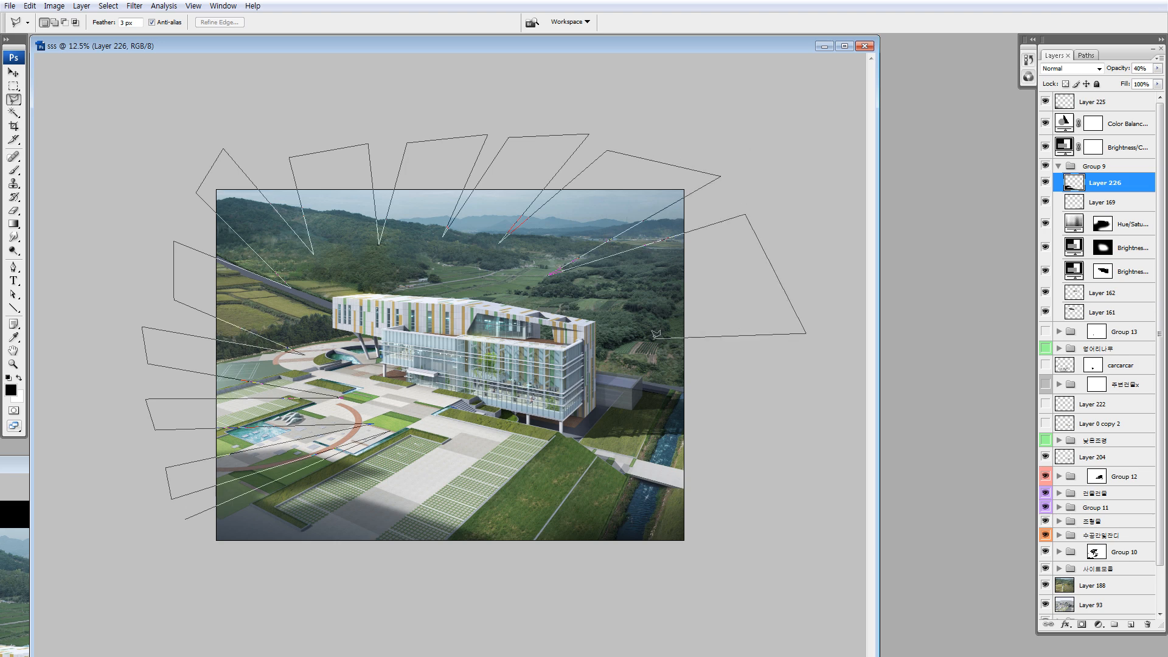
click(624, 342)
click(781, 378)
click(783, 437)
click(626, 391)
click(758, 480)
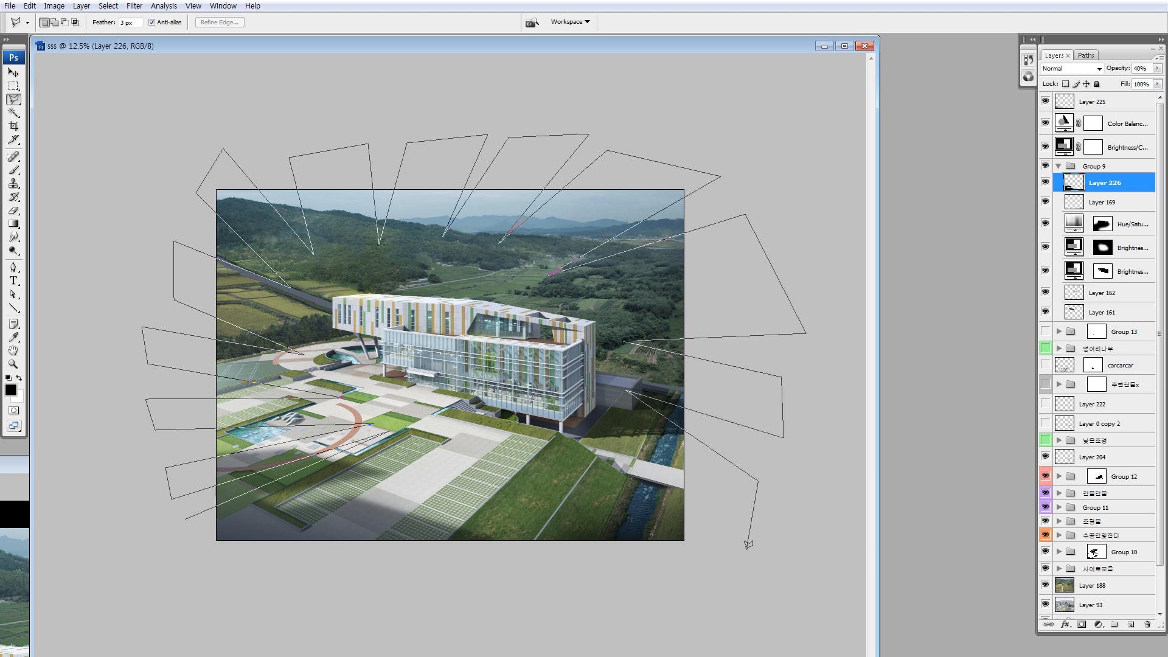
click(744, 546)
click(605, 438)
click(687, 574)
click(621, 584)
click(562, 454)
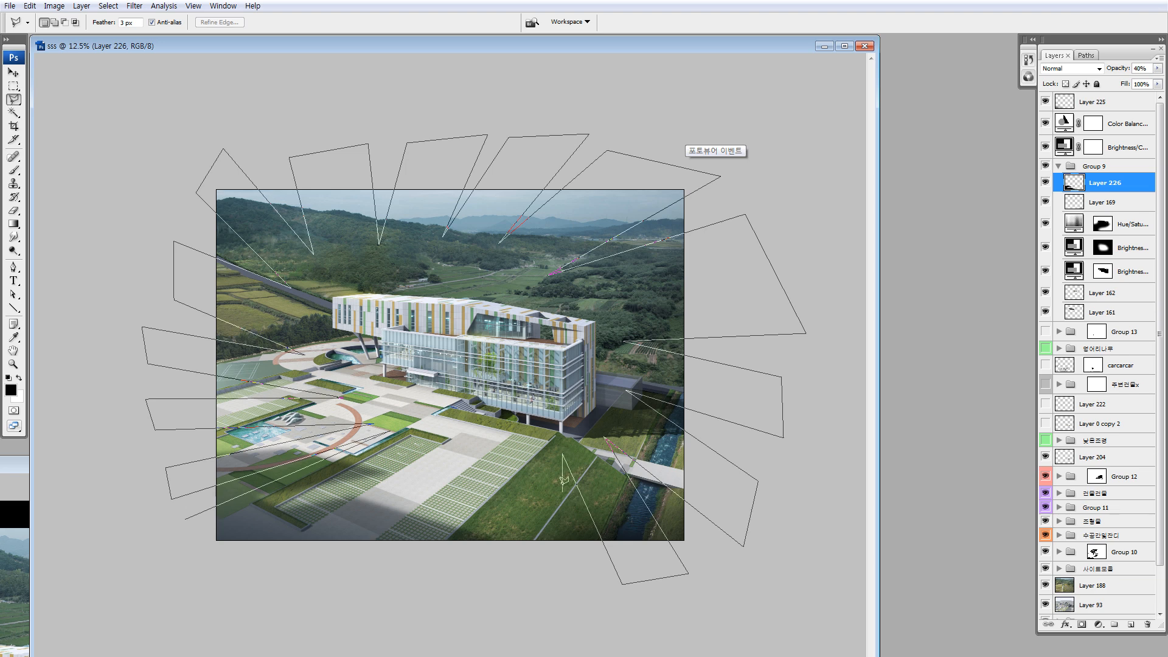
click(572, 580)
click(500, 575)
click(508, 438)
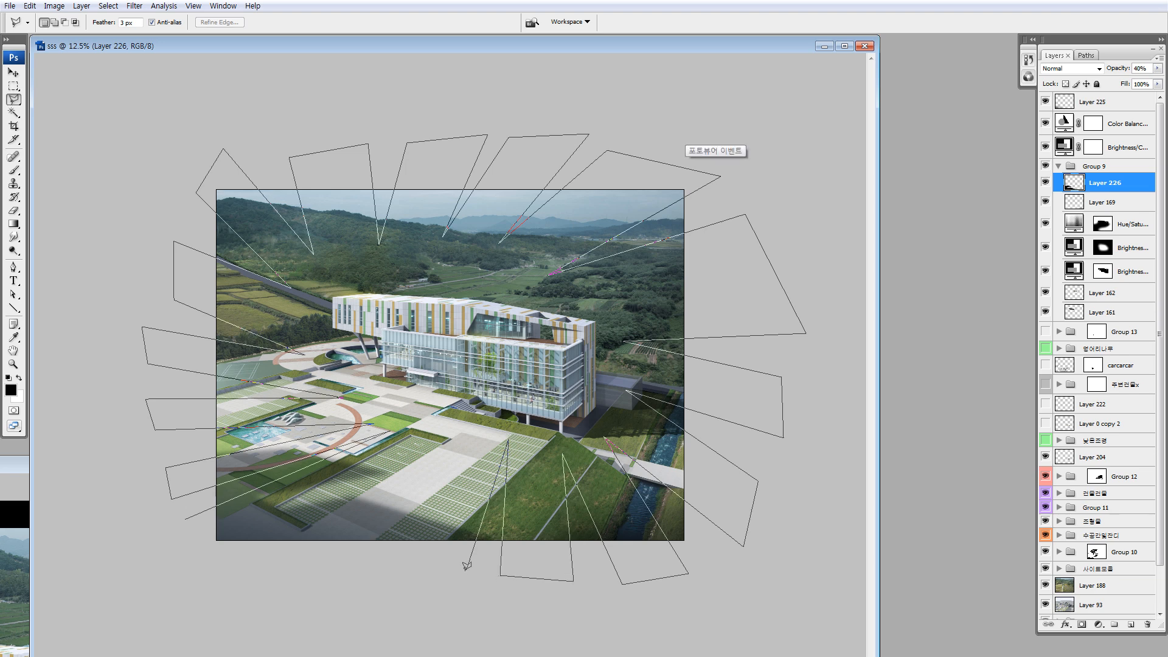
click(466, 570)
click(418, 570)
click(470, 426)
click(400, 570)
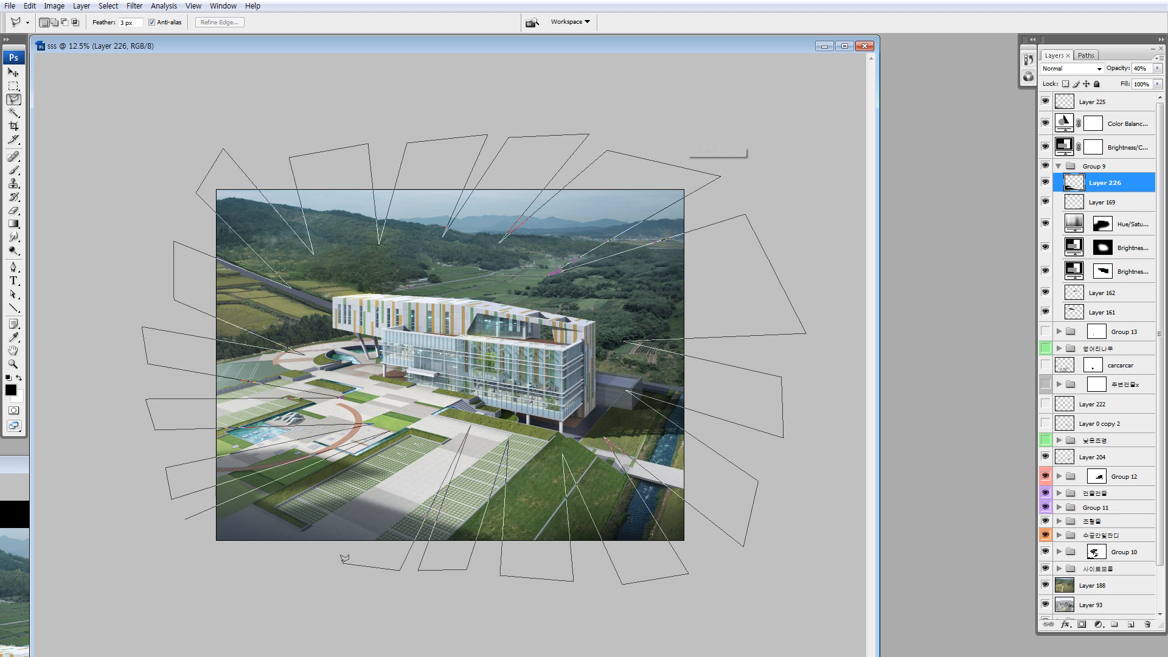
click(343, 563)
click(429, 430)
click(264, 561)
click(219, 549)
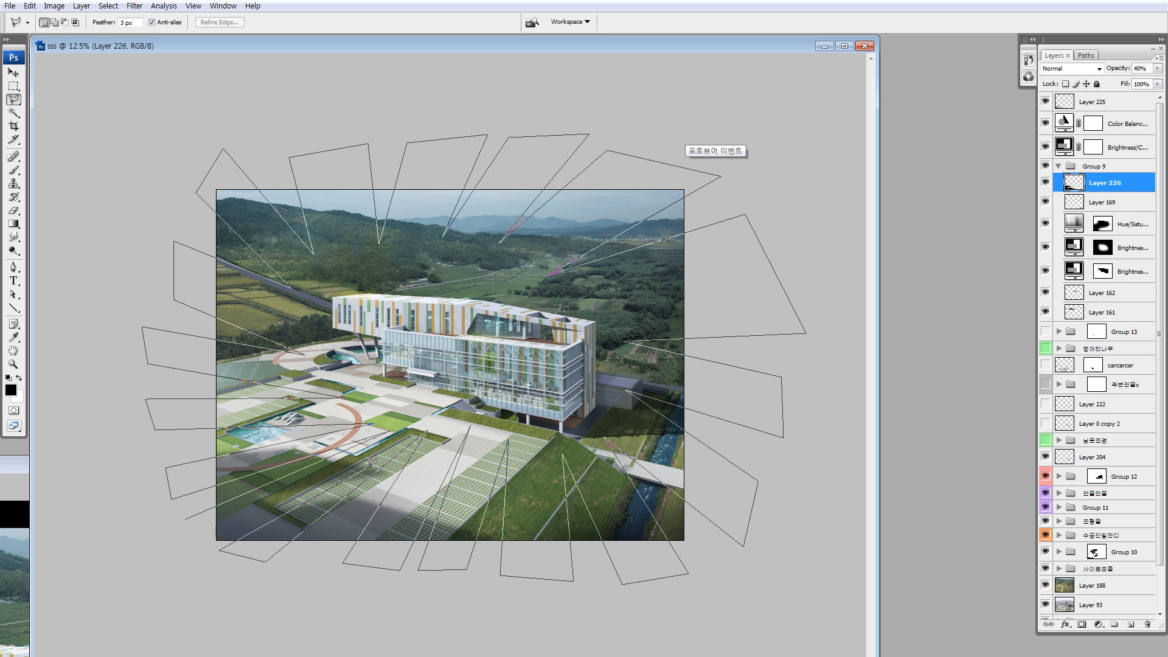
click(187, 519)
click(390, 432)
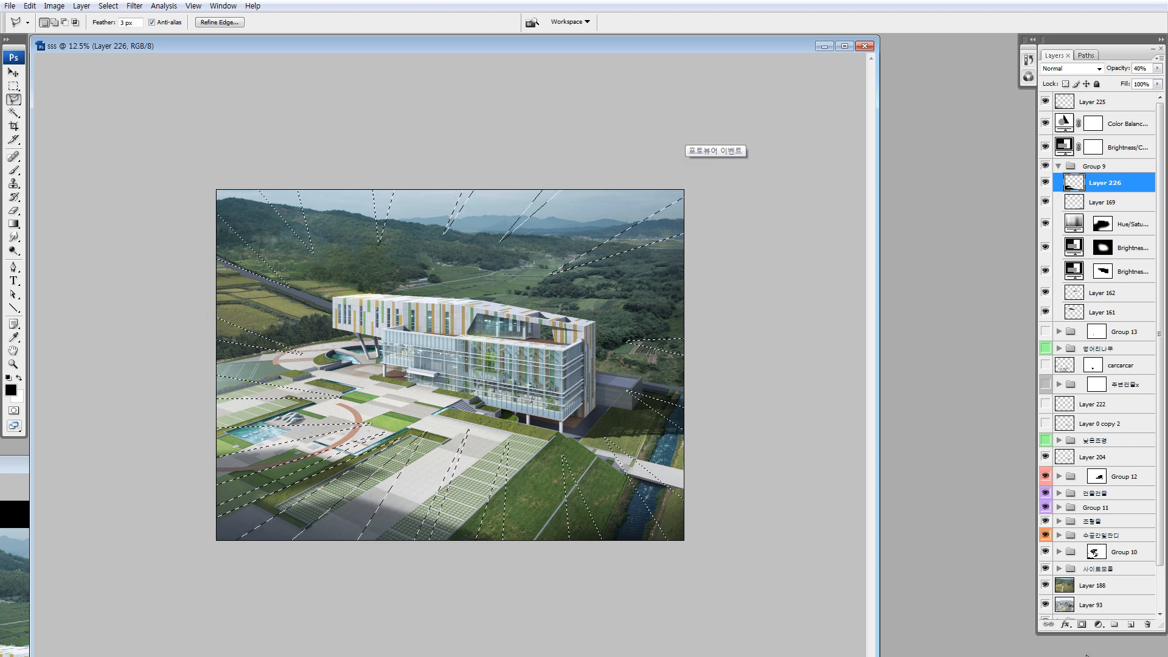
- Create a new layer, fill the spikes pointing inward from the image edges with black instead of the central area, and deselect
click(1131, 628)
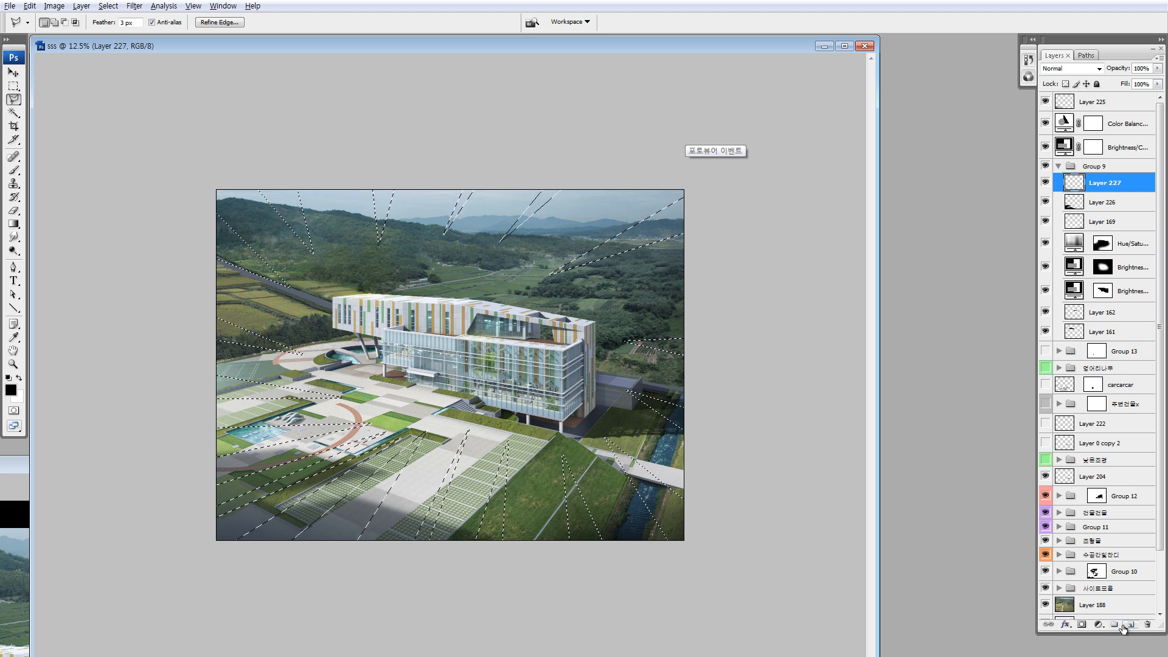
key(alt+BackSpace)
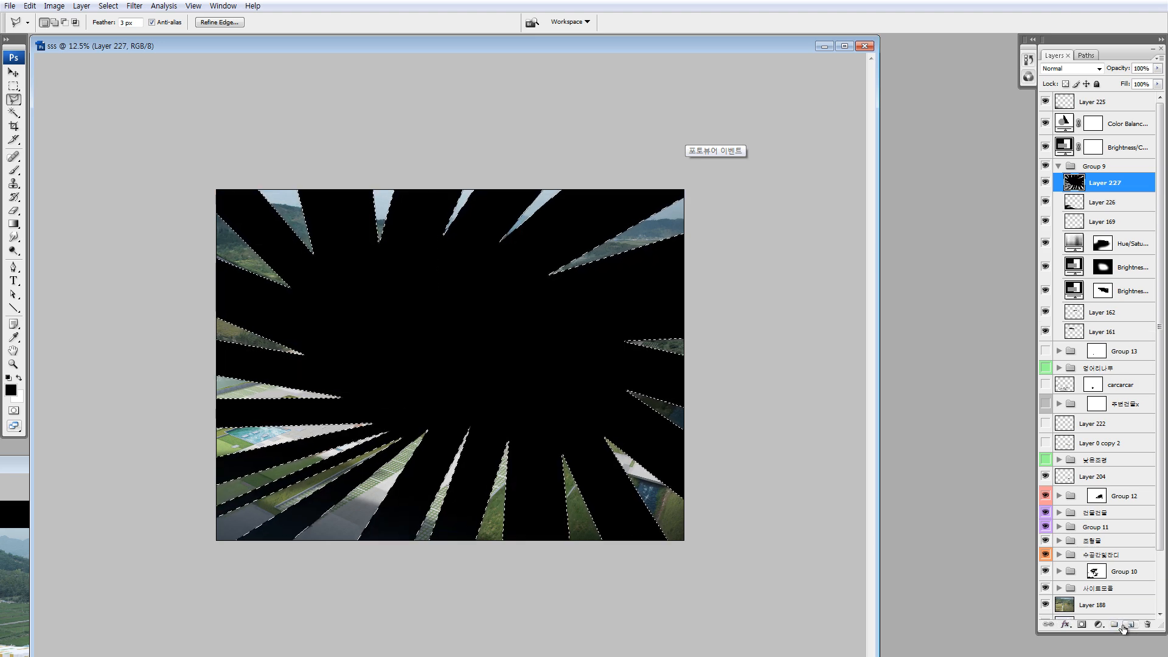
key(ctrl+z)
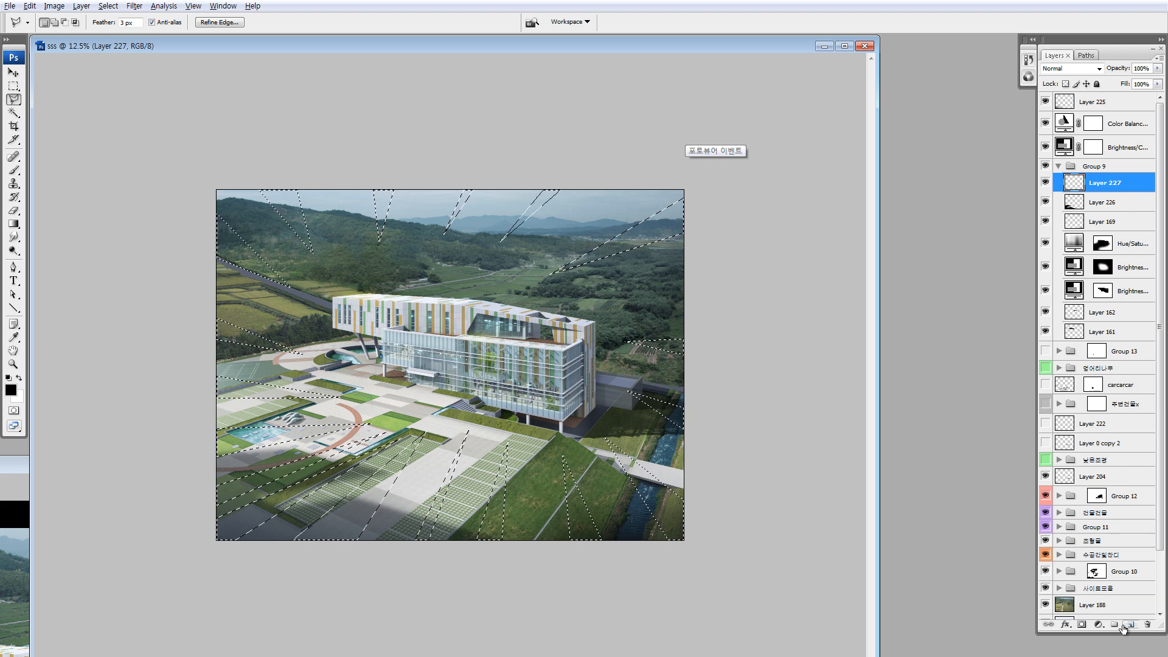
key(ctrl+z)
key(ctrl+d)
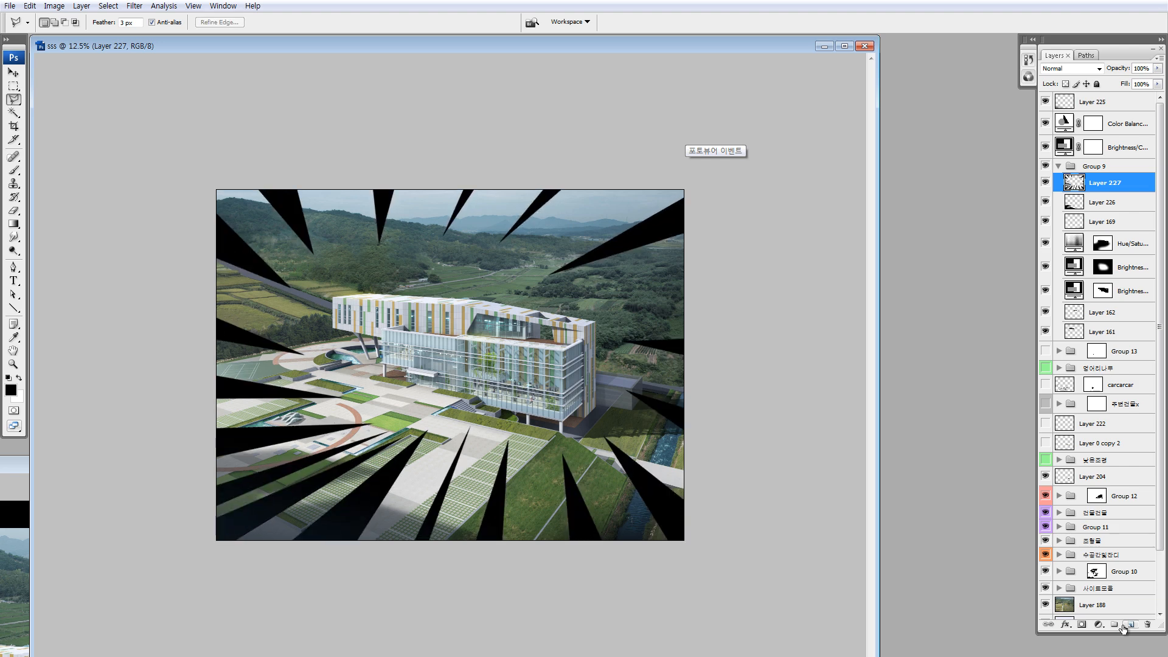
- Soften the black spikes on Layer 227 with Gaussian Blur and delete that layer
click(1123, 625)
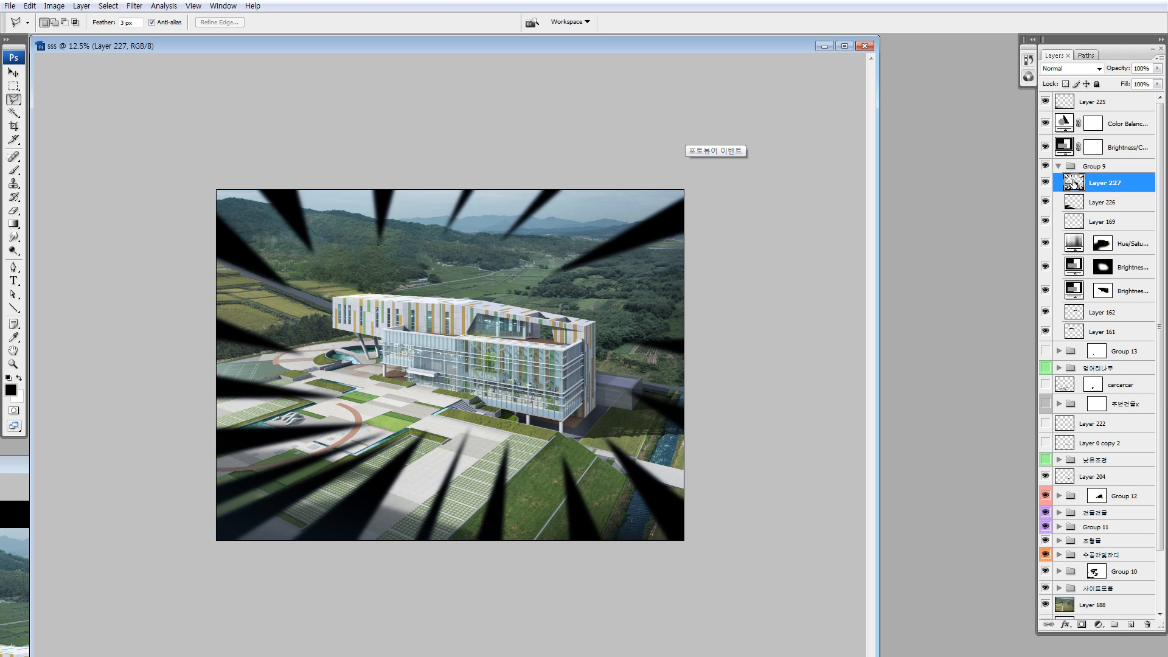
key(Delete)
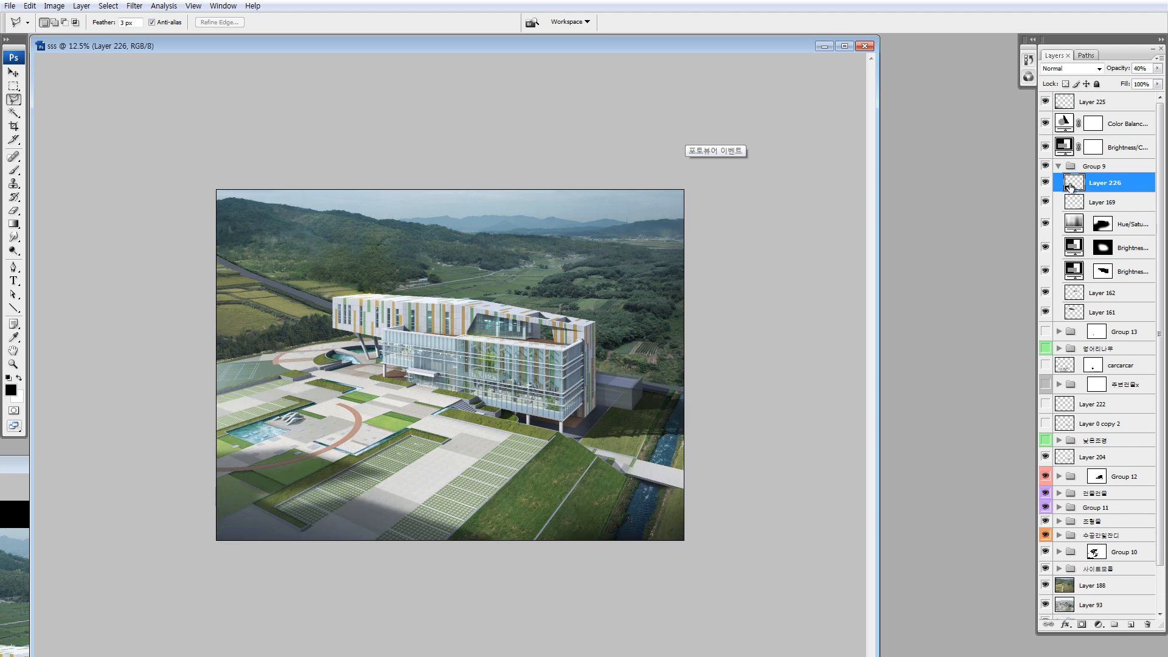
- Compare the foreground with Layer 226 off and on, open the edit history, and delete Layer 226
click(1047, 183)
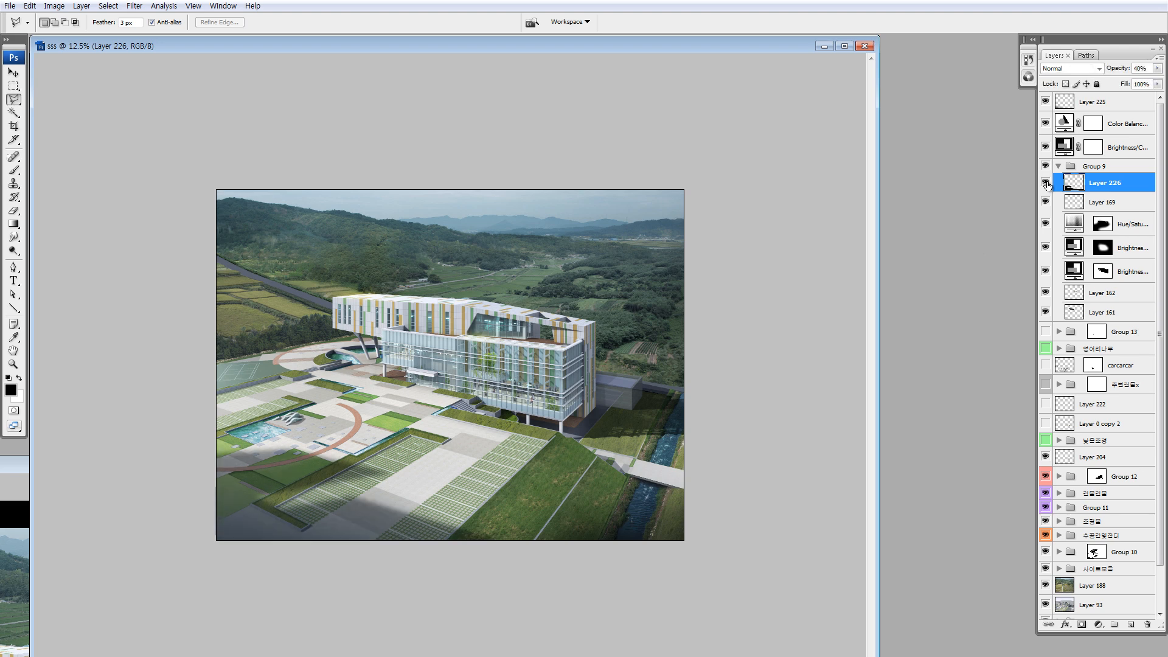
click(1047, 183)
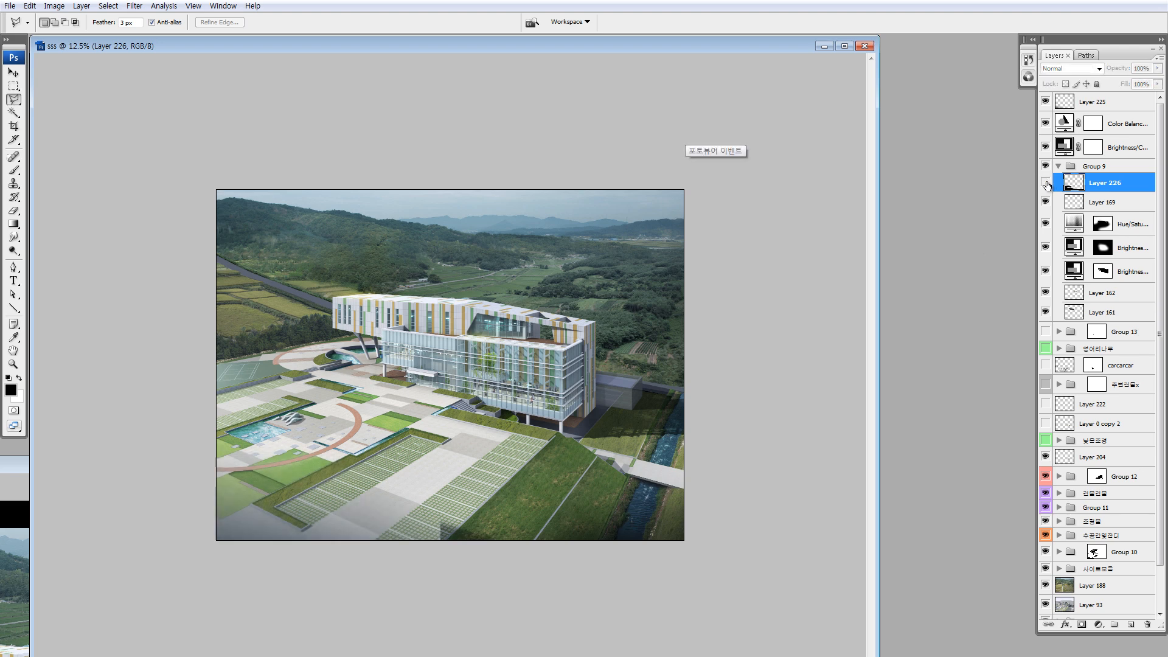
click(1029, 60)
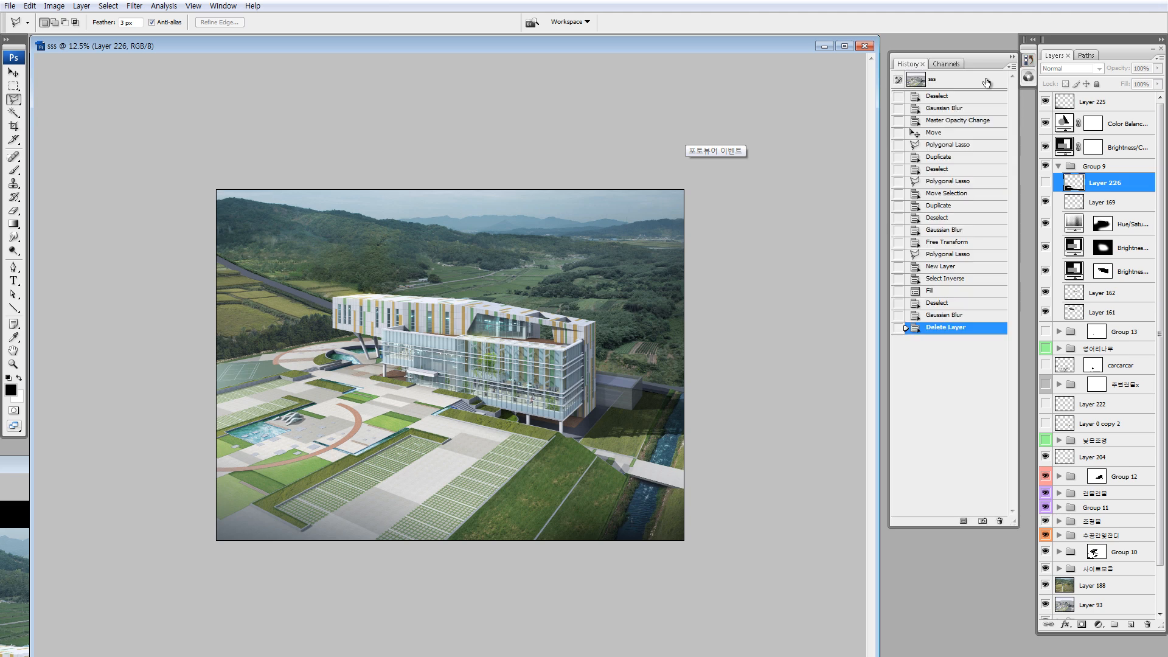
click(986, 81)
key(ctrl+z)
click(1046, 183)
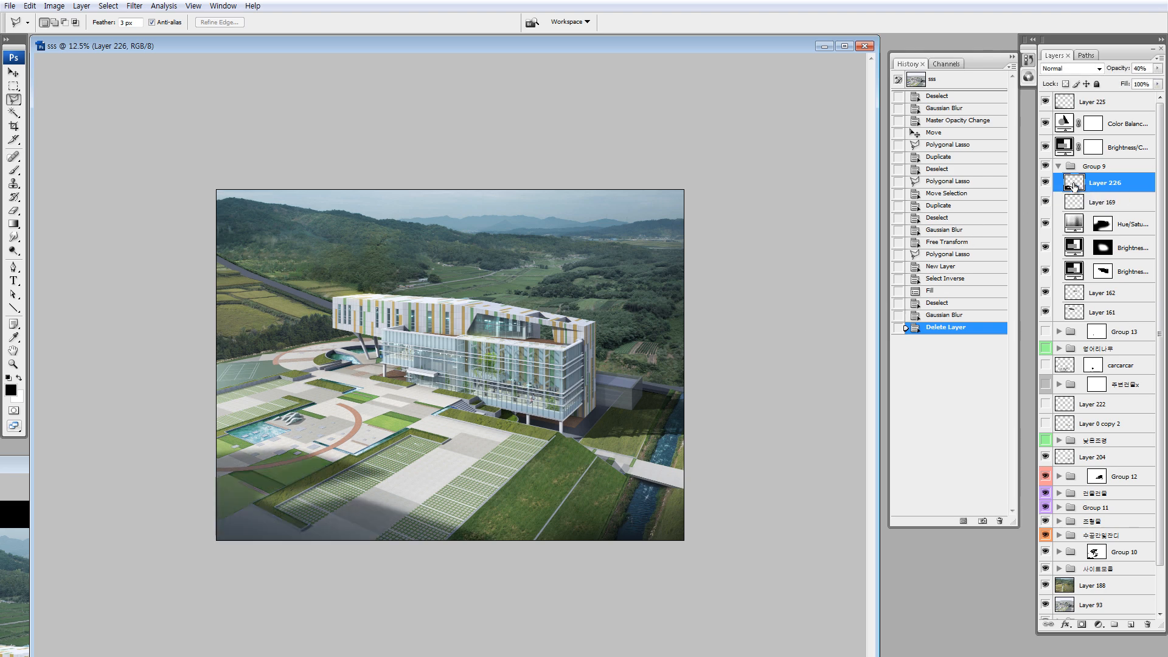
key(Delete)
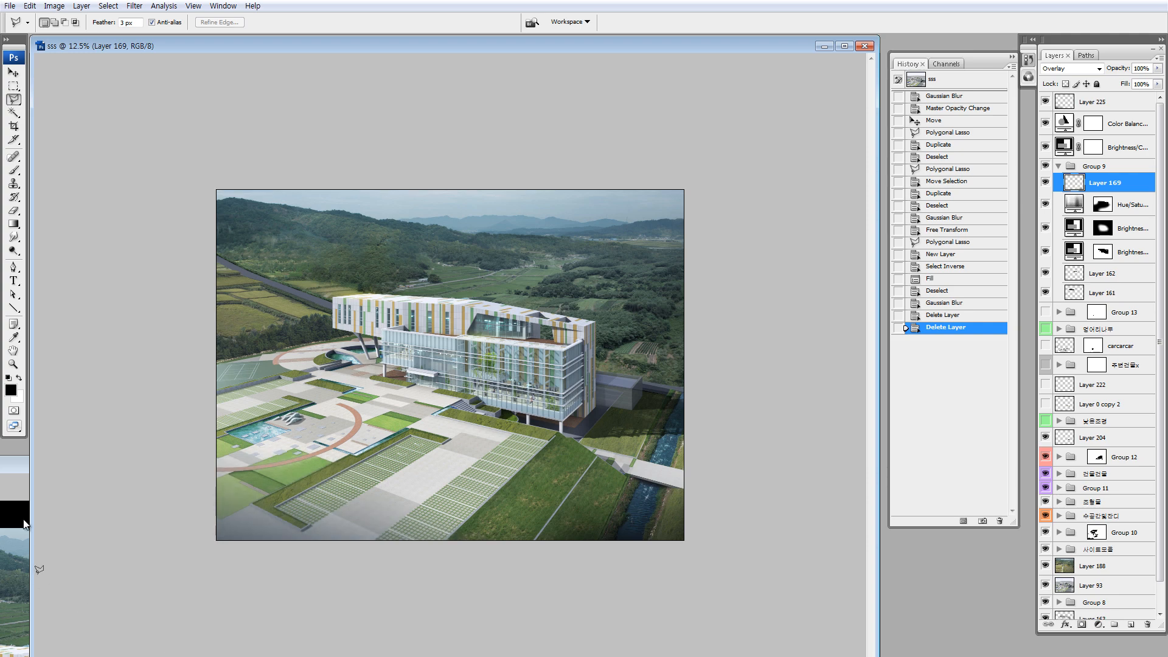
- Copy the CU0012 cloud layer from CU0012.PSD into the sss document over the near corner and invert it to a dark shadow
drag(19, 467, 371, 155)
drag(284, 429, 146, 605)
click(725, 170)
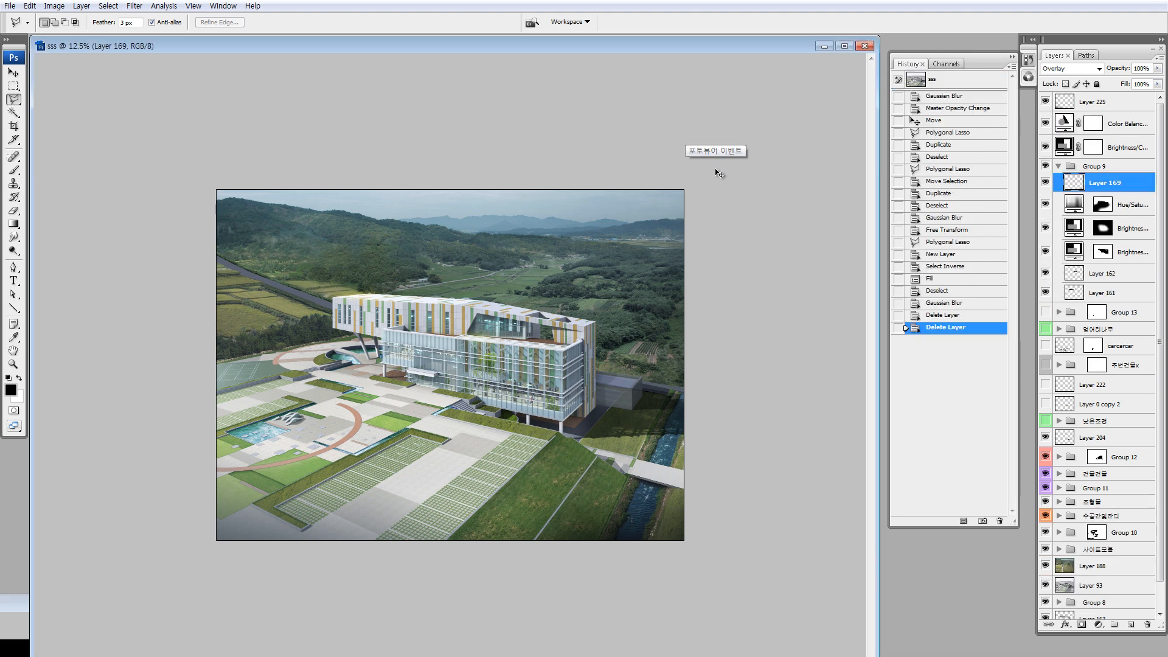
key(v)
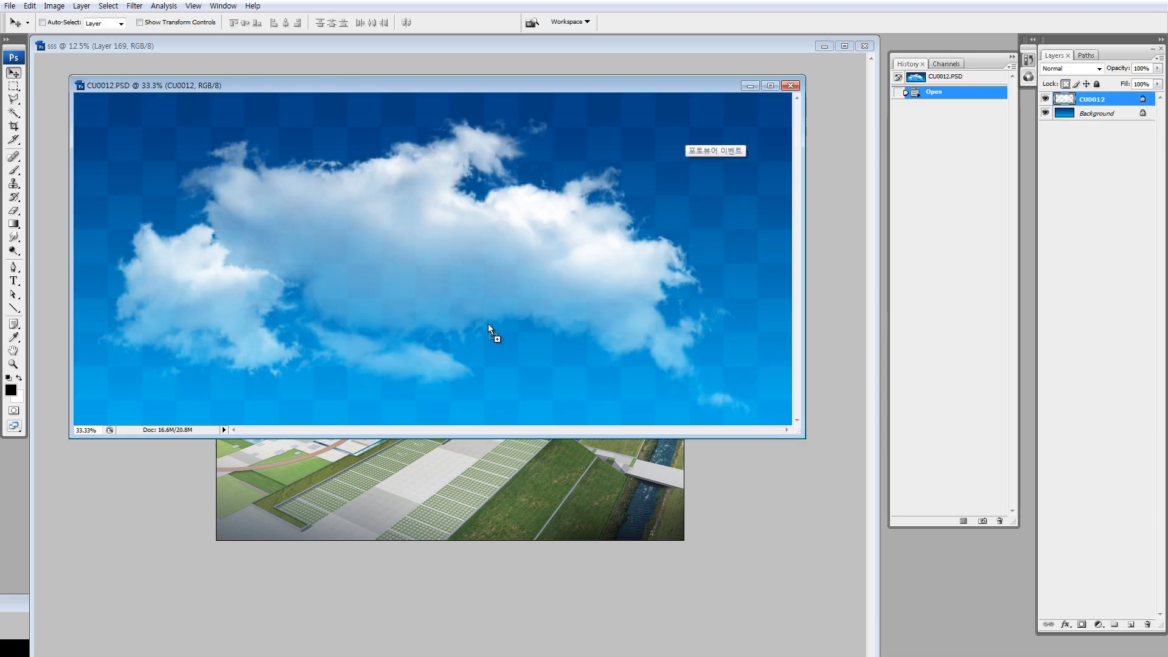
drag(491, 331, 289, 516)
key(ctrl+i)
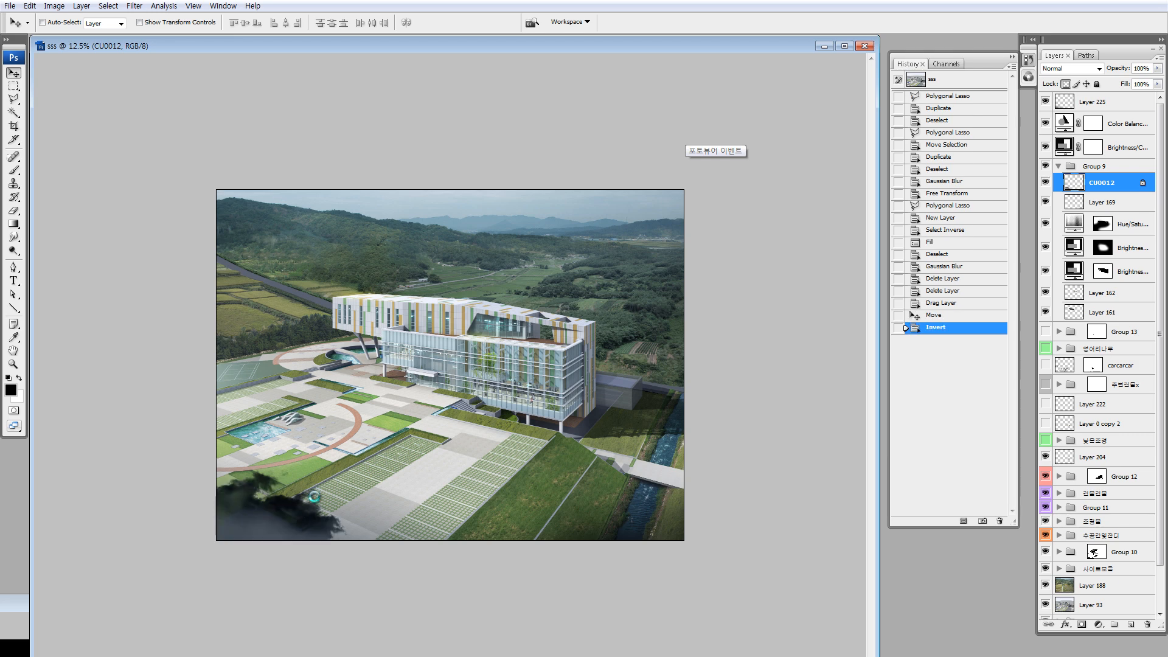
- Unlock the transparent pixels of the CU0012 layer and soften its edges by reapplying the last Gaussian Blur
key(ctrl+f)
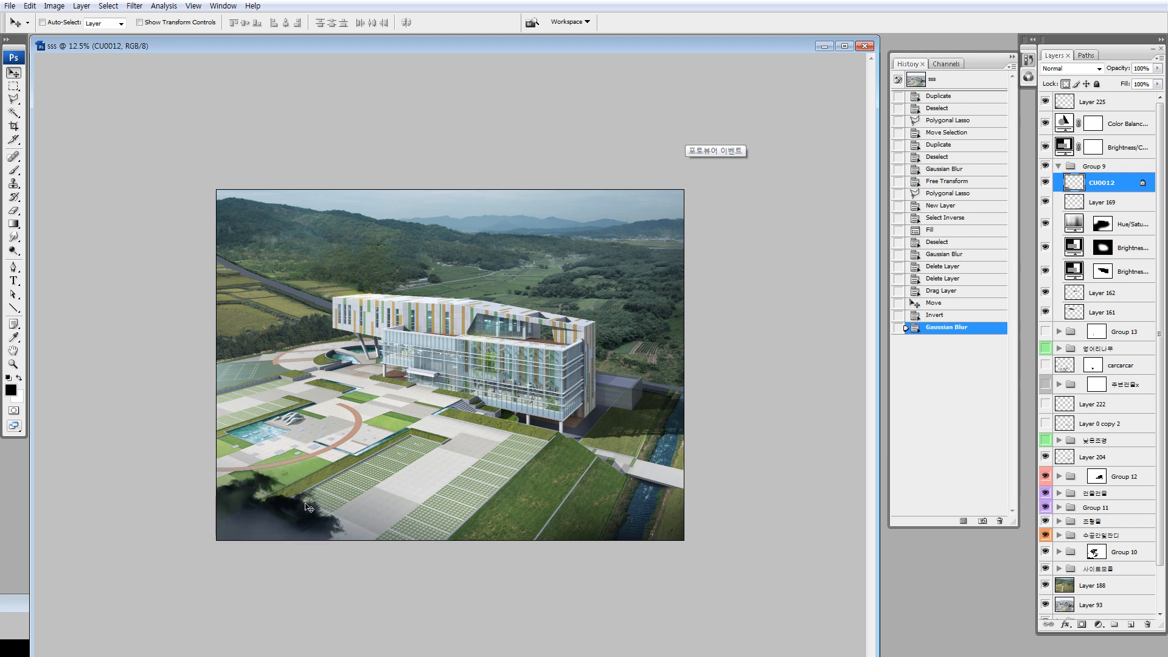
drag(308, 506, 353, 457)
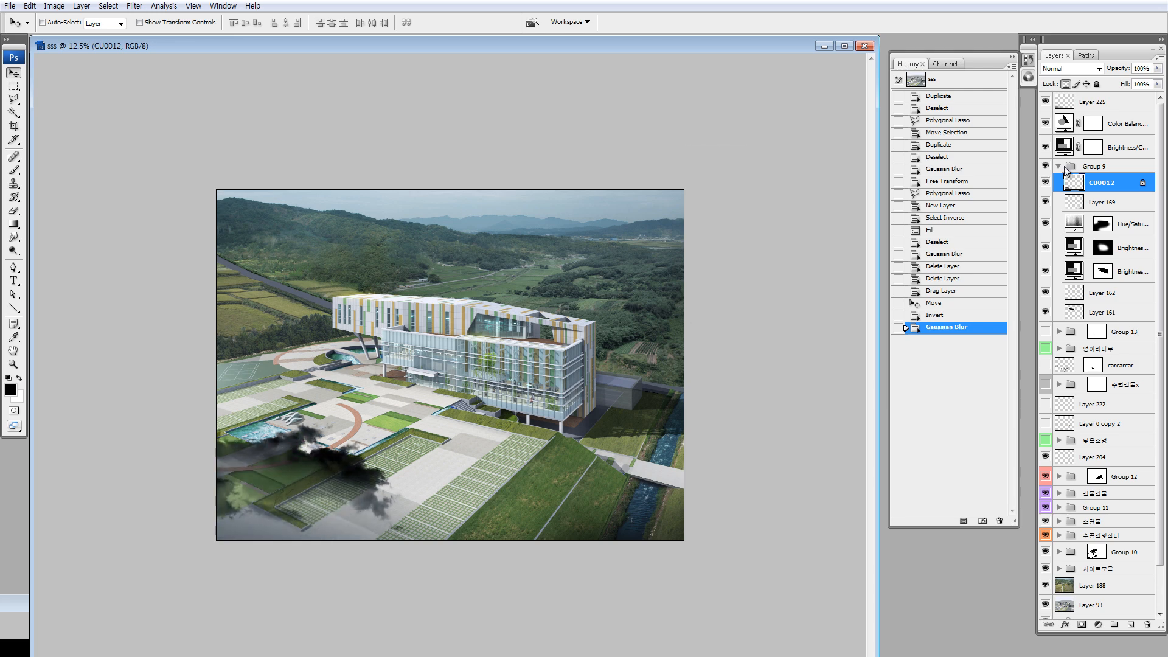
click(1066, 85)
key(ctrl+t)
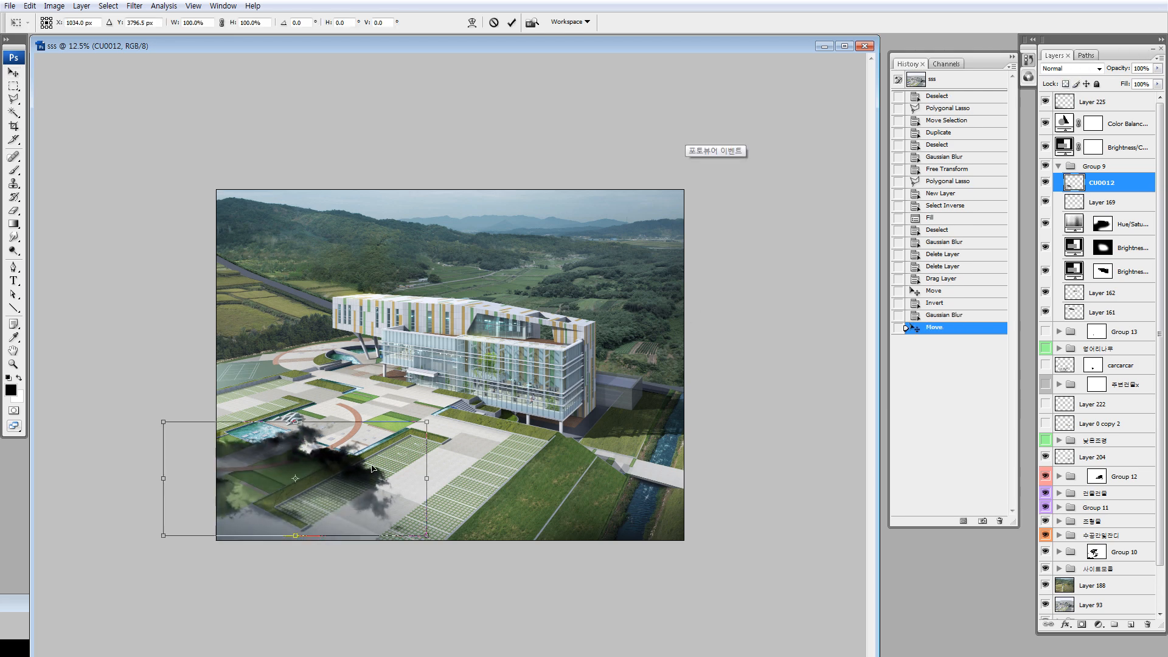
key(Escape)
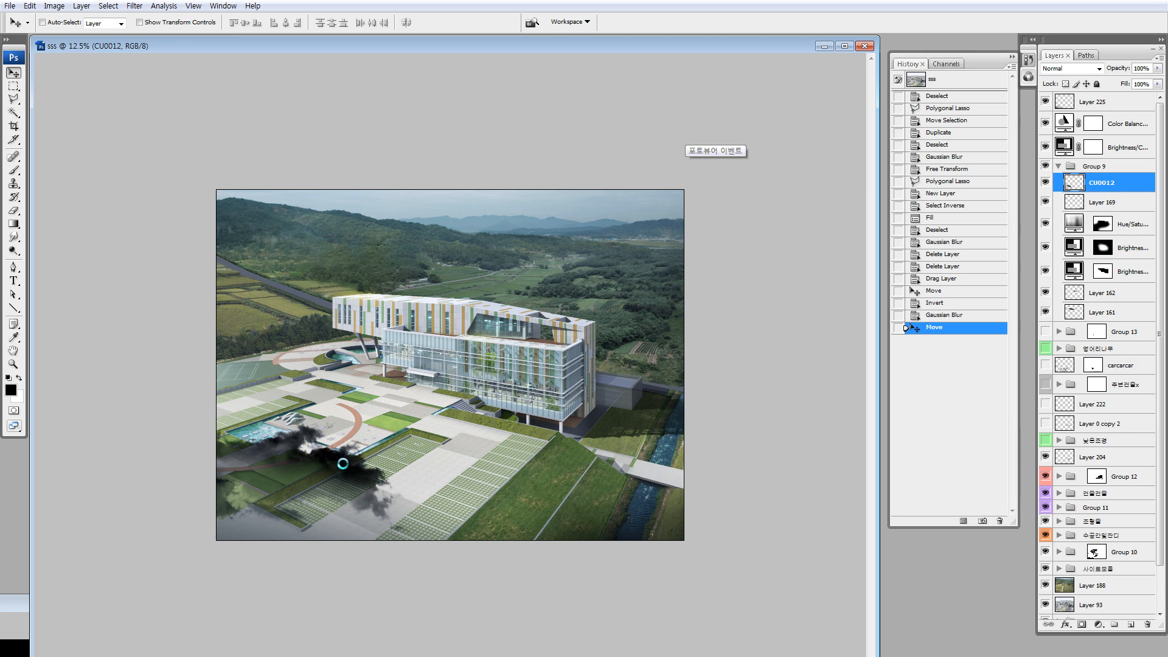
key(ctrl+f)
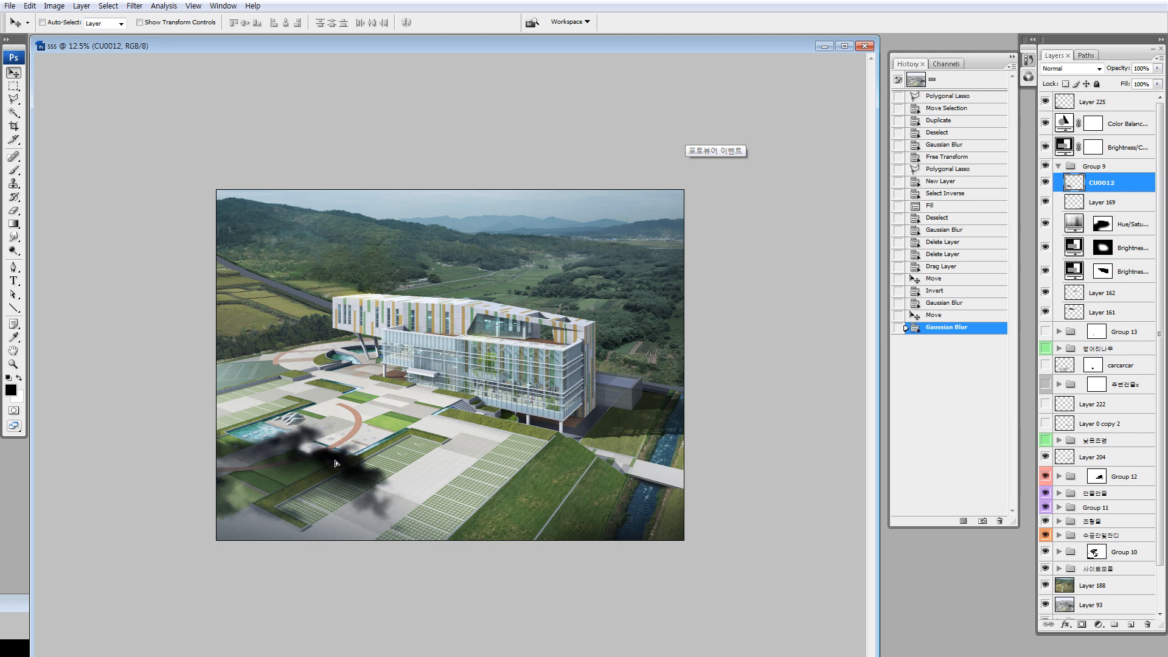
- Move the CU0012 shadow to the near corner and transform it to 161.2% width, 156.1% height, 18.7° rotation and -9.9° horizontal skew
drag(339, 464, 261, 517)
key(ctrl+t)
drag(438, 458, 452, 522)
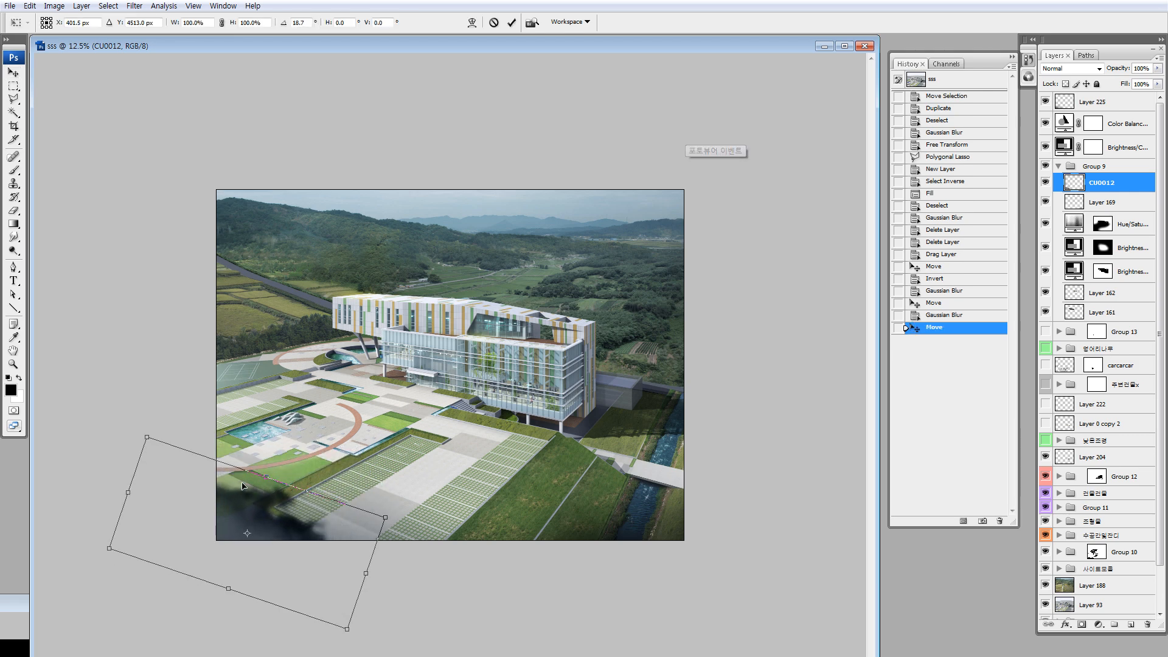
drag(266, 478, 291, 405)
drag(379, 537, 537, 564)
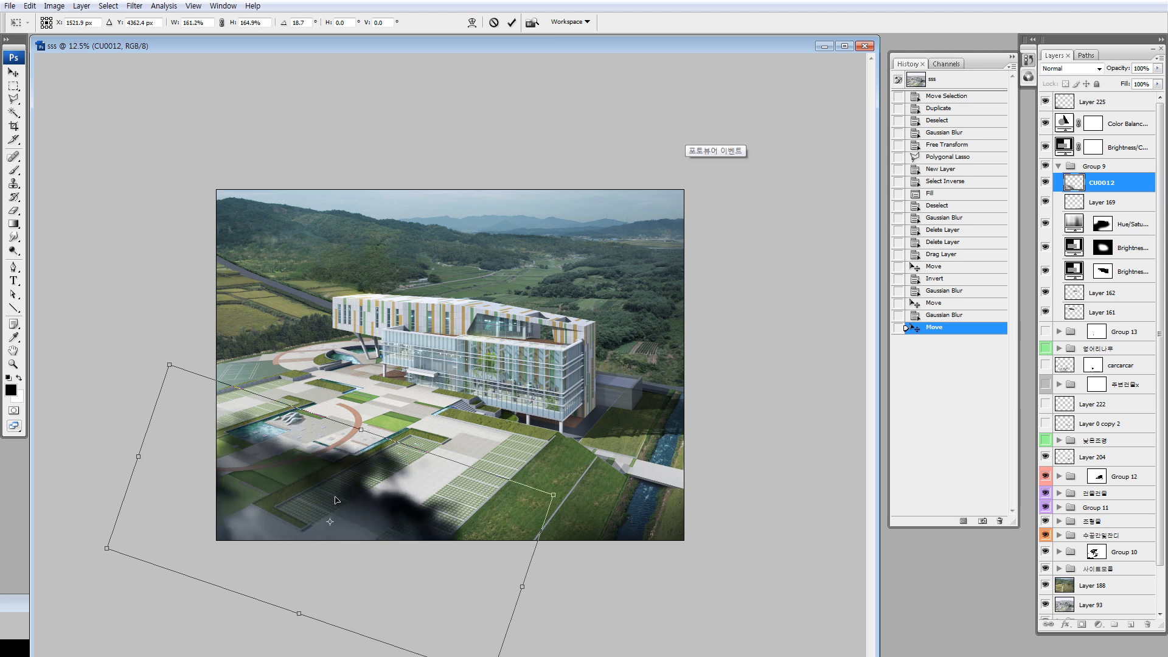
drag(390, 503, 307, 505)
drag(284, 434, 310, 452)
key(Return)
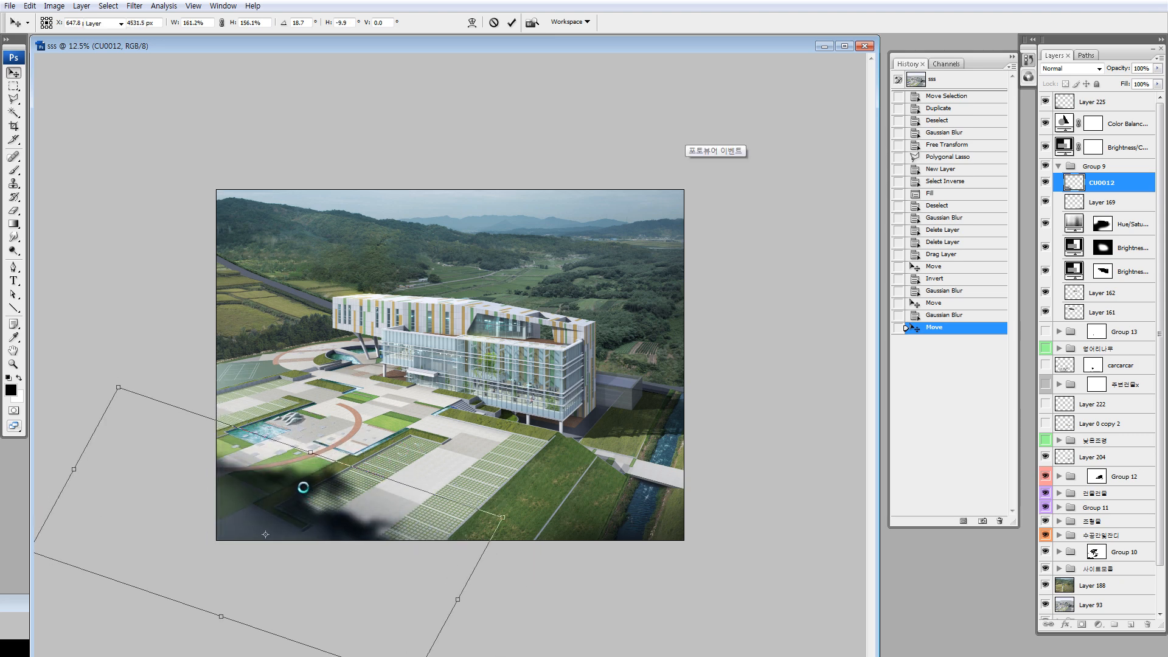
- Adjust the CU0012 shadow's position over the foreground paving and lower its opacity to 30%
key(4)
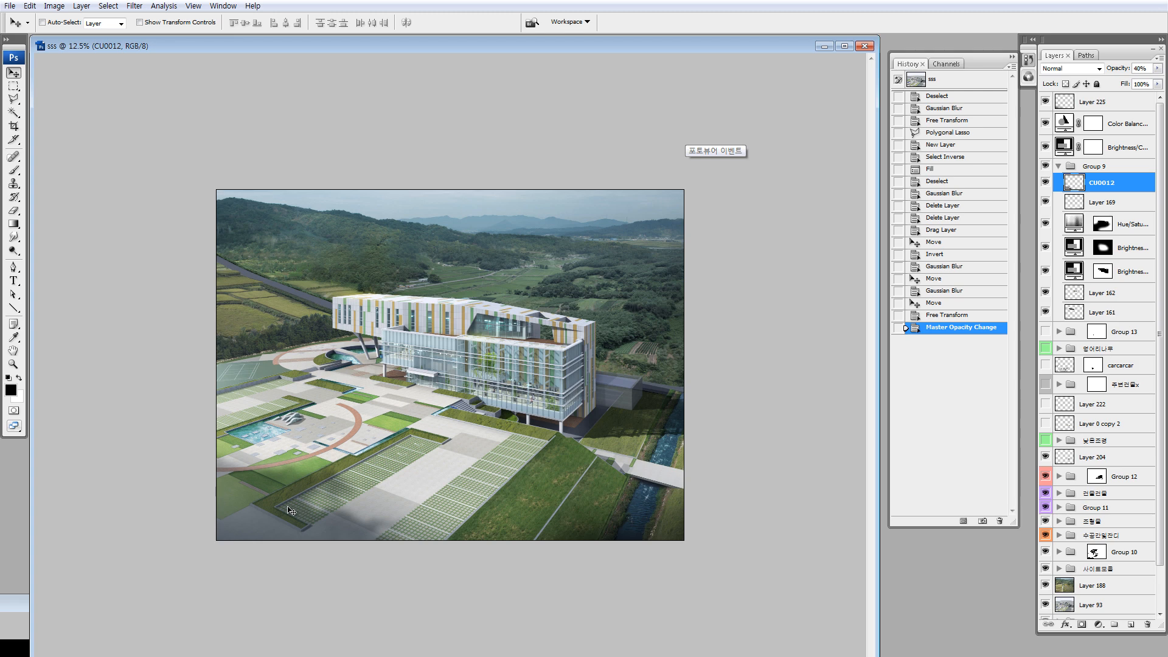
mouse_move(271, 498)
mouse_down()
mouse_move(319, 498)
mouse_move(258, 488)
mouse_up()
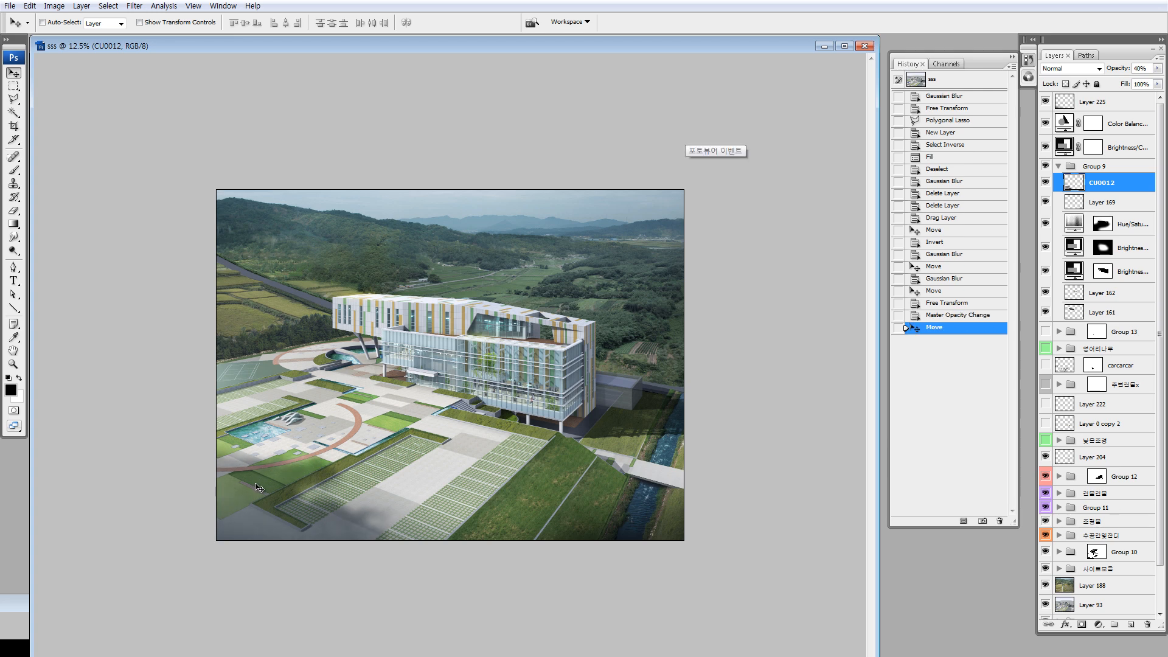
mouse_move(306, 505)
mouse_down()
mouse_move(408, 456)
mouse_move(284, 508)
mouse_move(325, 513)
mouse_move(299, 542)
mouse_move(318, 504)
mouse_up()
key(6)
key(7)
key(3)
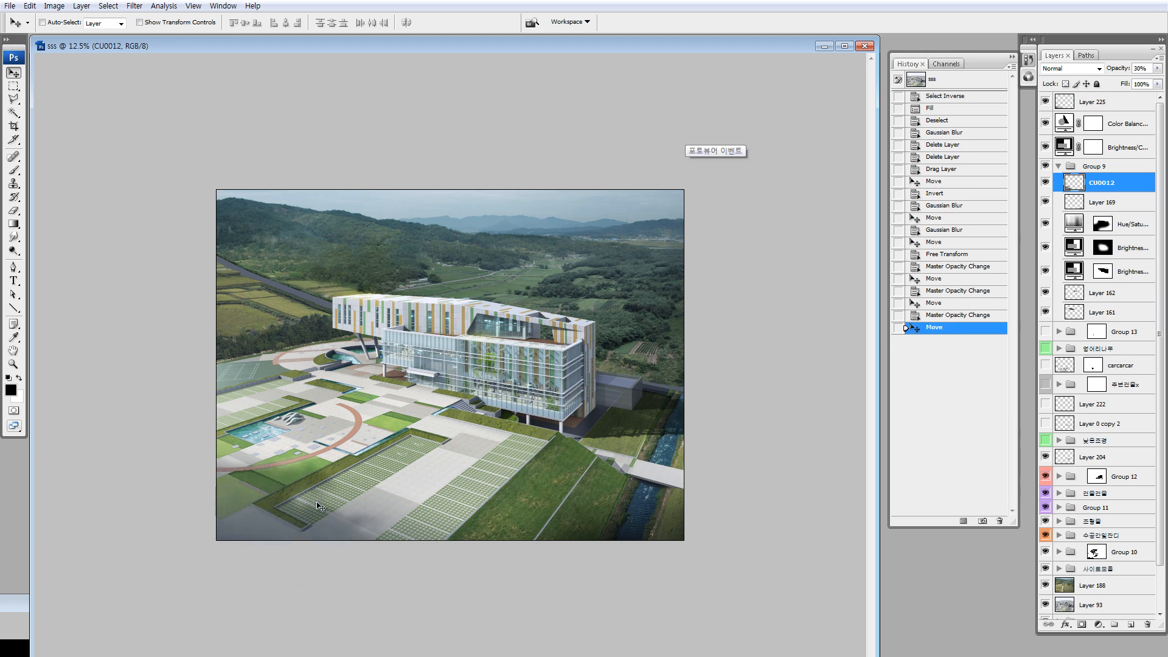
- Transform the CU0012 shadow to 145.4% width, 121.2% height, -4.4° rotation and 3.5° horizontal skew, and reposition it over the near corner
key(ctrl+t)
drag(420, 423, 502, 368)
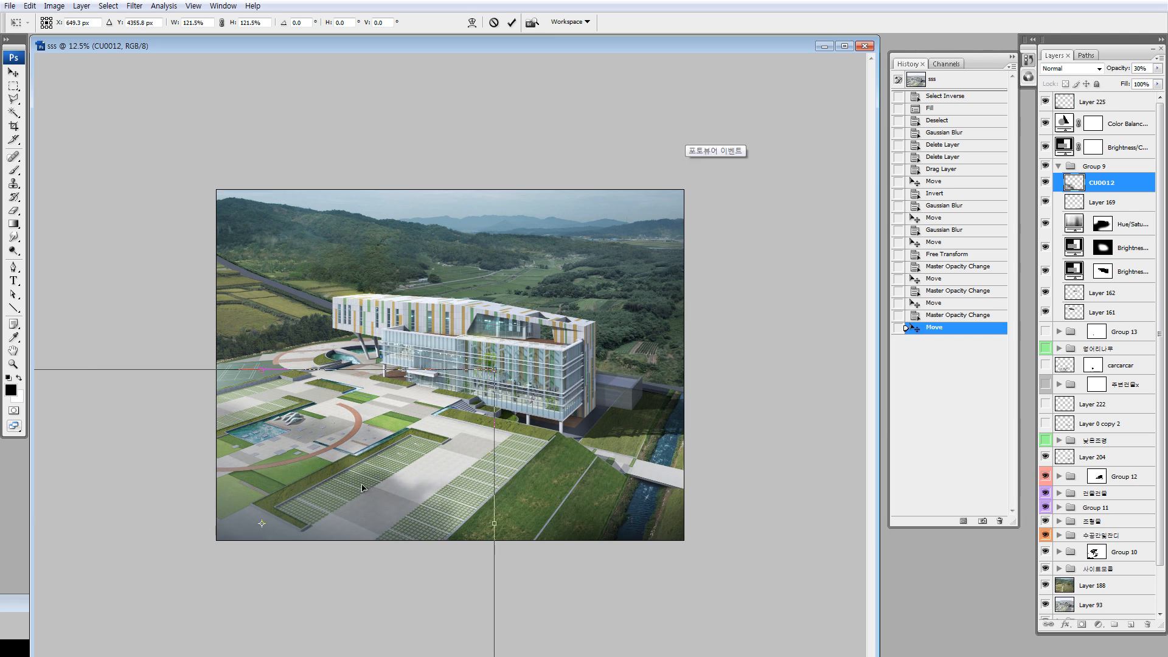
drag(428, 454, 337, 498)
drag(418, 574, 501, 552)
drag(368, 516, 318, 518)
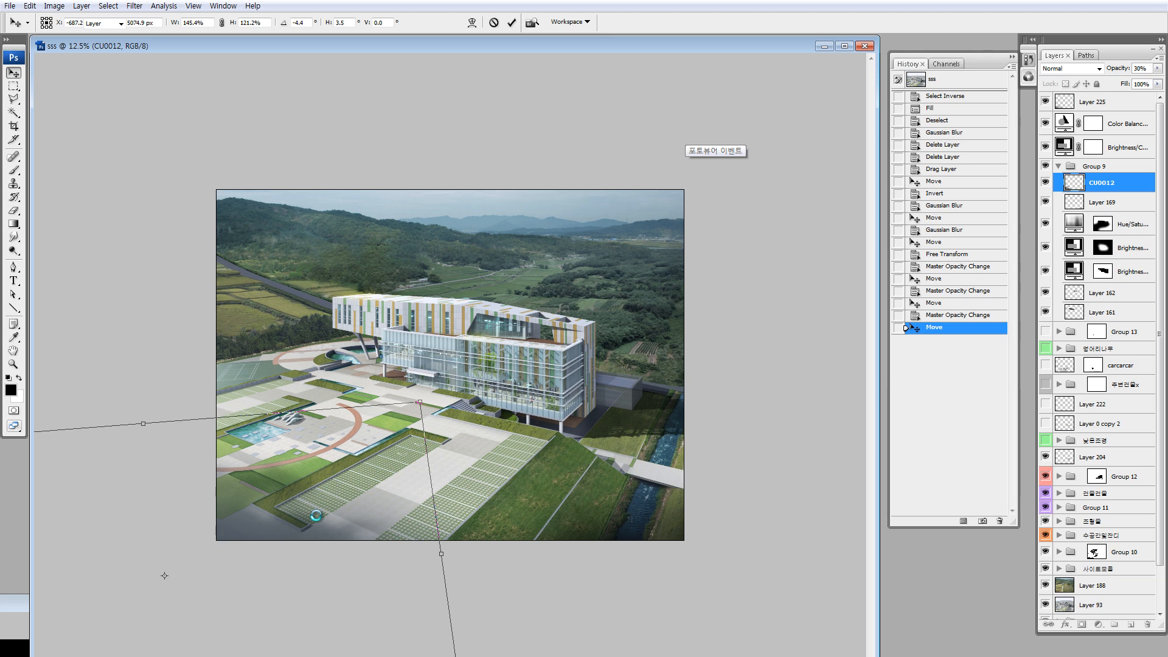
key(Return)
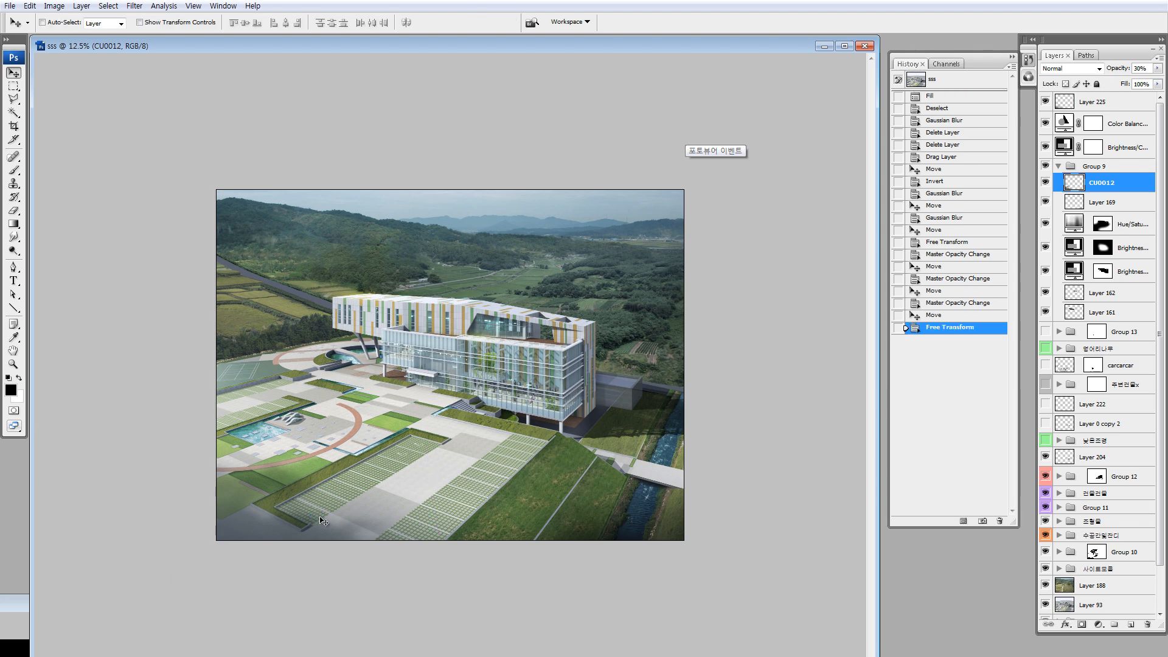
drag(326, 523, 380, 515)
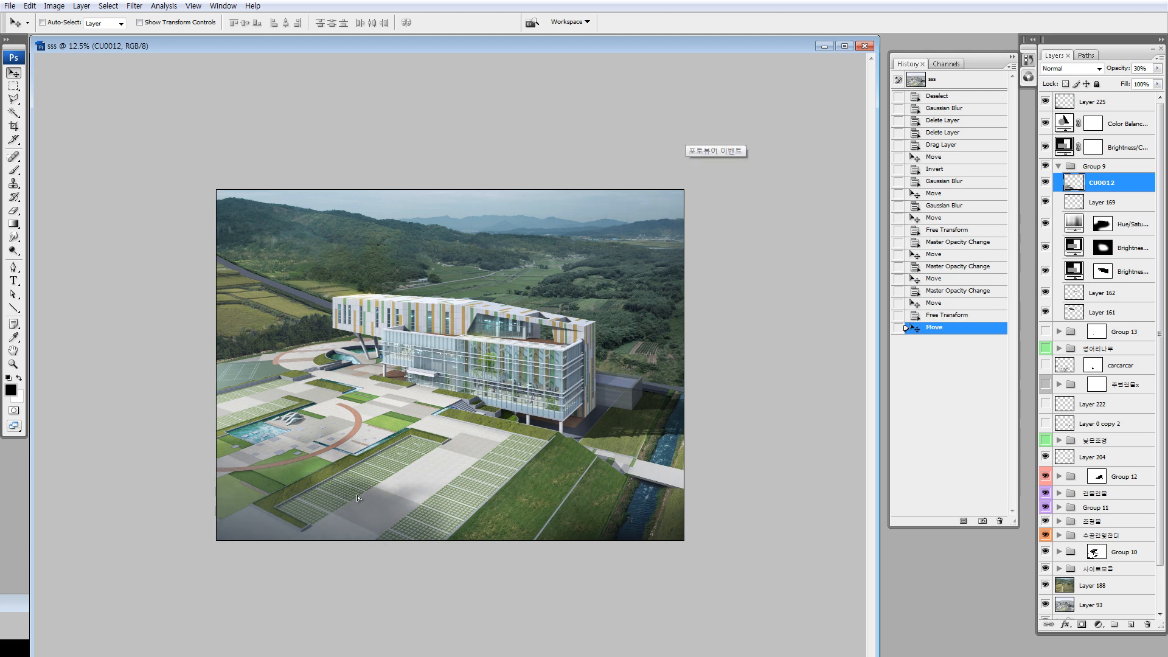
drag(358, 499, 313, 499)
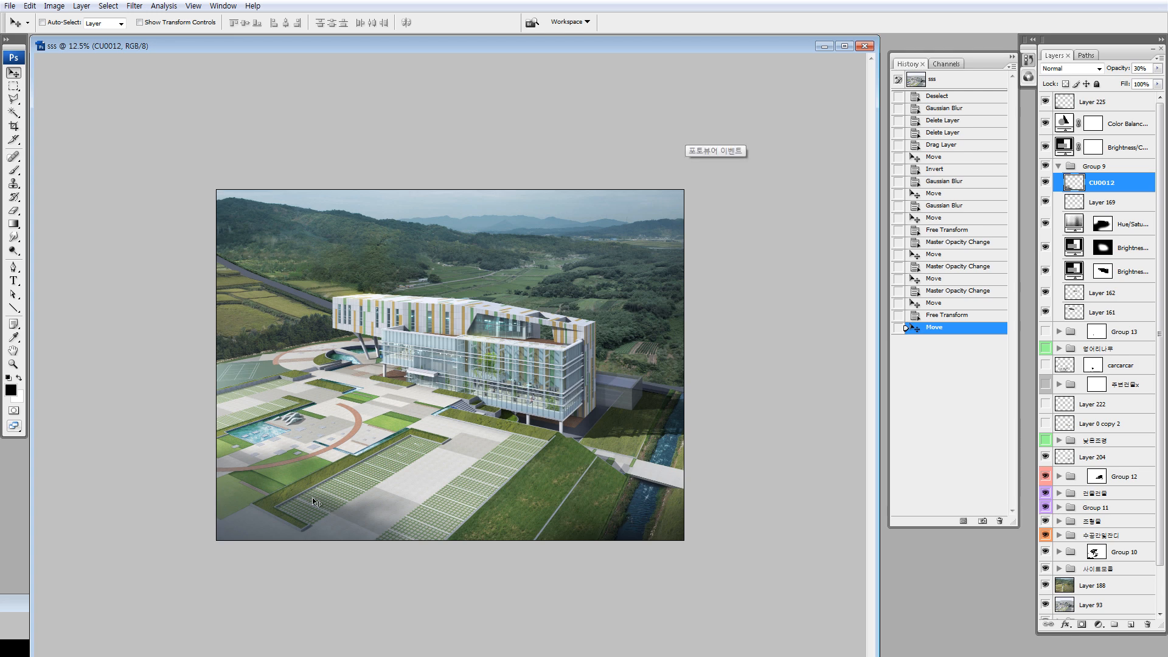
- Raise the CU0012 shadow's lightness to +6 and shift its Color Balance midtones toward cyan and +36 toward blue
key(ctrl+u)
click(934, 364)
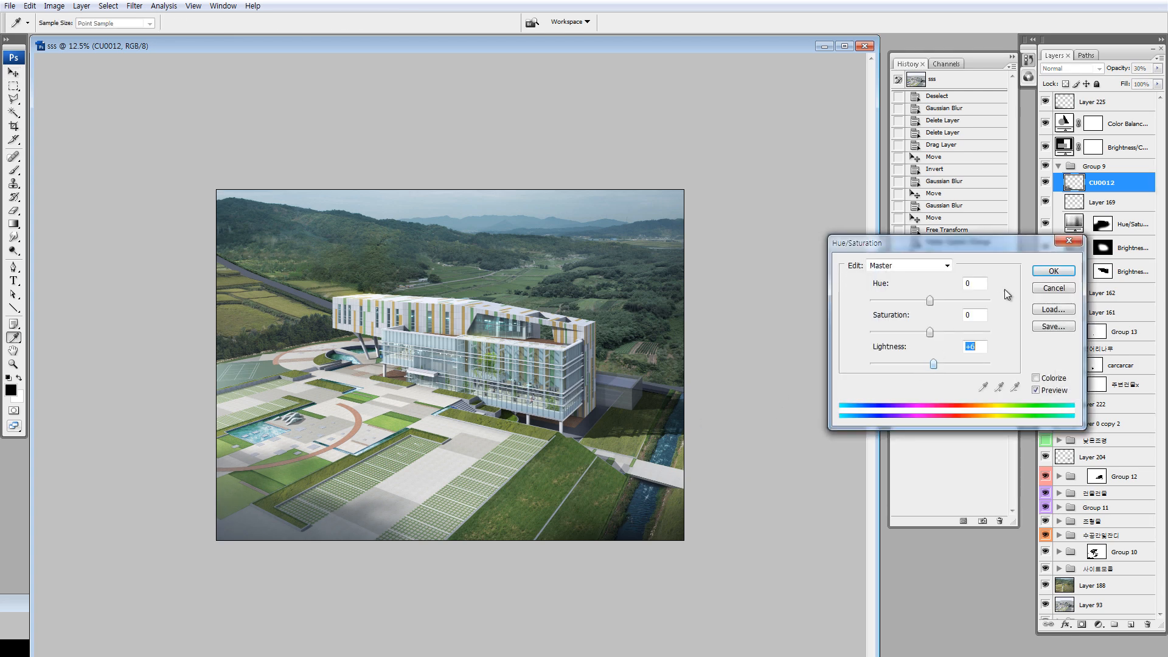
click(1040, 269)
key(ctrl+b)
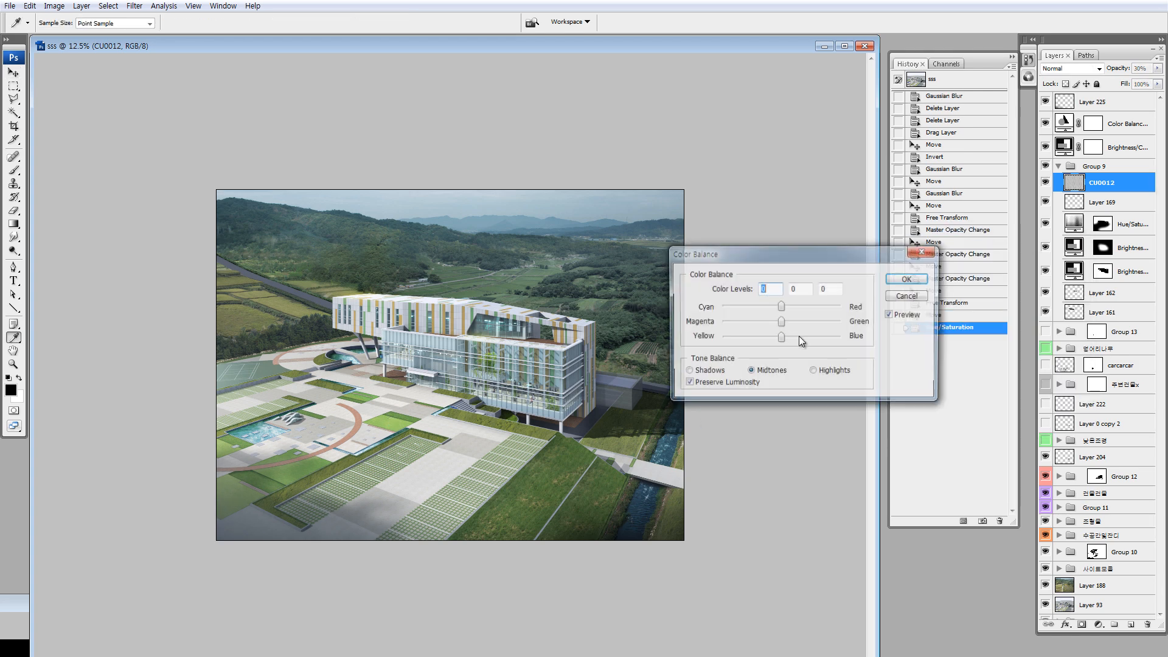
click(803, 337)
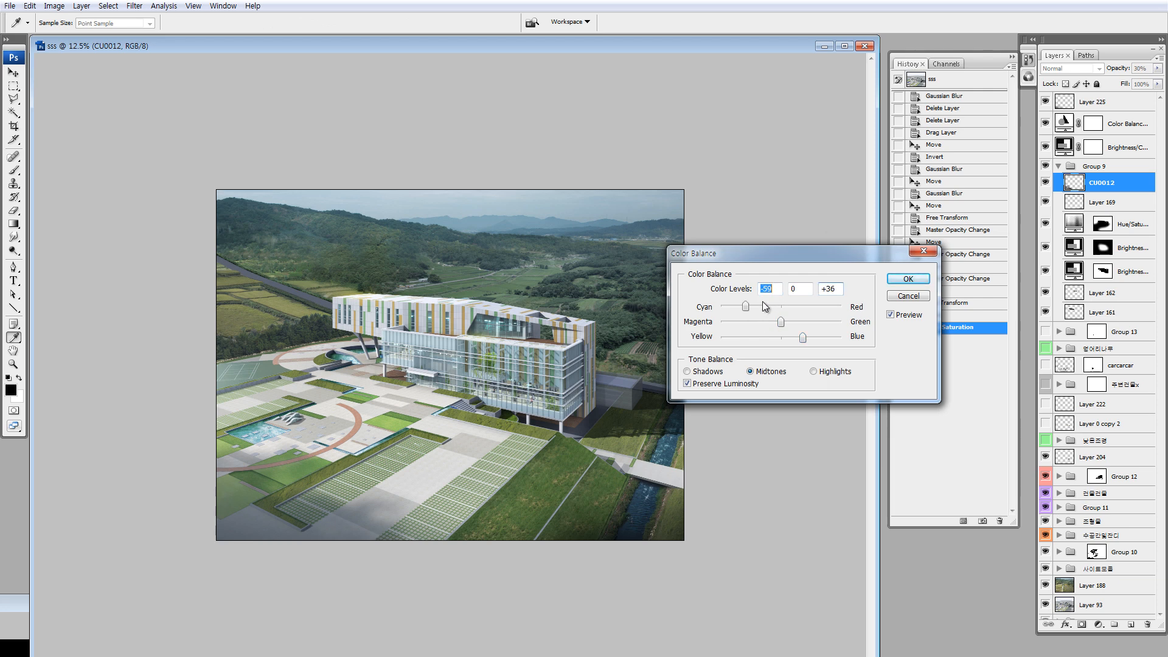
click(908, 279)
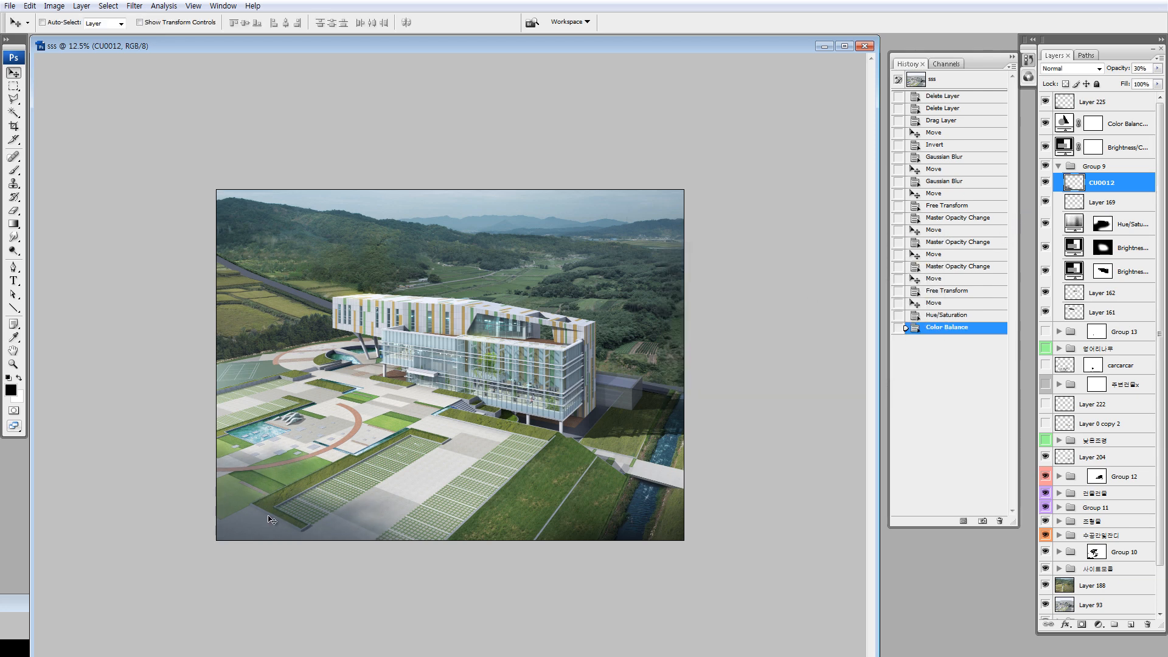
- Shift the CU0012 shadow over the foreground and widen it to 106%, undoing the last small move
drag(272, 521, 304, 515)
key(ctrl+t)
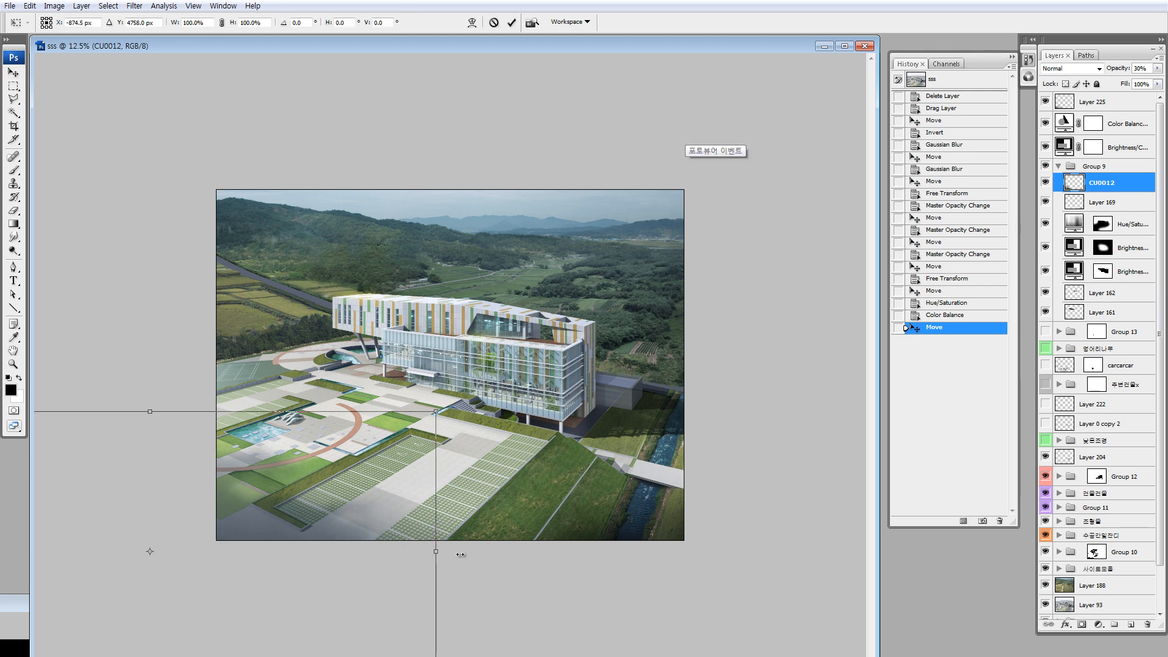
drag(460, 554, 495, 554)
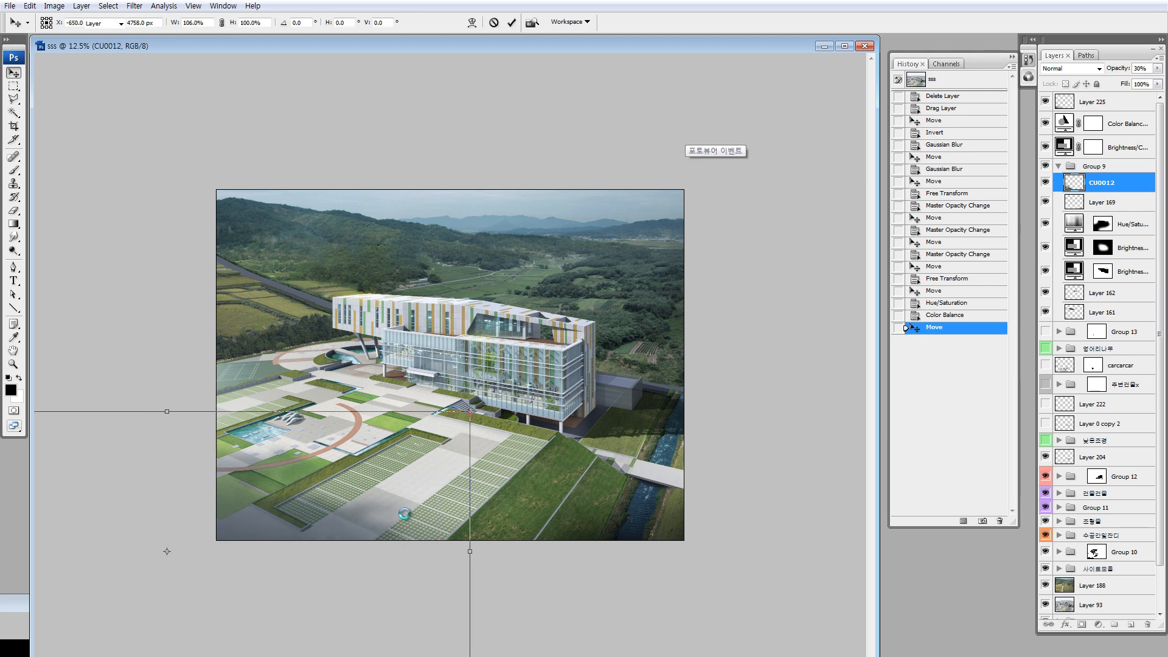
key(Return)
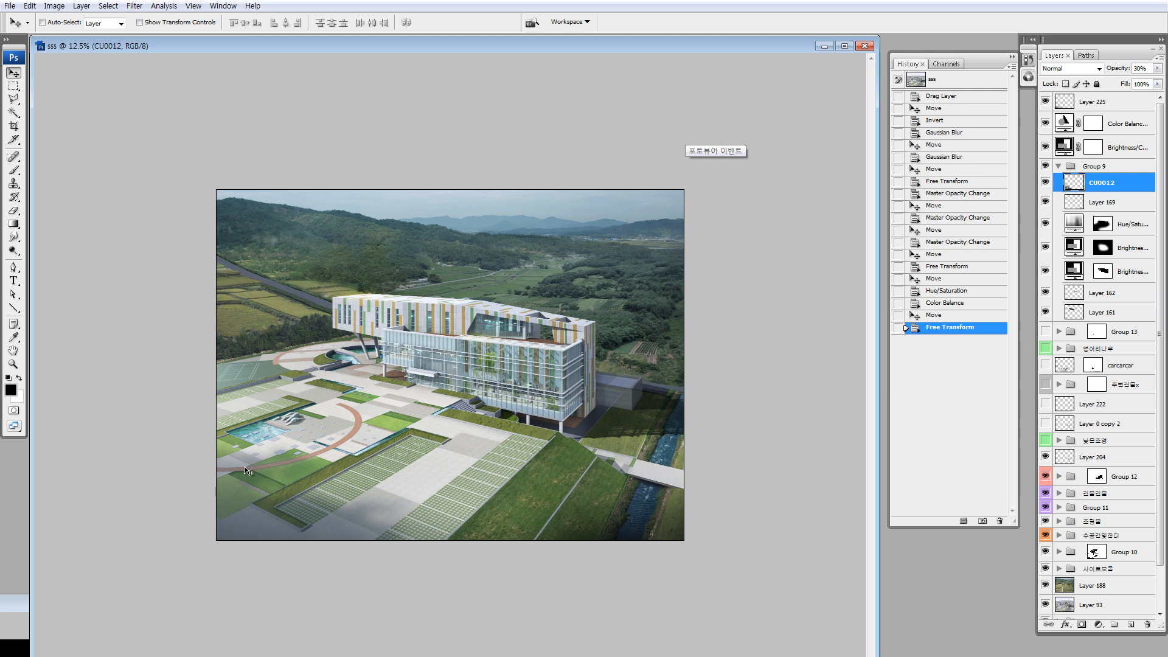
drag(291, 488, 292, 482)
key(ctrl+z)
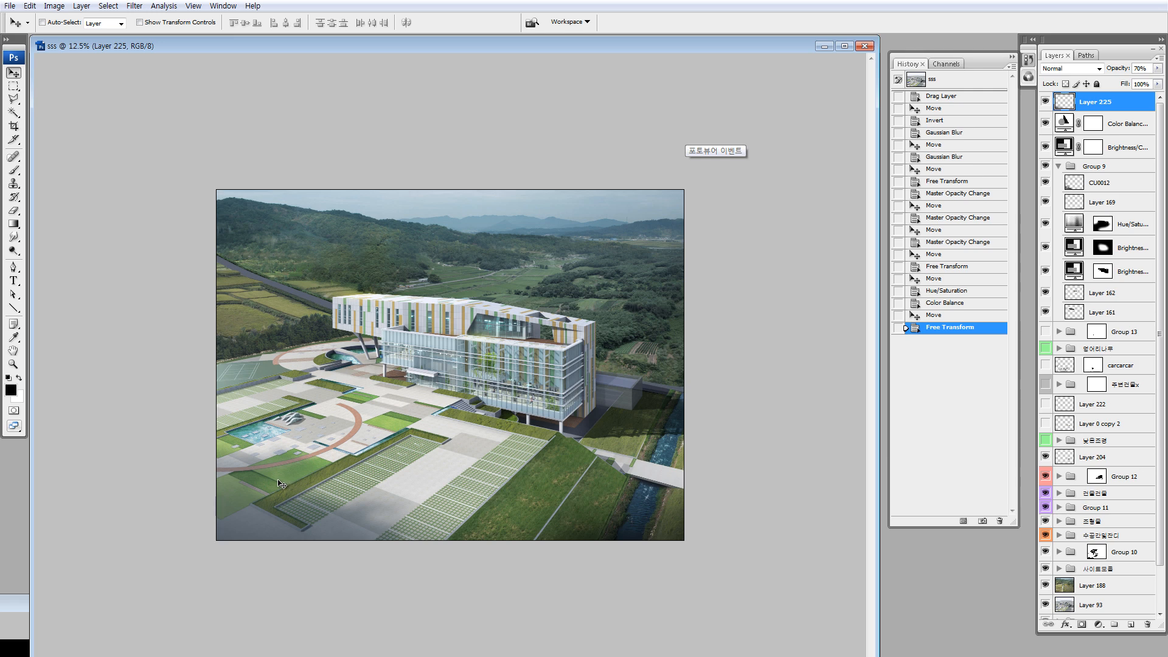
- Hide CU0012, Layer 169 and Layer 225 to compare the foreground without its shadows and darkening
click(1059, 166)
click(1060, 167)
click(1045, 102)
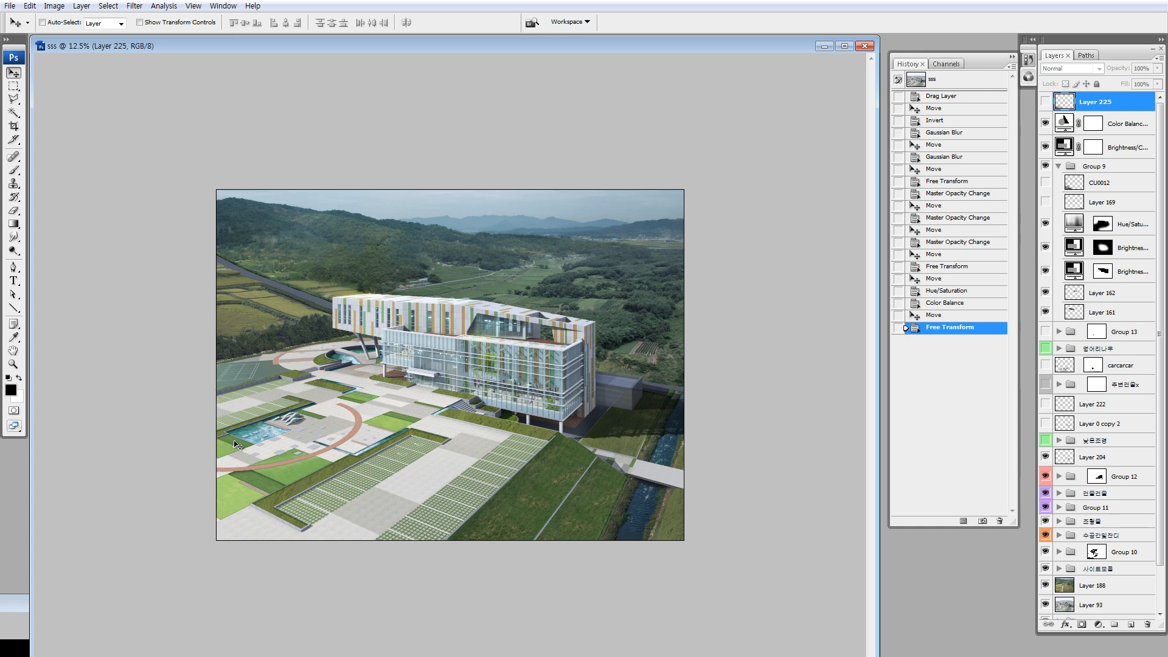
- Show CU0012, Layer 169 and Layer 225 again to bring back the foreground shadows and darkening
drag(1045, 203, 1045, 102)
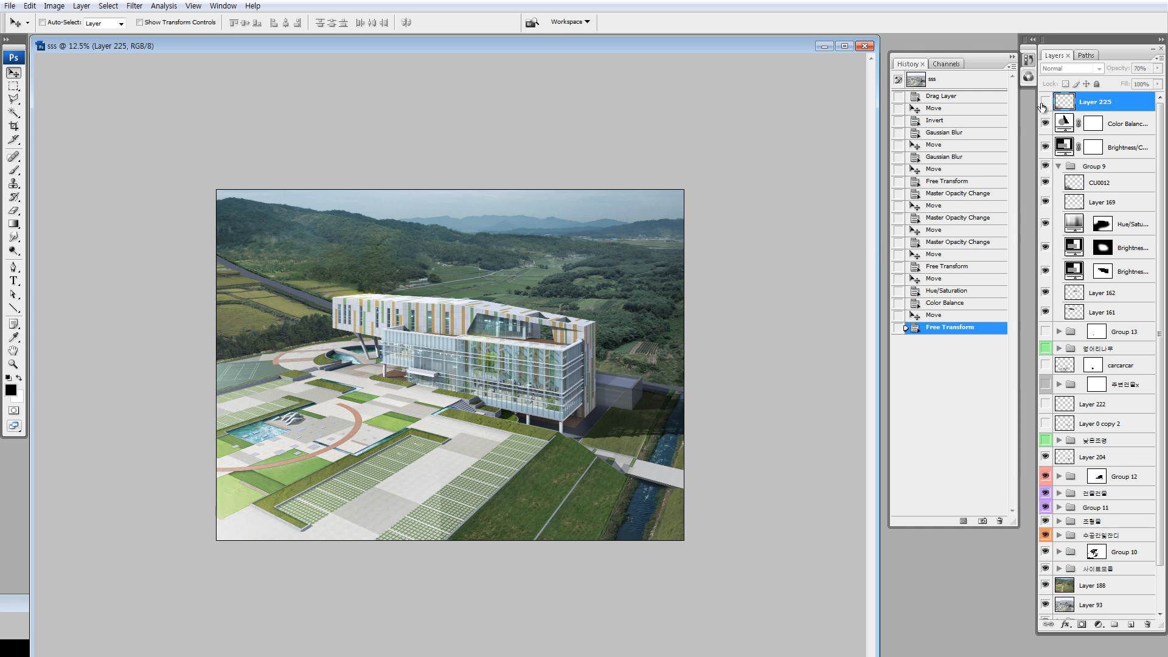
key(7)
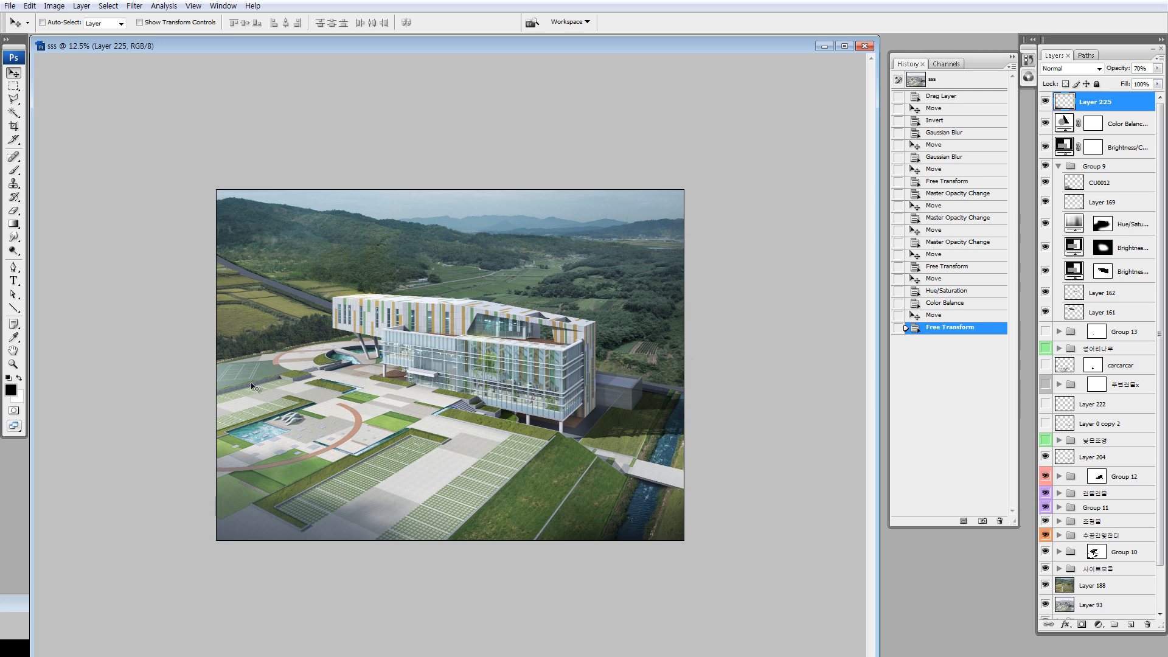
click(420, 446)
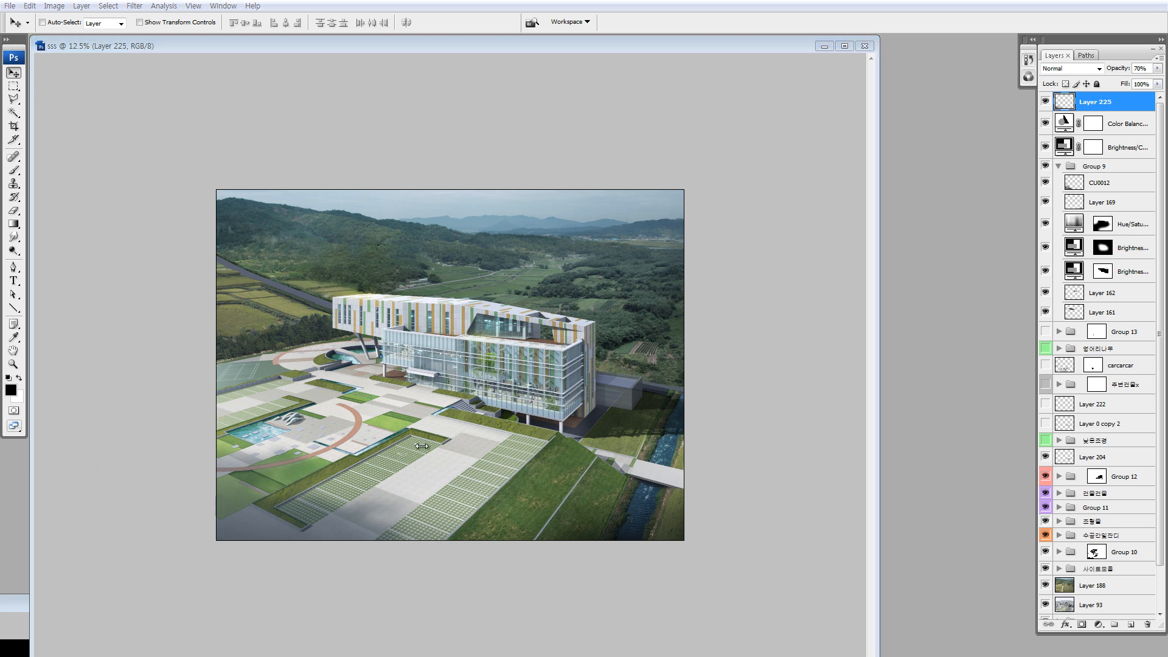
- Collapse Group 9 and hide every layer except Layer 93 to isolate the raw base rendering
click(1059, 167)
click(1063, 149)
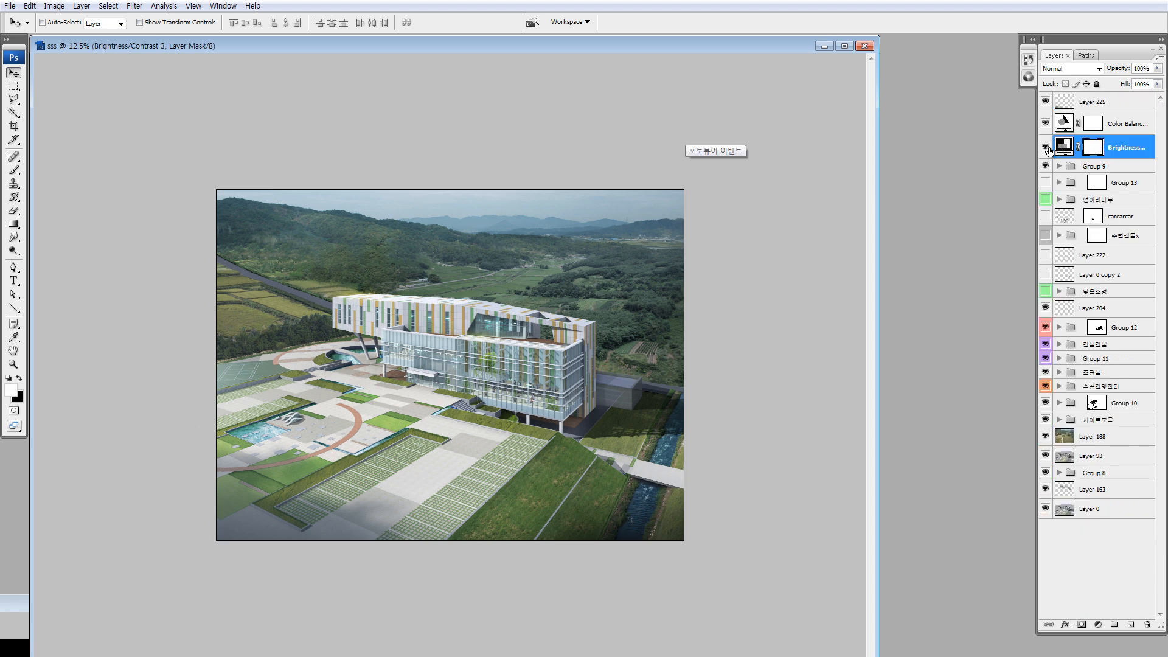
click(1060, 167)
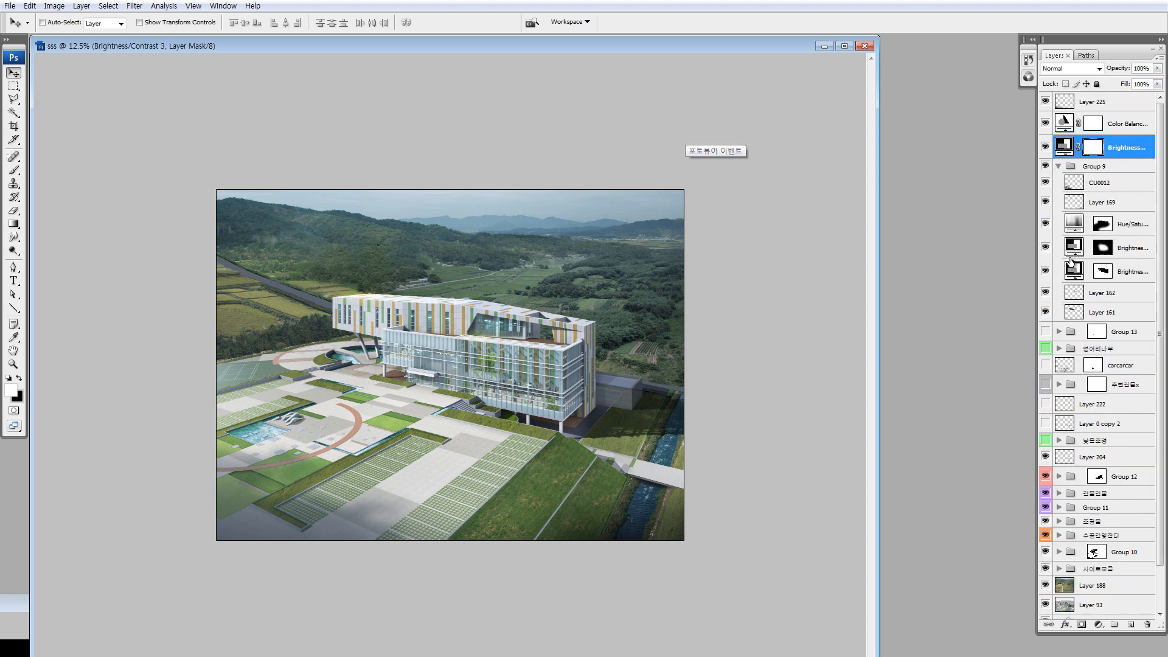
click(1058, 167)
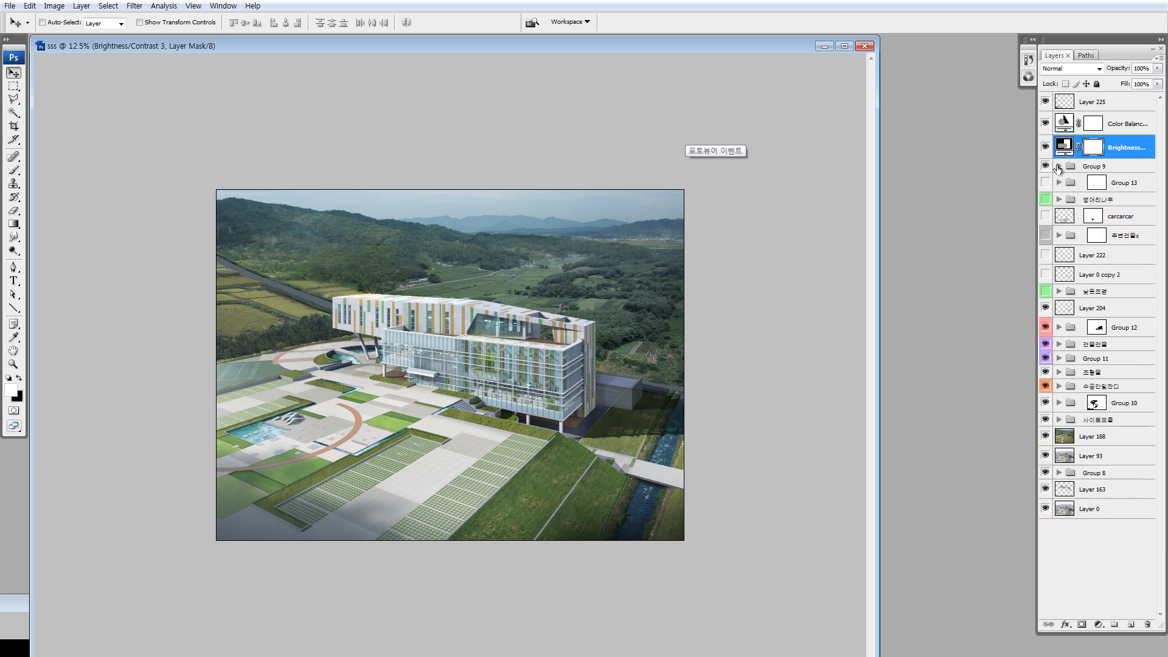
click(1080, 424)
click(1067, 460)
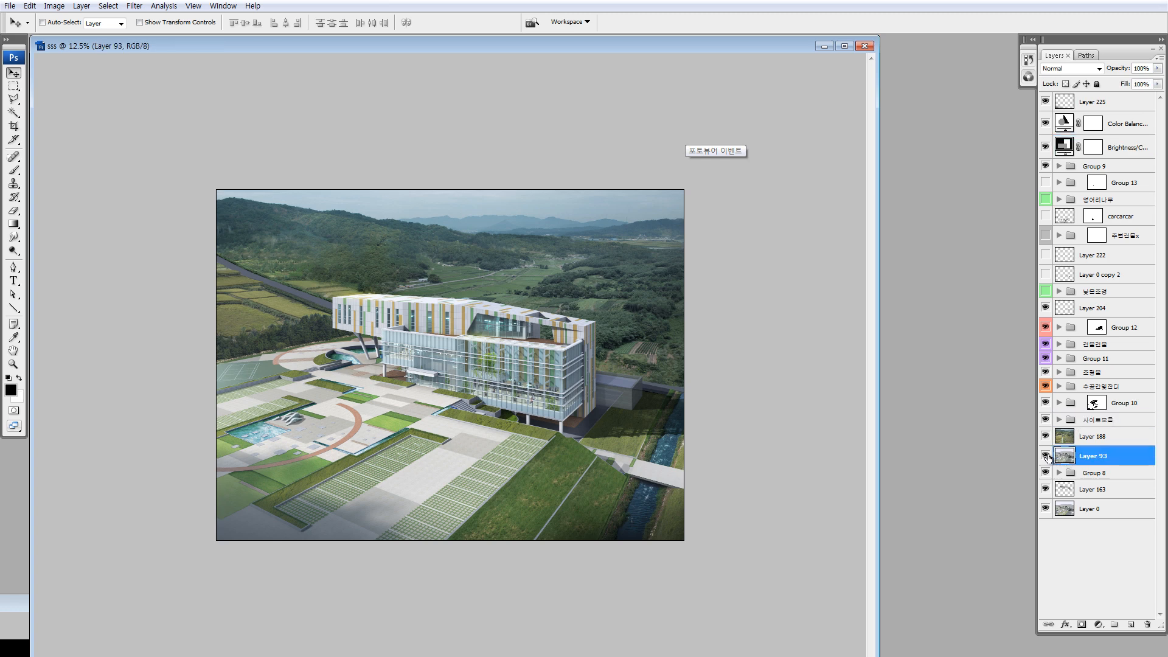
alt+click(1046, 456)
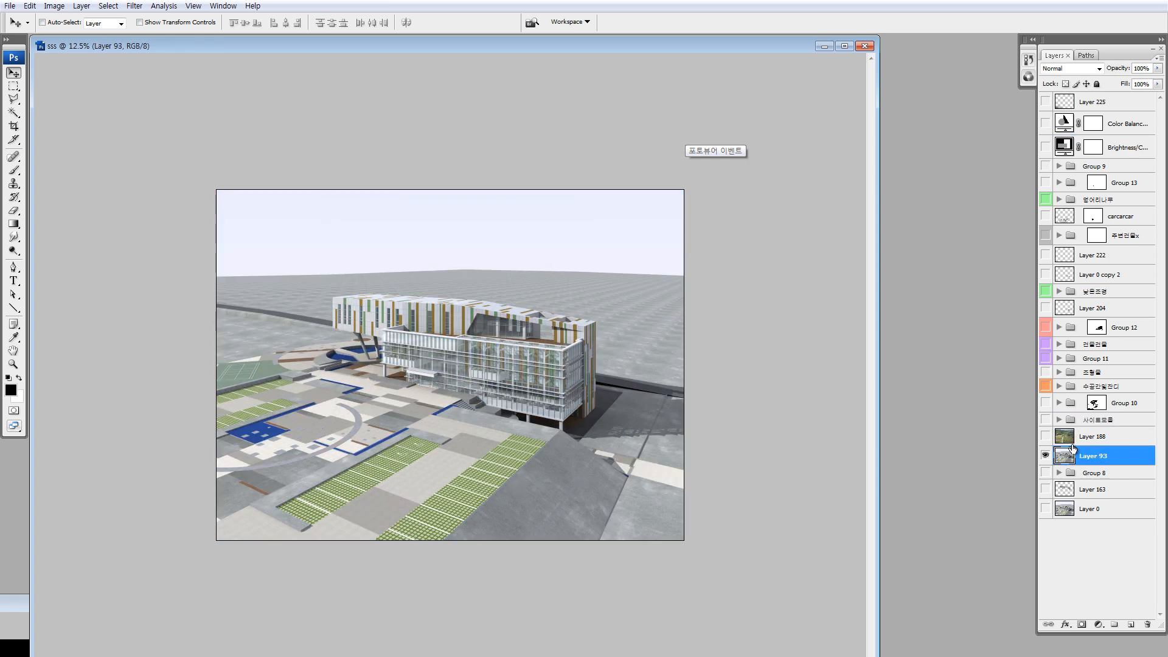
- Delete all layers and groups above Layer 93, along with Layer 163 and Layer 0 beneath Group 8
click(1073, 448)
shift+click(1064, 102)
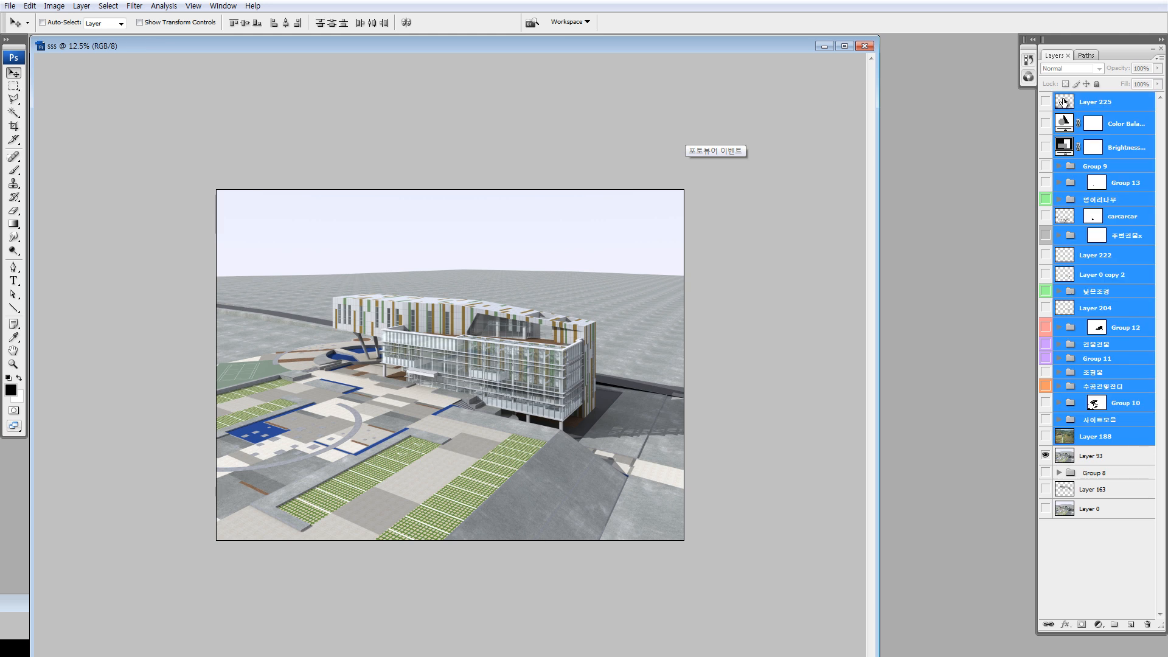
key(Delete)
click(1064, 135)
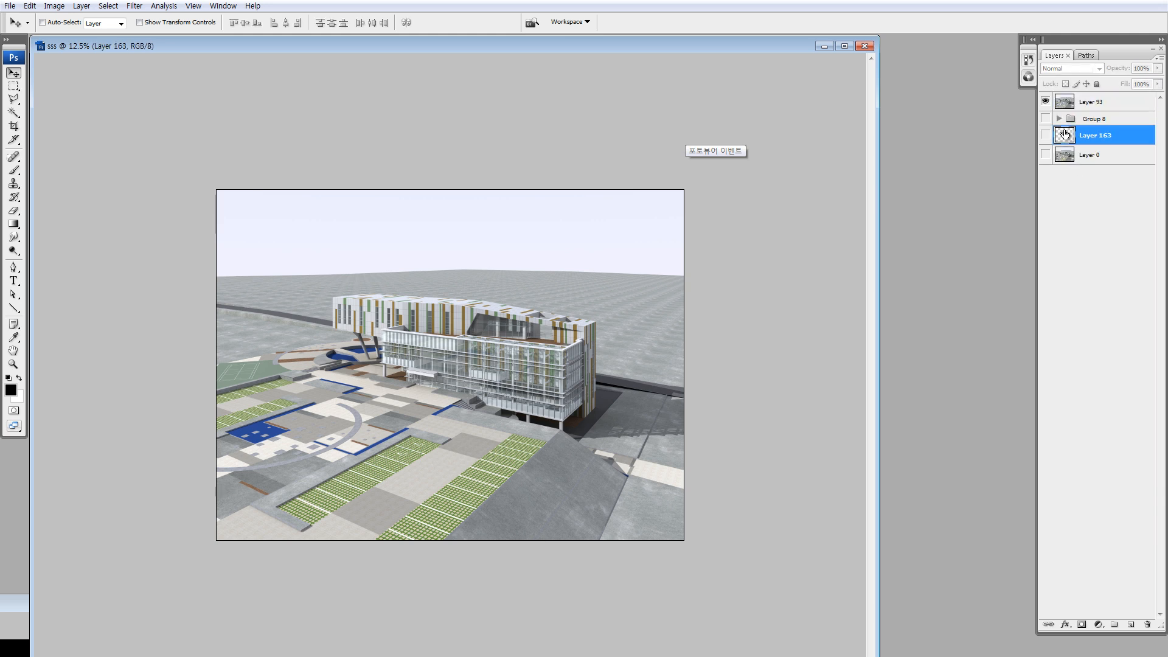
key(Delete)
key(Delete)
- Show and expand Group 8, and delete Layer 151, Layer 197 and Layer 198 from it
click(1046, 120)
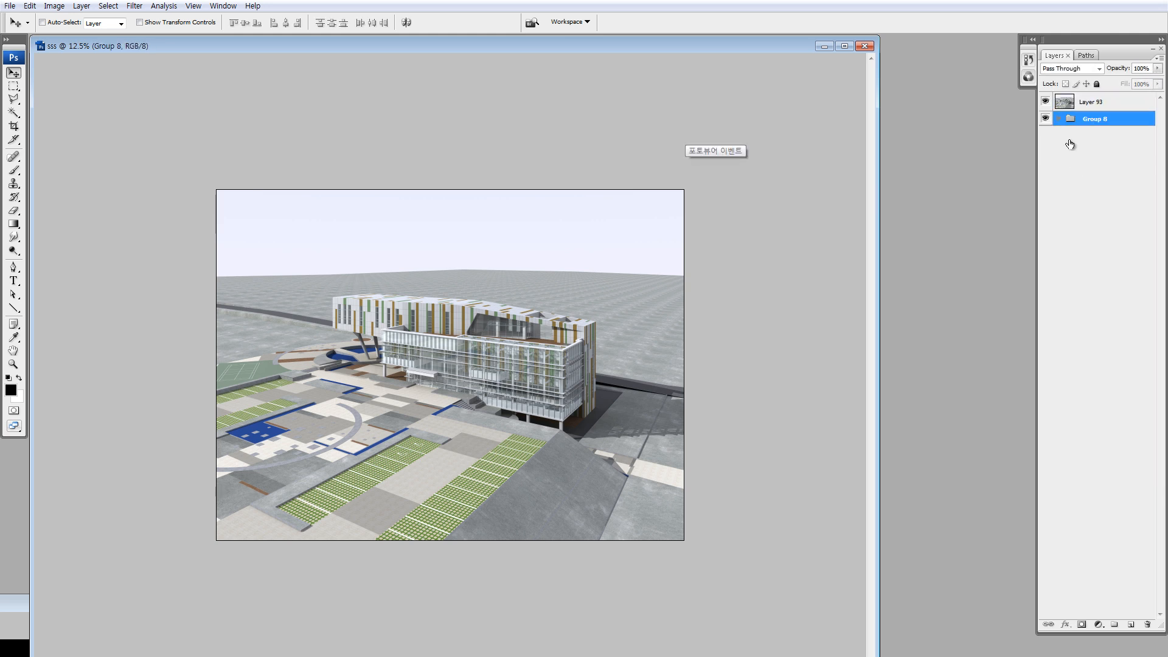
click(1059, 118)
click(1077, 138)
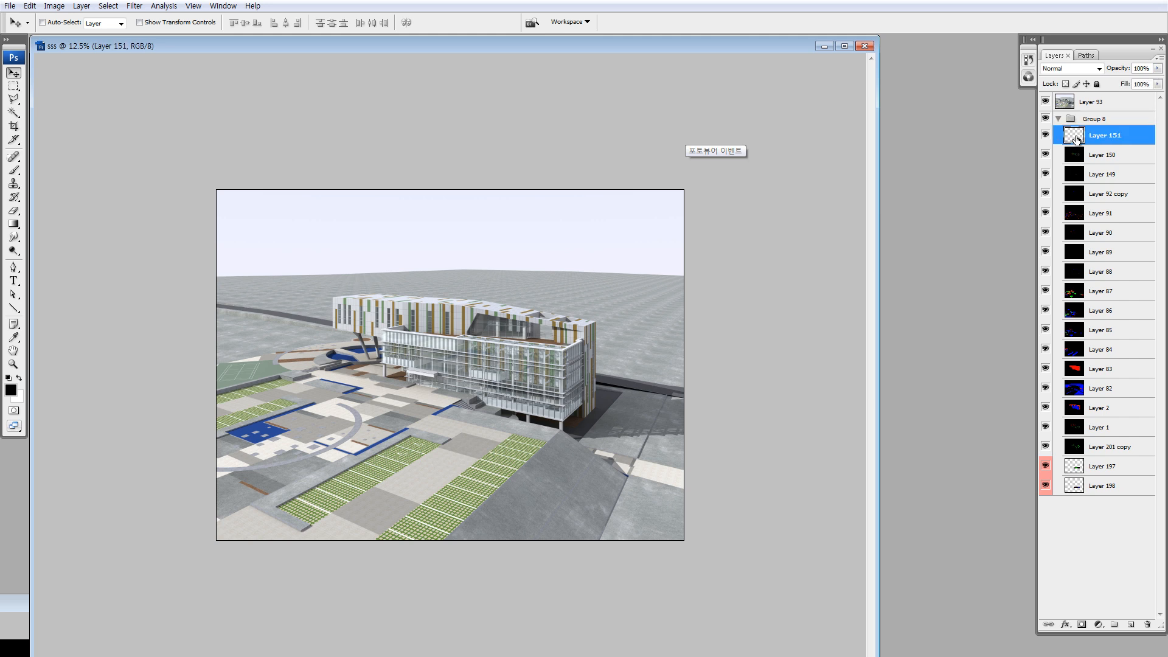
key(Delete)
click(1076, 453)
key(Delete)
key(Delete)
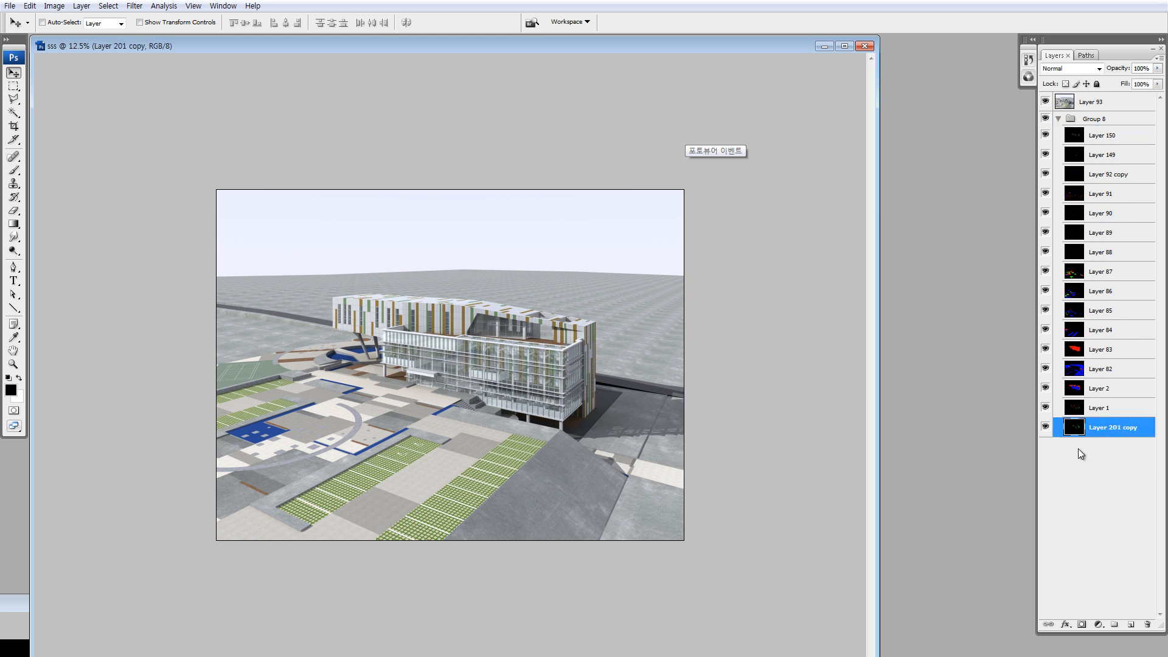
- Isolate Layer 201 copy and reveal the colour mask layers of Group 8 one by one up to Layer 150 to examine each
alt+click(1045, 428)
click(1045, 408)
click(1046, 388)
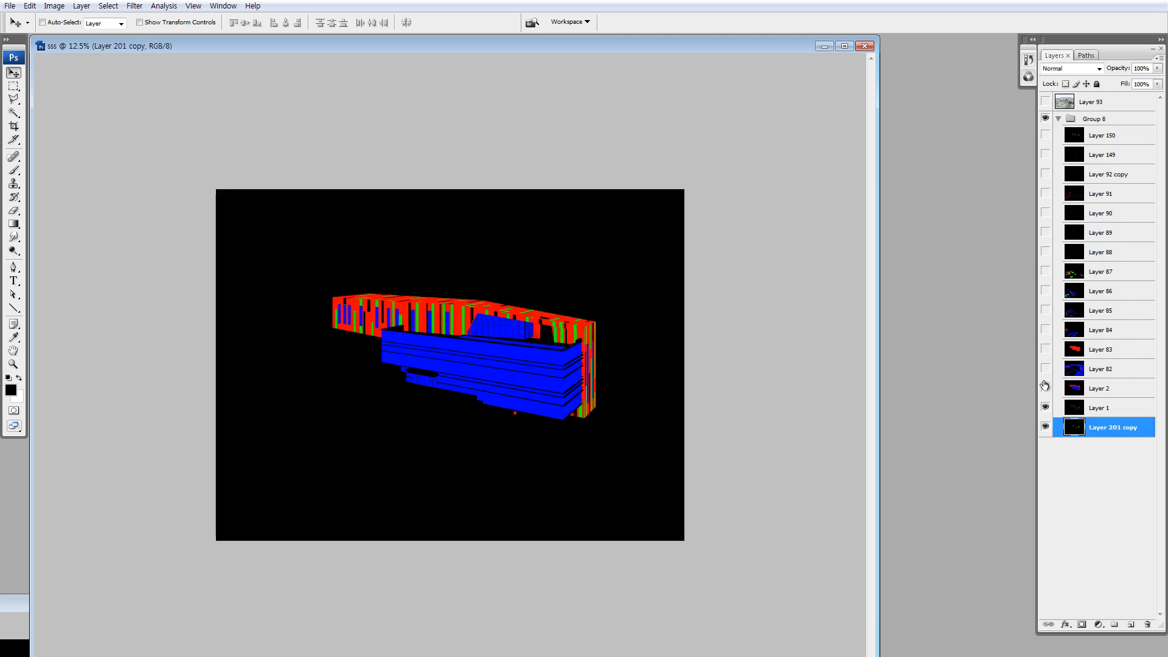
click(1045, 369)
click(1045, 350)
click(1045, 330)
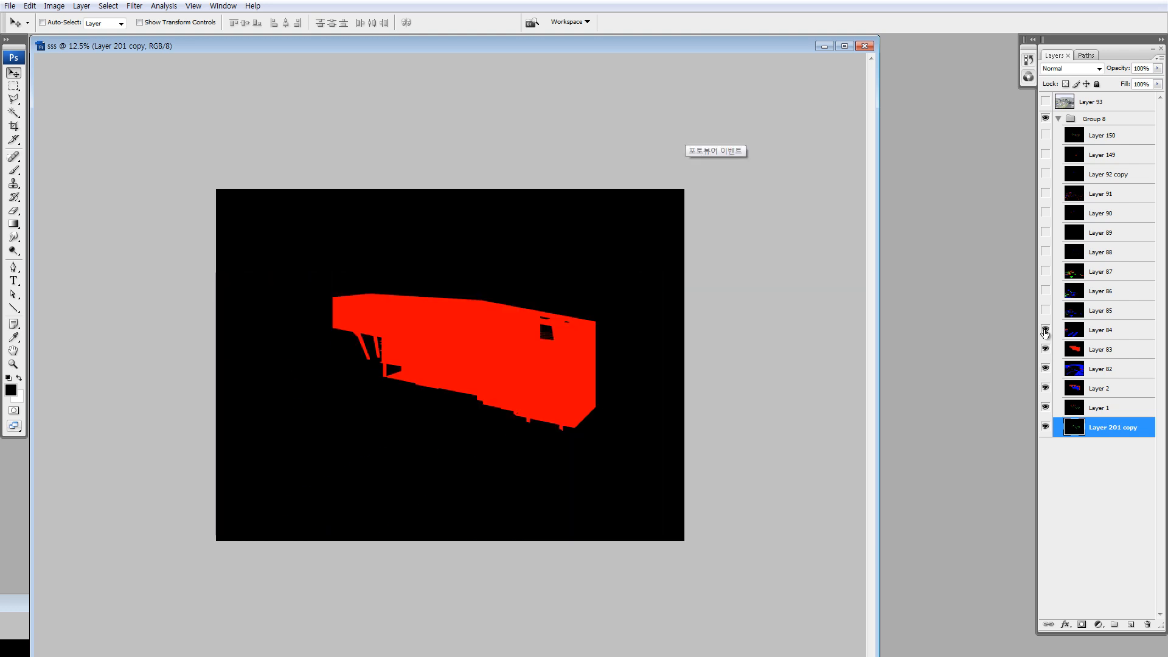
click(1046, 311)
click(1045, 291)
click(1046, 271)
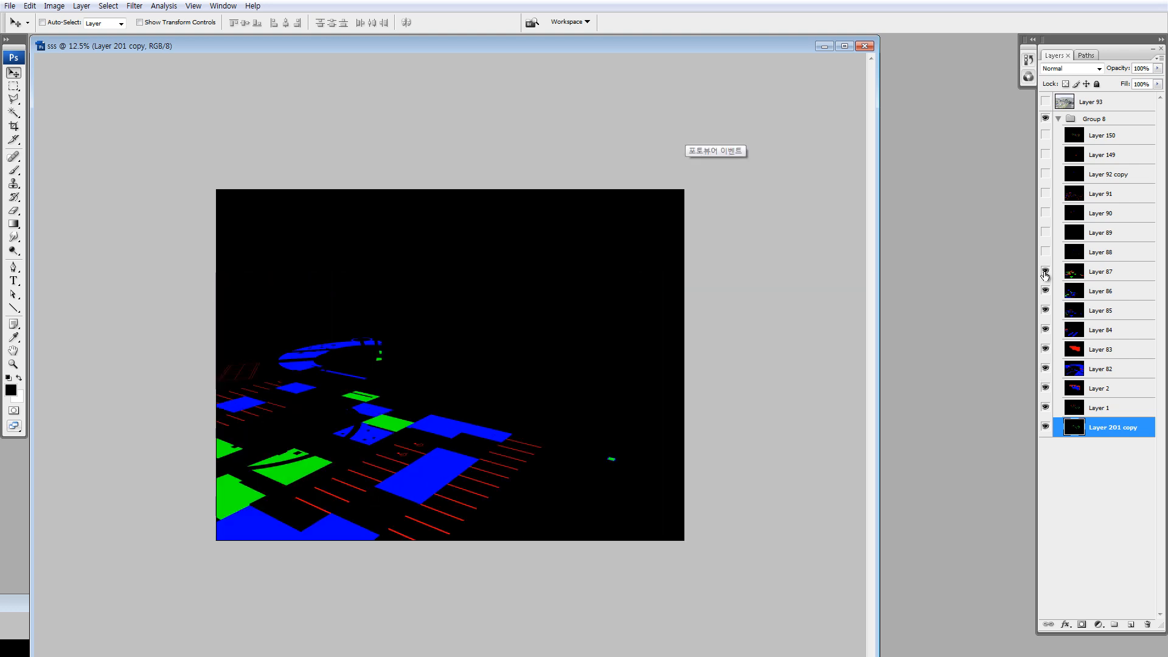
click(1045, 252)
click(1045, 232)
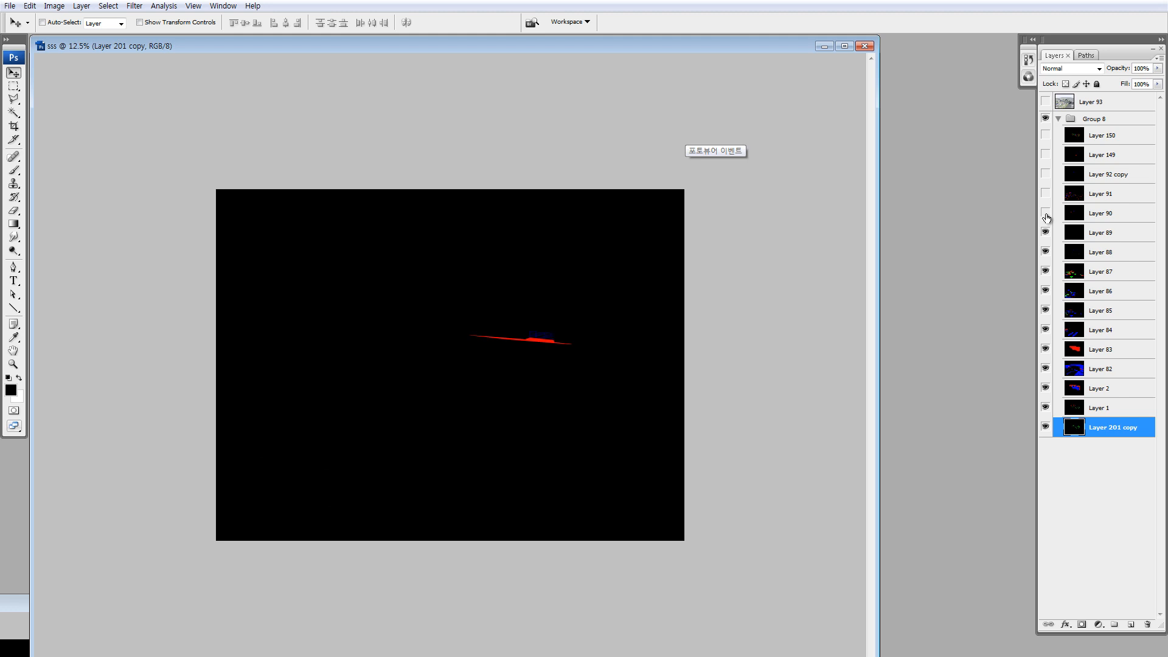
click(1045, 213)
click(1045, 193)
click(1046, 174)
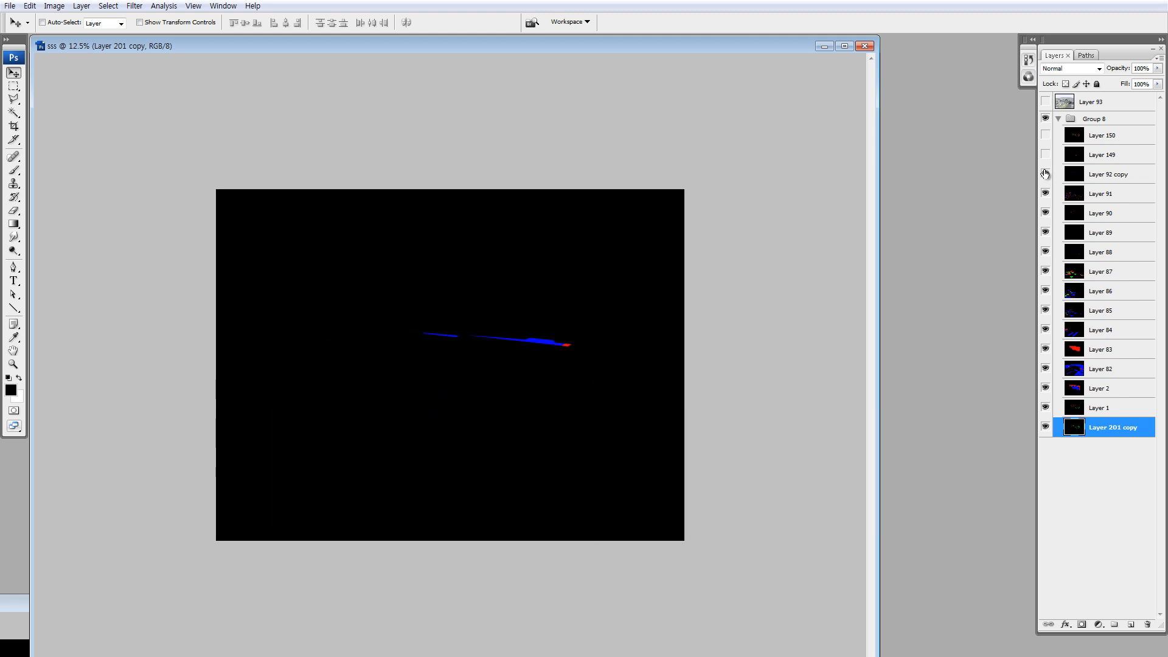
click(1045, 155)
click(1046, 135)
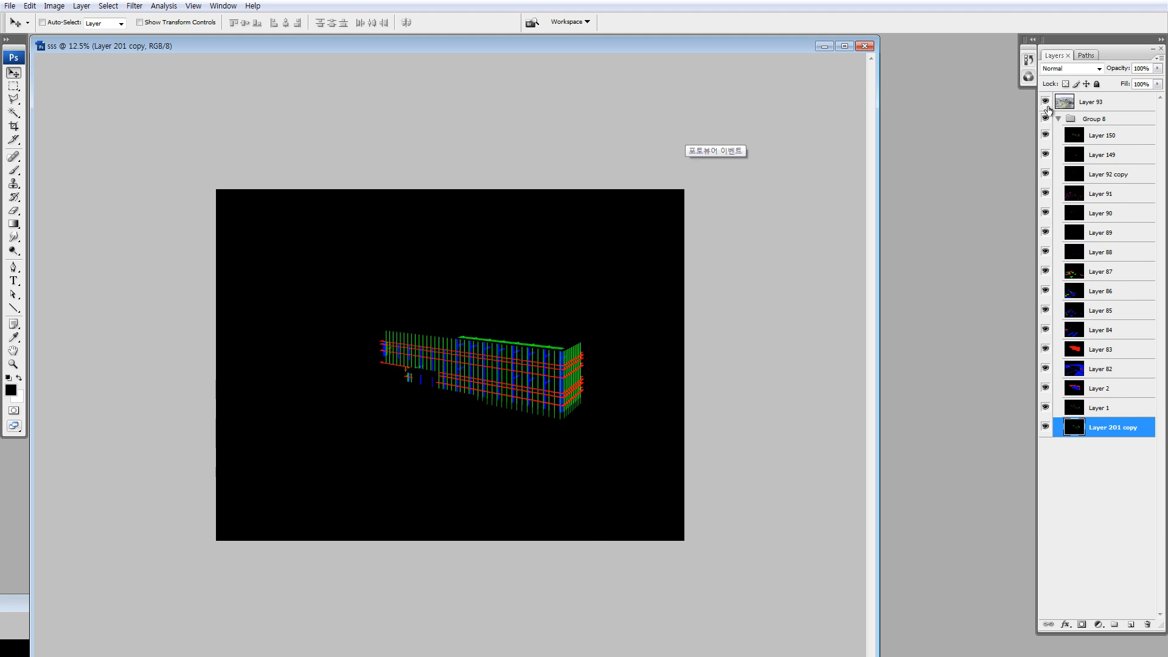
- Collapse Group 8, select Layer 93 and examine the plaza's paving textures up close and in the full rendering
click(1059, 120)
click(1065, 105)
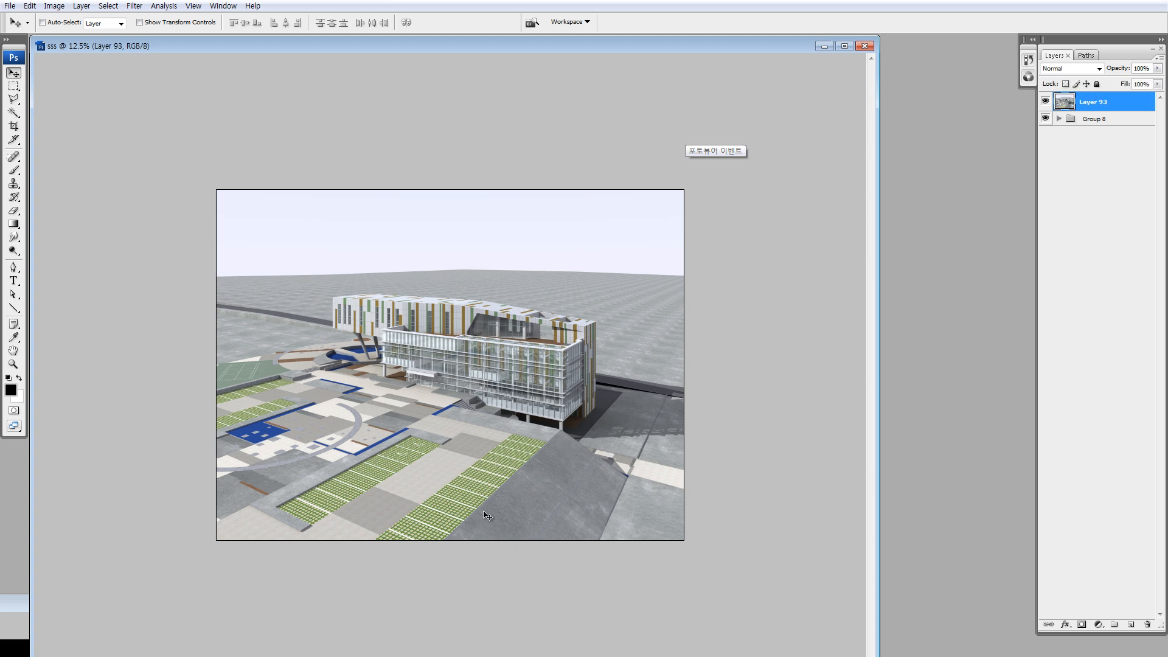
key(z)
click(415, 468)
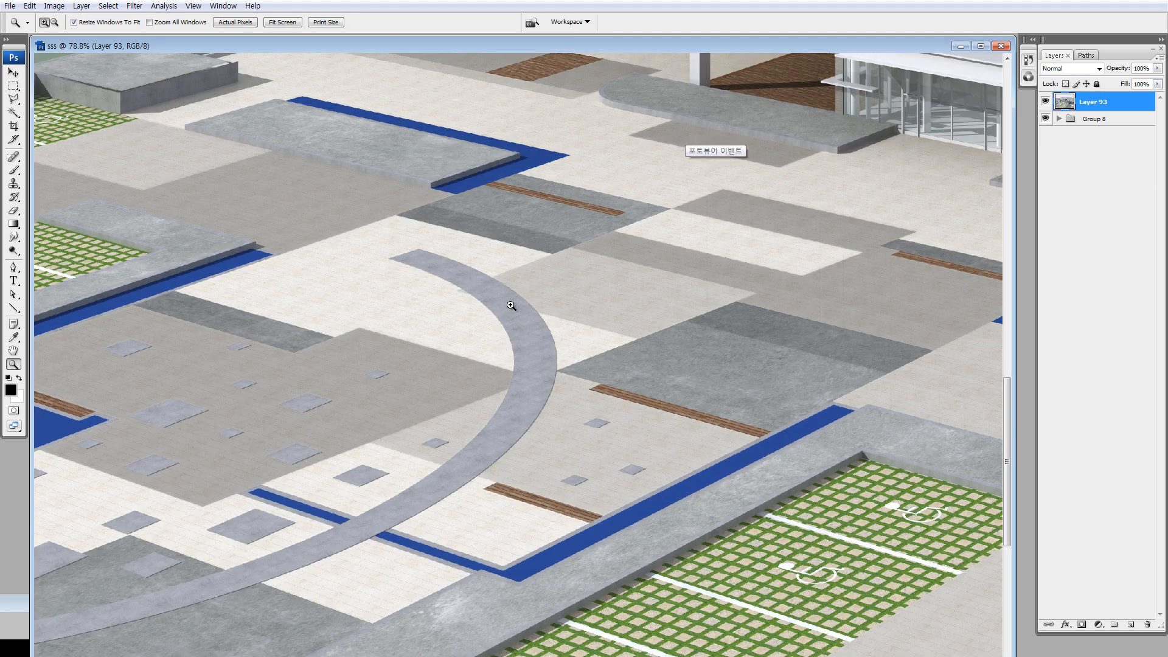
drag(511, 306, 682, 426)
drag(654, 378, 408, 558)
drag(728, 302, 485, 504)
drag(616, 360, 440, 474)
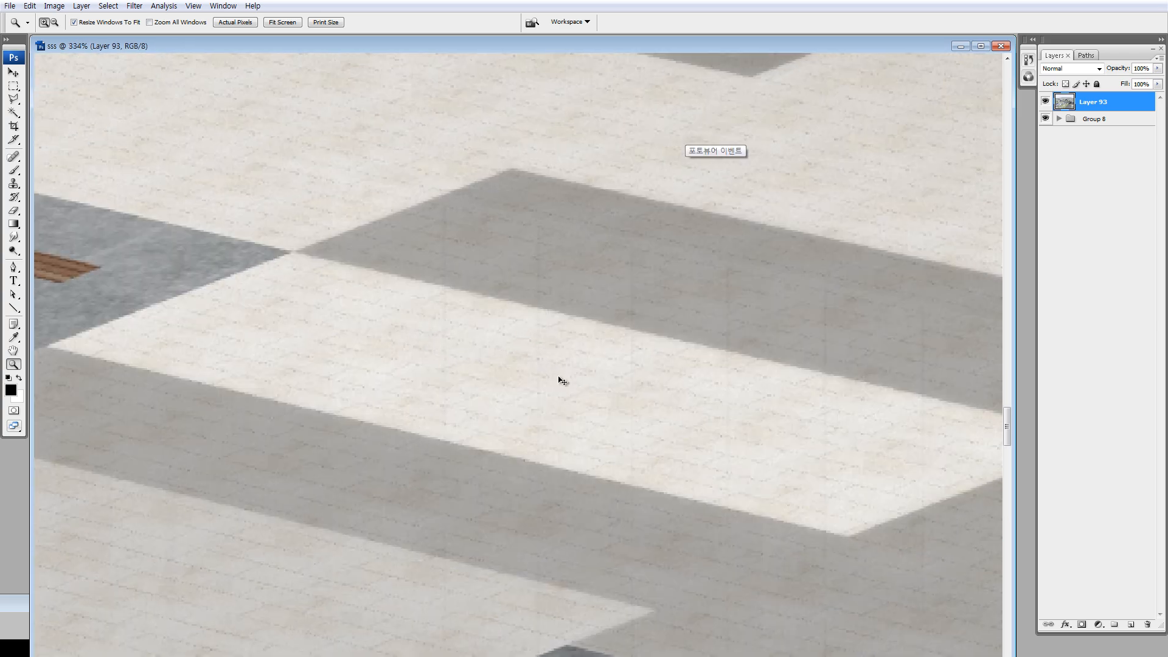
alt+click(563, 381)
alt+click(565, 381)
alt+click(566, 381)
alt+click(570, 381)
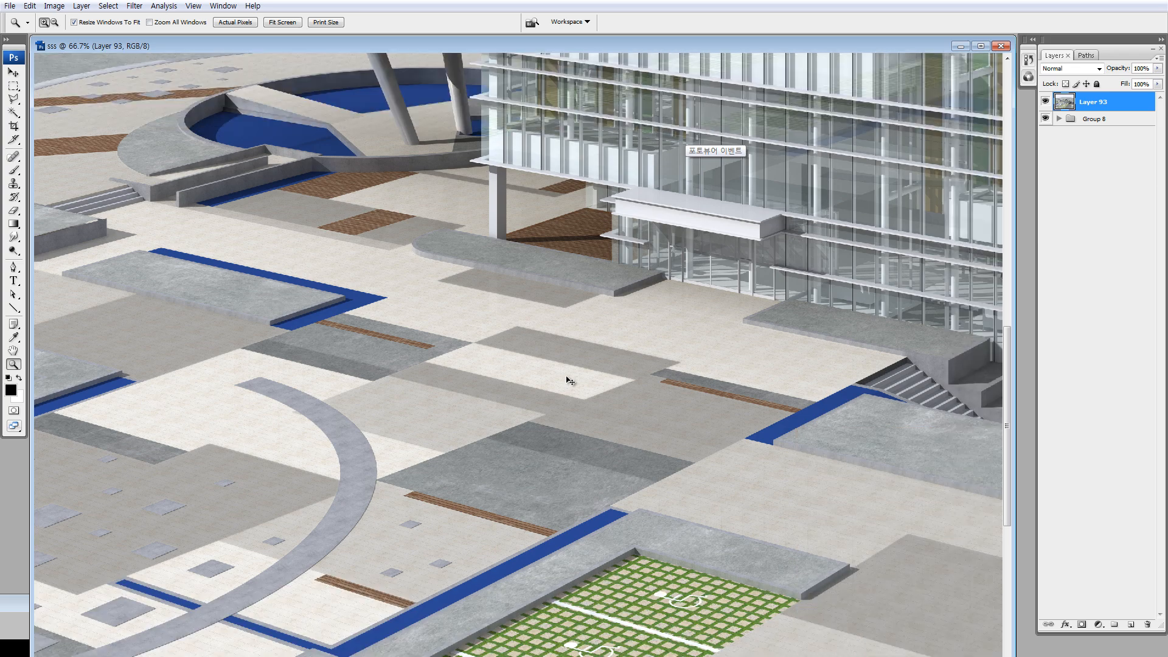
alt+click(571, 380)
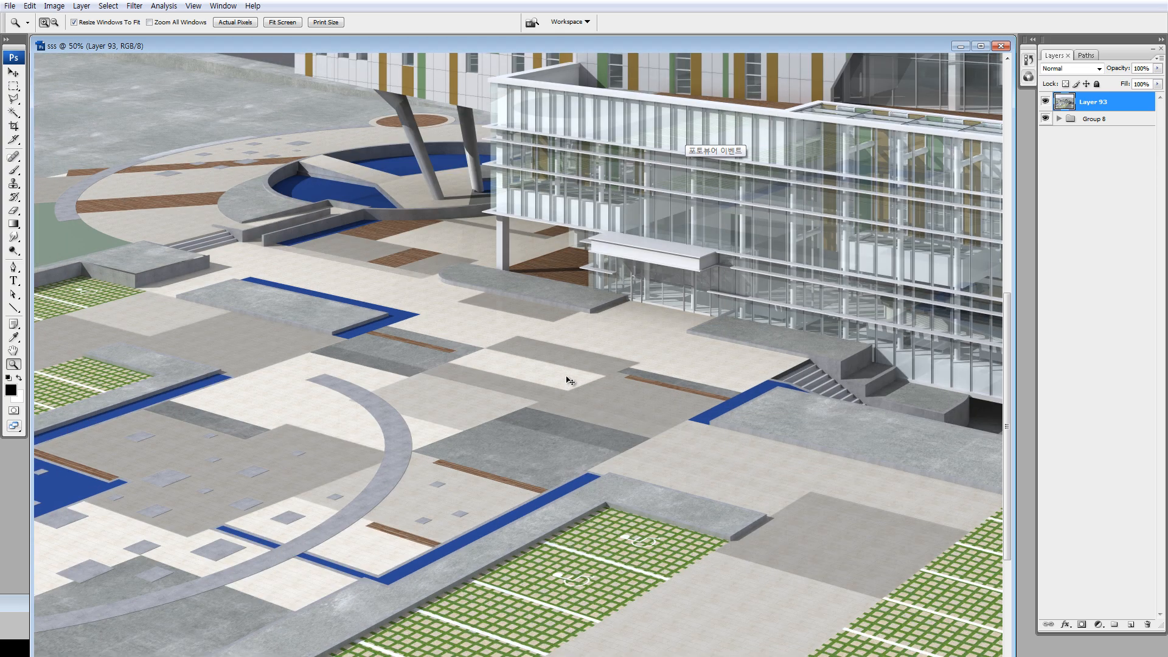
alt+click(570, 381)
alt+click(570, 381)
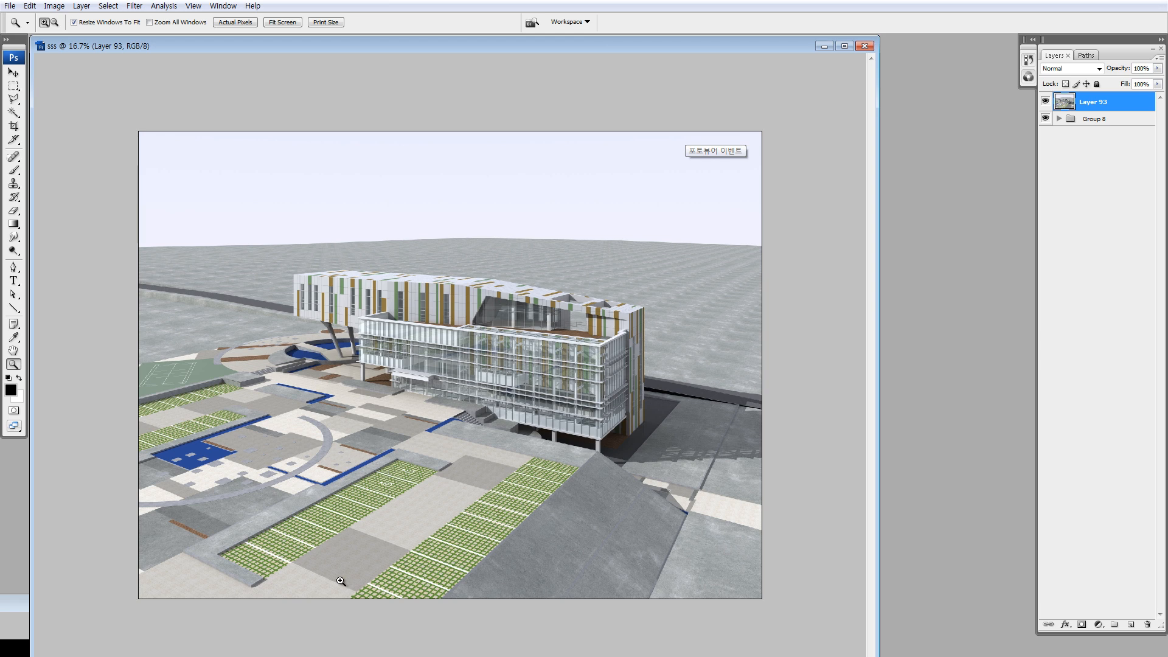
- Revert to the sss history snapshot, show its hidden layers and examine the red curved paving in the finished image
click(1027, 66)
click(919, 79)
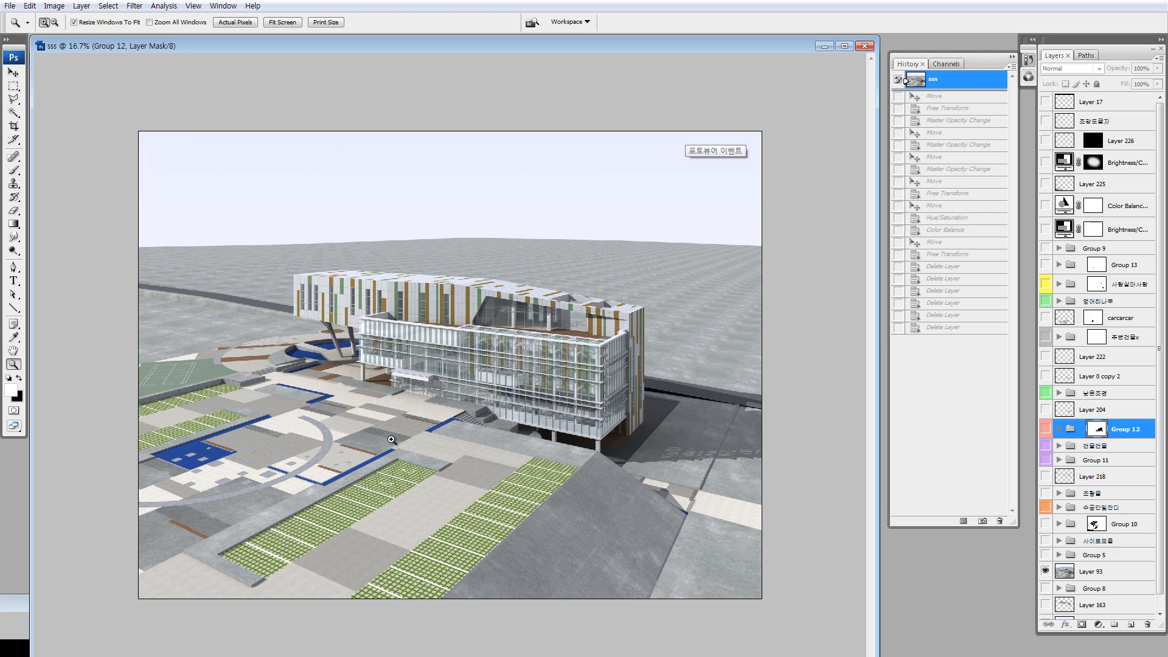
drag(1056, 109, 1044, 608)
drag(284, 458, 320, 494)
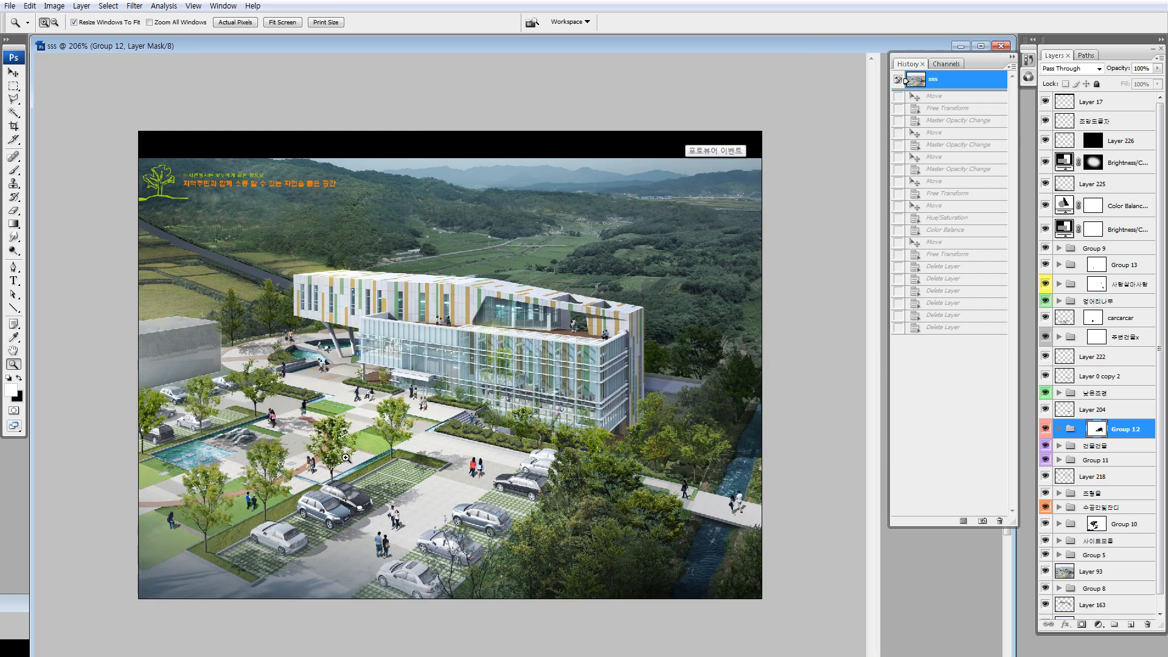
click(656, 397)
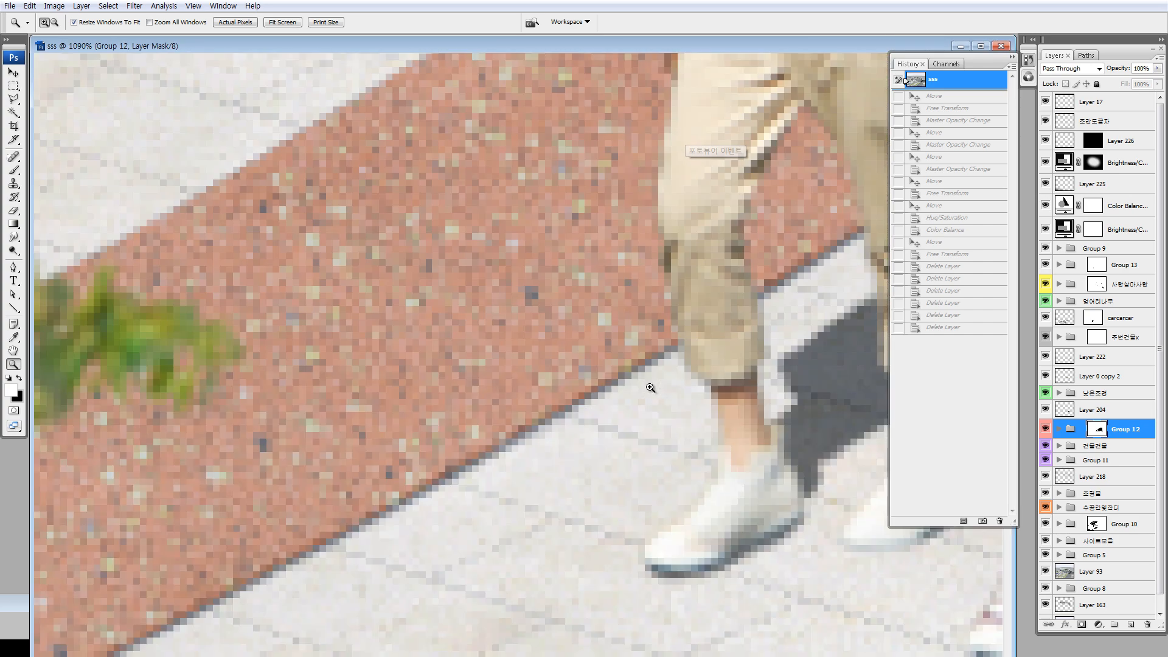
key(ctrl+0)
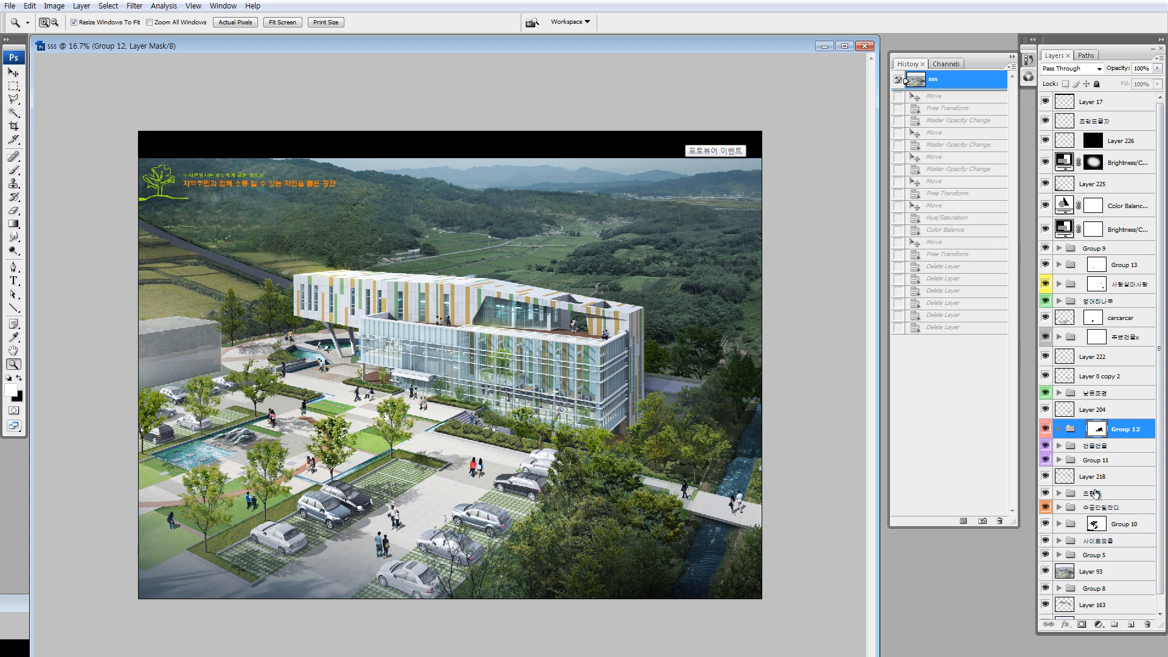
- Select Layer 93 and undo the return to the sss snapshot
scroll(1095, 493, down, 1)
click(1076, 557)
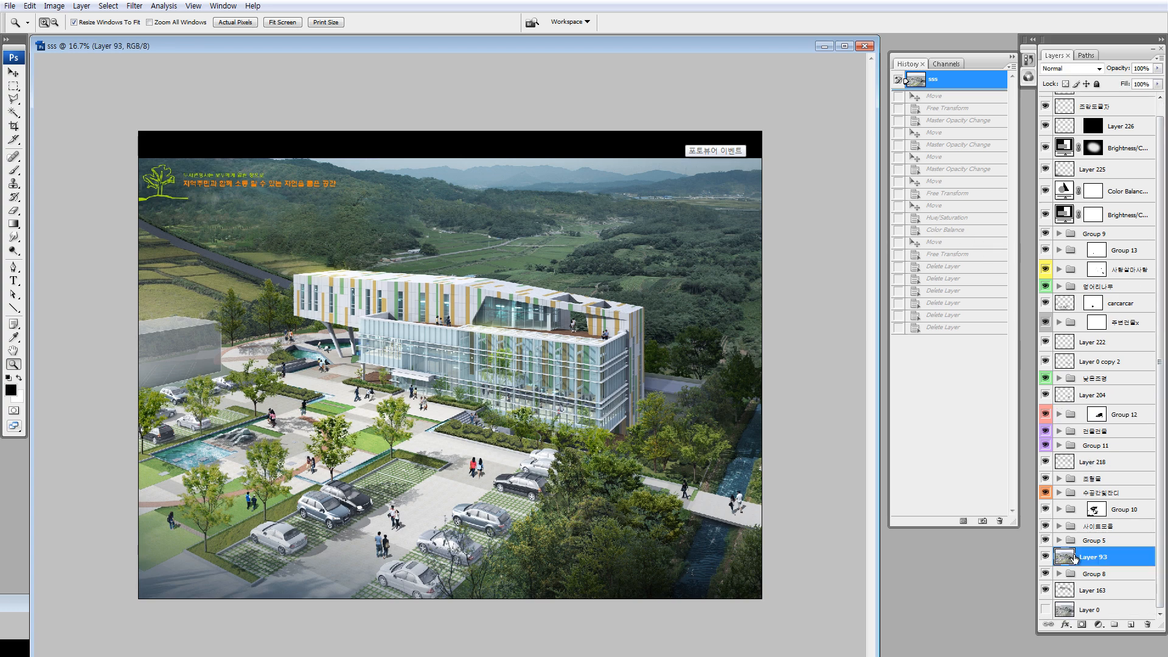
key(ctrl+z)
- Expand Group 8 and examine the plaza, water features and parking areas of the base rendering in Layer 93
click(1060, 119)
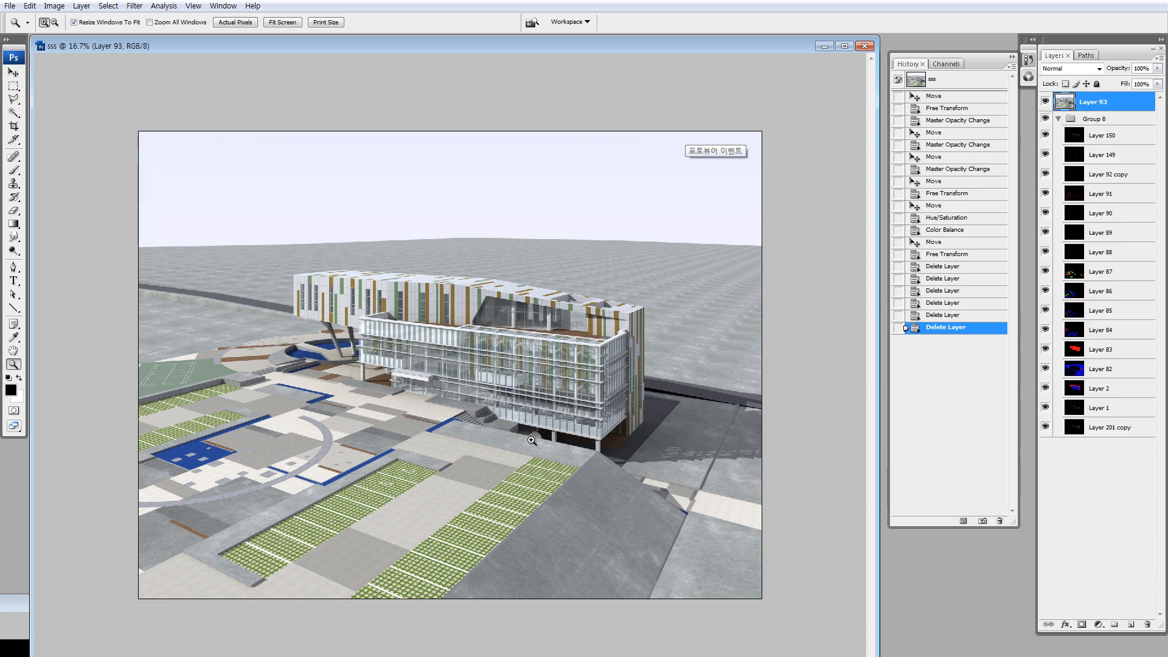
click(527, 539)
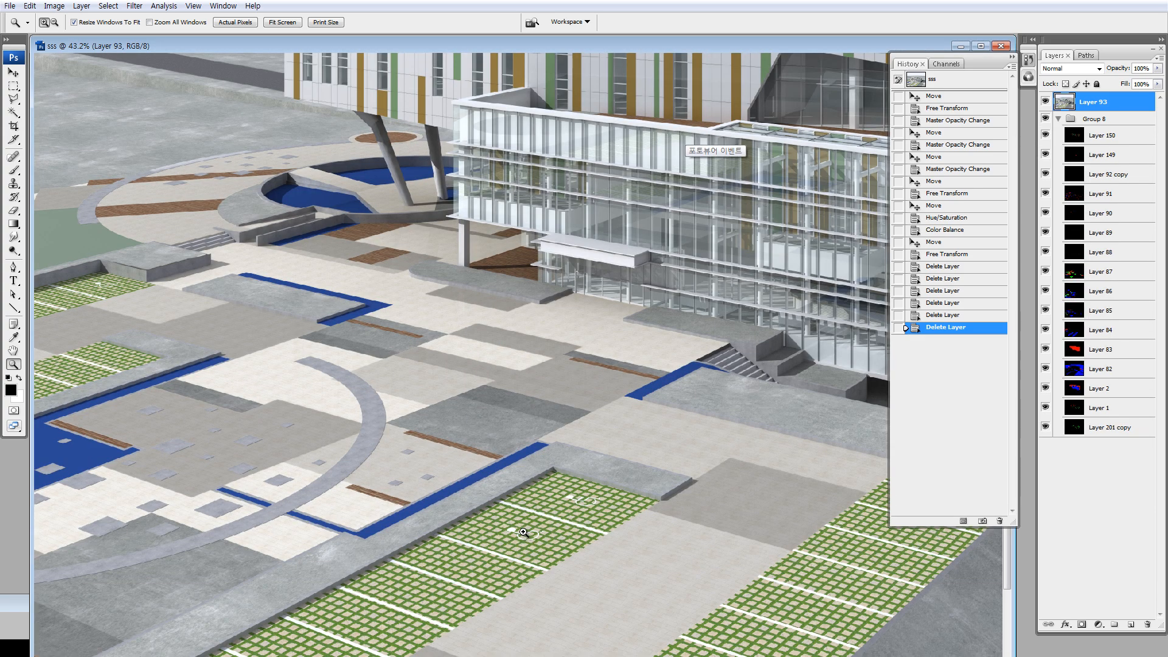
drag(377, 337, 466, 426)
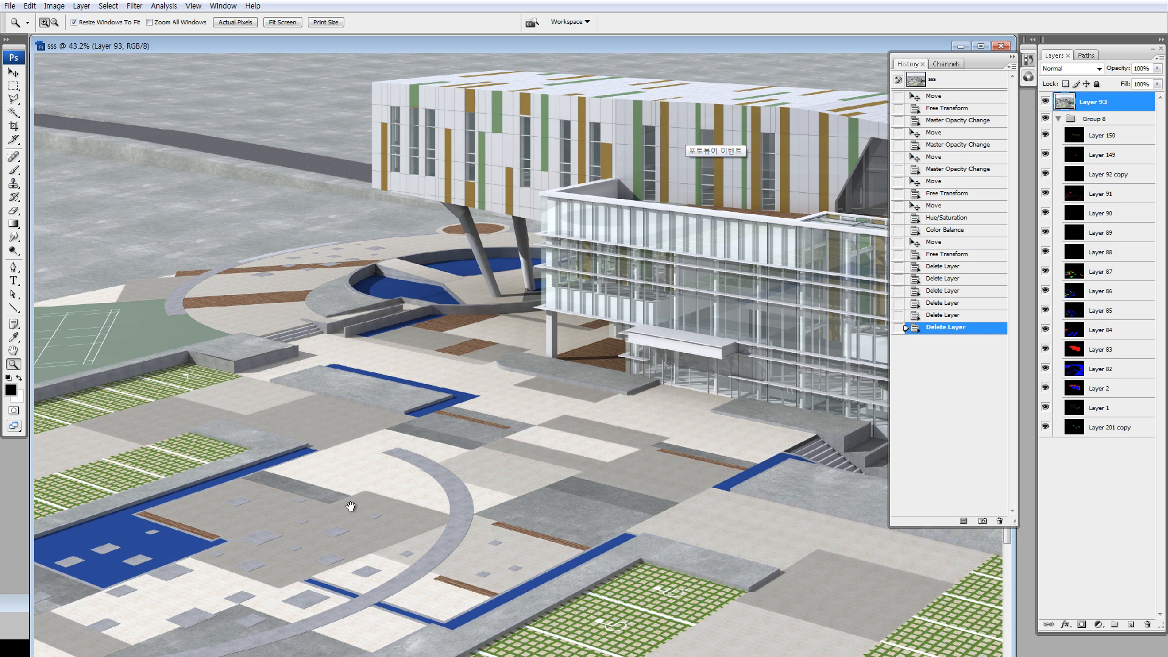
drag(351, 507, 415, 422)
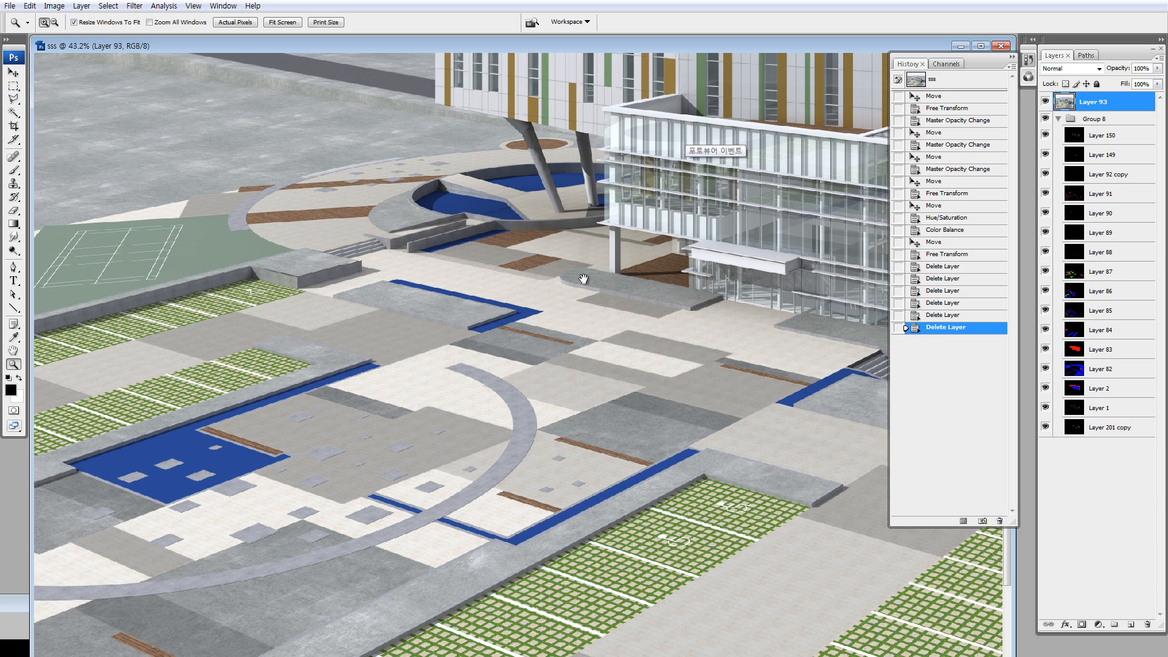
key(ctrl+minus)
key(ctrl+minus)
key(ctrl+minus)
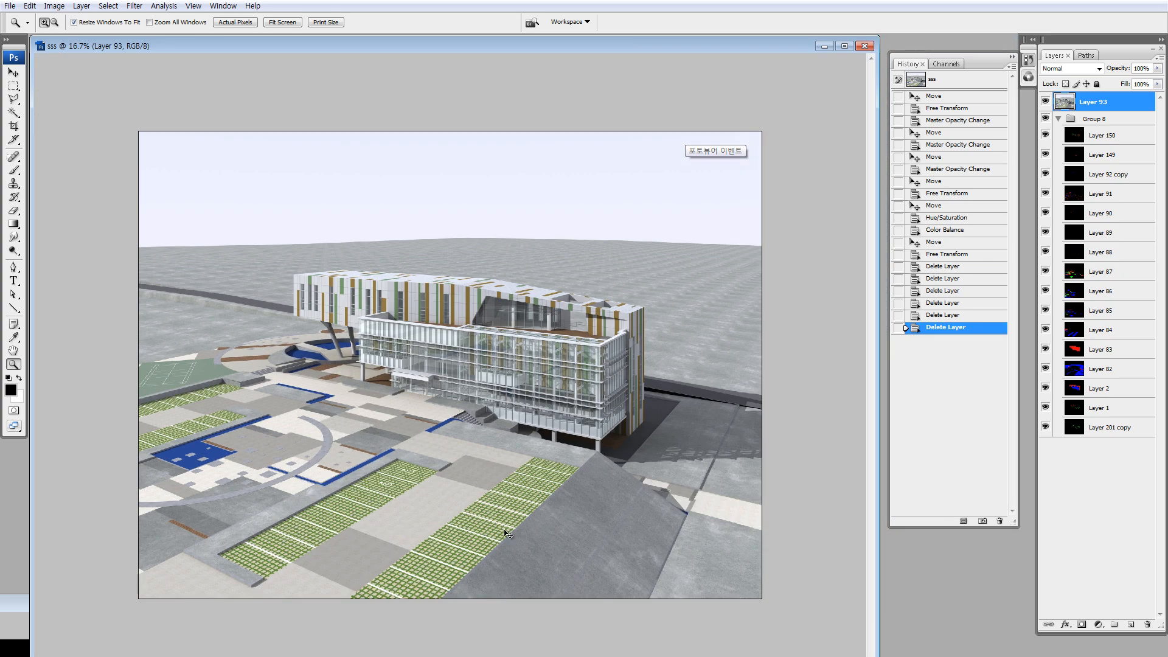
- View Layer 1's colour mask on its own, make all the layers visible again and collapse Group 8
key(ctrl+plus)
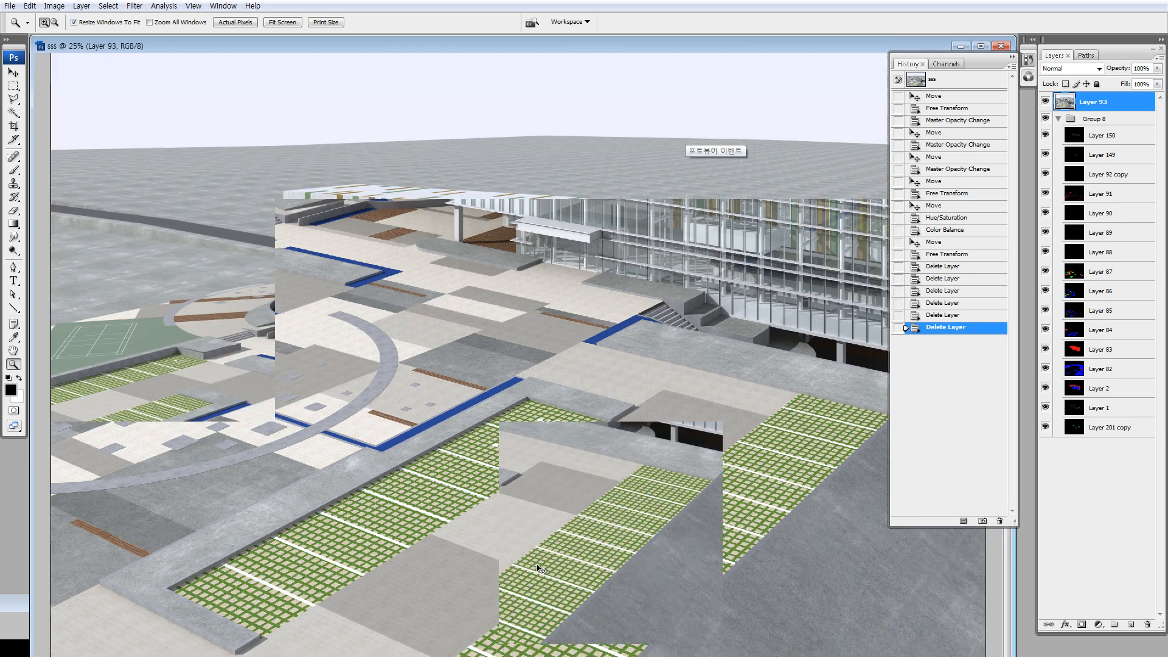
key(ctrl+minus)
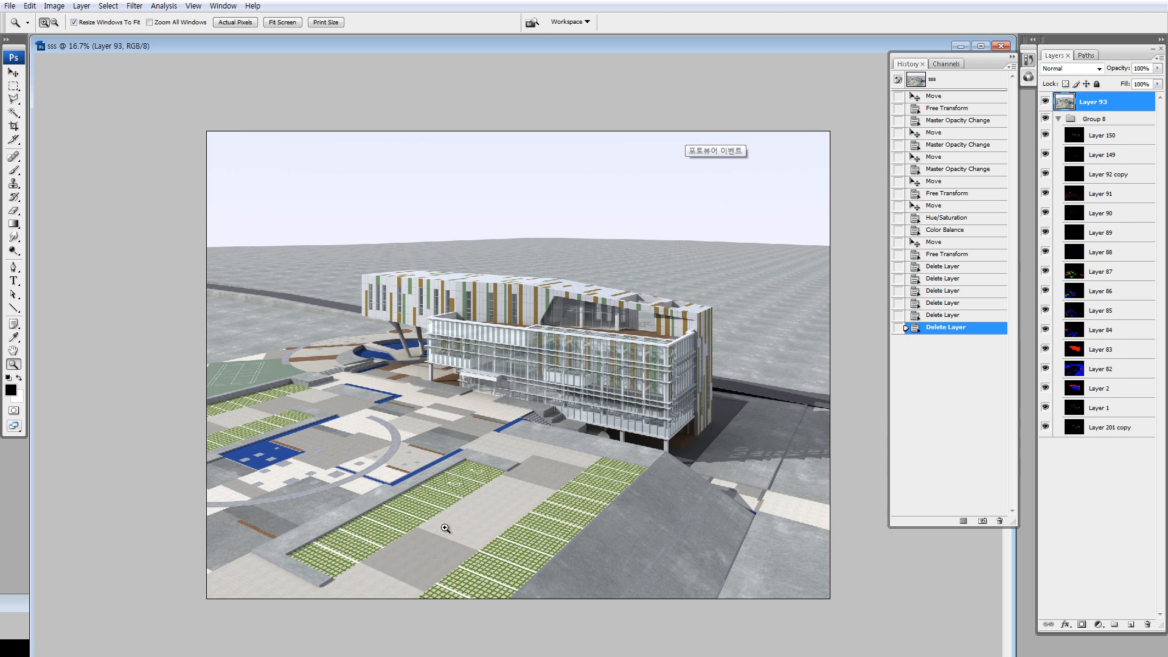
key(v)
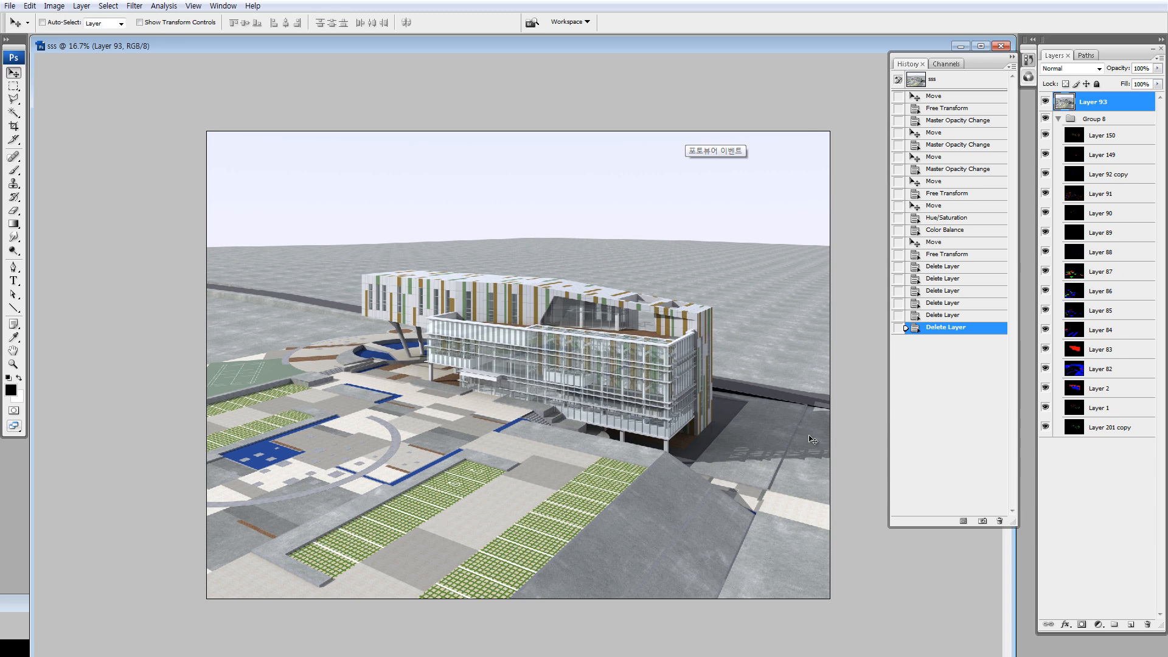
alt+click(1045, 407)
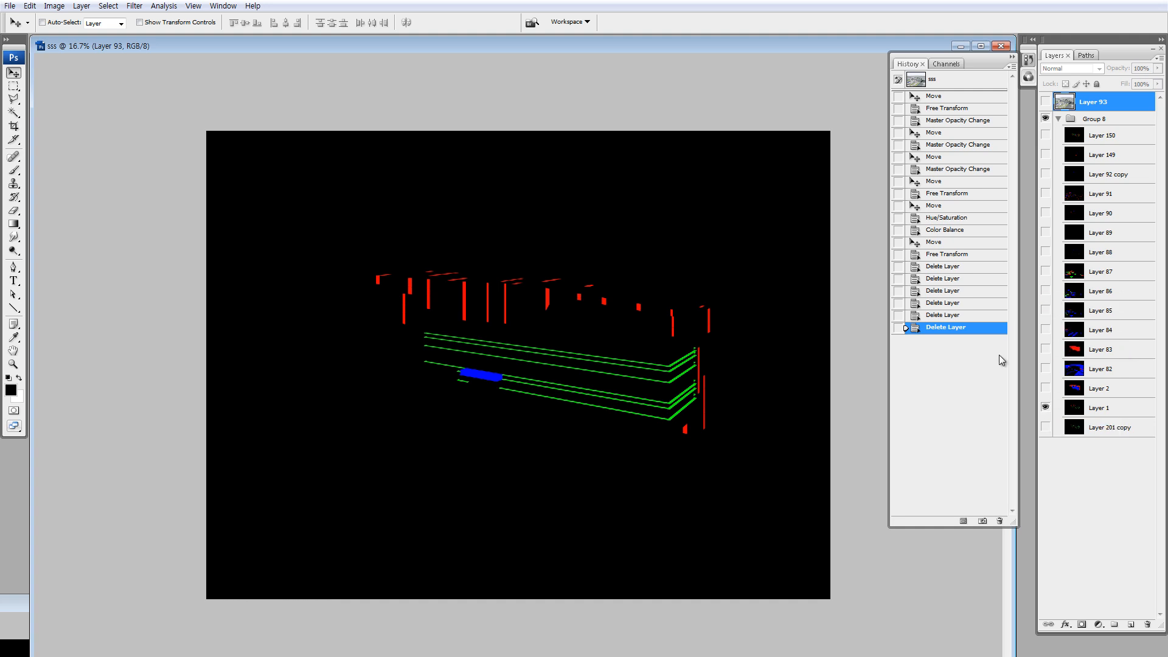
click(1046, 102)
drag(1045, 115, 1051, 271)
click(1058, 119)
key(z)
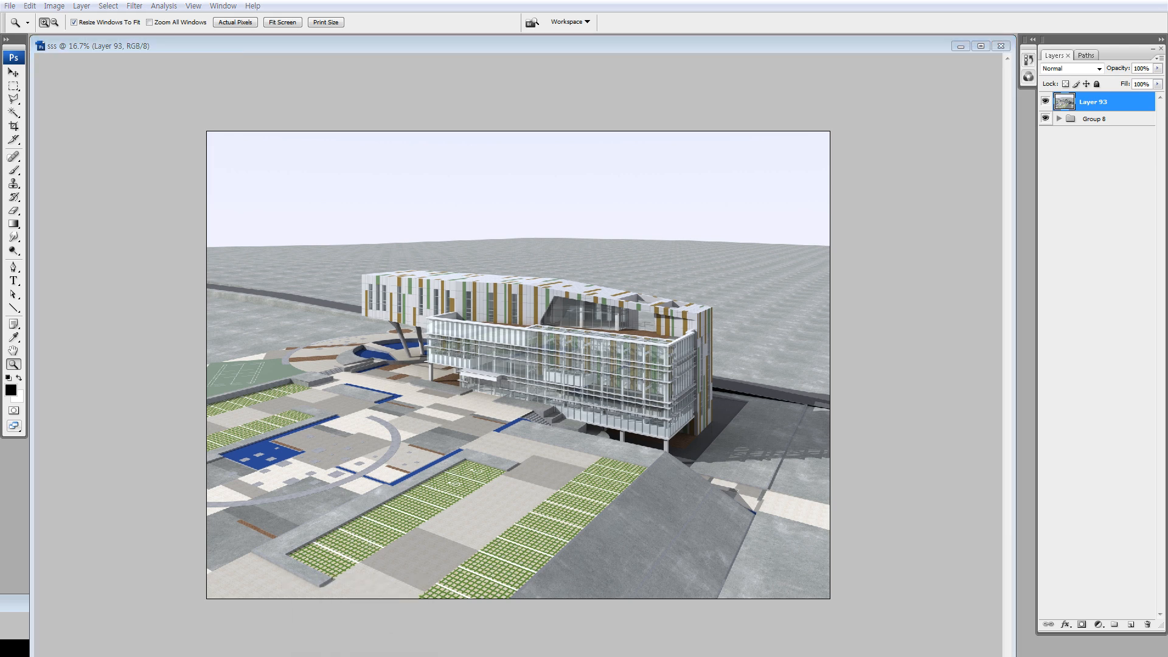
- Switch to the browser, open YouTube and search for 채널이란
click(403, 68)
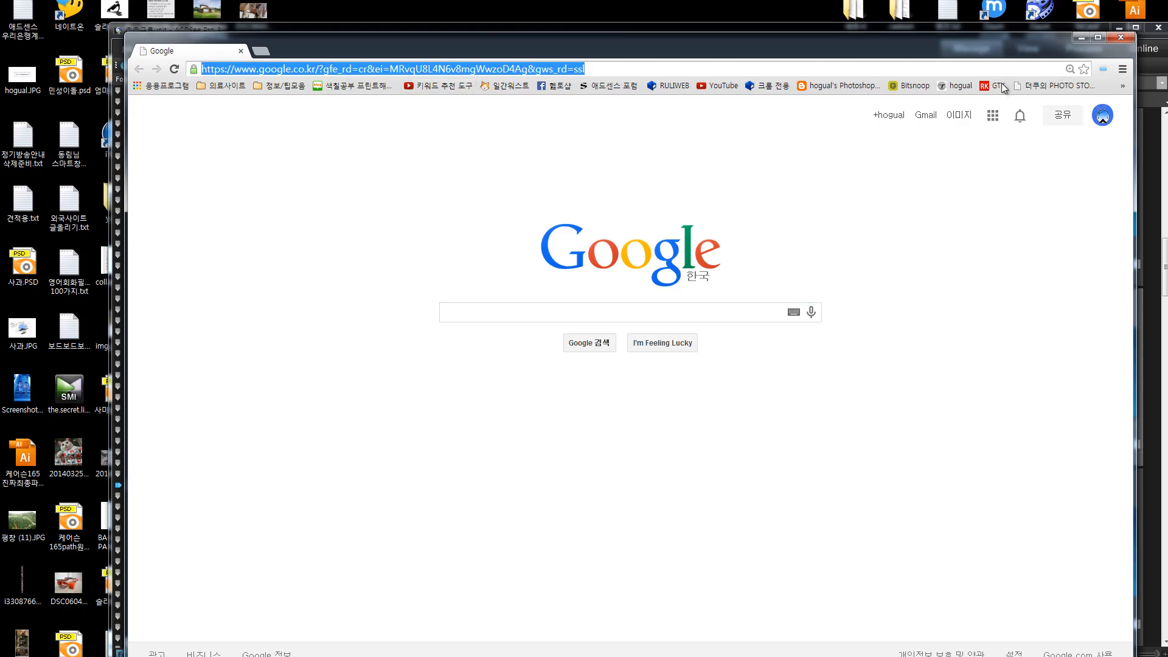
click(721, 85)
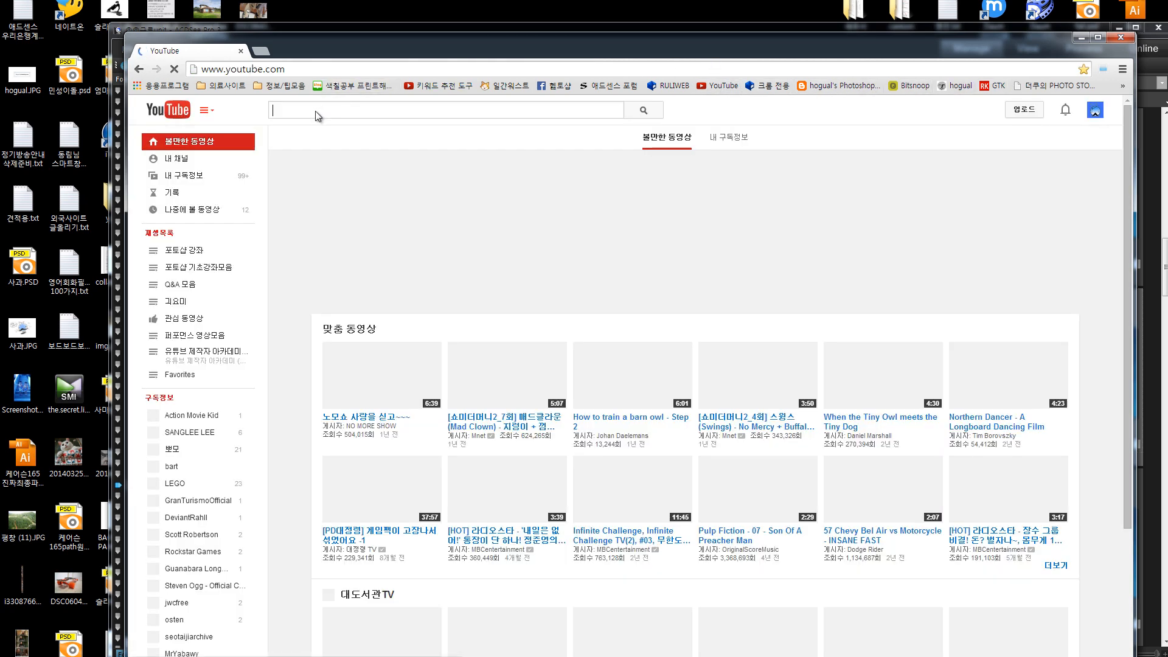
text(c)
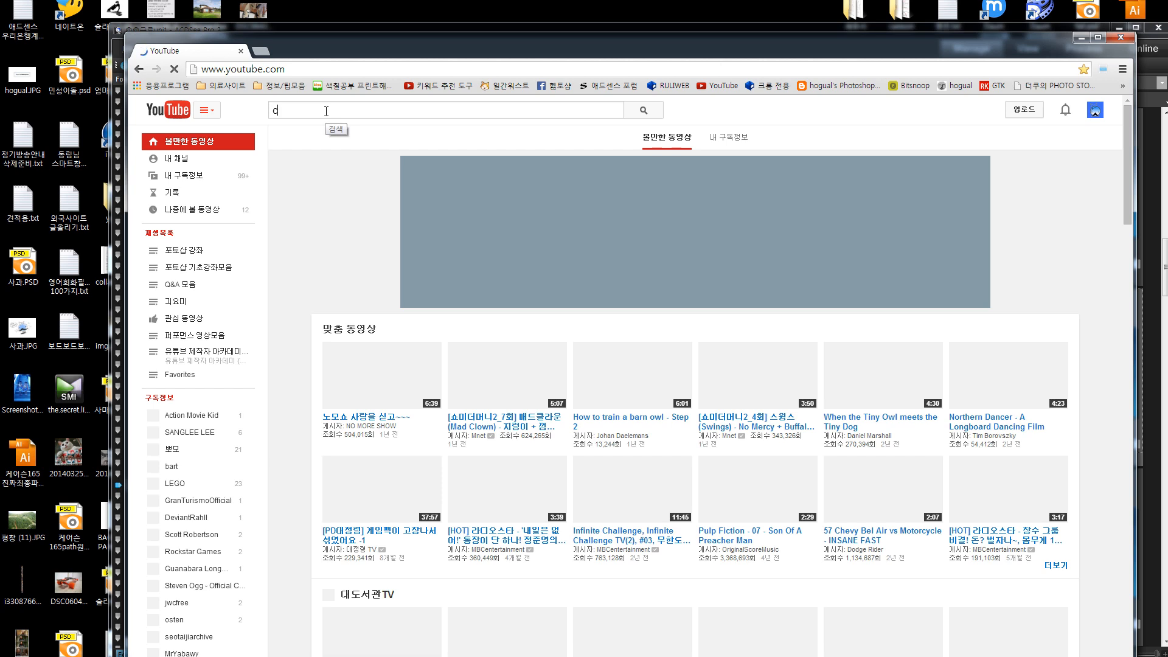
key(BackSpace)
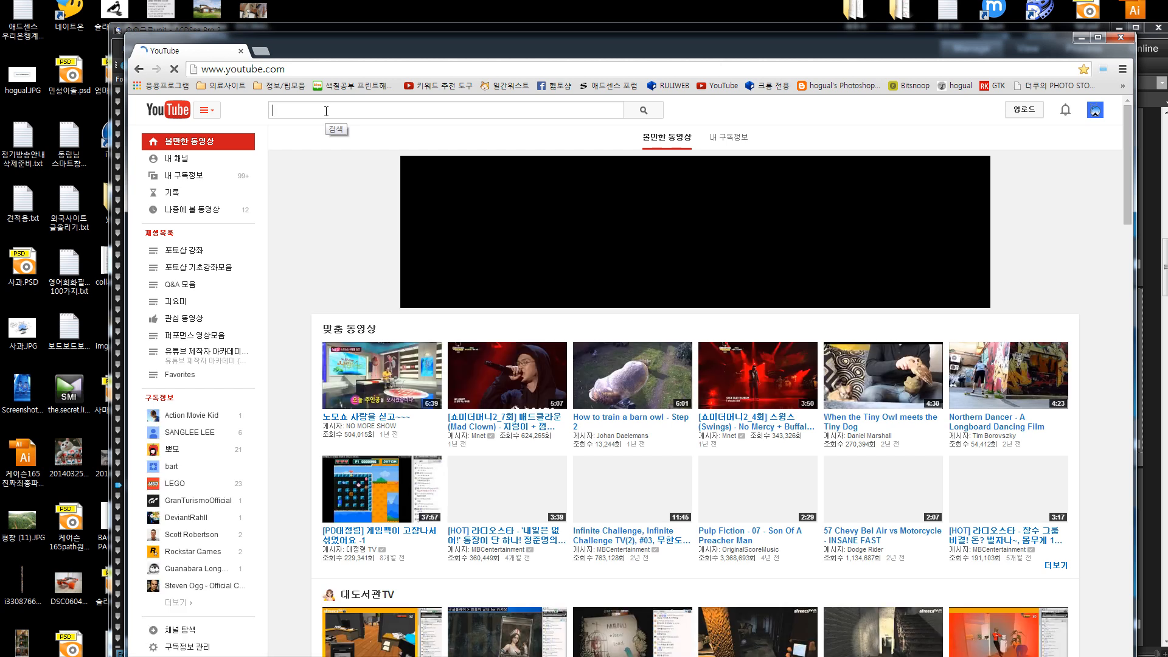
text(채널이란)
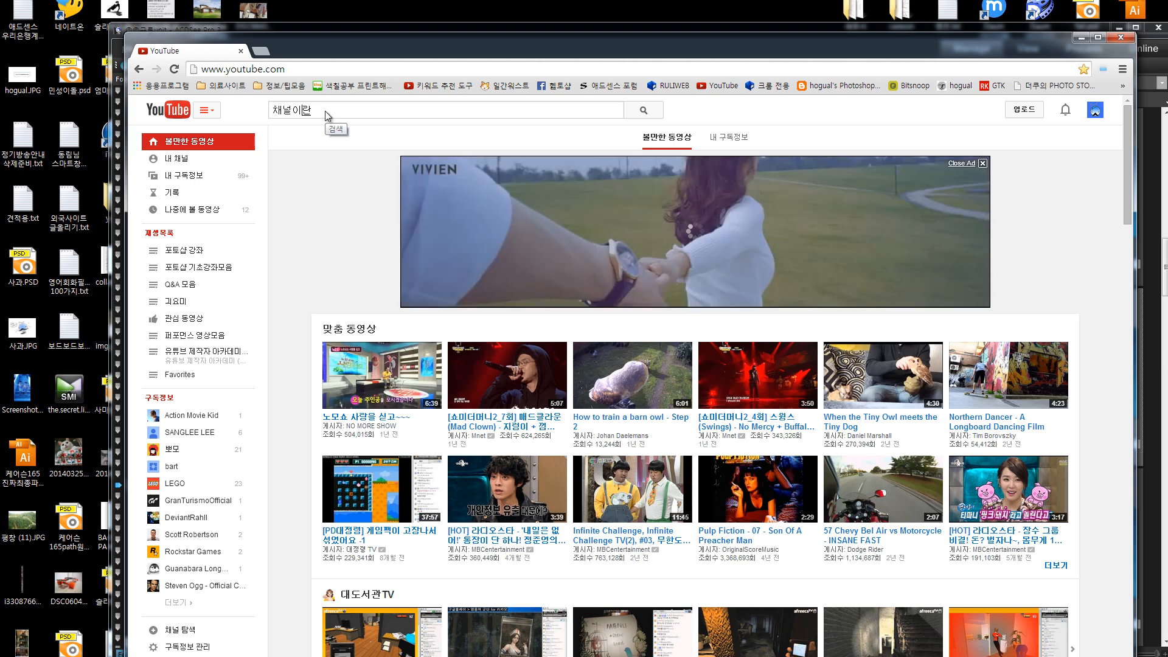
key(Return)
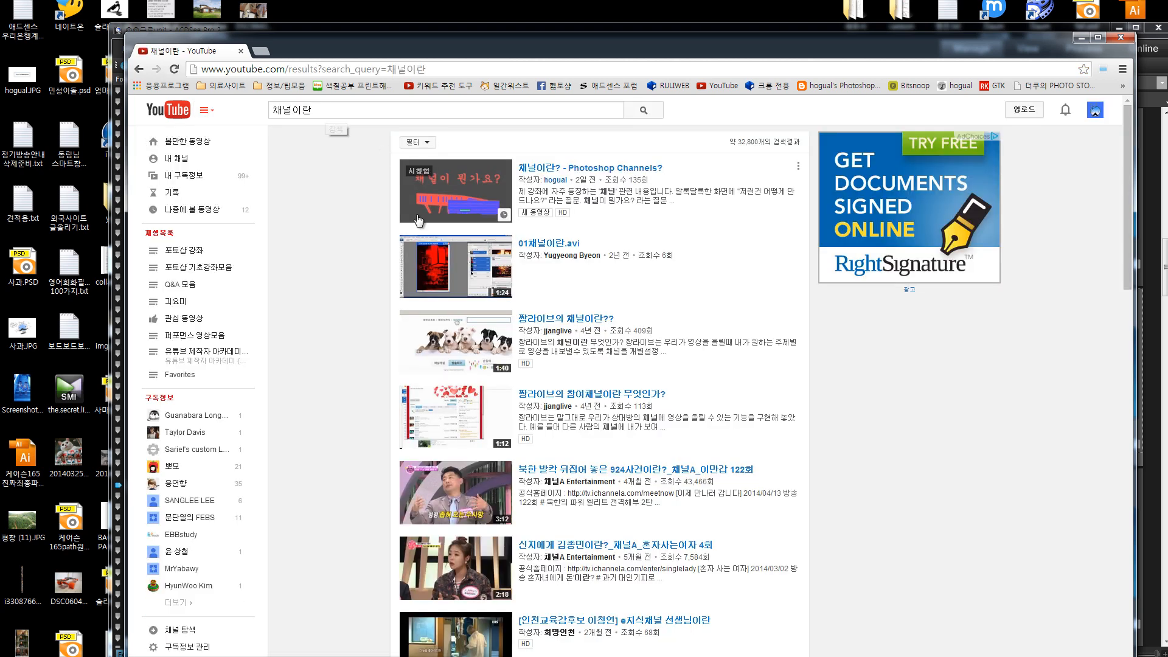
- Try the shorter YouTube searches 채널 and 채널? to look for the Photoshop channels tutorial
click(326, 110)
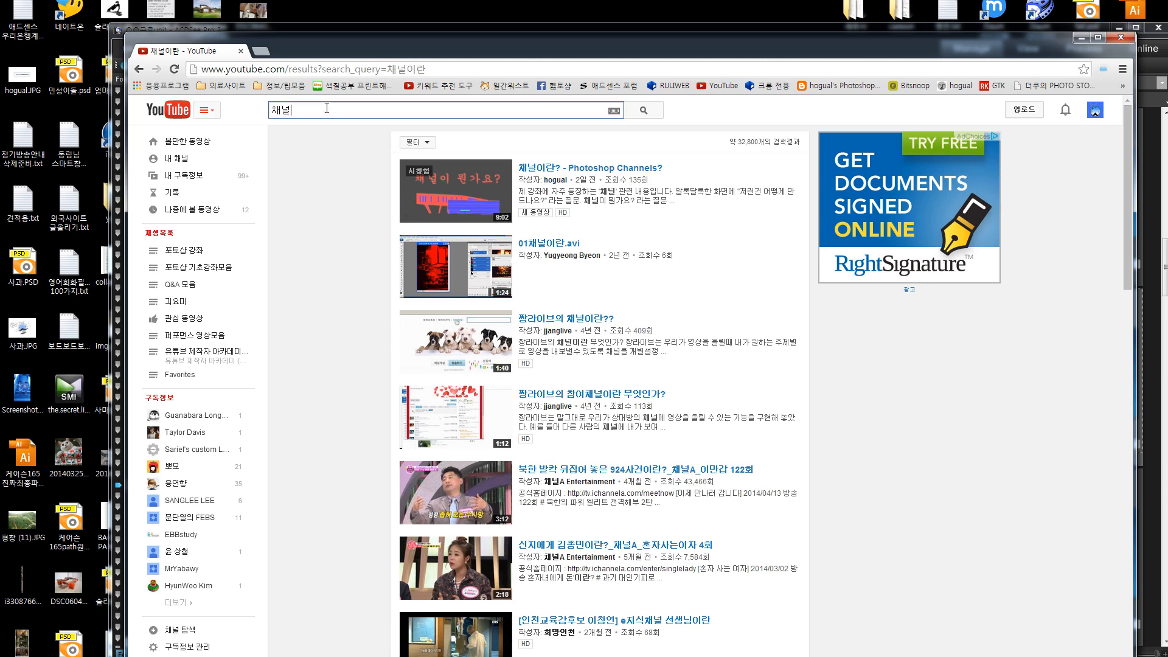
key(Return)
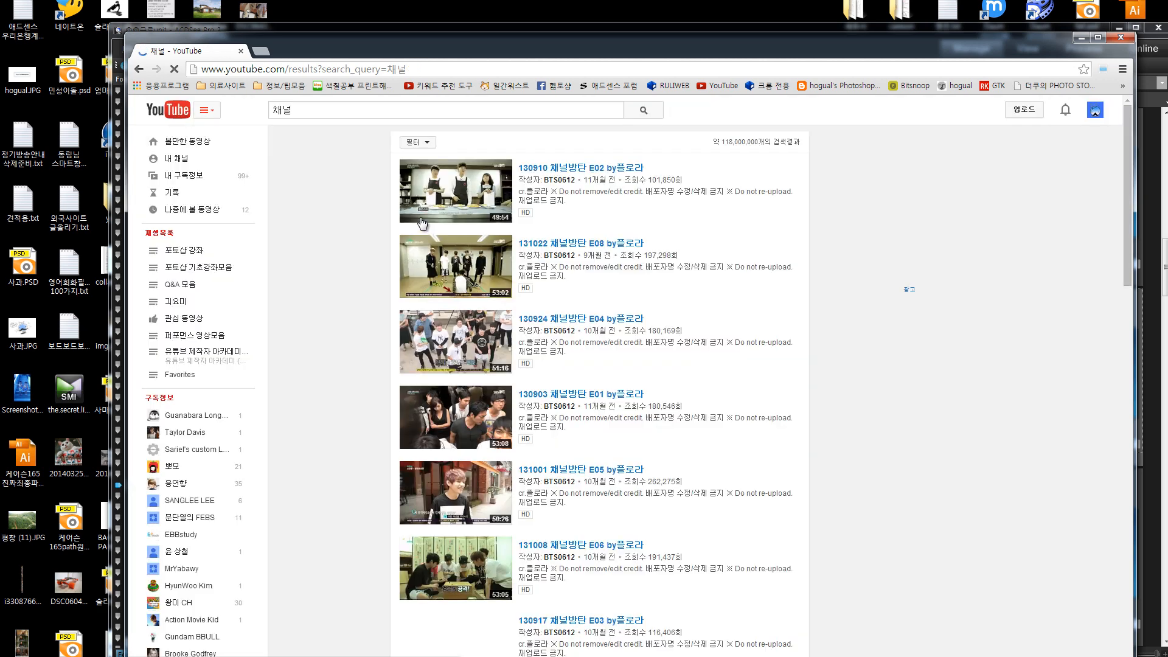
click(304, 107)
text(ㄱ)
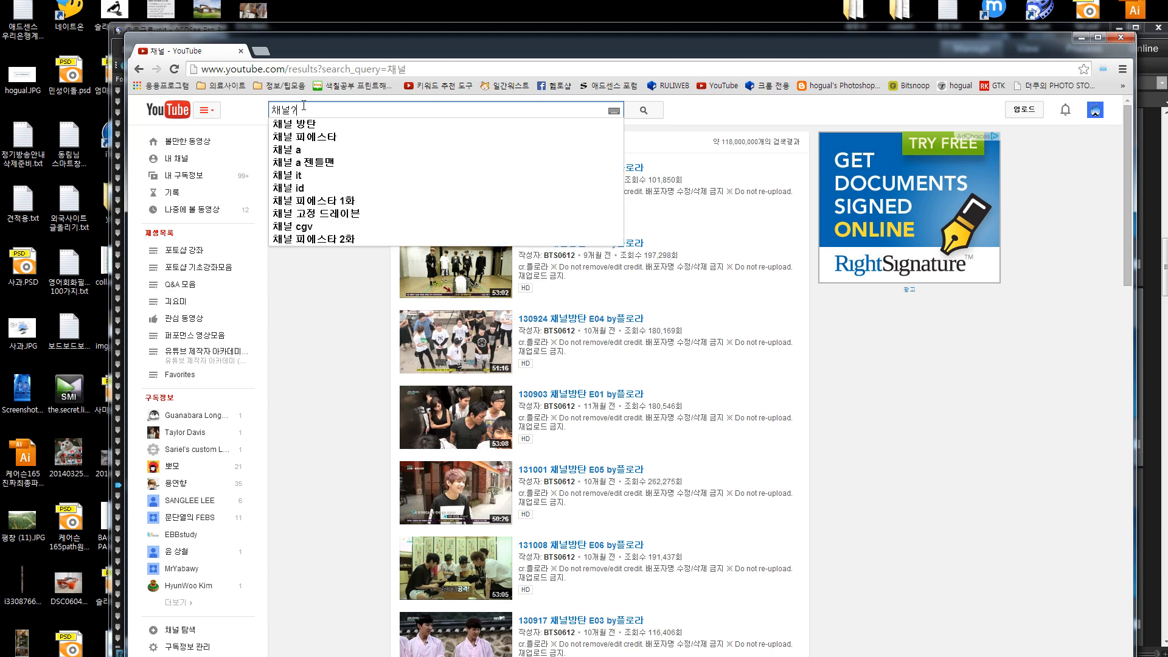
key(Return)
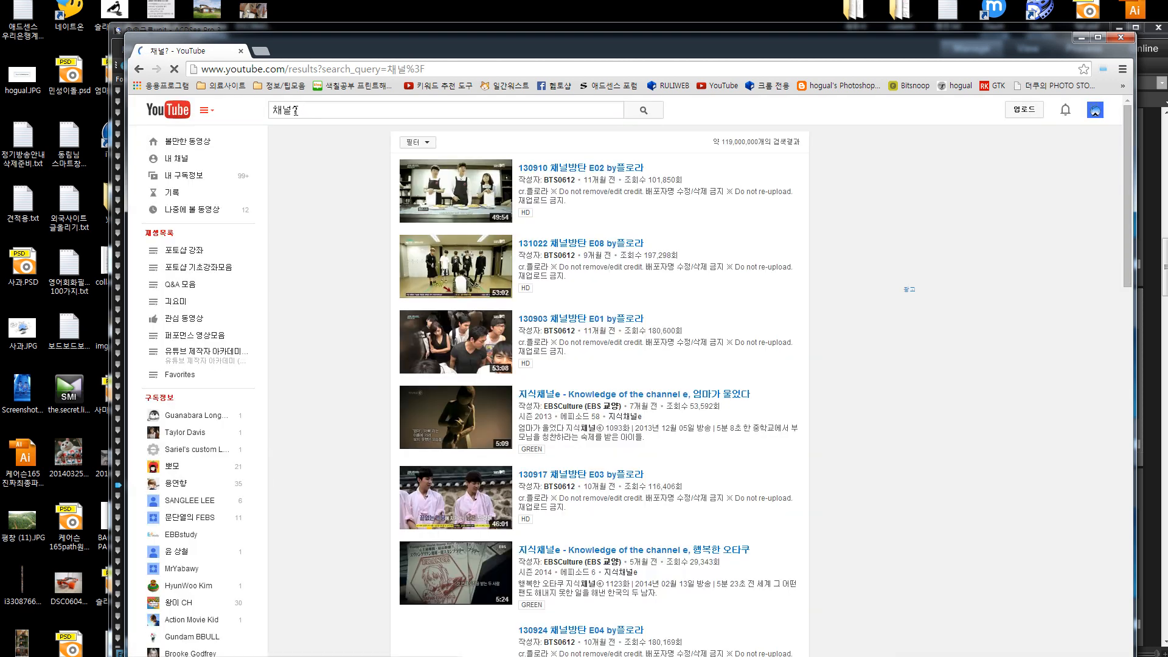
- Search YouTube for 채널이란 again and open the video "채널이란? - Photoshop Channels?"
click(317, 107)
key(BackSpace)
text(이)
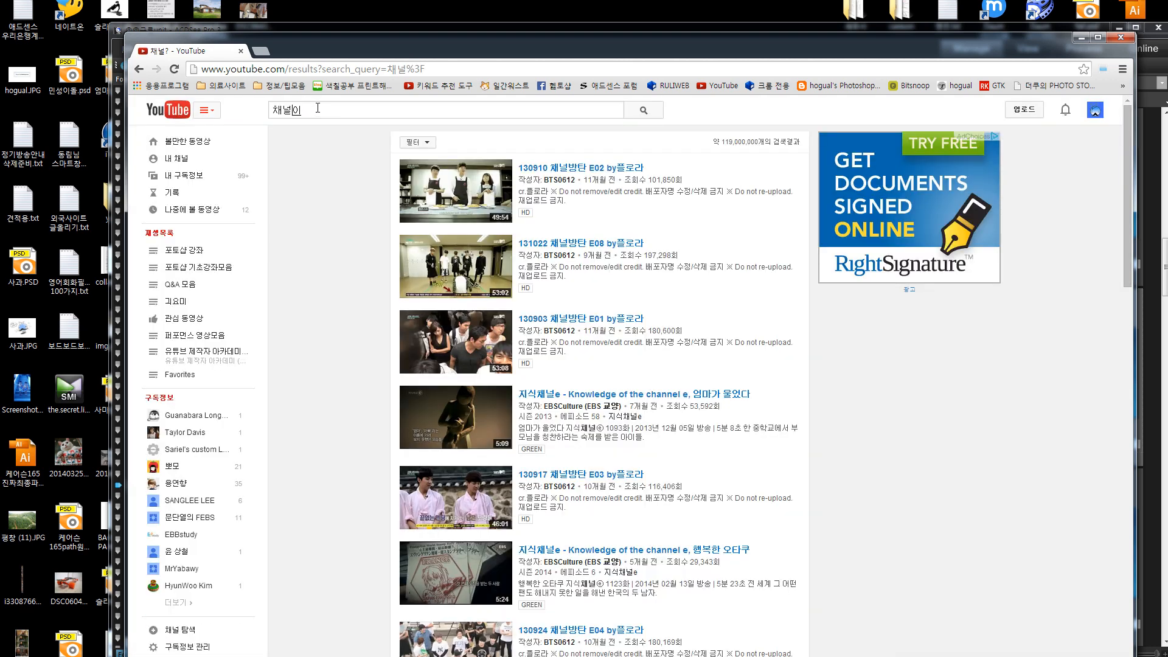
text(란)
key(Return)
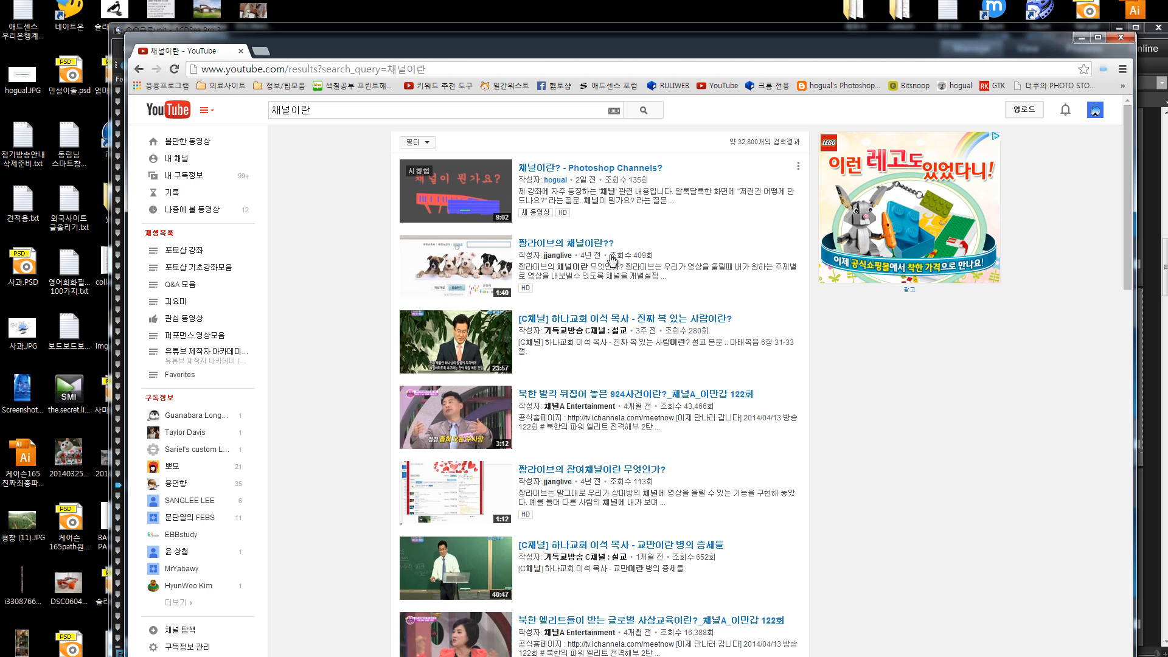
click(466, 190)
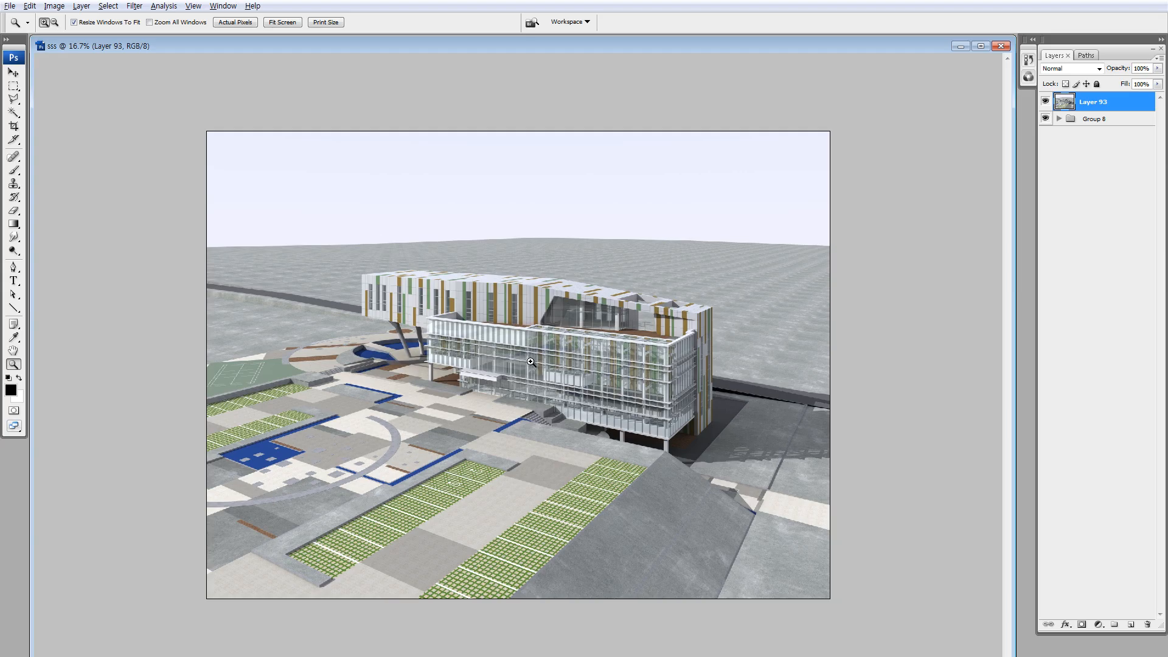
- Check Group 8's mask layers, collapse the group and outline the plaza and foreground grounds with a polygonal lasso selection
click(1062, 119)
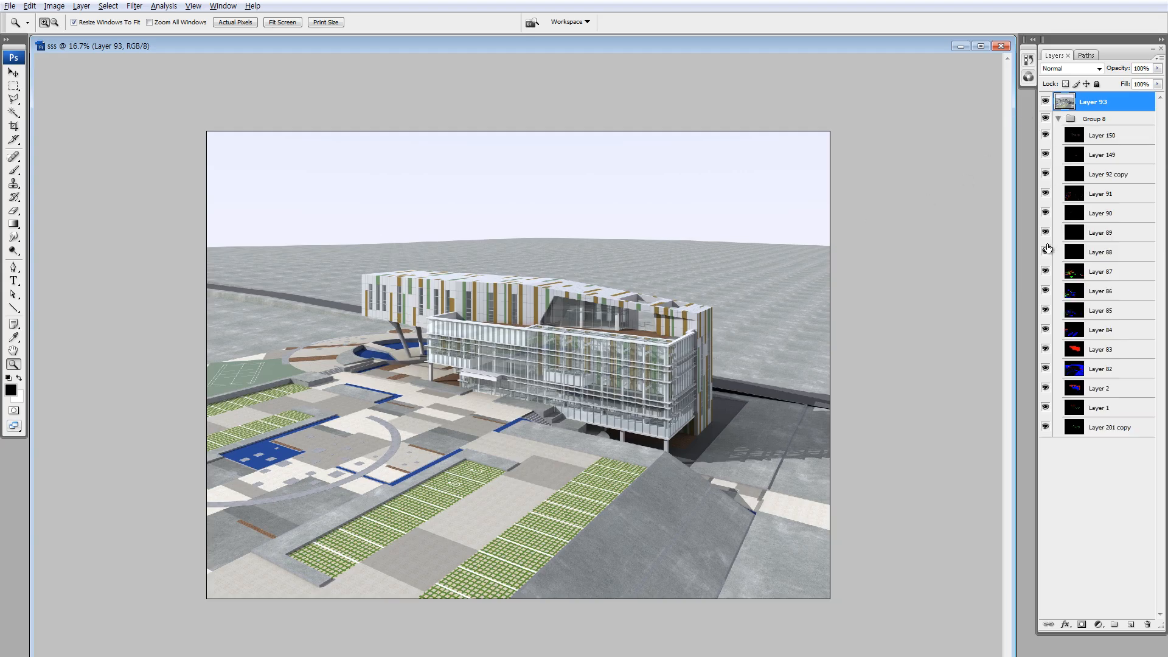
click(1060, 119)
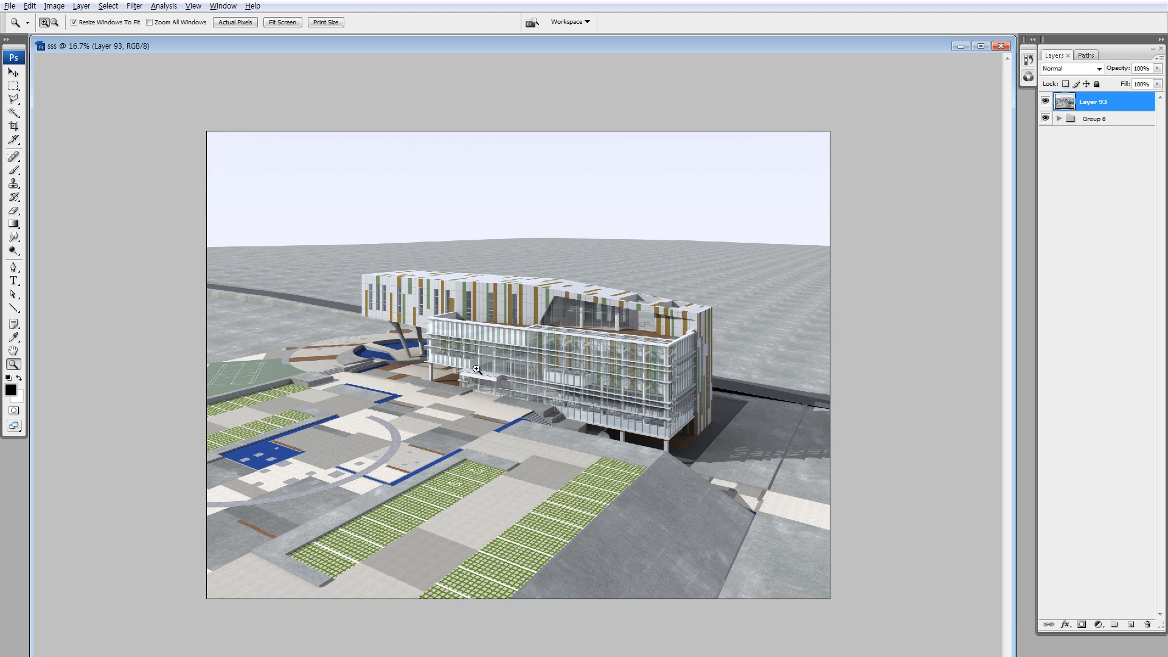
key(l)
click(394, 331)
click(175, 372)
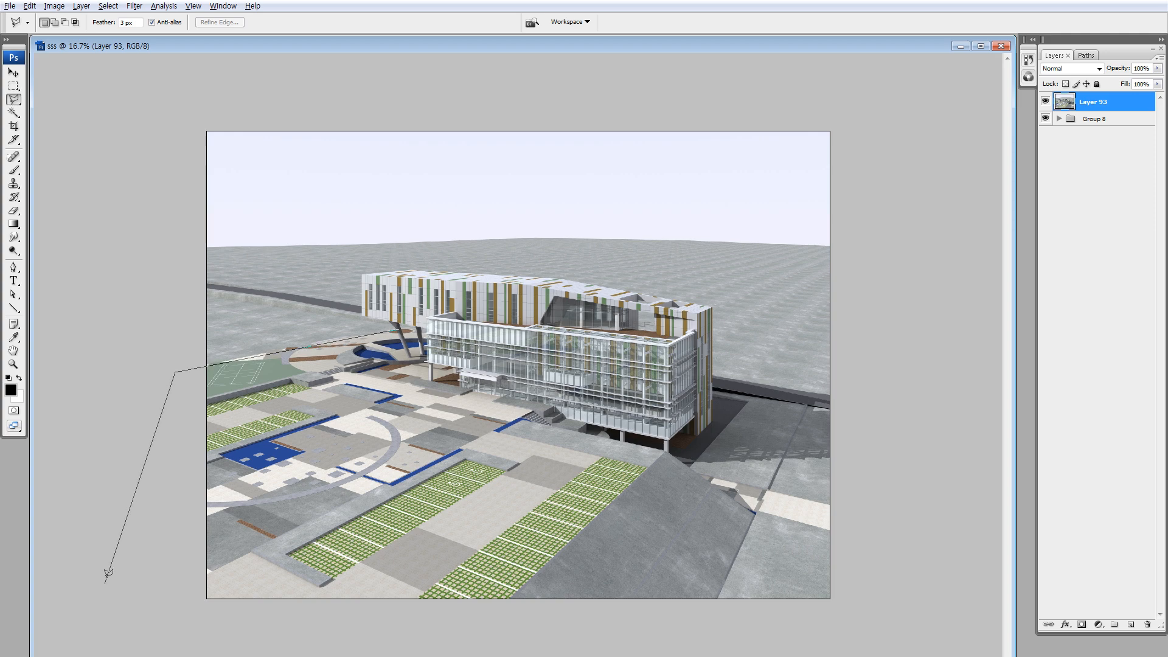
click(118, 656)
click(692, 622)
click(804, 424)
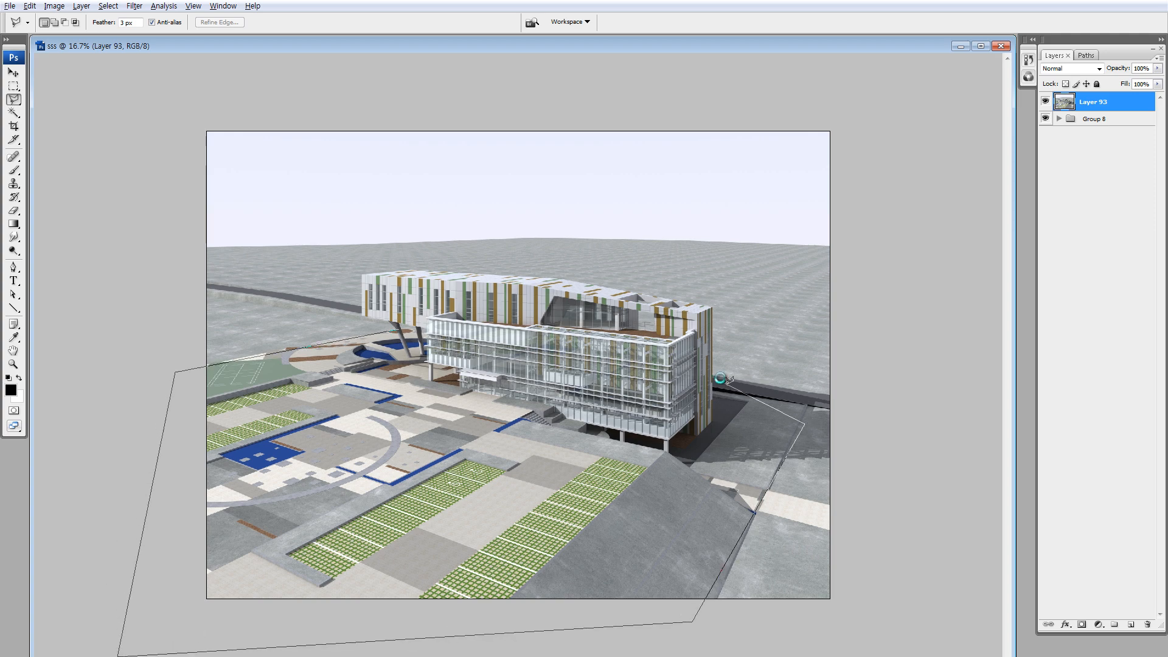
double_click(726, 384)
- Examine the plaza's paving, blue water channels and grass-block parking areas up close in Layer 93
key(z)
drag(298, 338, 552, 504)
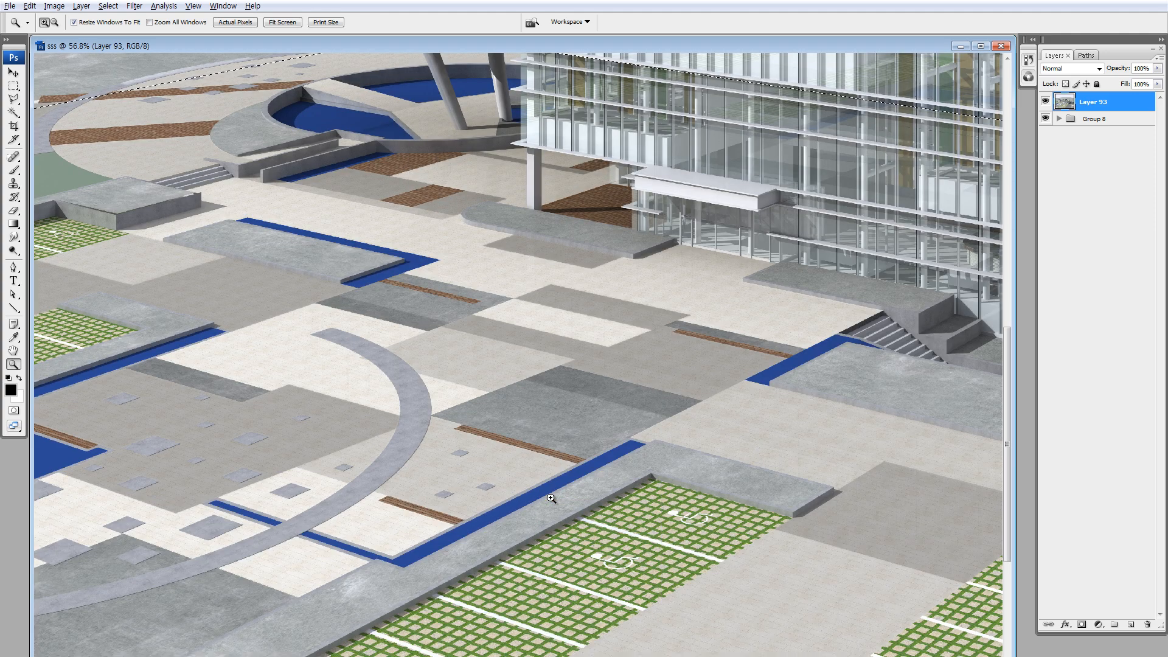
drag(495, 451, 363, 392)
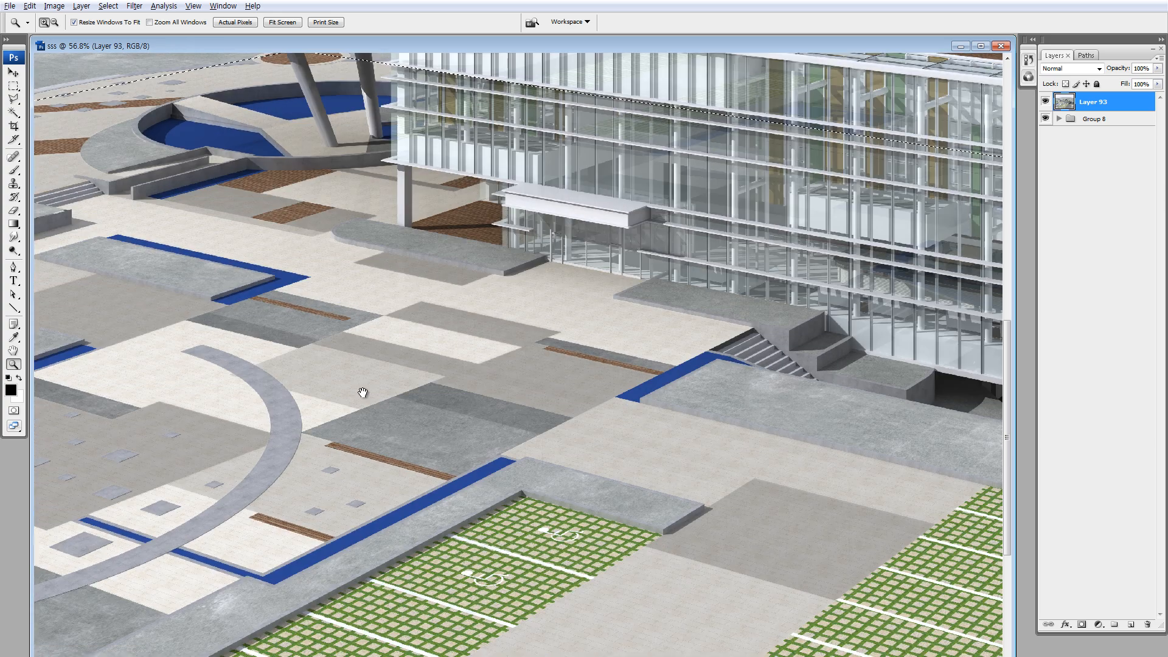
drag(549, 316, 560, 316)
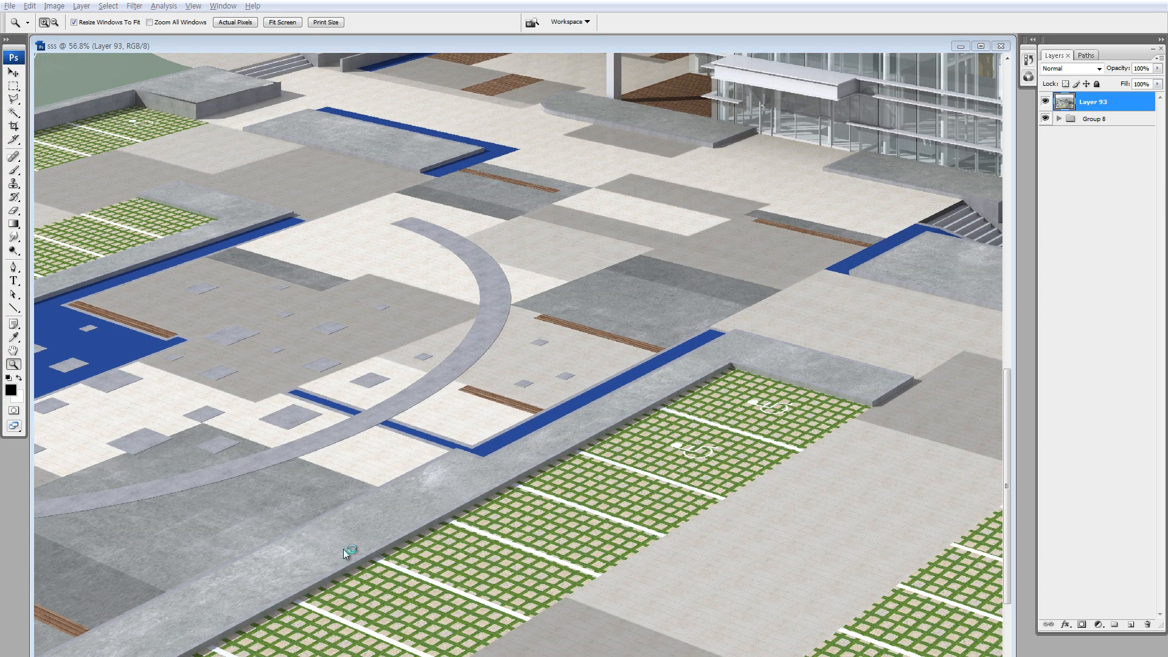
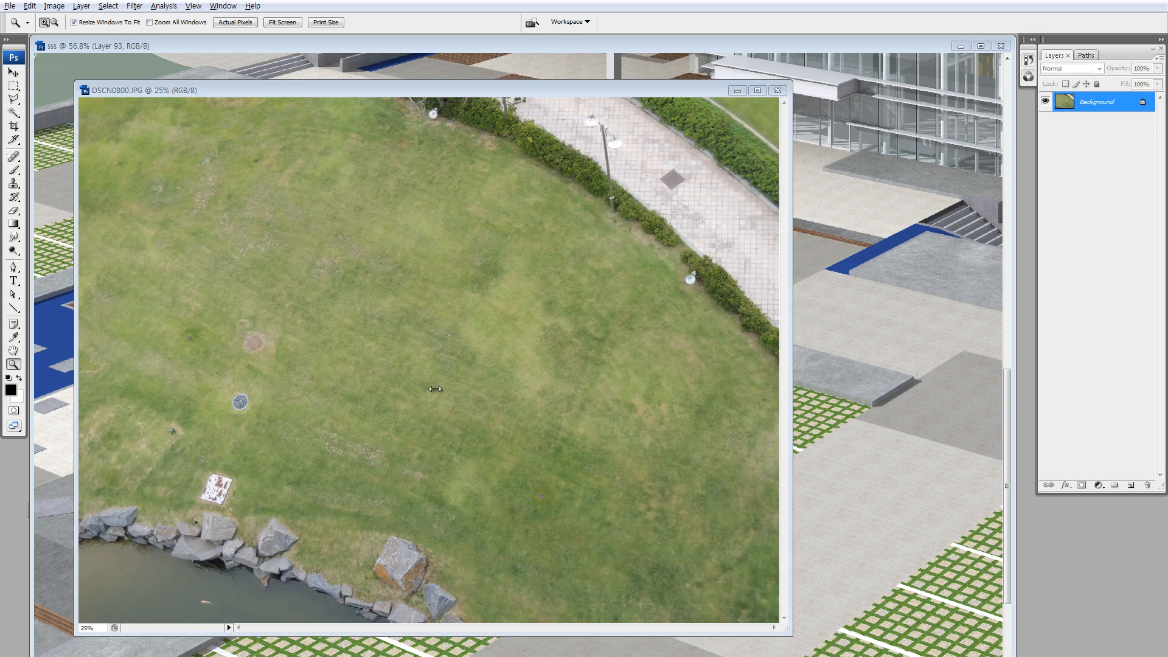
- Cover the manhole cover and the round drain grate in the DSCN0800.JPG lawn with grass patches copied through a feathered lasso selection
click(436, 341)
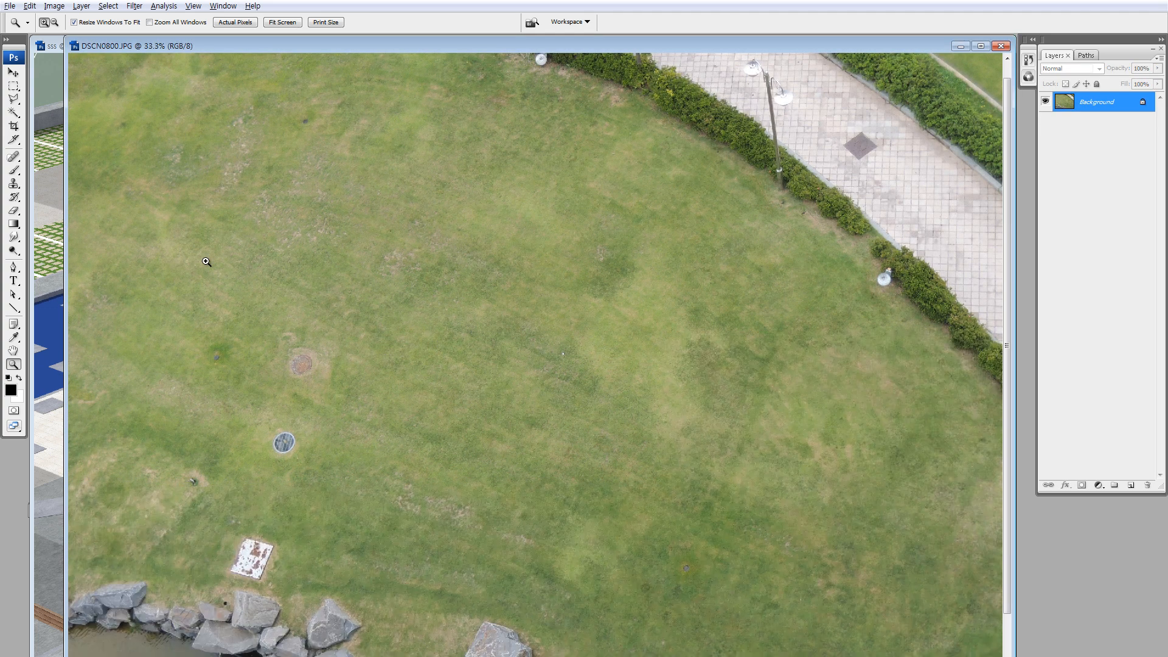
drag(206, 262, 405, 519)
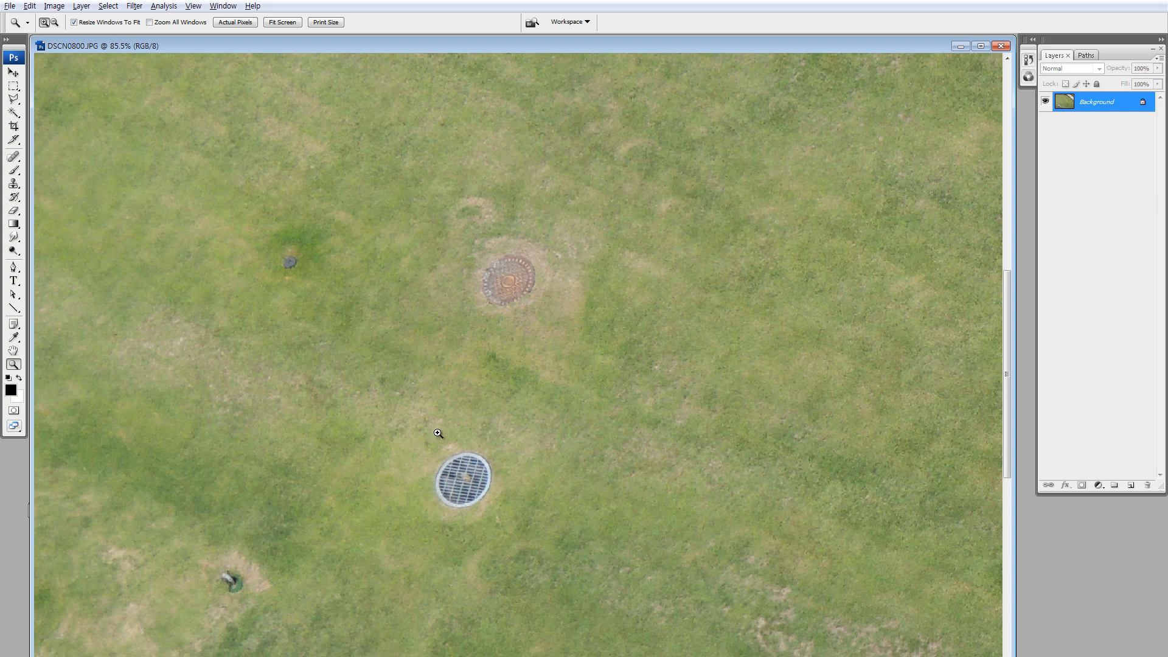
key(l)
key(shift+l)
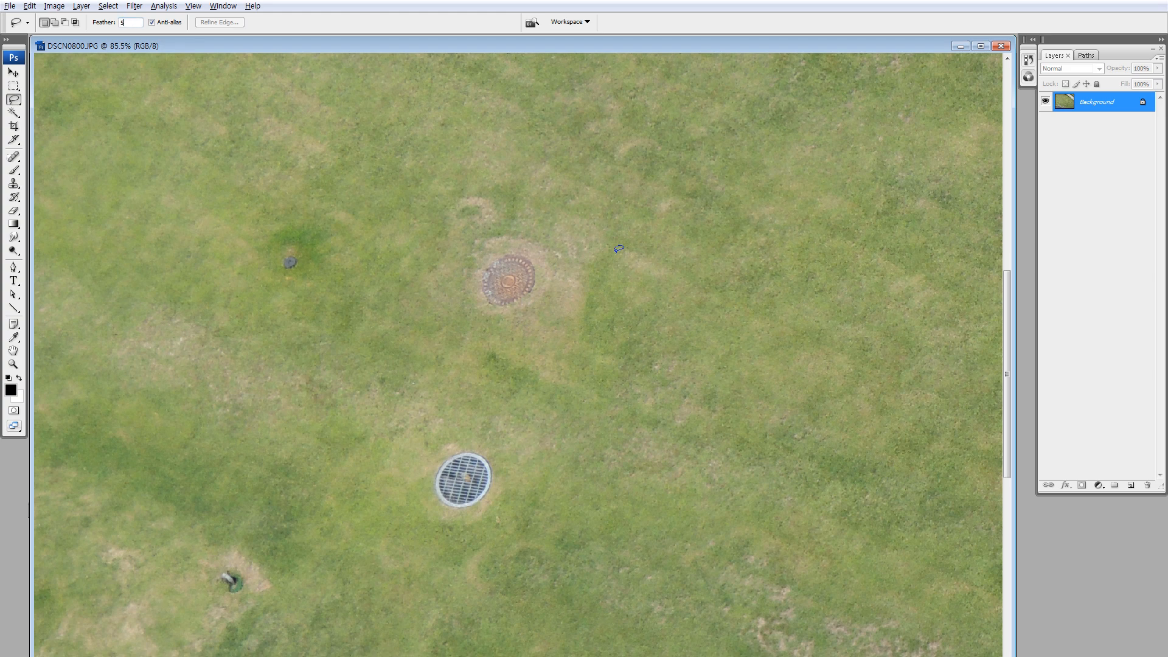
drag(662, 246, 770, 314)
drag(702, 284, 543, 263)
mouse_move(609, 380)
mouse_down()
mouse_move(559, 471)
mouse_move(647, 495)
mouse_up()
key(Return)
drag(594, 478, 483, 481)
- Cover the two small fixtures in the lawn with copied grass patches, using an 11 px lasso feather, and deselect
mouse_move(319, 245)
mouse_down()
mouse_move(405, 284)
mouse_move(297, 247)
mouse_up()
mouse_move(264, 486)
mouse_down()
mouse_move(339, 531)
mouse_move(331, 482)
mouse_up()
key(Return)
drag(285, 526, 246, 583)
key(ctrl+d)
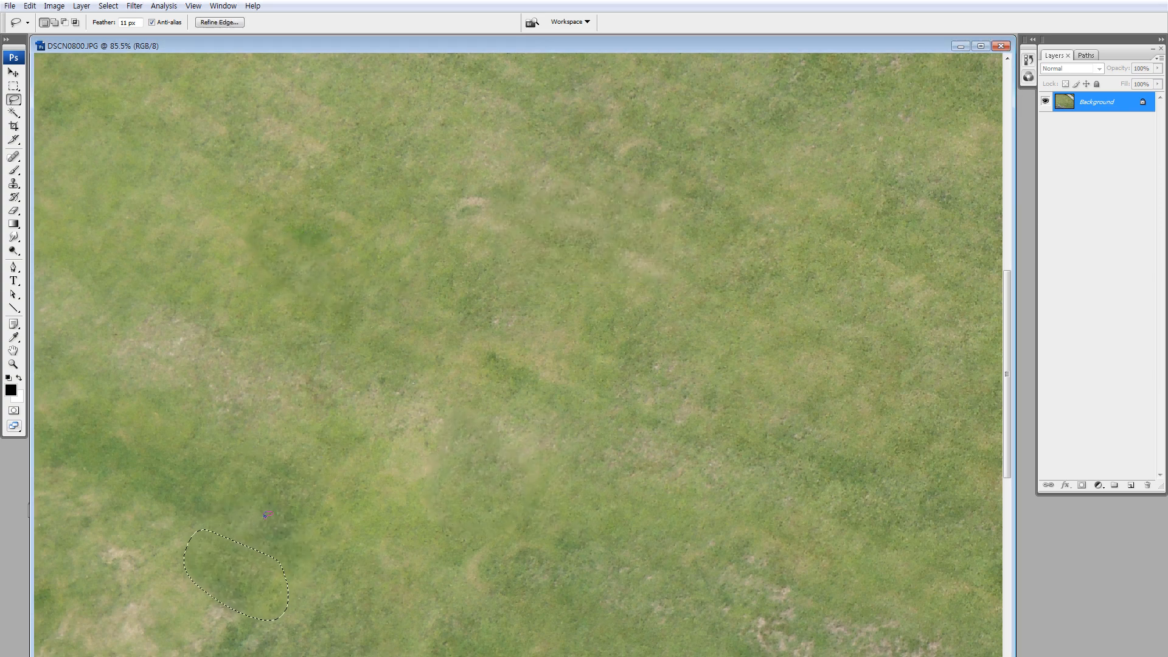
- Cover the small speck in the middle of the lawn and the sign above the rocks with copied grass, and deselect
key(ctrl+minus)
key(ctrl+minus)
key(ctrl+minus)
key(ctrl+minus)
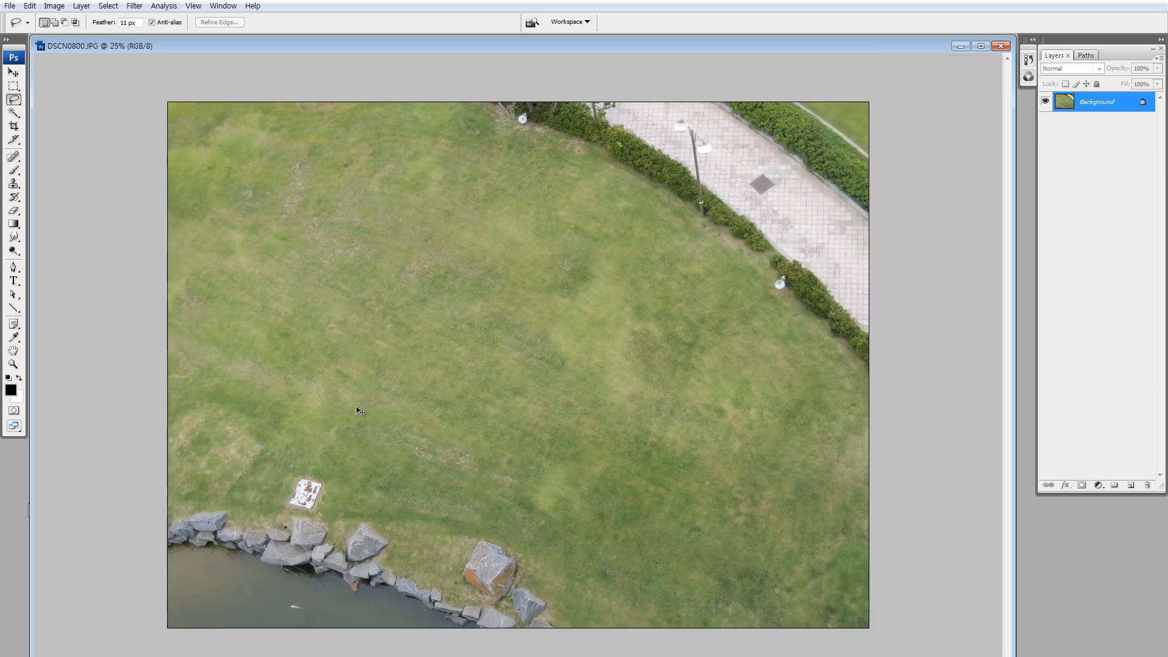
mouse_move(513, 348)
mouse_down()
mouse_move(521, 359)
mouse_move(539, 342)
mouse_move(543, 355)
mouse_move(558, 352)
mouse_up()
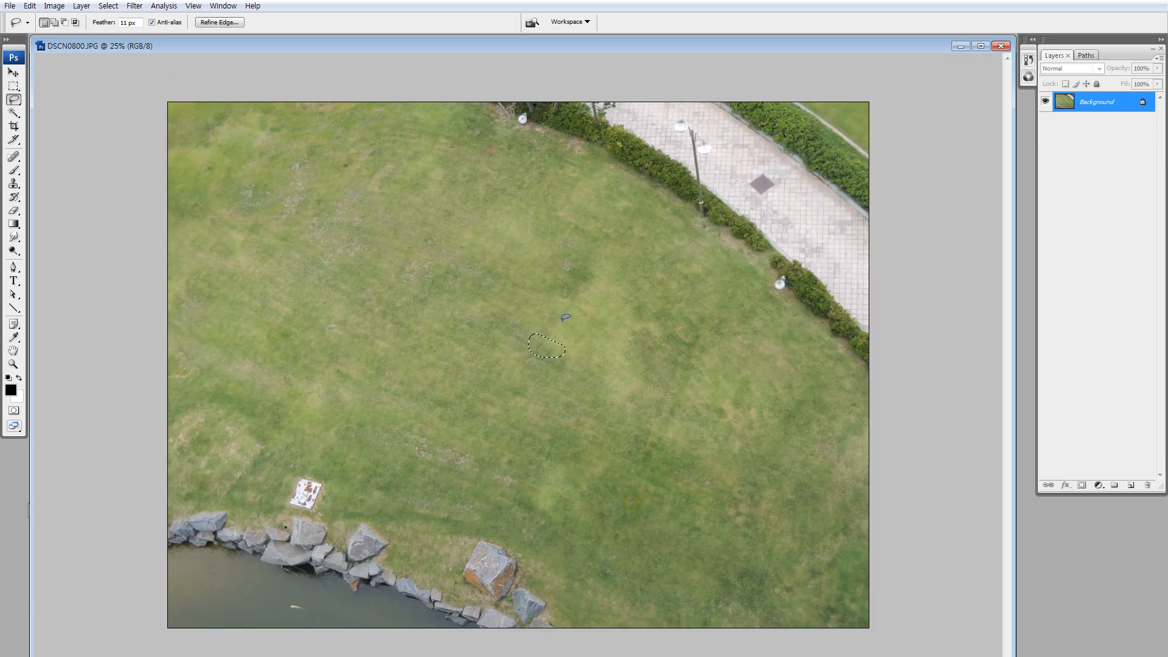
key(ctrl+d)
drag(360, 466, 369, 468)
drag(386, 484, 306, 489)
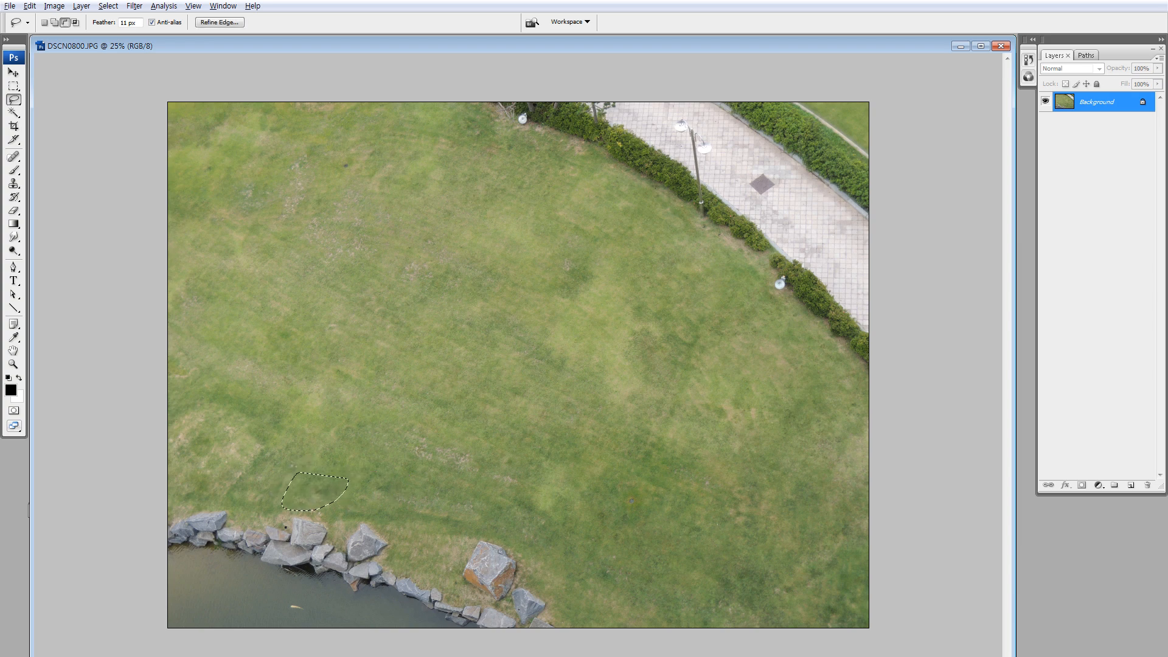
key(ctrl+d)
- Select the clean lawn between the hedge and the rocks with a freehand lasso and move the photo window aside to uncover the sss document
mouse_move(387, 117)
mouse_down()
mouse_move(296, 195)
mouse_move(211, 305)
mouse_move(215, 455)
mouse_up()
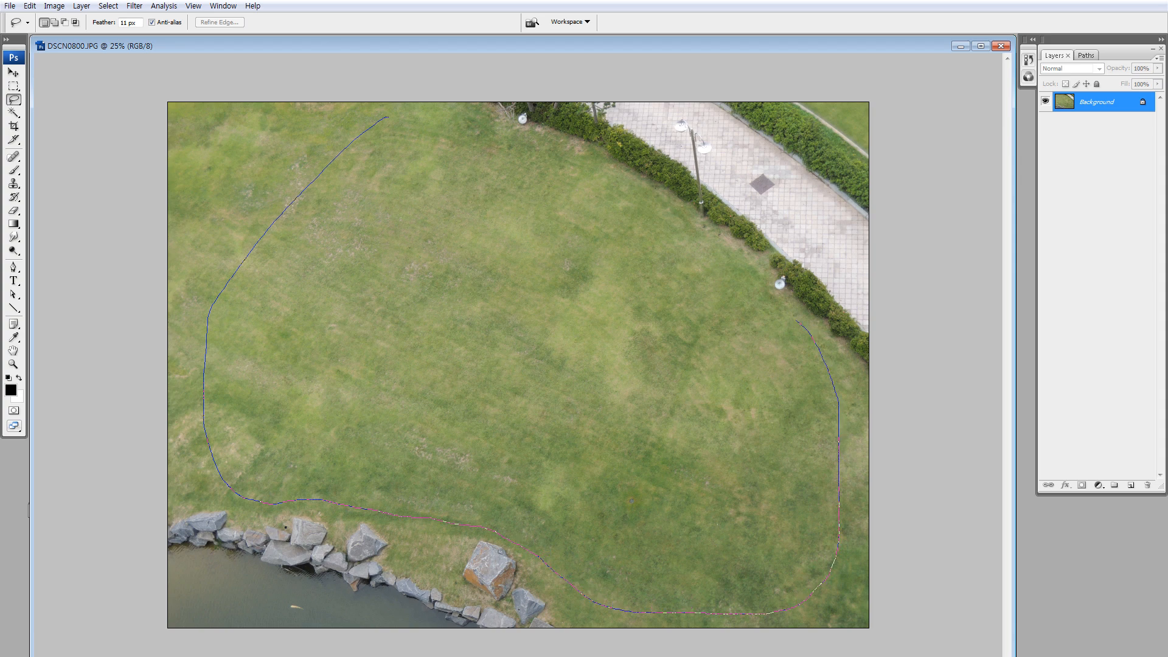
mouse_move(738, 262)
mouse_down()
mouse_move(615, 187)
mouse_move(389, 117)
mouse_up()
drag(519, 45, 155, 132)
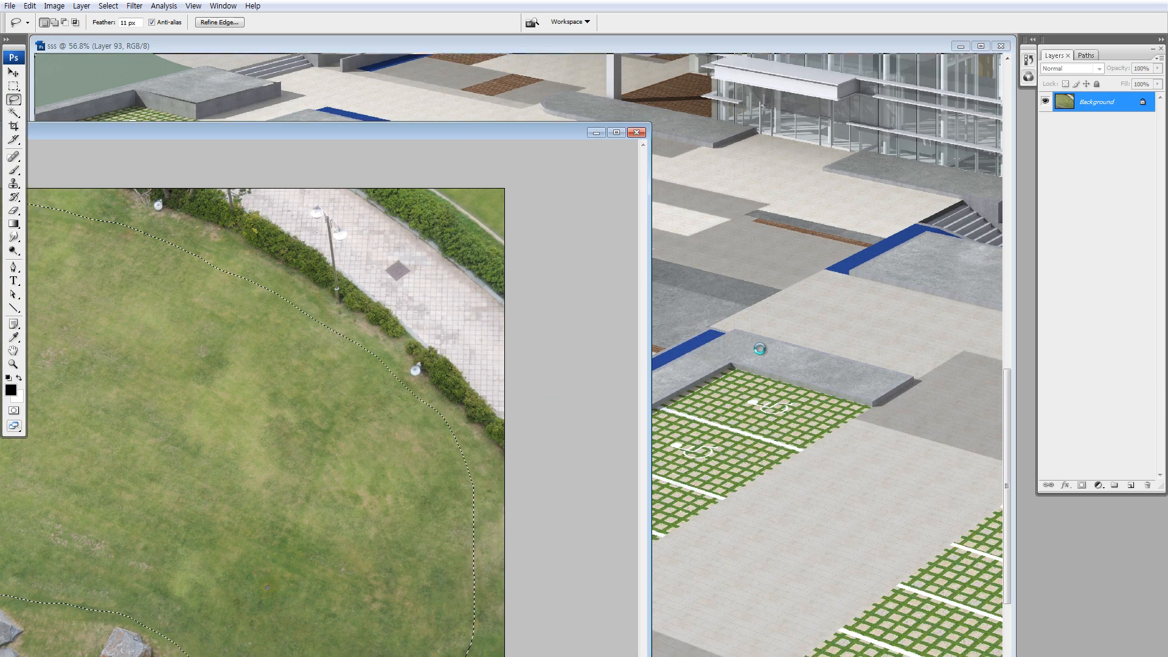
- Bring the selected lawn into the sss document and position it over the plaza in front of the building
key(ctrl+0)
key(ctrl+minus)
key(ctrl+minus)
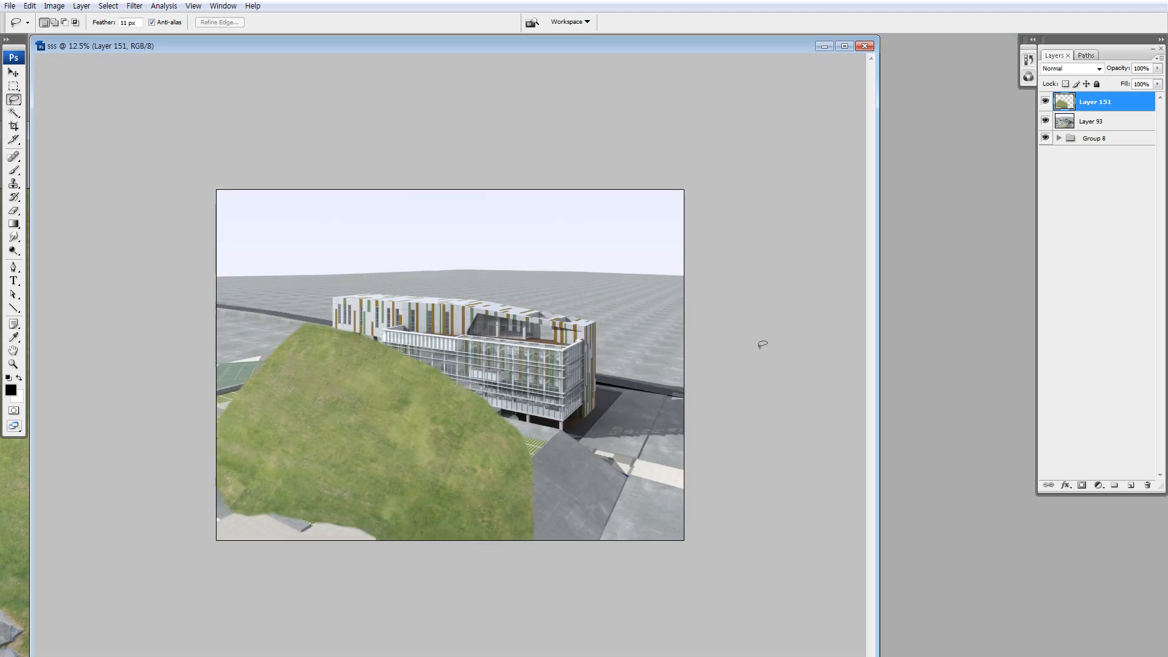
key(v)
drag(374, 479, 395, 458)
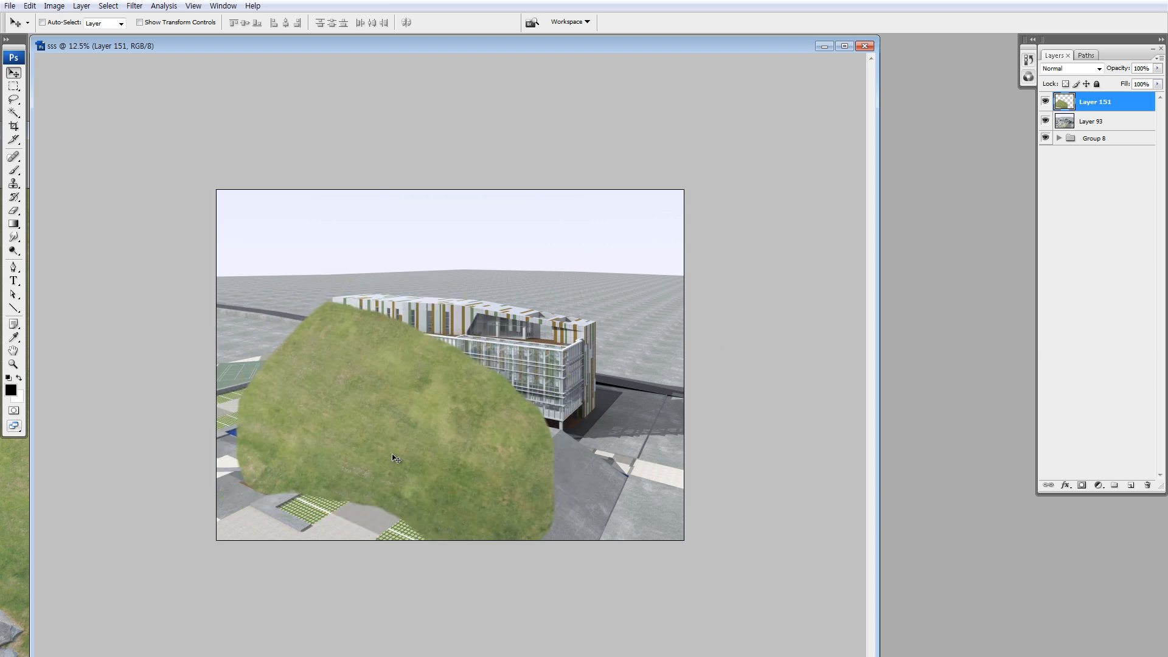
- Distort the grass layer with Free Transform to lie flat in the ground's perspective, and shift it toward the building's front corner
key(ctrl+t)
drag(395, 300, 457, 434)
drag(482, 483, 437, 424)
drag(519, 491, 535, 517)
drag(276, 378, 291, 374)
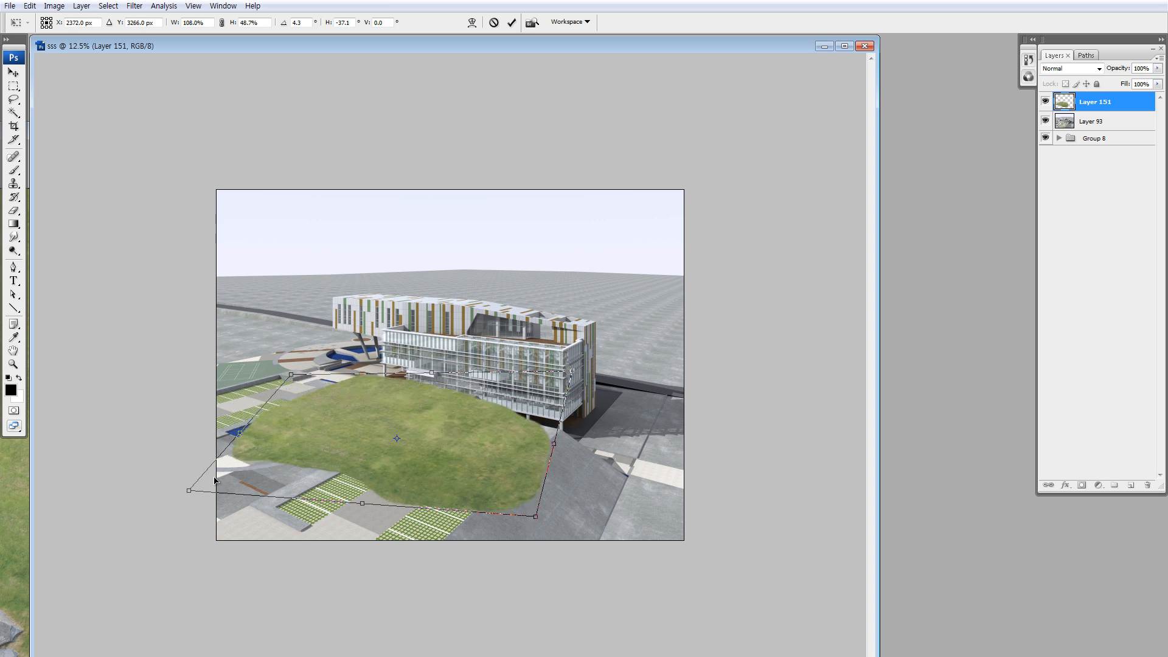
drag(189, 490, 118, 478)
mouse_move(477, 460)
mouse_down()
mouse_move(459, 469)
mouse_move(474, 476)
mouse_up()
drag(287, 390, 293, 371)
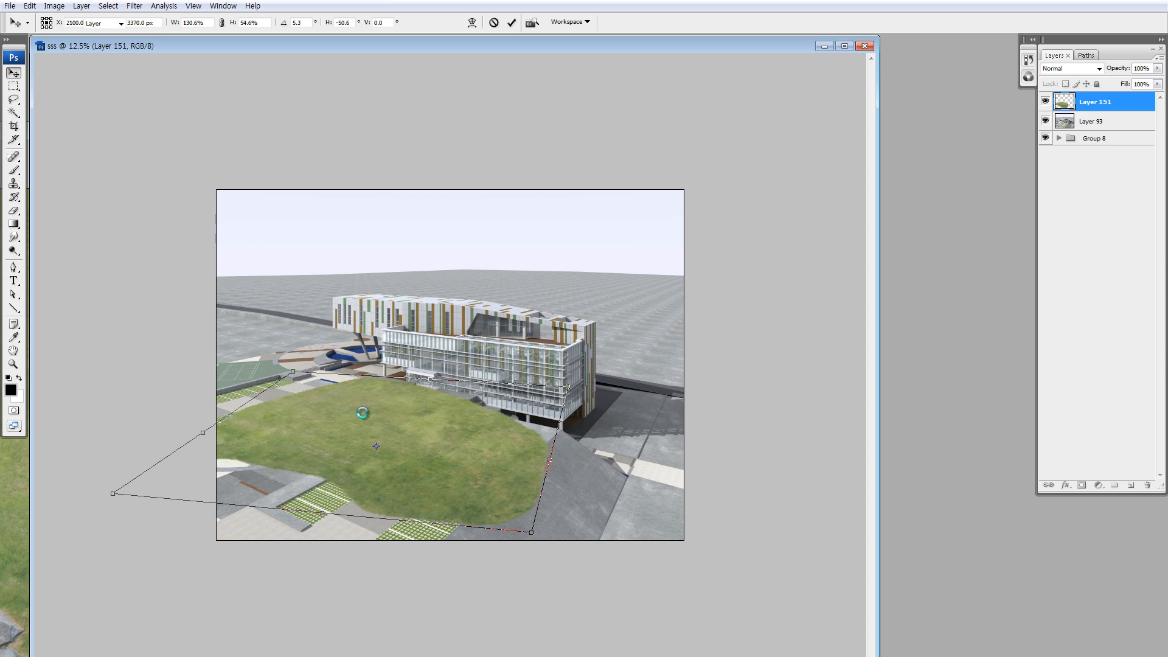
key(Return)
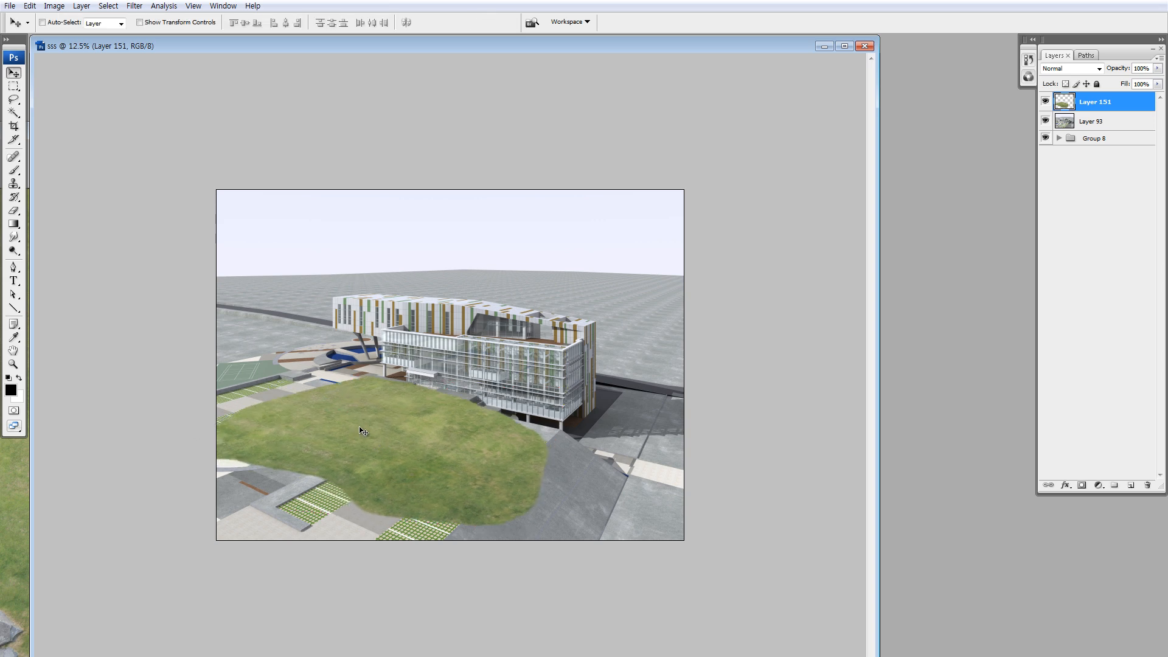
drag(396, 422, 434, 417)
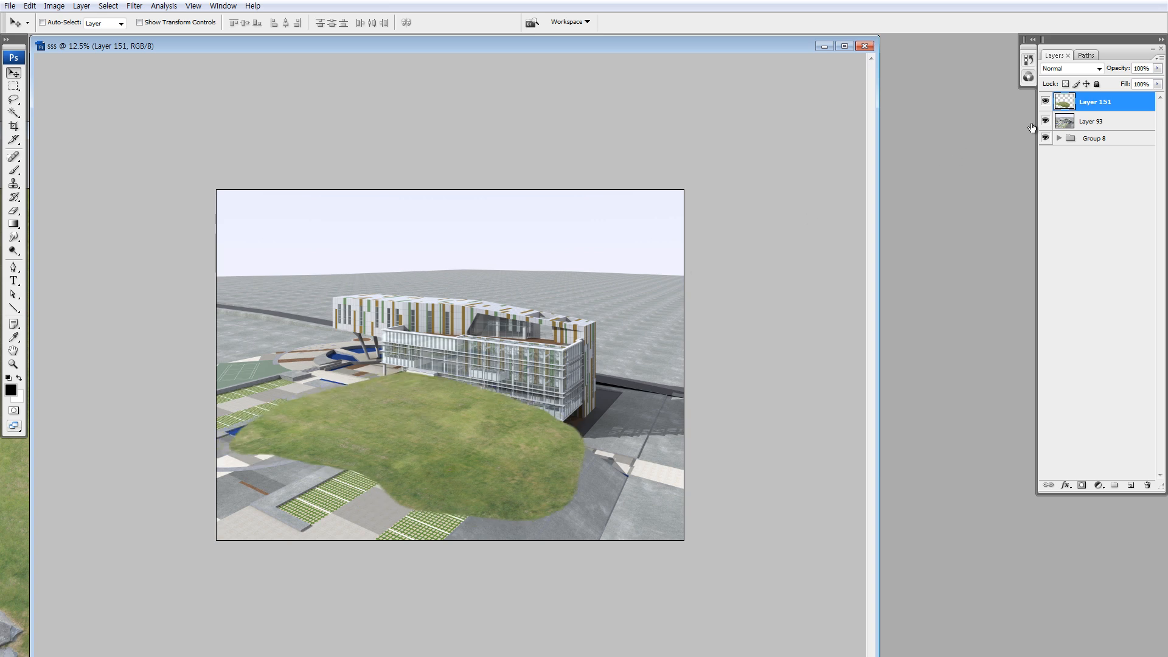
- Hide the grass layer, load the blue areas of the Layer 82 colour mask as a selection, and copy them from Layer 93 to a new layer
click(1046, 103)
click(1064, 124)
click(1059, 139)
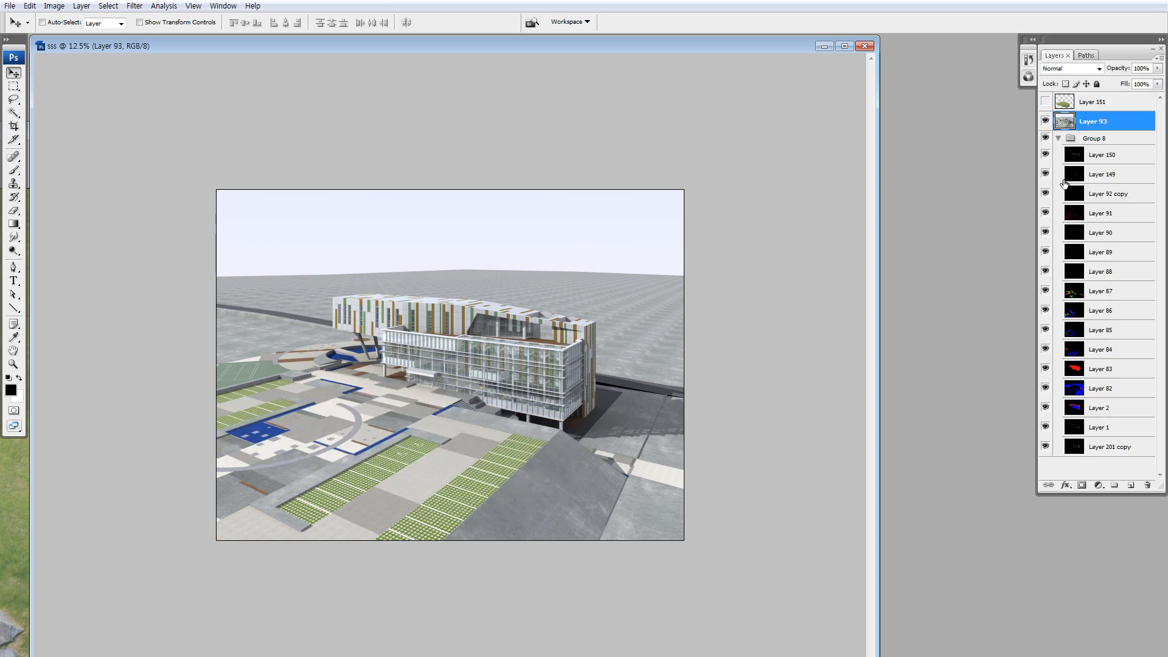
alt+click(1046, 390)
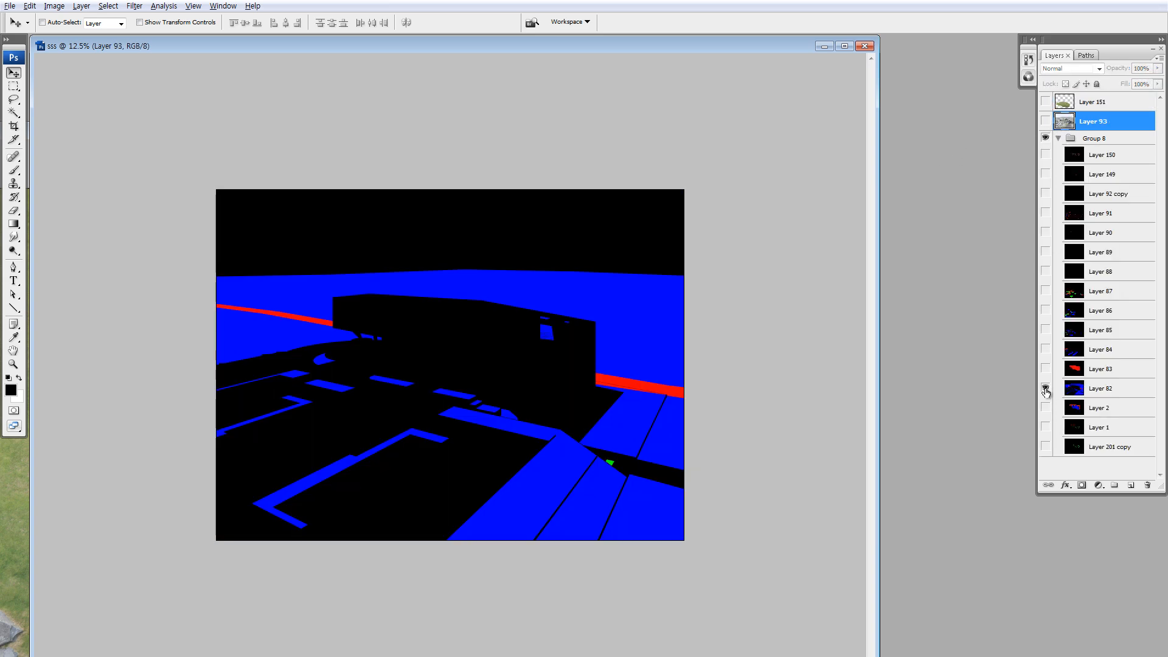
alt+click(1046, 390)
alt+click(1046, 389)
alt+click(1046, 389)
alt+click(1046, 390)
click(1028, 78)
ctrl+click(915, 133)
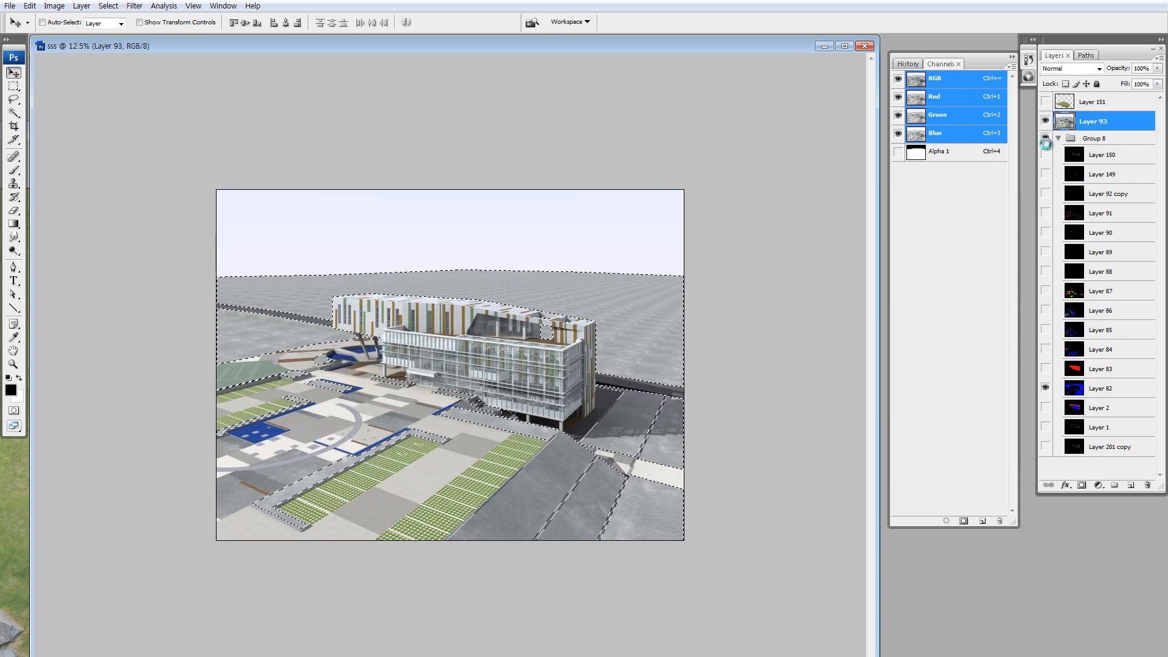
key(ctrl+j)
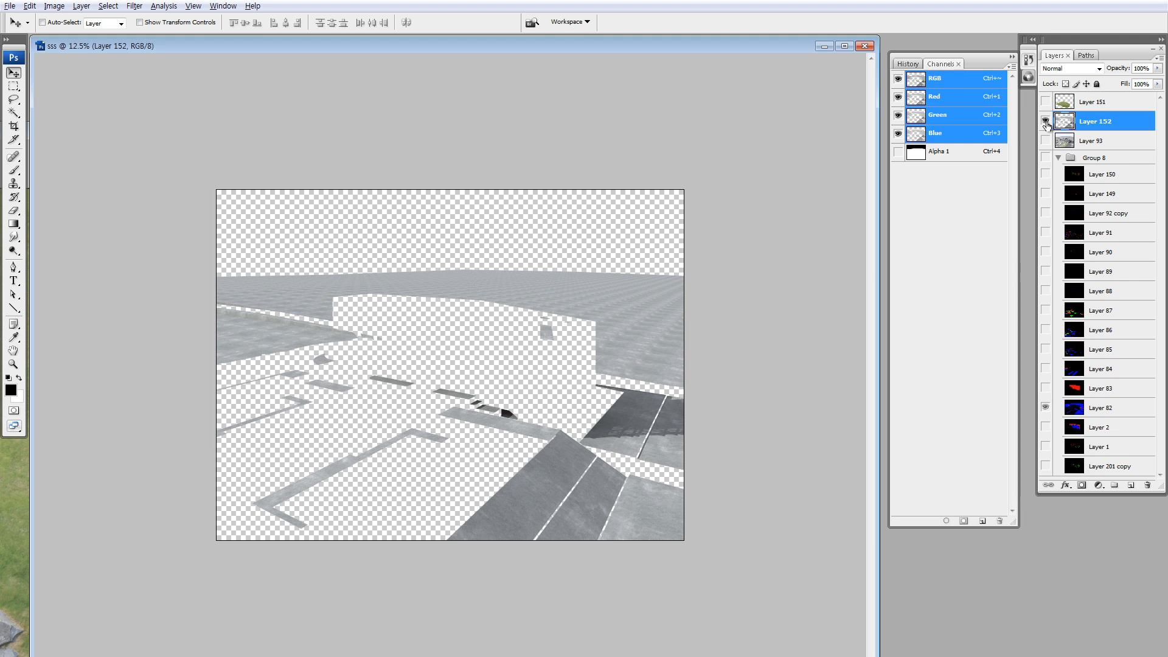
- Show the grass on Layer 151 again, mask it with the outline of Layer 152, and unlink the mask from the layer image
alt+click(1047, 123)
click(1047, 103)
click(1086, 106)
drag(1094, 123, 1082, 485)
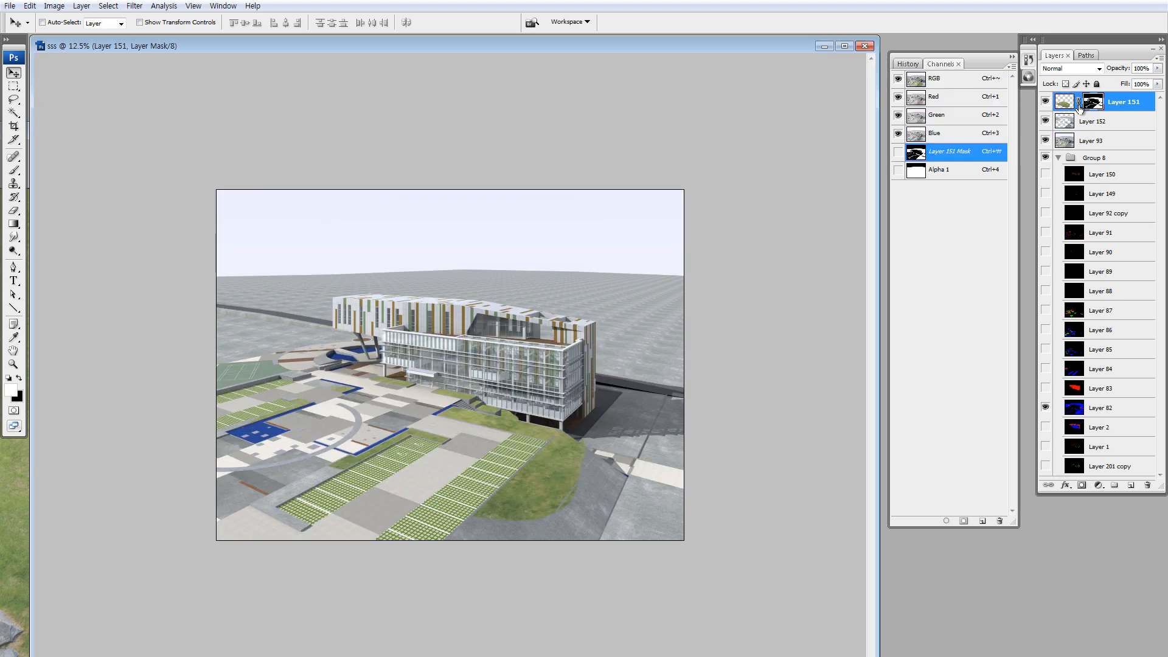
click(1071, 103)
alt+click(1046, 103)
alt+click(1047, 103)
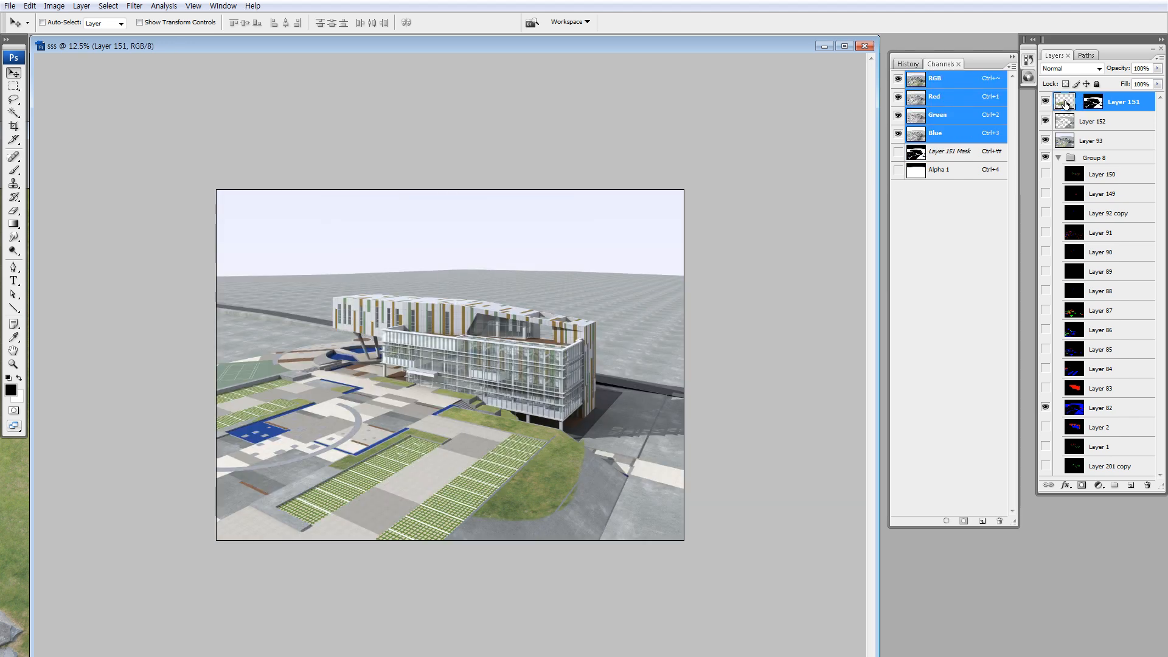
- Lasso patches of the grass image with an 11 px feather and copy them across the masked planting strips around the plaza
key(z)
key(l)
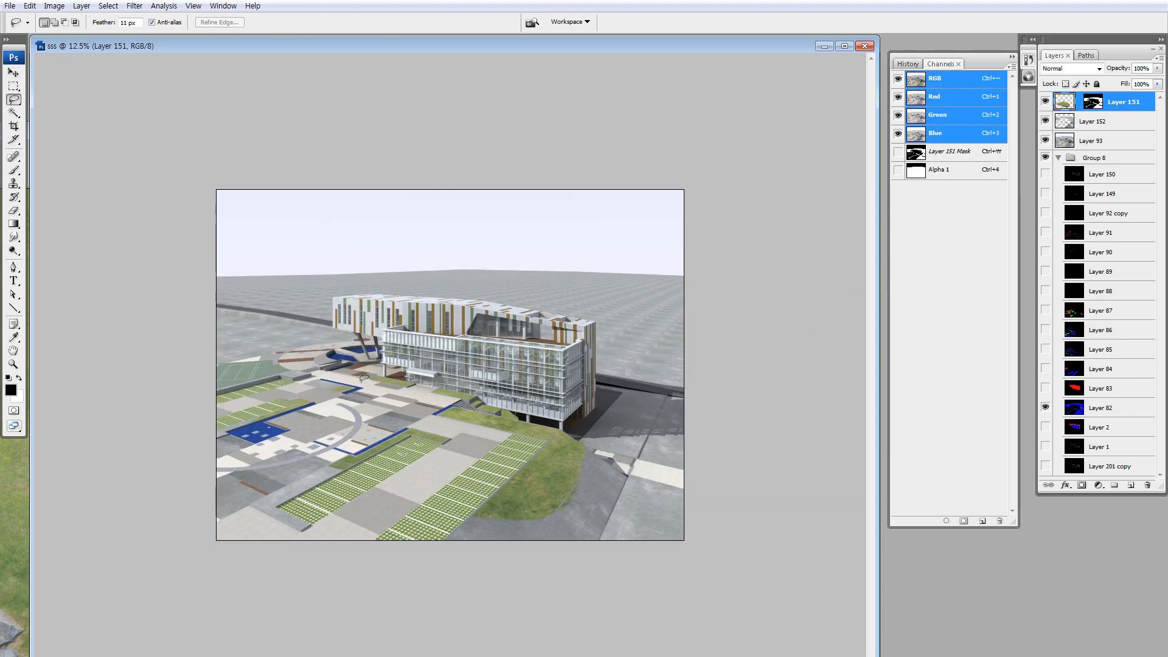
mouse_move(417, 398)
mouse_down()
mouse_move(371, 438)
mouse_move(426, 400)
mouse_move(326, 390)
mouse_move(253, 414)
mouse_move(291, 403)
mouse_up()
drag(277, 414, 265, 425)
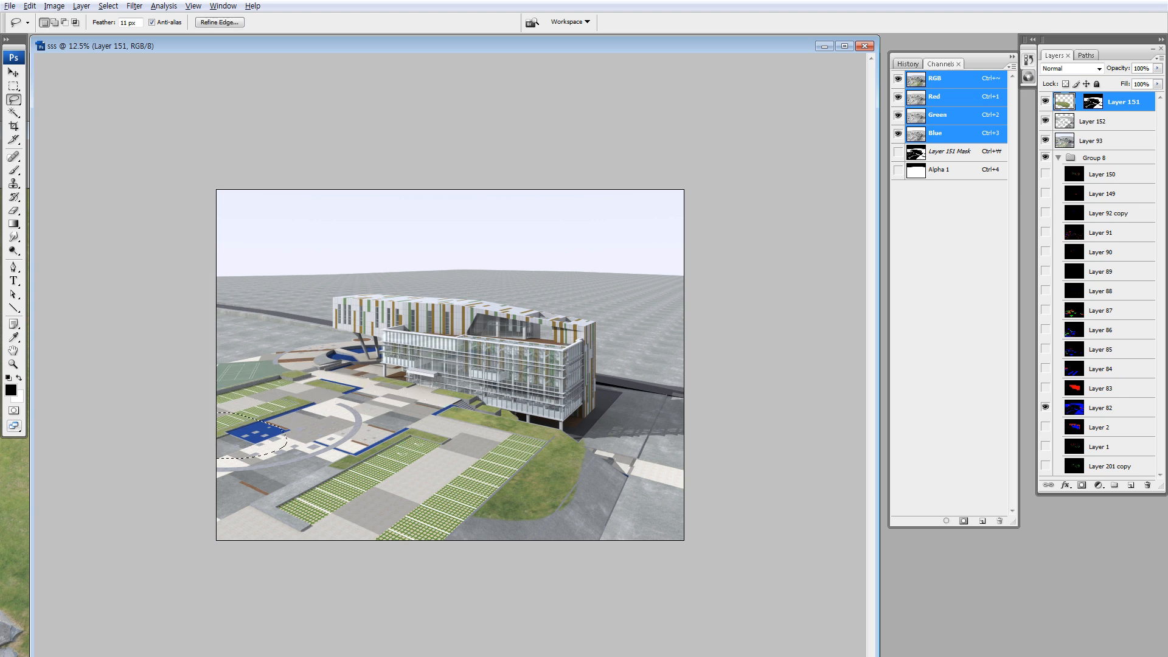
- Cover the planter strip around the lower parking bay with grass patches copied on Layer 151
drag(398, 400, 475, 425)
drag(407, 447, 278, 512)
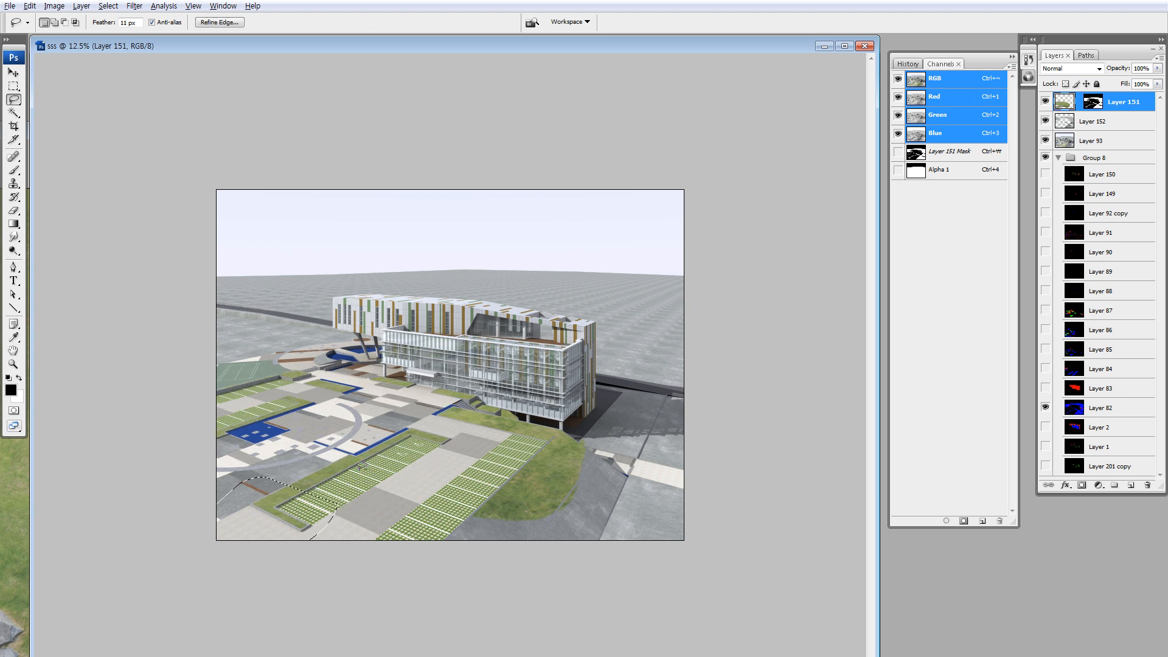
click(466, 521)
key(Return)
- Fill the sloping ground at the image's lower right with copied grass patches on Layer 151
drag(529, 372, 591, 400)
mouse_move(520, 423)
mouse_down()
mouse_move(577, 490)
mouse_move(599, 453)
mouse_up()
key(ctrl+z)
drag(477, 380, 635, 435)
drag(524, 450, 631, 509)
click(540, 481)
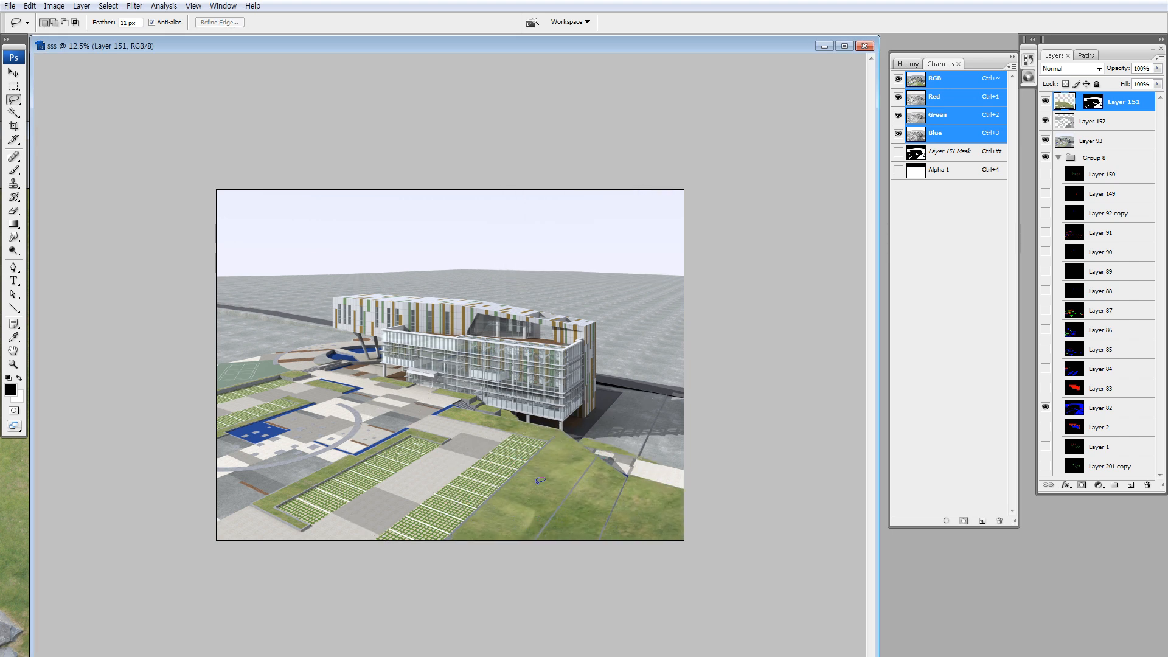
- Blend the grass on the lower-right slope with small copied patches and extend it over the field beside the building
mouse_move(505, 536)
mouse_down()
mouse_move(517, 490)
mouse_move(551, 490)
mouse_move(551, 535)
mouse_move(513, 521)
mouse_up()
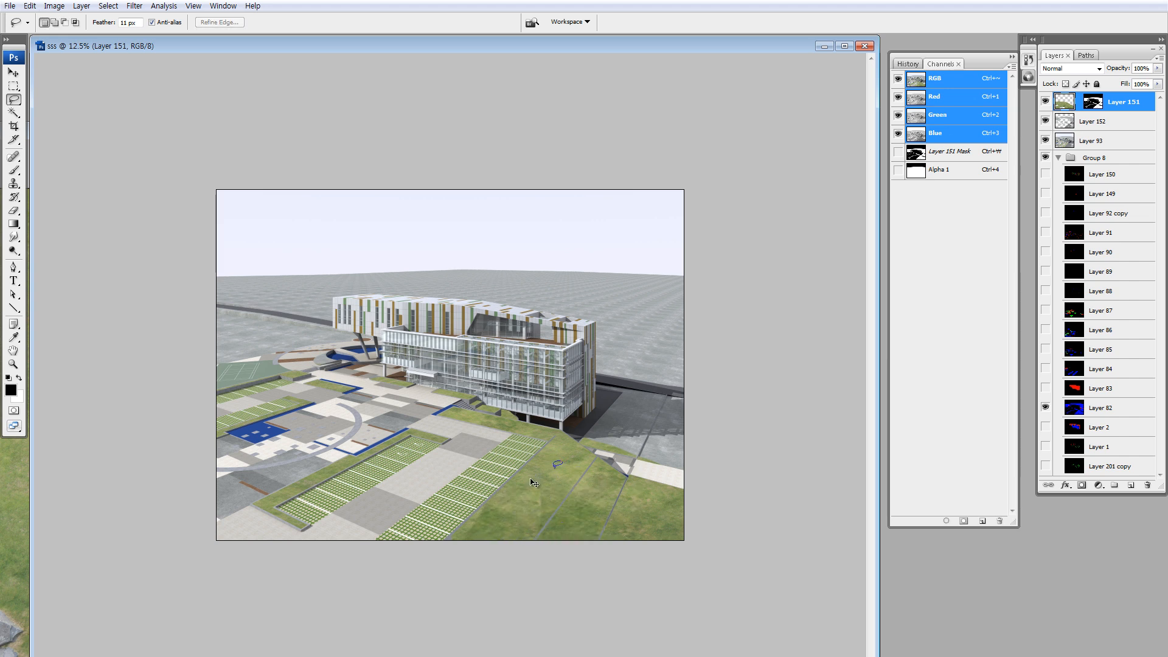
click(528, 513)
mouse_move(518, 471)
mouse_down()
mouse_move(564, 501)
mouse_move(528, 516)
mouse_up()
key(ctrl+d)
drag(627, 443, 665, 467)
mouse_move(611, 512)
mouse_down()
mouse_move(643, 424)
mouse_move(566, 481)
mouse_up()
key(ctrl+d)
mouse_move(549, 415)
mouse_down()
mouse_move(648, 391)
mouse_move(685, 412)
mouse_up()
mouse_move(650, 415)
mouse_down()
mouse_move(653, 371)
mouse_move(664, 372)
mouse_move(558, 352)
mouse_move(568, 338)
mouse_move(669, 310)
mouse_up()
mouse_move(587, 258)
mouse_down()
mouse_move(486, 338)
mouse_move(560, 361)
mouse_up()
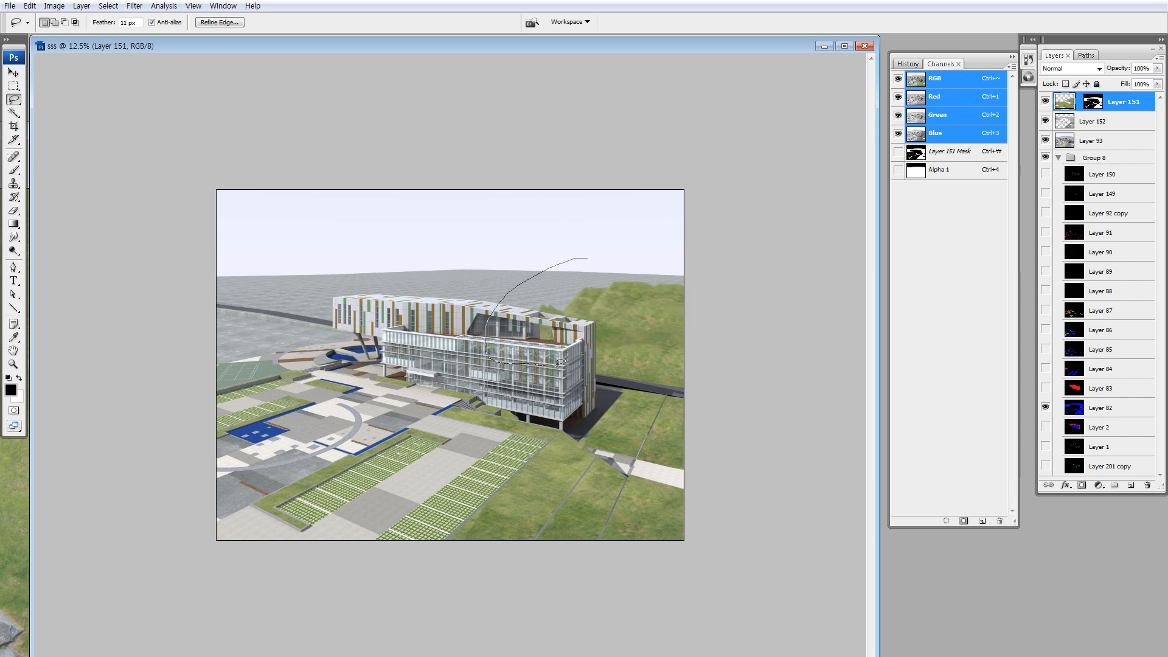
drag(689, 385, 589, 259)
drag(652, 320, 568, 242)
key(Delete)
key(ctrl+d)
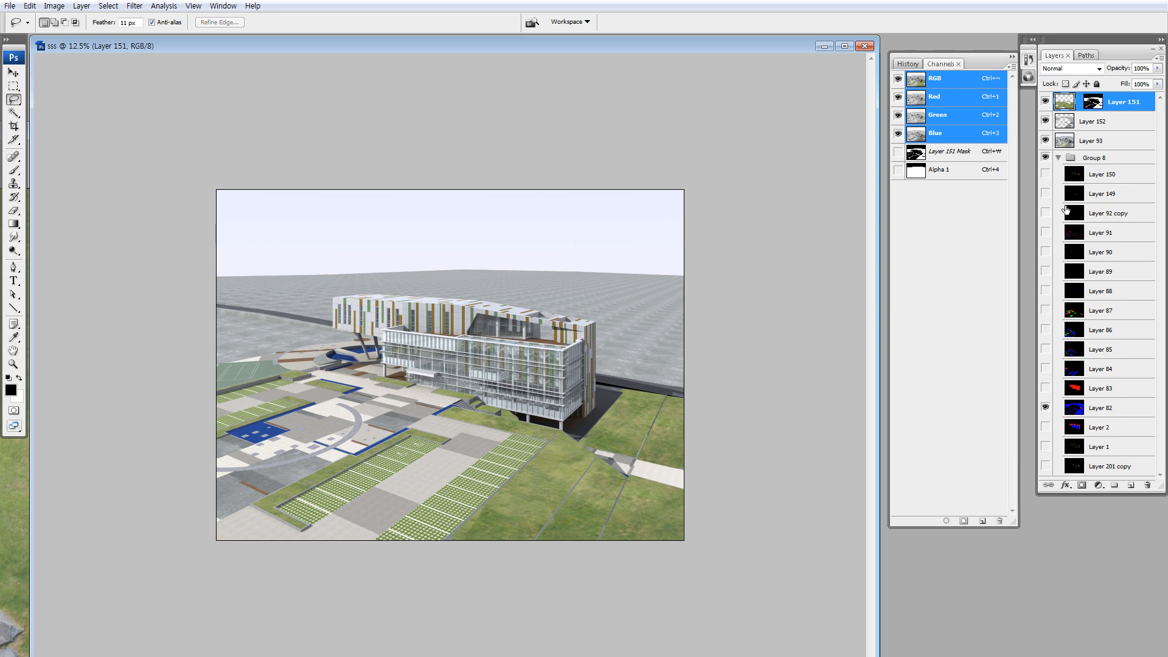
- Isolate Layer 151, compare it with Layer 152, and cover the bare planter beside the circular pool with copied grass
alt+click(1046, 102)
click(1046, 121)
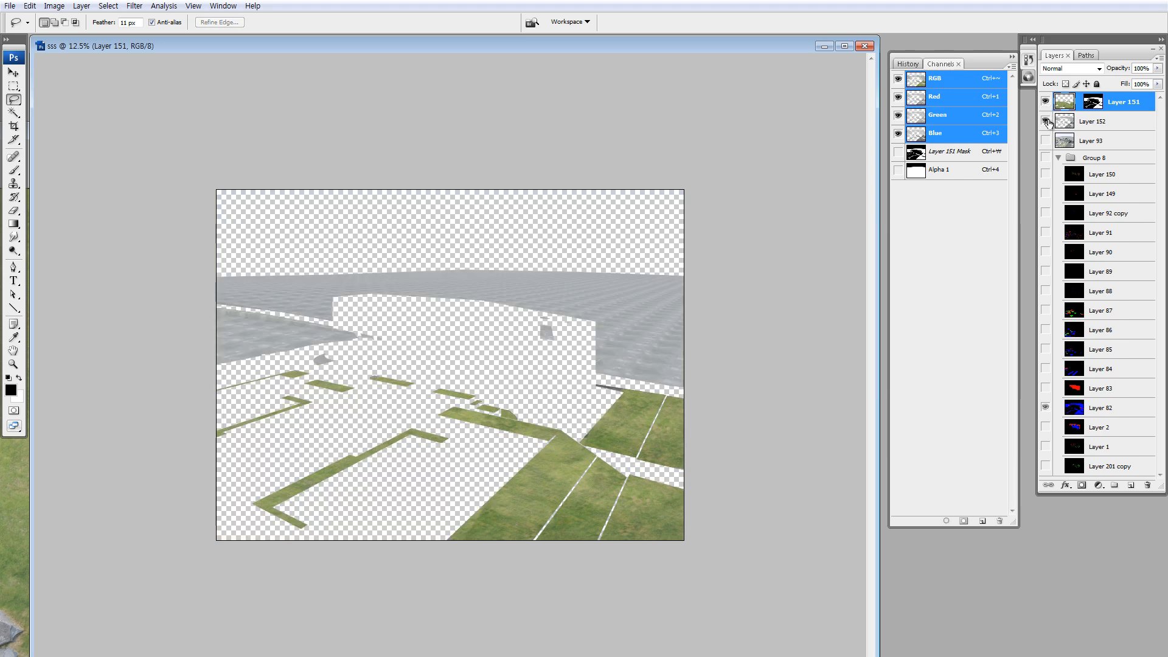
click(1047, 121)
click(1046, 122)
key(ctrl+space)
drag(285, 317, 433, 436)
mouse_move(302, 226)
mouse_down()
mouse_move(479, 286)
mouse_move(326, 213)
mouse_up()
- Show all layers again, including those in Group 8, and clear the selection to check the whole image
drag(1044, 147, 1046, 491)
click(1052, 159)
key(ctrl+minus)
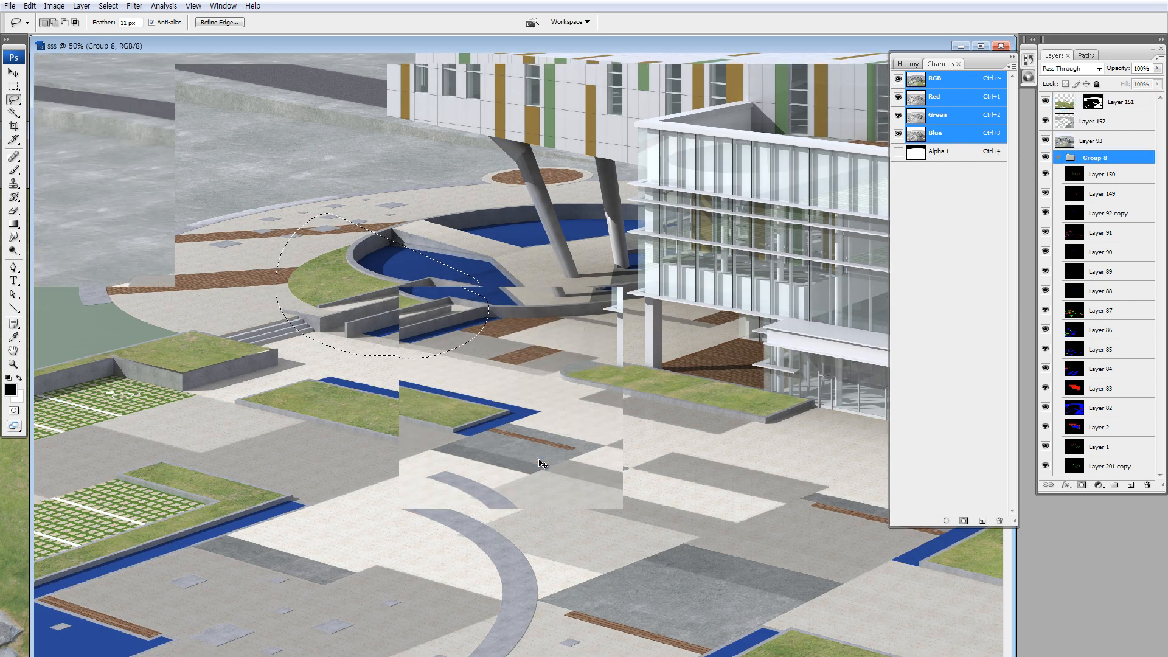
key(ctrl+d)
key(ctrl+minus)
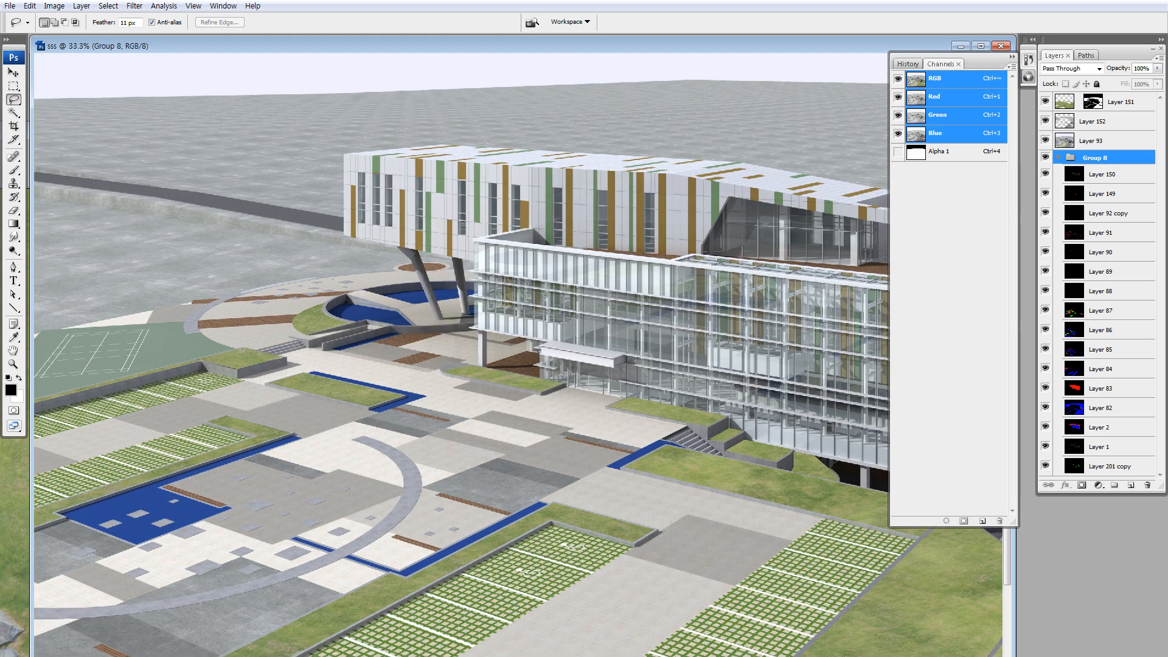
drag(351, 437, 365, 415)
key(v)
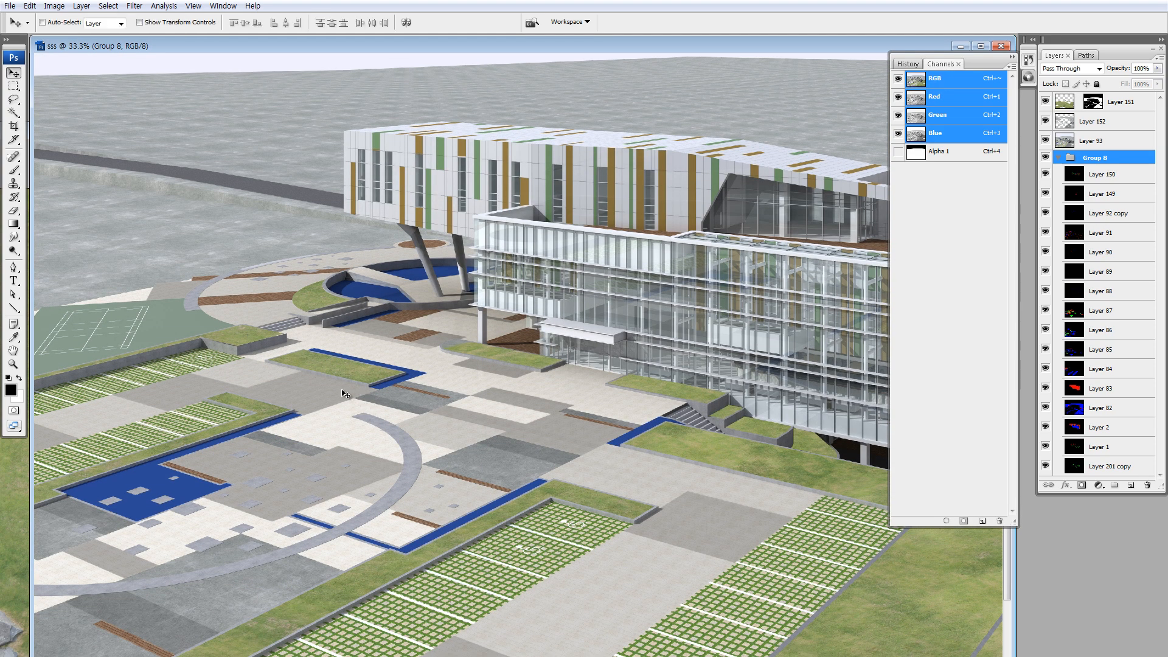
key(ctrl+minus)
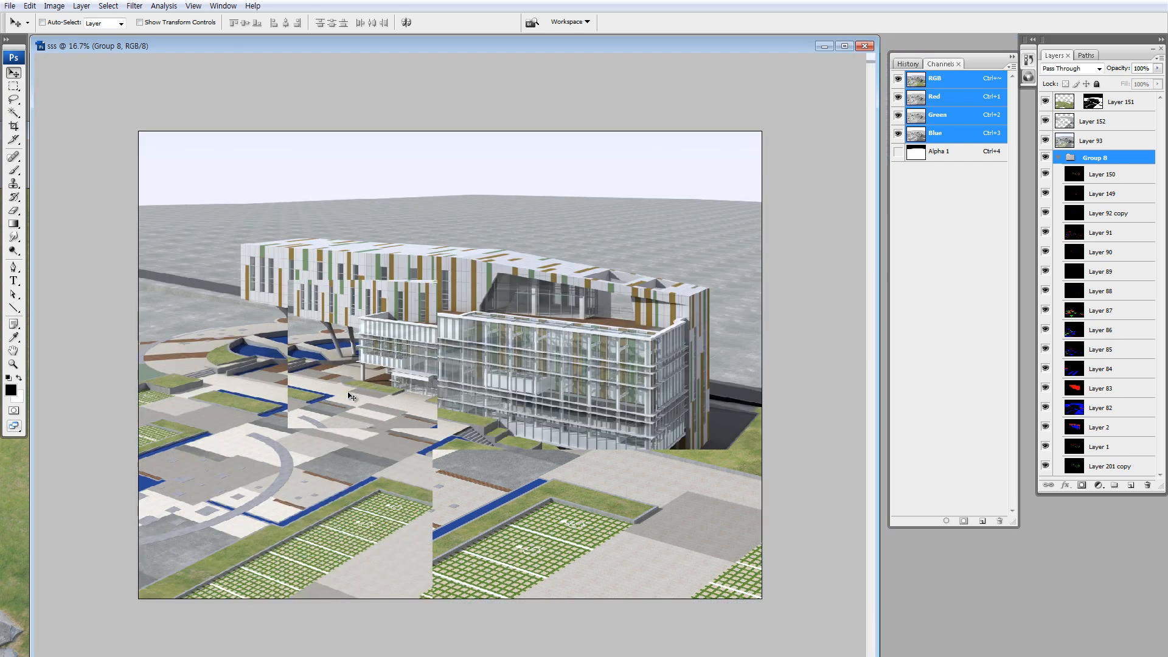
- Apply Brightness/Contrast to the grass on Layer 151 with brightness -12 and contrast +25
click(1062, 102)
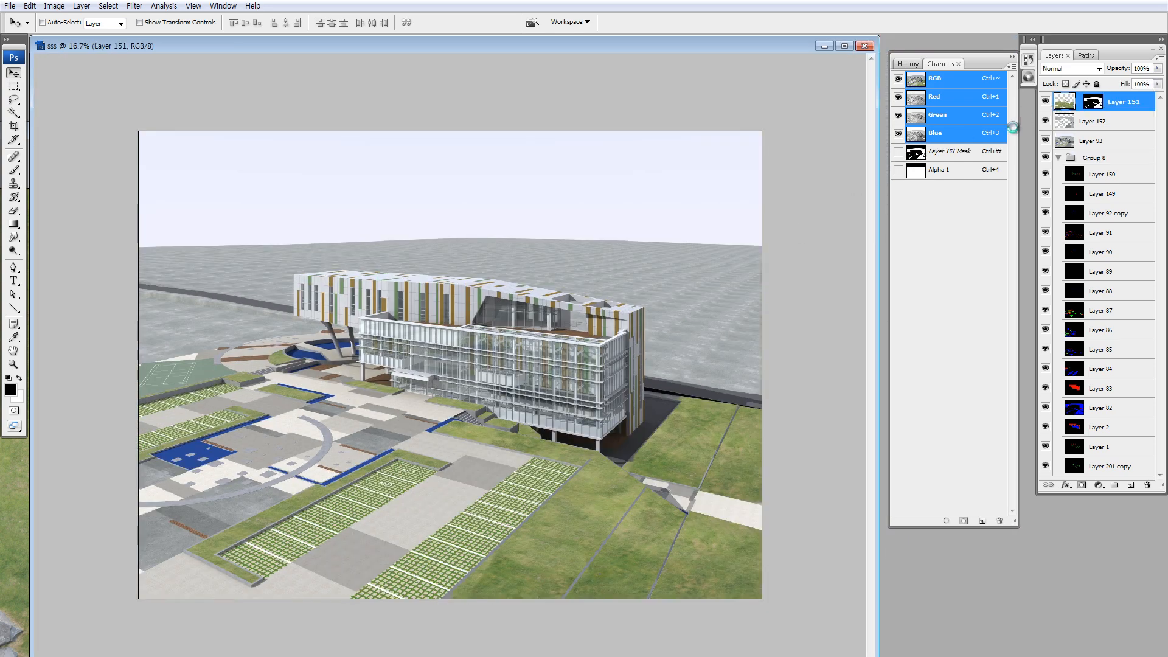
key(alt+i)
key(a)
key(c)
drag(894, 240, 891, 239)
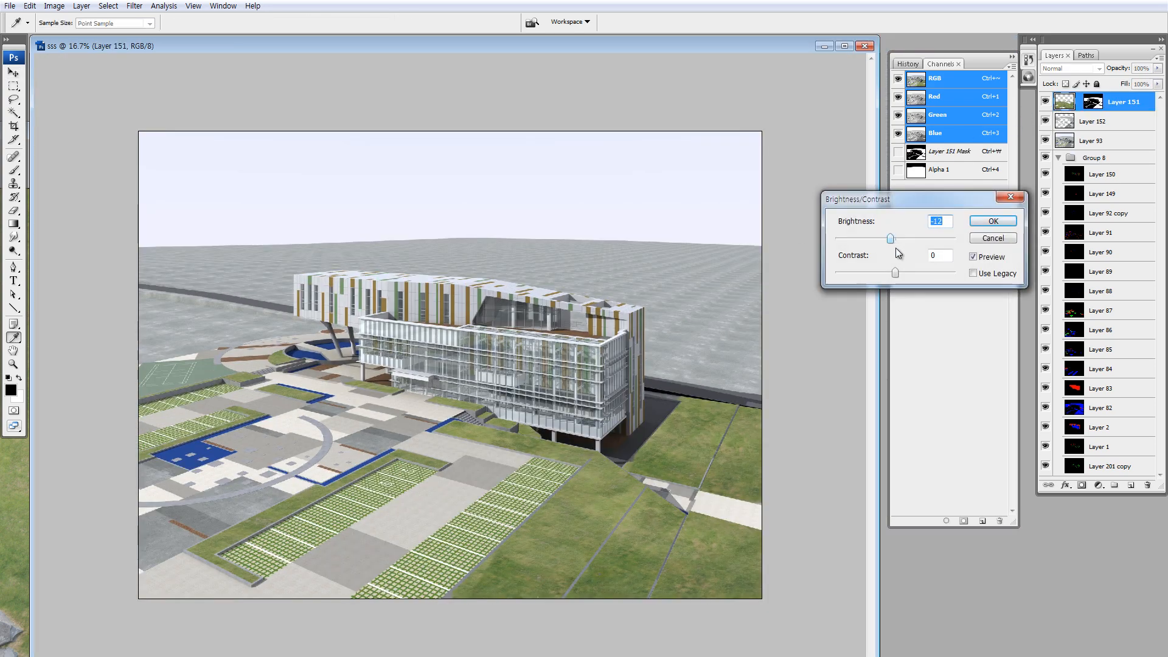
click(911, 273)
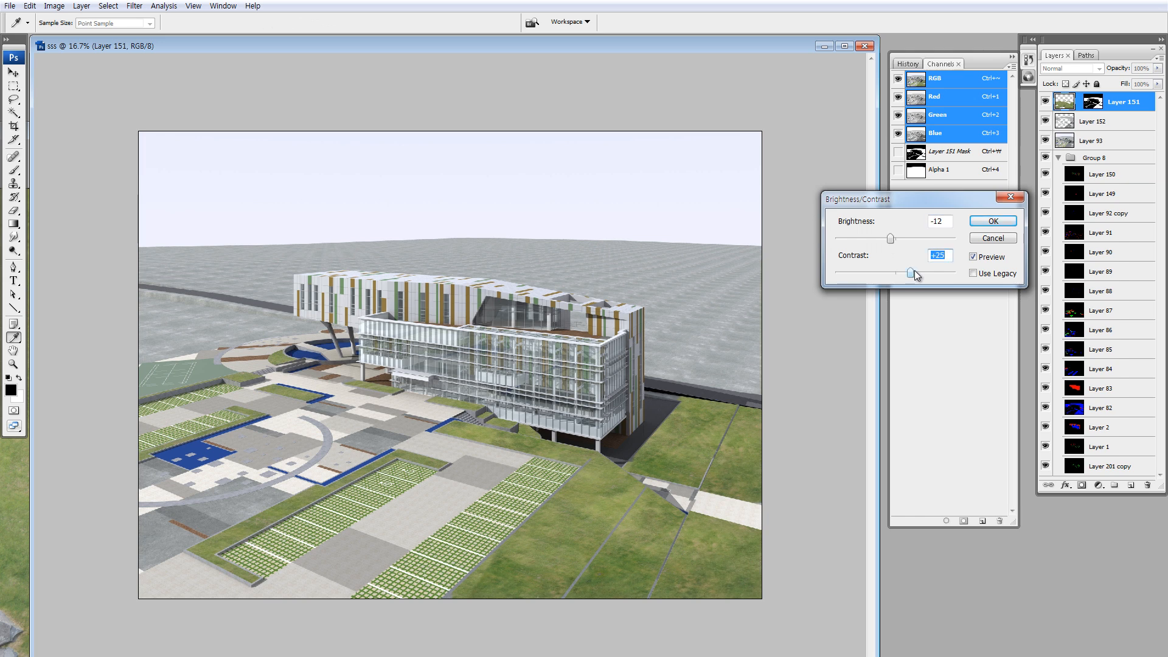
click(985, 223)
- Apply a second Brightness/Contrast adjustment to Layer 151 with contrast +36 and unchanged brightness
key(alt+i)
key(a)
key(c)
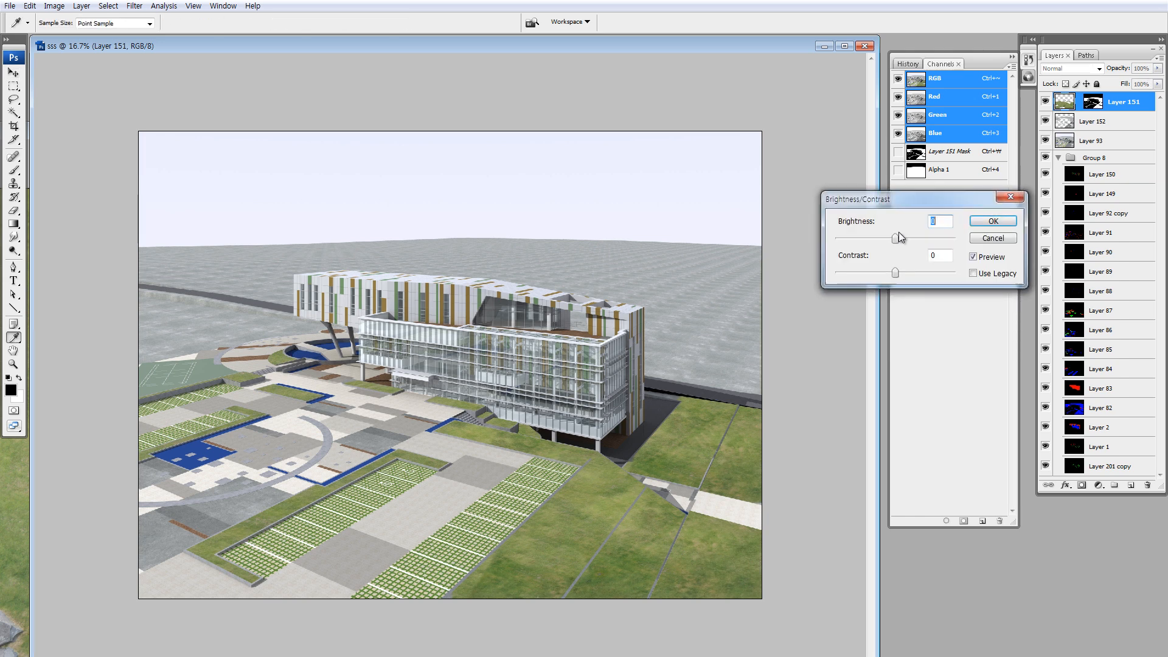
key(Tab)
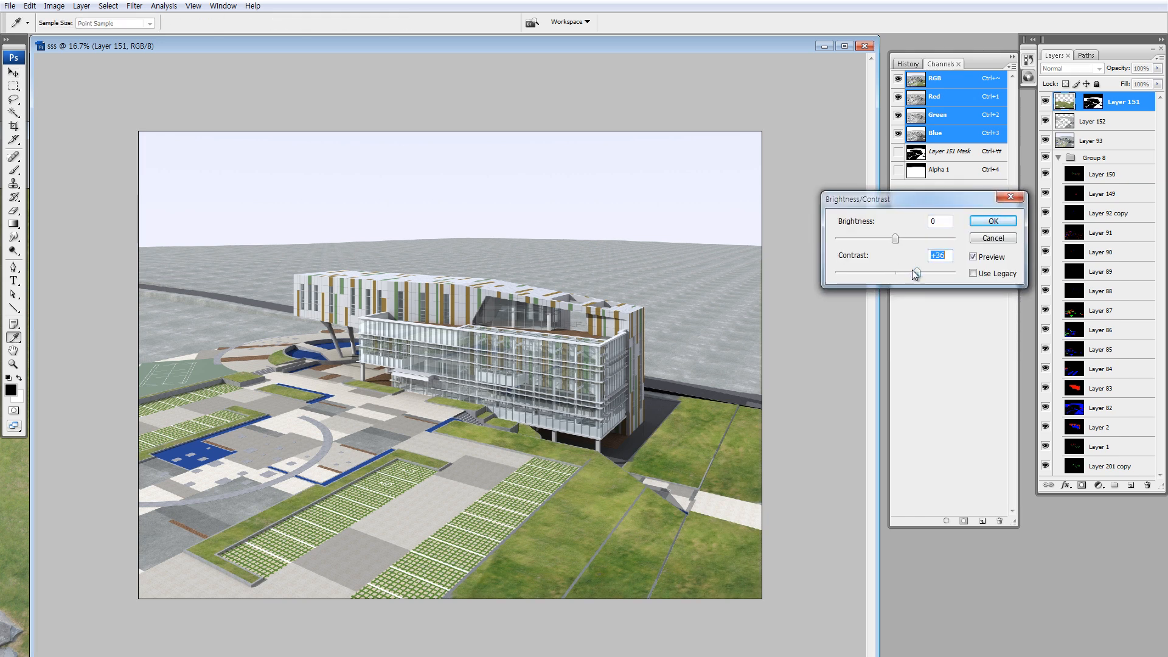
click(979, 221)
key(v)
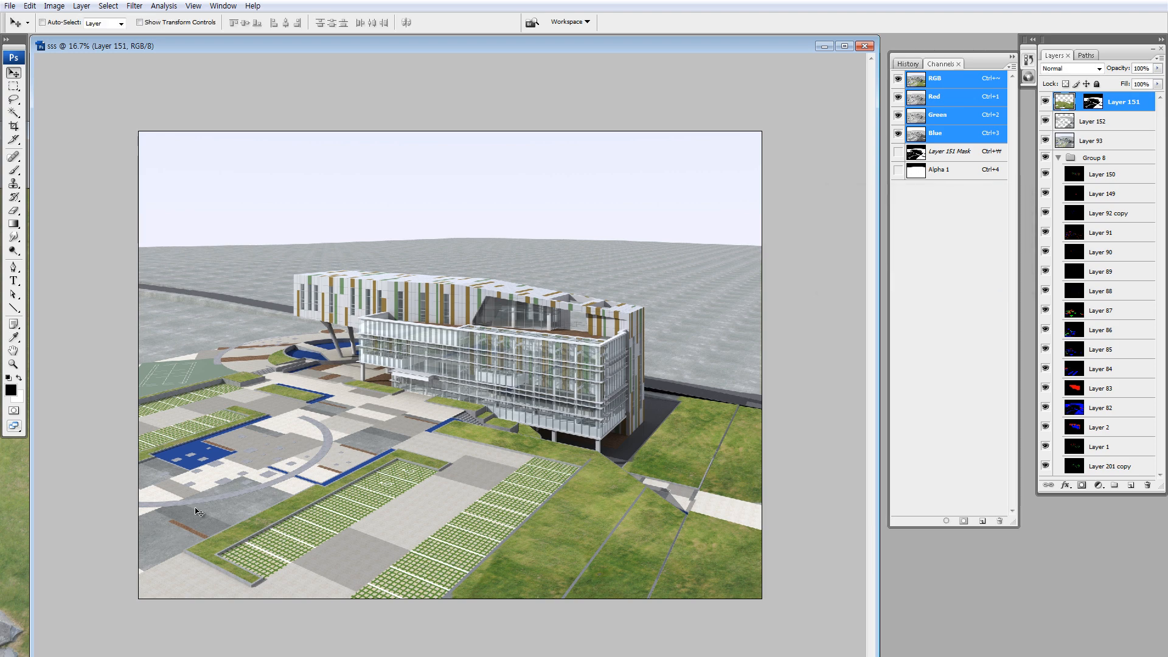
- Copy the dark fine-grass texture from its own image into the sss document as a new layer
key(z)
drag(363, 391, 437, 477)
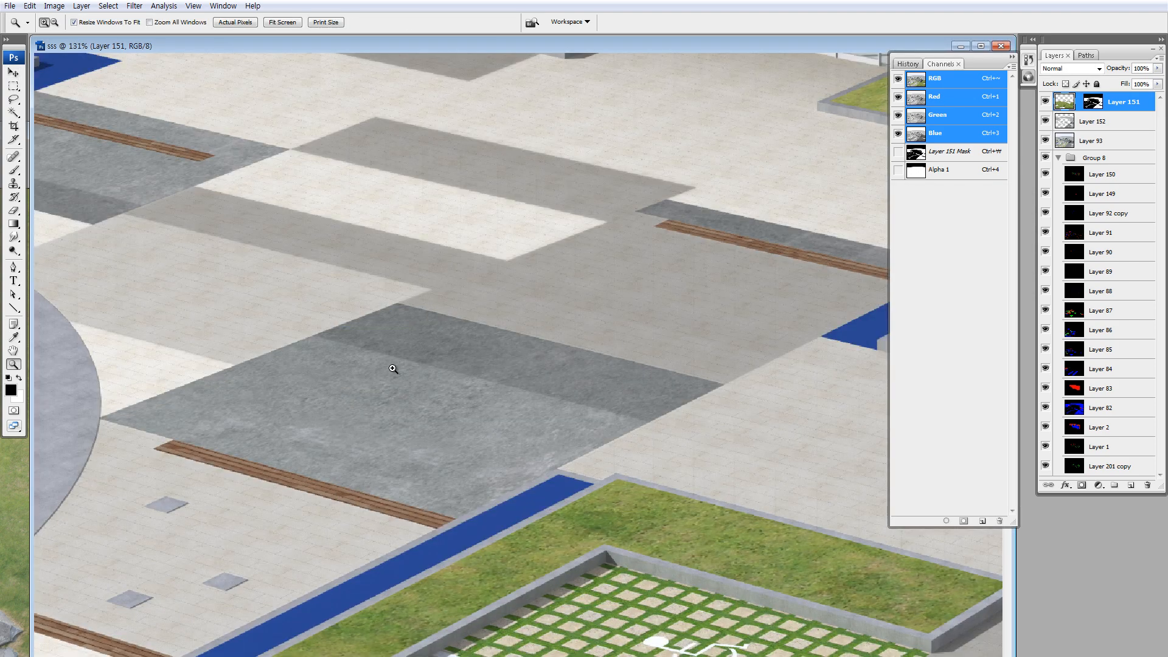
key(ctrl+0)
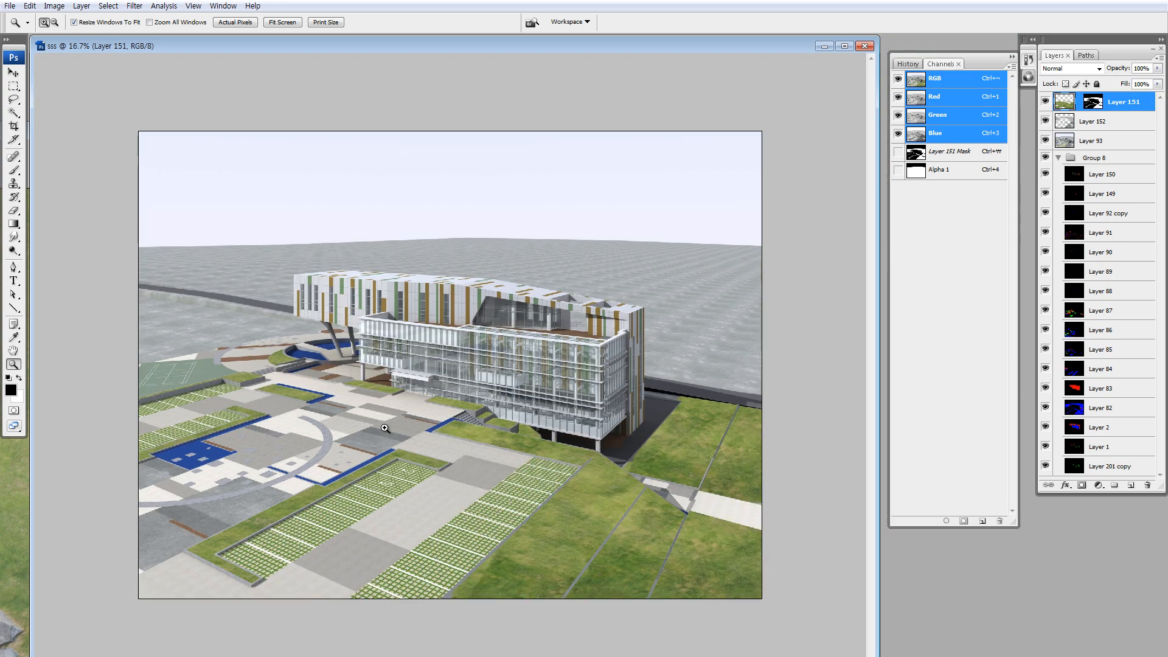
key(v)
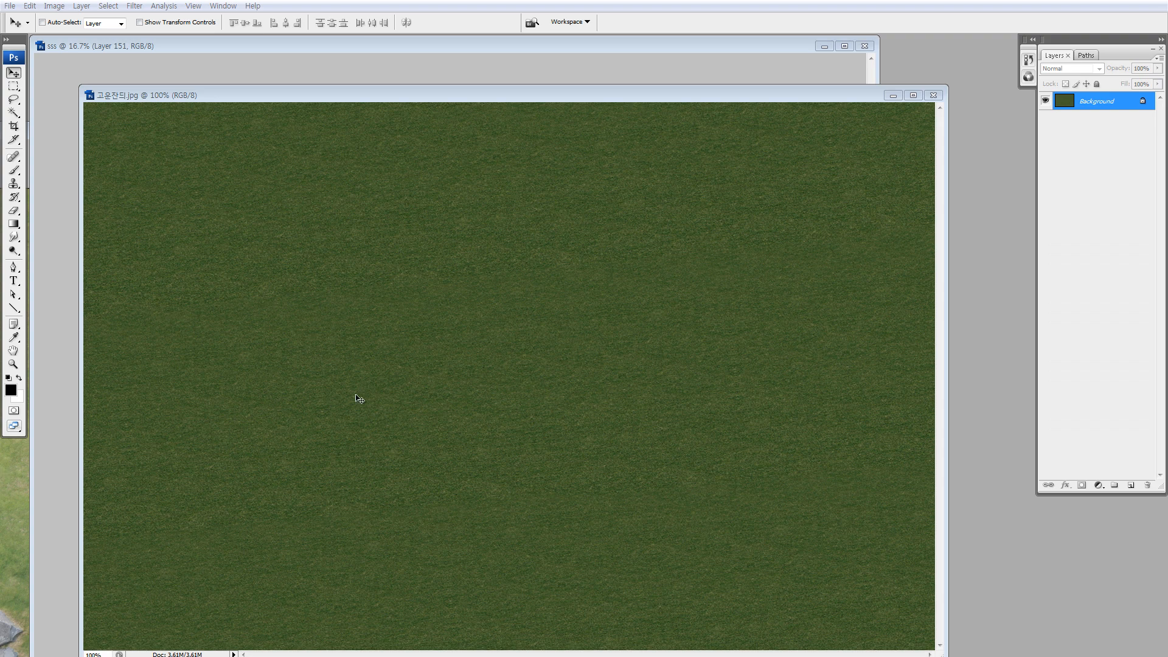
click(357, 396)
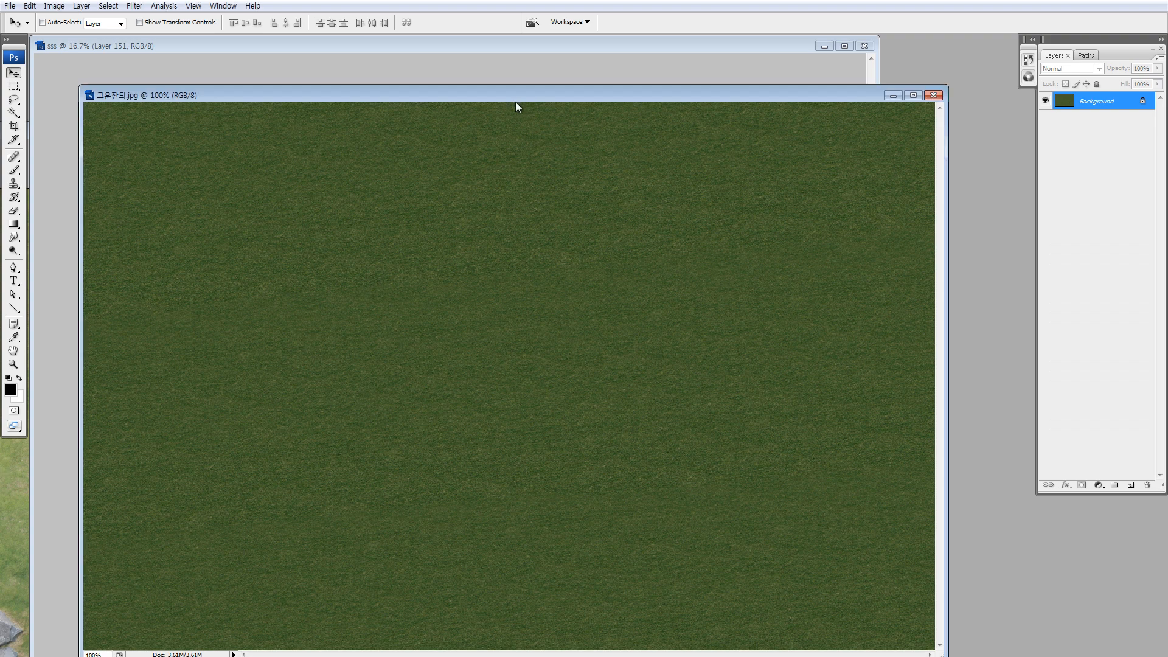
drag(472, 95, 501, 346)
drag(500, 409, 295, 383)
- Tile copies of the dark grass texture side by side within Layer 153 over the middle of the canvas
key(ctrl+a)
key(ctrl+a)
key(shift+Up)
key(shift+Up)
key(shift+Up)
key(shift+Up)
key(shift+Up)
key(m)
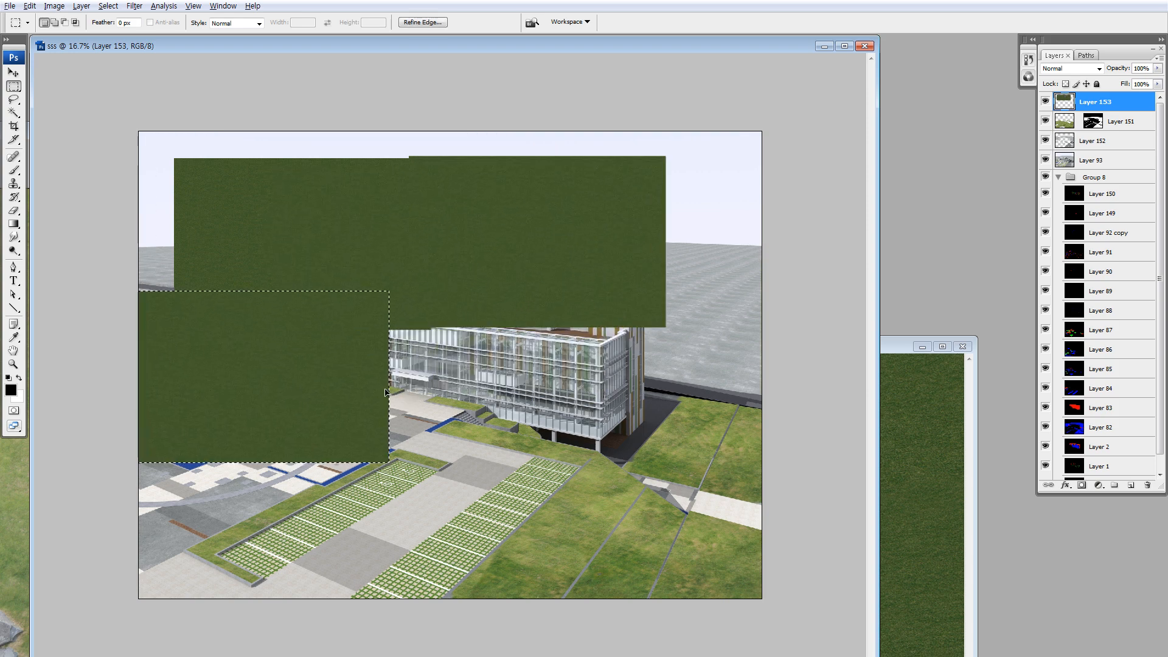
drag(357, 354, 656, 362)
- Examine the seams between the grass texture tiles up close
key(z)
drag(373, 274, 516, 342)
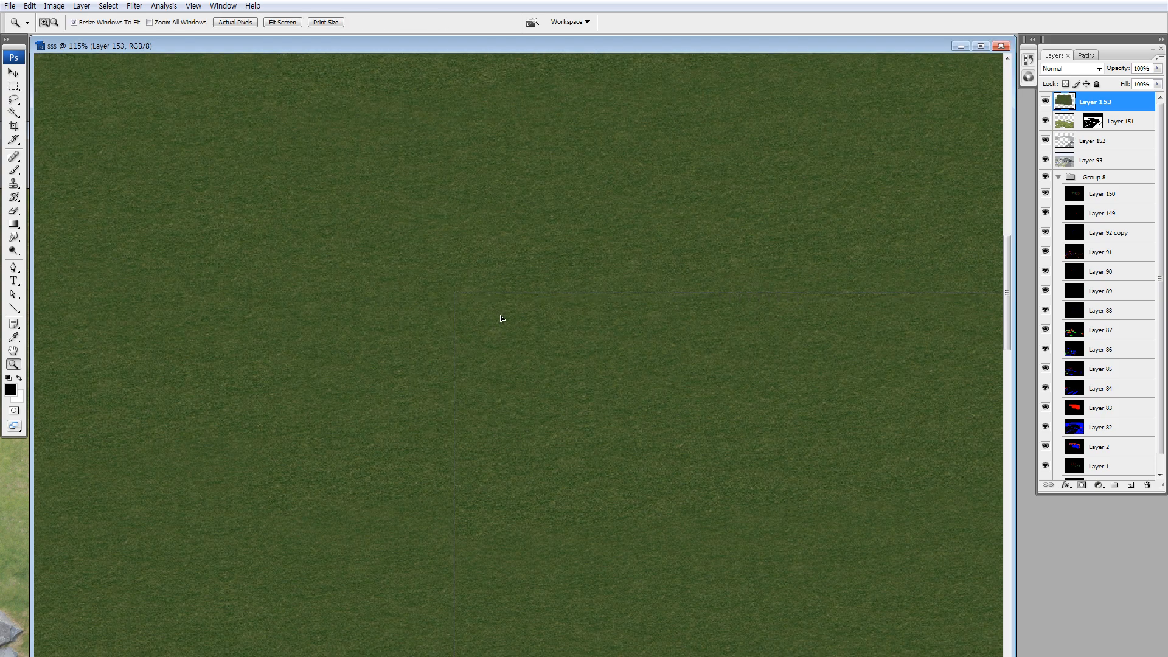
key(ctrl+0)
key(ctrl+minus)
key(s)
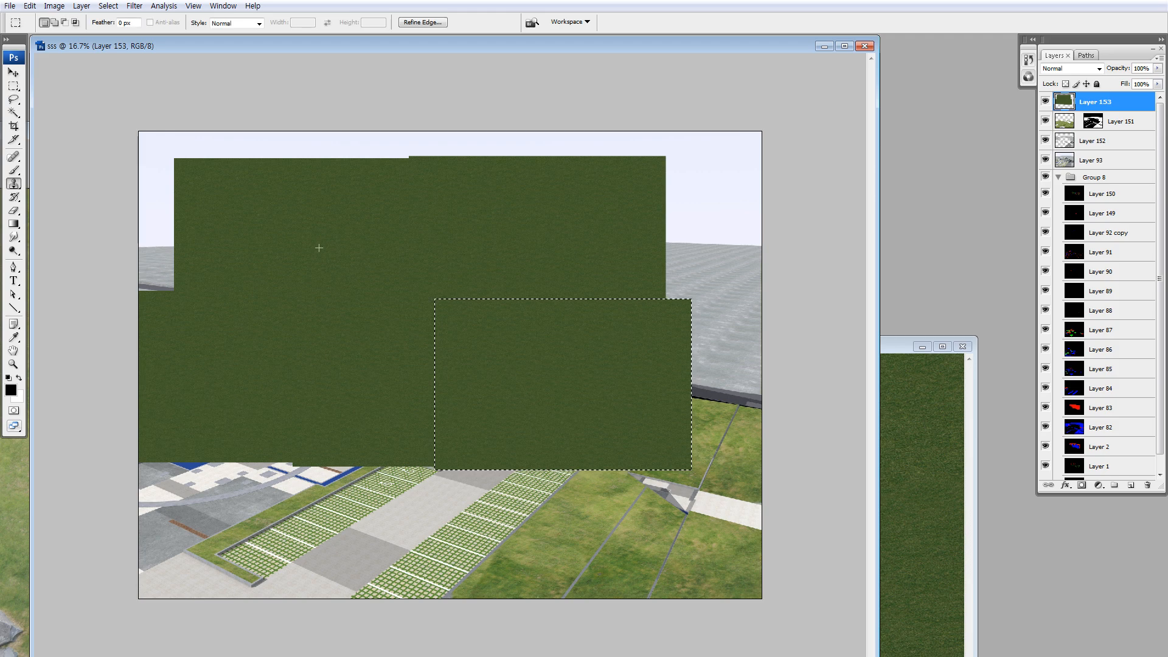
key(z)
drag(319, 248, 361, 289)
drag(368, 329, 421, 394)
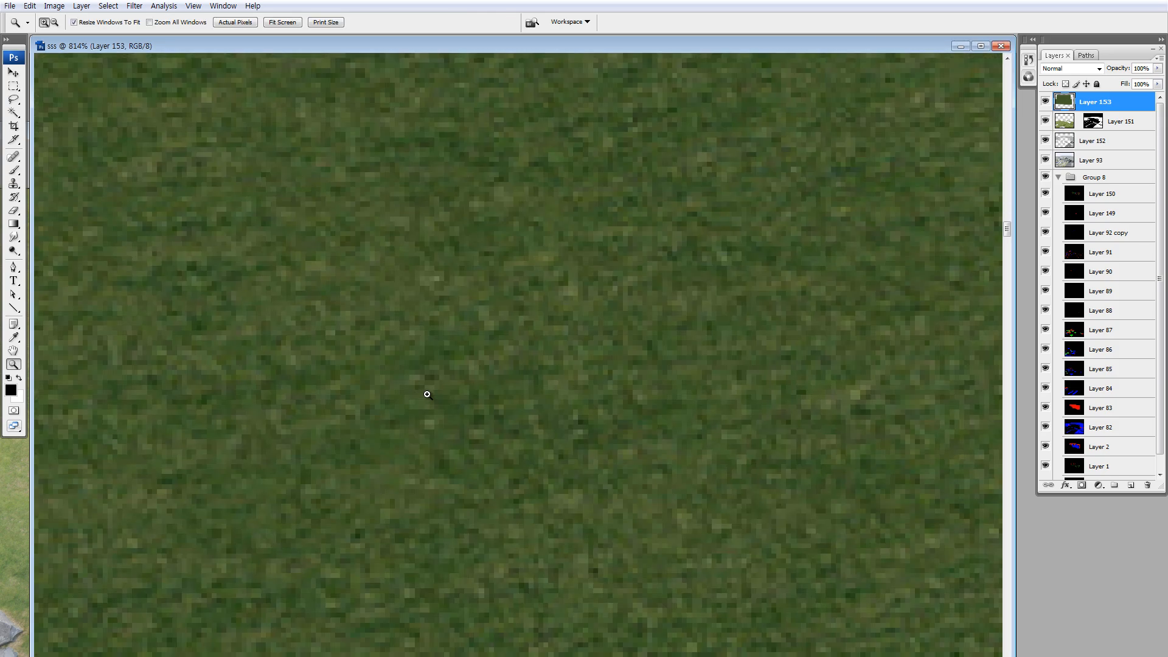
key(ctrl+minus)
key(ctrl+minus)
key(ctrl+minus)
key(ctrl+minus)
key(ctrl+minus)
key(ctrl+minus)
key(ctrl+minus)
key(ctrl+minus)
key(ctrl+minus)
key(ctrl+minus)
key(ctrl+minus)
key(ctrl+minus)
key(ctrl+minus)
key(ctrl+minus)
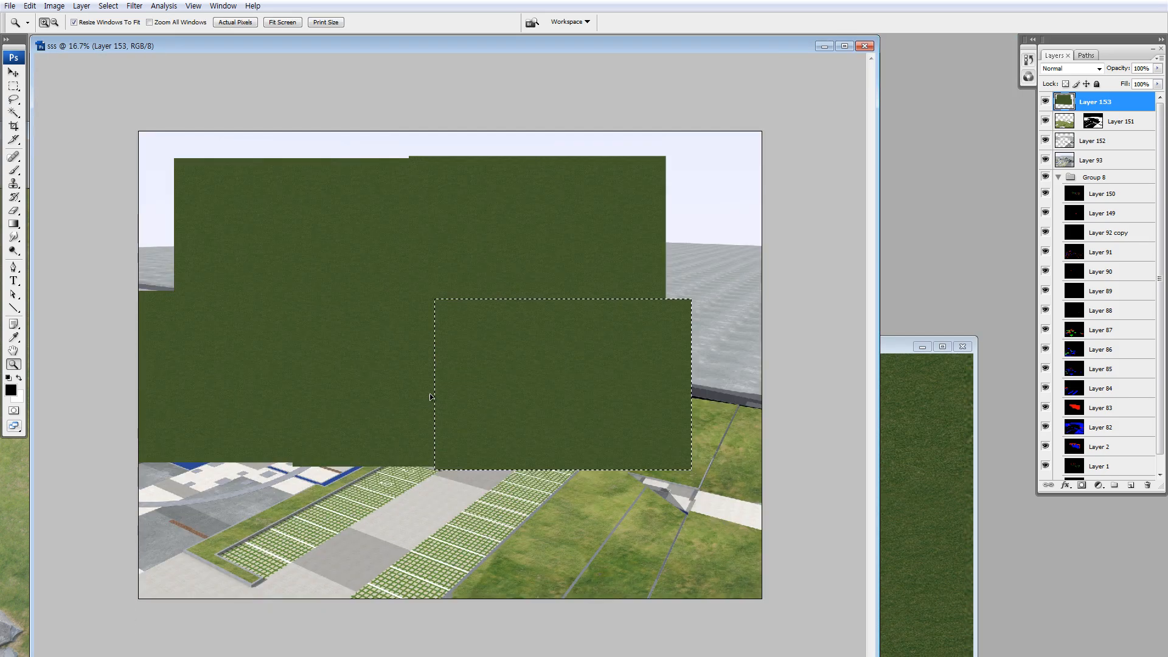
- Duplicate a large block of the grass texture until Layer 153 covers the whole canvas, and clear the selection
key(m)
mouse_move(300, 228)
mouse_down()
mouse_move(370, 312)
mouse_move(512, 435)
mouse_up()
drag(467, 384, 351, 320)
drag(515, 308, 533, 306)
drag(564, 306, 688, 301)
drag(613, 316, 691, 462)
drag(679, 397, 648, 488)
drag(603, 487, 416, 485)
drag(345, 478, 212, 476)
key(ctrl+d)
- Move Layer 153 directly beneath Layer 151 and hide it, exposing the plaza
key(z)
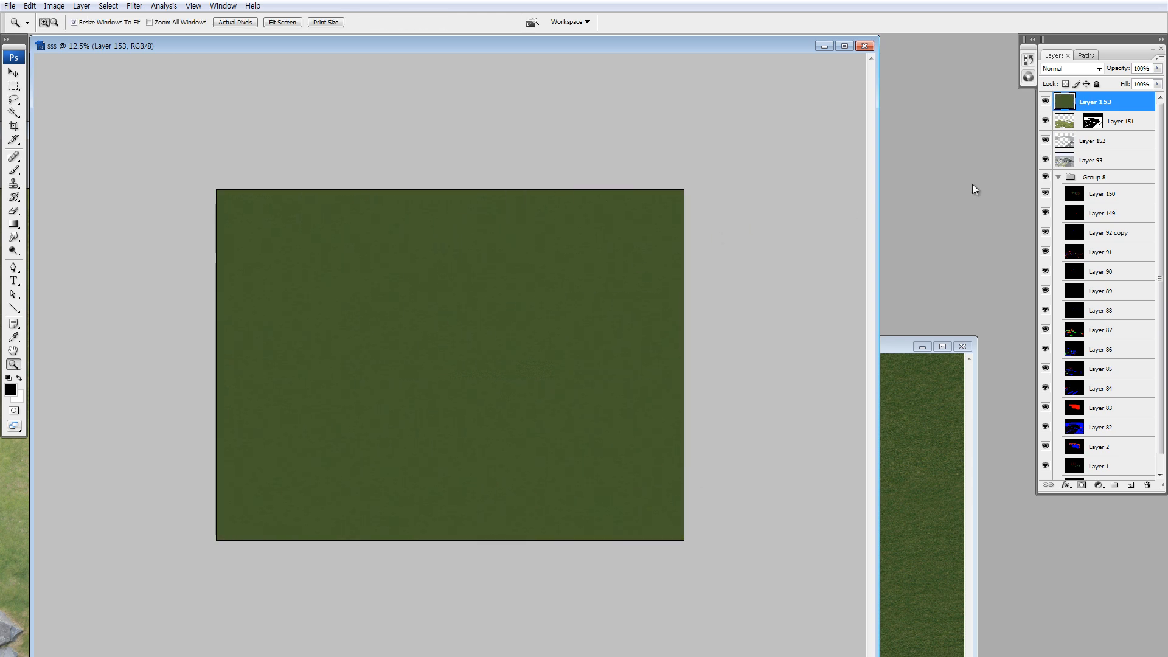
drag(1060, 106, 1070, 123)
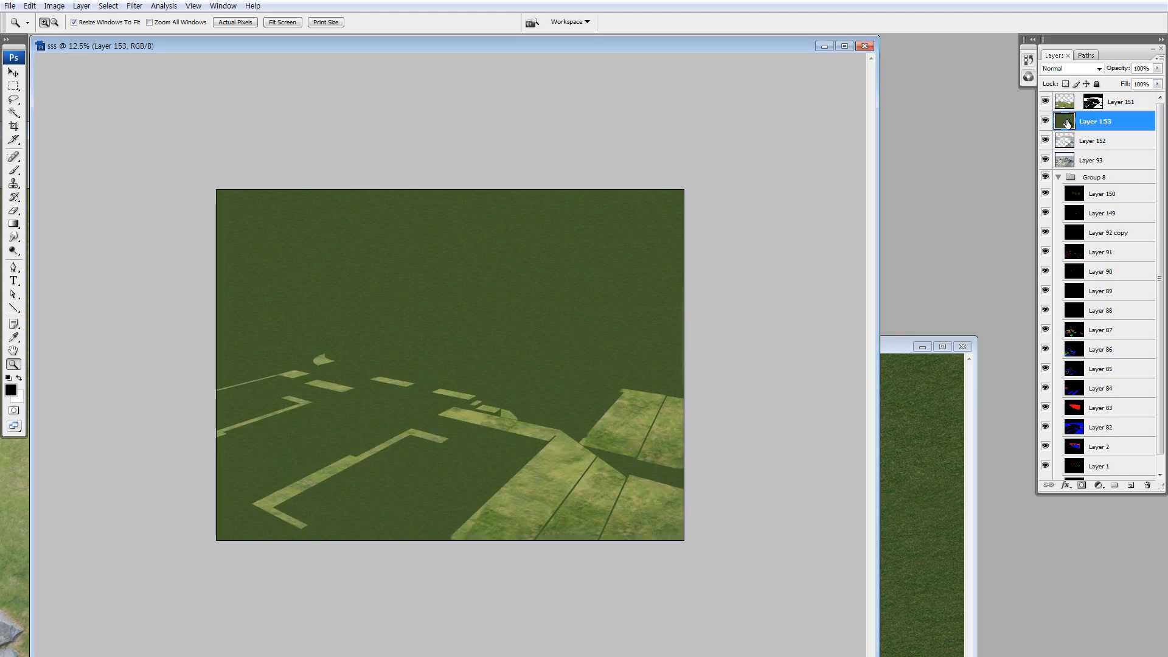
drag(281, 347, 424, 478)
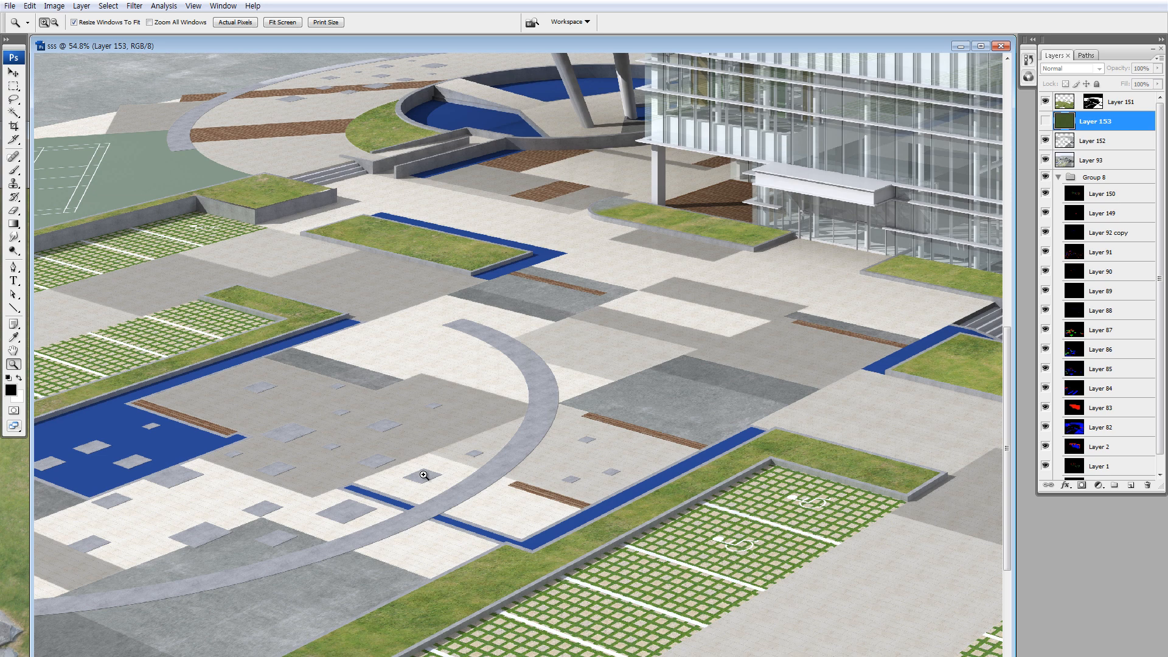
- Mark five spots on the plaza's dark grey stone paving with separate rectangular selections
key(m)
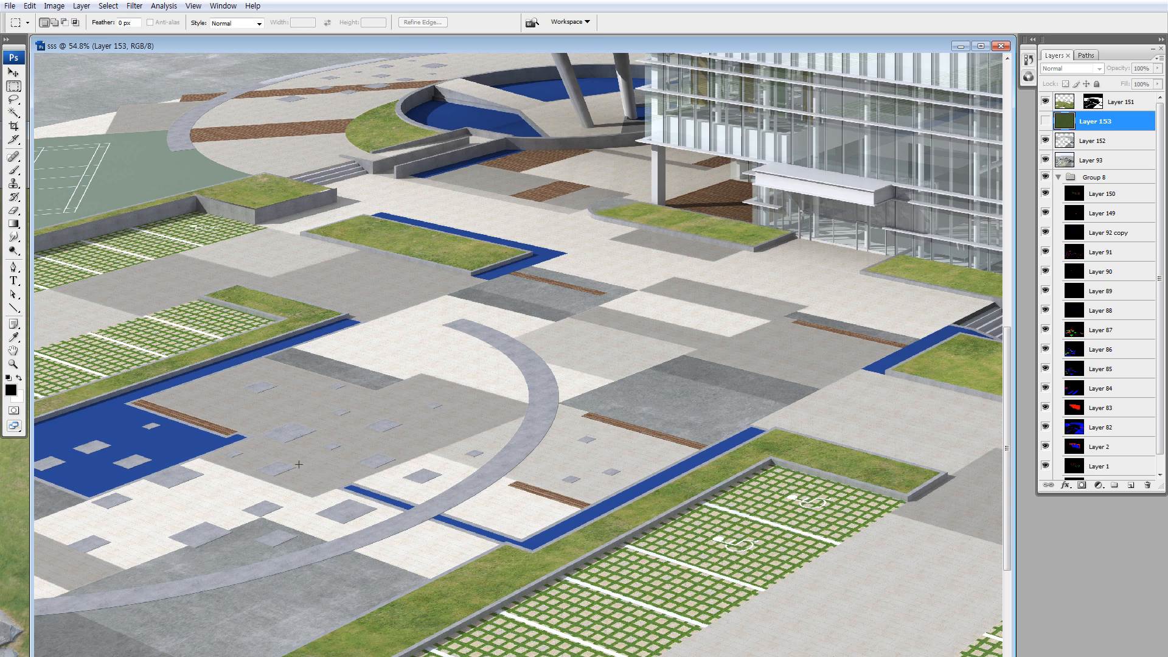
drag(190, 608, 240, 643)
drag(214, 590, 300, 461)
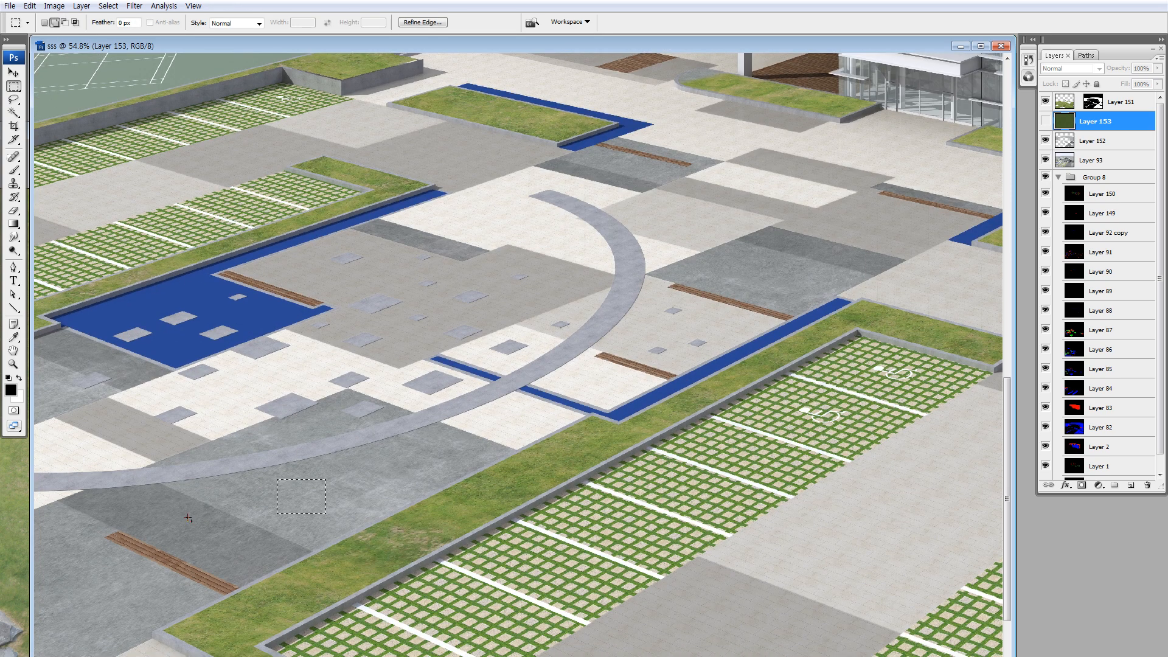
mouse_move(187, 518)
mouse_down()
mouse_move(242, 551)
mouse_move(258, 487)
mouse_up()
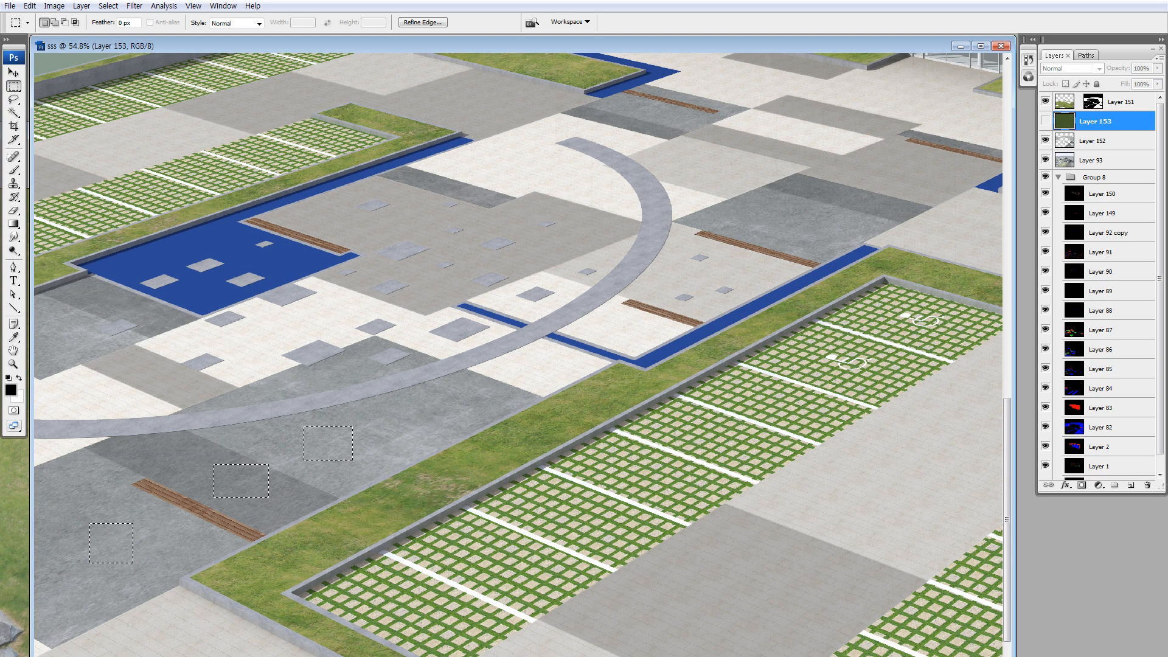
drag(748, 214, 783, 294)
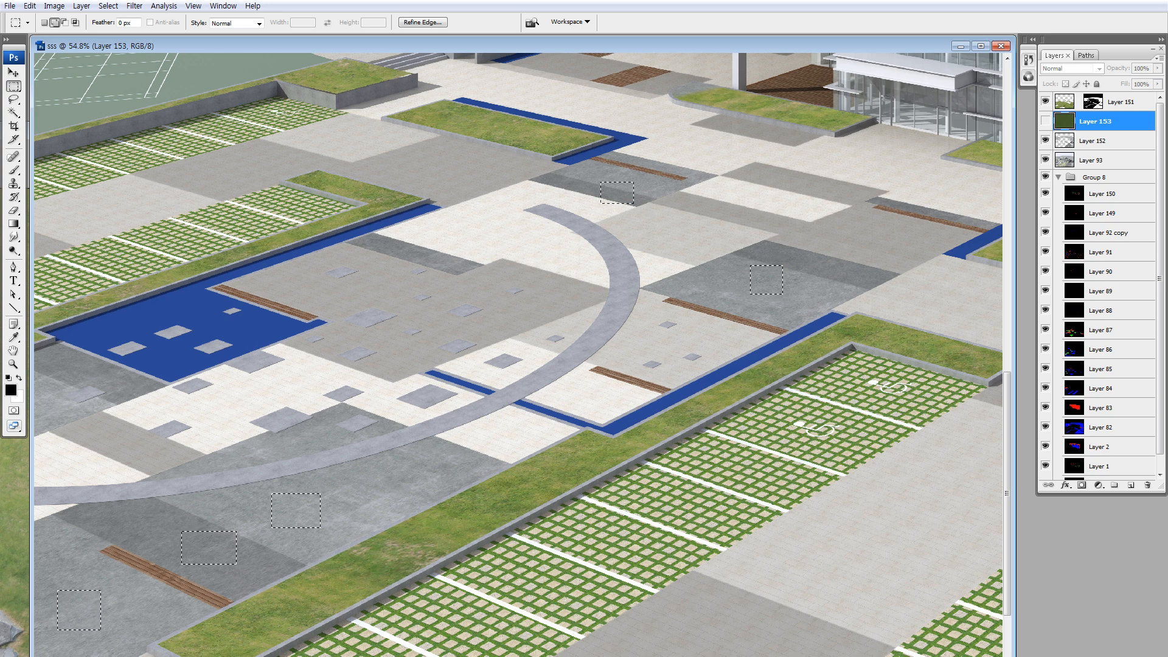
- Isolate the colour mask layers in Group 8 one after another to find those covering the dark grey paving
scroll(1133, 390, down, 1)
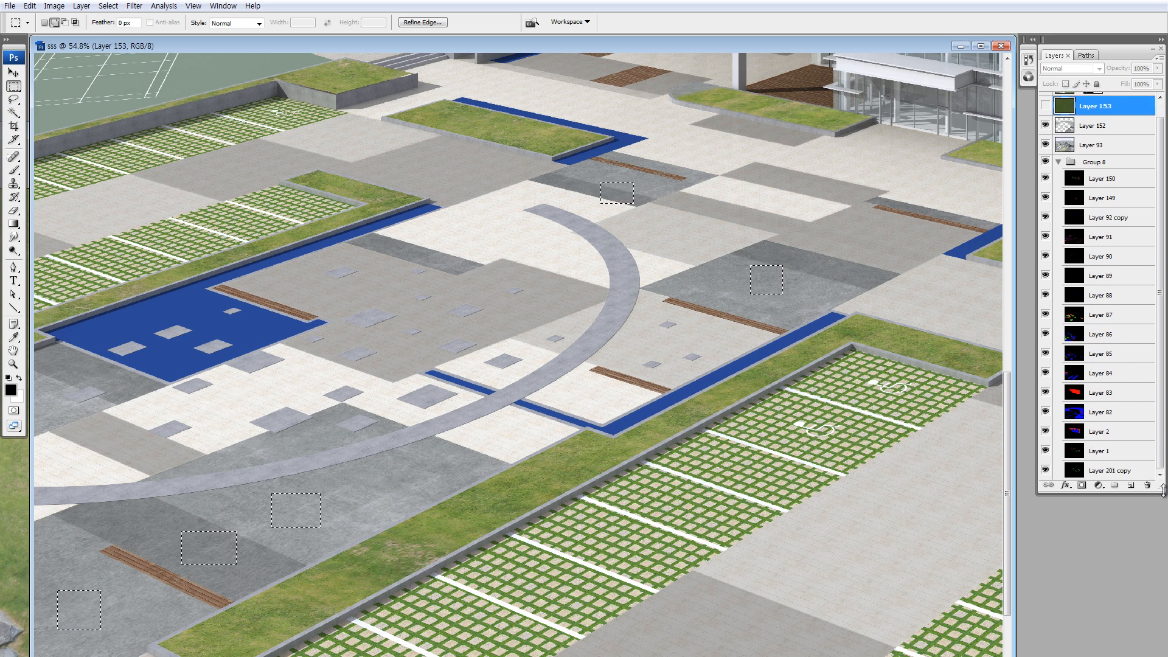
drag(1163, 490, 1163, 628)
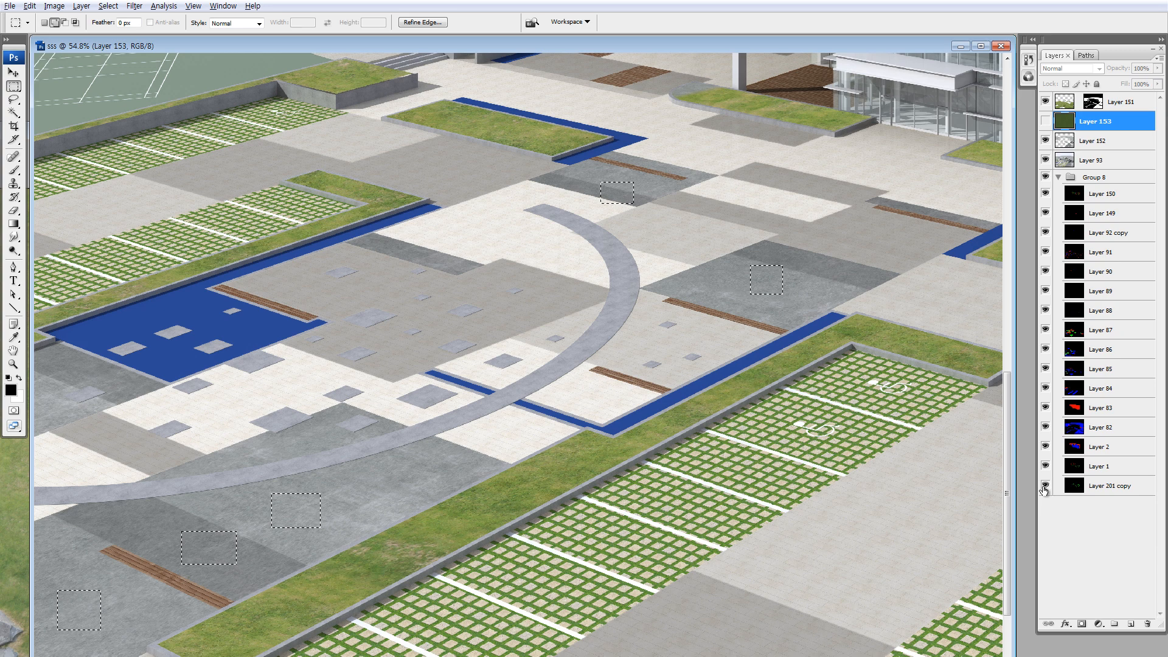
alt+click(1045, 486)
alt+click(1046, 447)
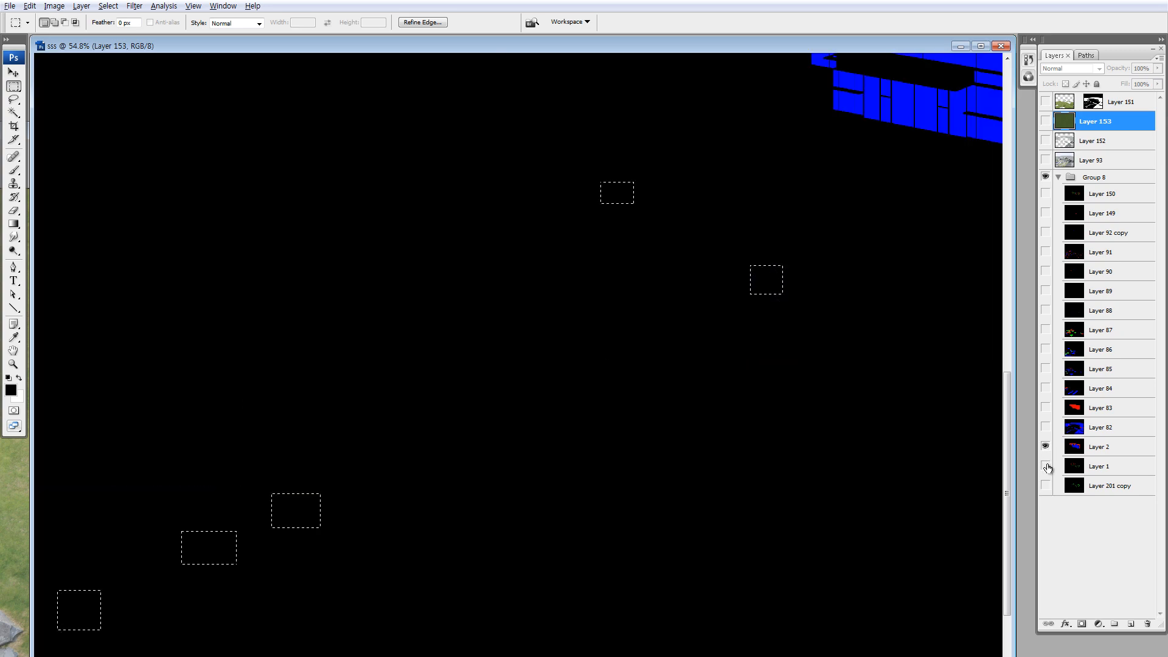
alt+click(1046, 467)
alt+click(1046, 428)
alt+click(1047, 409)
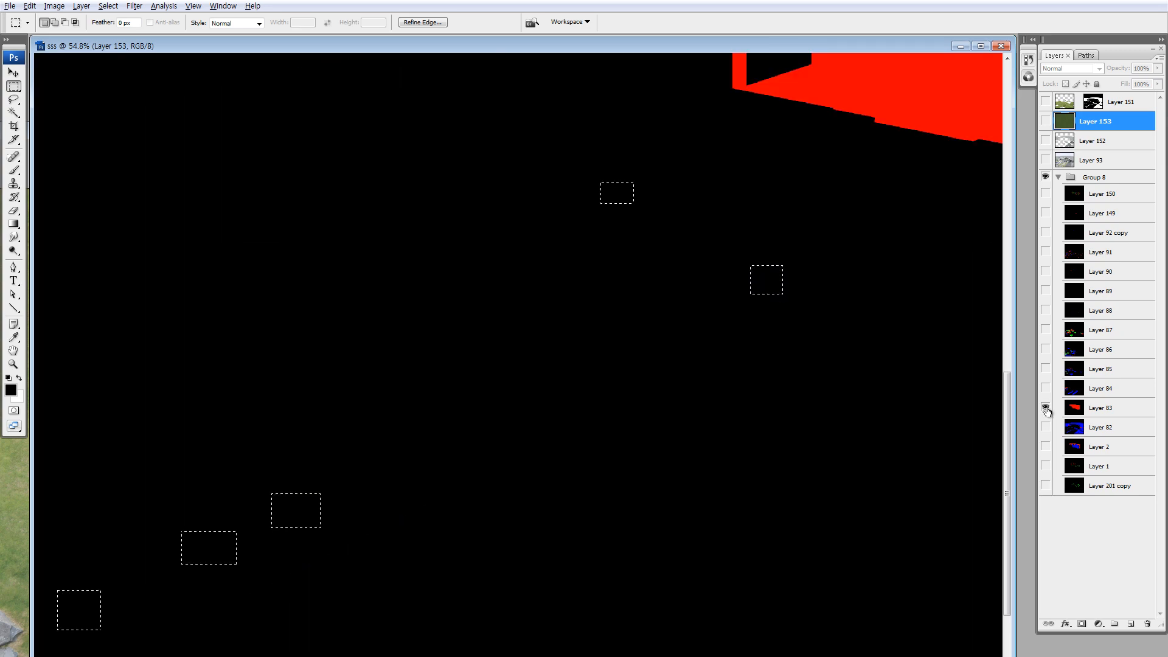
alt+click(1046, 389)
alt+click(1046, 370)
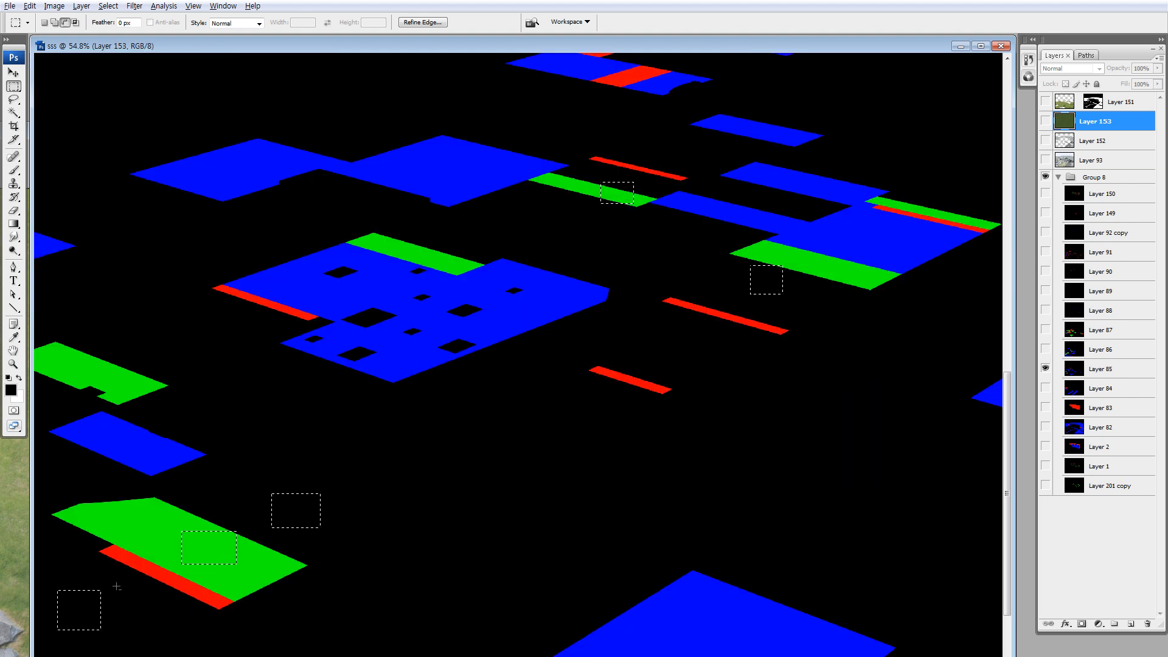
scroll(284, 529, down, 2)
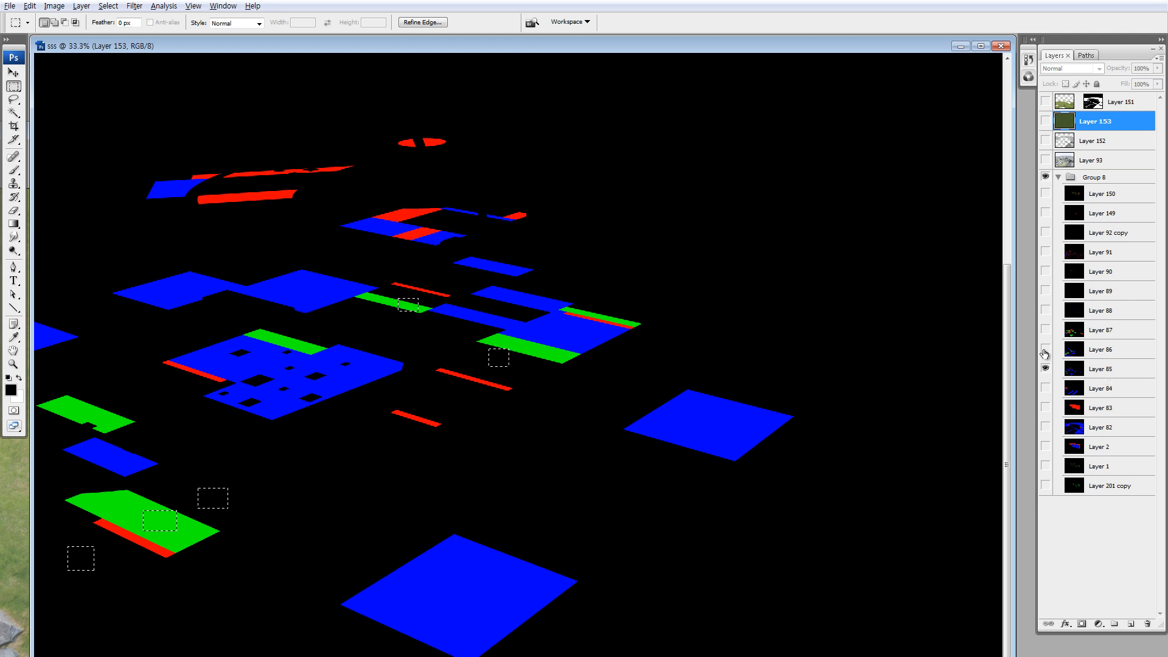
alt+click(1046, 351)
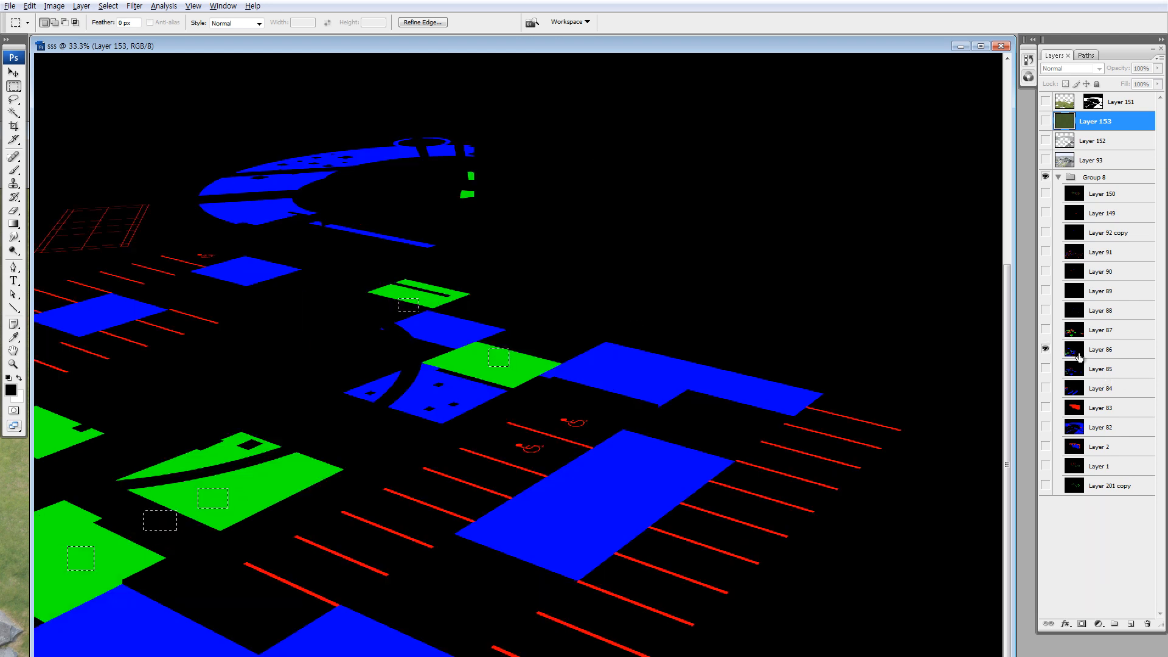
- Select the green areas of mask Layer 85 and copy the matching paving from Layer 93 to a new layer shown alone
alt+click(1046, 369)
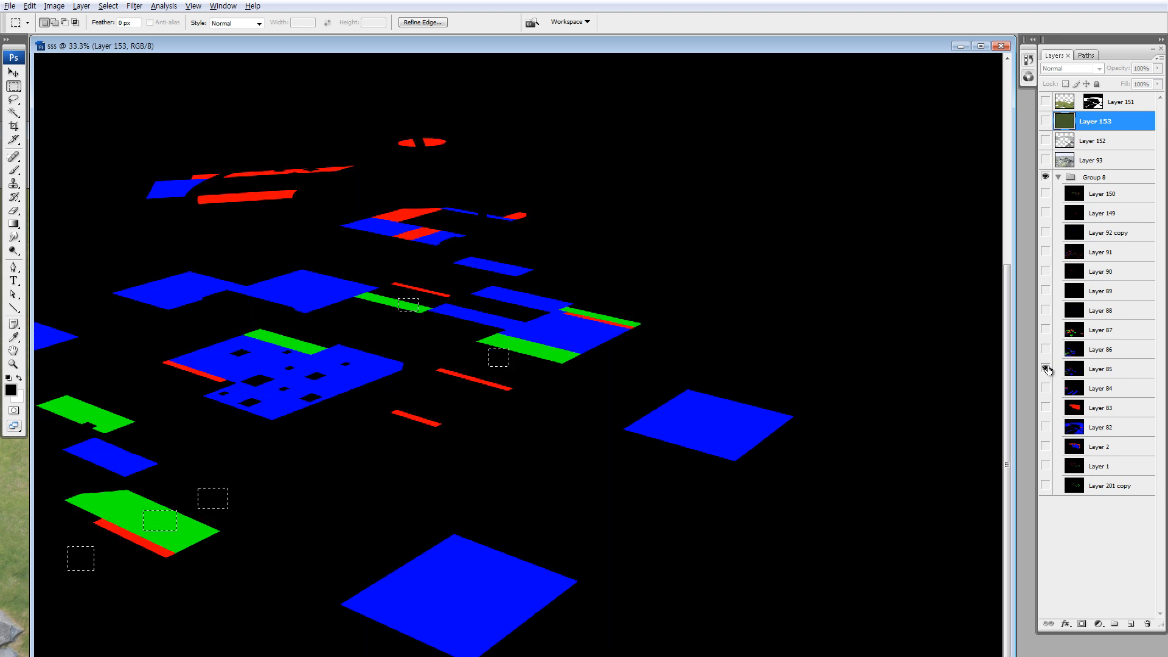
click(1029, 78)
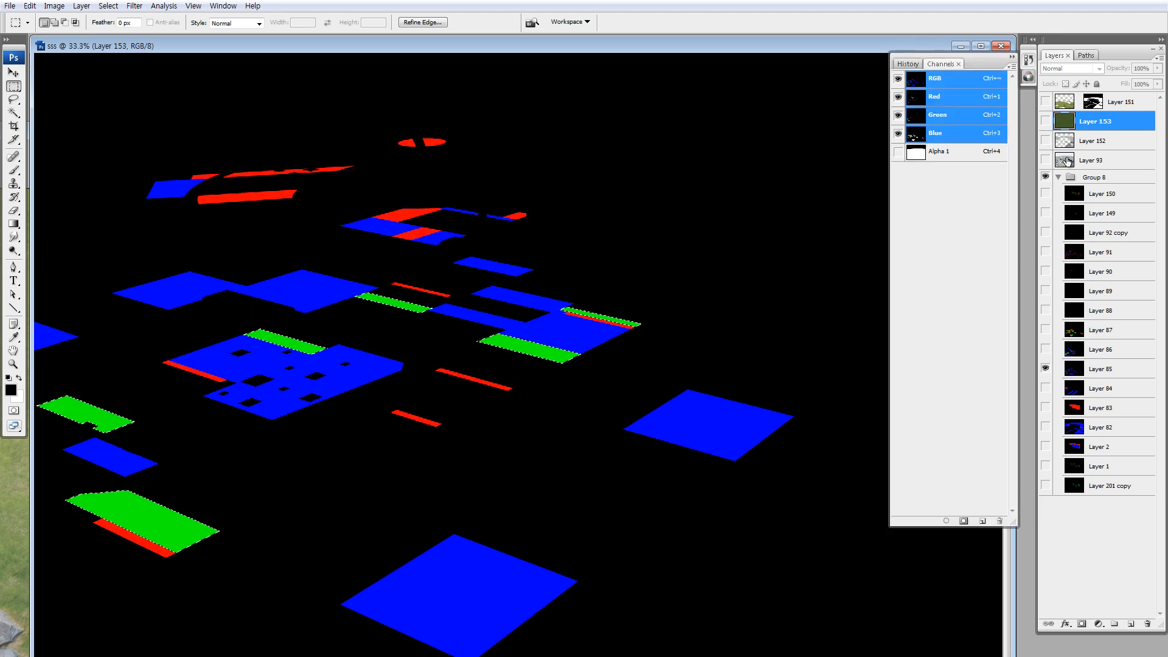
click(1062, 160)
key(ctrl+j)
alt+click(1046, 161)
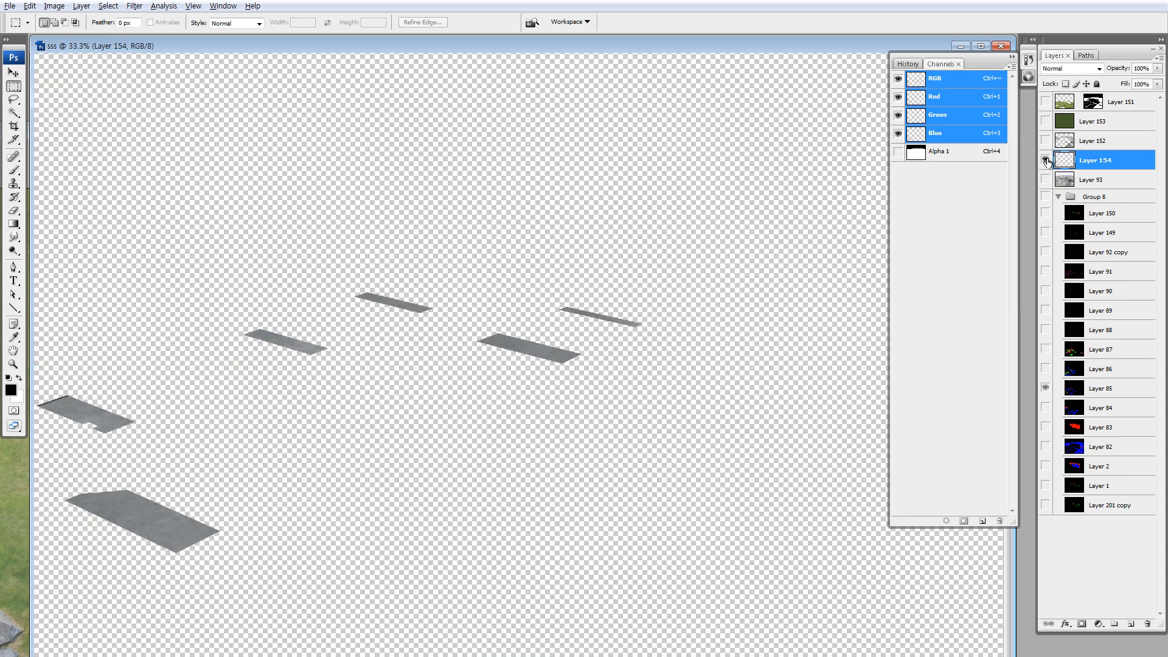
- Copy the Layer 93 paving under mask Layer 86's green areas to a new layer and show it together with Layer 154
click(1046, 197)
alt+click(1045, 369)
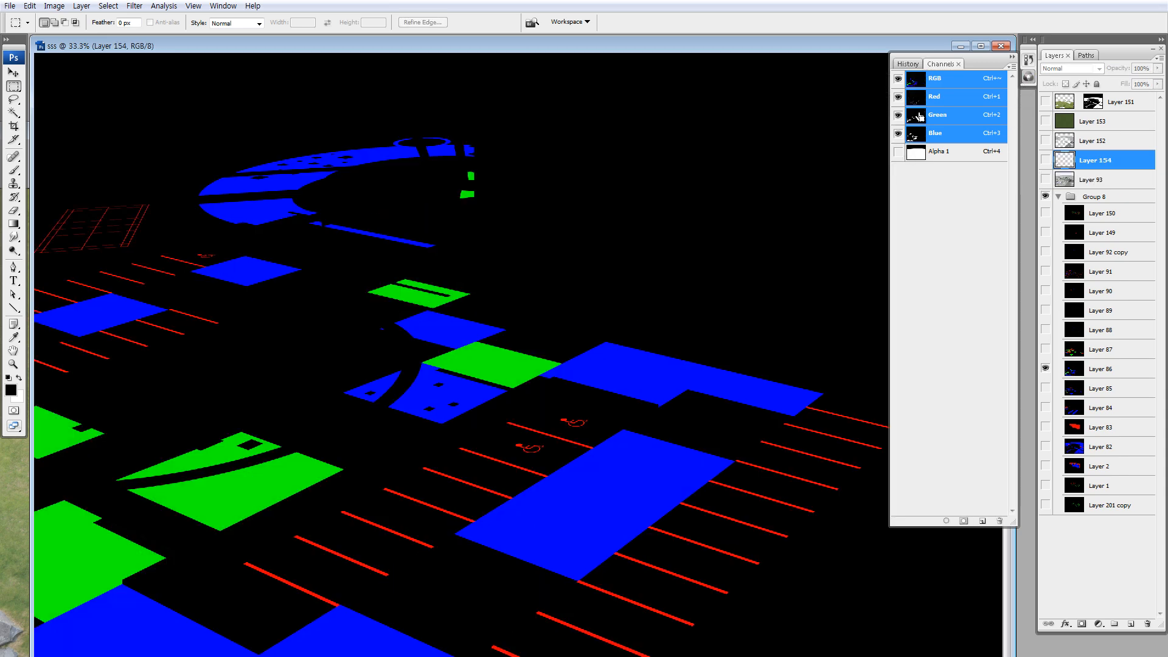
ctrl+click(918, 114)
click(1057, 180)
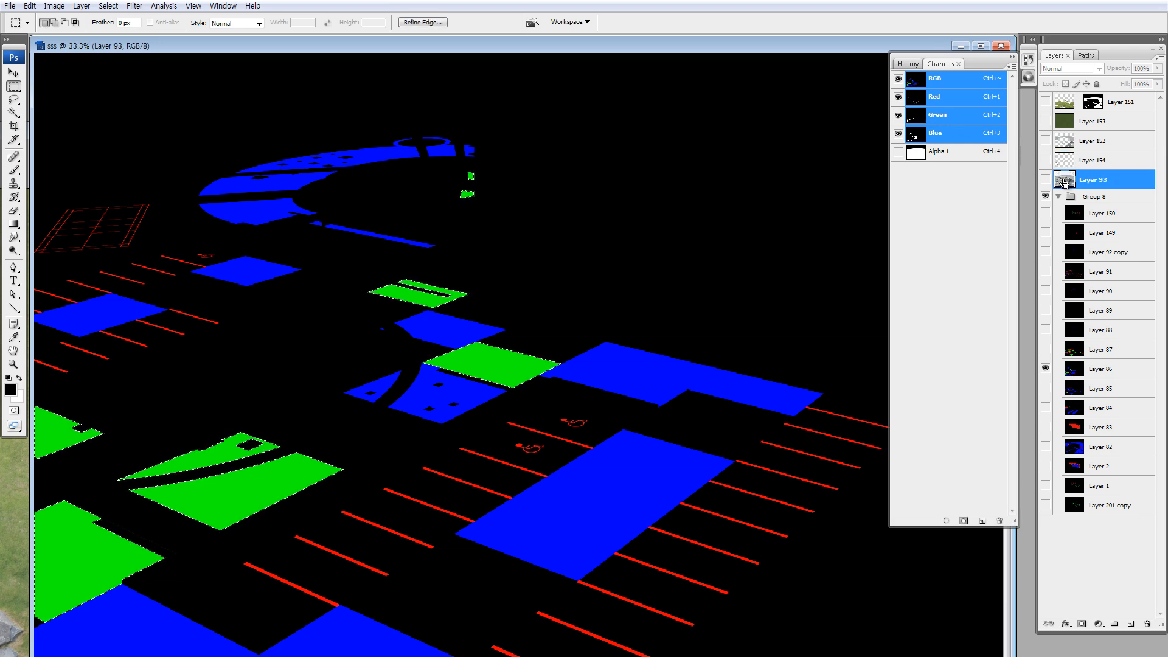
key(ctrl+j)
alt+click(1045, 179)
click(1045, 161)
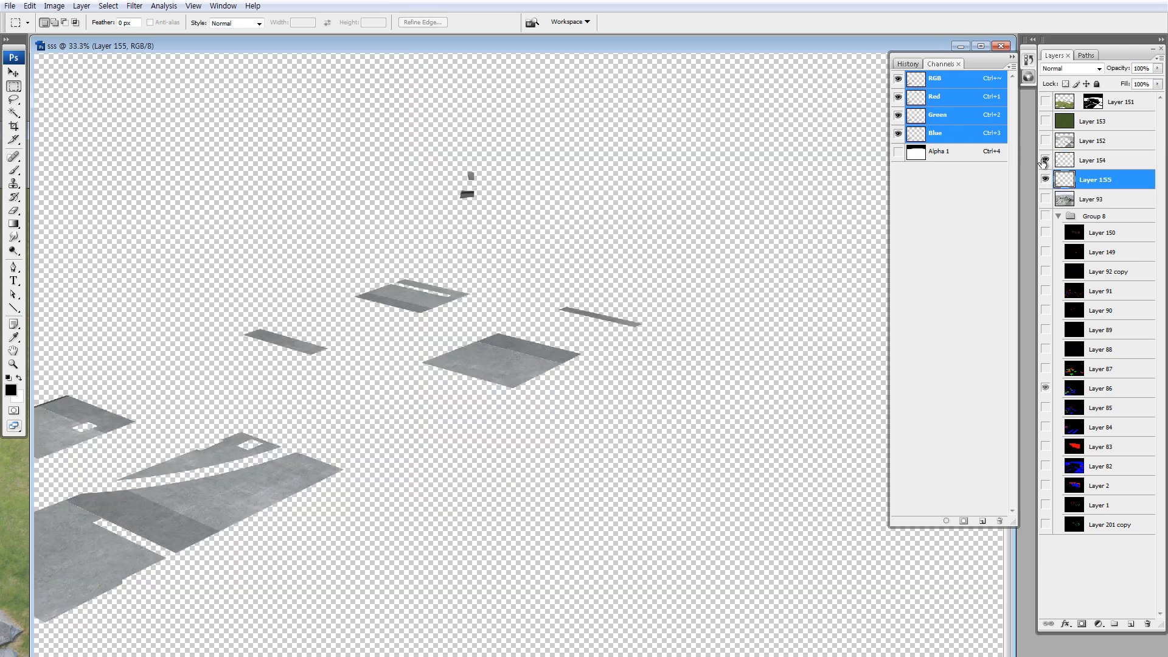
- Show all layers again and mask the Layer 153 grass with the combined outlines of Layers 154 and 155
key(ctrl+minus)
key(ctrl+minus)
drag(1047, 102, 1044, 574)
ctrl+click(1060, 160)
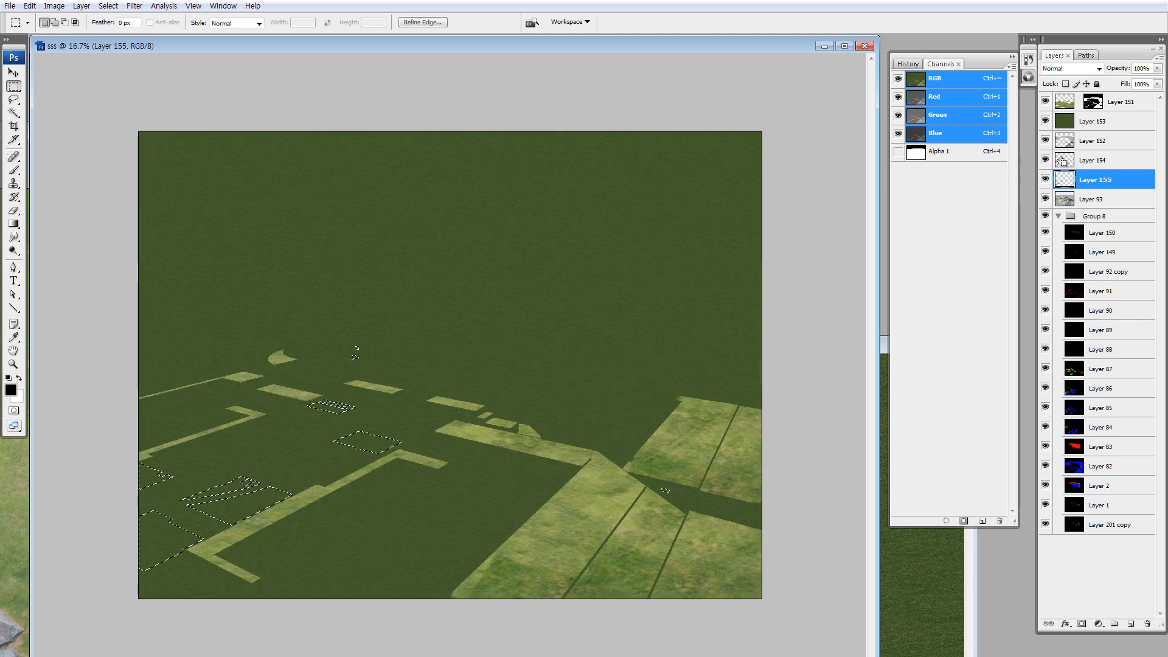
click(1089, 121)
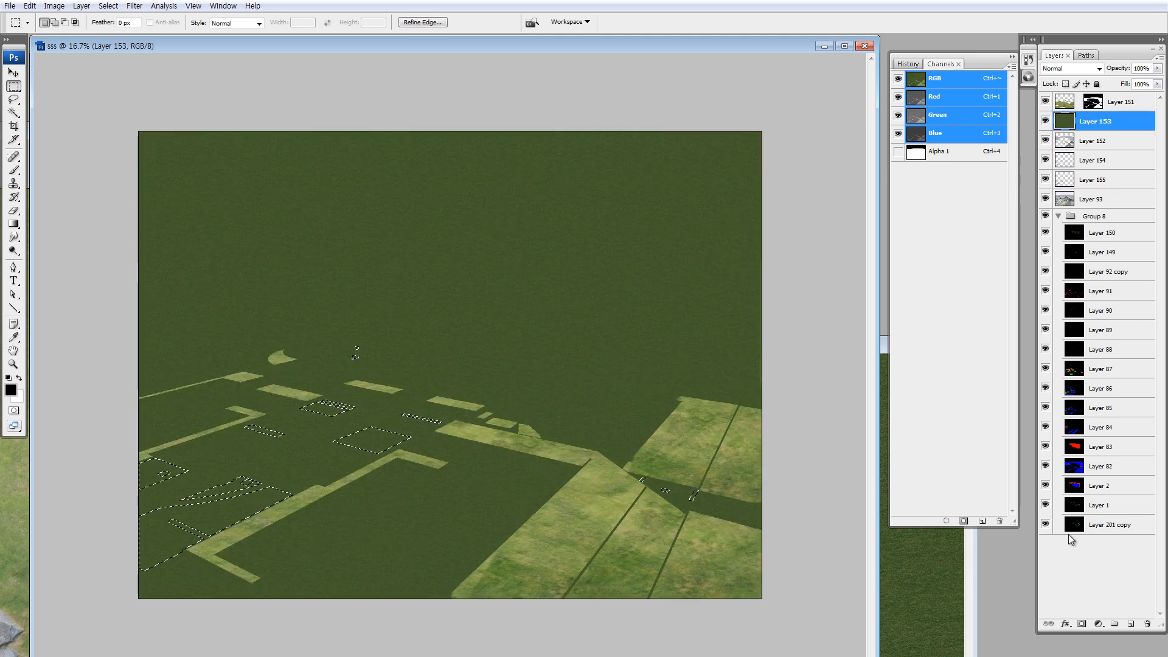
click(1081, 624)
- Raise the brightness of the Layer 153 grass texture, not its mask, to +106
key(z)
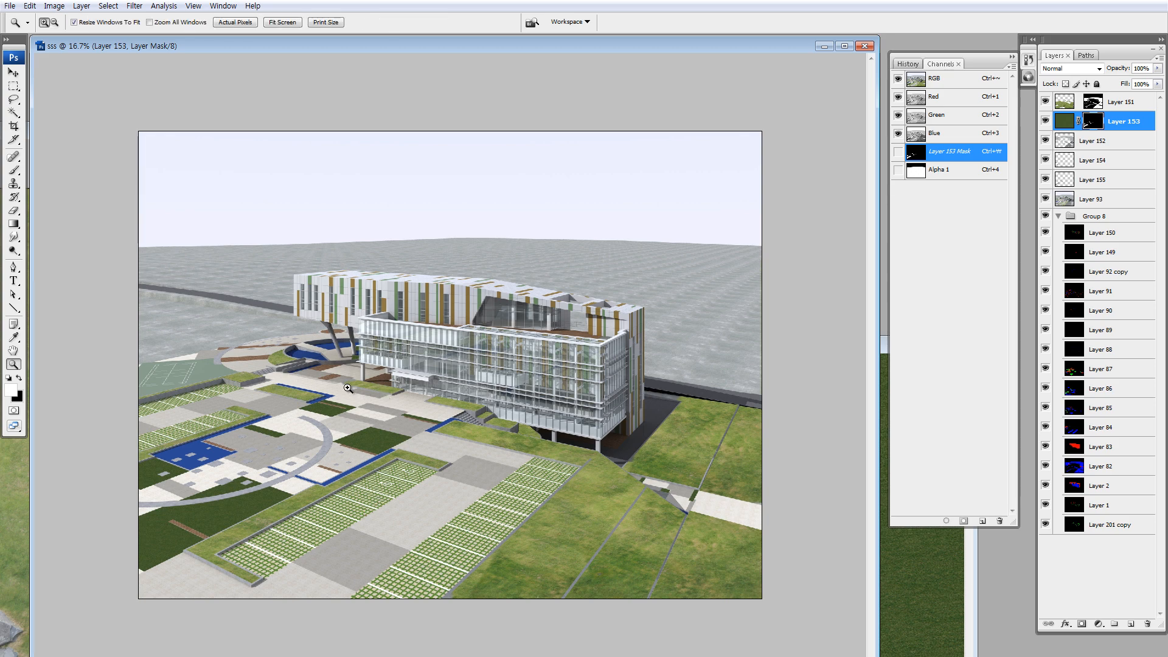
drag(221, 356, 511, 522)
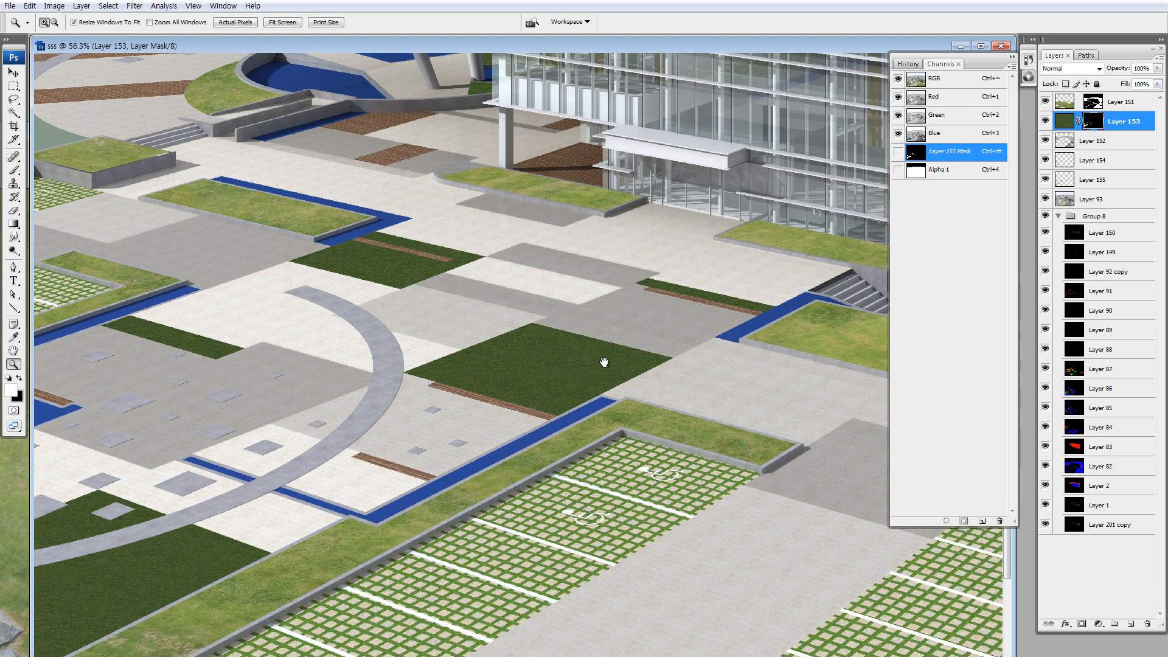
drag(604, 362, 547, 417)
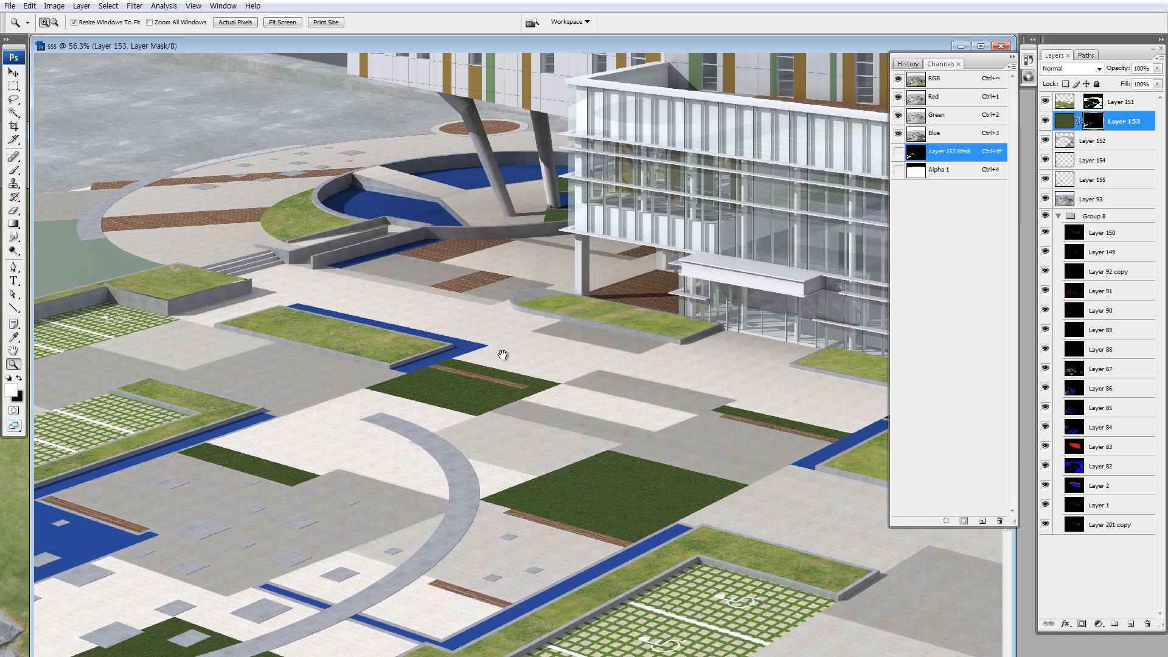
drag(503, 354, 608, 419)
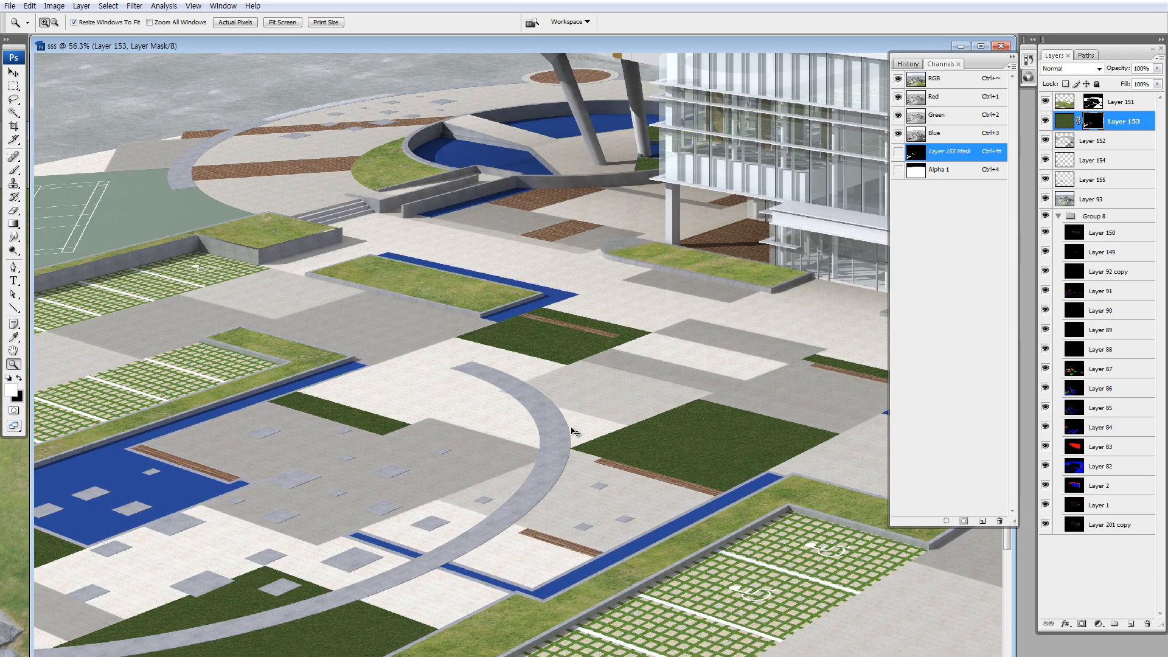
key(v)
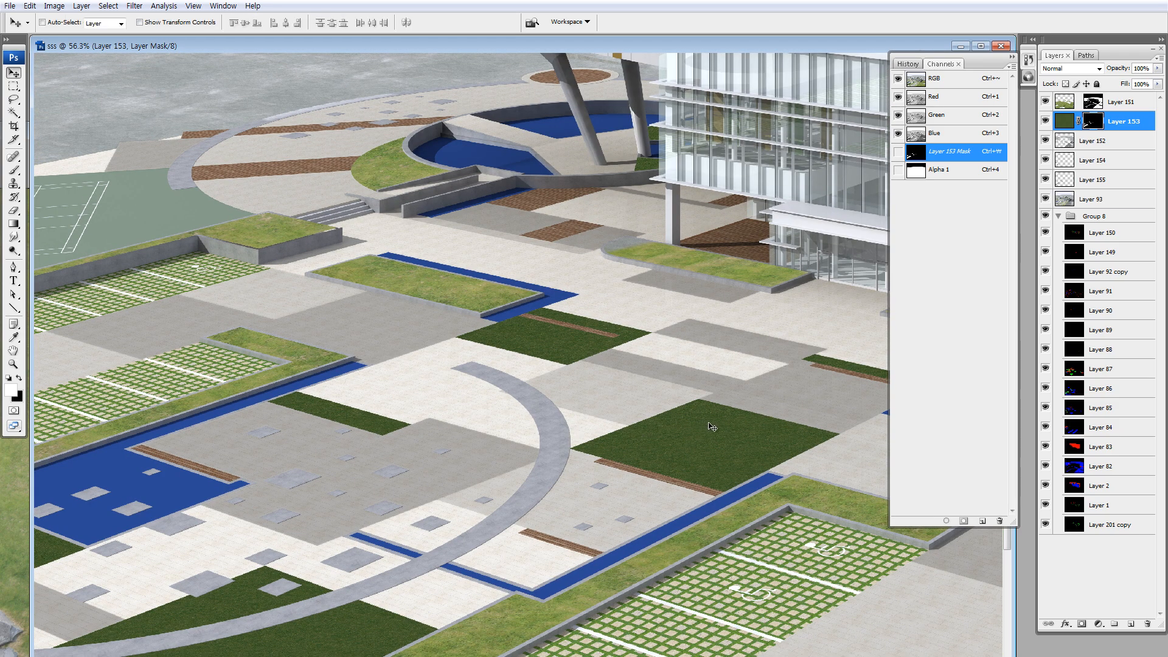
click(1073, 121)
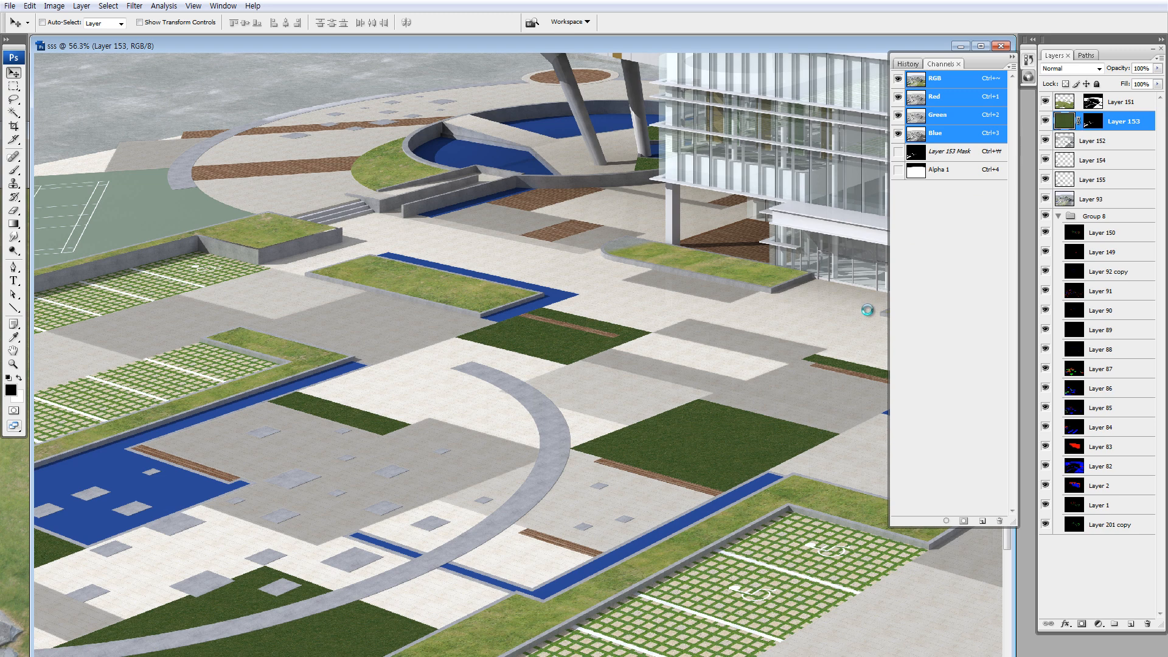
key(alt+i)
key(a)
key(c)
click(925, 239)
click(933, 238)
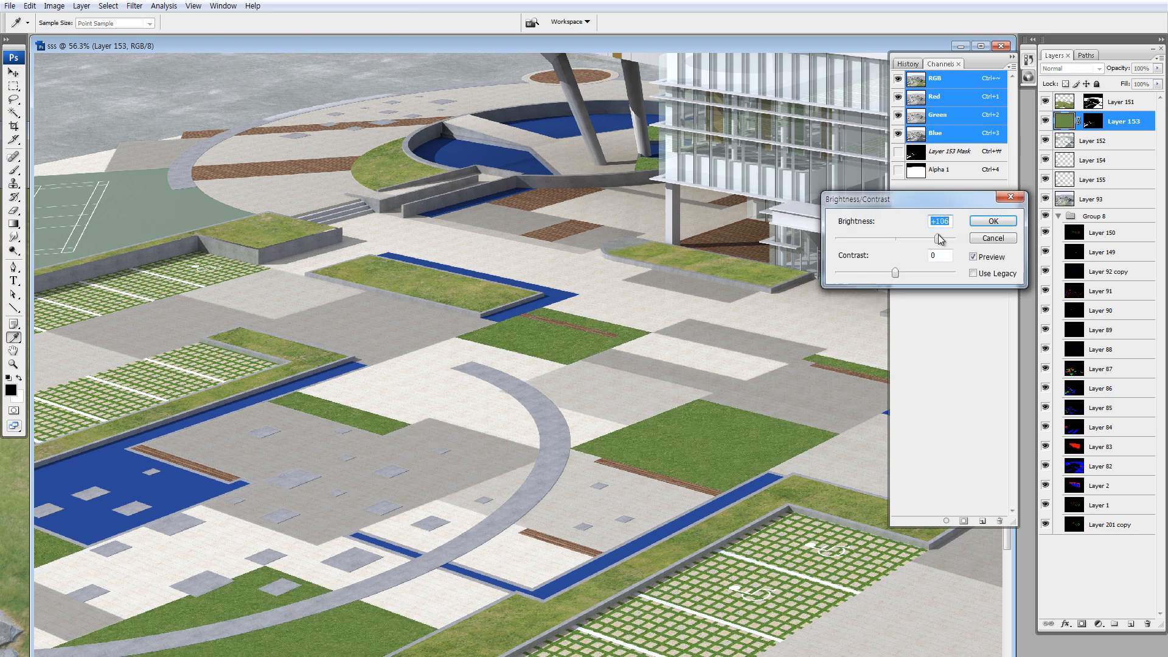
click(992, 222)
key(z)
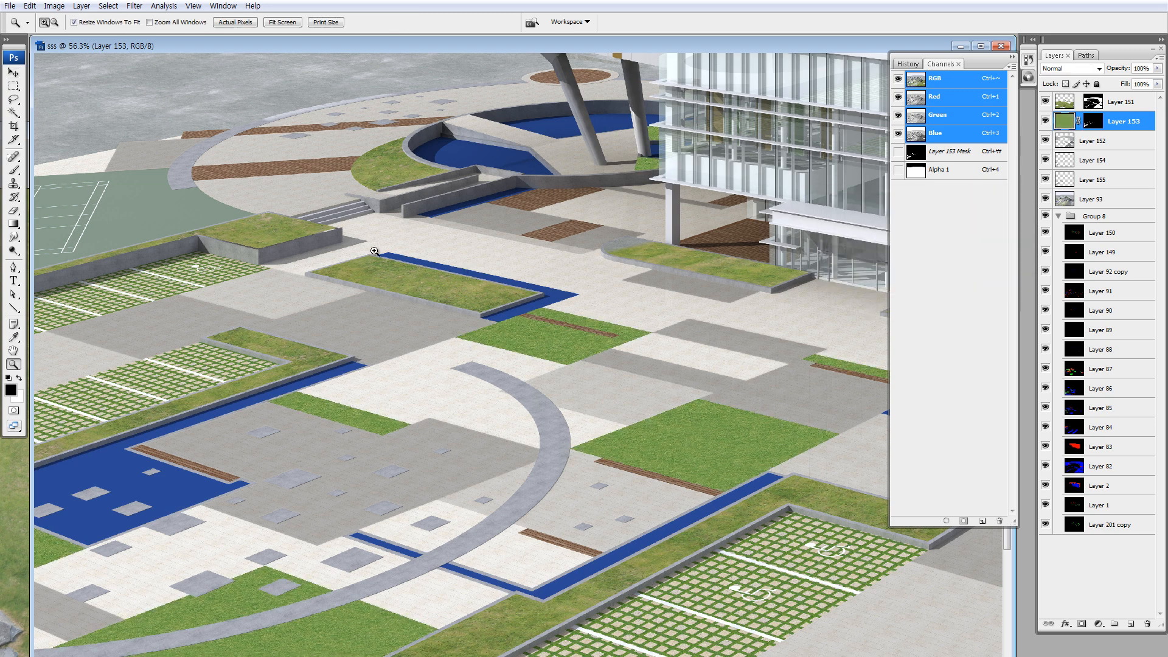
mouse_move(608, 383)
mouse_down()
mouse_move(359, 231)
mouse_move(373, 244)
mouse_up()
key(l)
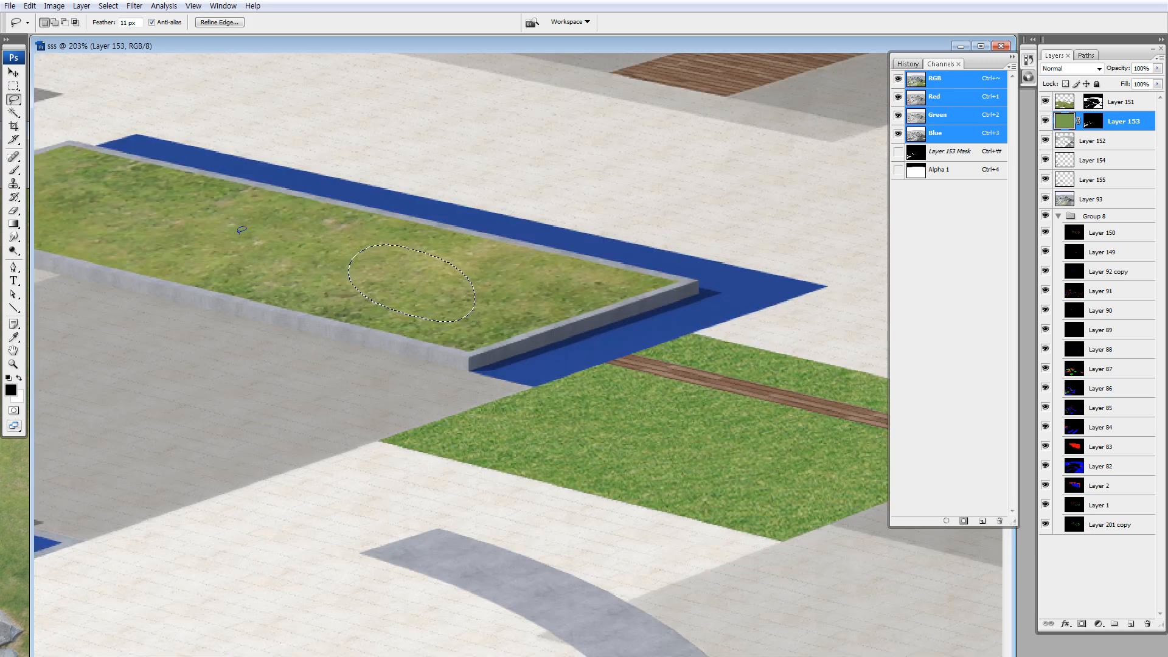
mouse_move(255, 242)
mouse_down()
mouse_move(203, 151)
mouse_move(250, 230)
mouse_up()
drag(420, 275, 427, 277)
drag(365, 201, 571, 424)
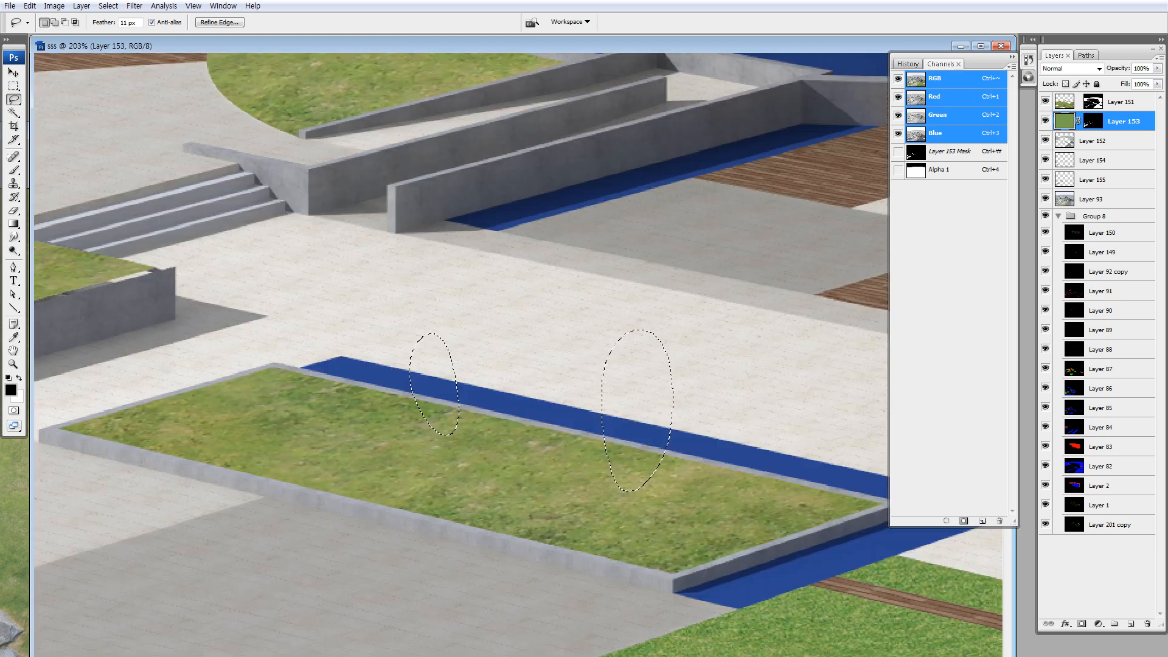
mouse_move(246, 409)
mouse_down()
mouse_move(235, 305)
mouse_move(268, 383)
mouse_up()
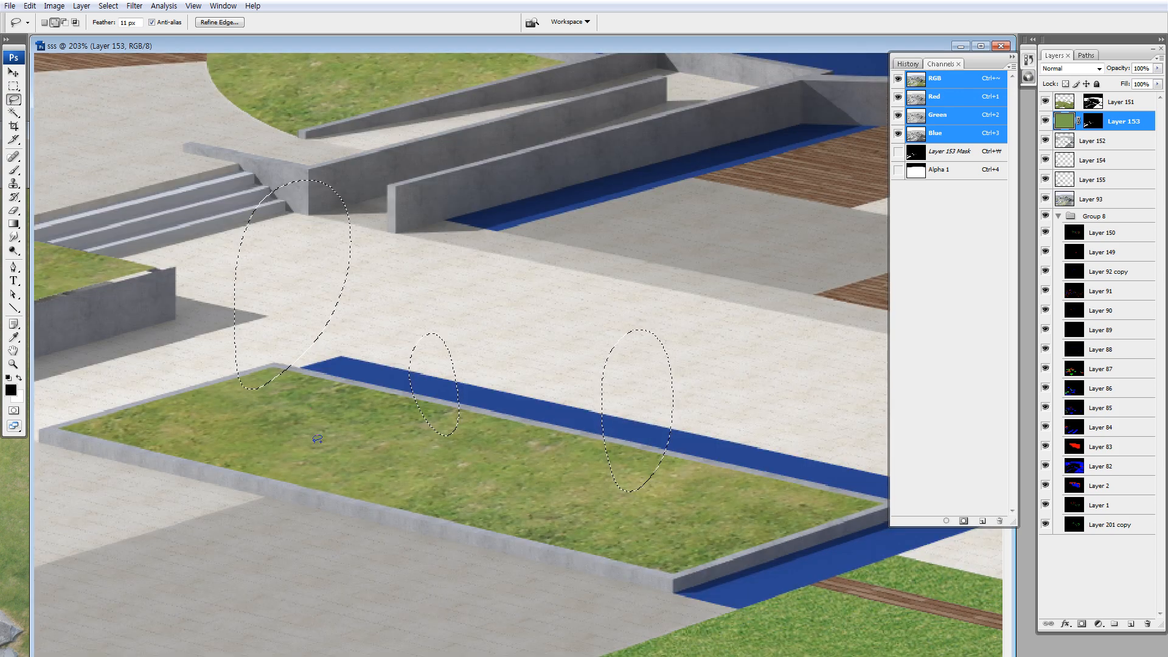
mouse_move(316, 447)
mouse_down()
mouse_move(317, 315)
mouse_move(323, 434)
mouse_up()
mouse_move(482, 434)
mouse_down()
mouse_move(317, 310)
mouse_move(363, 389)
mouse_move(316, 286)
mouse_up()
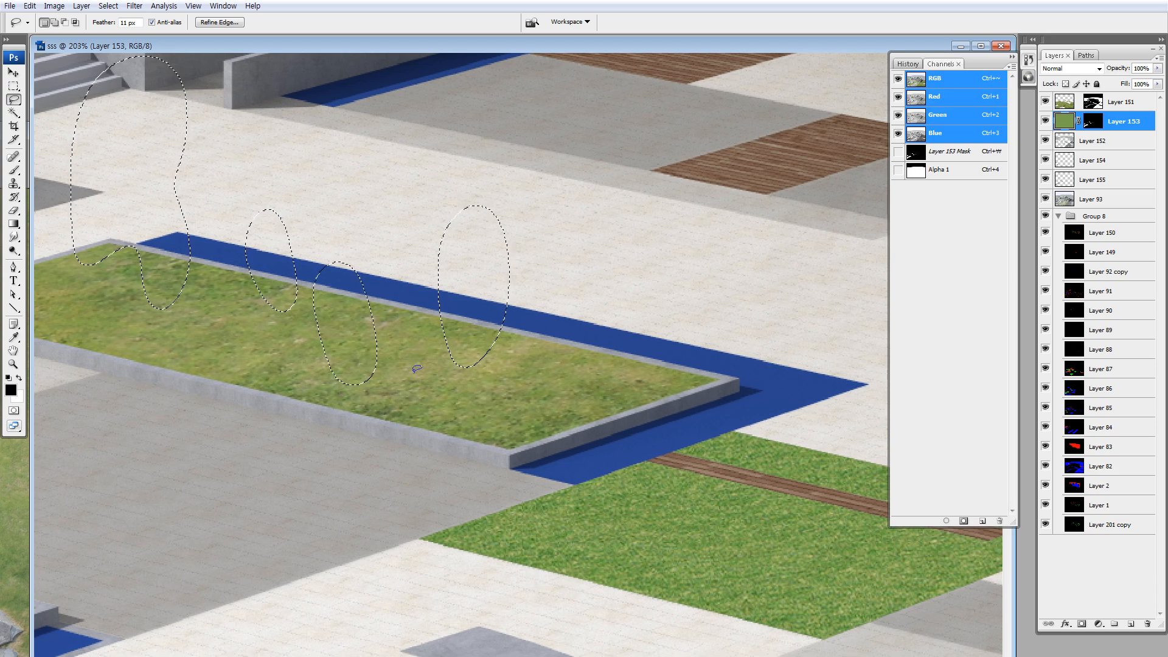
key(ctrl+minus)
key(ctrl+minus)
key(ctrl+minus)
key(ctrl+minus)
key(ctrl+minus)
key(ctrl+minus)
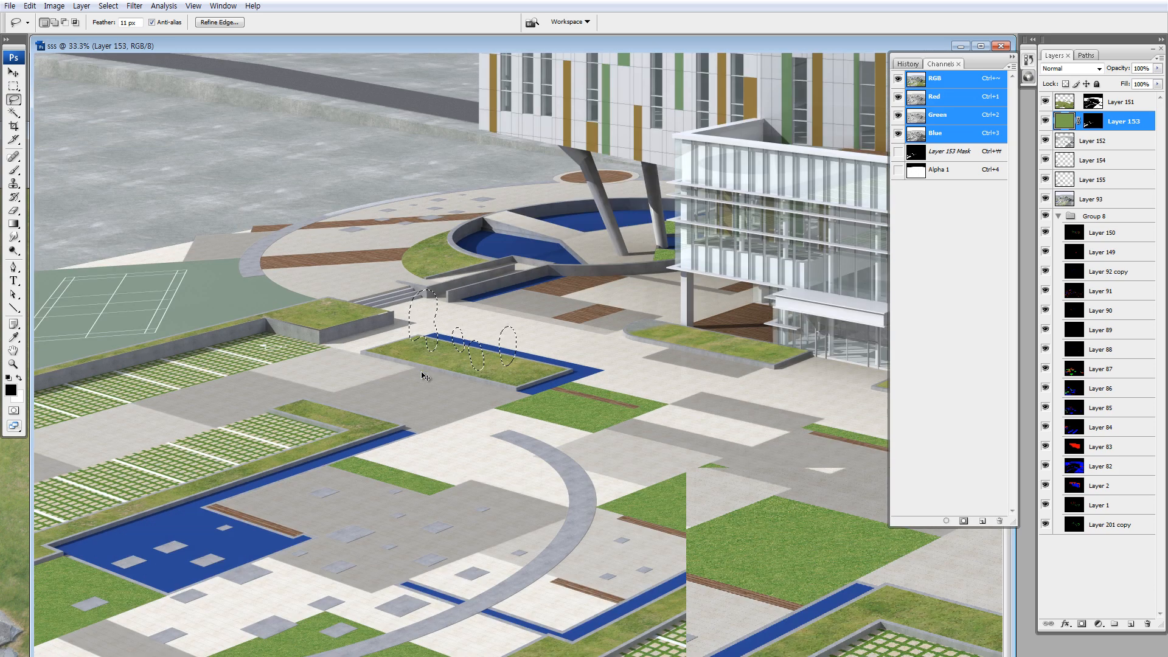
key(ctrl+d)
- Examine the brightened grass patches on the plaza up close and in the whole picture
key(z)
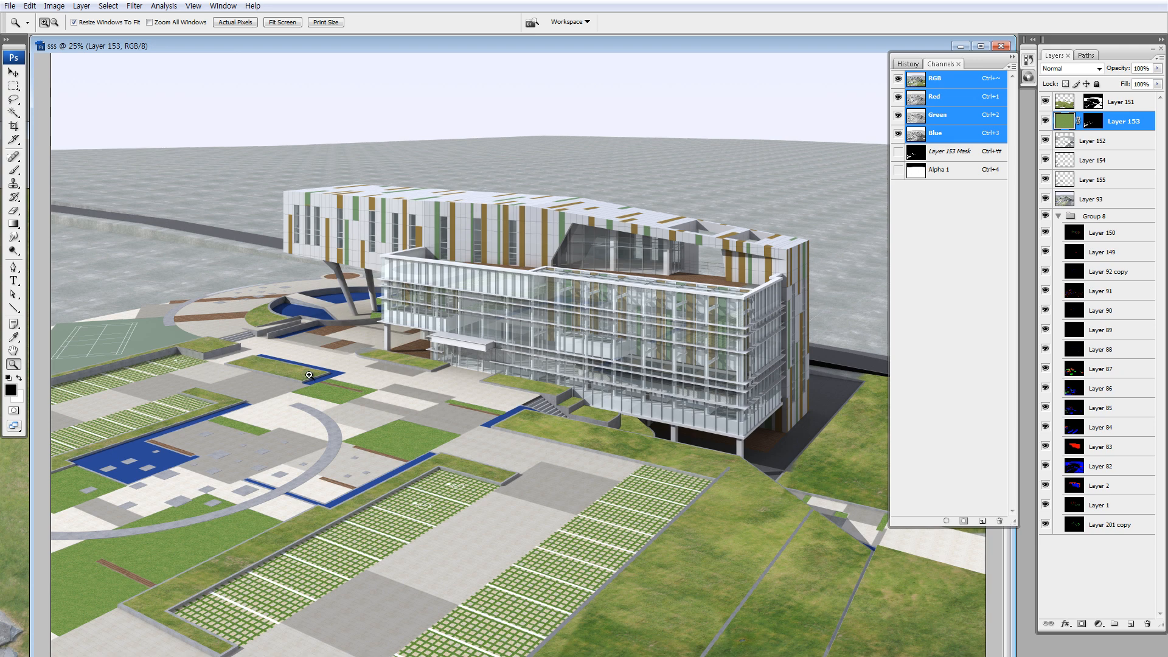
drag(278, 360, 449, 412)
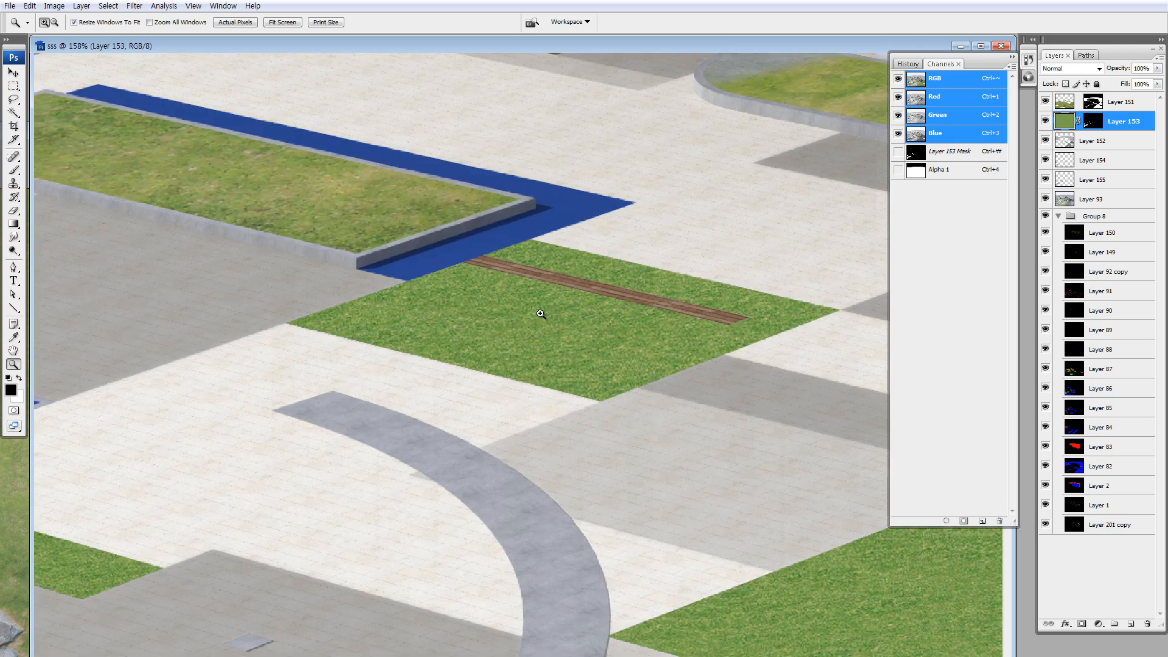
key(ctrl+minus)
key(ctrl+minus)
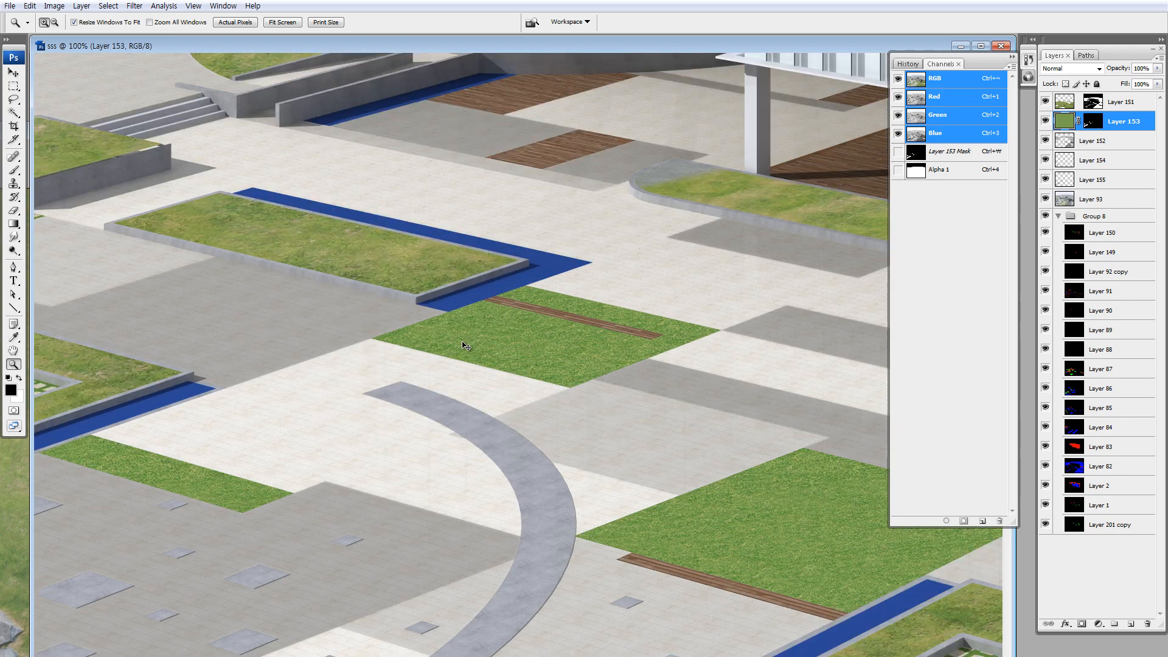
key(ctrl+minus)
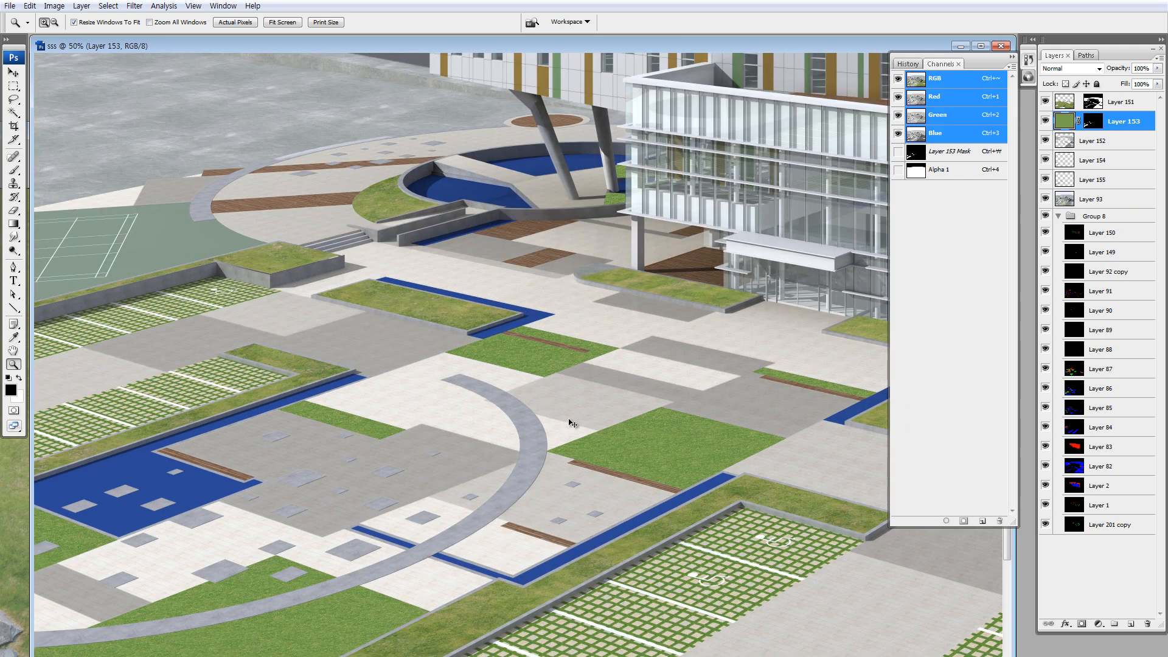
drag(590, 417, 643, 473)
key(ctrl+0)
key(ctrl+minus)
key(ctrl+minus)
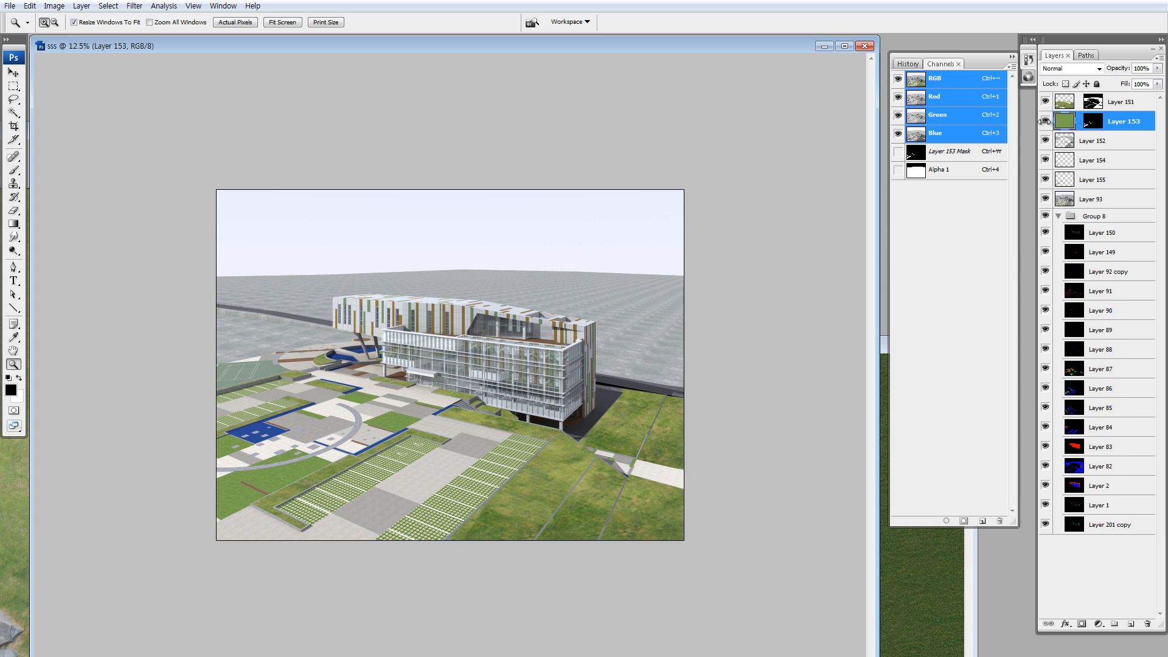
- Scale the Layer 153 grass texture to 47.6%, tile copies of it over the canvas and clear the selection
key(ctrl+t)
drag(677, 186, 438, 370)
key(ctrl+space)
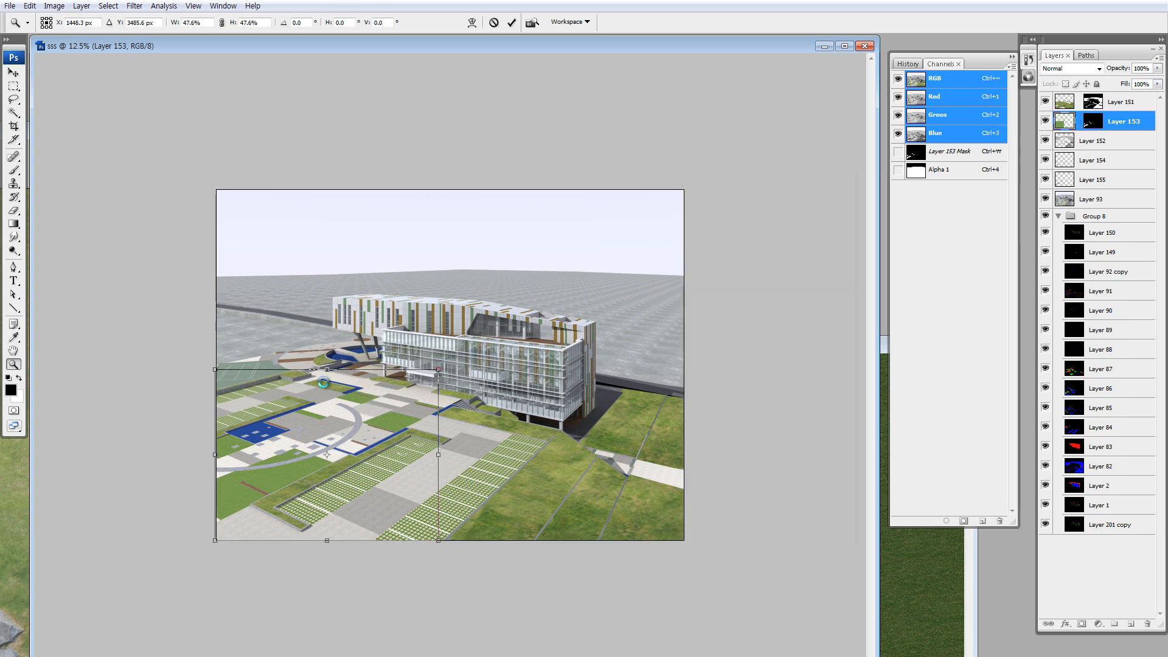
key(Return)
drag(356, 360, 301, 362)
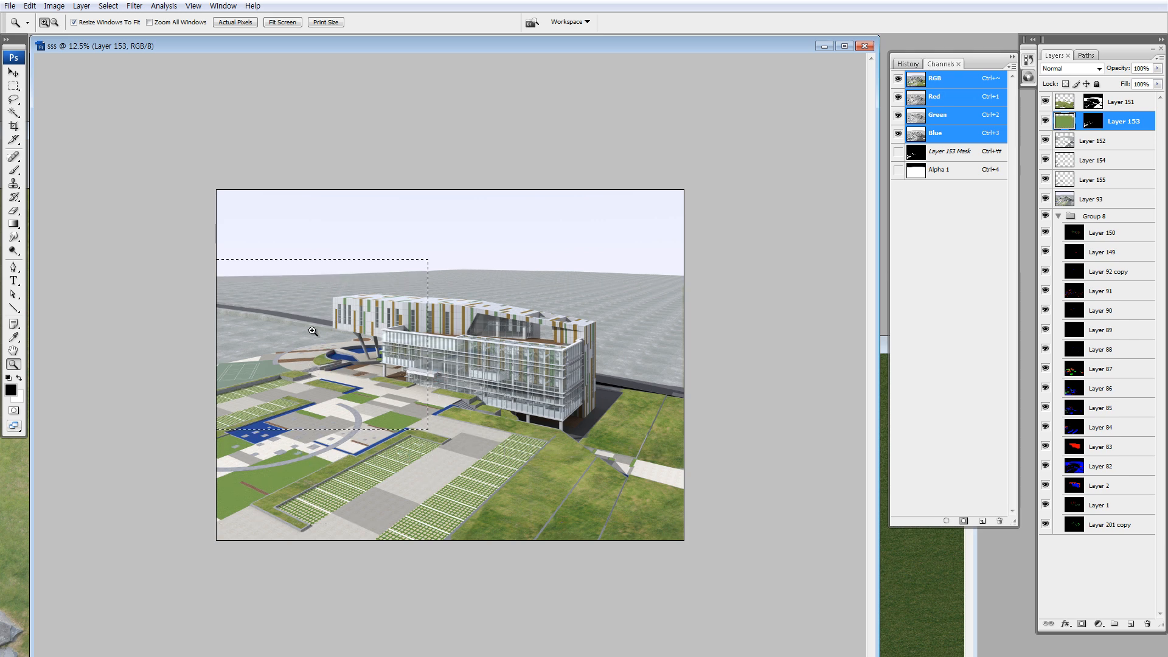
click(681, 384)
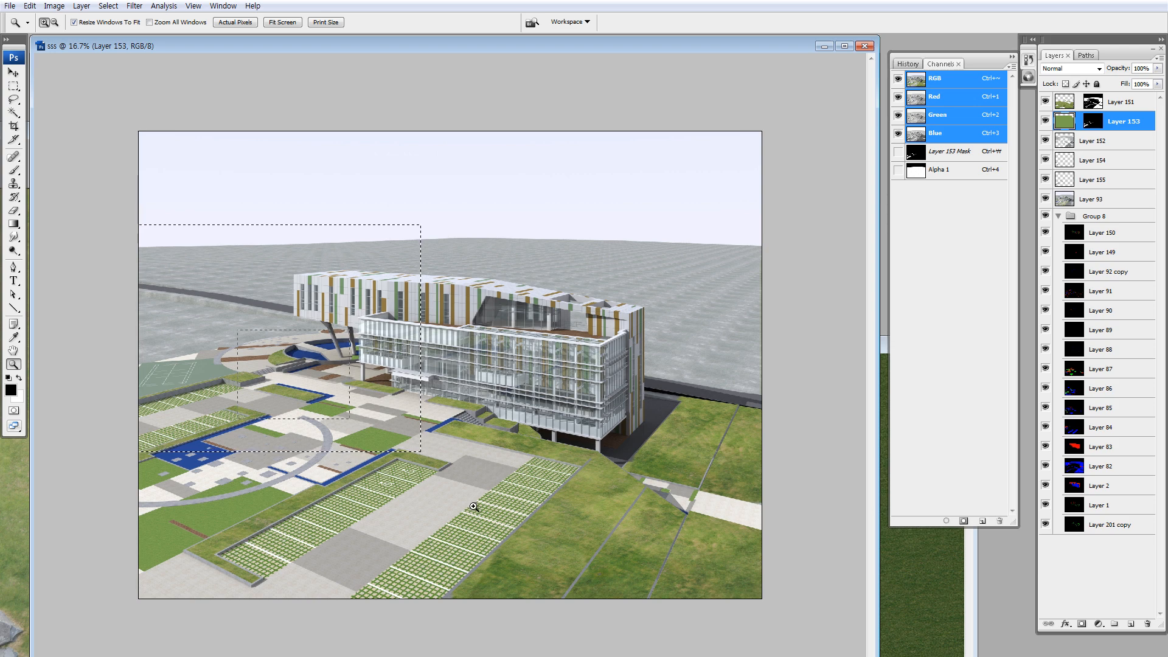
click(481, 496)
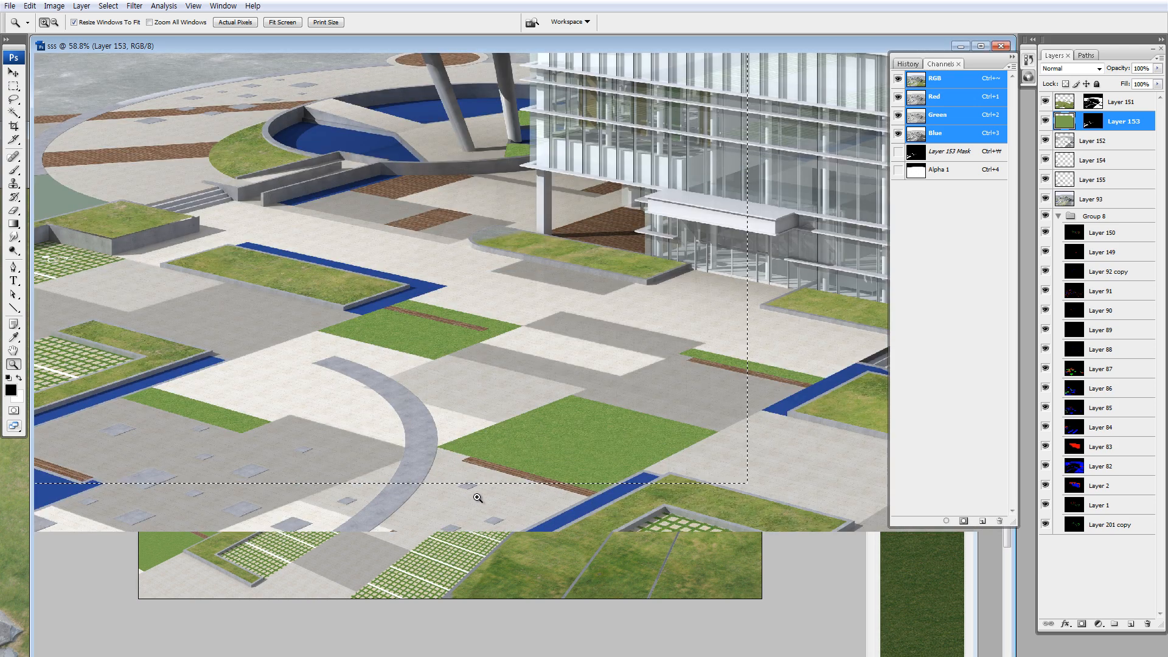
click(484, 498)
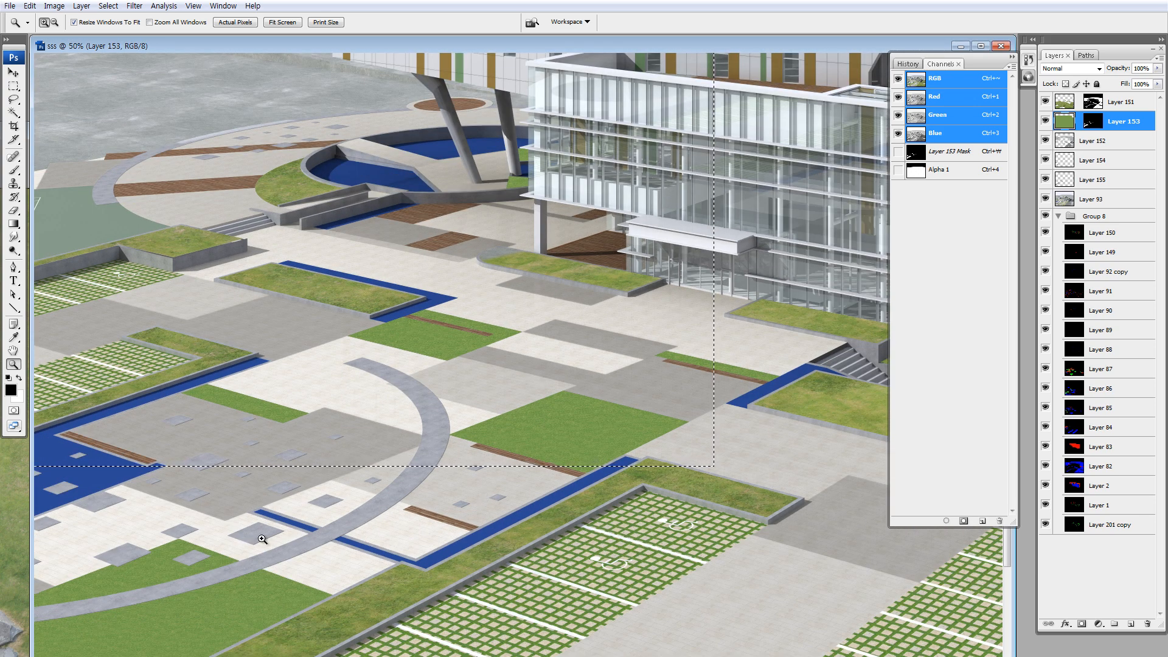
key(ctrl+d)
- Inspect the bluish-grey slabs in the plaza paving up close and review the latest history states
drag(248, 488, 251, 489)
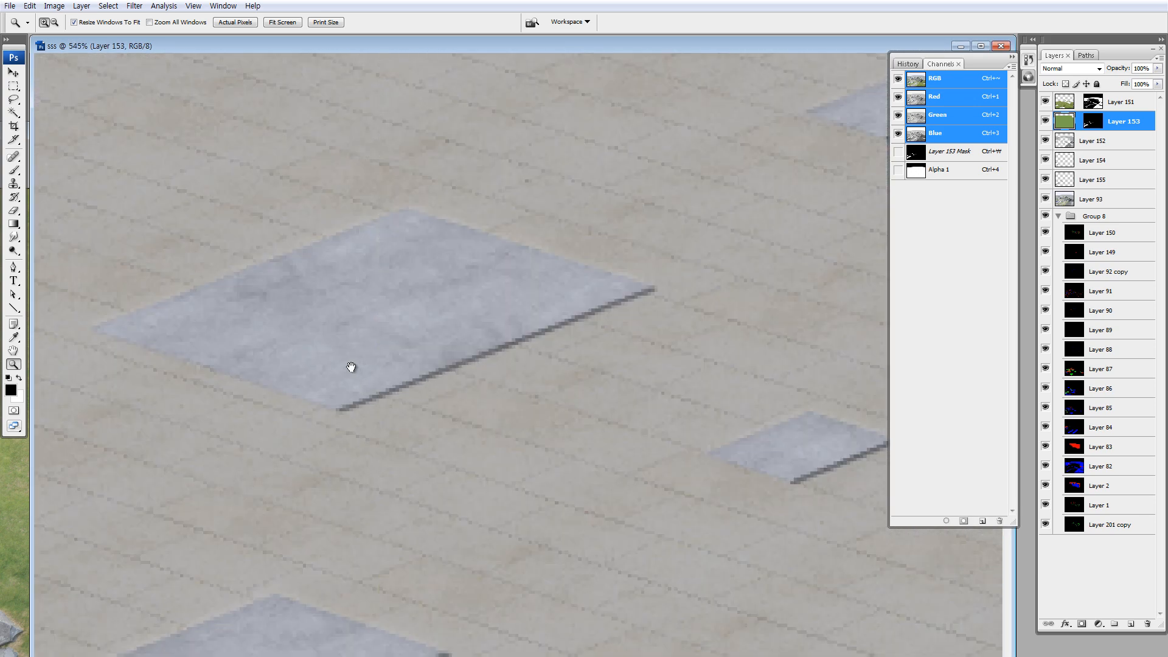
drag(349, 365, 547, 370)
click(1029, 61)
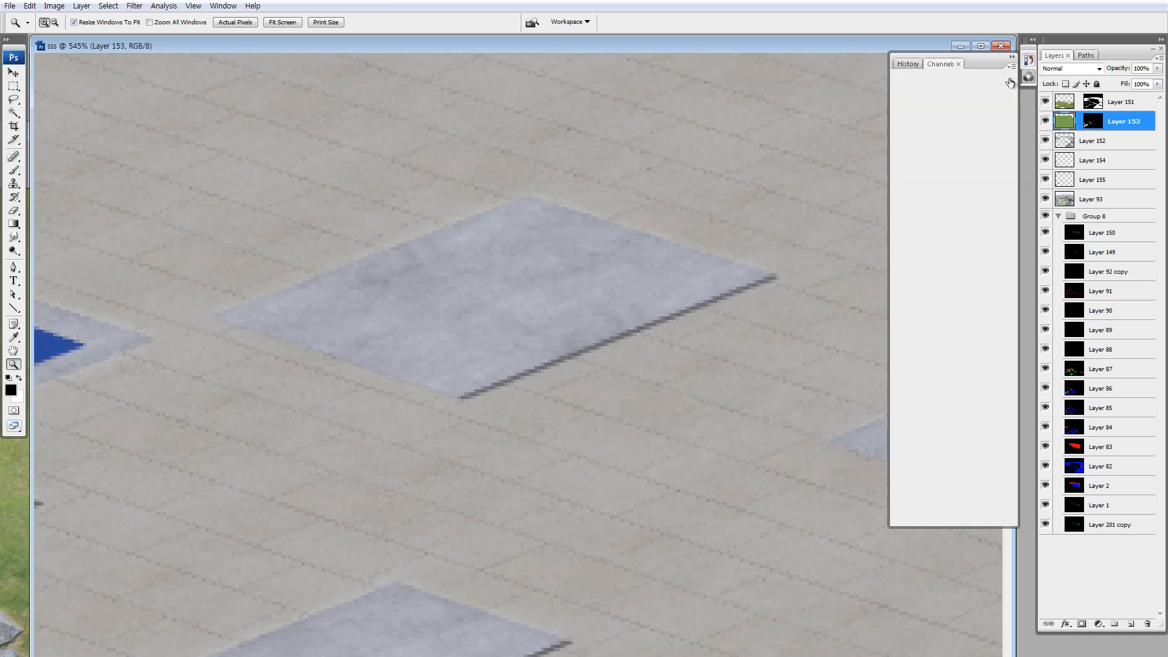
click(992, 80)
click(949, 328)
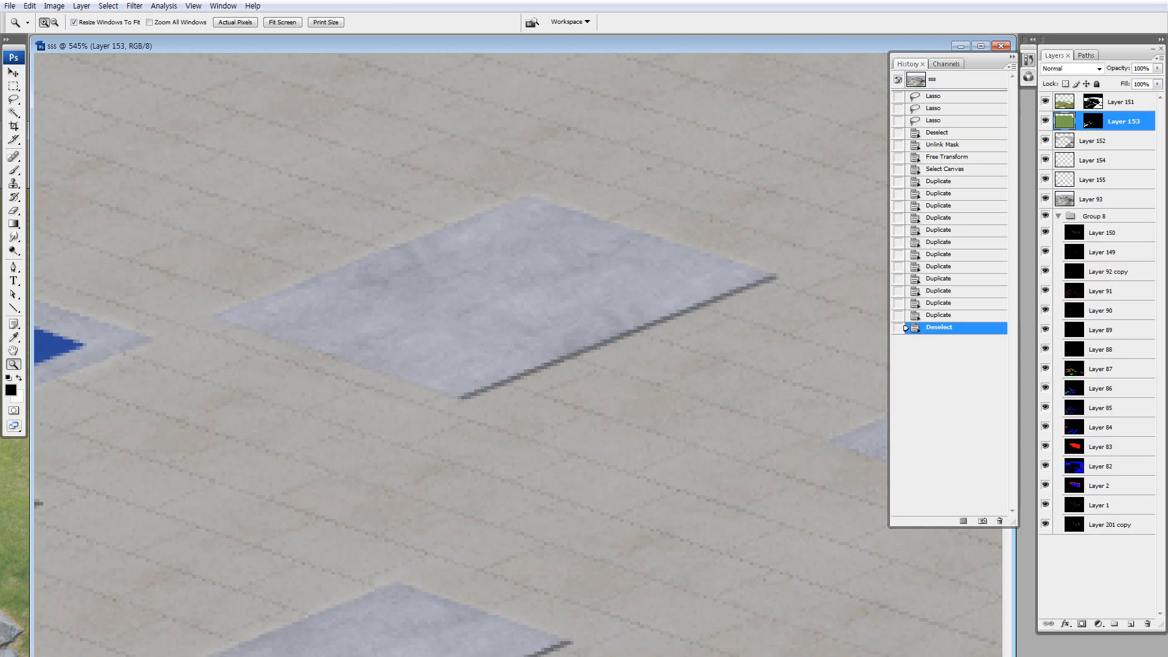
- Close the lawn photo and the dark green grass texture image used as sources
click(15, 556)
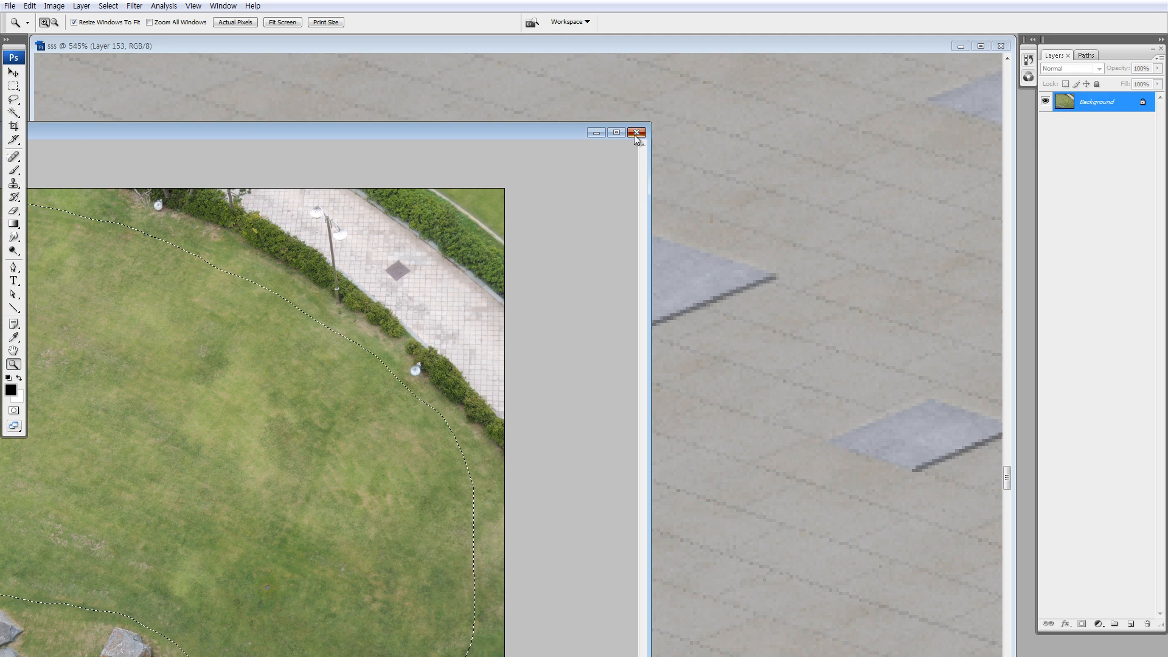
click(636, 132)
click(607, 254)
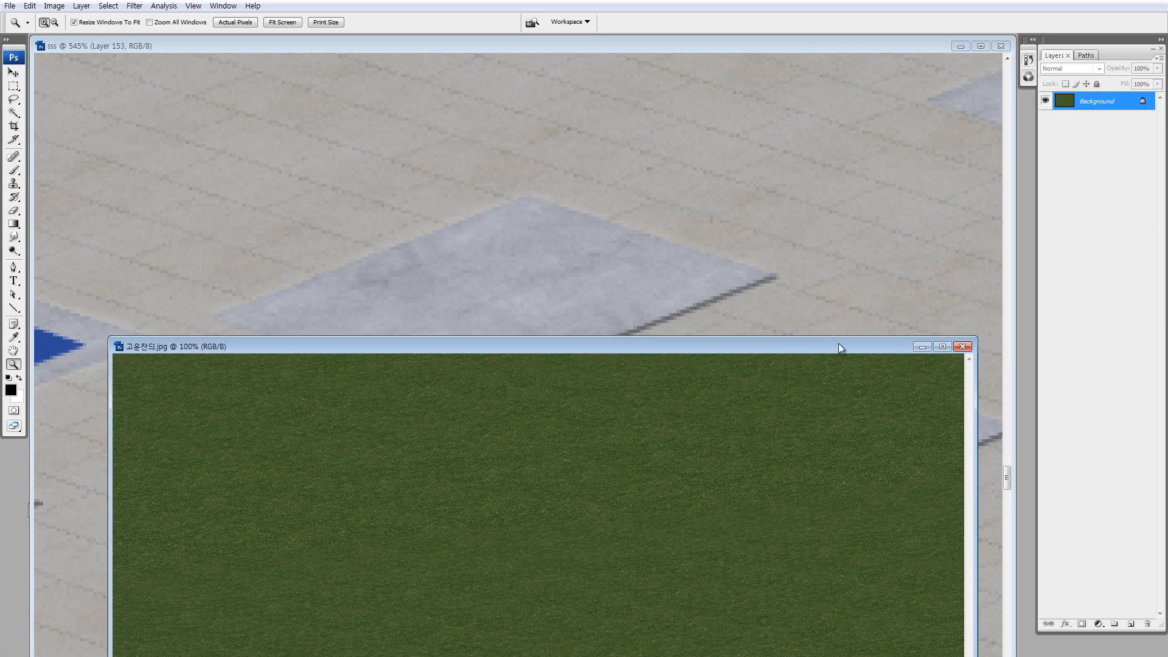
click(963, 346)
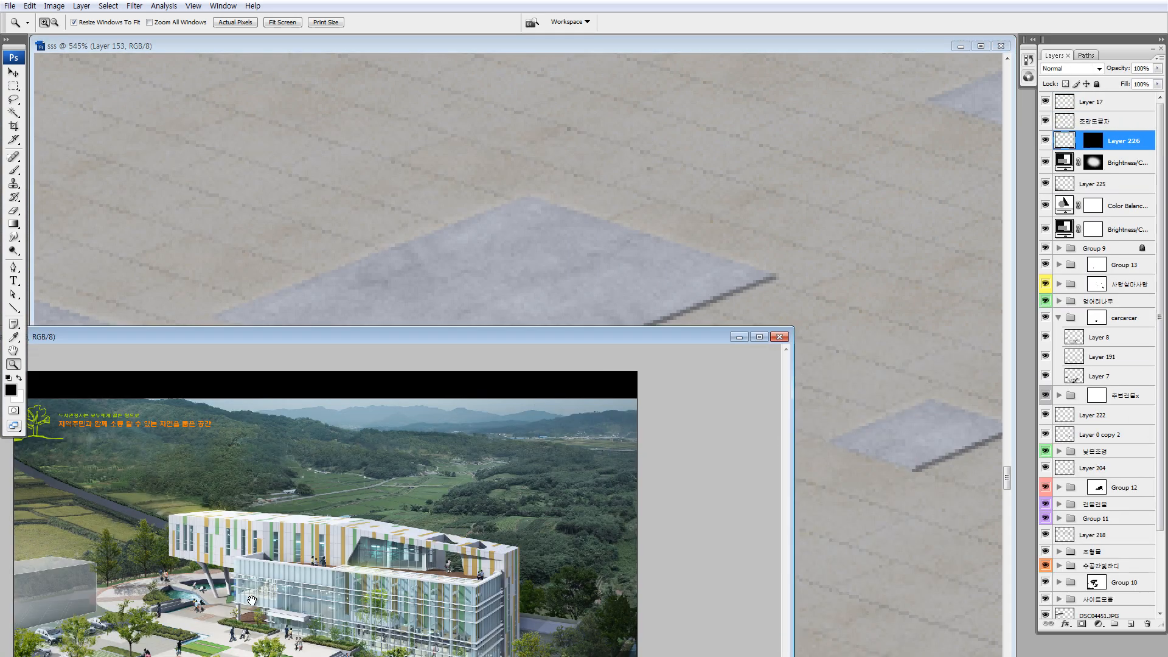
- Look at the plaza in the finished reference rendering up close, and minimise that document
drag(356, 341, 432, 205)
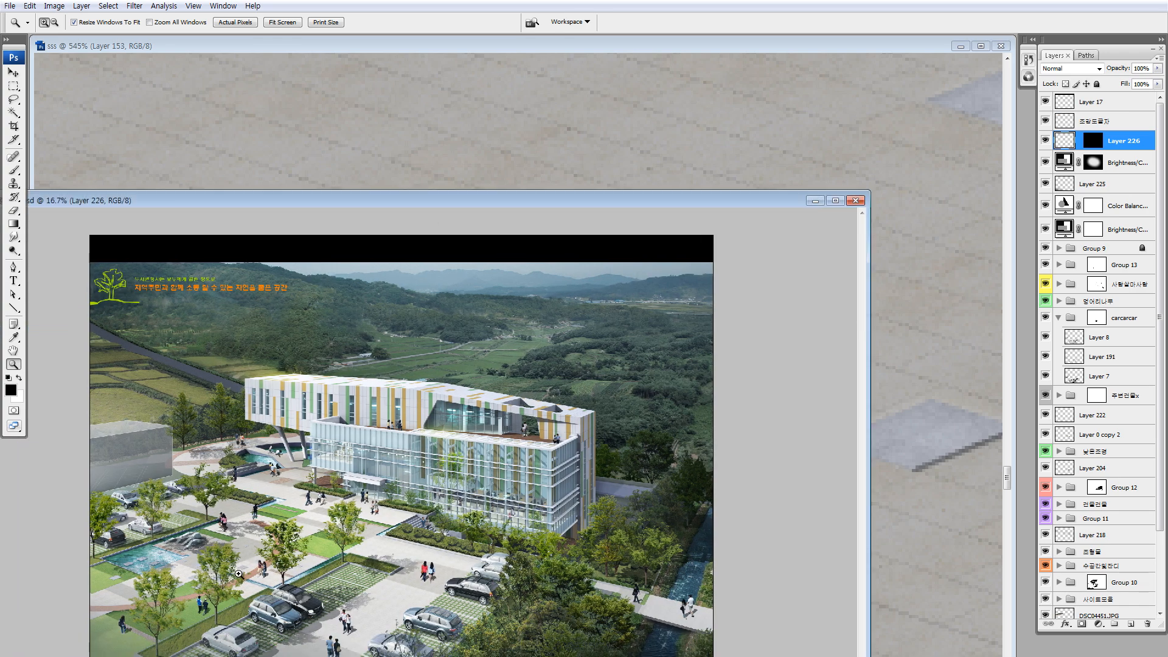
drag(284, 589, 284, 589)
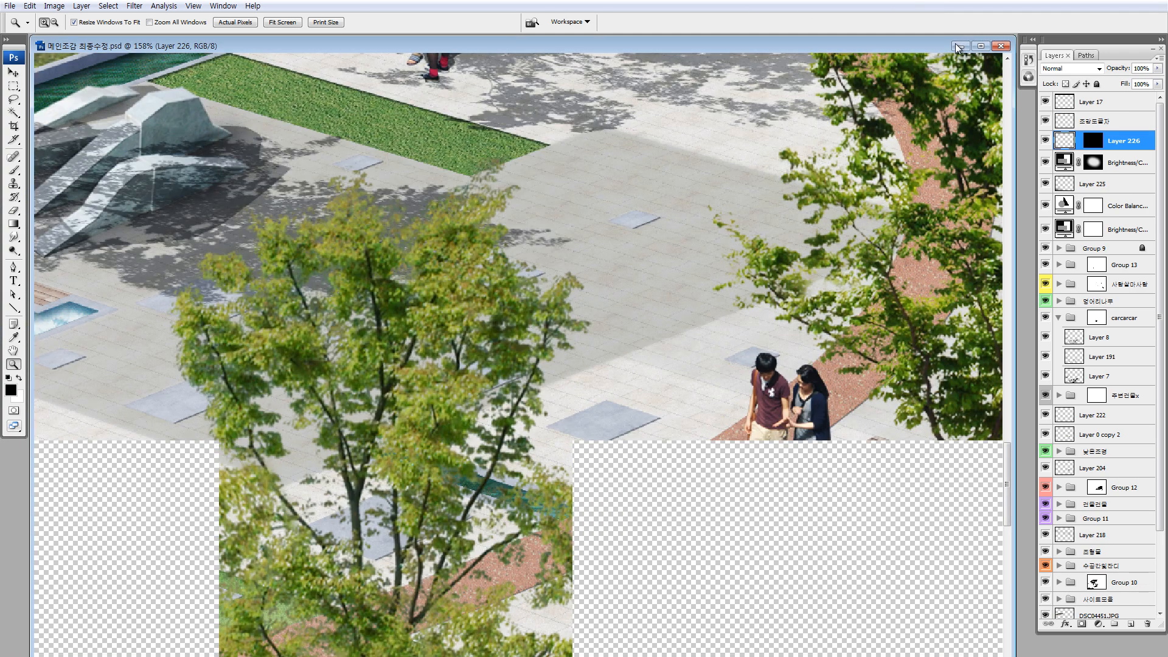
click(961, 45)
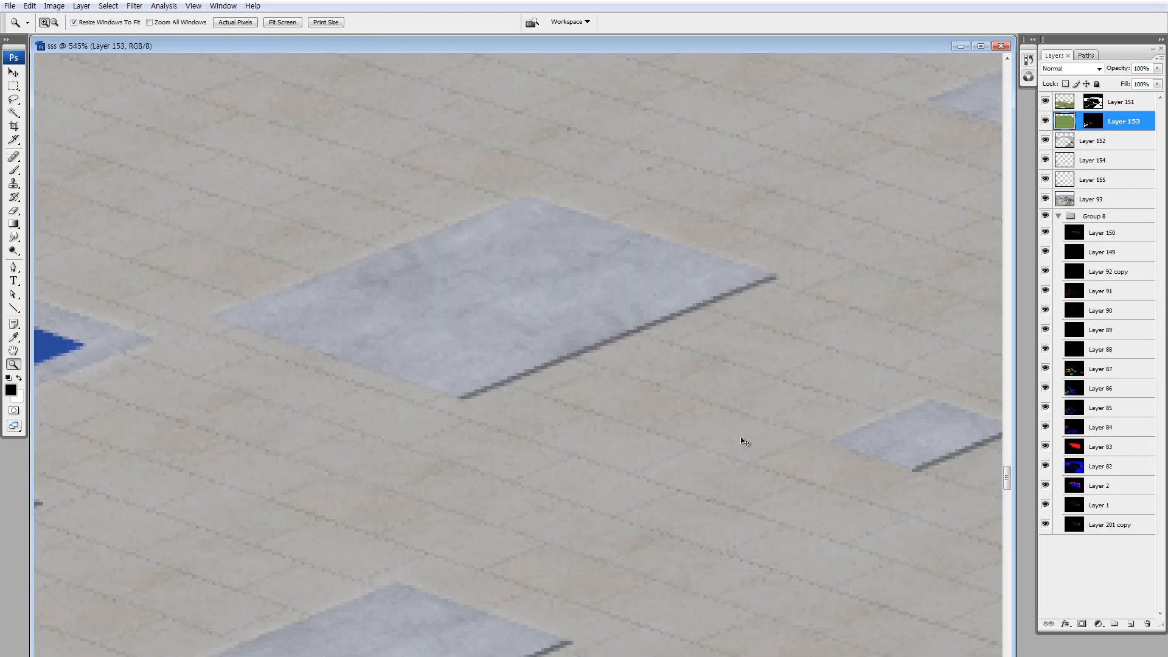
- Make the layer holding the grass-block paving of the front parking bays active by picking it in the image
key(ctrl+0)
key(ctrl+minus)
drag(328, 499, 365, 521)
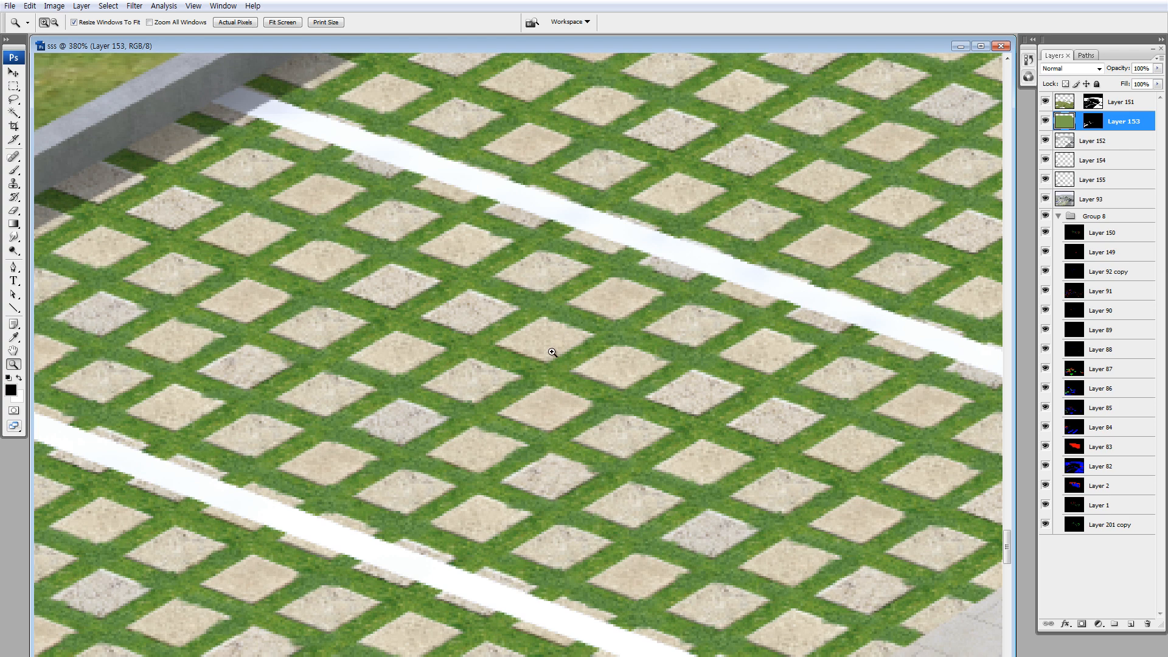
key(v)
ctrl+click(552, 372)
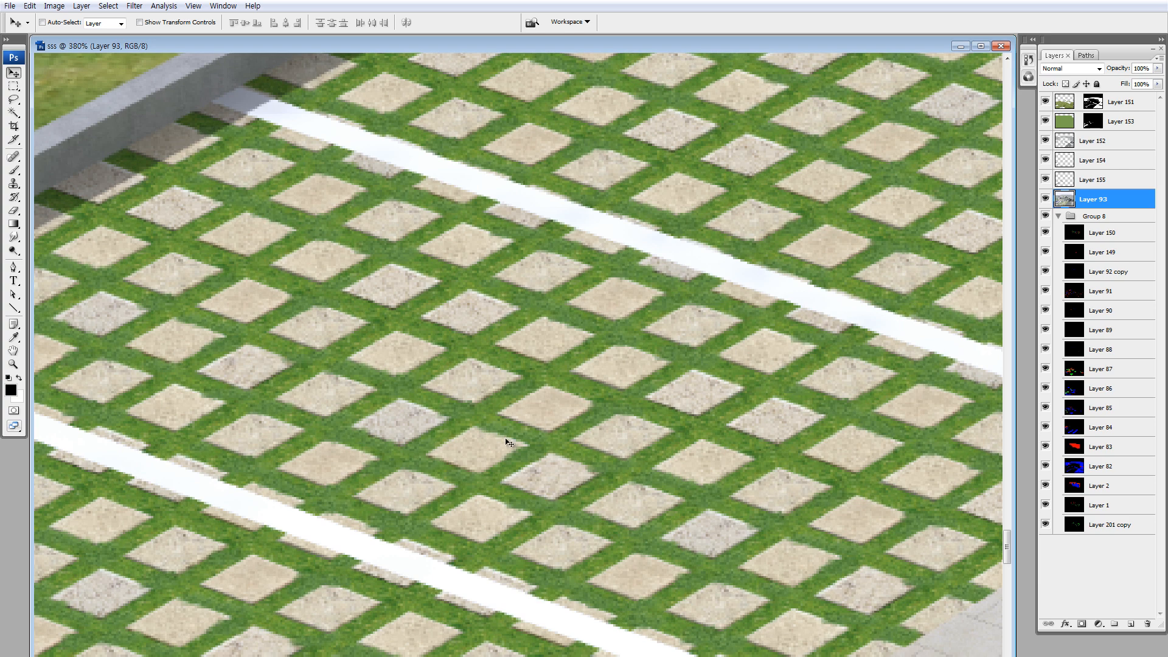
- Examine the grass-block parking bays beside the green sports court up close and in the whole picture
key(ctrl+0)
key(ctrl+minus)
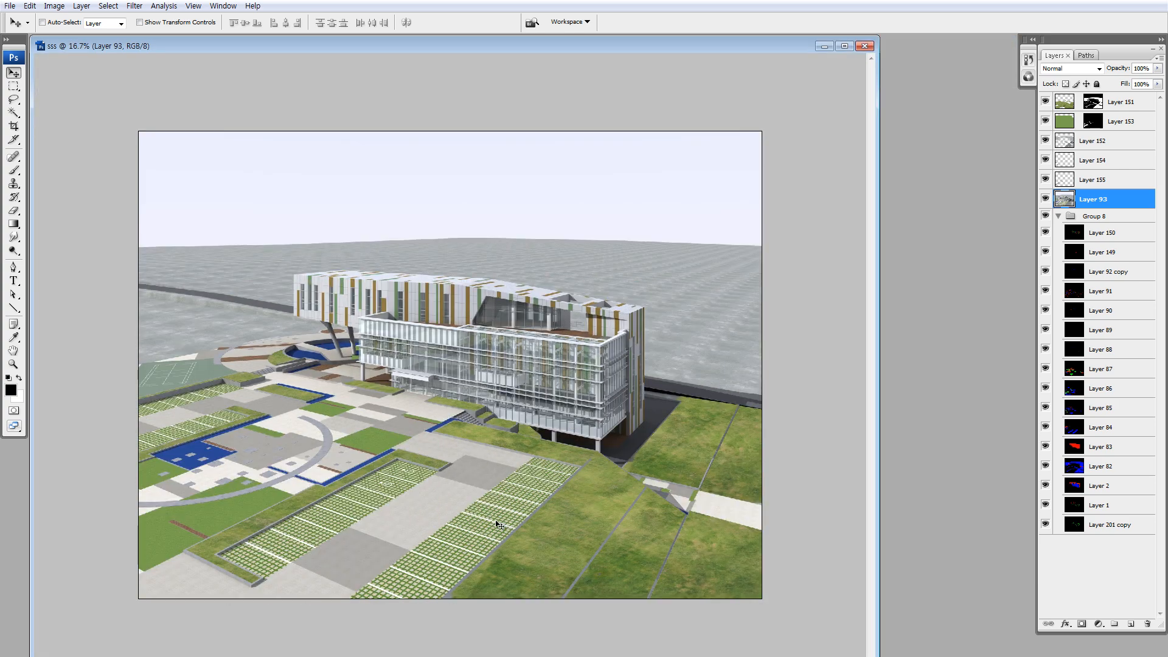
key(z)
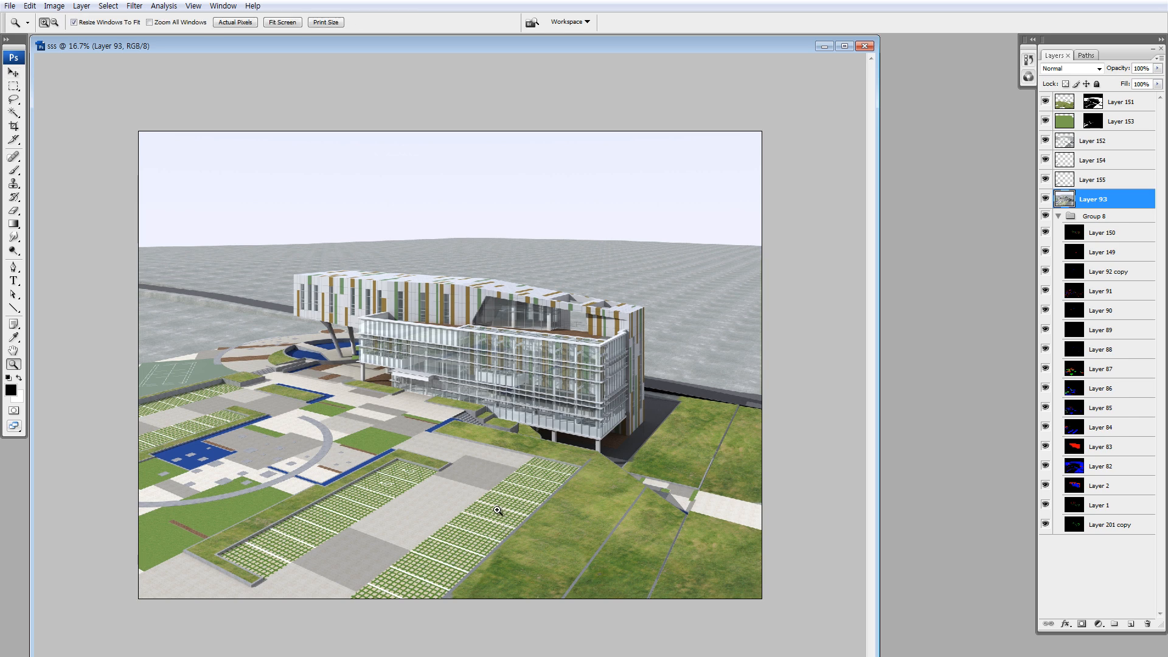
drag(152, 386, 240, 415)
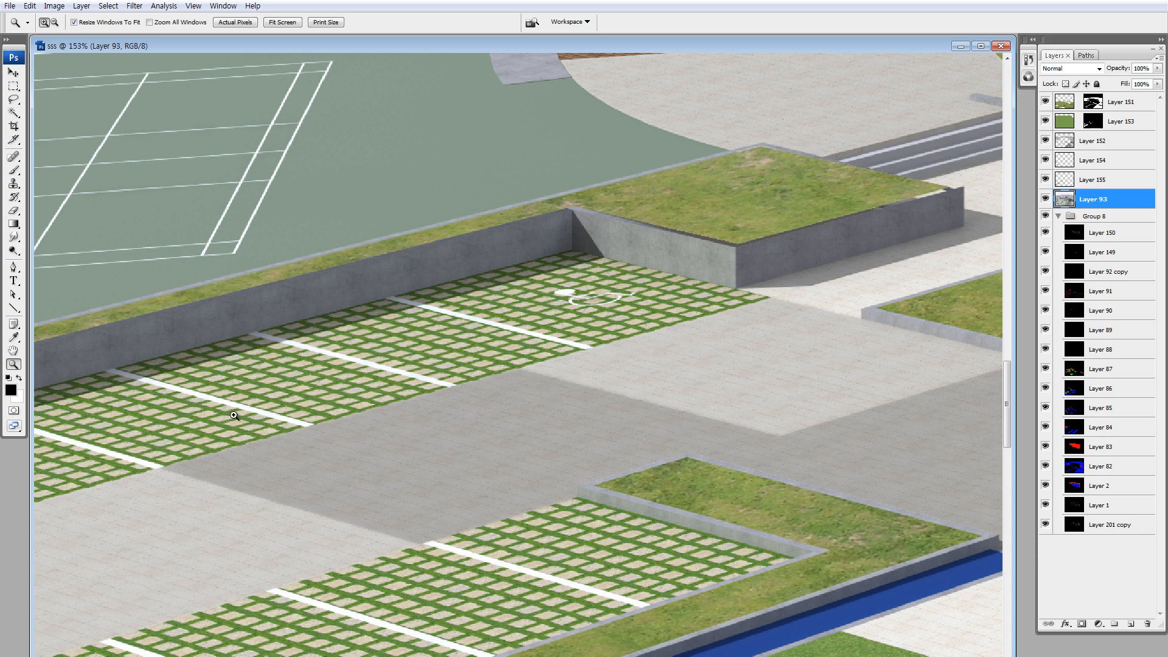
key(ctrl+0)
key(ctrl+minus)
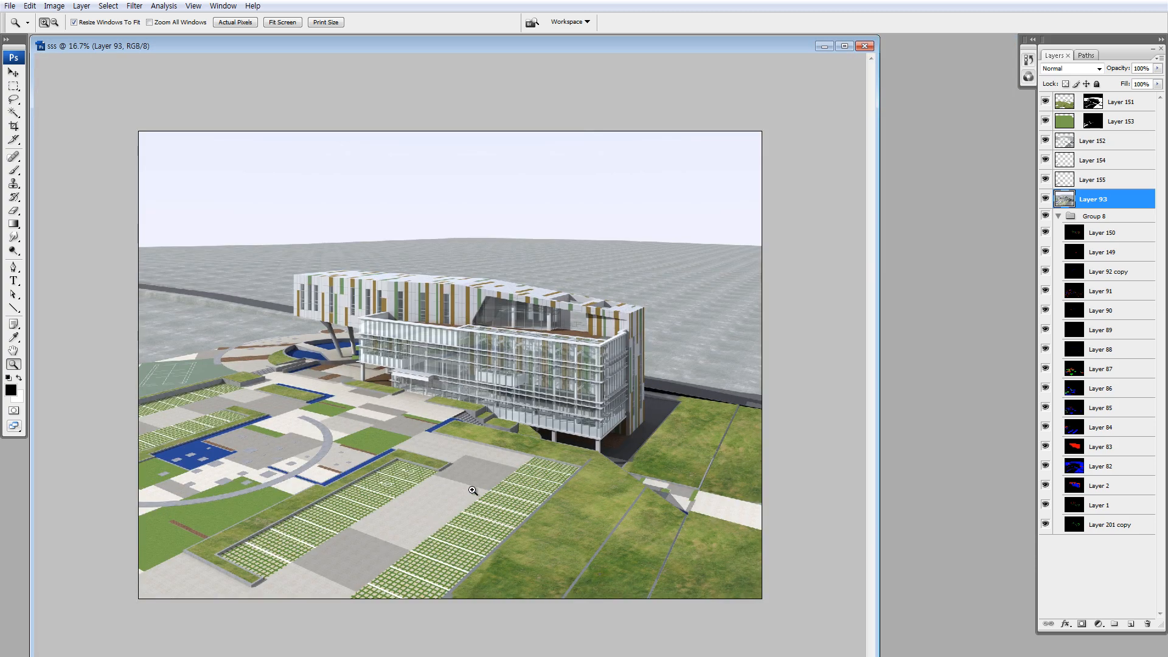
- Isolate the Group 8 mask layers one by one, from Layer 201 copy up to Layer 84, which marks the parking bays
key(v)
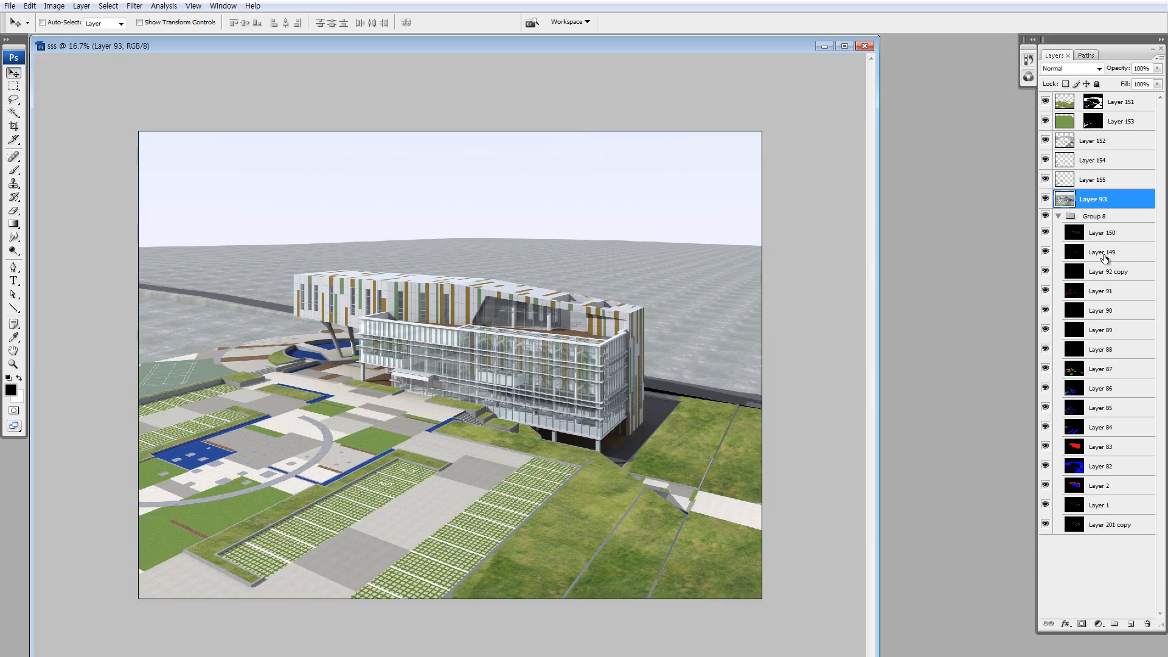
alt+click(1045, 525)
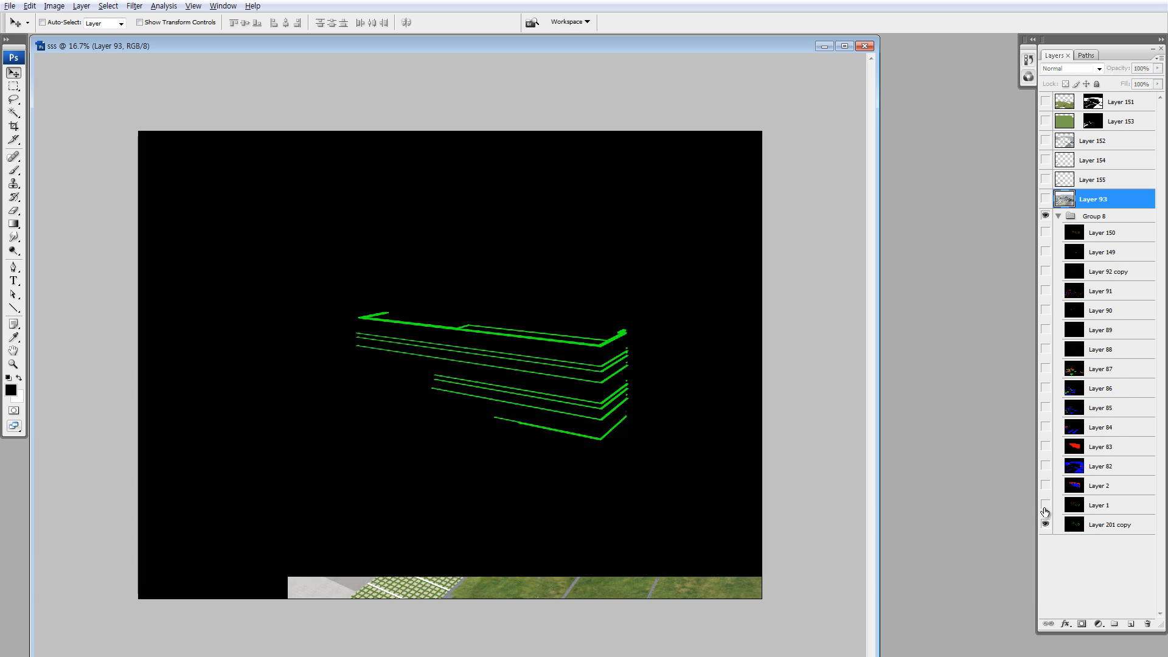
alt+click(1045, 505)
alt+click(1044, 486)
alt+click(1045, 466)
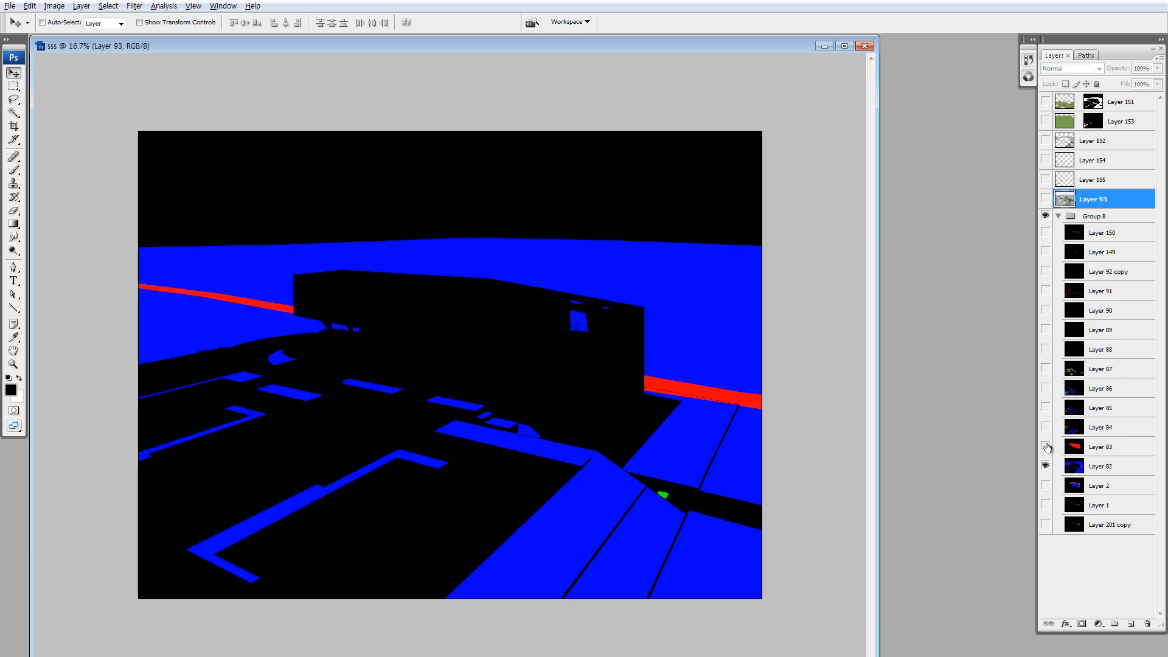
alt+click(1045, 447)
alt+click(1045, 427)
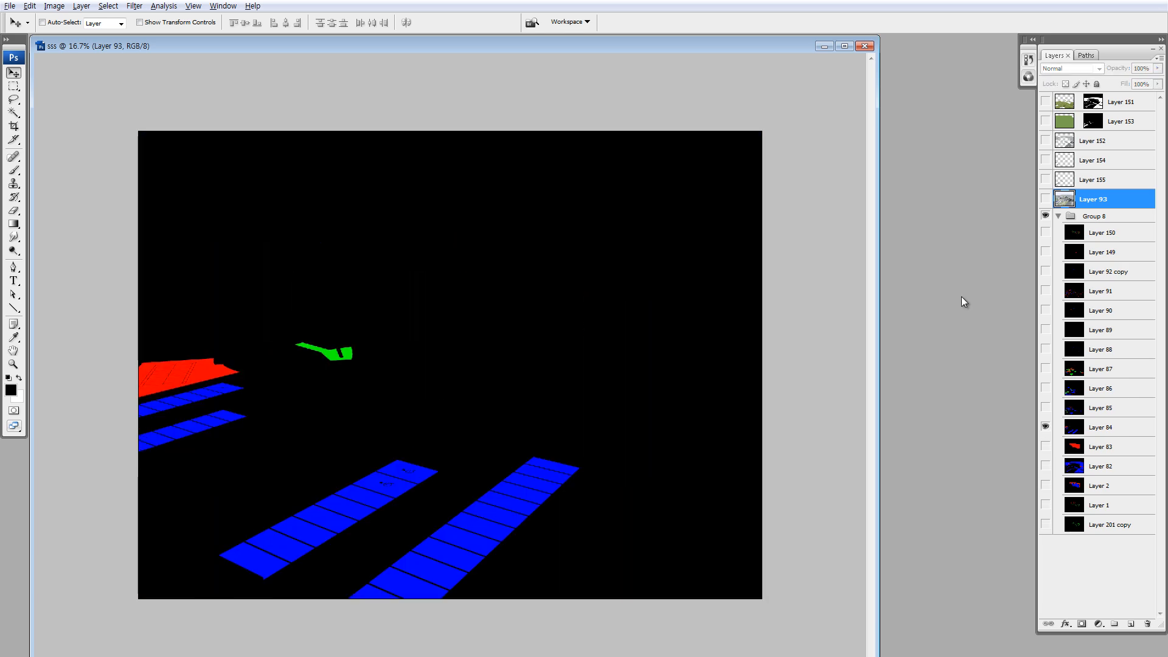
- Copy the Layer 93 paving under mask Layer 84's blue areas to a new layer and show it with only the layers above
click(1029, 76)
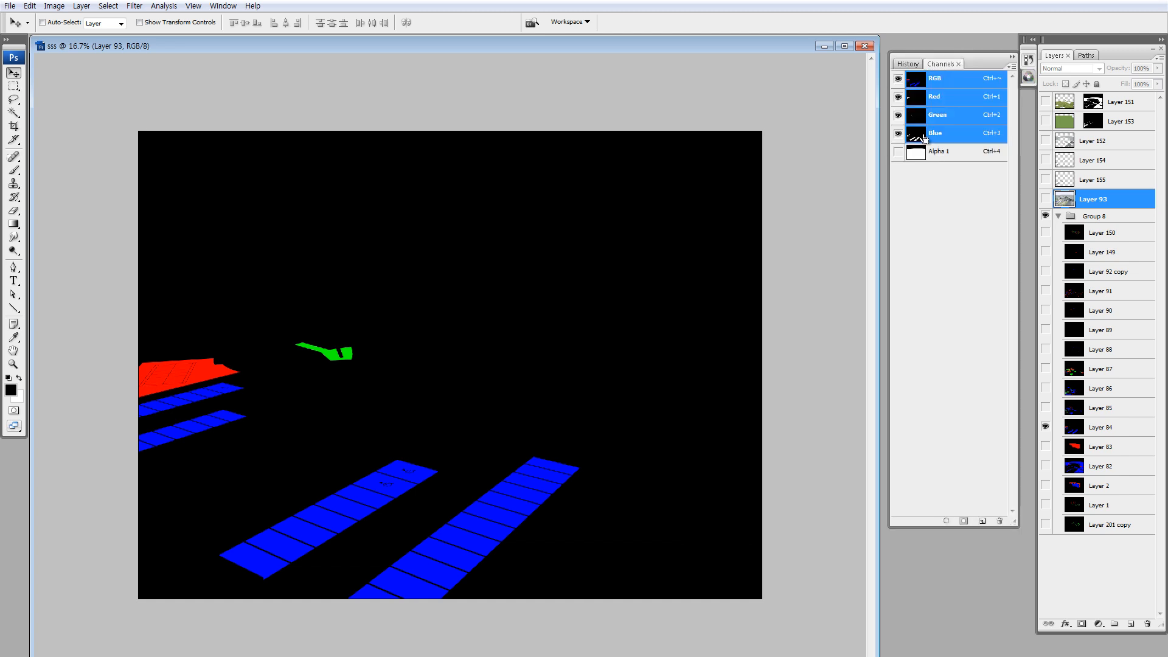
click(1046, 199)
key(ctrl+shift+alt+n)
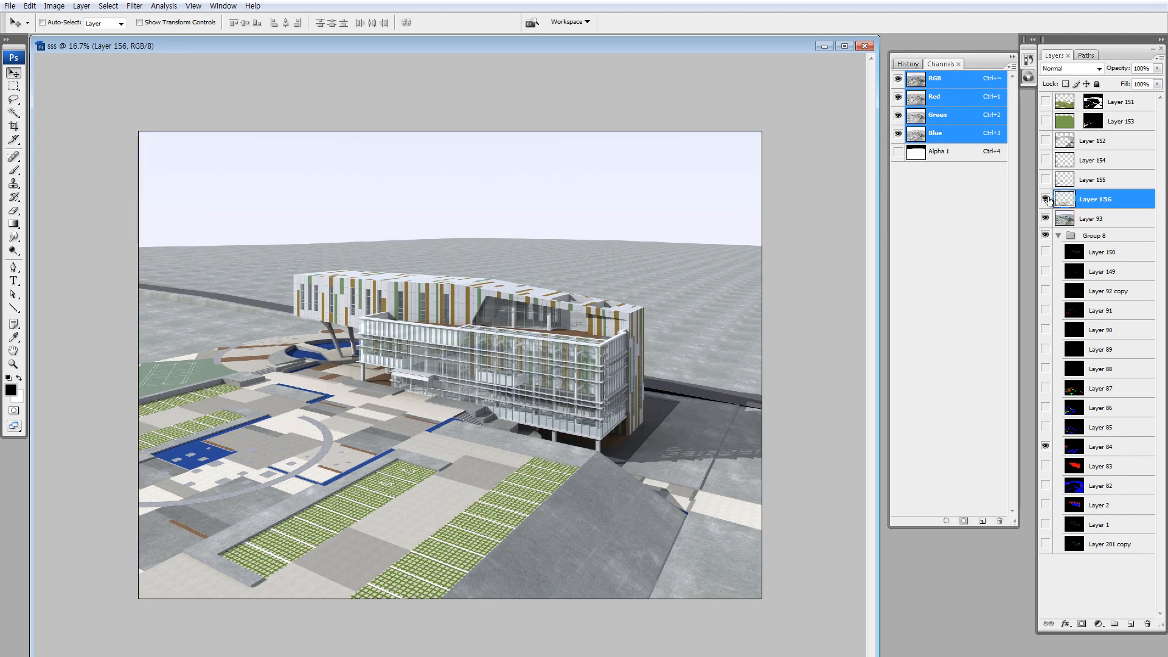
alt+click(1045, 199)
drag(1045, 180, 1044, 103)
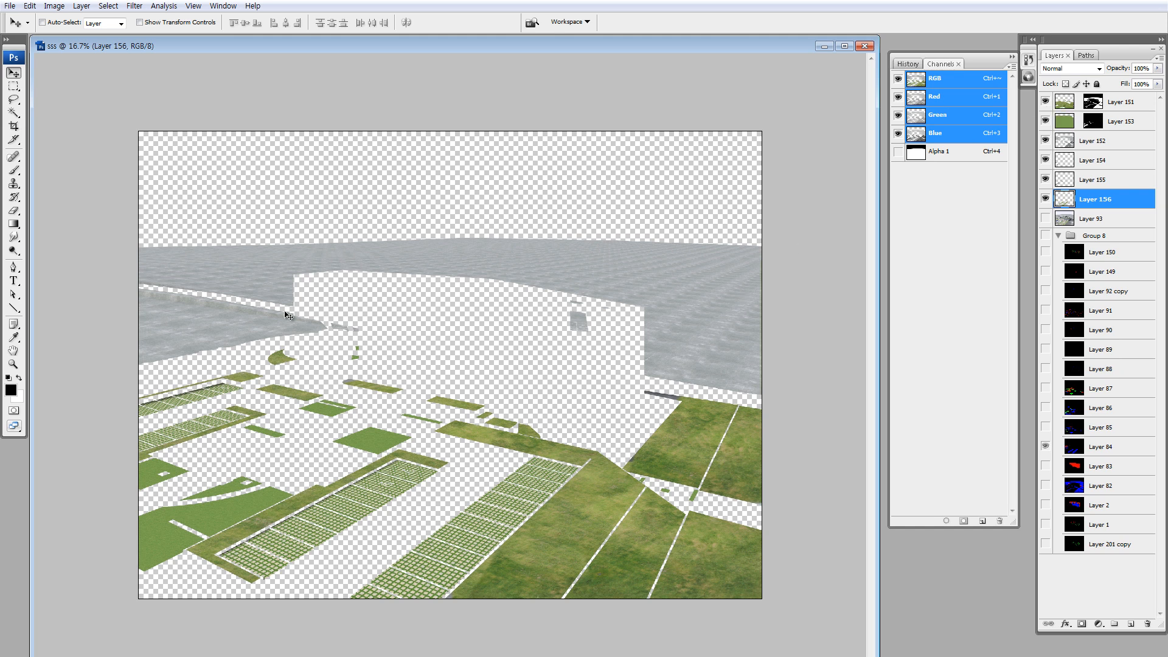
key(m)
drag(325, 298, 610, 443)
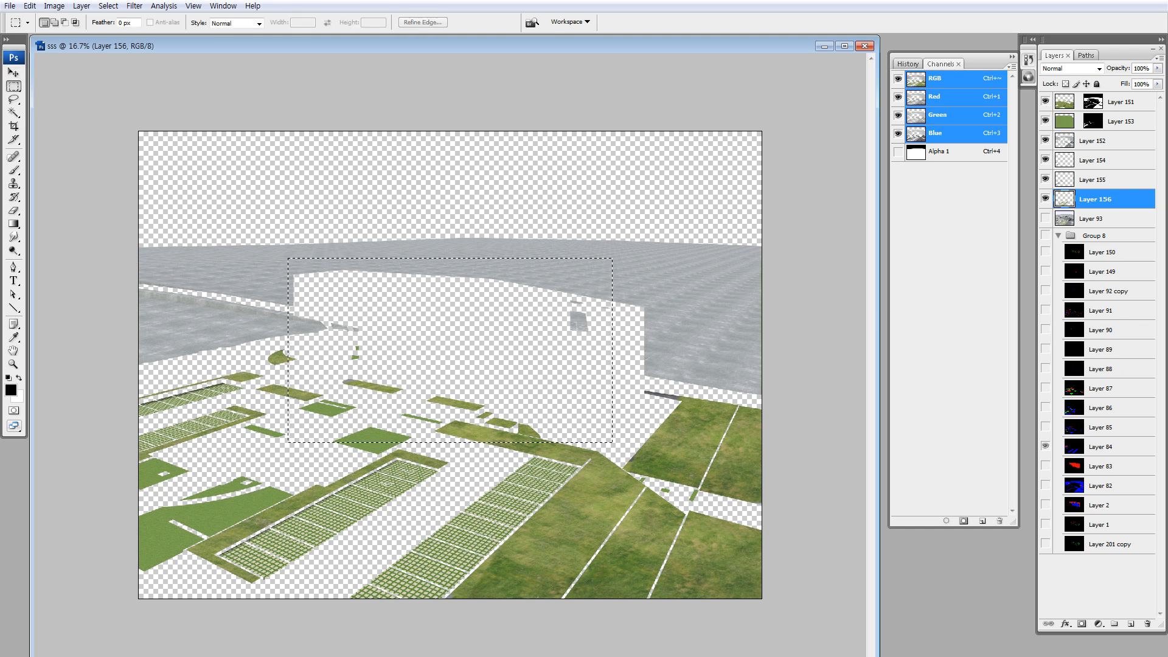
key(ctrl+d)
drag(482, 327, 613, 475)
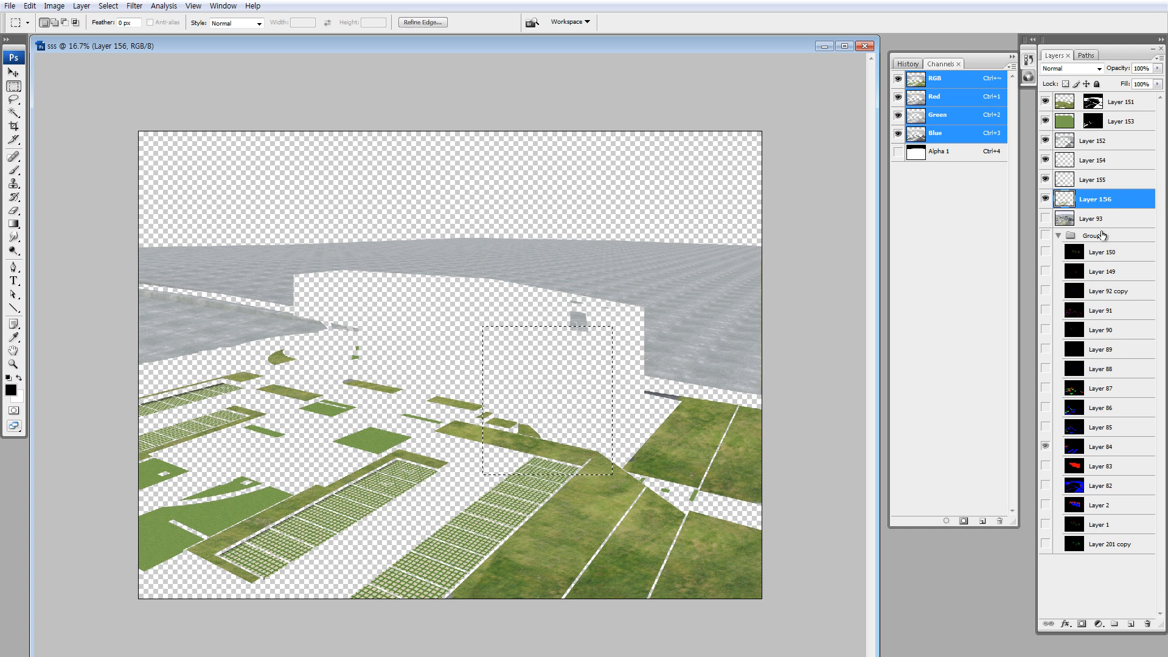
- Collapse Group 8, show it and Layer 93 again, and clear the rectangular selection
click(1059, 235)
drag(1046, 221, 1046, 236)
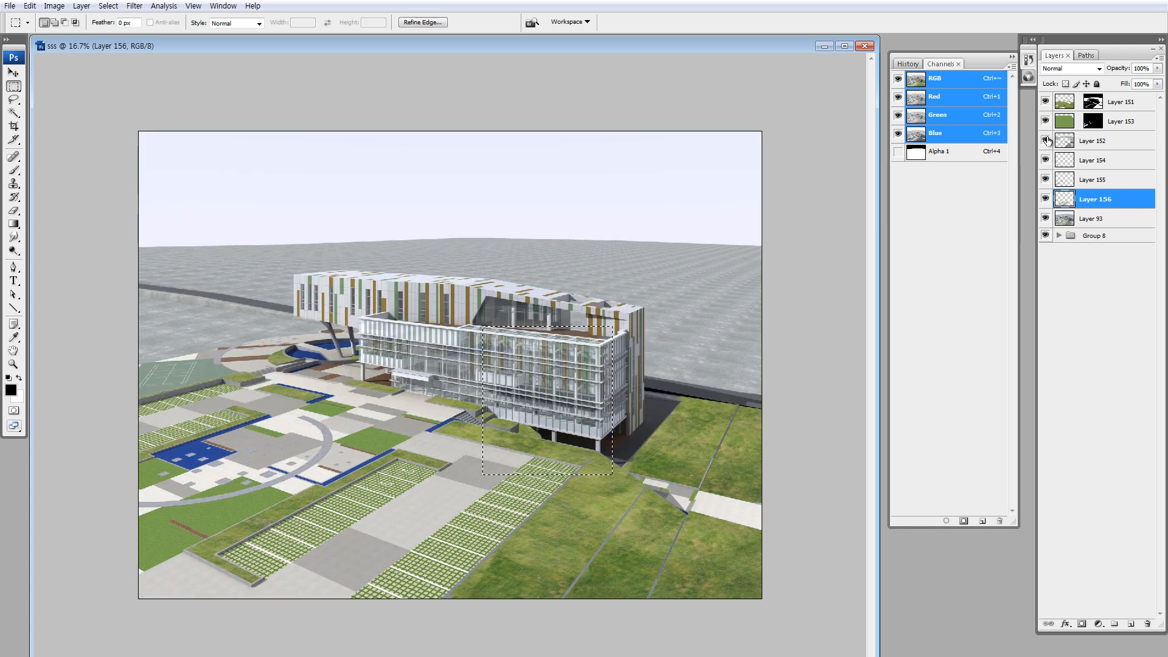
click(656, 424)
key(v)
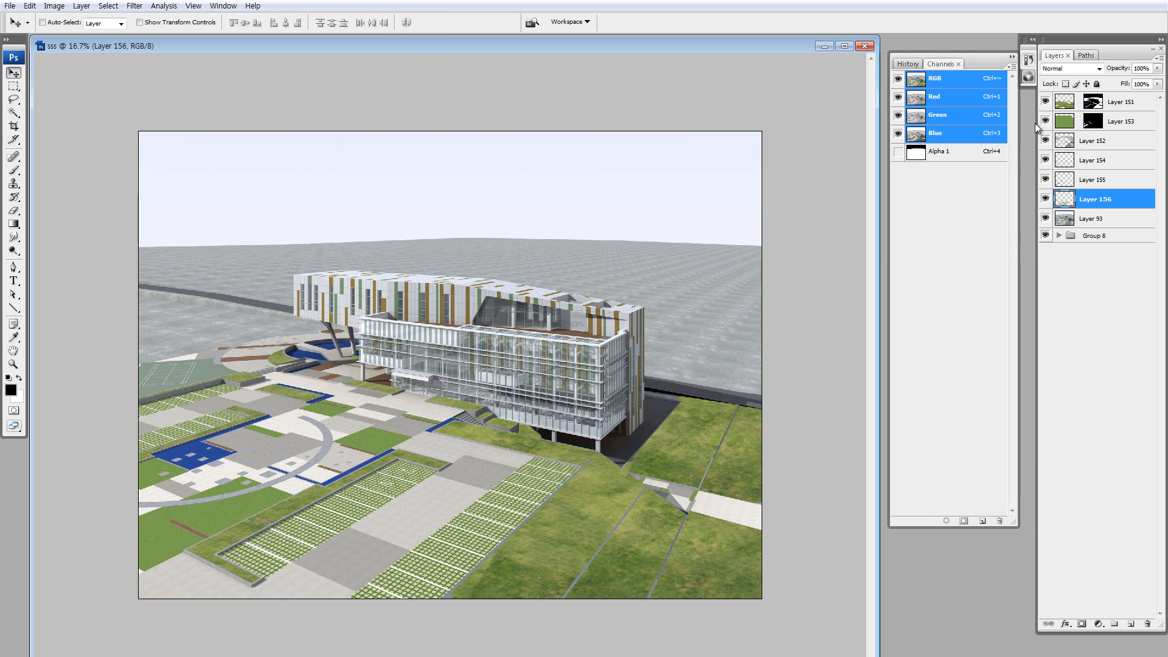
- Show only Layers 154 and 155, make Layer 154 active and load its outline as a selection
alt+click(1046, 160)
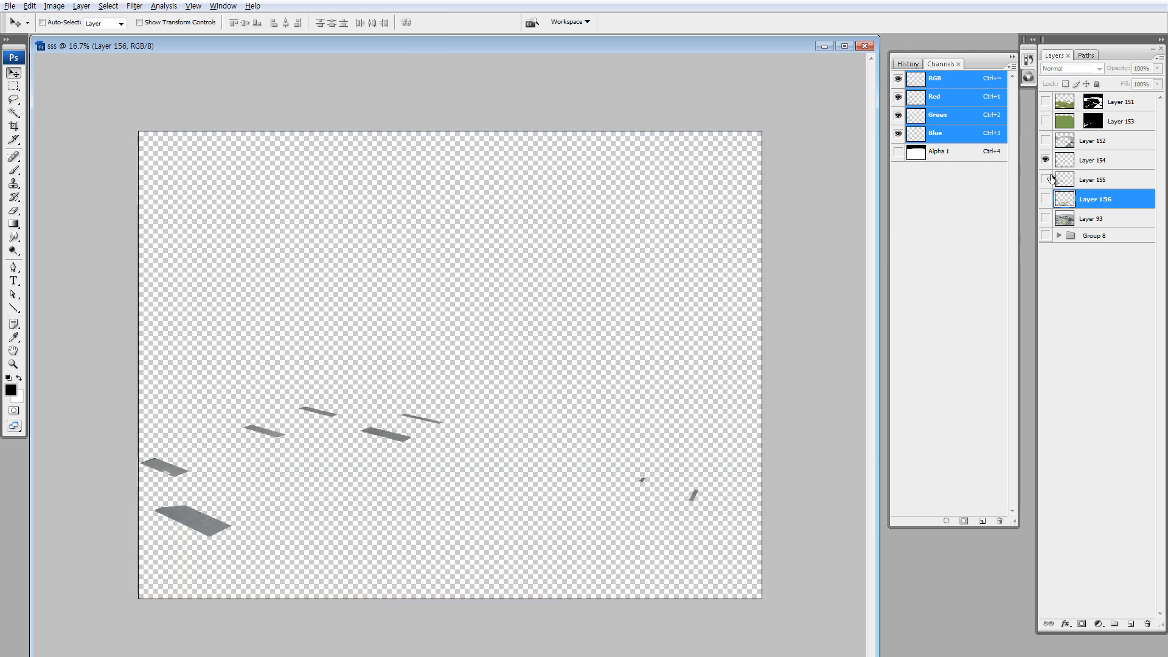
click(1046, 179)
click(1052, 161)
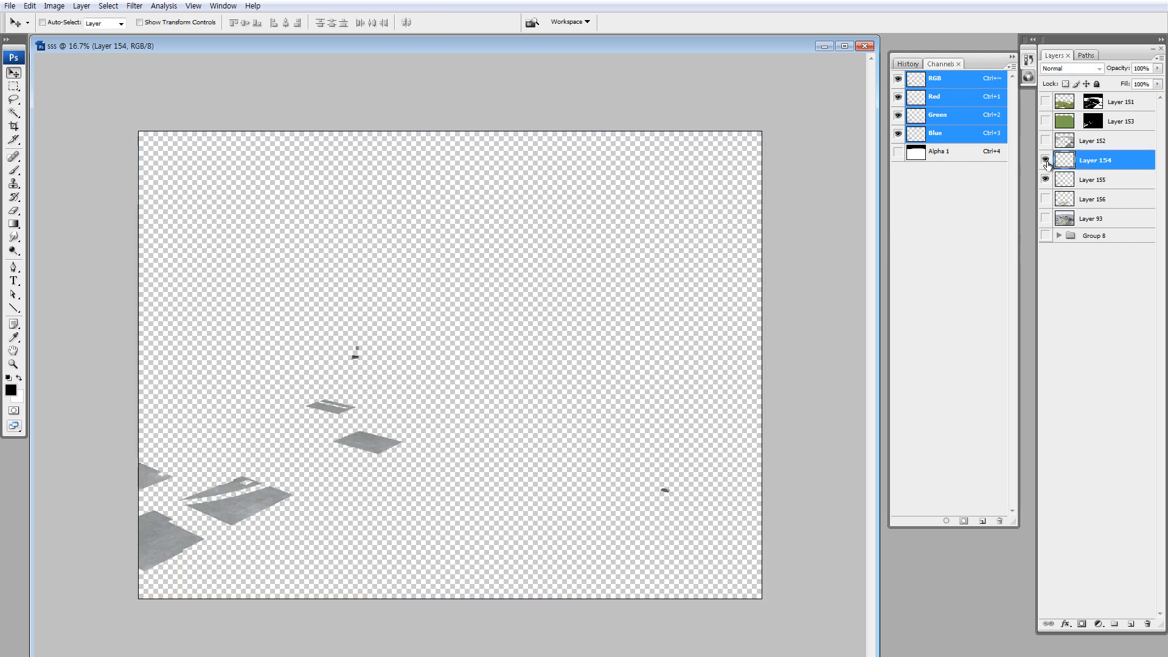
ctrl+click(1062, 163)
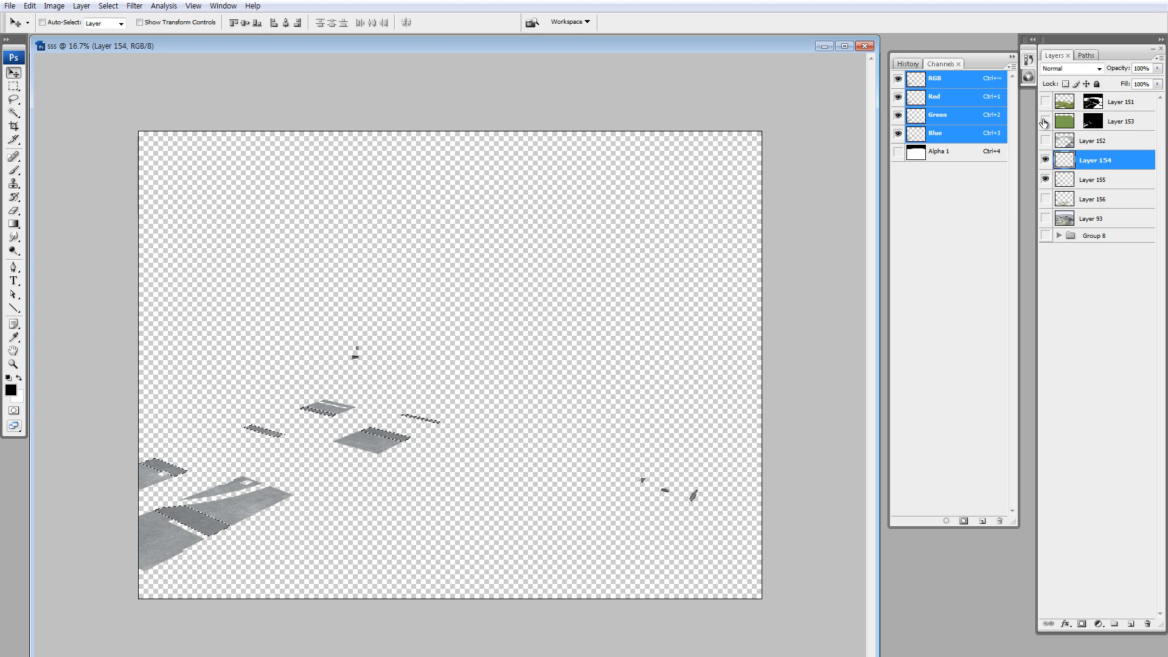
- Show all the layers again and darken the selected patches of Layer 153's grass with Hue/Saturation, setting Lightness to -13
click(1044, 122)
drag(1046, 102, 1047, 264)
click(1064, 126)
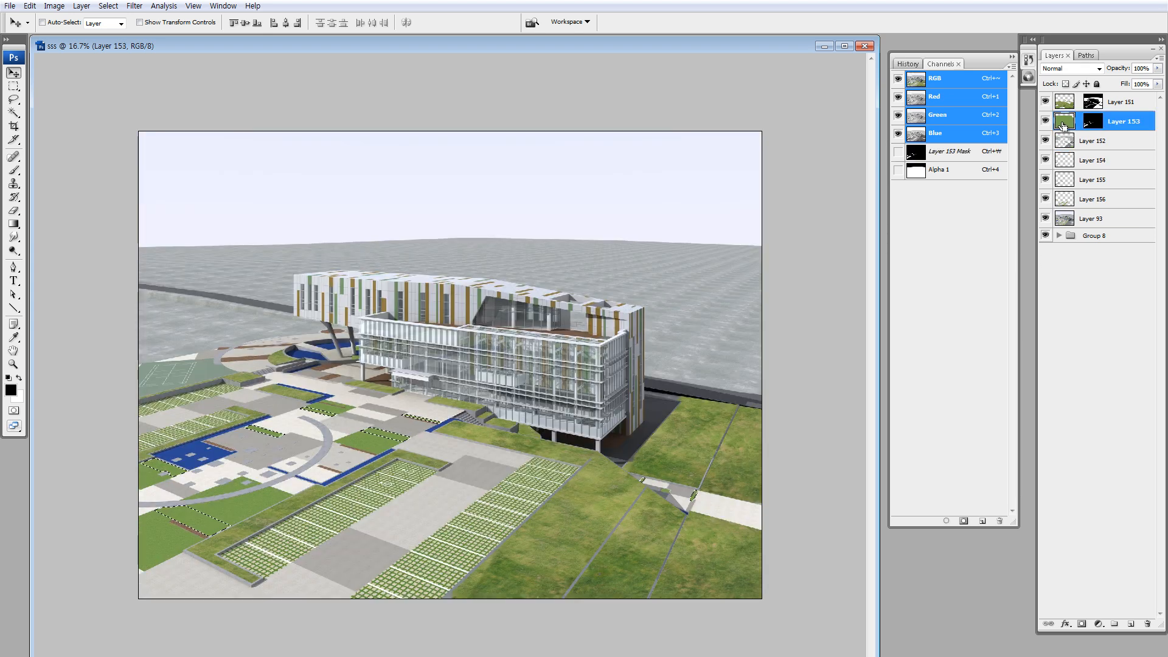
key(ctrl+u)
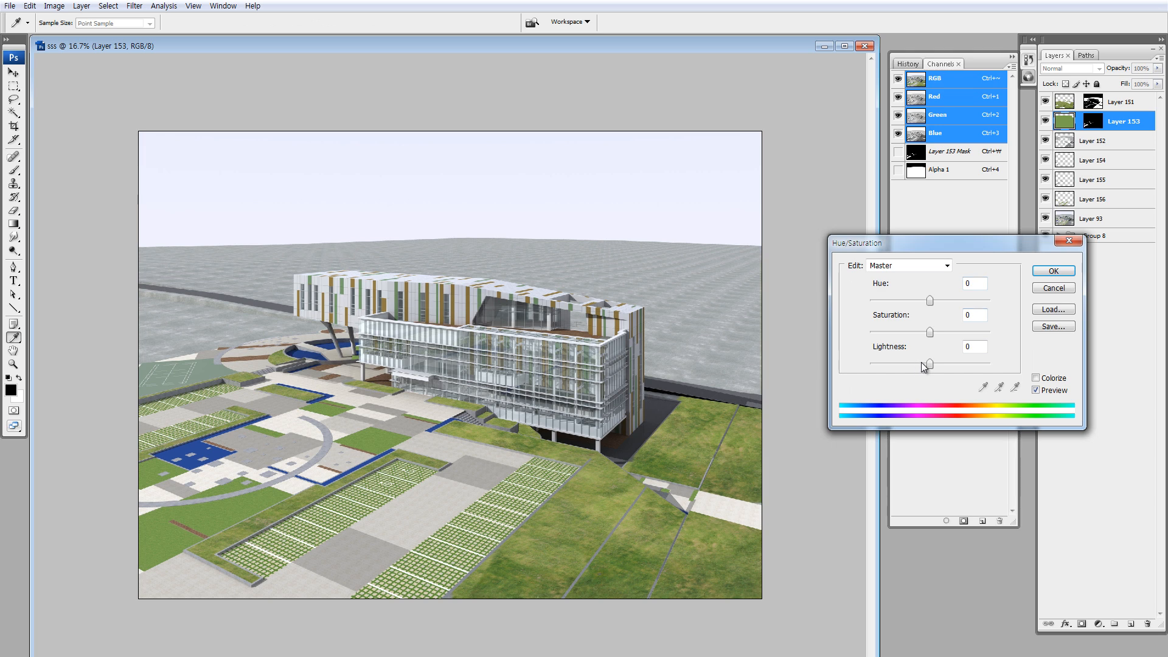
click(922, 364)
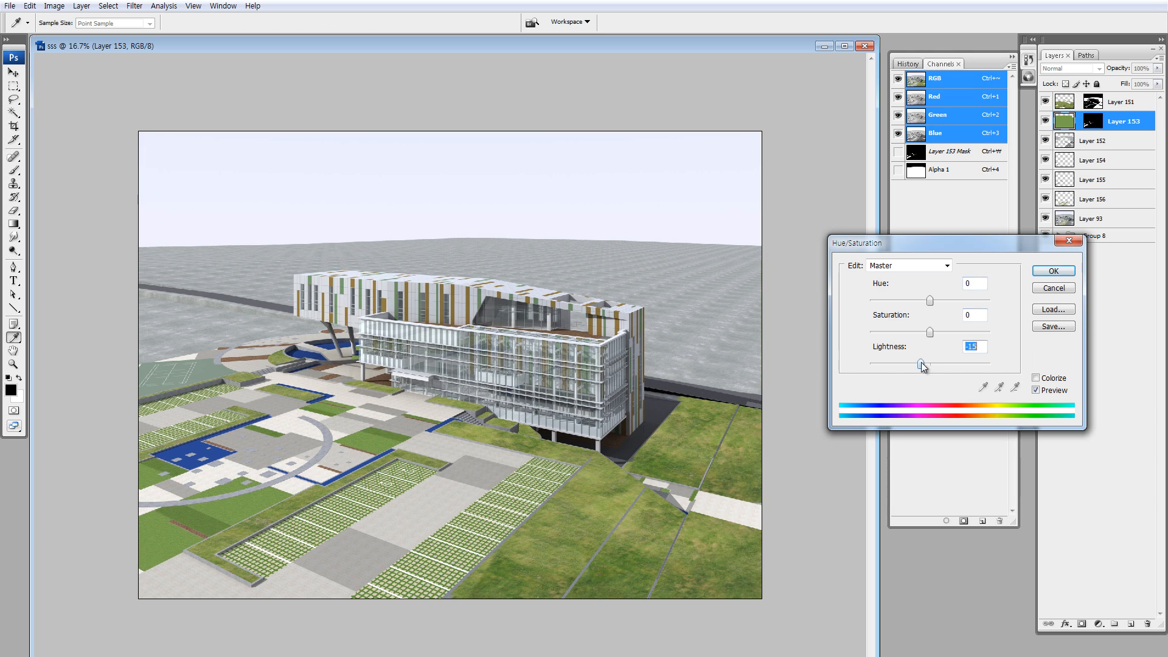
click(1044, 272)
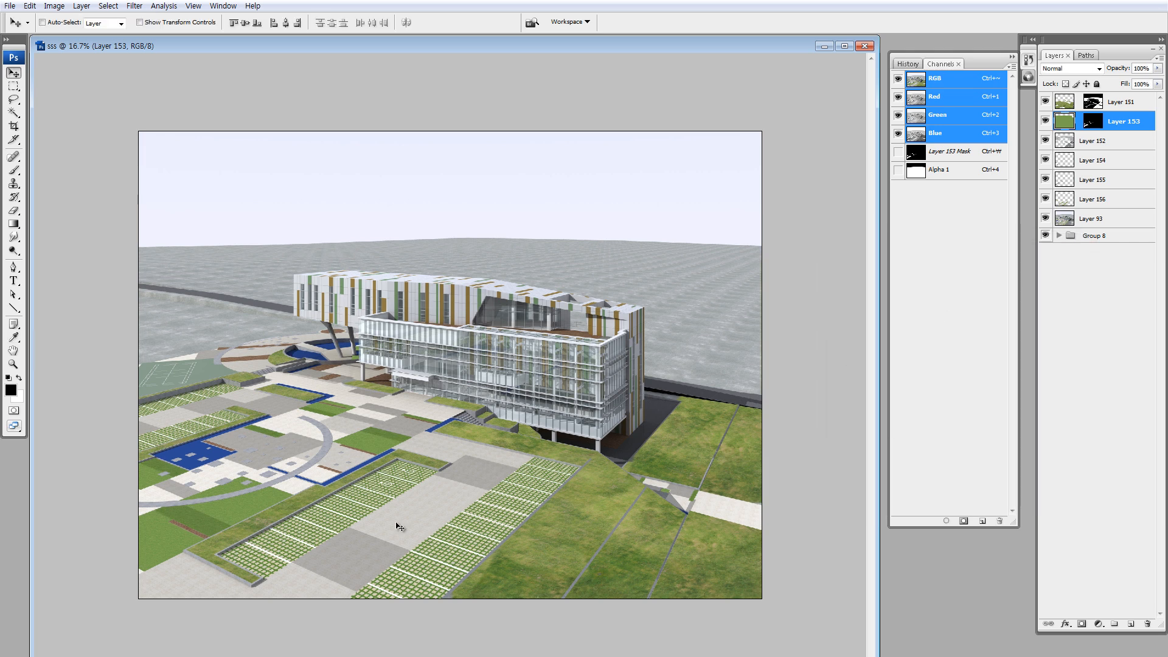
- Mark the foreground site, plaza and parking strips with loose lasso outlines, and clear the selection
click(1060, 236)
click(1059, 235)
key(l)
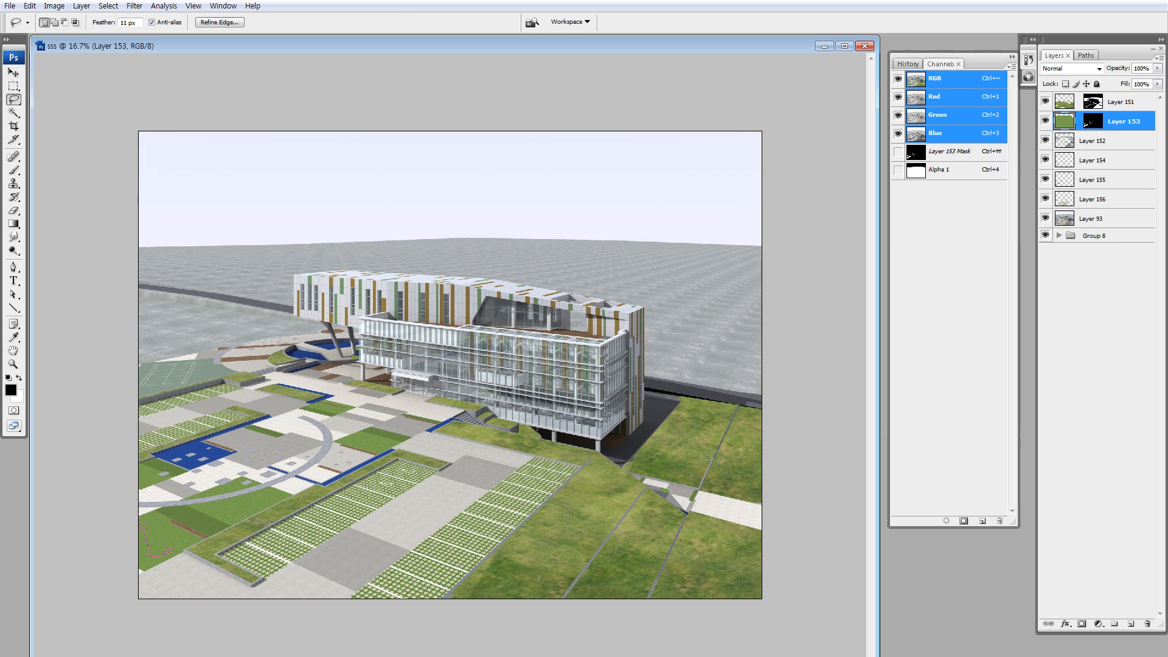
click(222, 434)
key(alt+Tab)
key(alt+Tab)
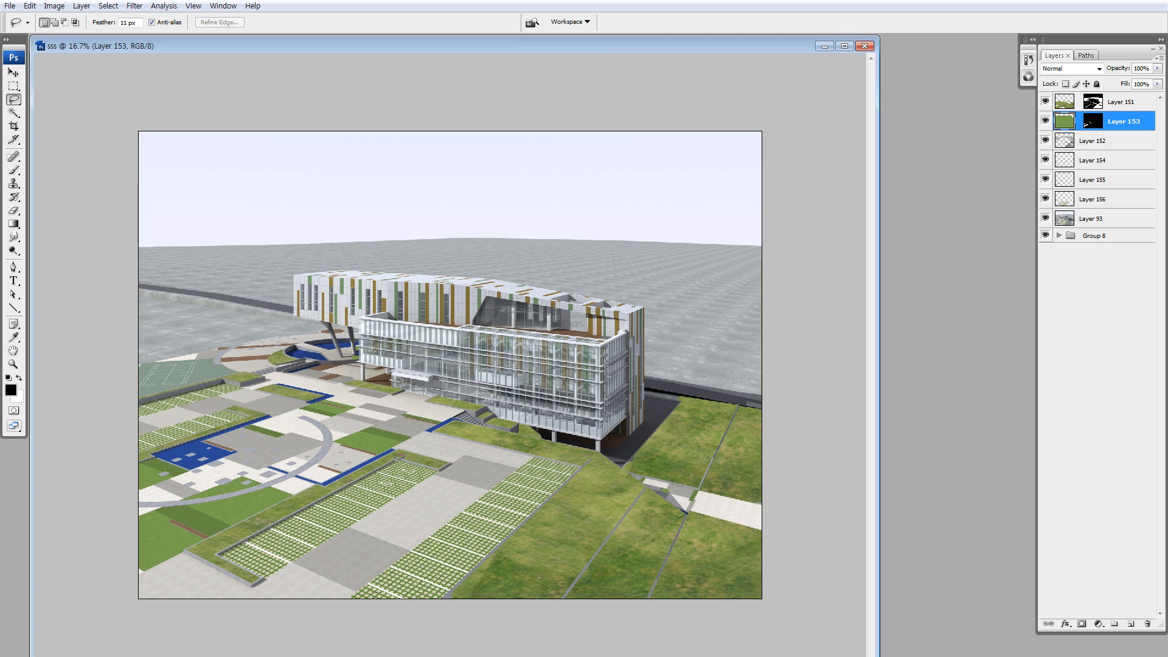
mouse_move(417, 362)
mouse_down()
mouse_move(355, 335)
mouse_move(293, 335)
mouse_move(220, 349)
mouse_move(129, 397)
mouse_move(105, 511)
mouse_move(135, 603)
mouse_move(225, 643)
mouse_move(341, 643)
mouse_move(489, 619)
mouse_move(592, 527)
mouse_move(634, 396)
mouse_move(614, 378)
mouse_move(466, 340)
mouse_move(352, 348)
mouse_up()
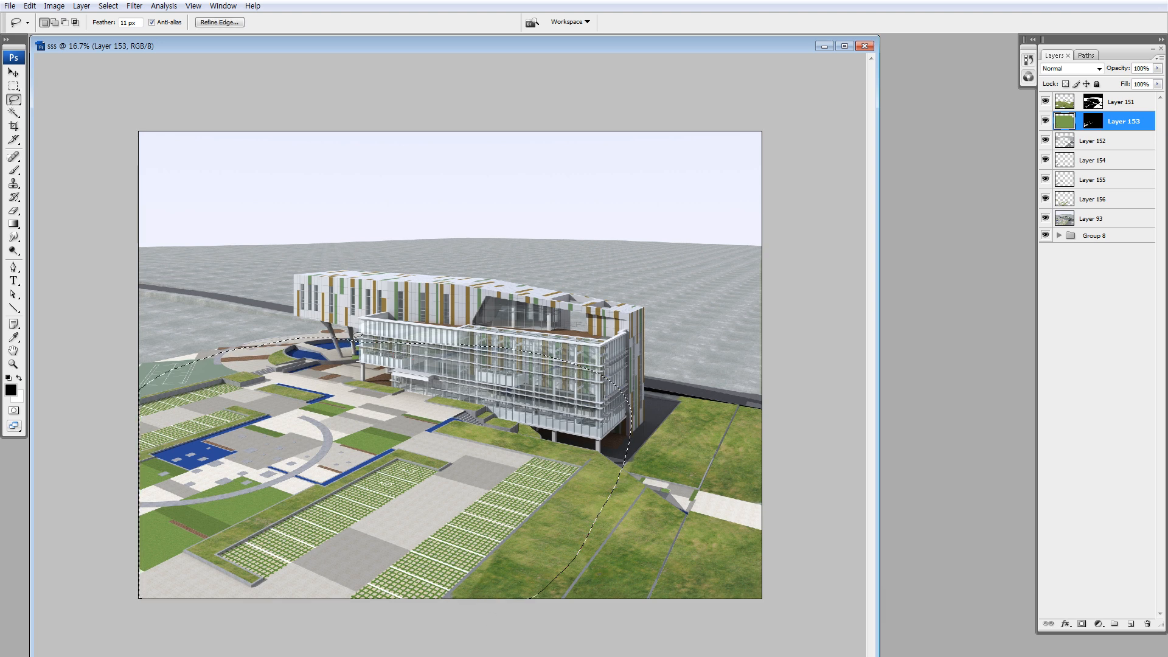
mouse_move(316, 277)
mouse_down()
mouse_move(334, 364)
mouse_move(669, 413)
mouse_move(484, 286)
mouse_move(372, 281)
mouse_up()
mouse_move(268, 385)
mouse_down()
mouse_move(175, 407)
mouse_move(268, 385)
mouse_up()
mouse_move(335, 442)
mouse_down()
mouse_move(339, 485)
mouse_move(353, 435)
mouse_up()
mouse_move(461, 453)
mouse_down()
mouse_move(420, 523)
mouse_move(460, 457)
mouse_up()
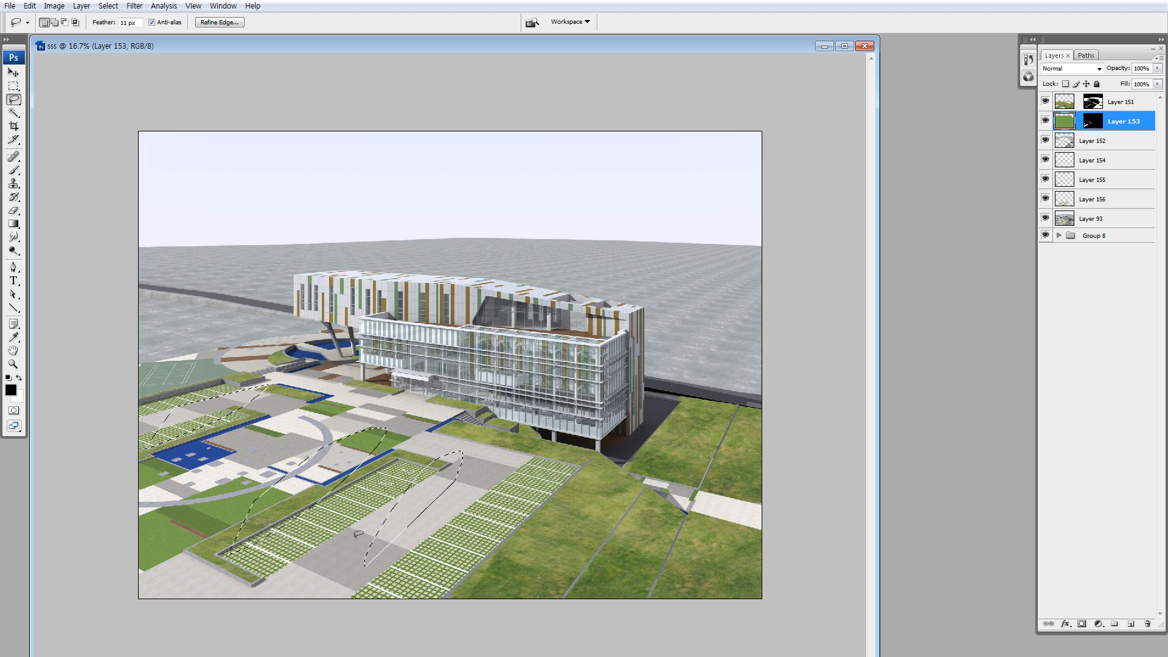
click(402, 445)
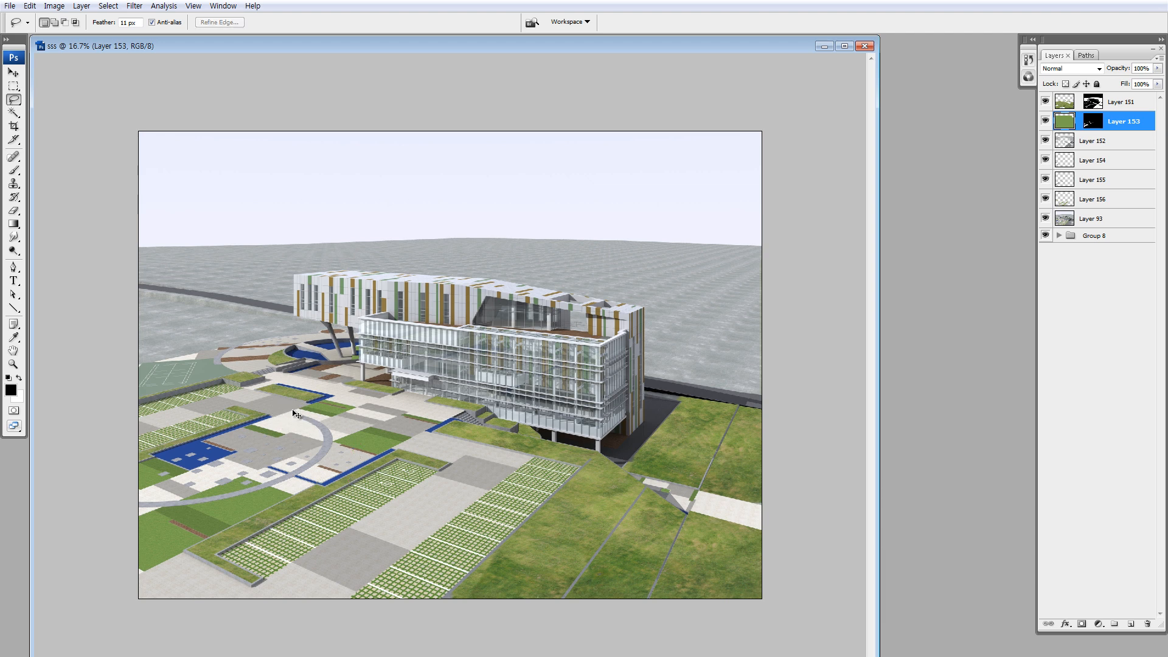
- Add a new layer above Layer 153 and brush the numerals 1, 2 and 3 on the plaza, dark paving patch and parking lane
key(b)
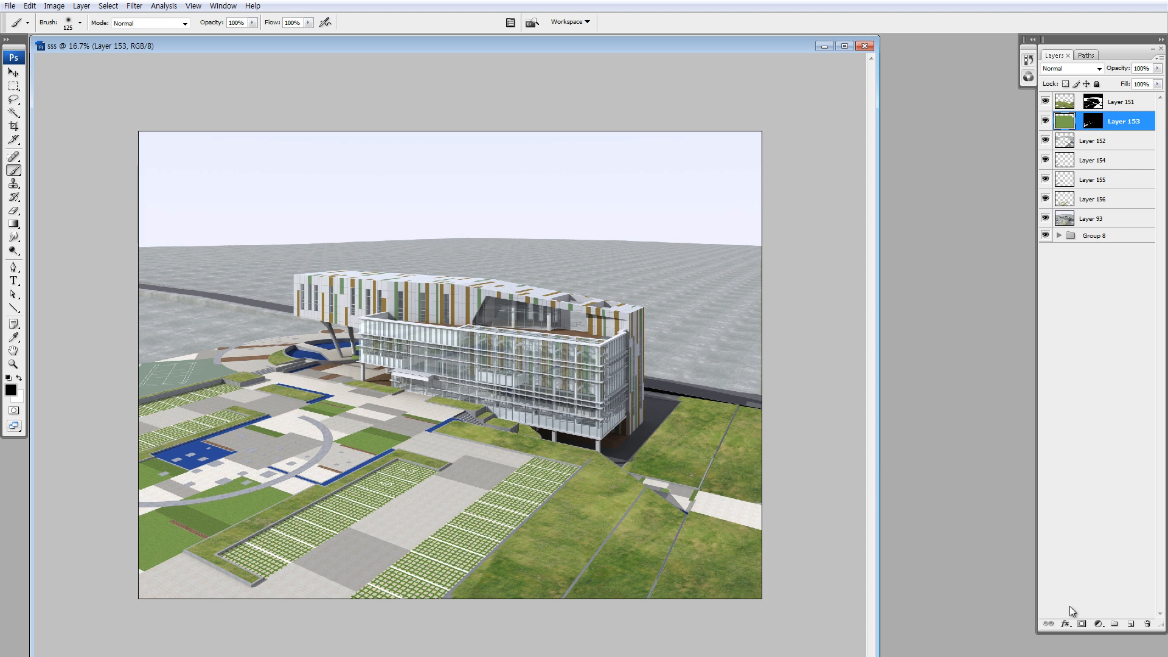
click(1131, 624)
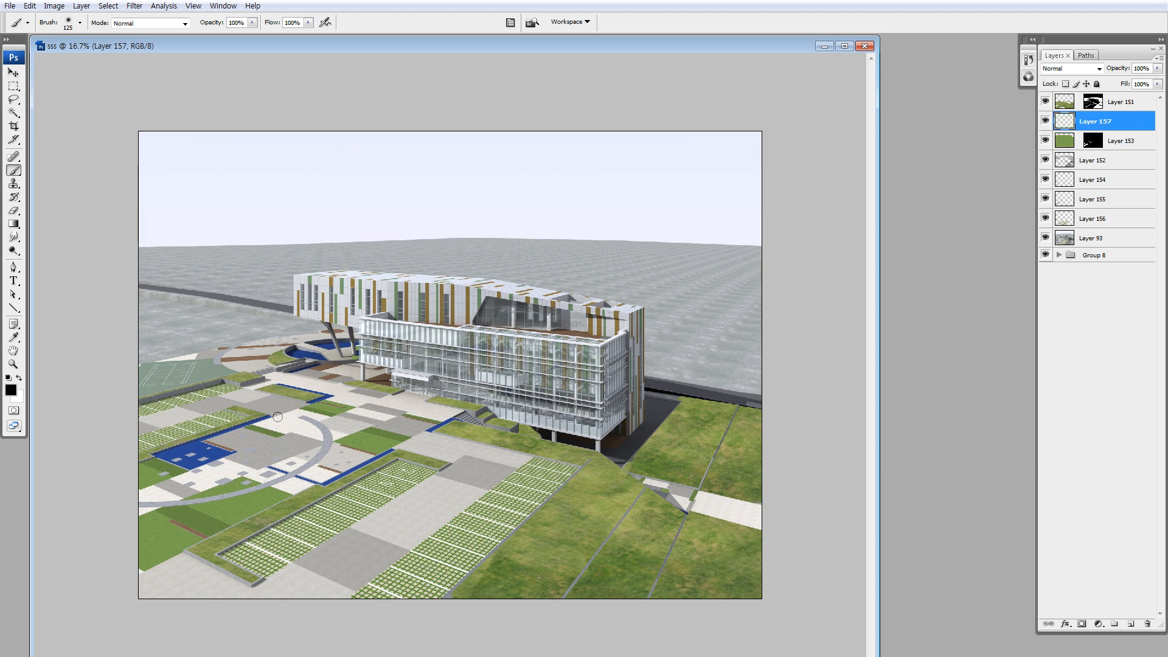
drag(278, 418, 281, 428)
mouse_move(467, 469)
mouse_down()
mouse_move(478, 467)
mouse_move(469, 483)
mouse_move(487, 483)
mouse_up()
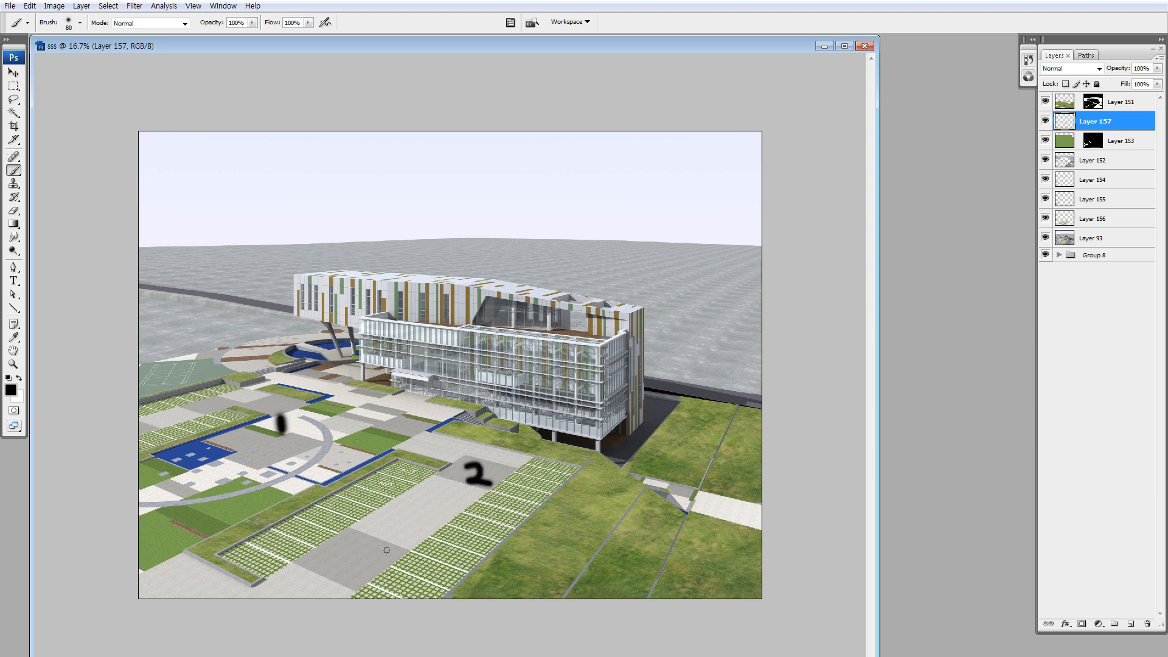
mouse_move(397, 510)
mouse_down()
mouse_move(418, 527)
mouse_move(403, 538)
mouse_up()
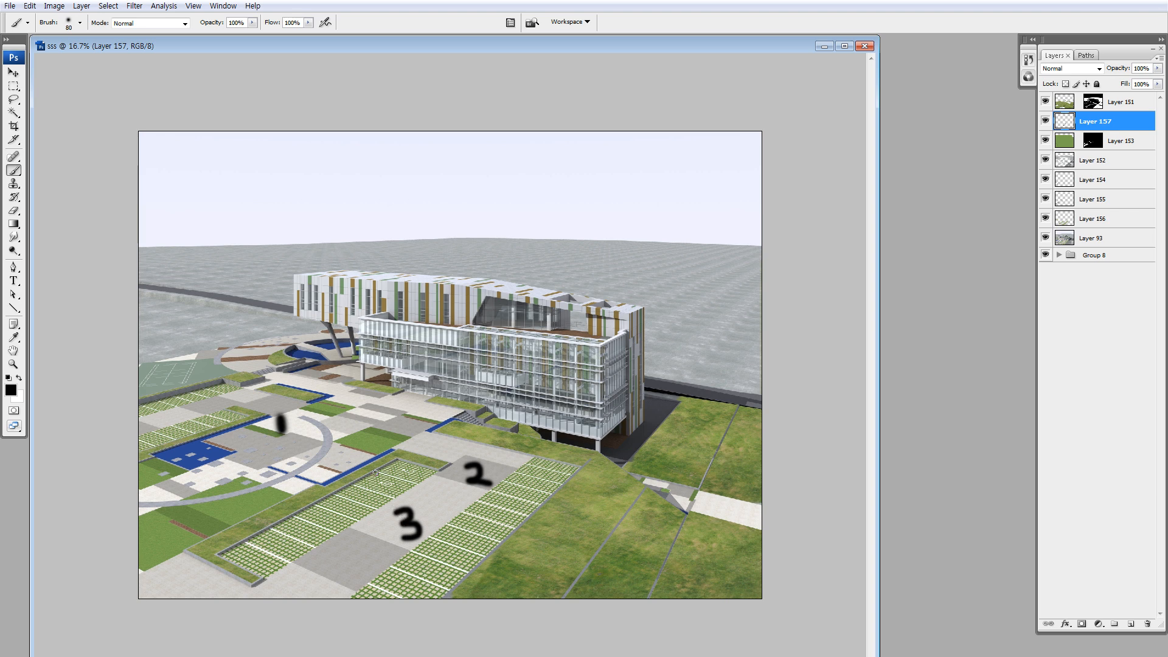
- Toggle the numeral layer's visibility repeatedly to compare the image with and without the marks, leaving it hidden
click(1046, 120)
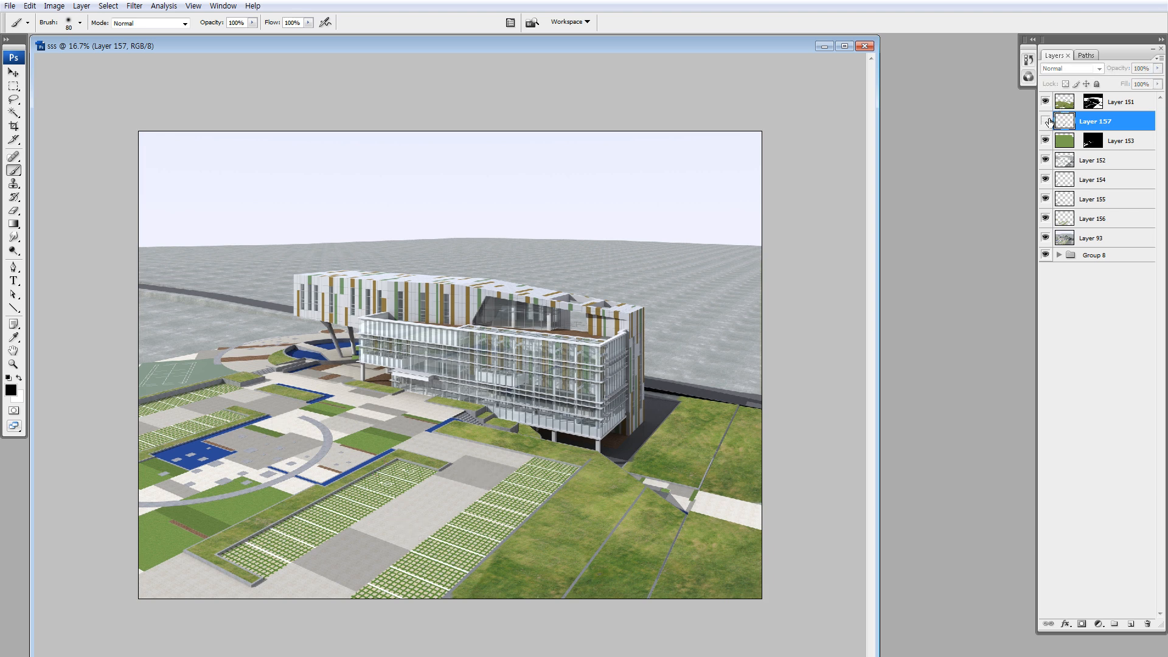
click(1046, 121)
click(1046, 121)
click(1046, 121)
click(1046, 121)
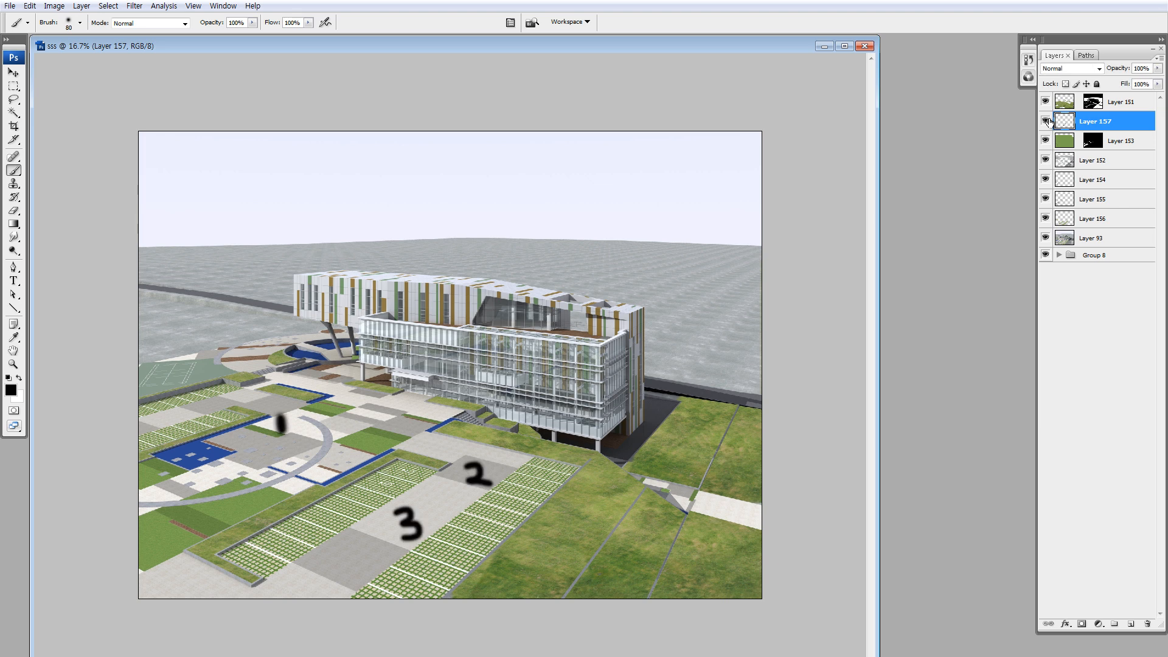
click(1046, 122)
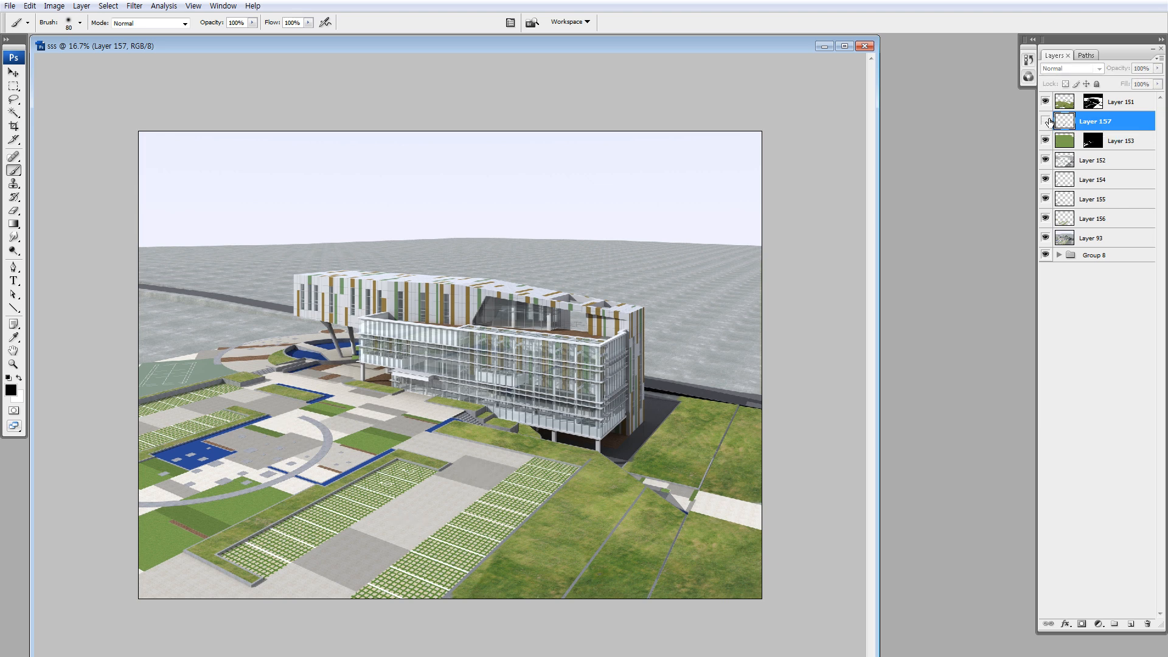
click(1046, 121)
click(1047, 122)
click(1047, 121)
click(1047, 121)
click(1047, 122)
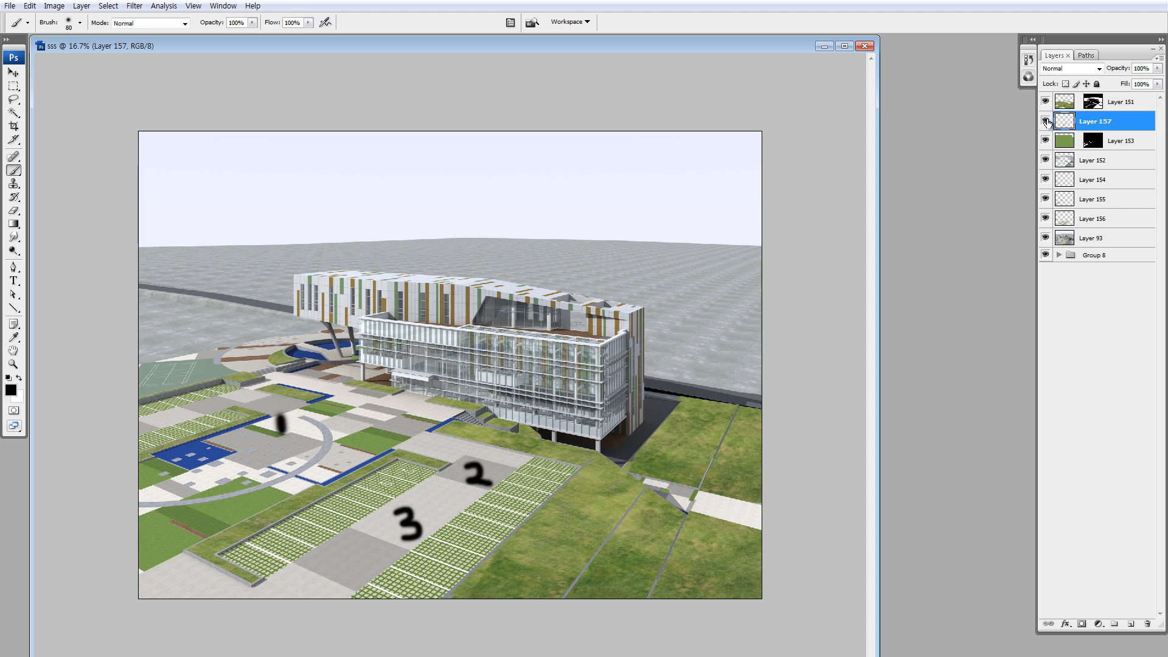
click(1046, 121)
click(1046, 121)
click(1047, 121)
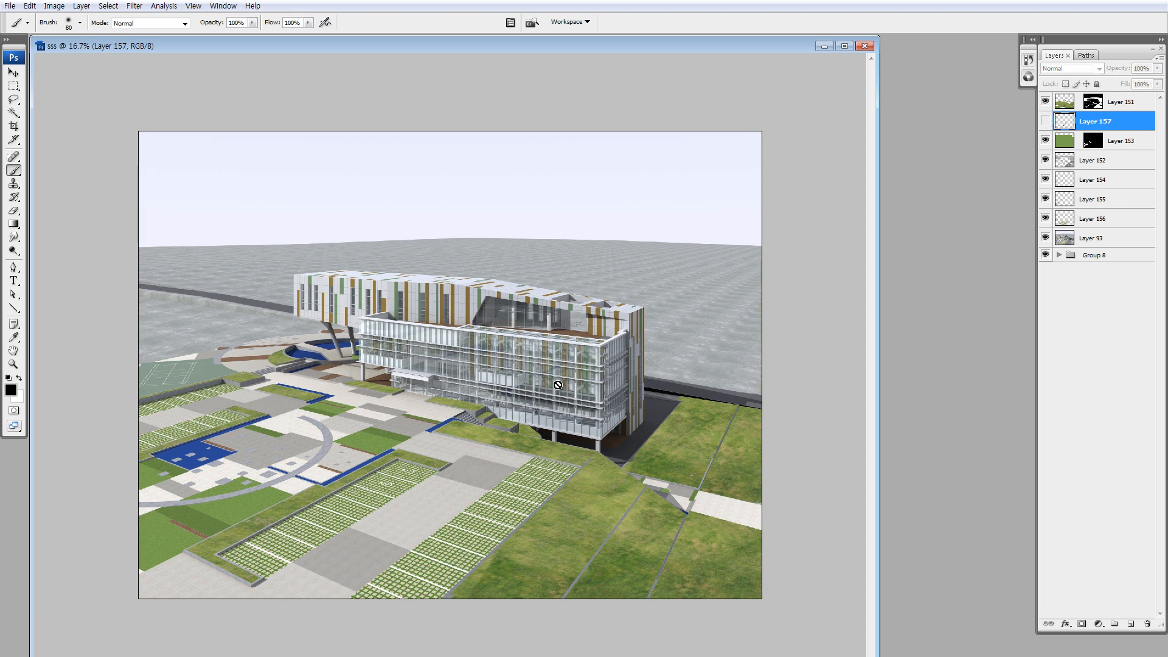
- Inspect the light plaza paving texture close up against the whole rendering, and delete the hidden numeral layer
key(z)
drag(266, 399, 339, 450)
drag(328, 290, 418, 406)
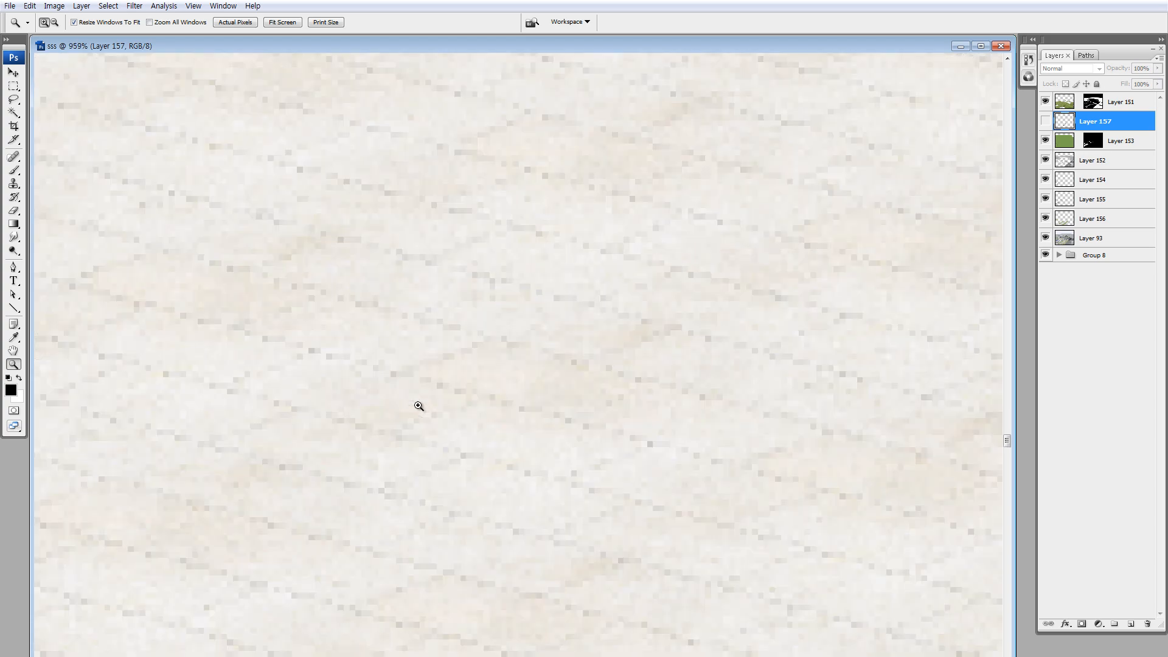
key(ctrl+minus)
key(ctrl+minus)
key(ctrl+minus)
key(ctrl+minus)
key(ctrl+minus)
key(ctrl+minus)
key(ctrl+minus)
key(ctrl+minus)
key(ctrl+minus)
key(ctrl+minus)
key(ctrl+minus)
key(ctrl+minus)
key(ctrl+minus)
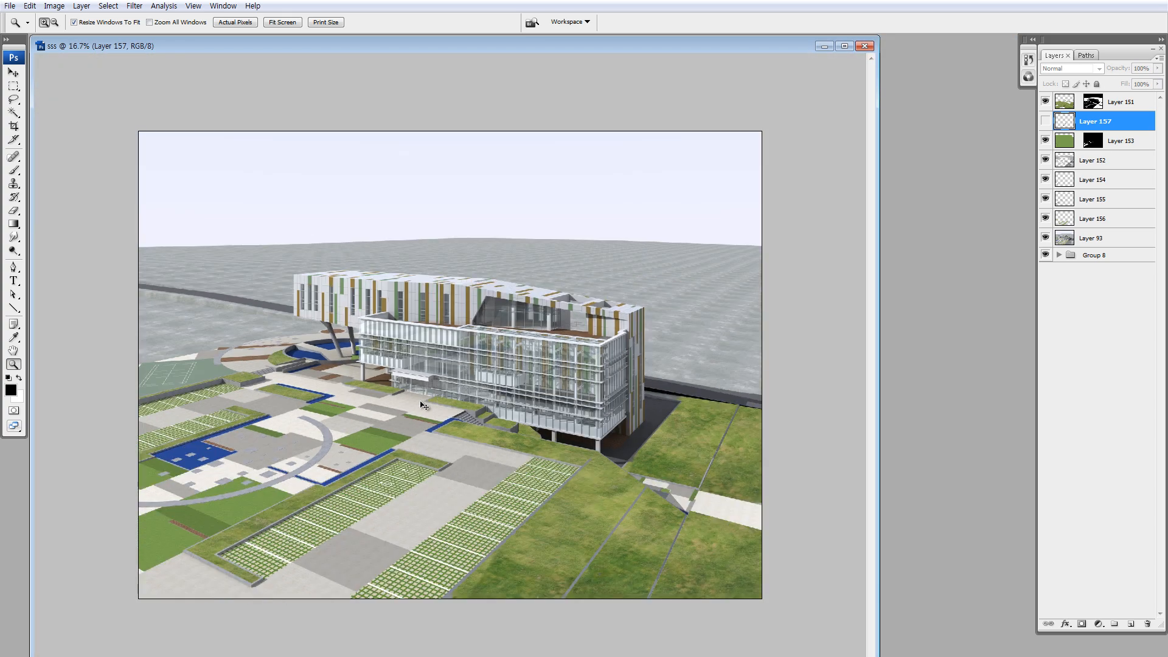
key(ctrl+minus)
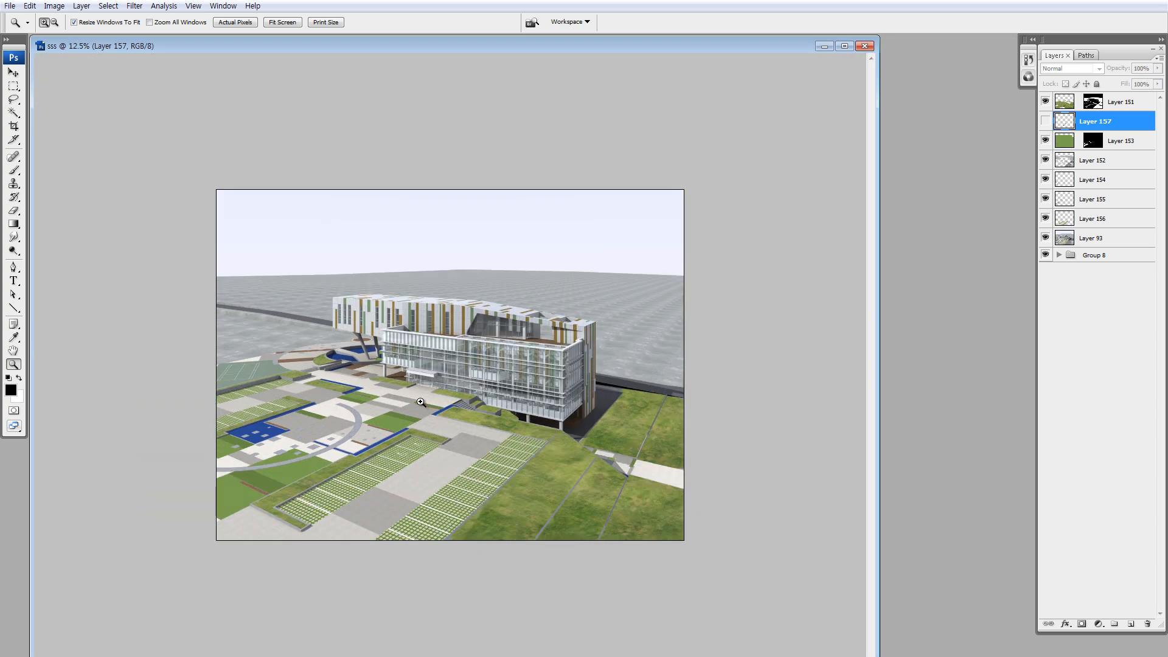
key(Delete)
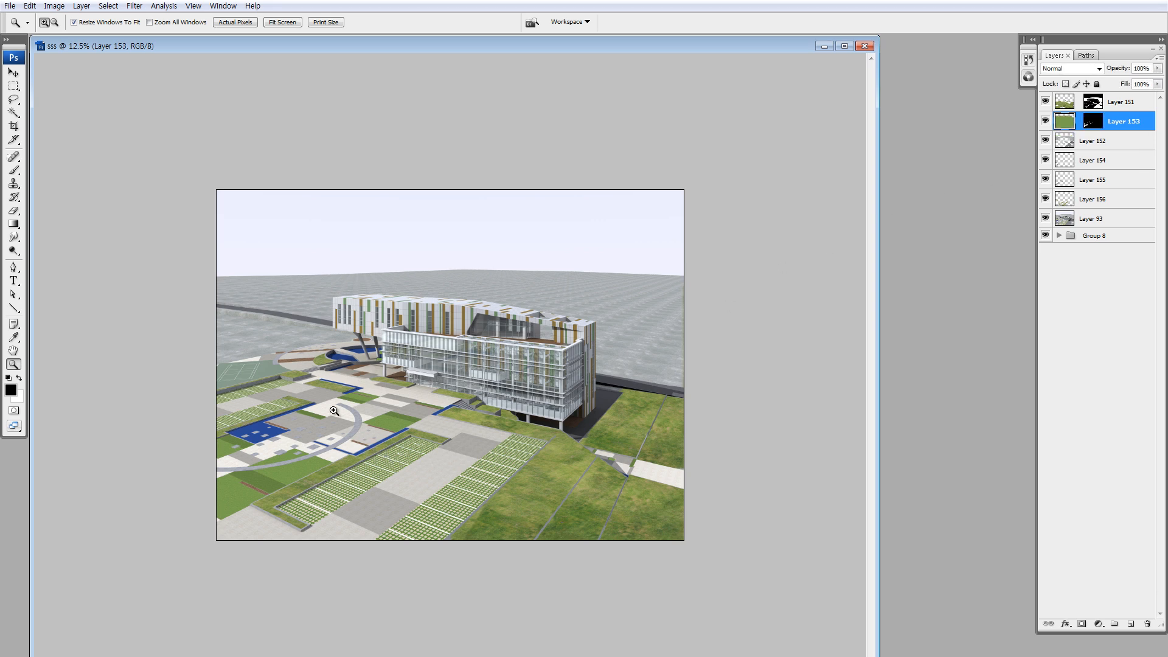
- Examine the plaza paving and lawn patches close up, framing small rectangular samples on the plaza and the parking lane
drag(309, 380, 366, 435)
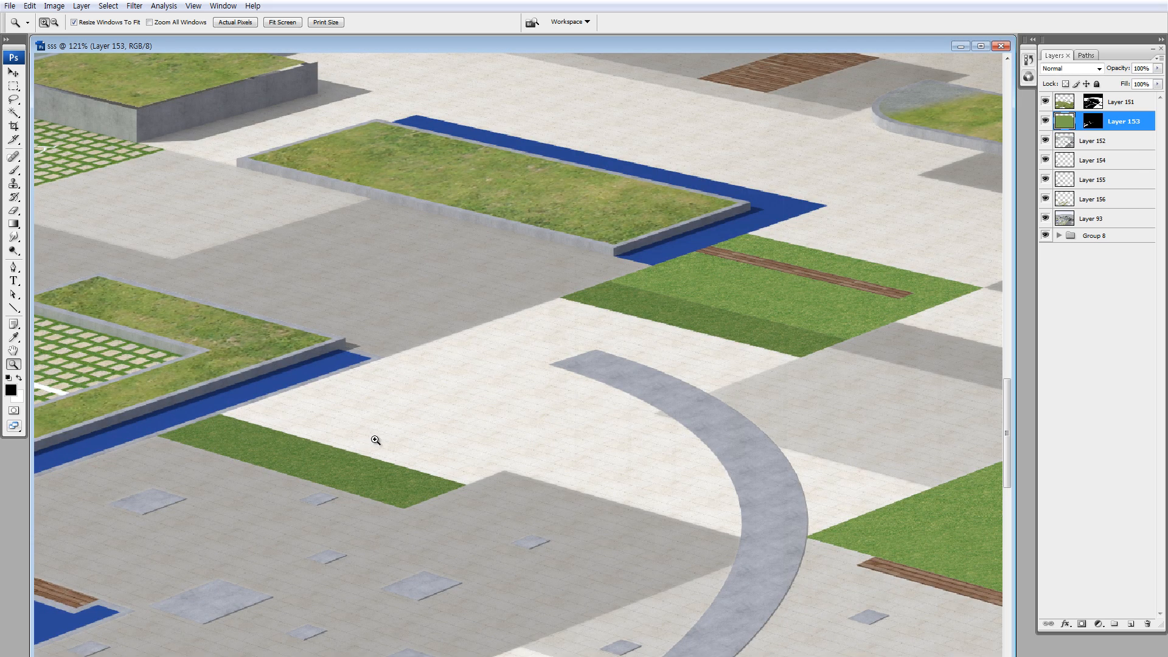
key(m)
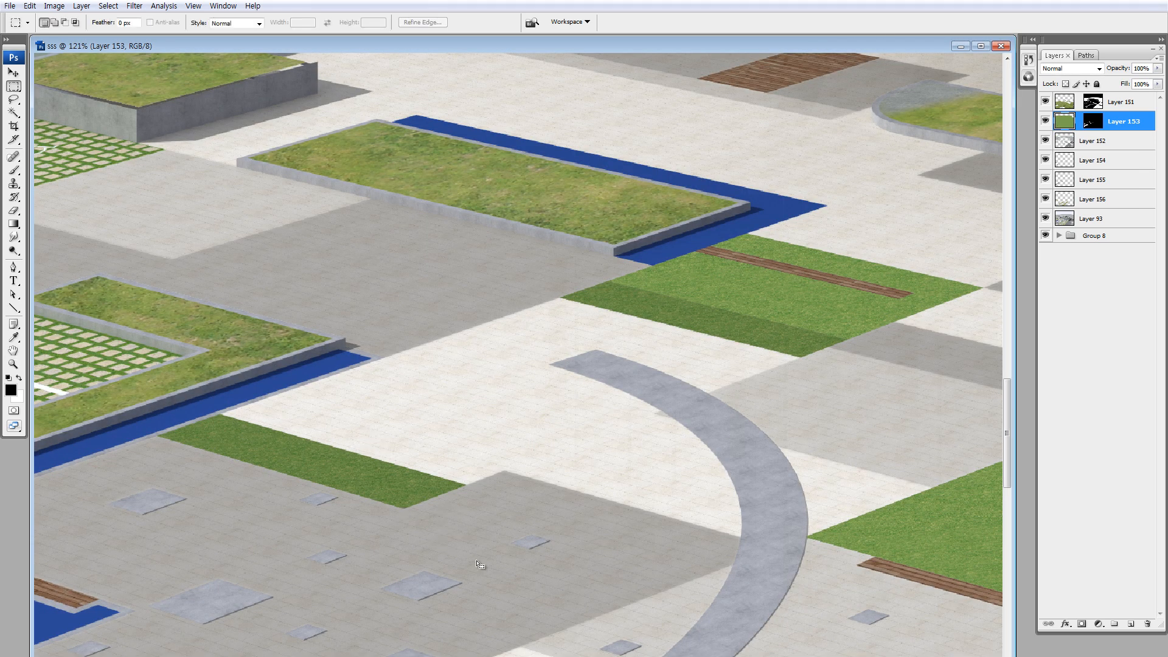
drag(444, 512, 477, 561)
key(ctrl+minus)
key(ctrl+minus)
key(ctrl+minus)
key(ctrl+minus)
key(ctrl+minus)
key(ctrl+minus)
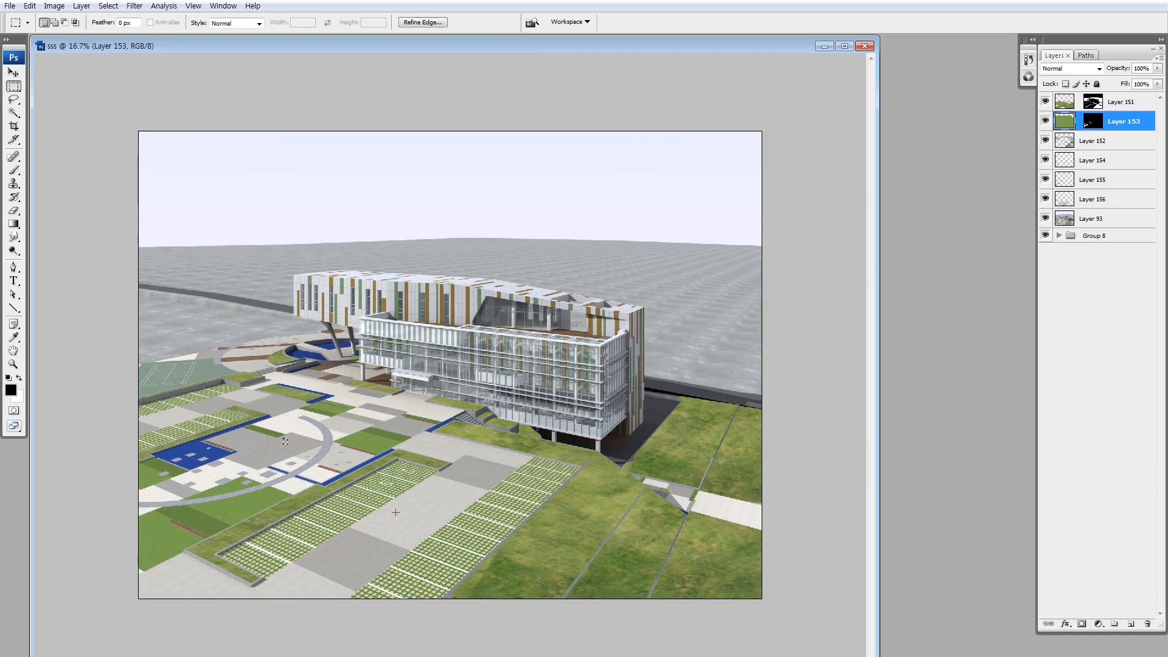
drag(283, 416, 302, 432)
drag(421, 495, 433, 519)
- Add a new layer above Layer 151, clear the selection and fill the whole layer with white
click(1065, 103)
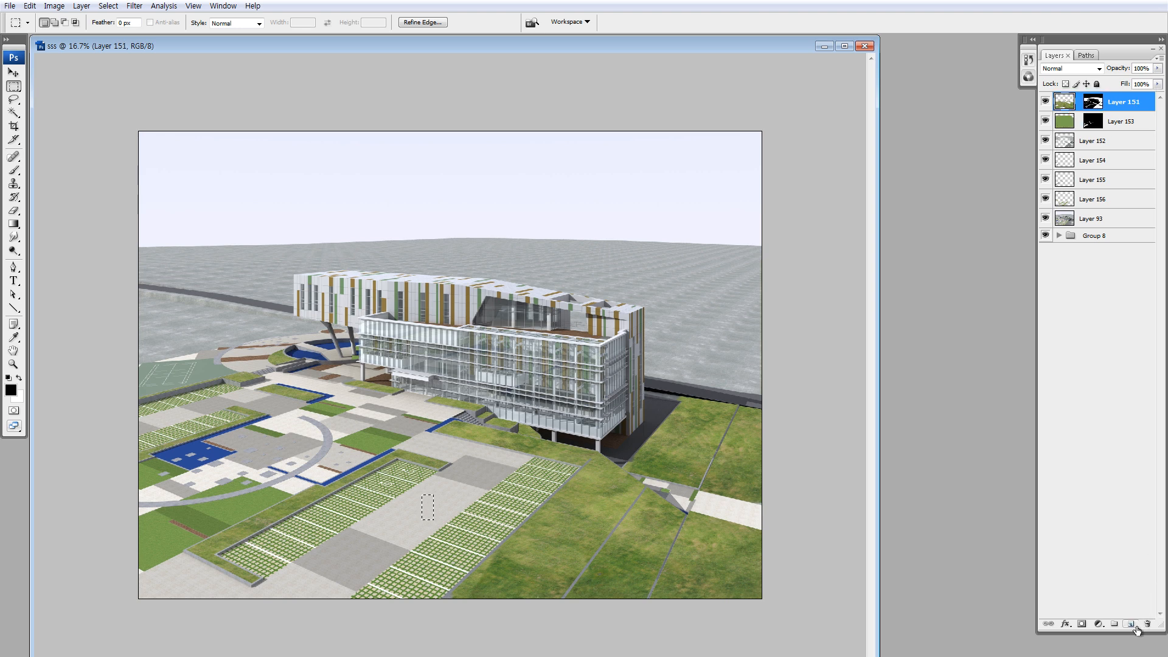
click(1132, 624)
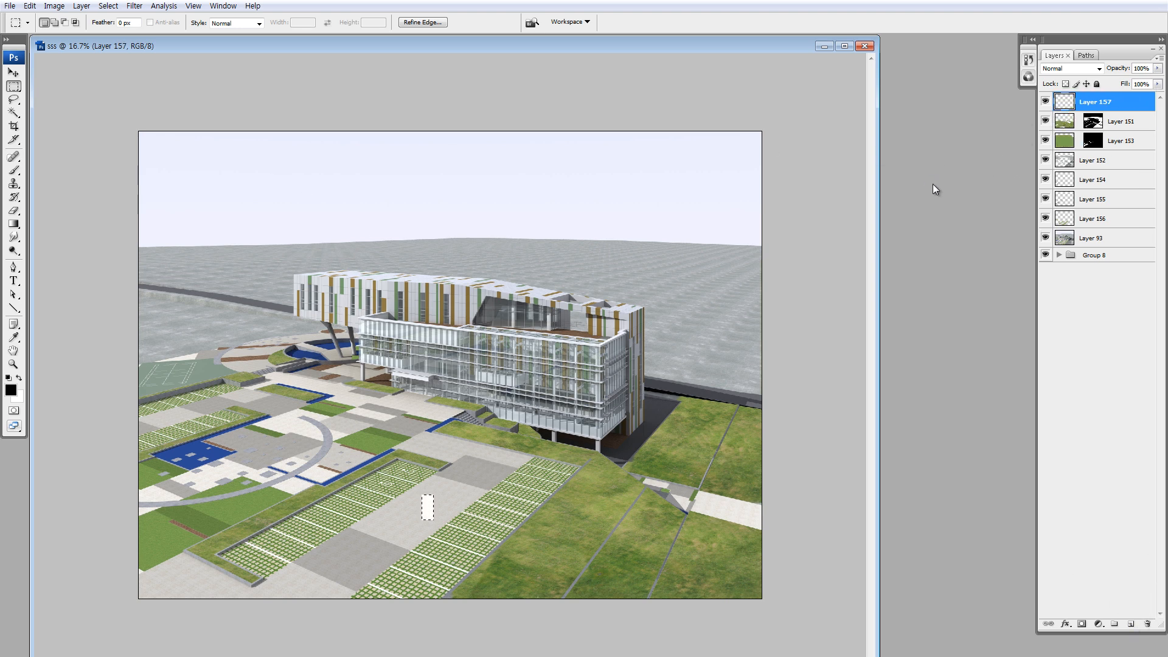
key(ctrl+d)
key(alt+BackSpace)
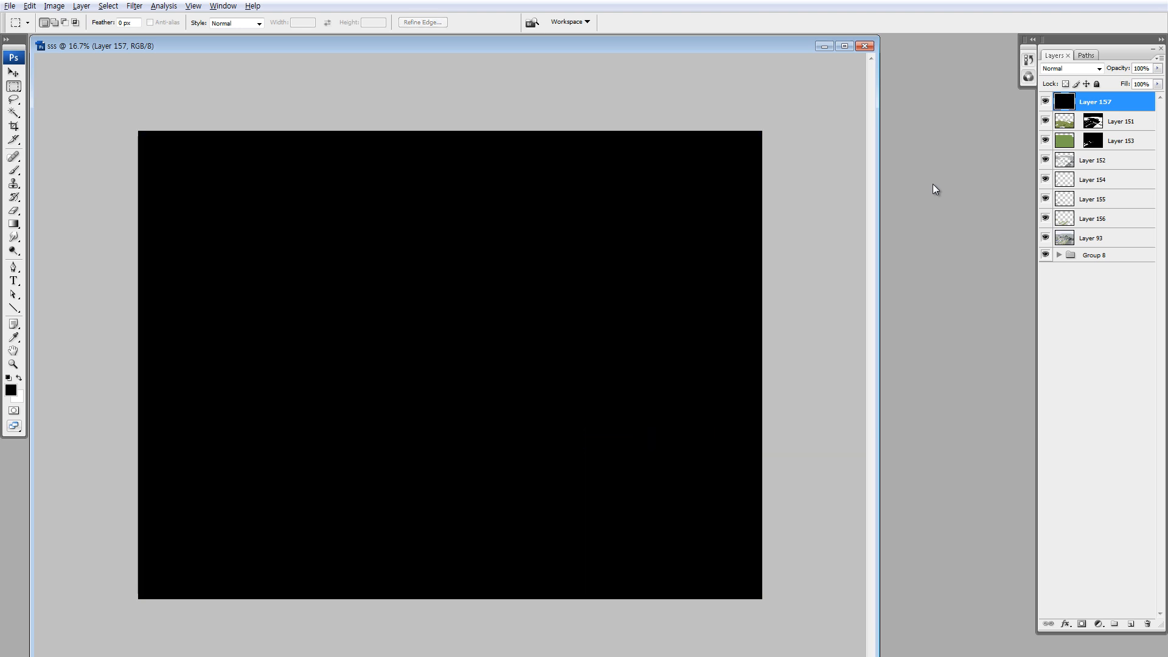
key(ctrl+BackSpace)
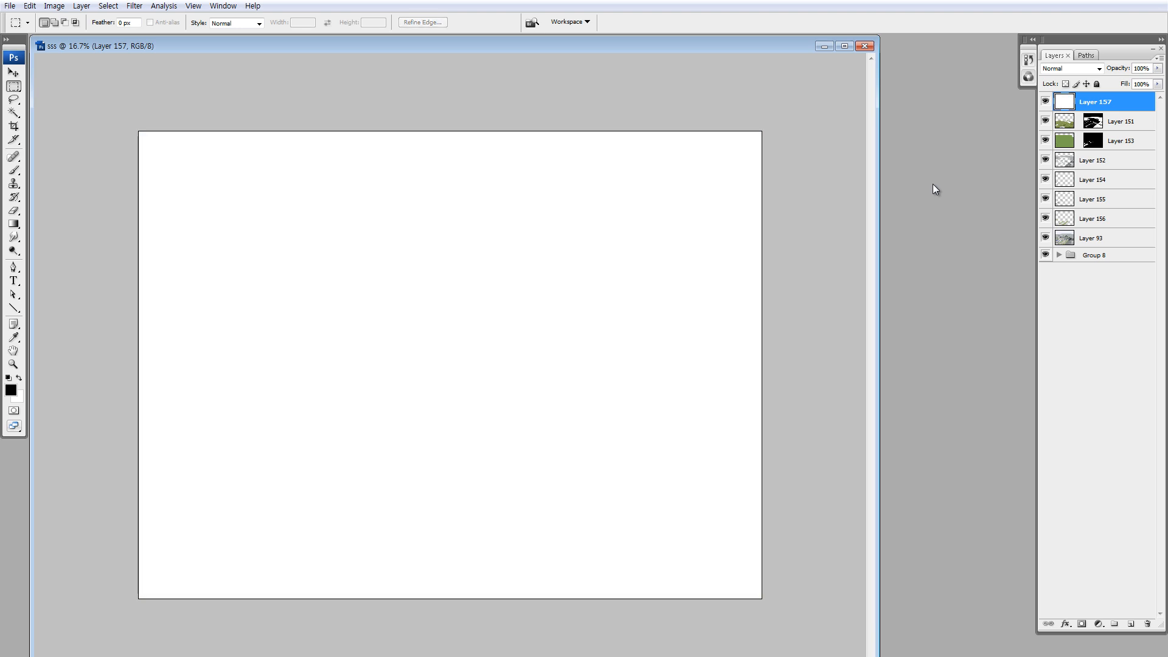
- Select the white layer's lower part with a vertical Quick Mask gradient, darken it by lowering Hue/Saturation Lightness, and deselect
key(q)
key(g)
drag(450, 457, 459, 274)
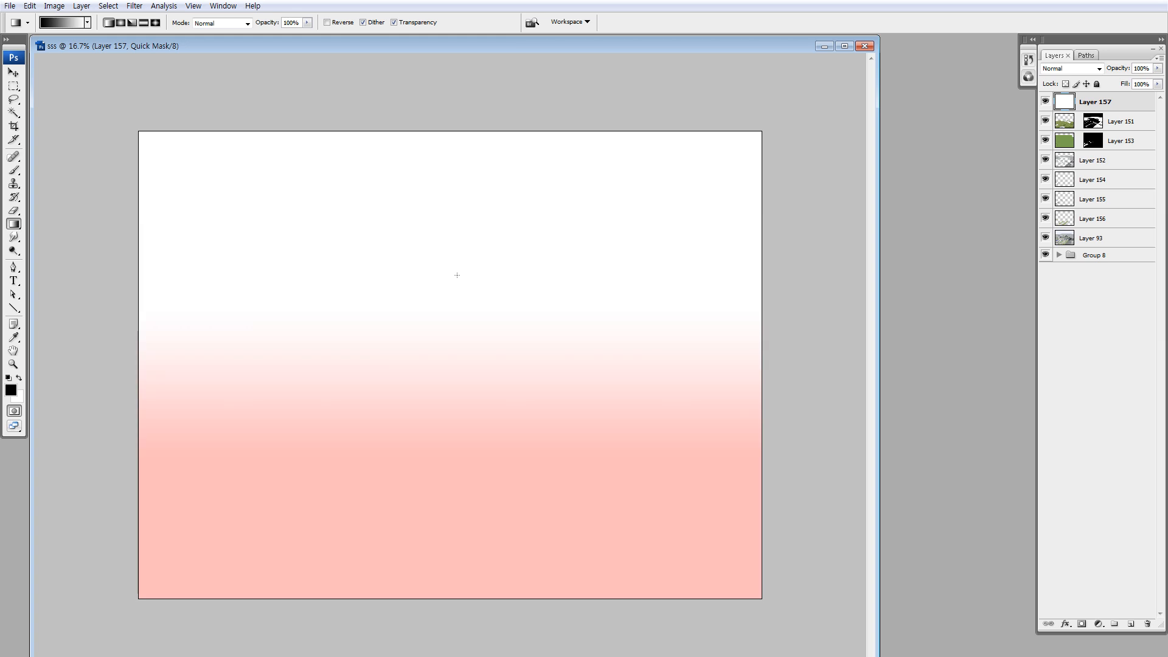
drag(446, 439, 446, 259)
key(q)
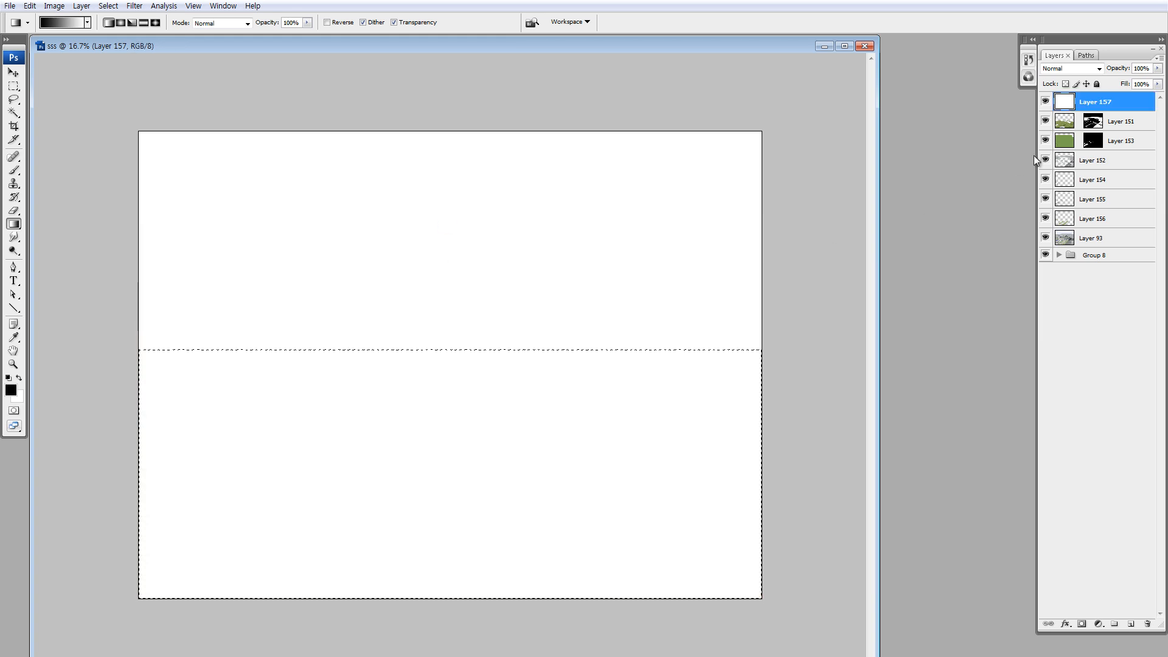
key(ctrl+u)
drag(930, 364, 888, 367)
key(Return)
key(ctrl+d)
- Copy a tall rectangular strip from the middle of the white-to-grey gradient to a new layer
key(m)
drag(399, 235, 483, 490)
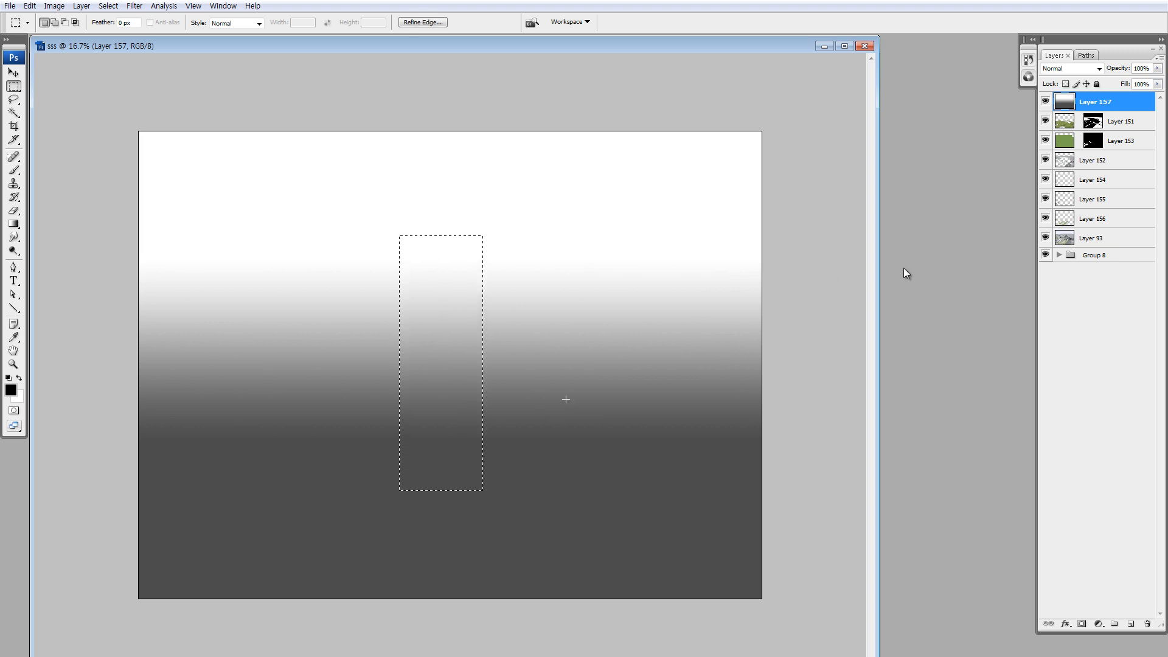
key(ctrl+j)
- Delete the full-canvas gradient Layer 157 and frame the remaining strip with a larger rectangular selection
click(1069, 124)
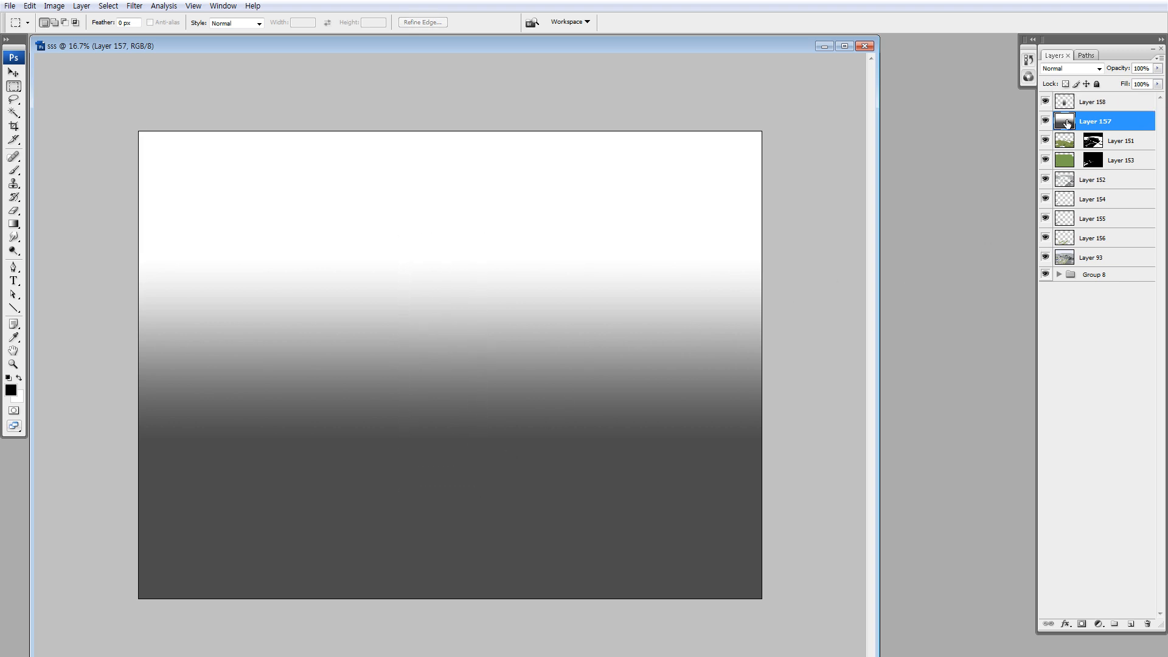
key(Delete)
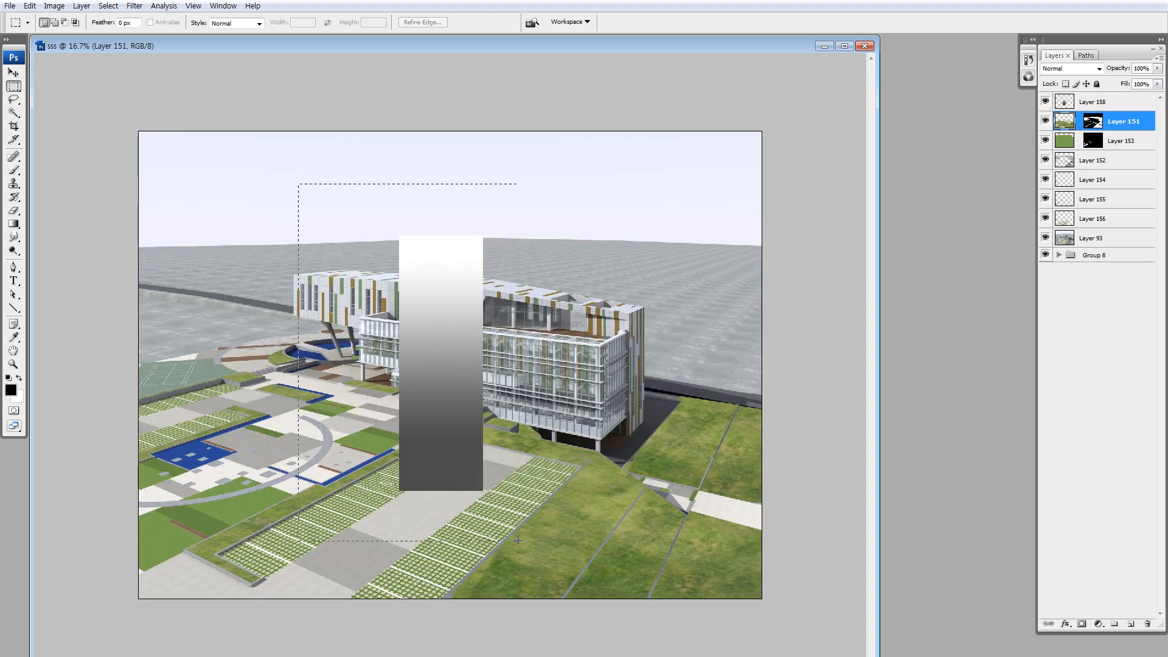
drag(518, 540, 525, 545)
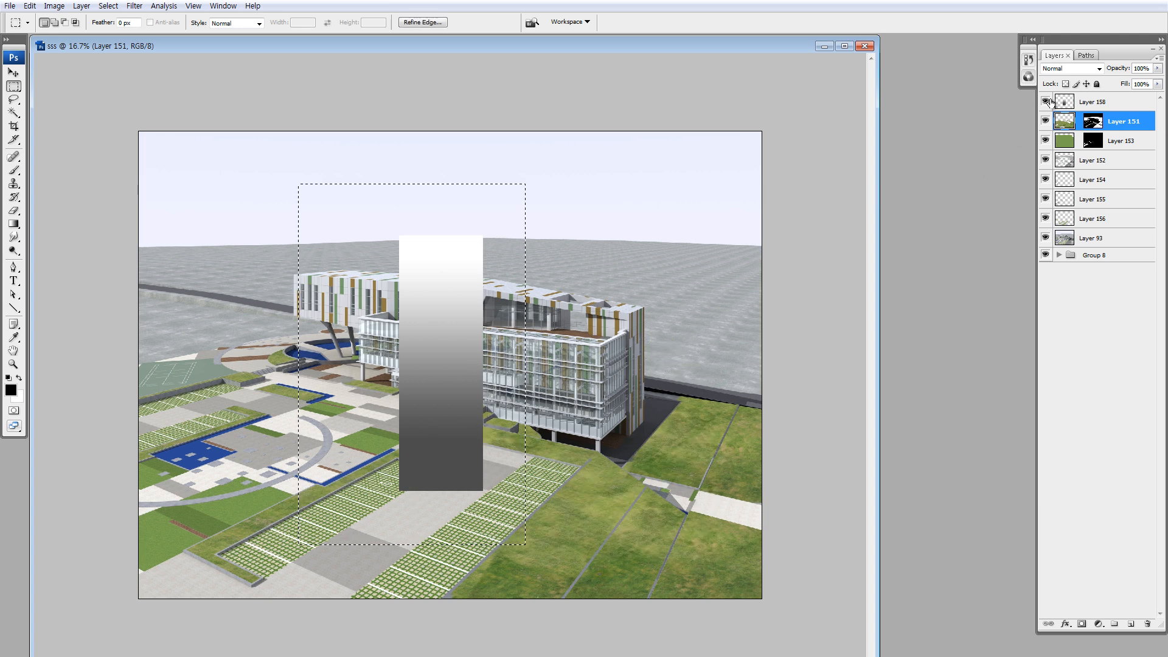
- Shift the gradient strip over the building's right end, then move three small light, mid and dark patches from it to the left-hand sky
click(1091, 102)
drag(465, 345, 613, 330)
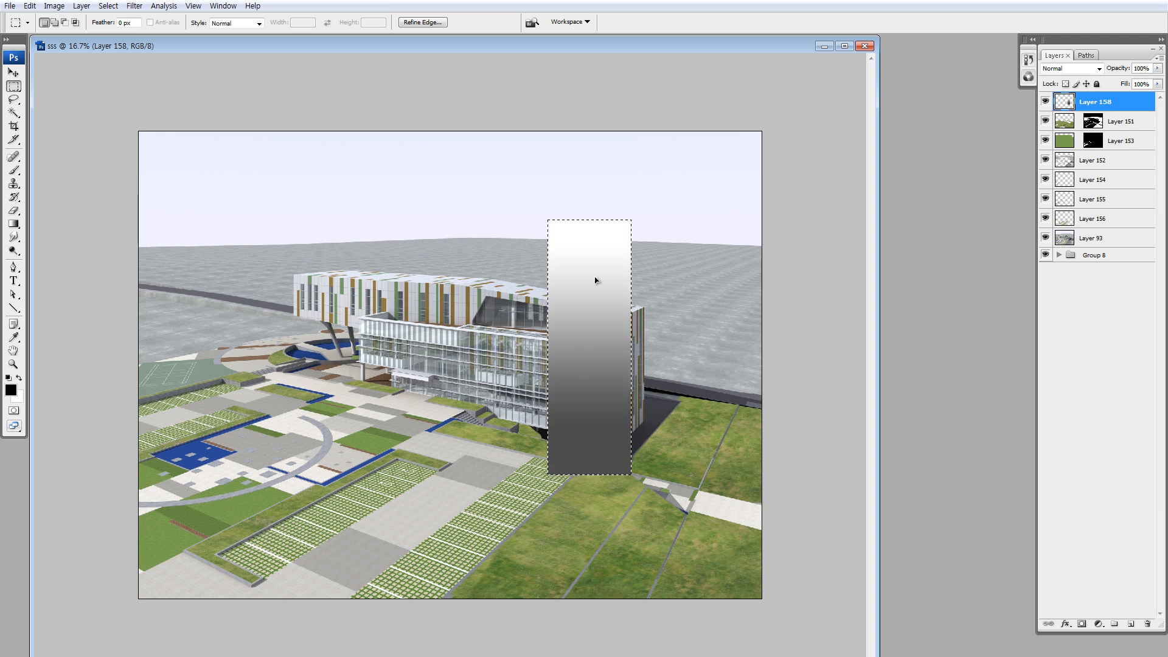
click(575, 237)
drag(597, 243, 597, 244)
drag(574, 349, 600, 368)
drag(573, 446, 604, 465)
drag(584, 393, 224, 324)
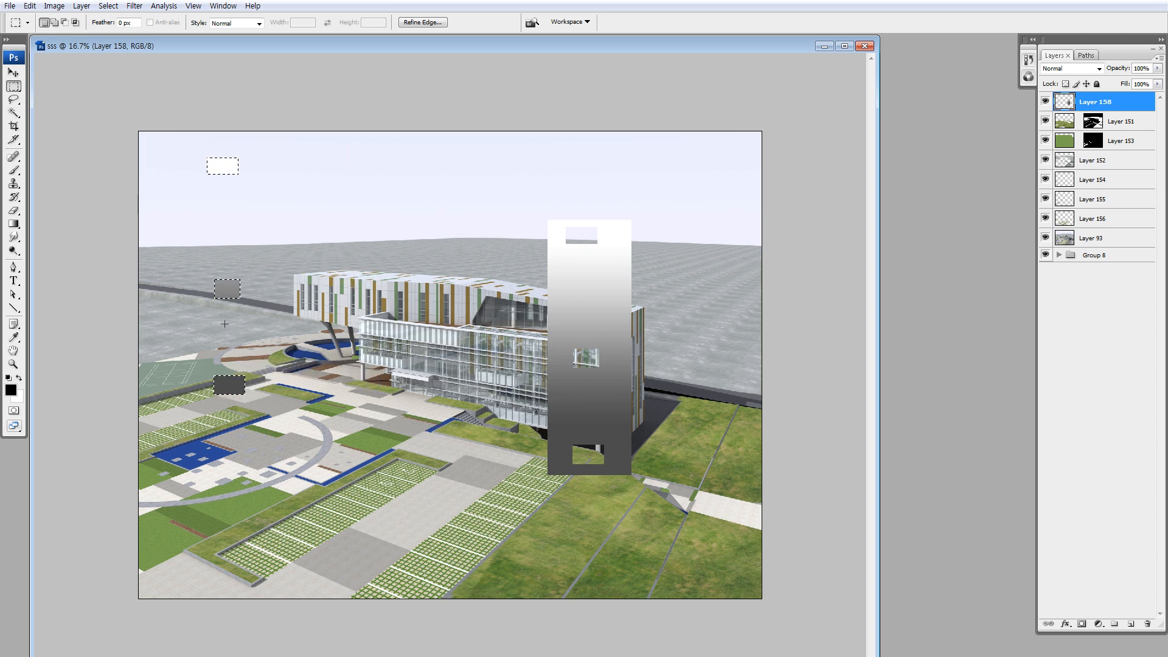
- Bring the three sampled tone patches close together in a vertical column in the sky and deselect
drag(174, 232, 332, 451)
drag(261, 306, 255, 215)
mouse_move(182, 255)
mouse_down()
mouse_move(267, 315)
mouse_move(264, 271)
mouse_up()
key(ctrl+d)
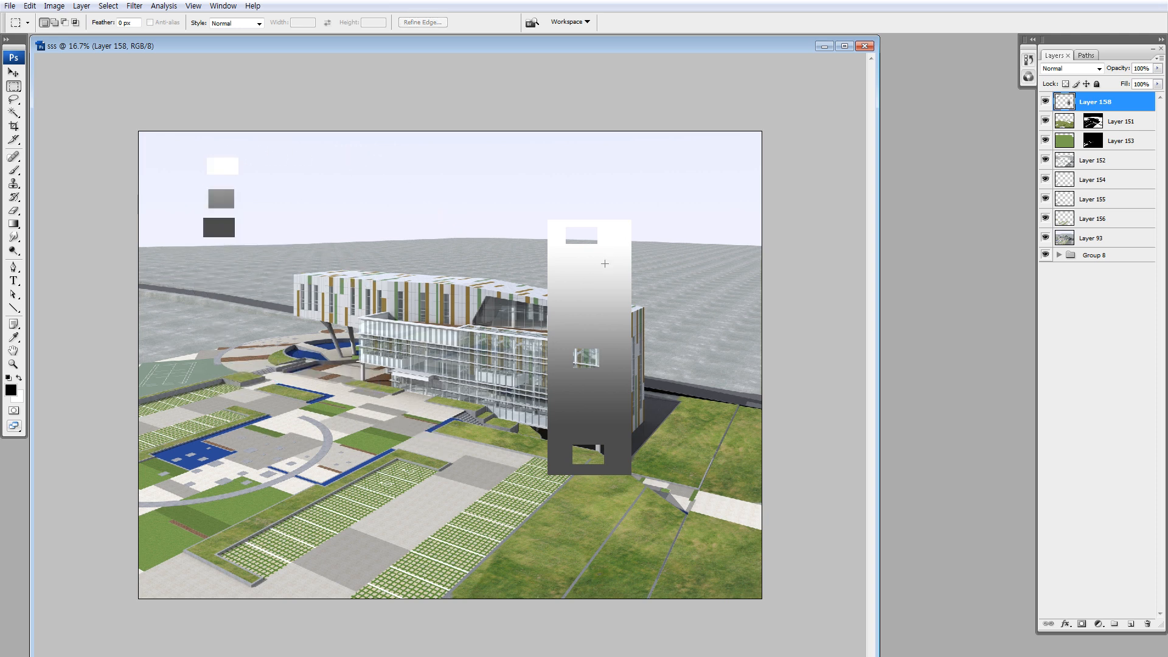
- Move three tall patches from the gradient strip's right edge to the sky and arrange them as a second, tighter column
drag(619, 303, 622, 306)
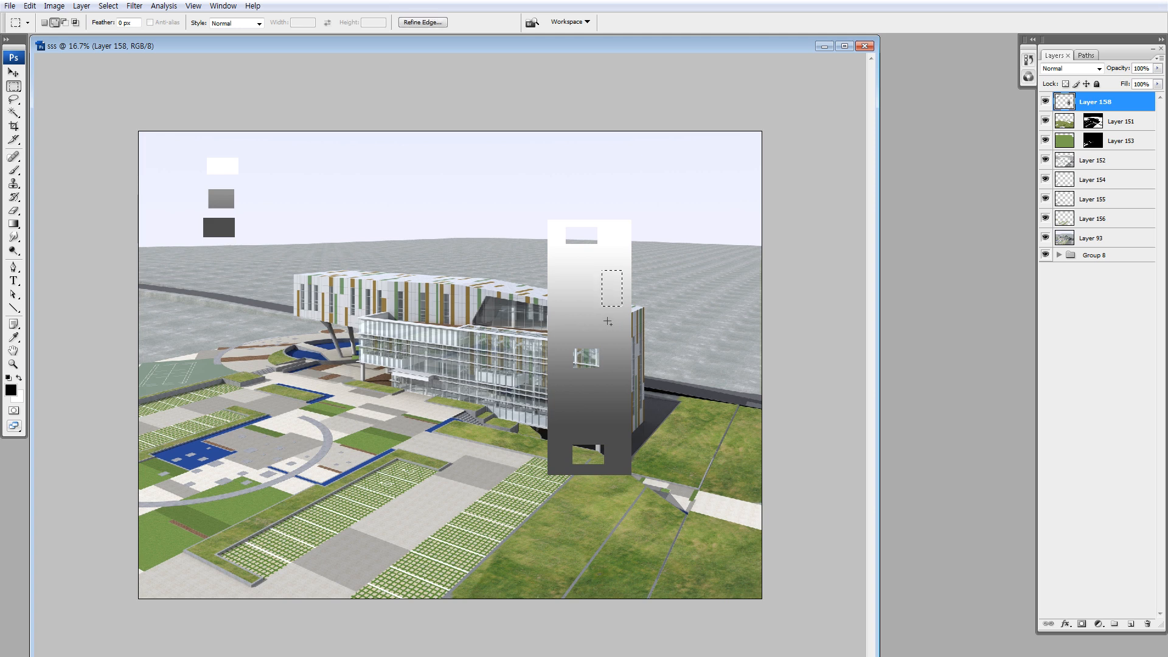
drag(625, 352, 628, 408)
drag(617, 342, 333, 221)
drag(308, 196, 385, 297)
drag(382, 281, 369, 272)
mouse_move(295, 230)
mouse_down()
mouse_move(389, 327)
mouse_move(353, 285)
mouse_up()
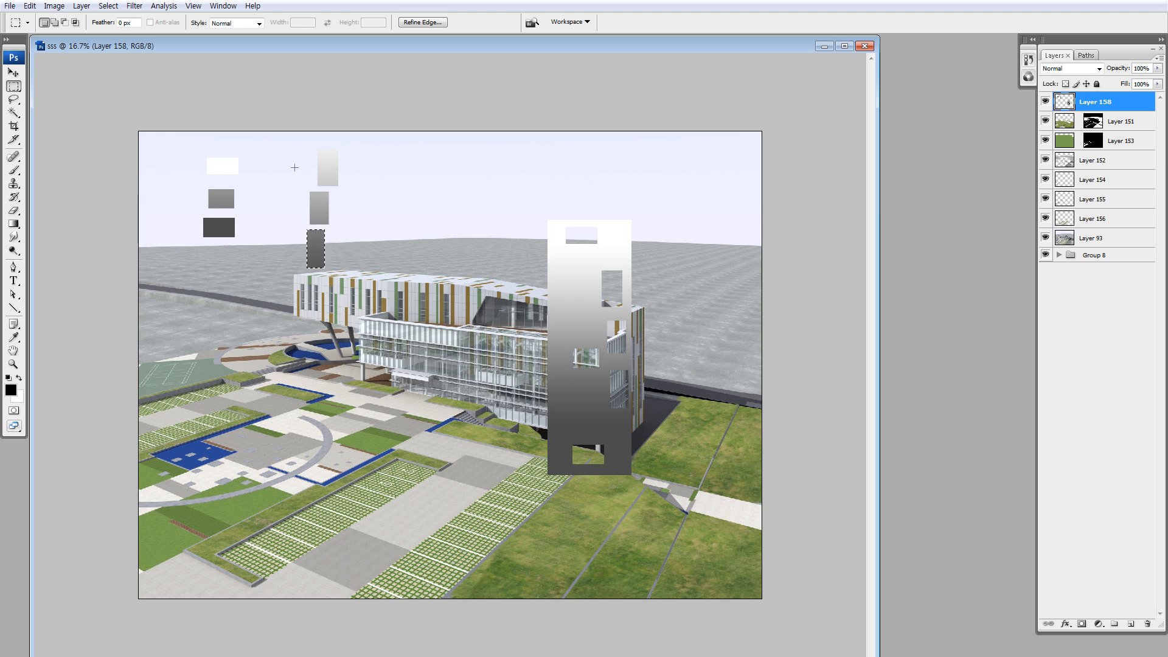
- Place the first patch column beside the second, and move three patches from the strip's left edge to the sky as a third column
drag(174, 142, 298, 244)
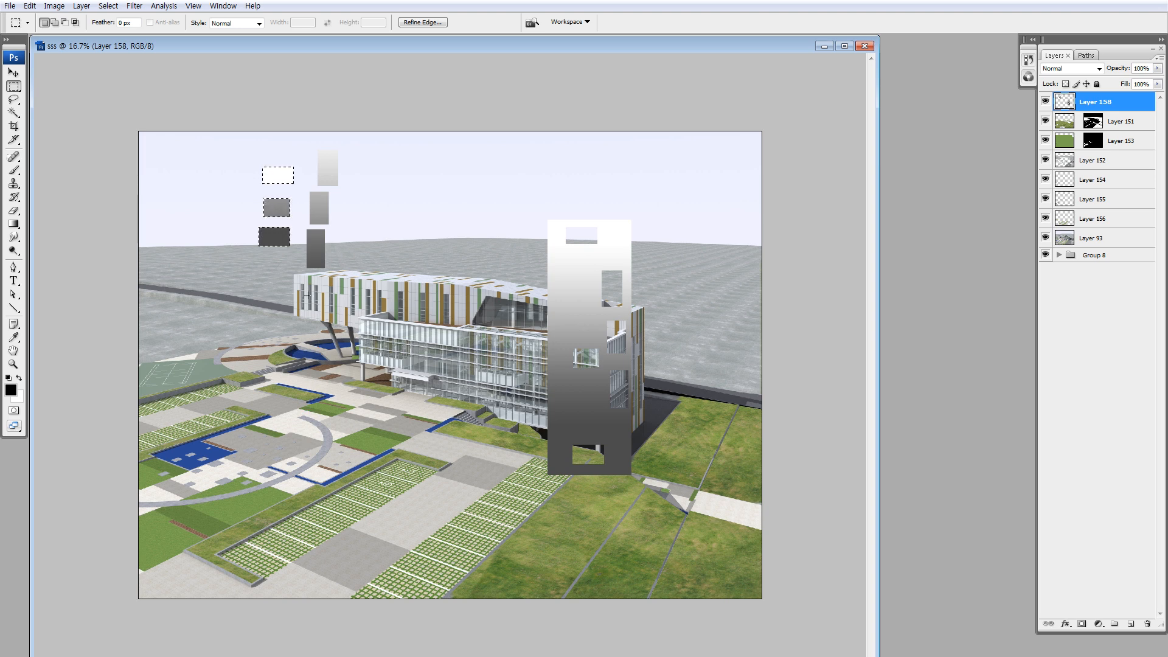
drag(305, 153, 376, 306)
drag(555, 250, 578, 336)
drag(574, 397, 250, 253)
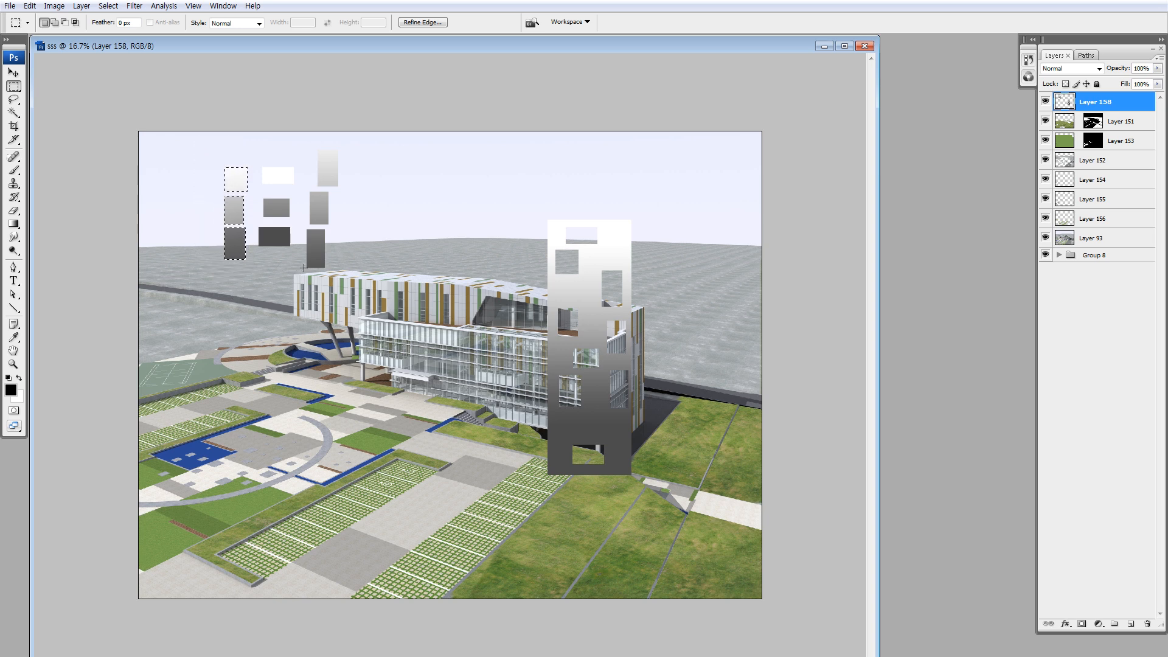
- Move the middle column of wide patches to the far left of the other columns and stack its three tones edge to edge
key(z)
drag(181, 144, 365, 306)
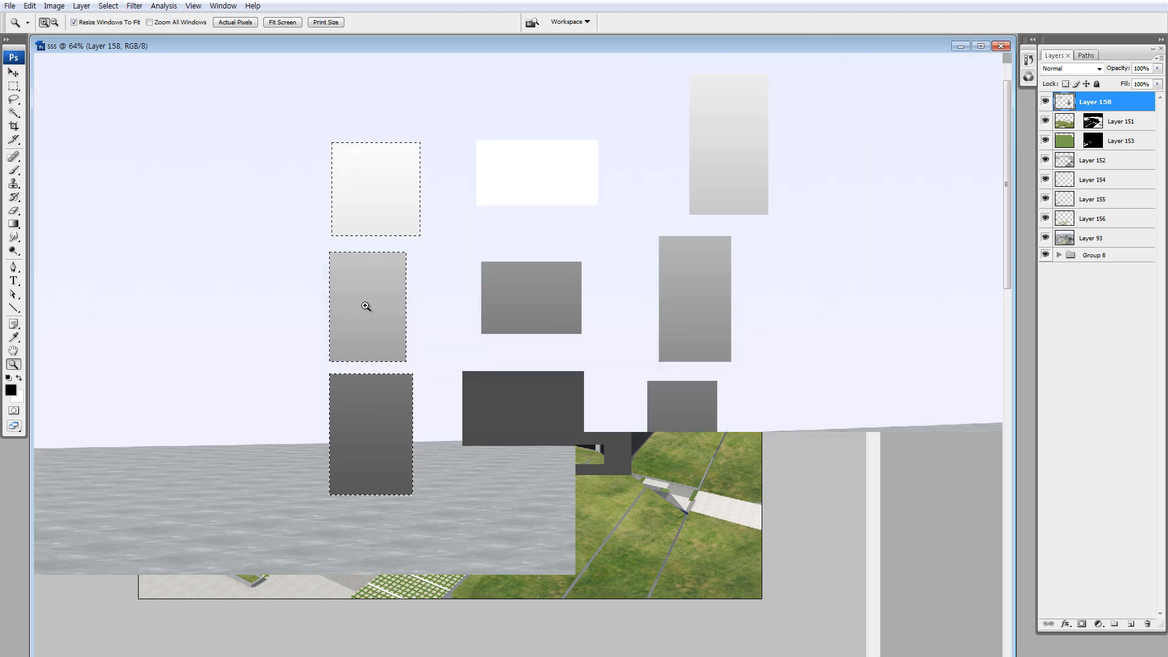
key(m)
drag(454, 123, 615, 508)
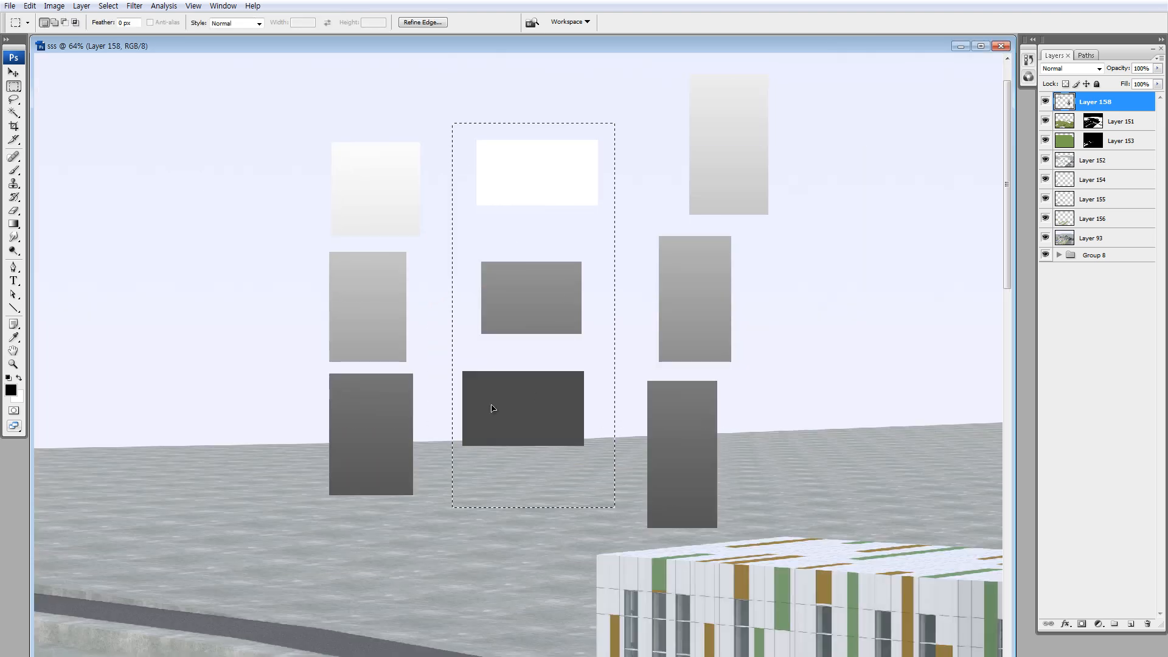
drag(493, 408, 173, 422)
drag(264, 419, 263, 359)
drag(92, 298, 277, 365)
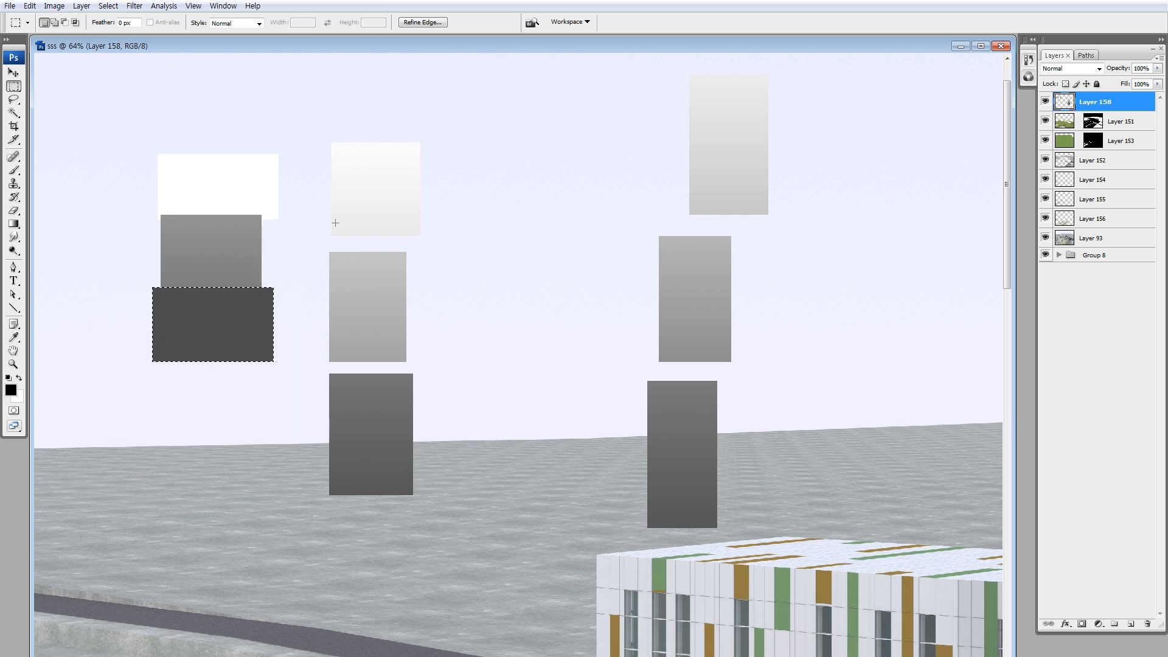
- Close the gaps between the light, mid and dark patches of the neighbouring column so they stack edge to edge
drag(467, 559, 470, 563)
drag(372, 409, 354, 419)
drag(299, 269, 420, 520)
drag(383, 457, 382, 409)
drag(301, 334, 438, 480)
drag(436, 479, 436, 418)
- Deselect and delete the gradient sample layer, Layer 158
key(ctrl+d)
key(Delete)
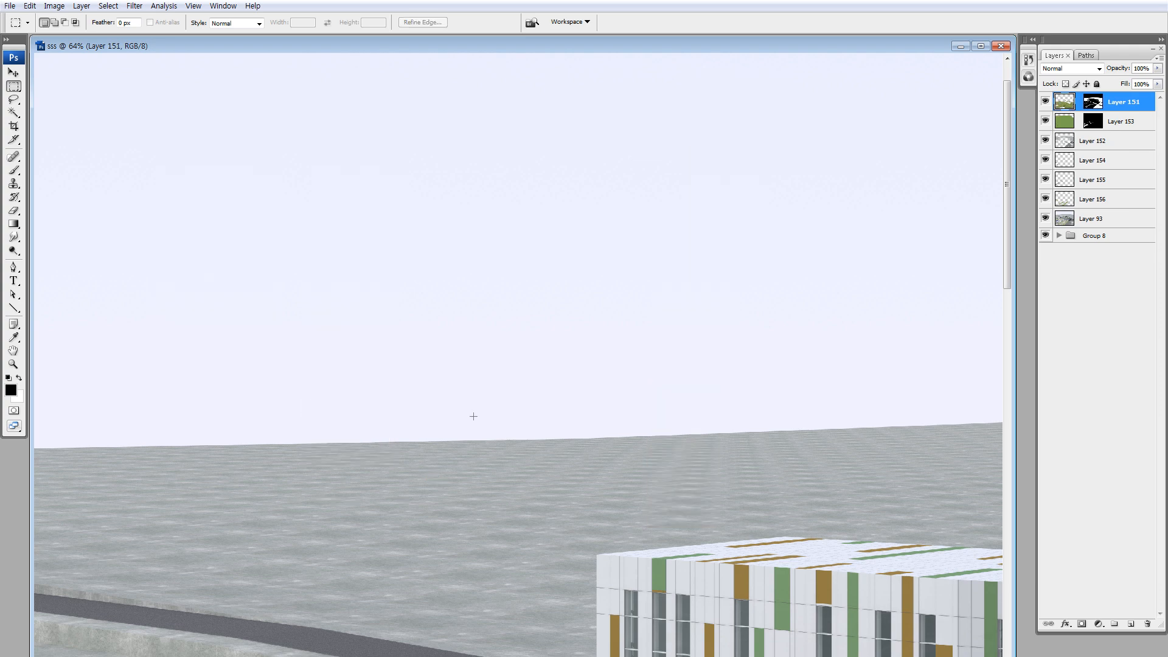
key(ctrl+minus)
key(ctrl+minus)
key(ctrl+minus)
key(ctrl+minus)
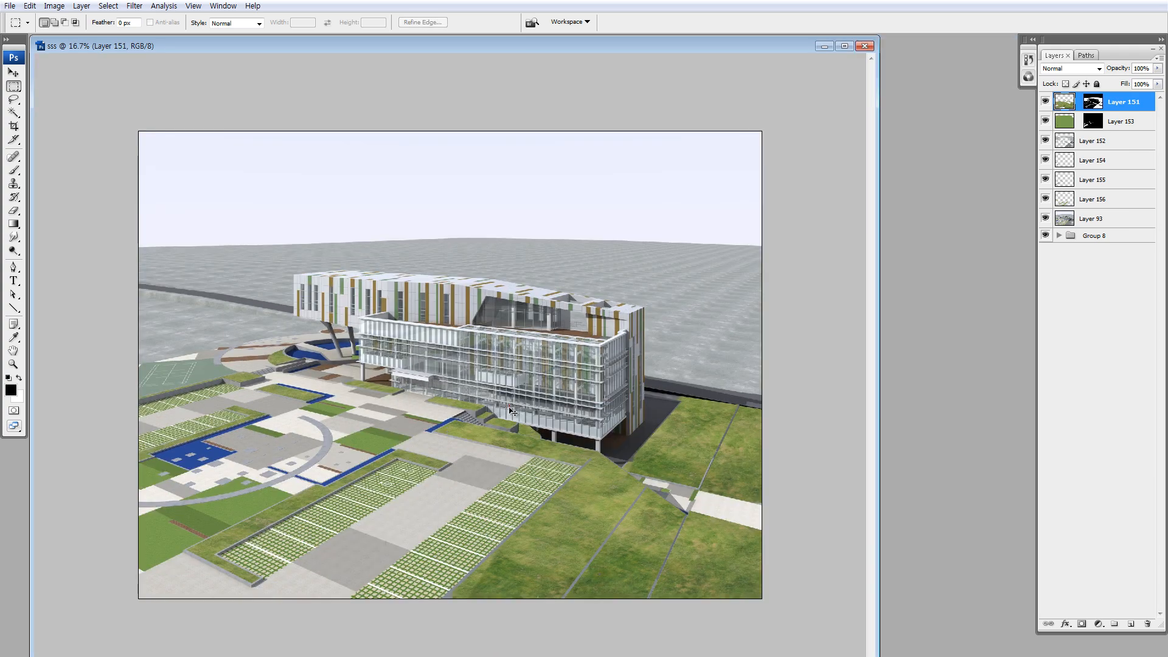
- Make Layer 93 active by picking it from the plaza paving, and examine the paving pattern around the curved path
key(v)
ctrl+click(288, 430)
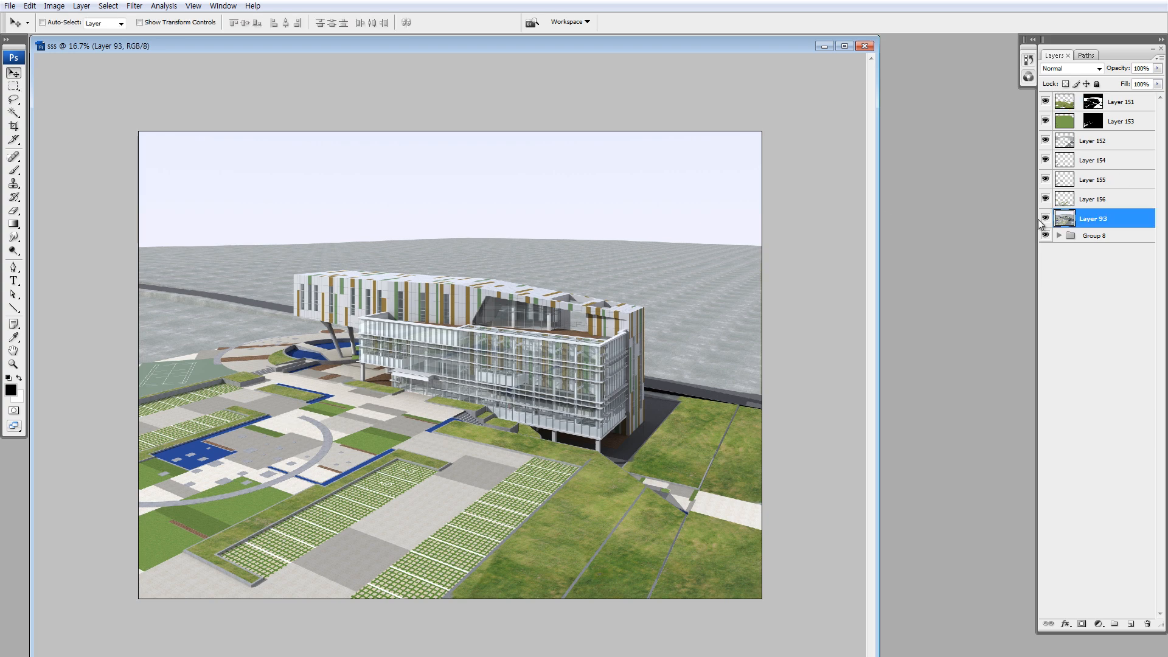
key(z)
drag(258, 364, 351, 489)
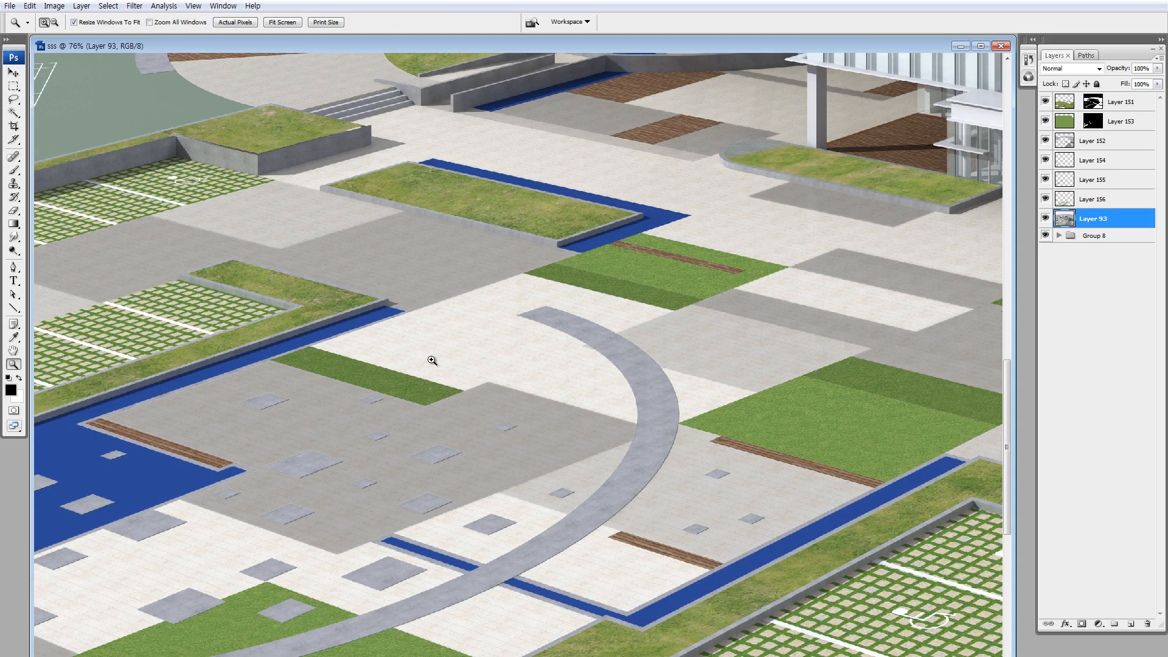
key(m)
key(ctrl+minus)
key(ctrl+minus)
key(ctrl+minus)
key(ctrl+minus)
key(ctrl+minus)
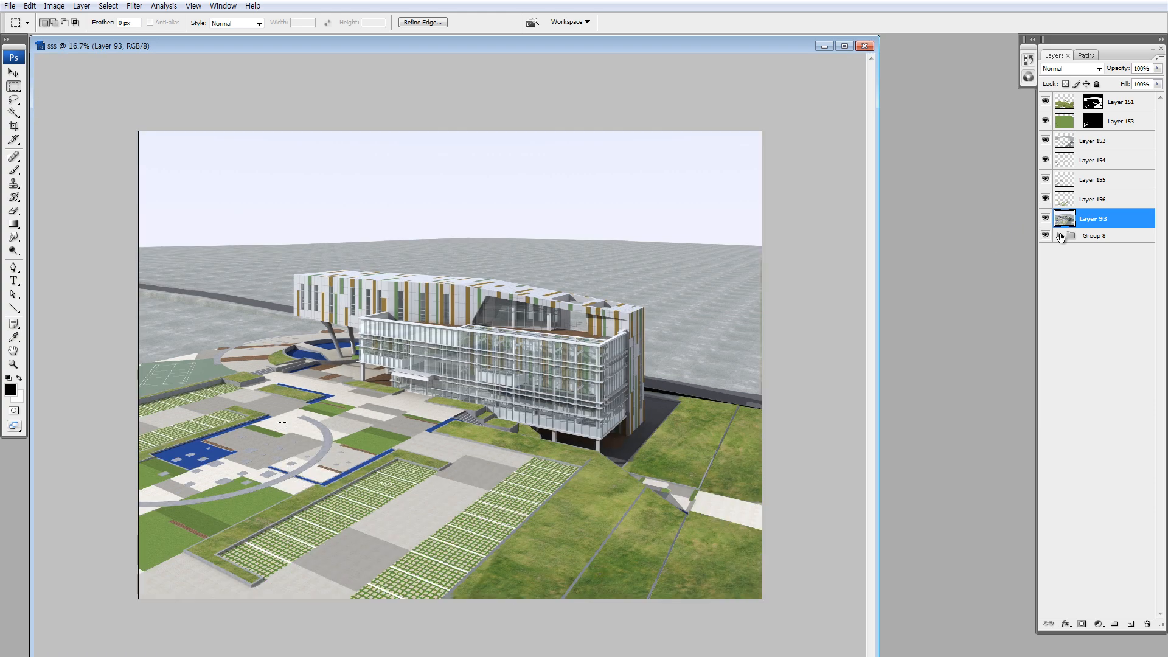
- Expand the colour mask group and isolate its mask layers one after another down to Layer 87
click(1059, 235)
alt+click(1046, 252)
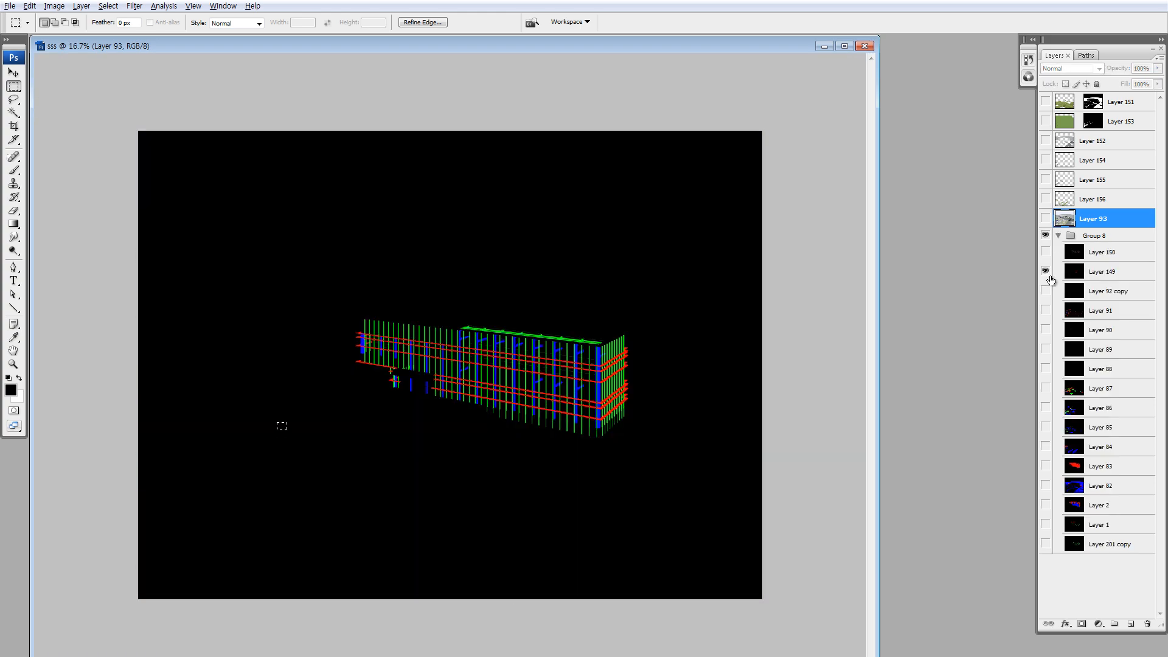
alt+click(1046, 271)
alt+click(1045, 291)
alt+click(1046, 310)
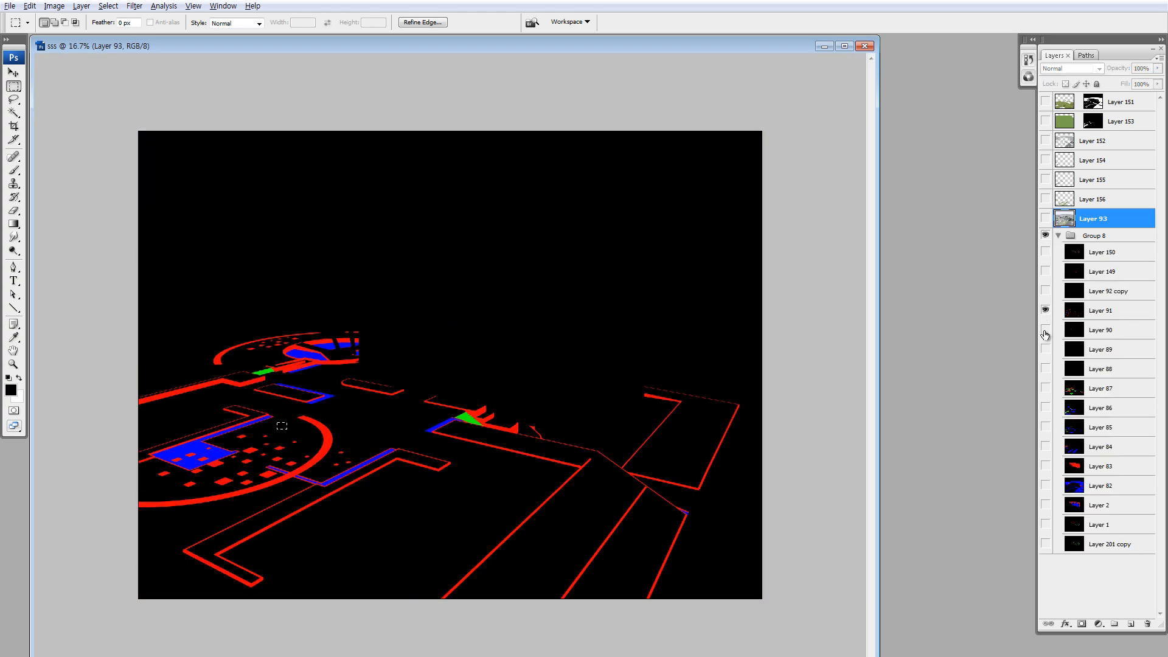
alt+click(1046, 329)
alt+click(1045, 349)
alt+click(1046, 369)
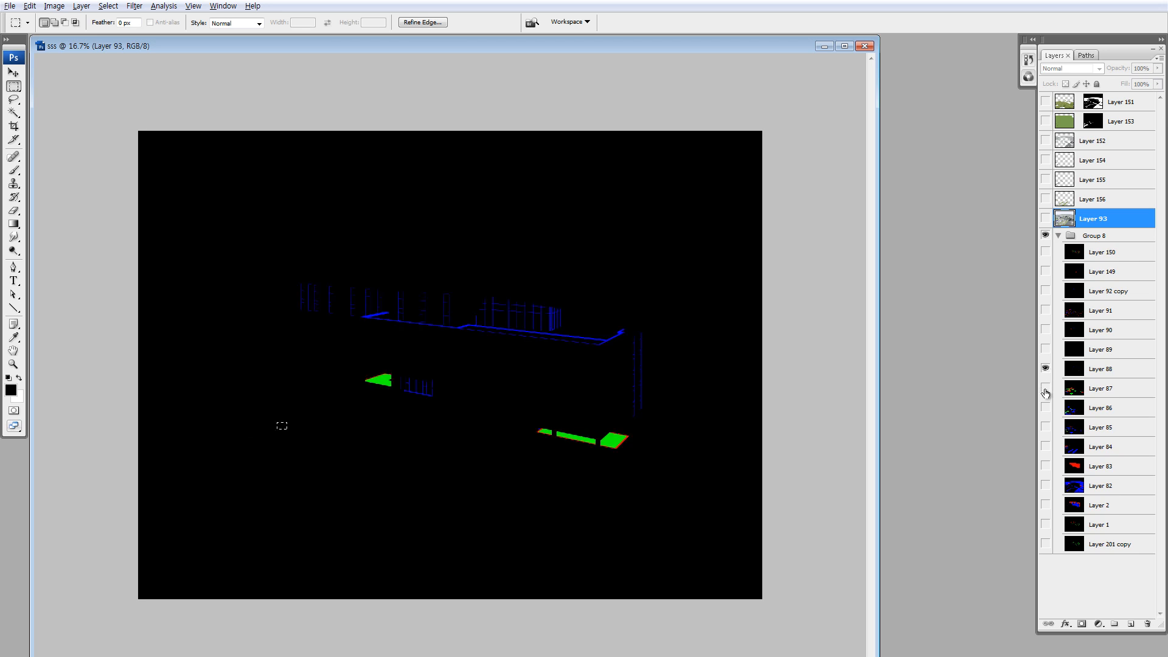
alt+click(1046, 388)
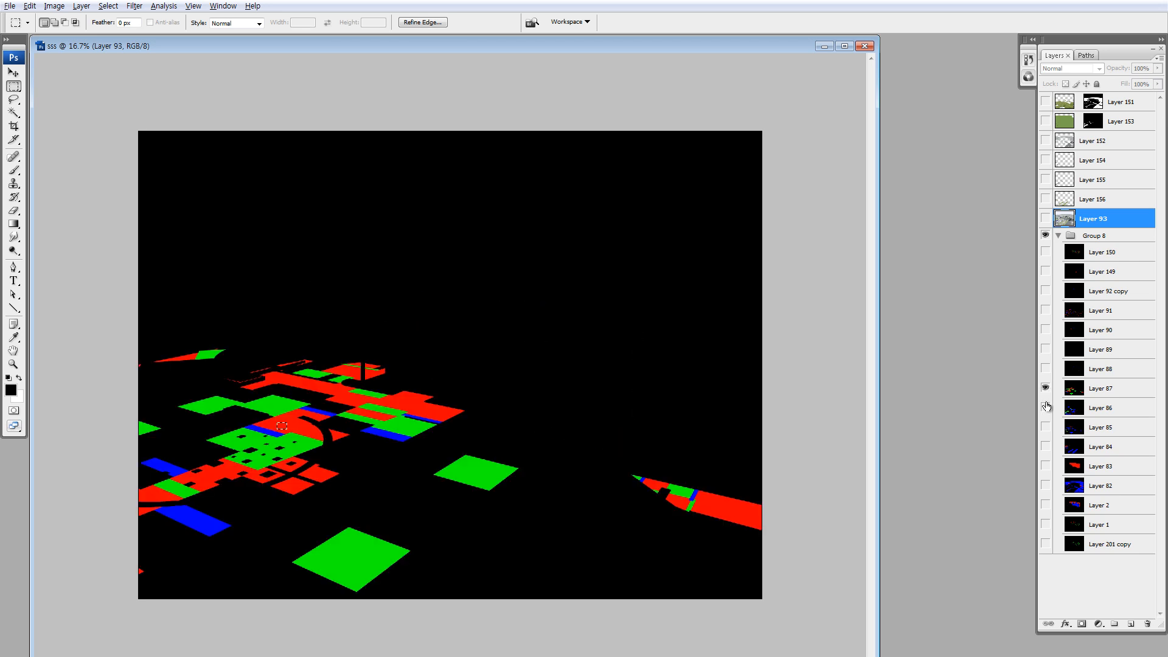
- Copy the paving covered by Layer 87's red channel from Layer 93 to a new layer, and show all the other layers again
click(1028, 77)
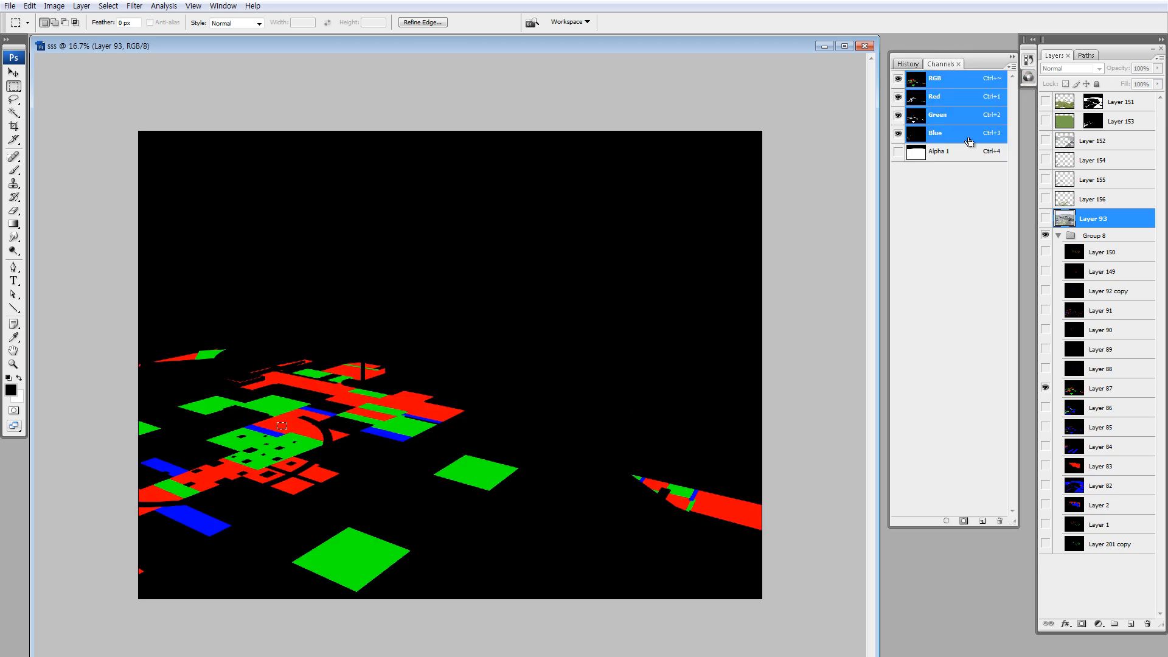
click(1046, 218)
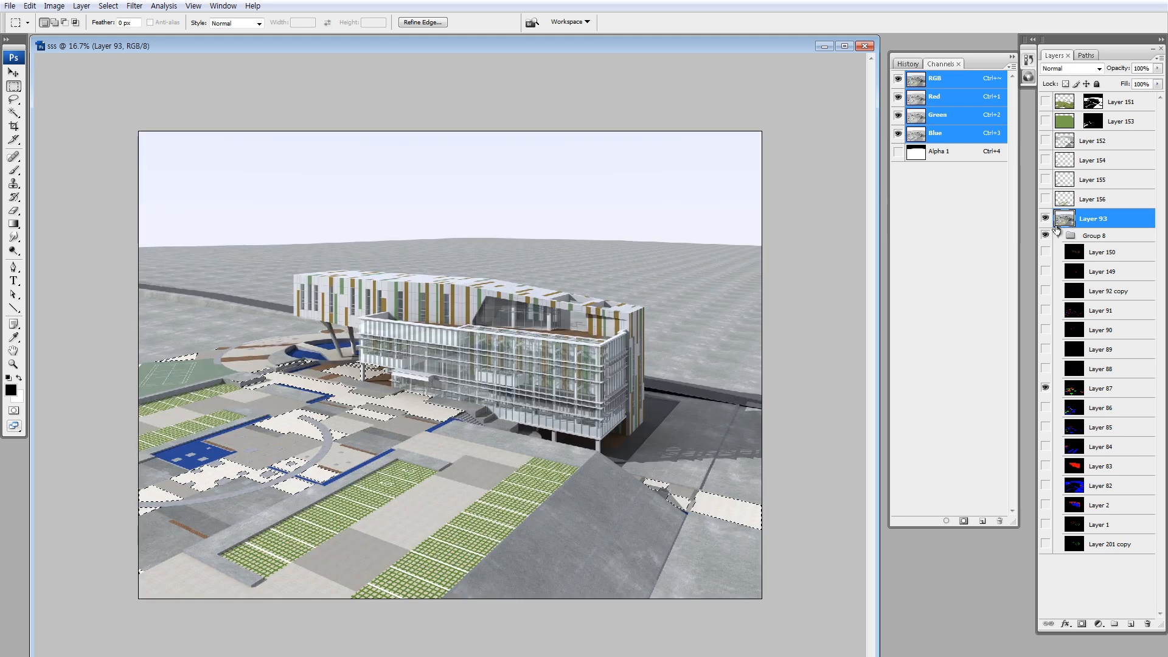
key(ctrl+j)
right_click(1046, 218)
click(1057, 237)
right_click(1046, 218)
click(1058, 238)
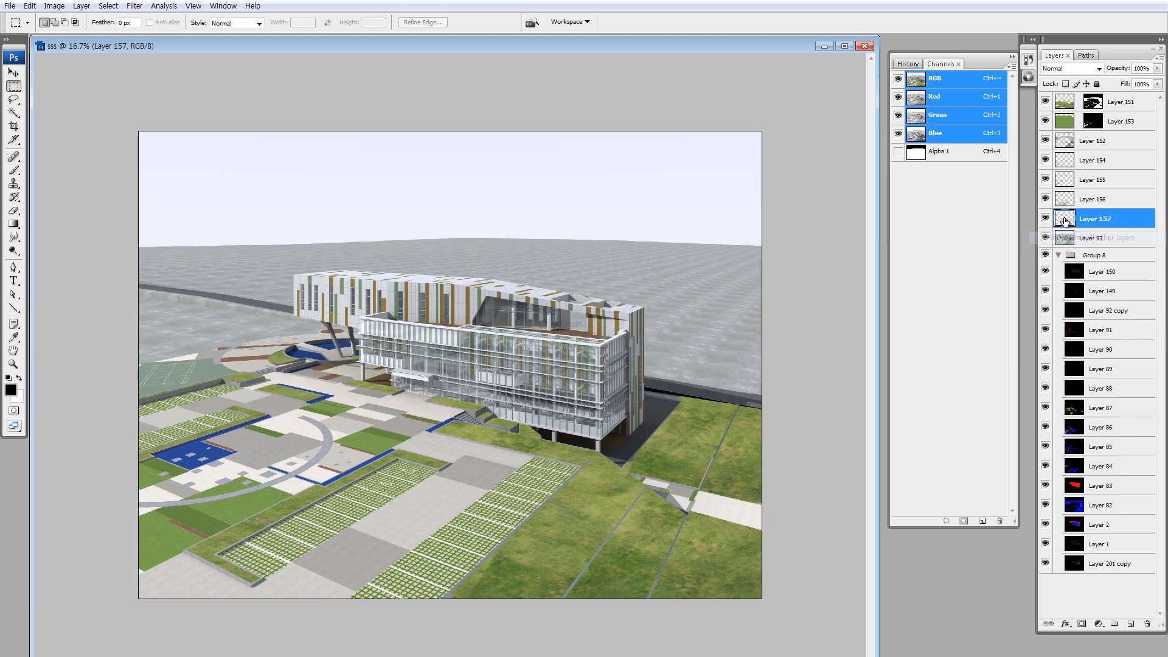
- Darken the copied paving layer with Brightness/Contrast, setting Brightness to -18
key(alt+i)
key(a)
key(c)
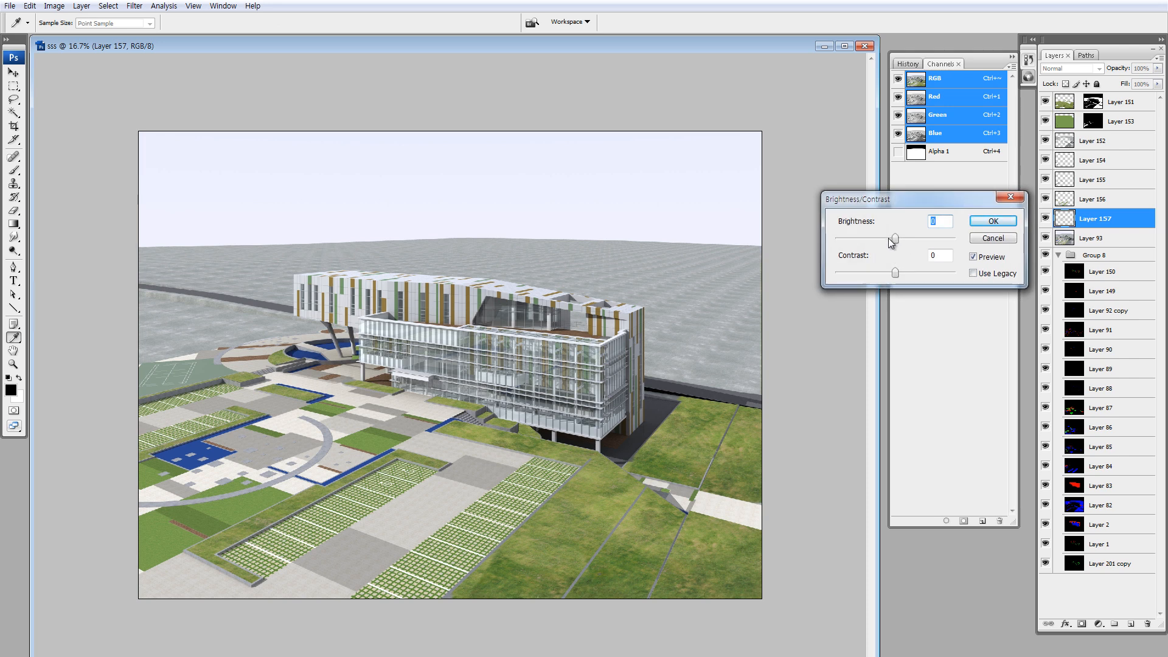
click(889, 238)
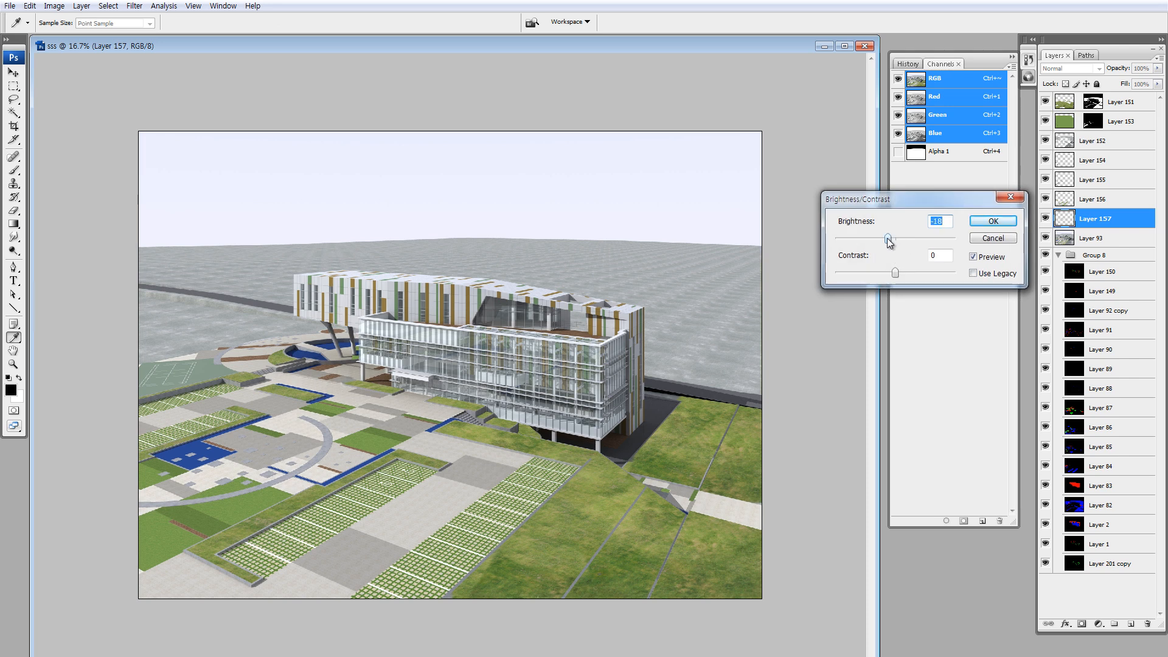
key(Return)
- Try darkening the copied paving layer with a Hue/Saturation Lightness of -8
key(alt+i)
key(a)
key(c)
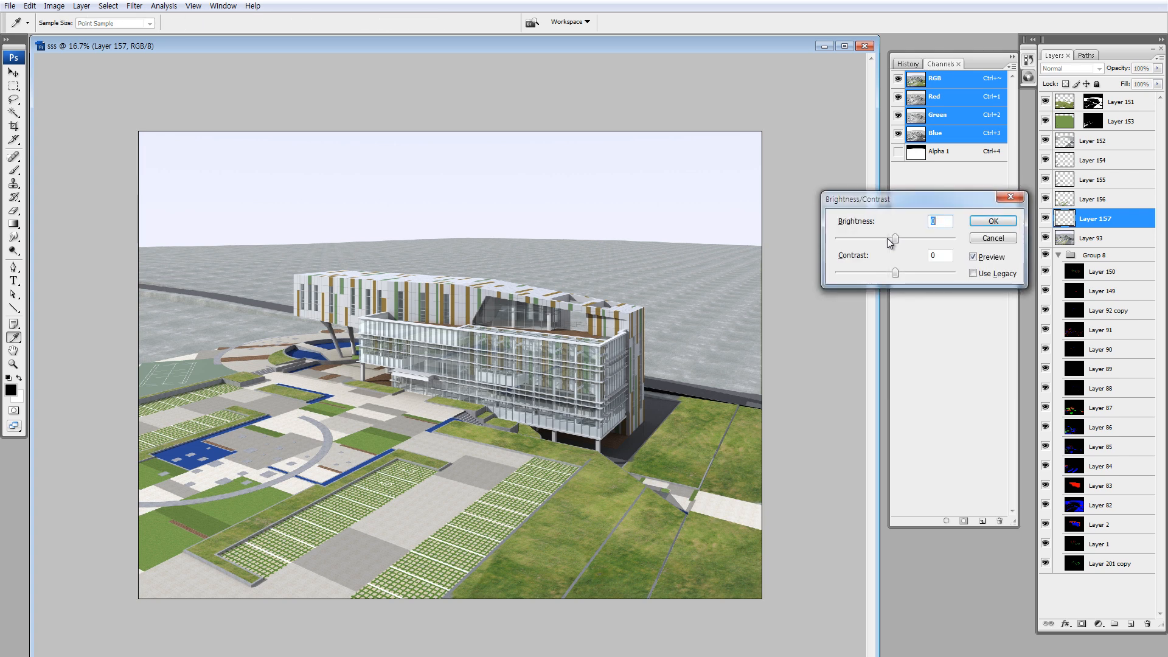
key(Escape)
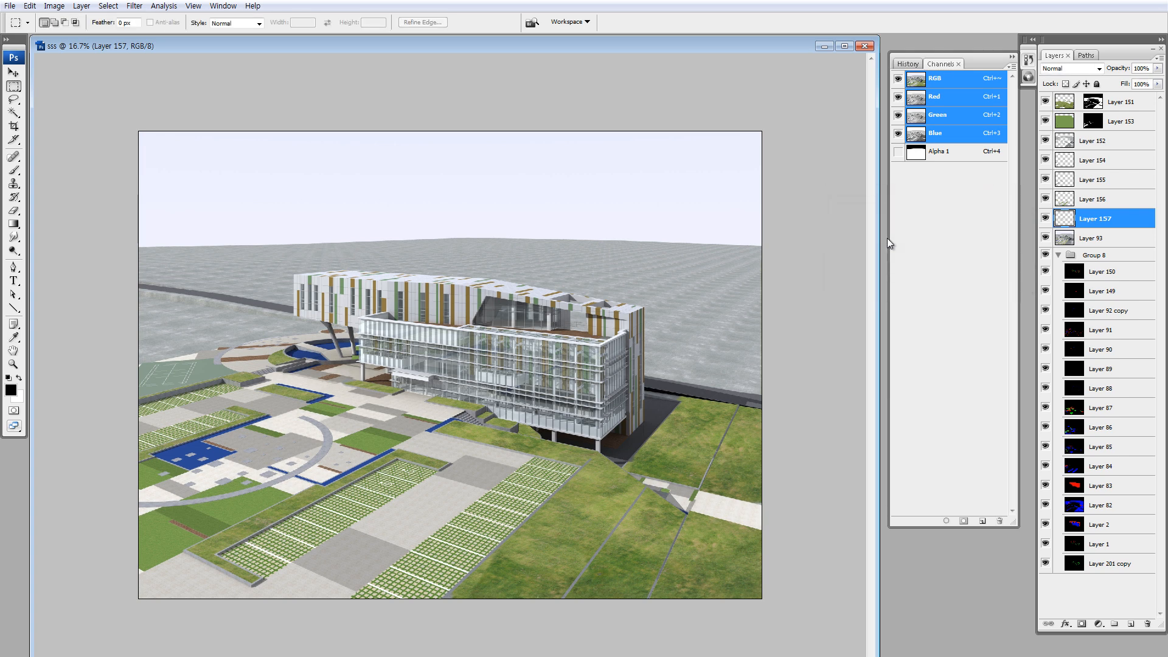
key(ctrl+u)
drag(930, 364, 926, 363)
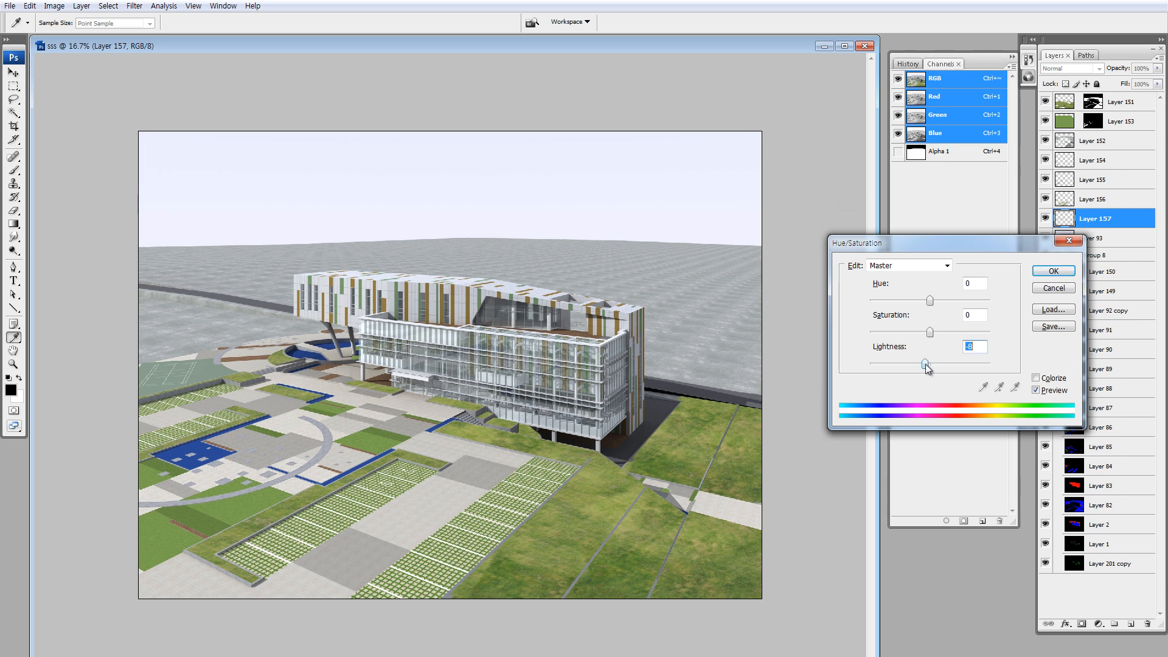
key(Escape)
- Apply Brightness/Contrast to the copied paving layer with Brightness at -24
key(m)
key(alt+i)
key(a)
key(c)
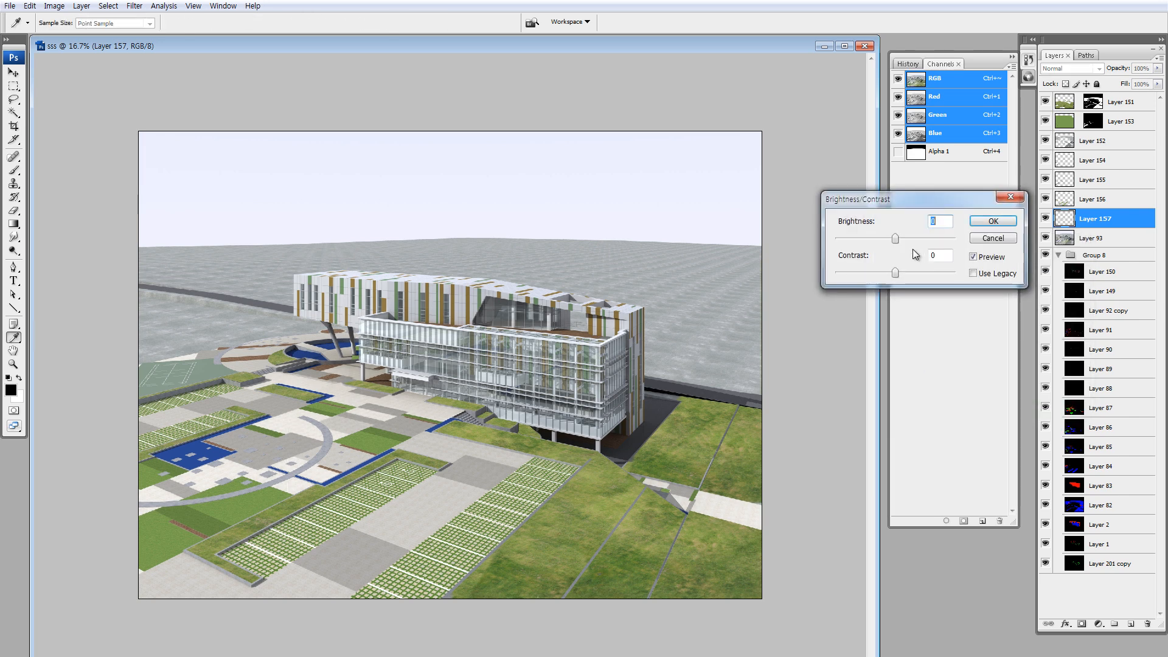
drag(895, 243, 886, 237)
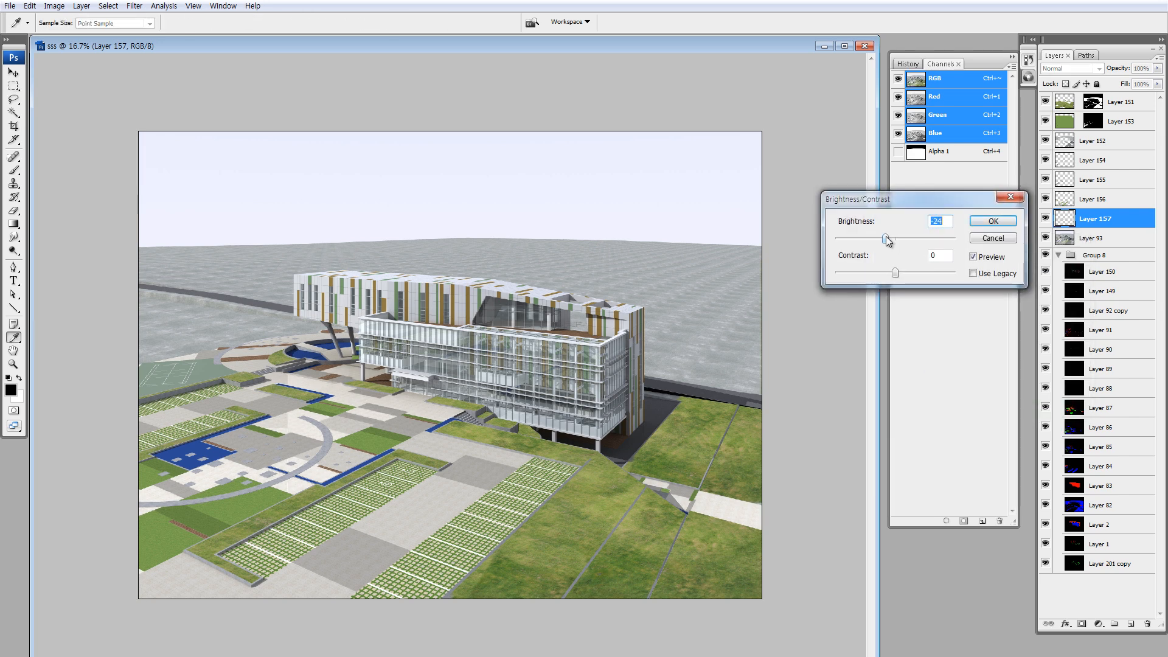
click(982, 229)
- Lower the copied paving layer's Lightness to -7 with Hue/Saturation
key(ctrl+u)
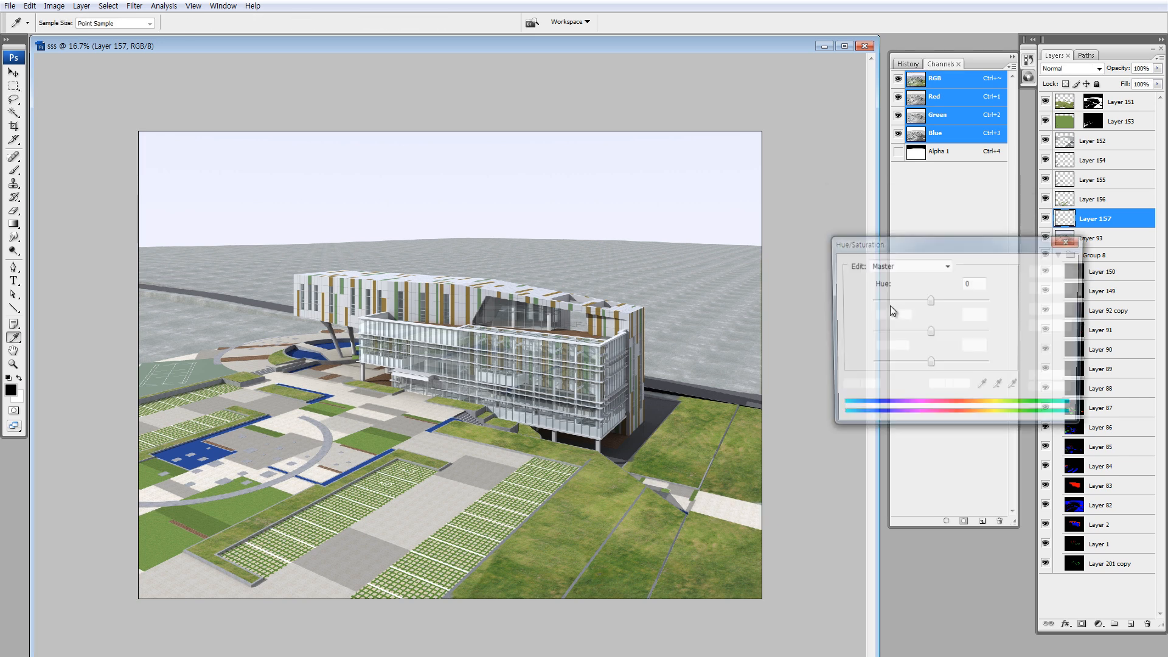
drag(929, 364, 925, 364)
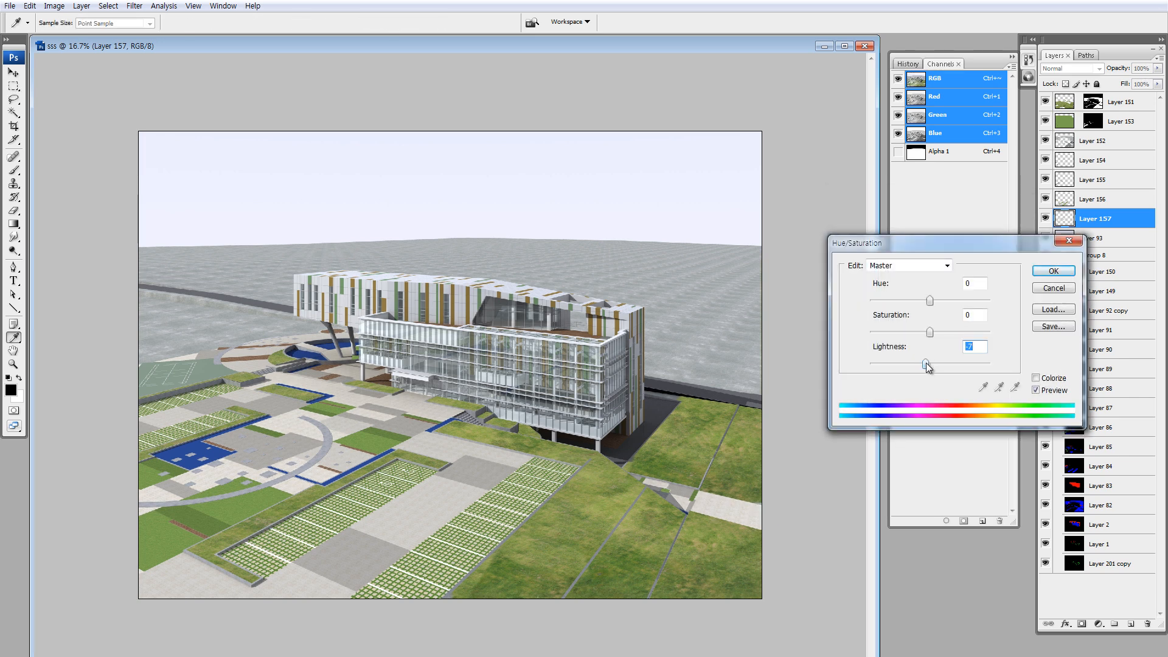
key(Return)
- Try a strong Brightness reduction of -68 on the cream plaza paving beside the curved path
key(z)
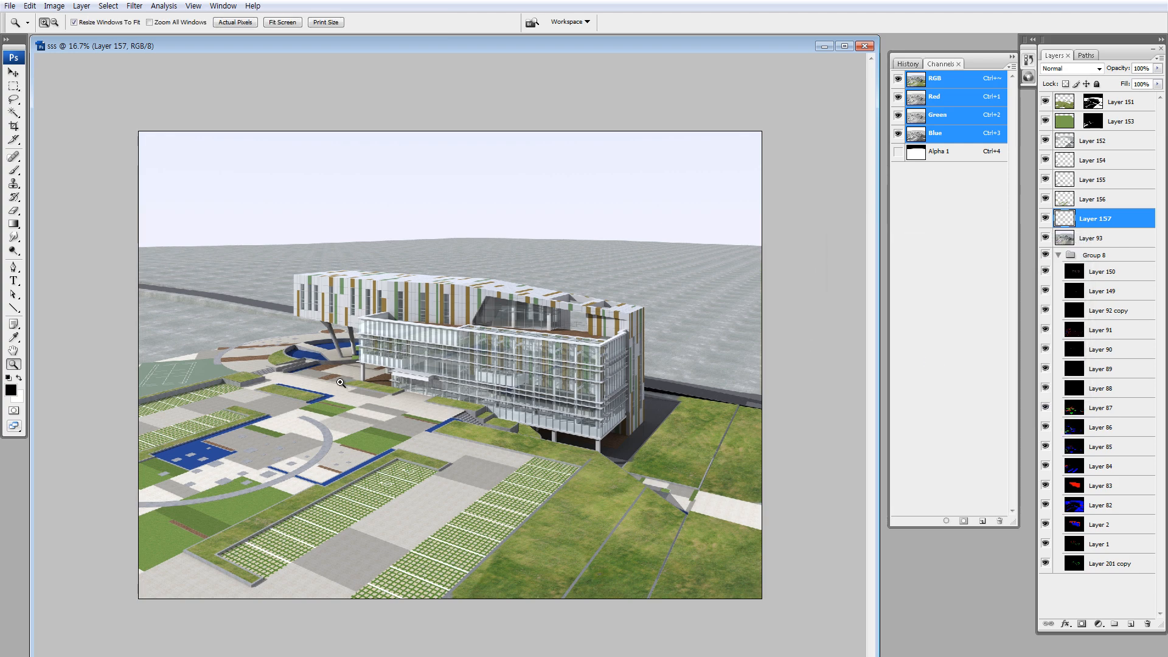
drag(248, 362, 364, 470)
click(581, 539)
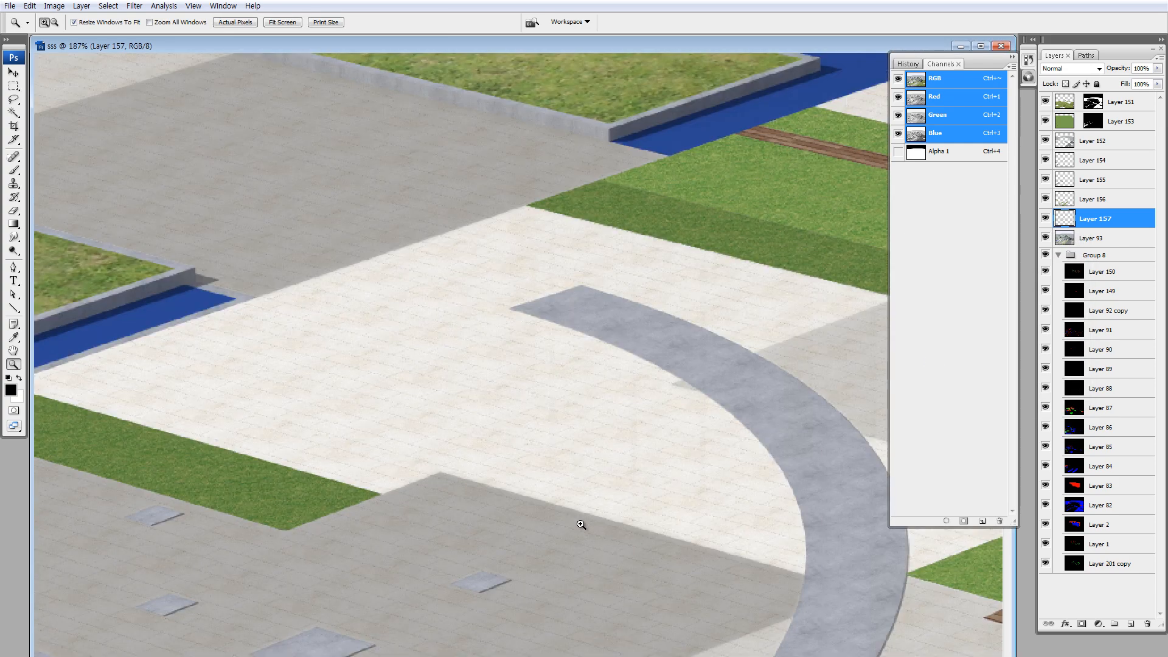
key(alt+i)
key(a)
key(c)
click(868, 239)
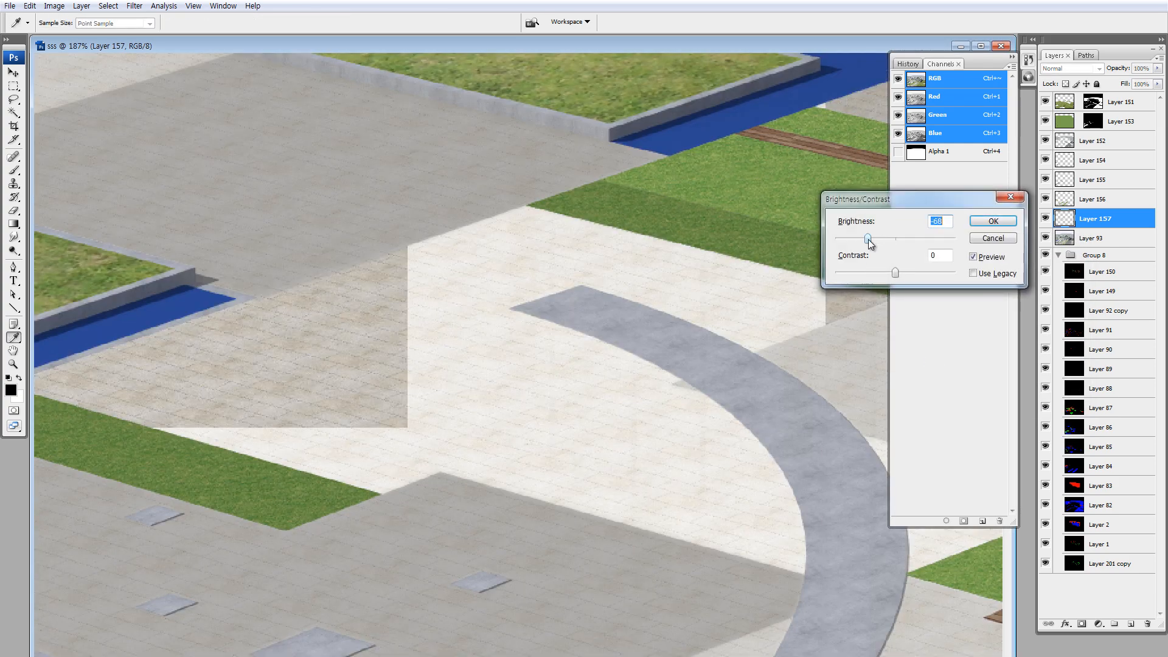
key(Escape)
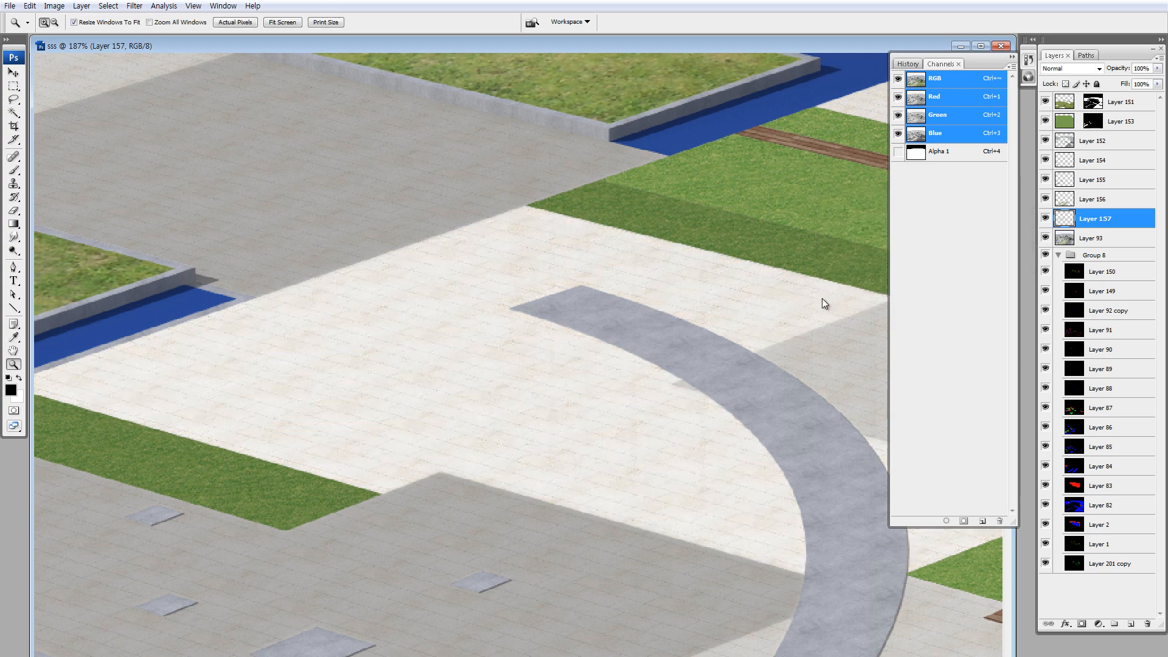
- Try a Hue/Saturation Lightness of -13 on the cream paving layer
key(ctrl+u)
drag(927, 365, 923, 364)
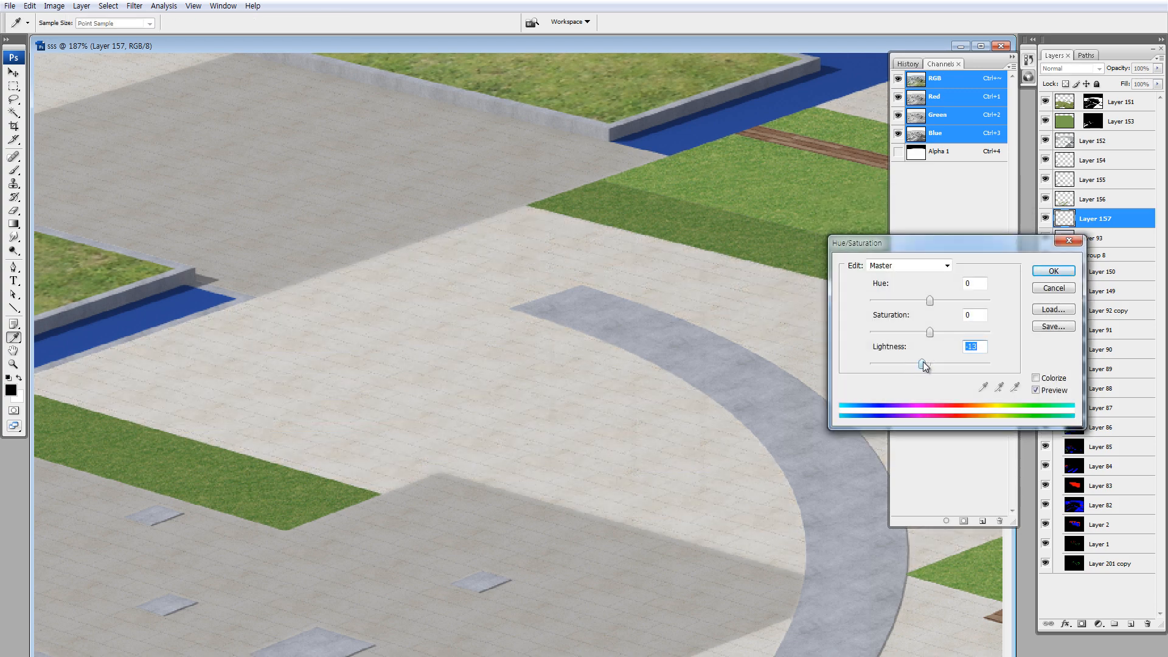
key(Escape)
- Lower the cream paving layer's Lightness to -7 with Hue/Saturation while judging it against the whole scene
key(ctrl+0)
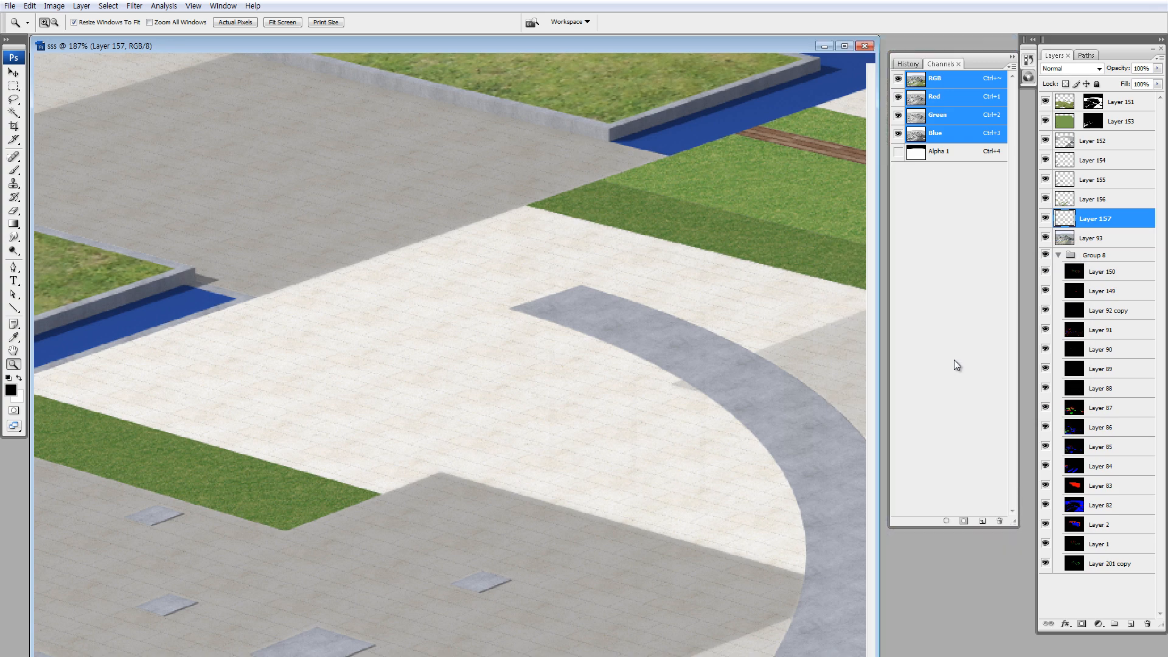
key(ctrl+minus)
key(ctrl+u)
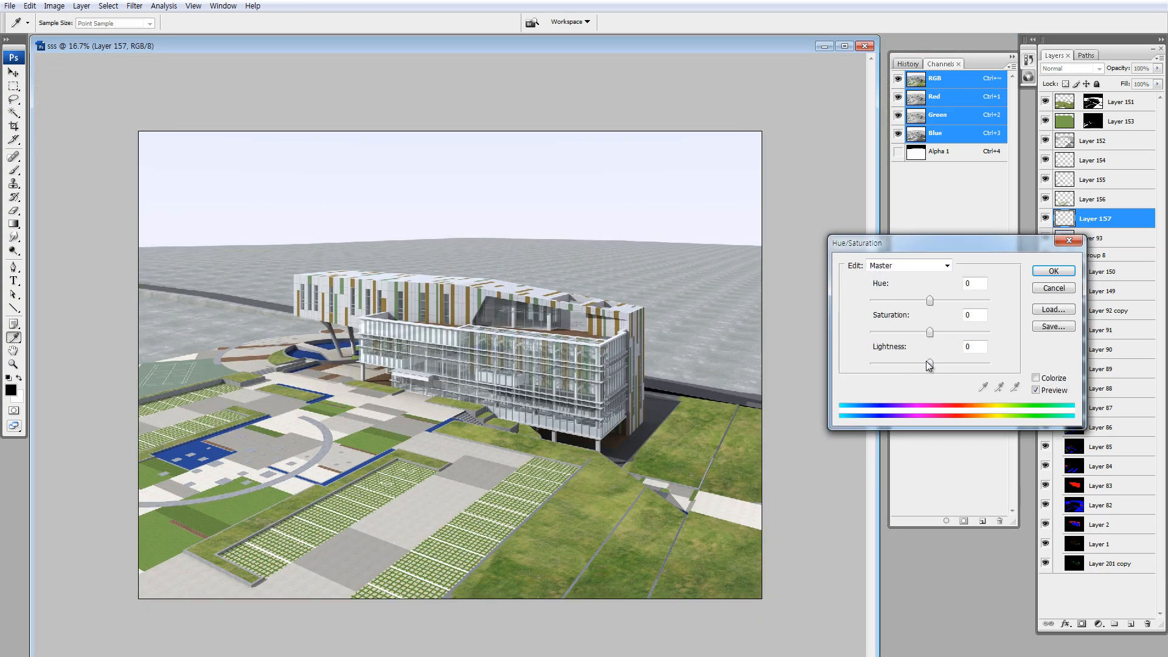
drag(928, 363, 926, 363)
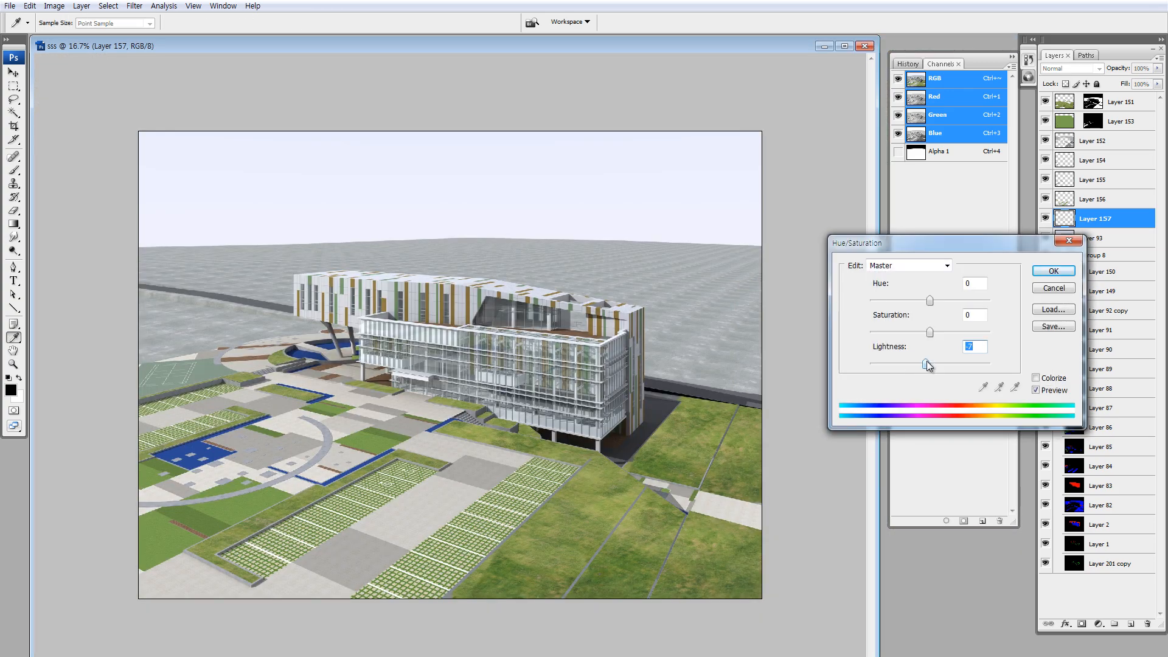
click(1052, 271)
key(z)
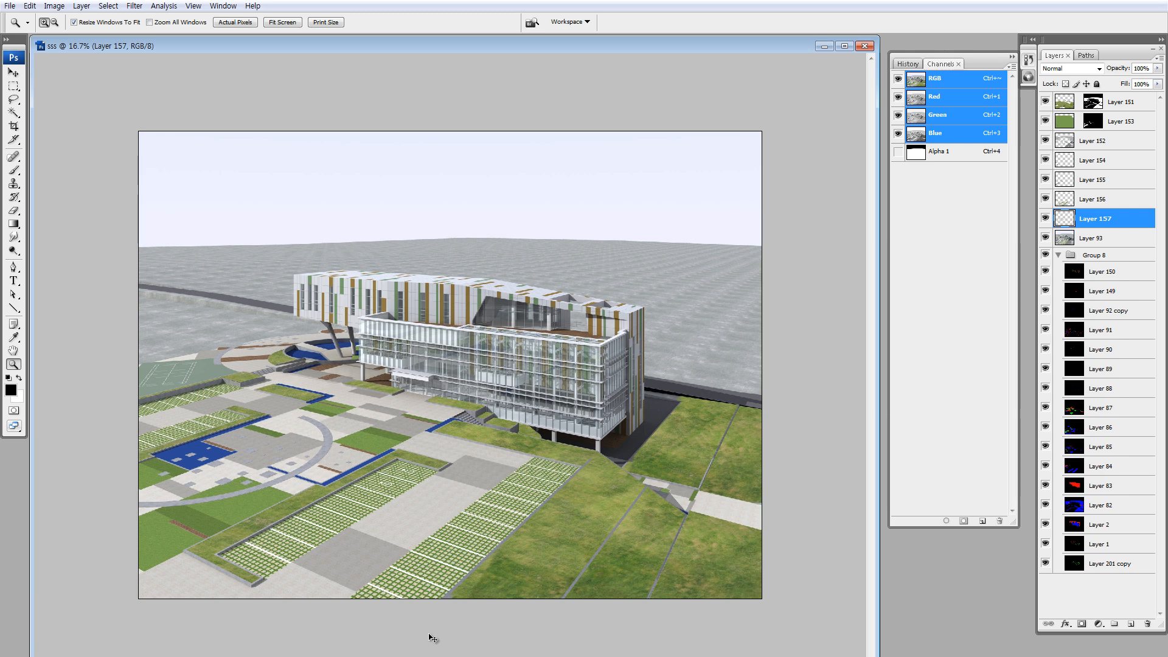
- Try filling a small square selection on the foreground paving of Layer 93 with black
key(v)
drag(425, 506, 431, 506)
key(ctrl+z)
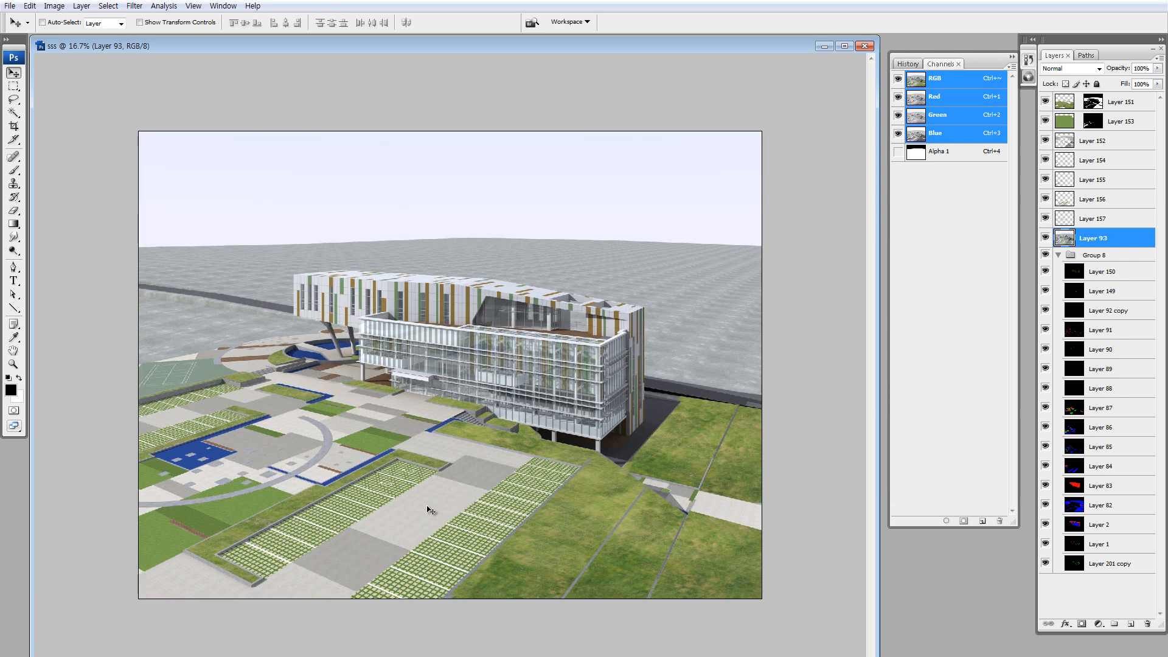
key(m)
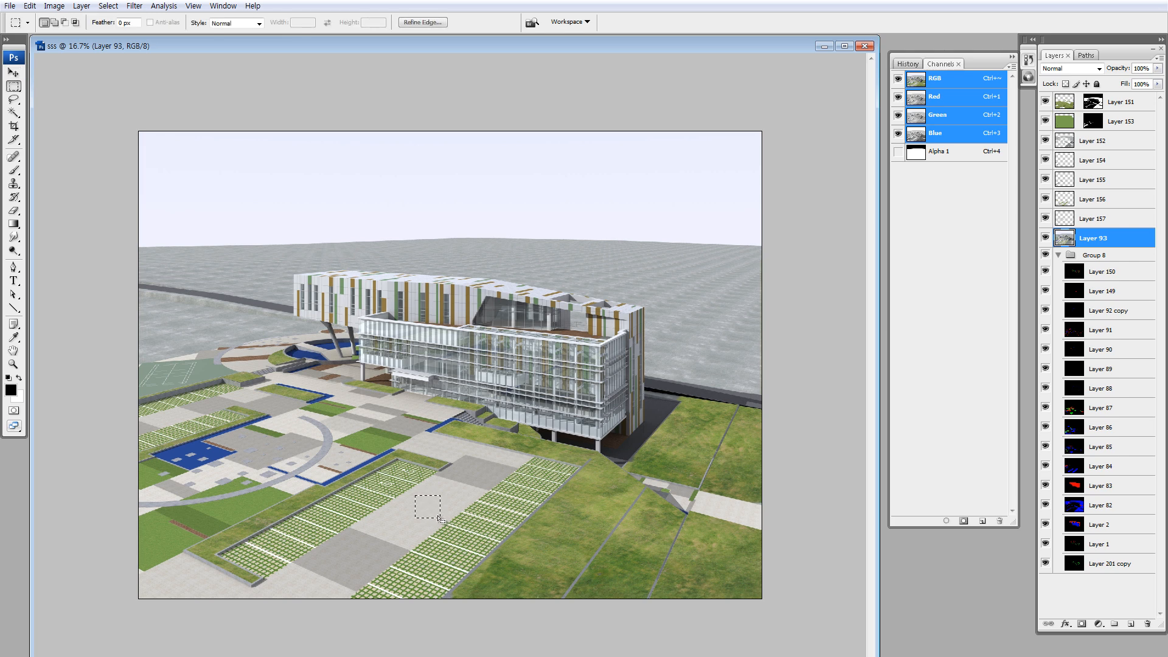
key(alt+BackSpace)
drag(421, 501, 292, 425)
key(z)
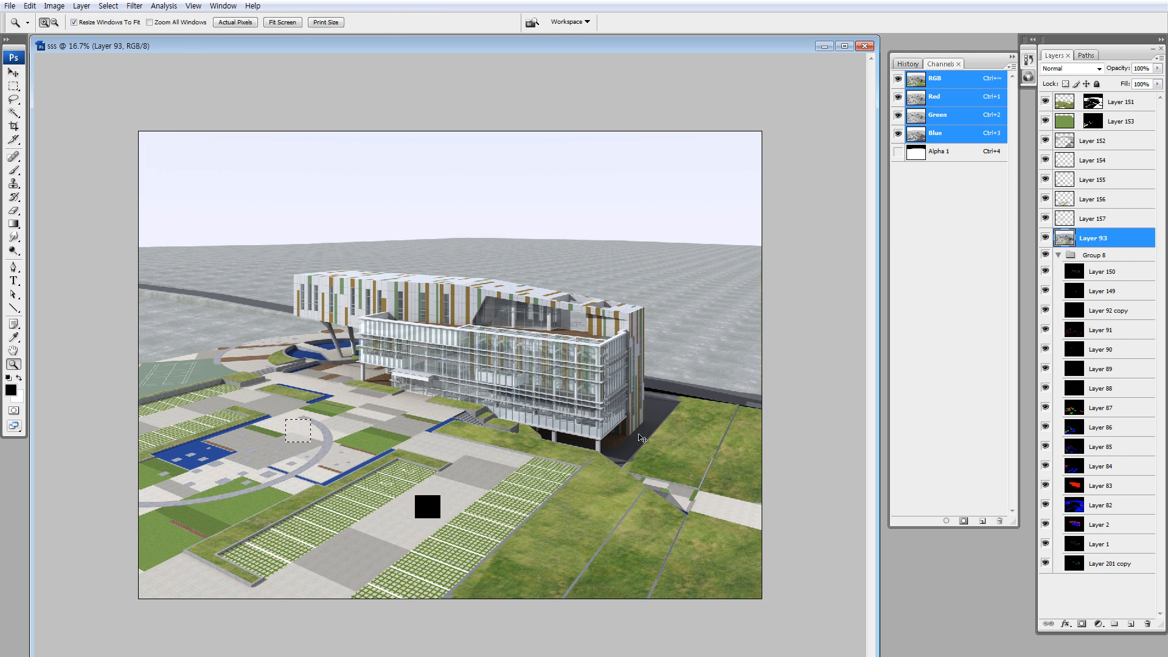
key(ctrl+alt+z)
key(ctrl+alt+z)
- Load the blue areas of the Layer 86 colour mask as a selection and show the Layer 93 render in full colour
alt+click(1045, 408)
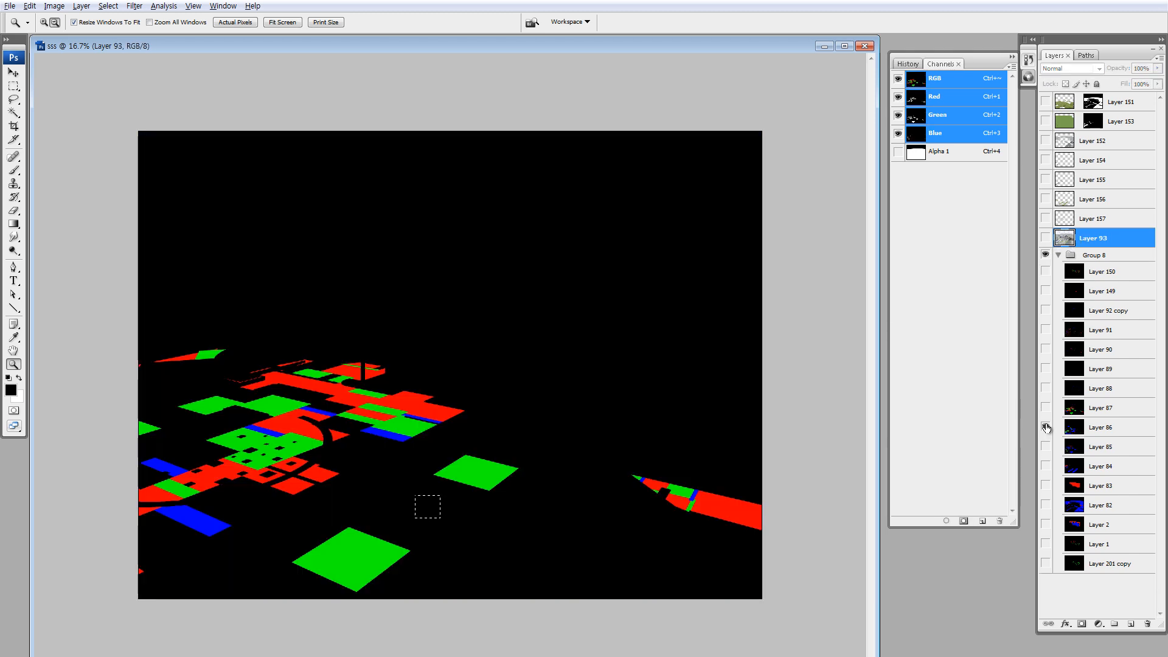
alt+click(1046, 427)
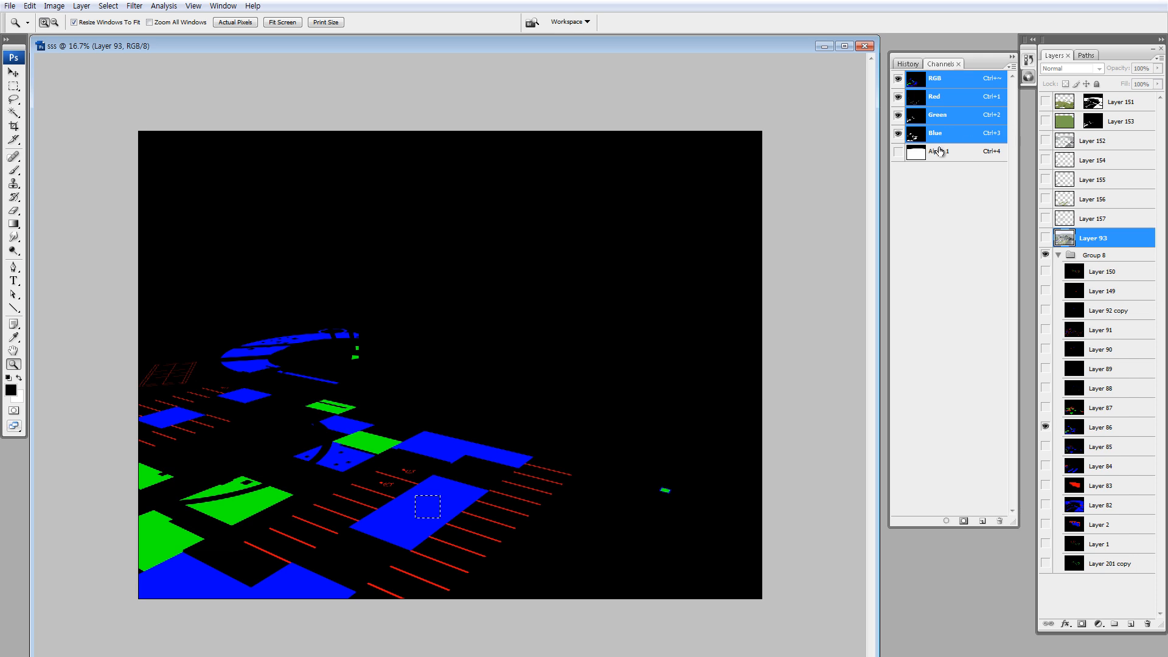
click(937, 137)
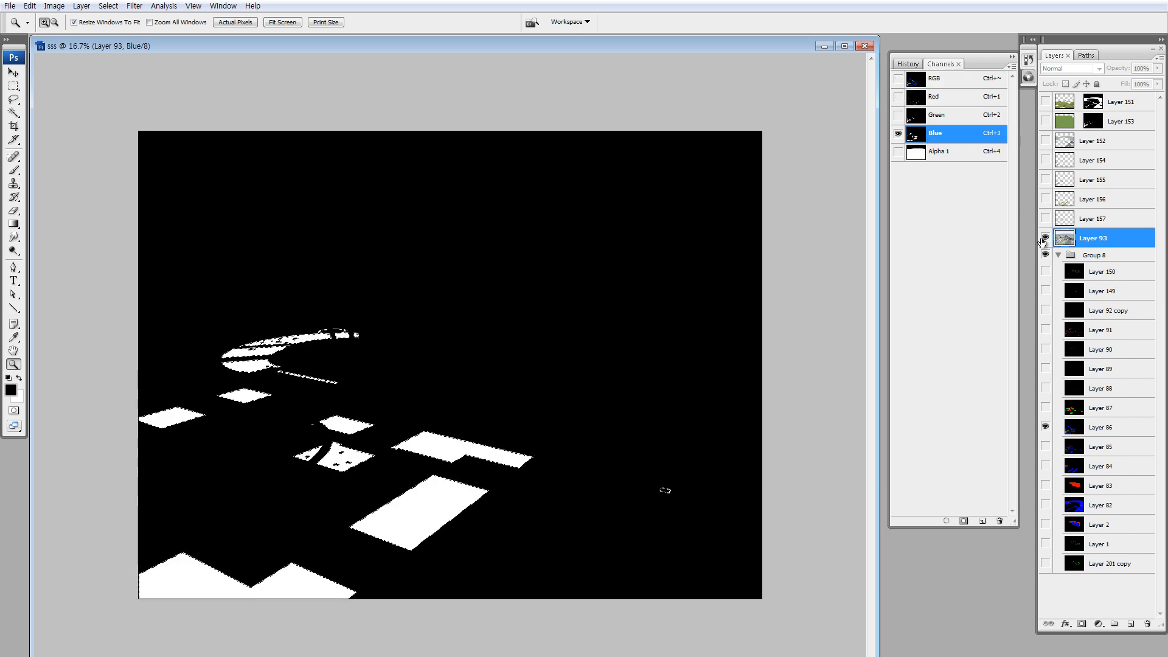
click(1045, 238)
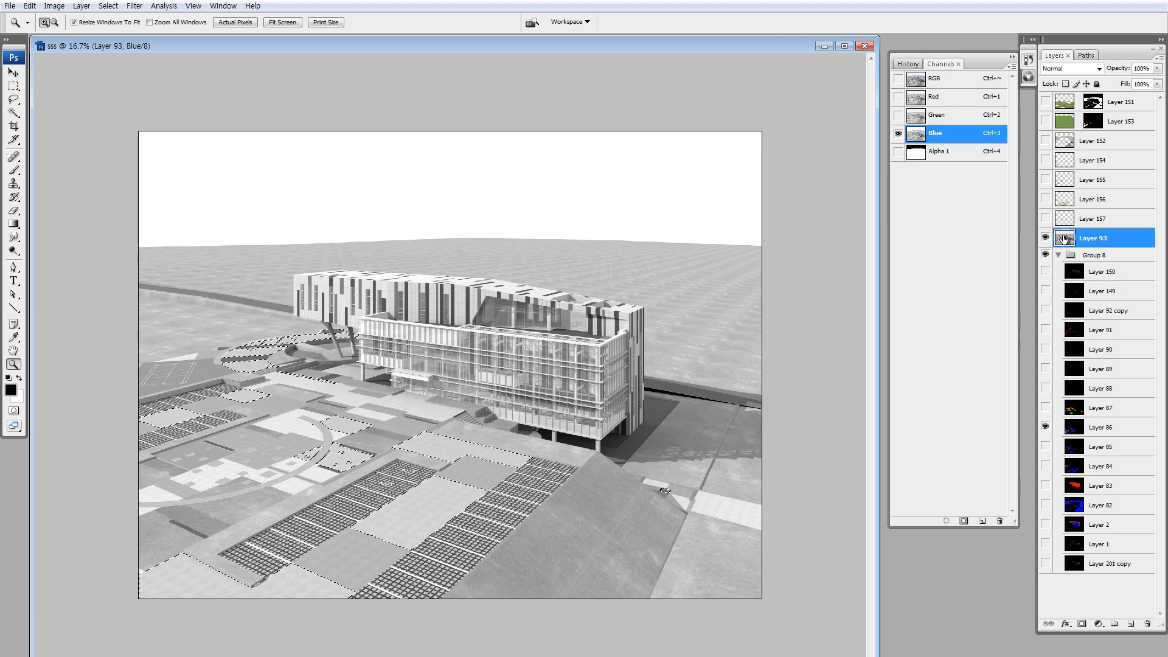
key(ctrl+grave)
- Copy the selected light grey paving from Layer 93 to a new layer
key(space)
double_click(1066, 239)
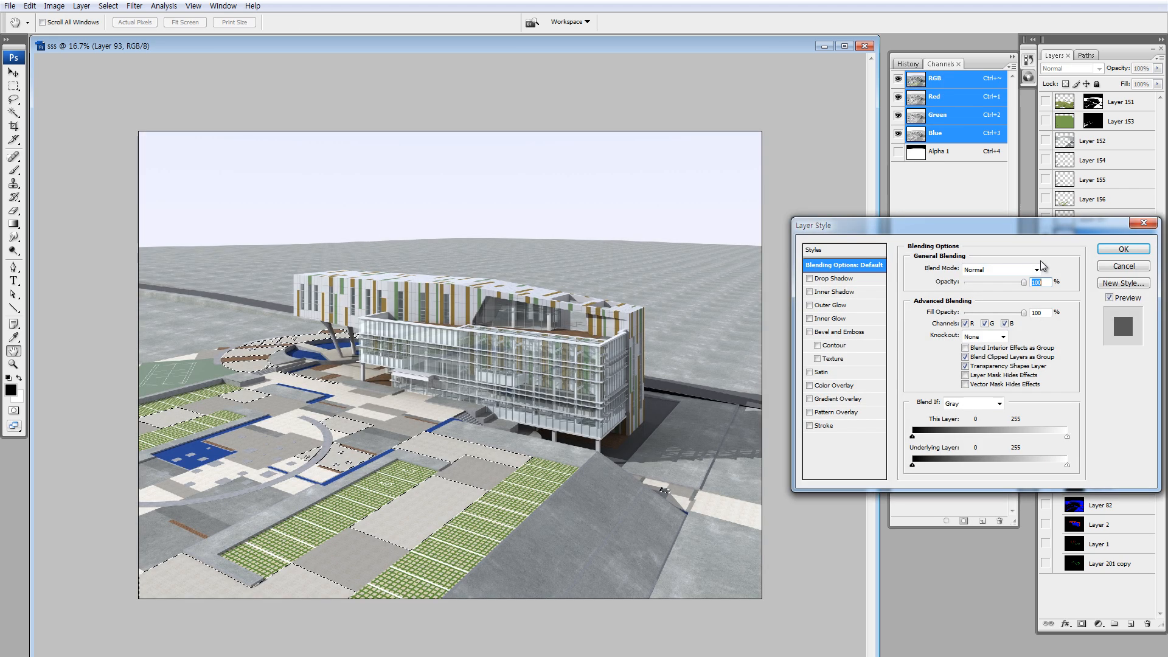
click(1122, 249)
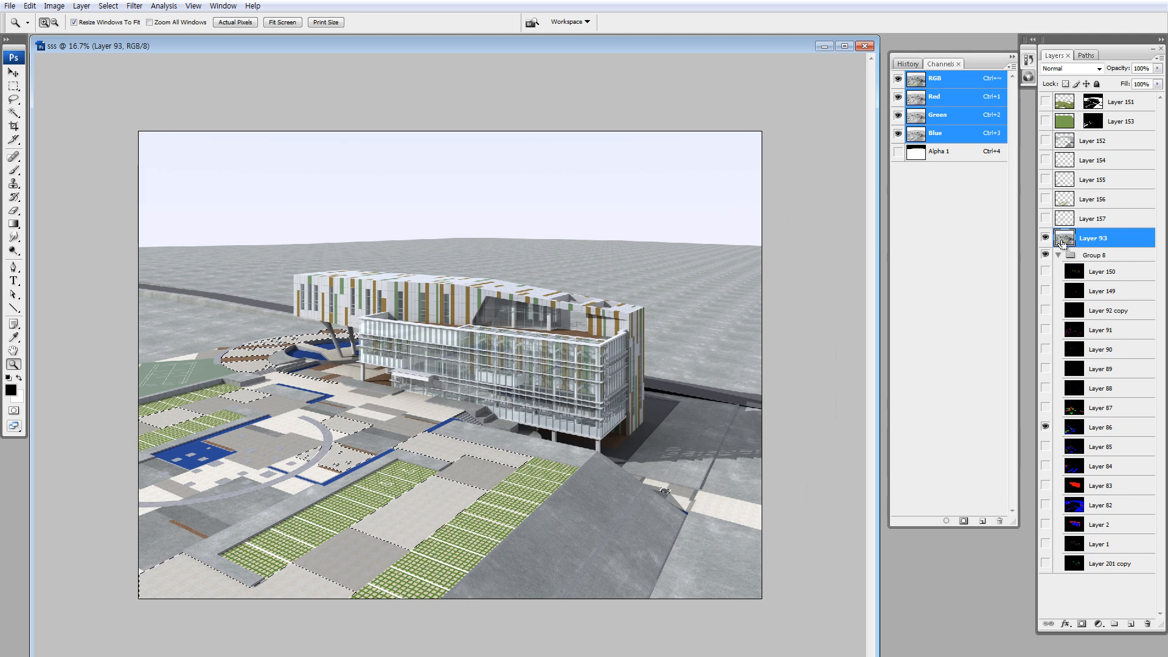
key(ctrl+j)
- Move the copied light grey paving layer above Layer 157 and show all layers again
alt+click(1045, 238)
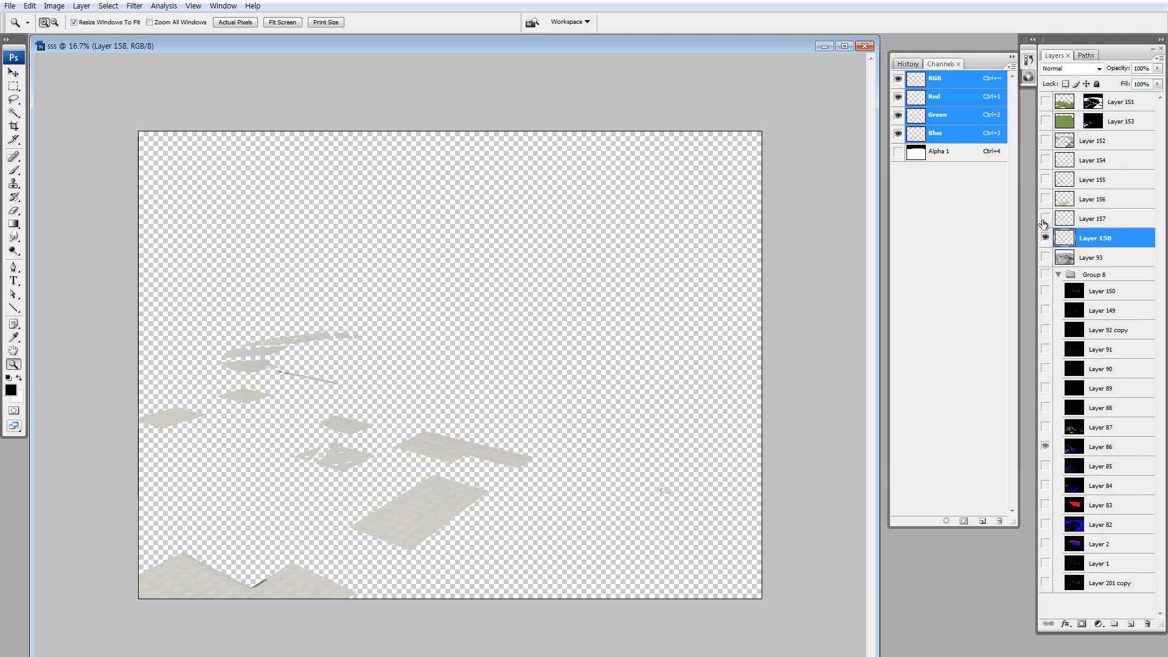
click(1045, 218)
drag(1063, 239, 1062, 219)
right_click(1045, 219)
click(1083, 237)
alt+click(1046, 219)
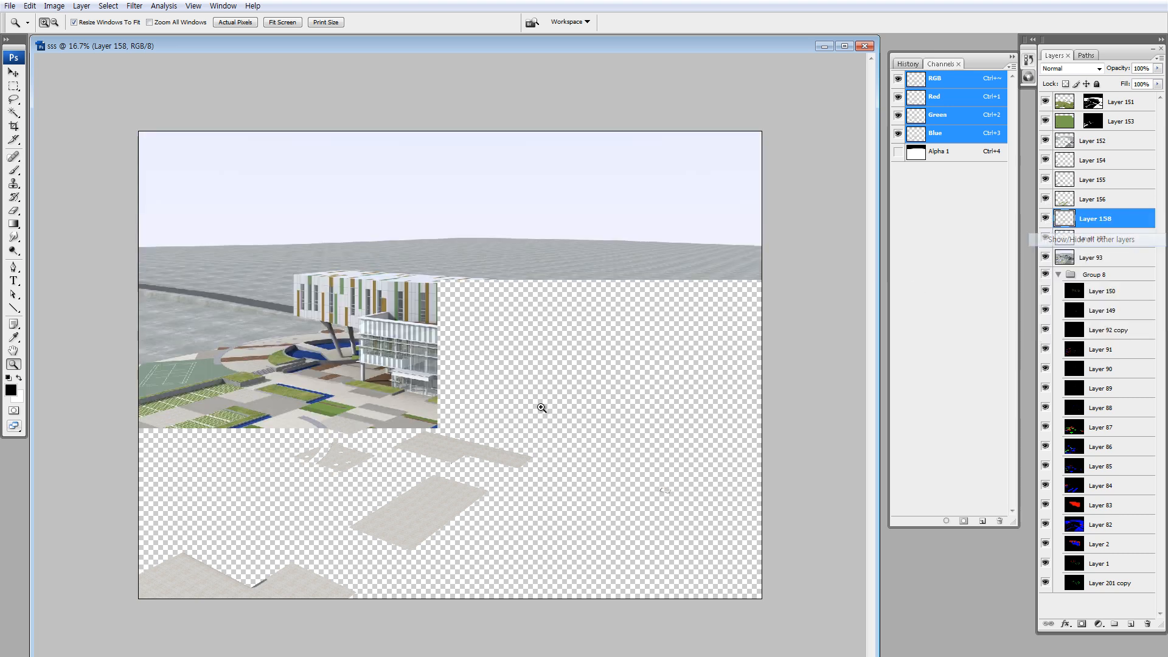
- Try moving a small square of the light grey paving onto the cream paving beside the curved path
click(419, 494)
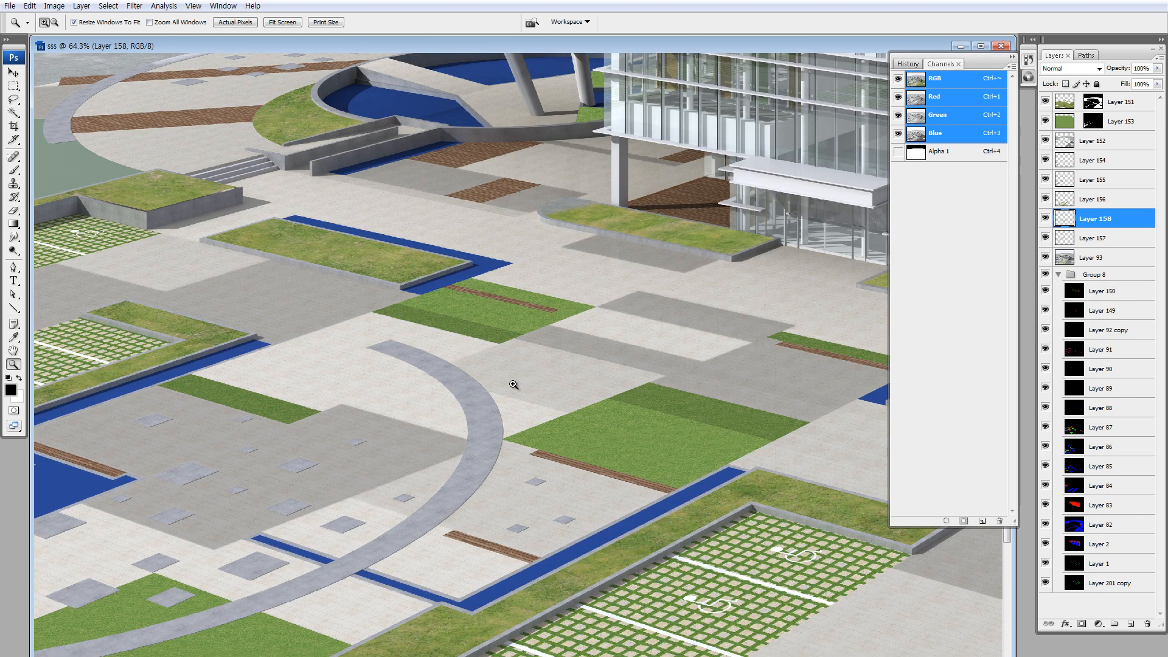
key(m)
drag(334, 340, 350, 354)
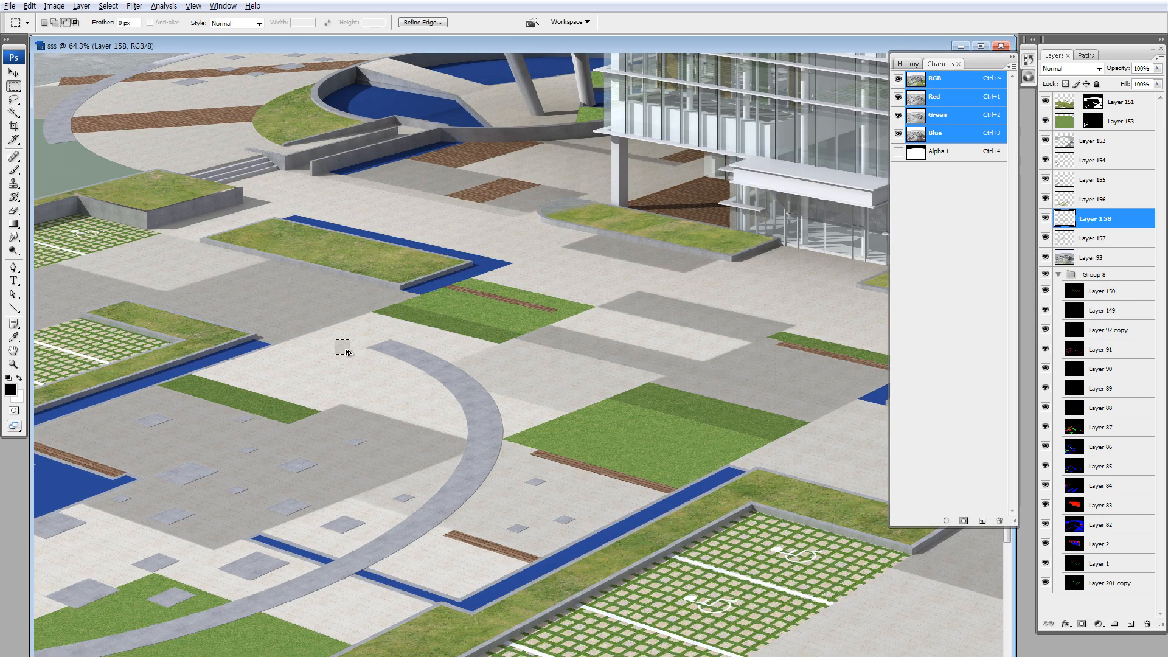
key(z)
click(391, 373)
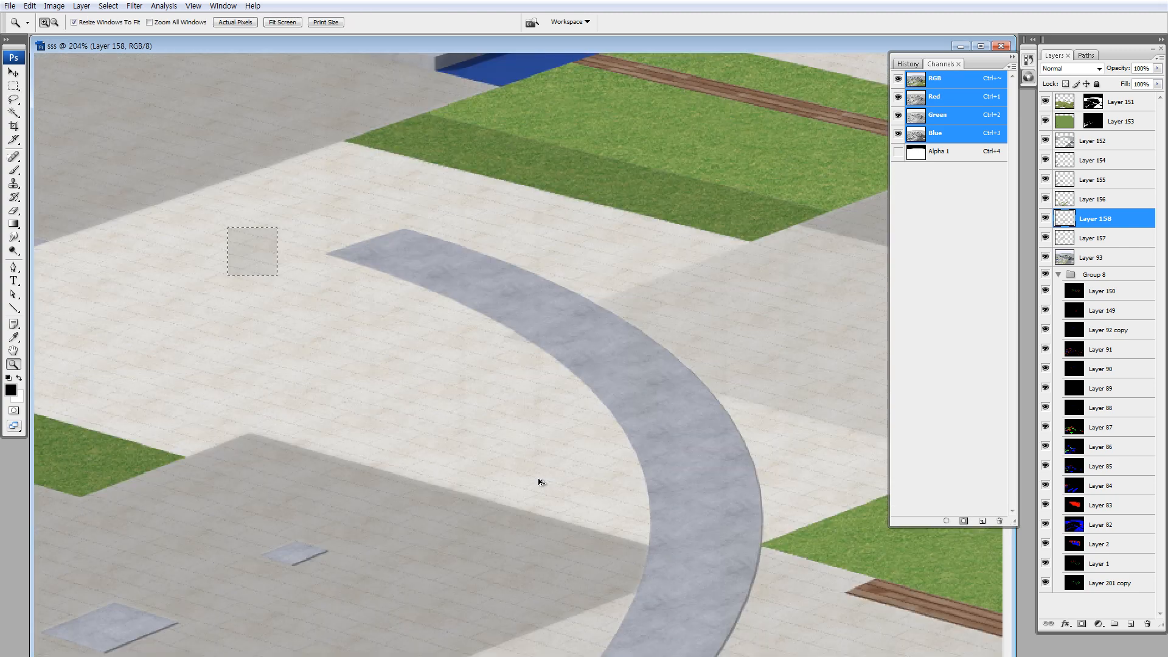
key(ctrl+z)
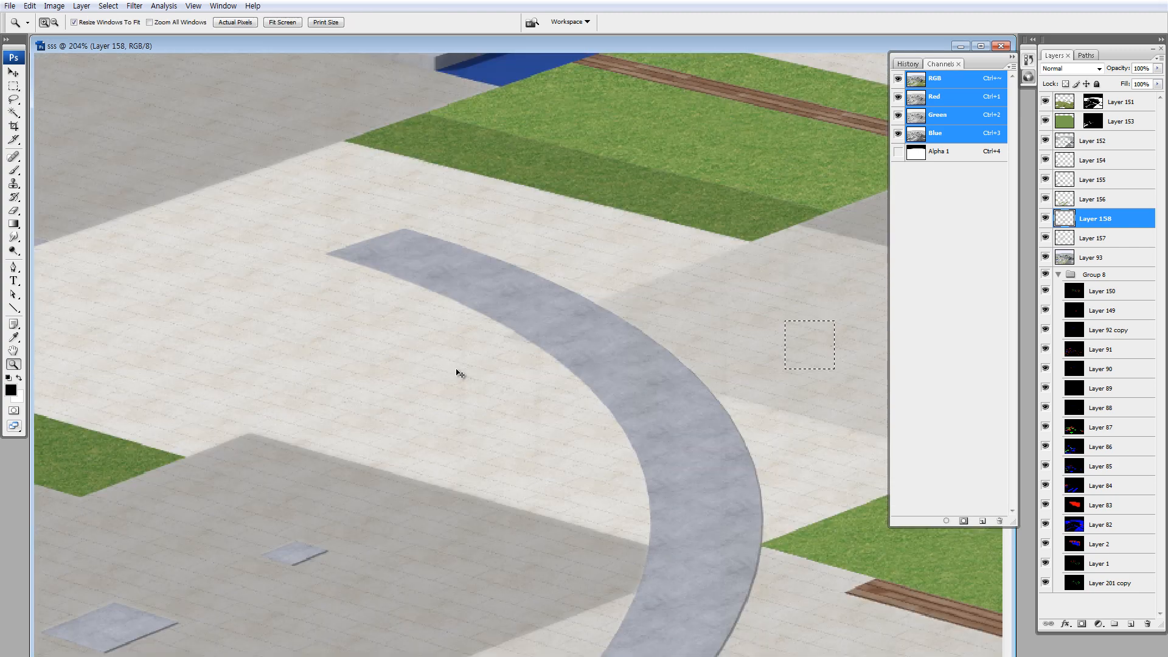
- Load the green areas of the Layer 87 colour mask as a selection for the dark grey paving
key(ctrl+0)
key(ctrl+minus)
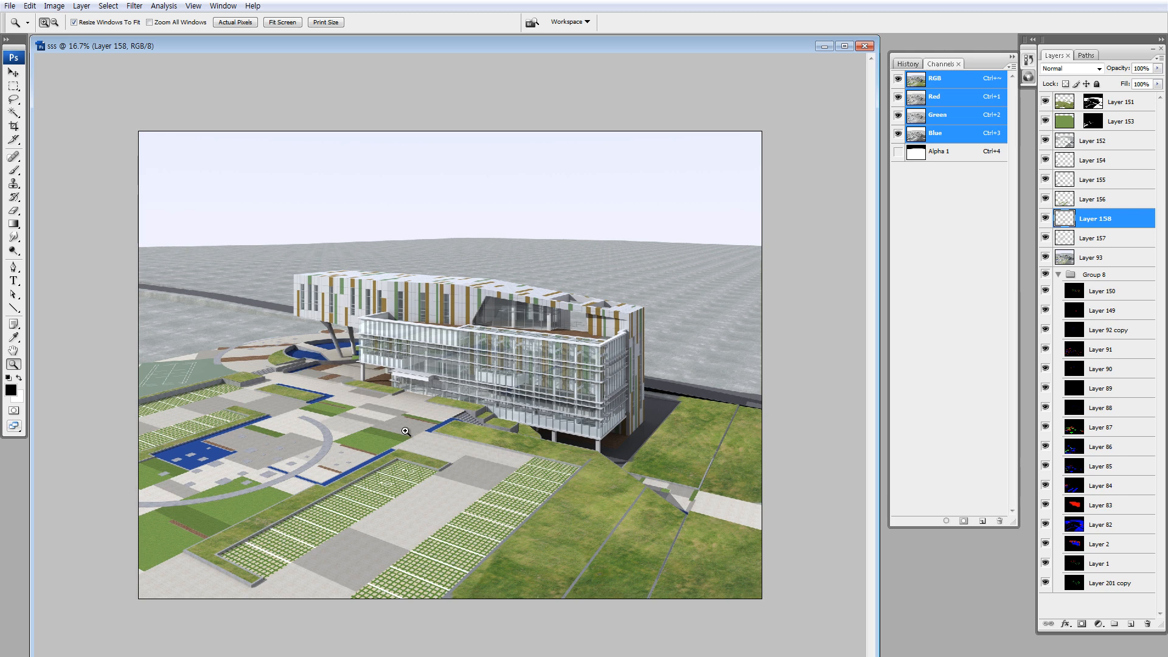
key(m)
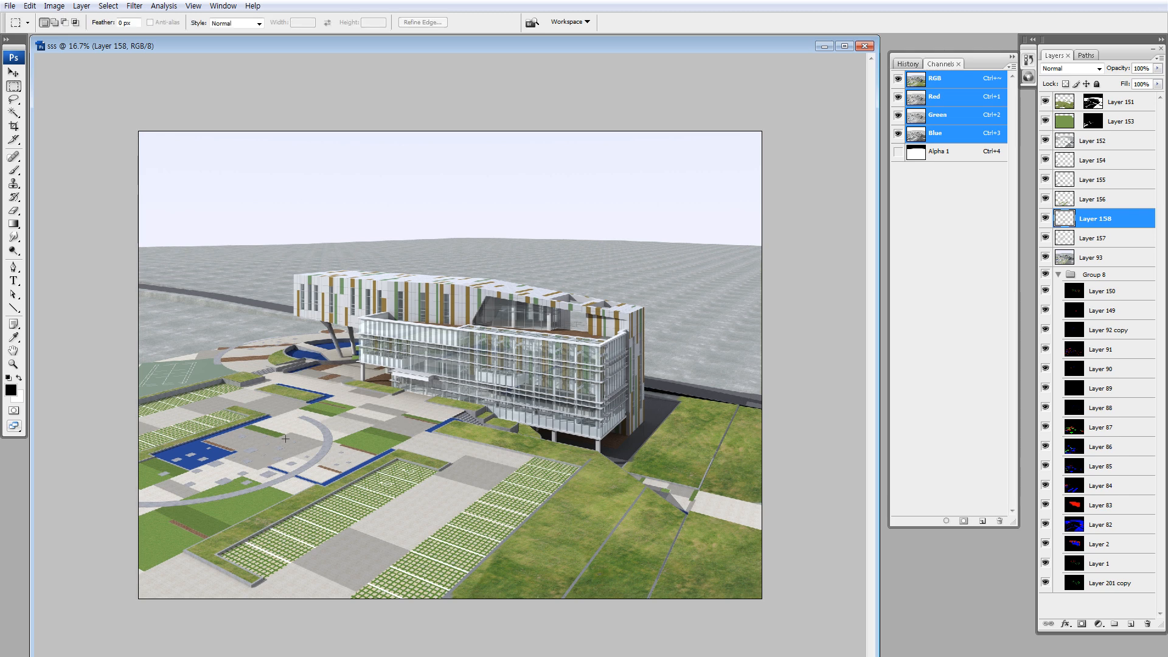
drag(286, 439, 305, 448)
alt+click(1045, 447)
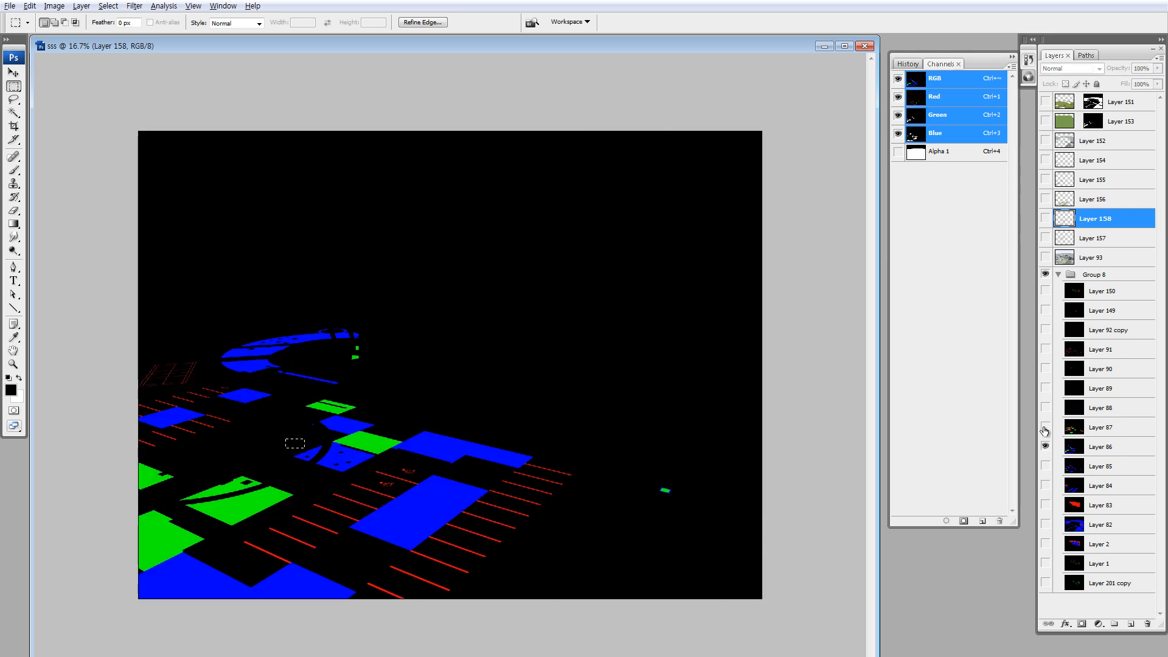
alt+click(1045, 427)
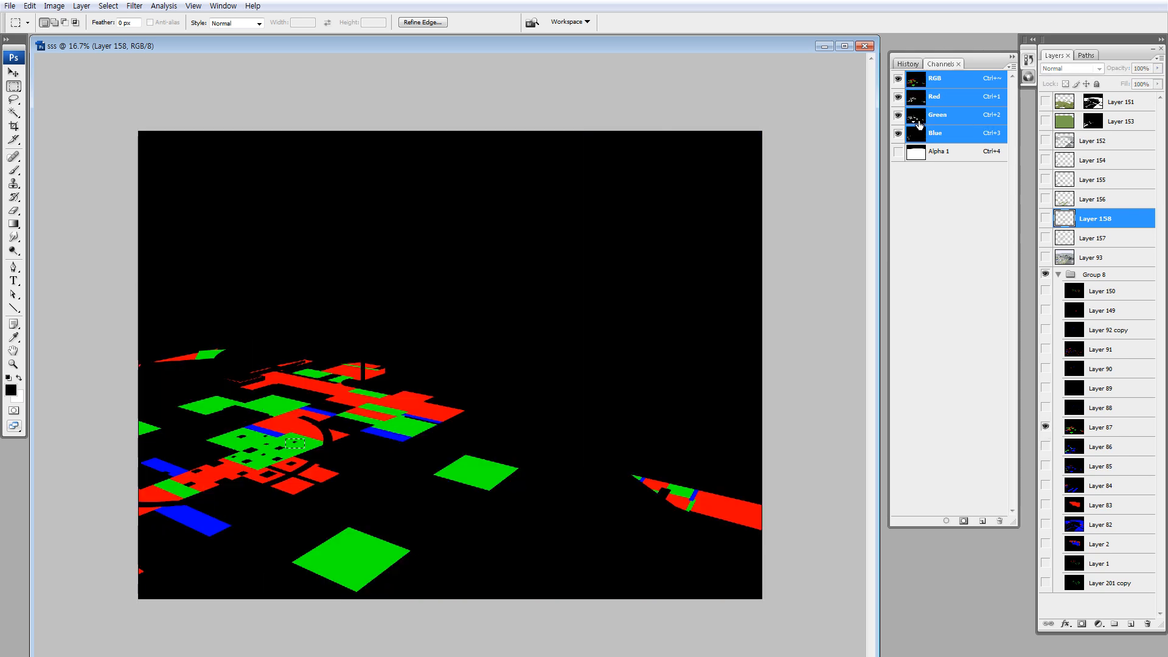
ctrl+click(919, 125)
- Copy the selected dark grey paving from Layer 93 to a new layer and show it together with only Layers 157 and 158
click(1069, 254)
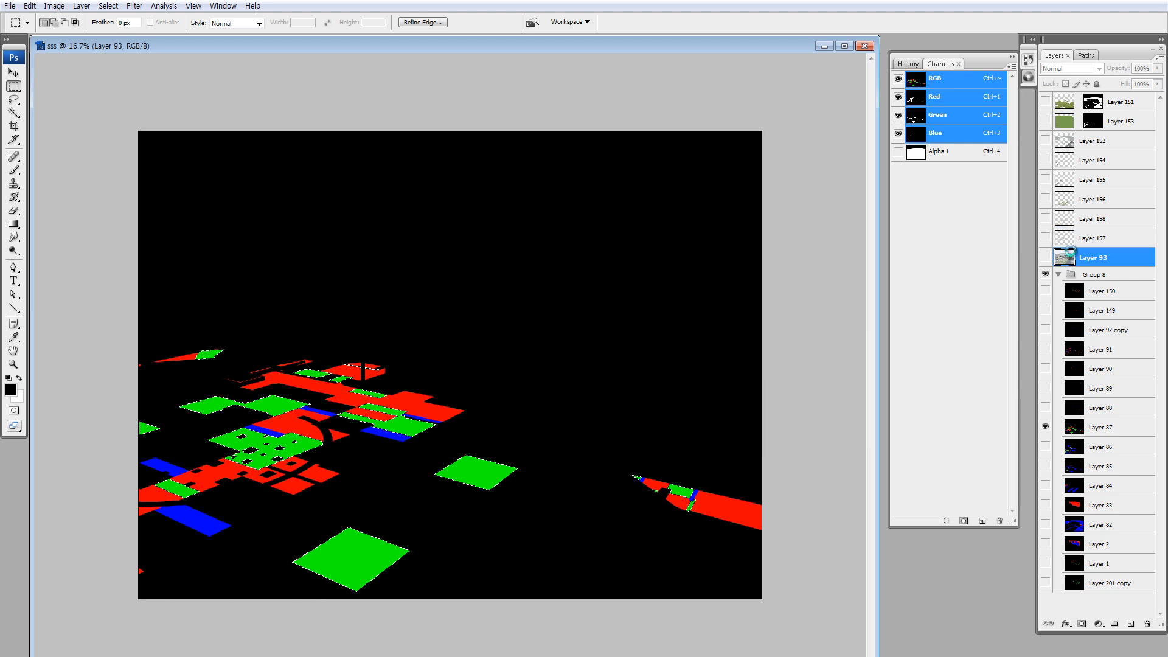
key(ctrl+j)
right_click(1047, 259)
click(1089, 272)
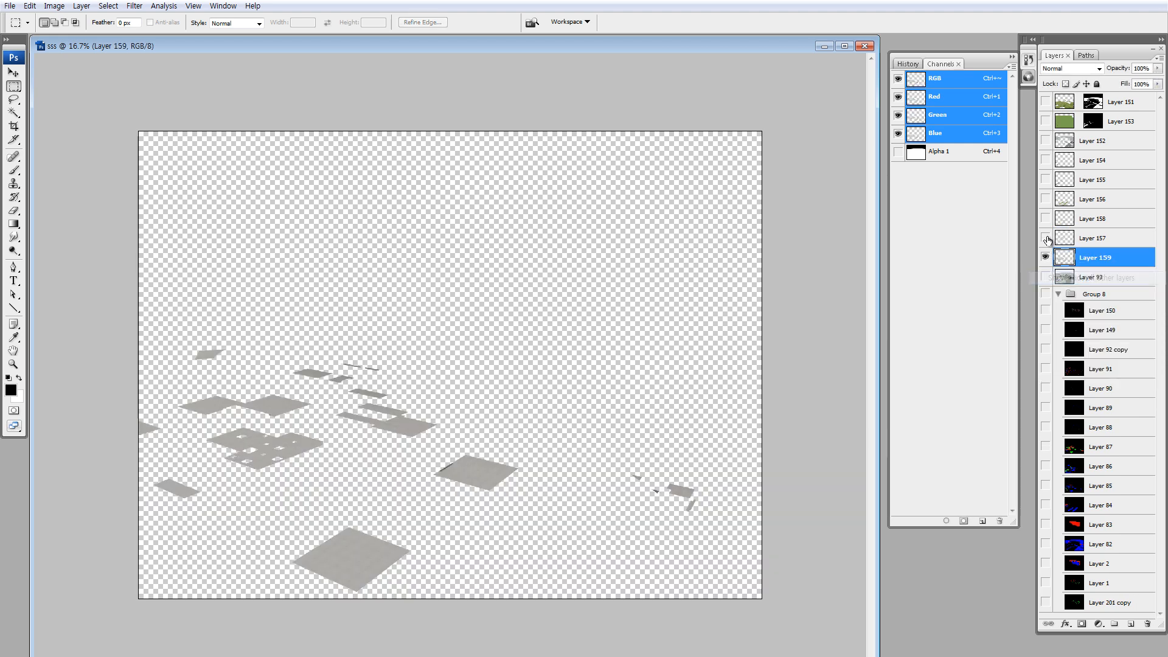
click(1046, 238)
click(1046, 218)
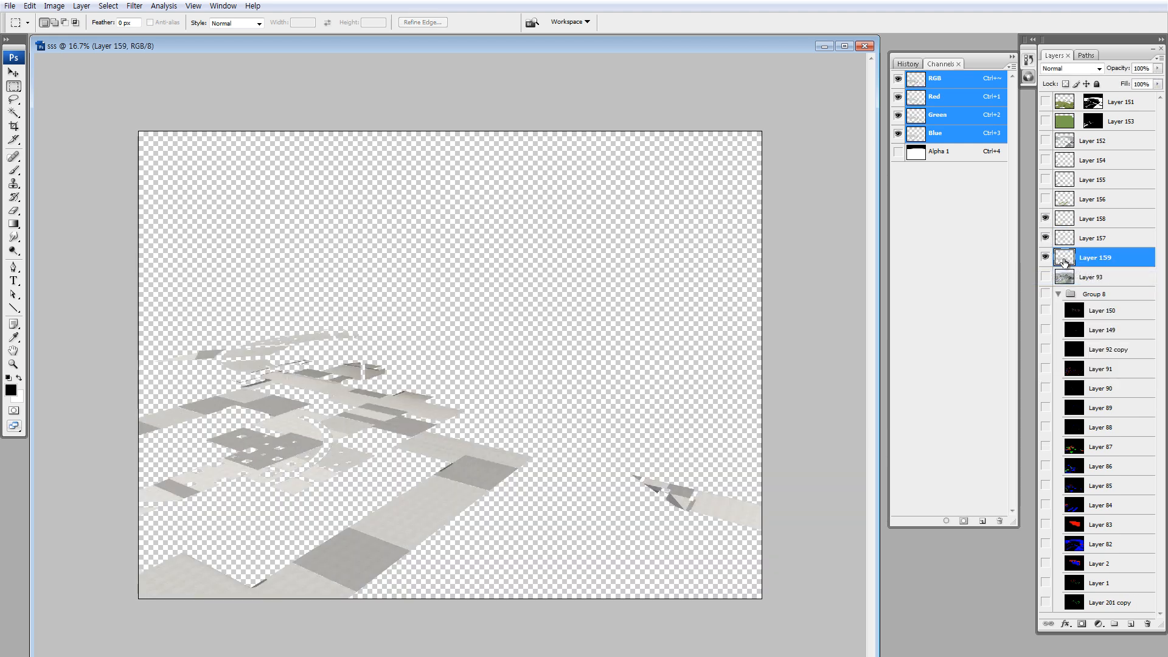
- Rename the dark grey paving layer as 3333333
double_click(1096, 260)
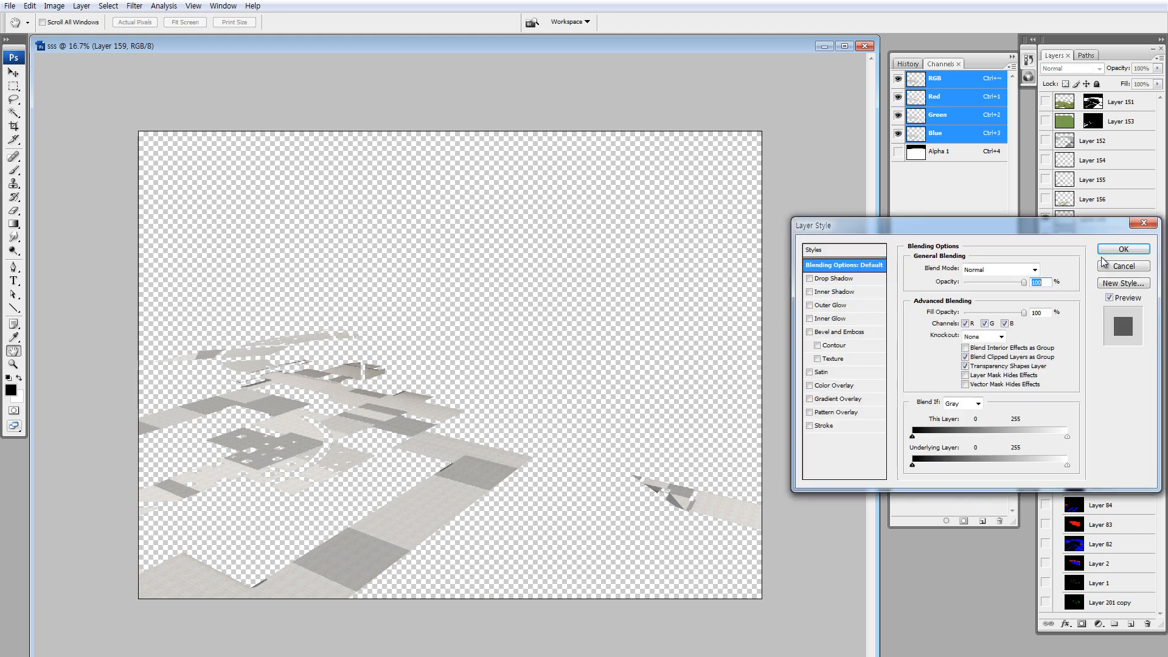
key(Escape)
double_click(1097, 258)
text(3333333)
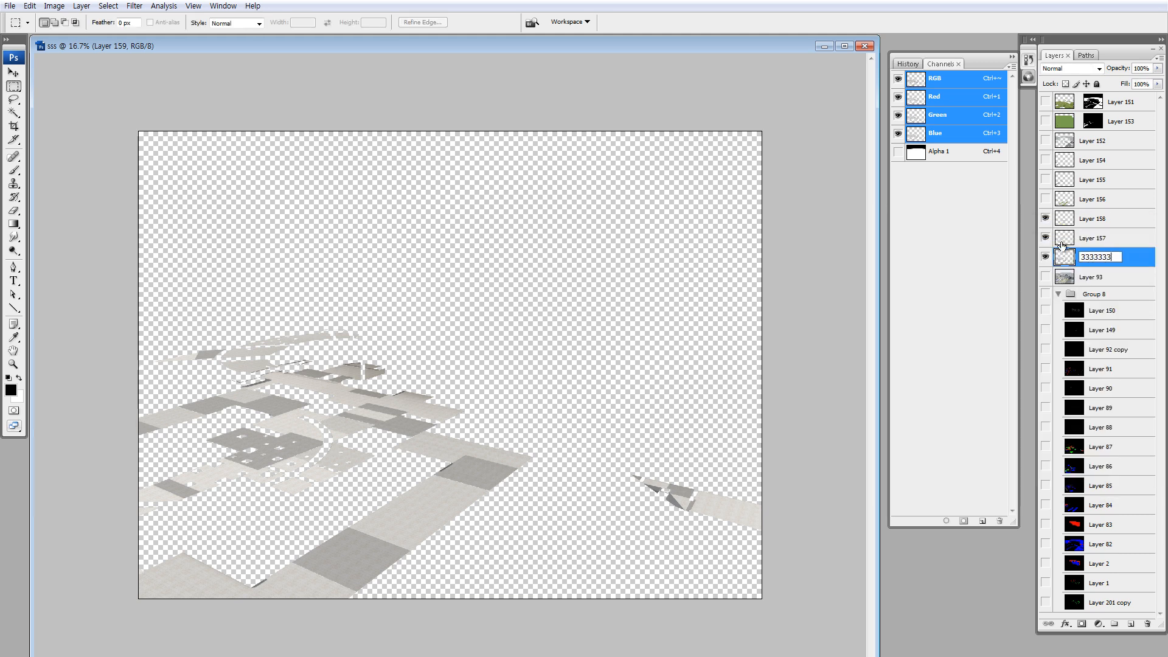
click(1062, 241)
- Rename the cream paving layer, Layer 157, as 1111111 and move it above Layer 158
drag(1045, 219, 1045, 238)
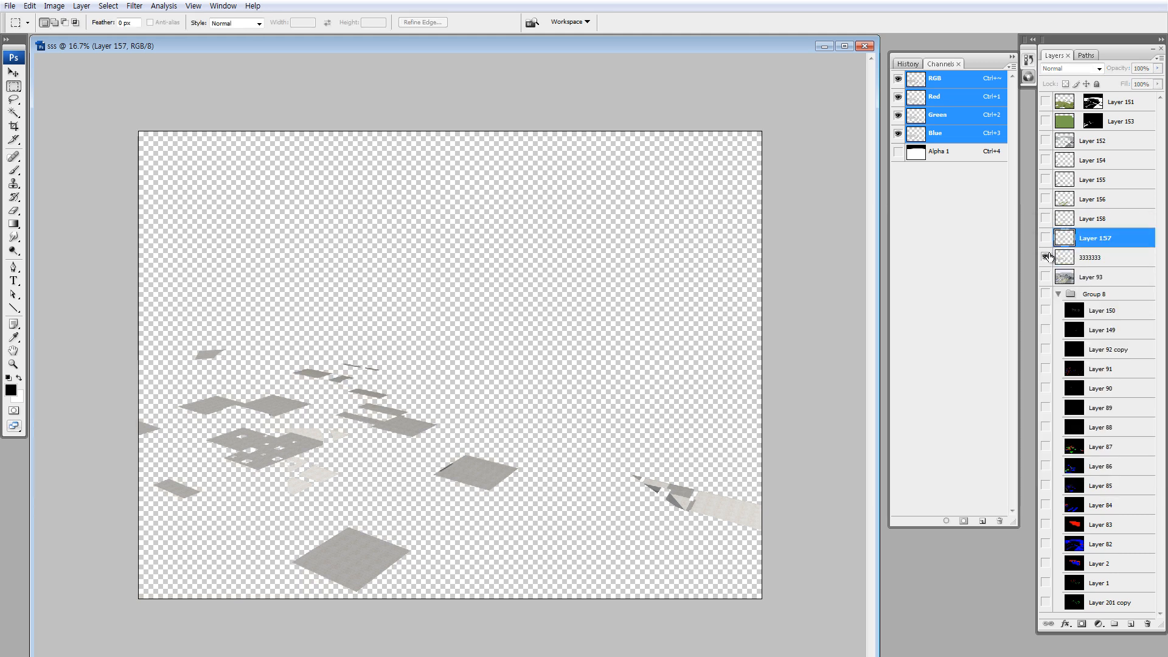
click(1046, 240)
click(1044, 221)
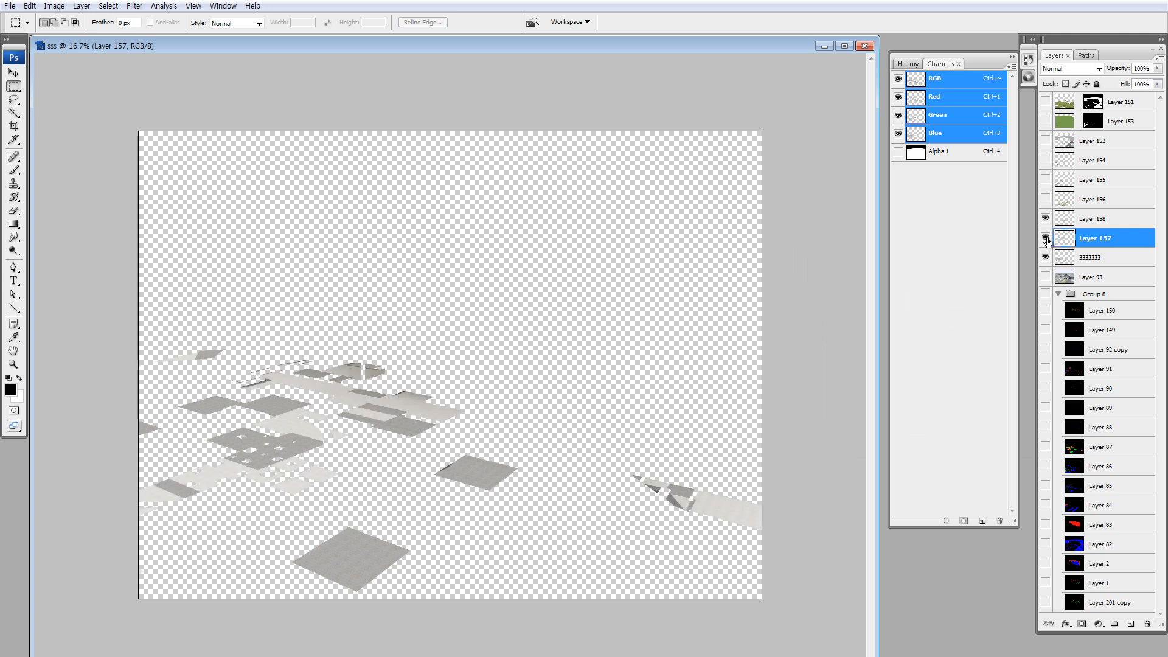
double_click(1093, 241)
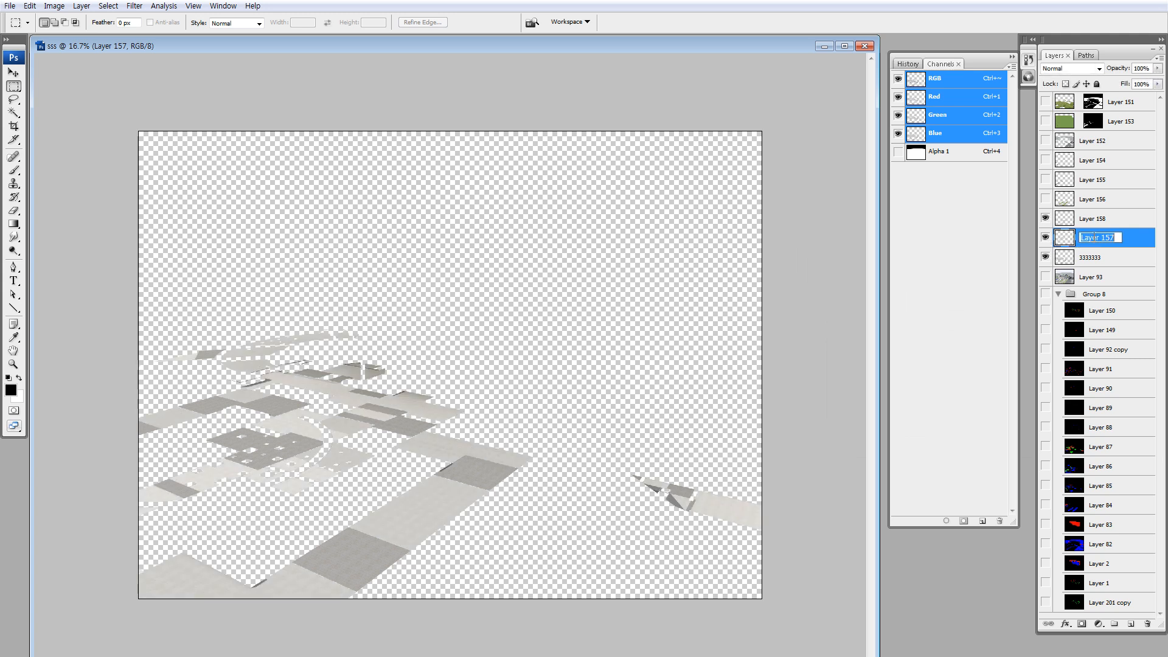
text(1111111)
drag(1069, 240, 1069, 217)
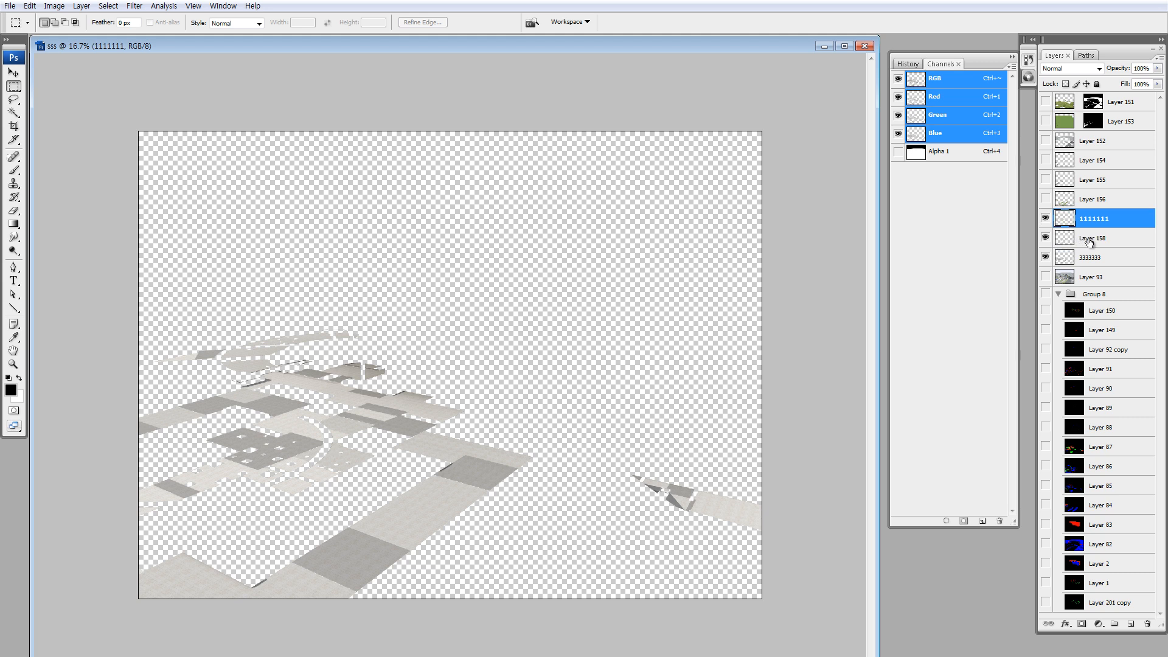
- Rename the light grey paving layer, Layer 158, as 22222 and make layer 3333333 active
double_click(1092, 240)
text(22222)
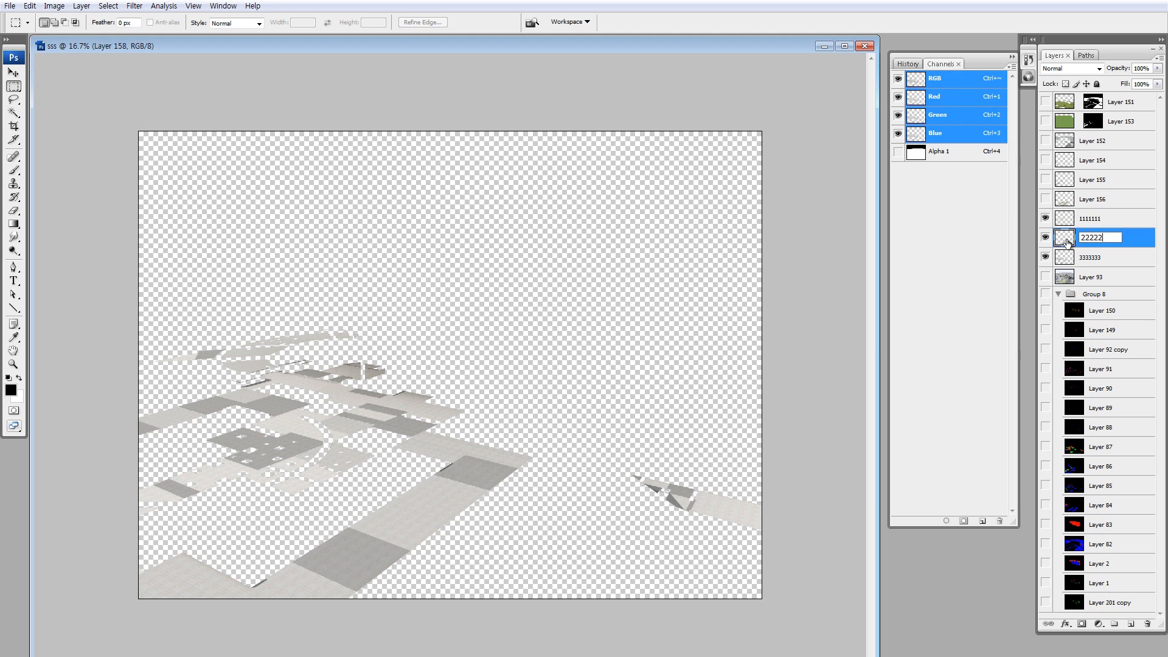
click(1066, 223)
click(1065, 252)
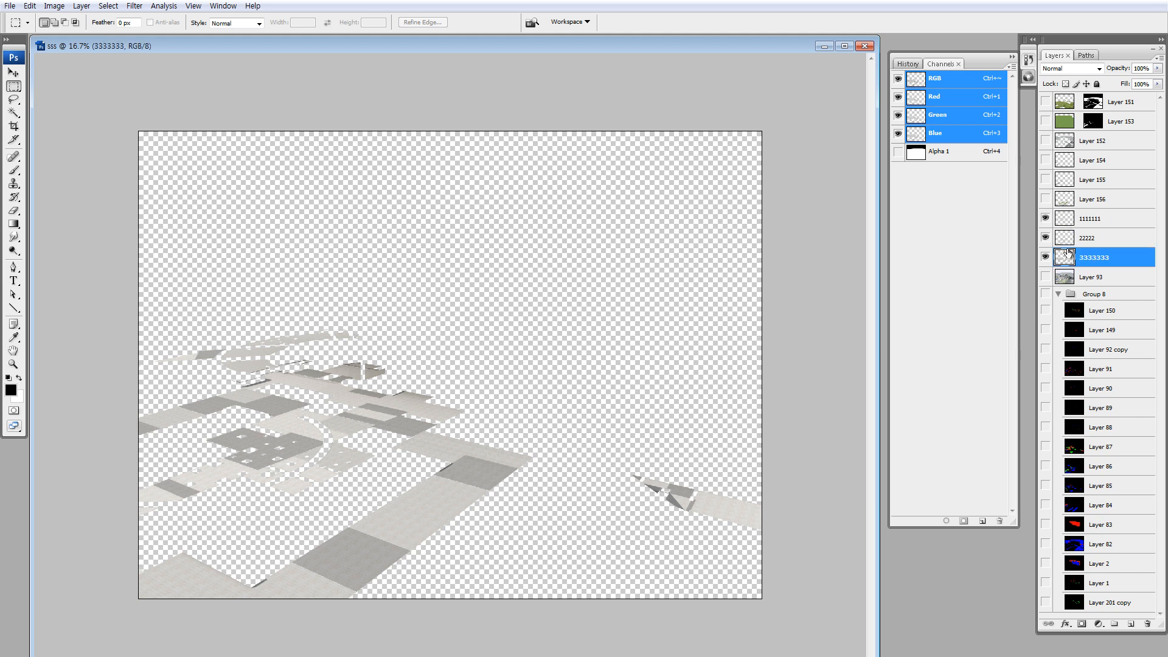
- Rename the cream paving layer, 1111111, as 1
click(1092, 221)
click(1065, 241)
click(1066, 224)
click(1090, 239)
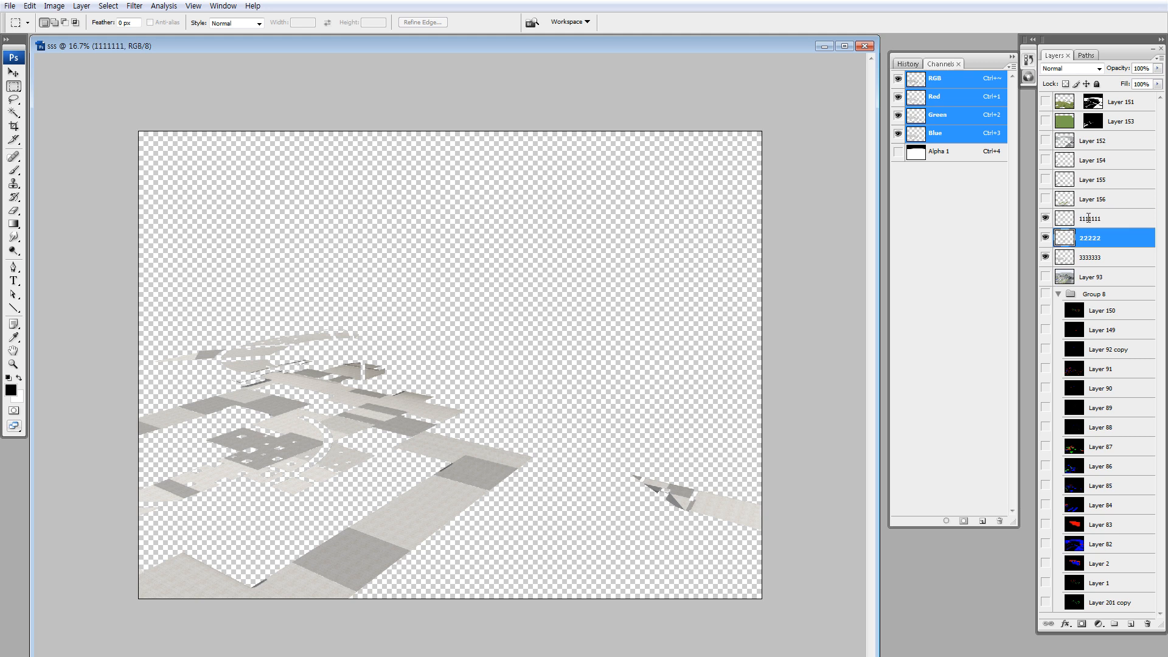
double_click(1091, 219)
text(1)
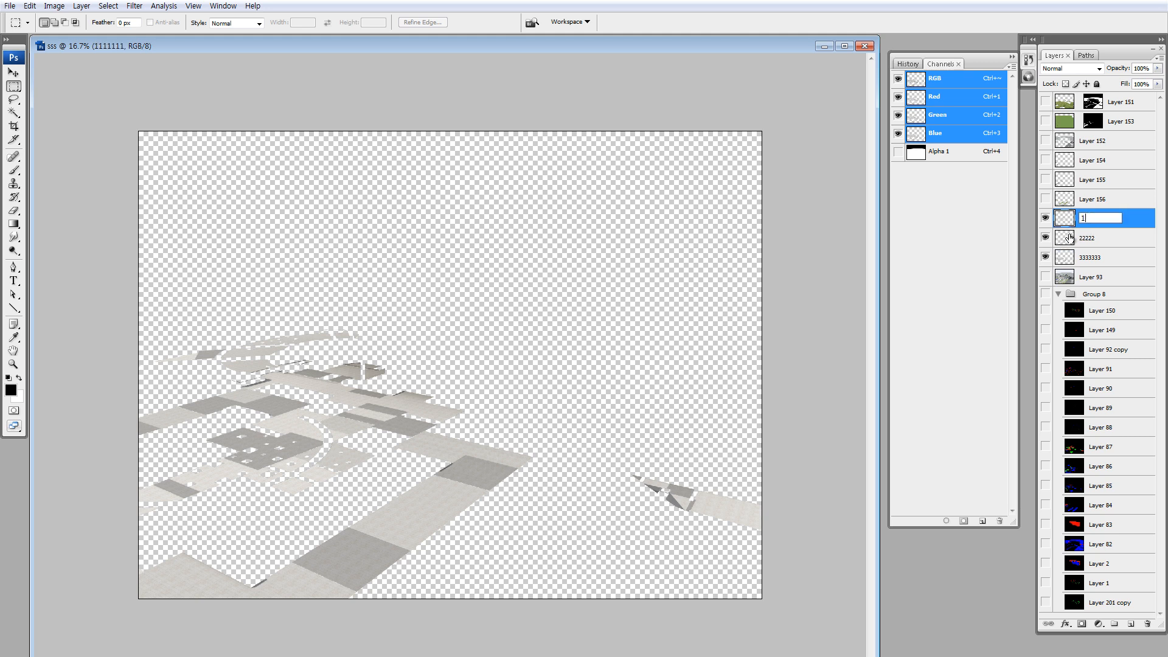
click(1089, 239)
click(1093, 223)
double_click(1088, 218)
key(Escape)
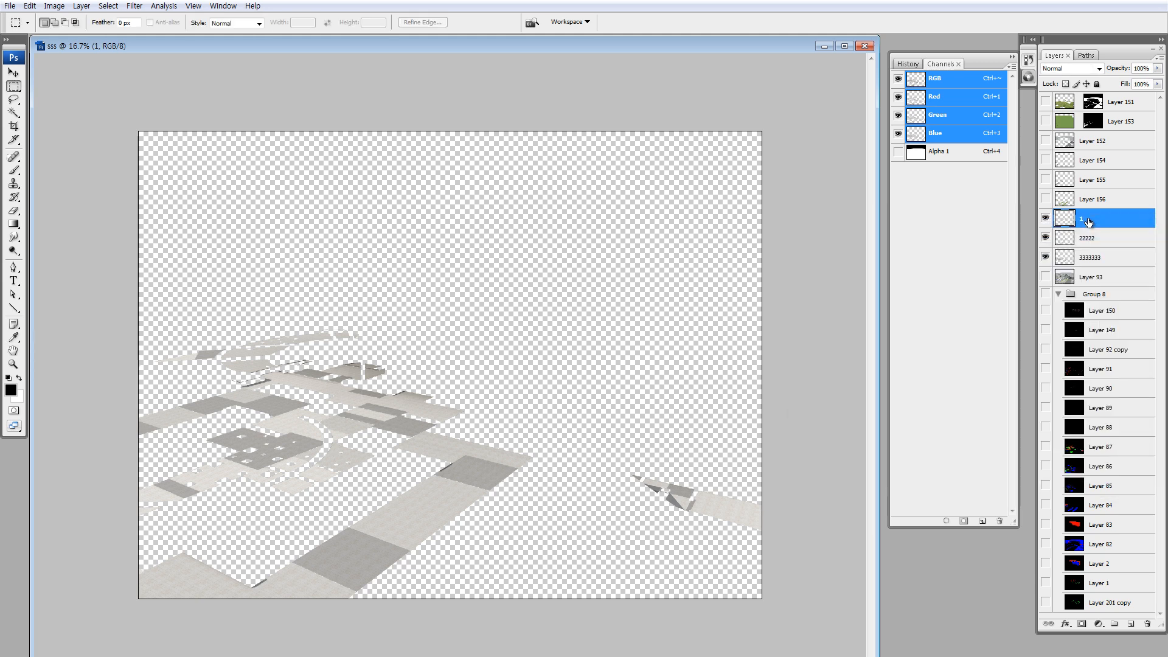
double_click(1088, 221)
key(Escape)
double_click(1082, 221)
key(Return)
- Rename the light grey paving layer, 22222, as 2
click(1088, 241)
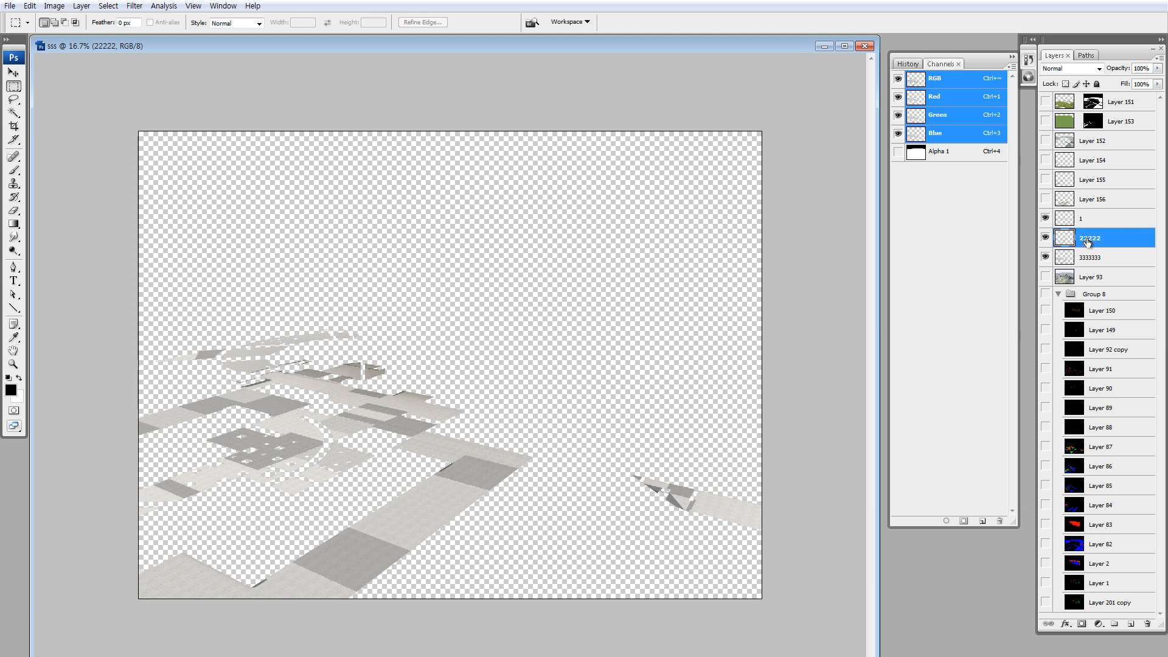
double_click(1088, 240)
text(2)
click(1101, 254)
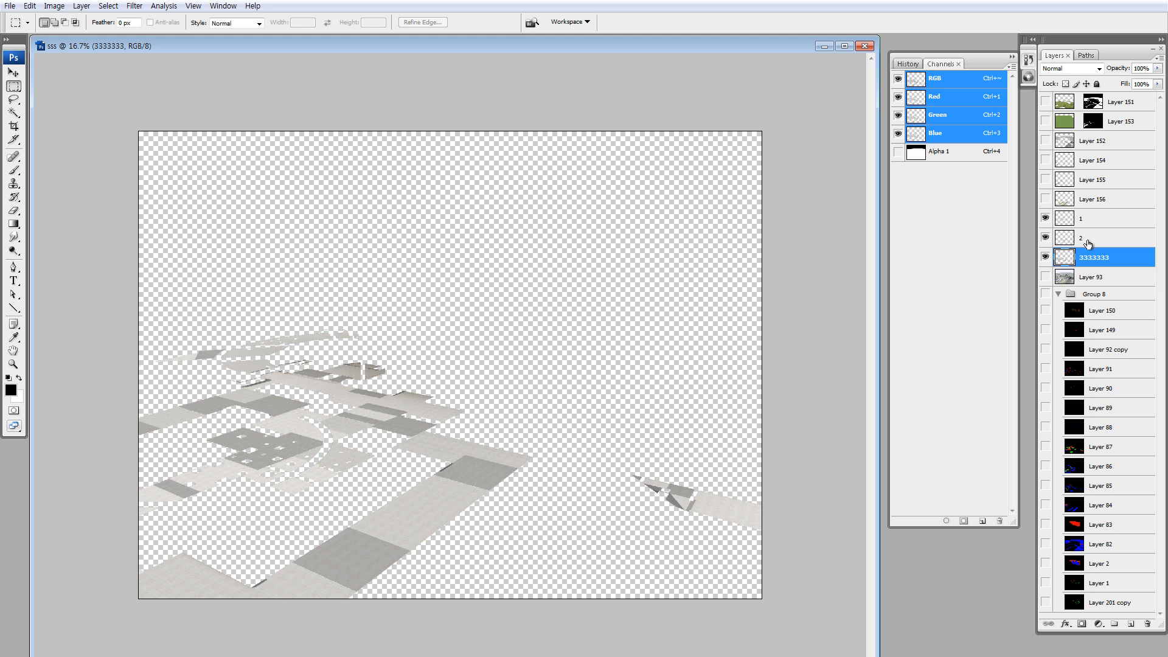
double_click(1092, 239)
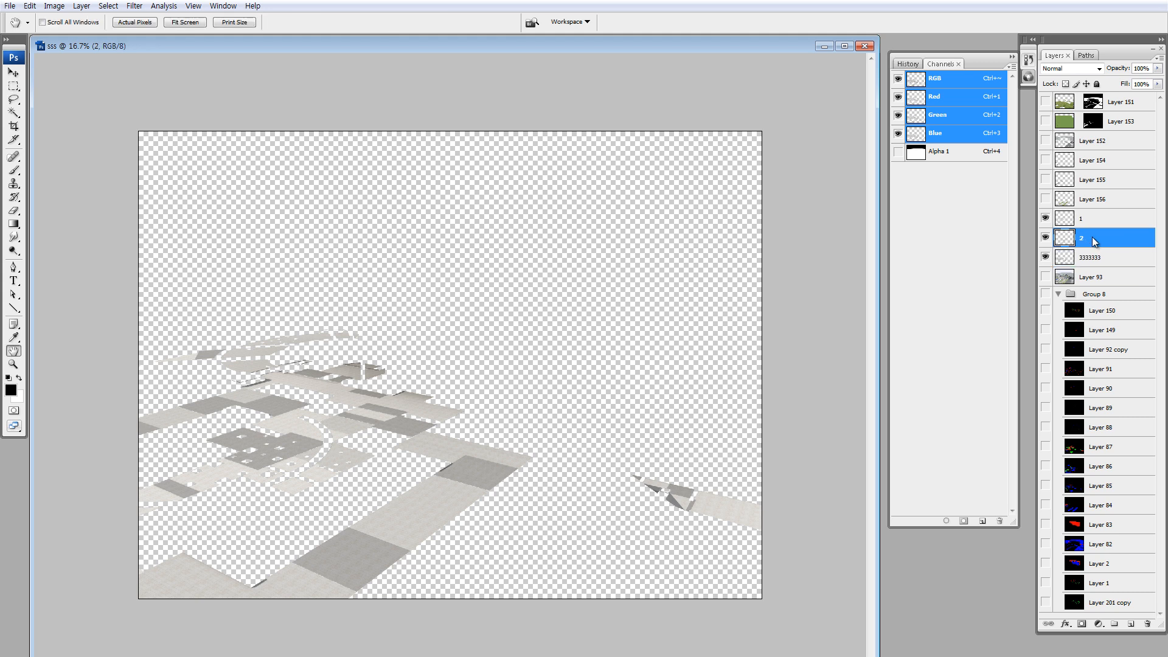
click(1109, 247)
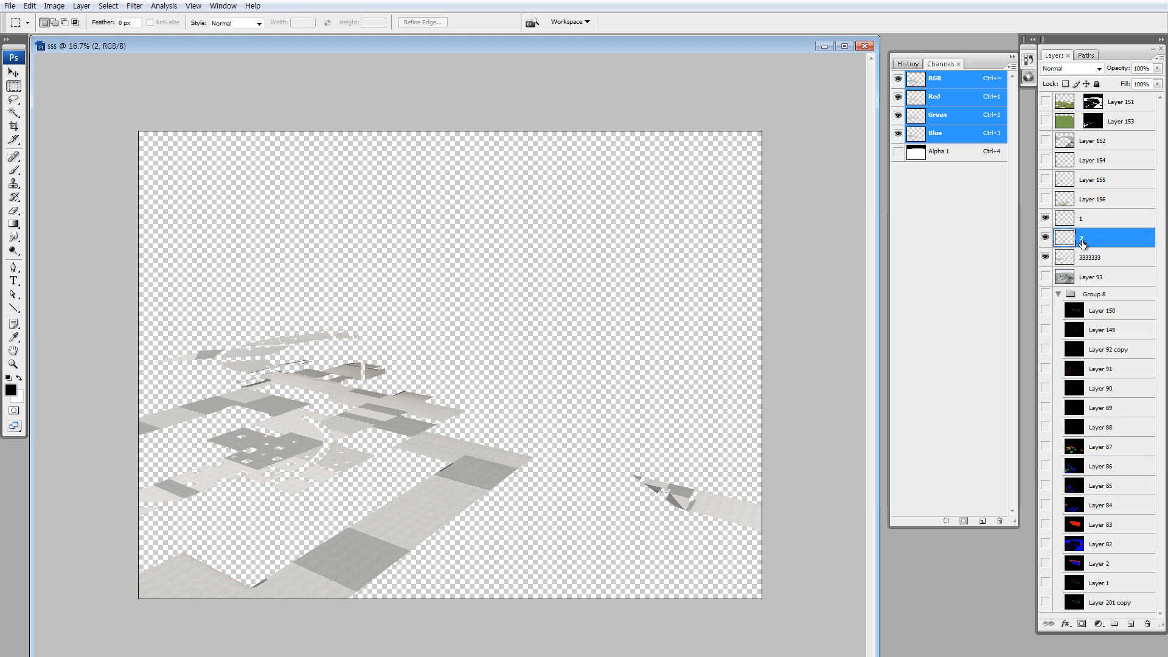
double_click(1085, 244)
text(2222222222222)
click(1082, 220)
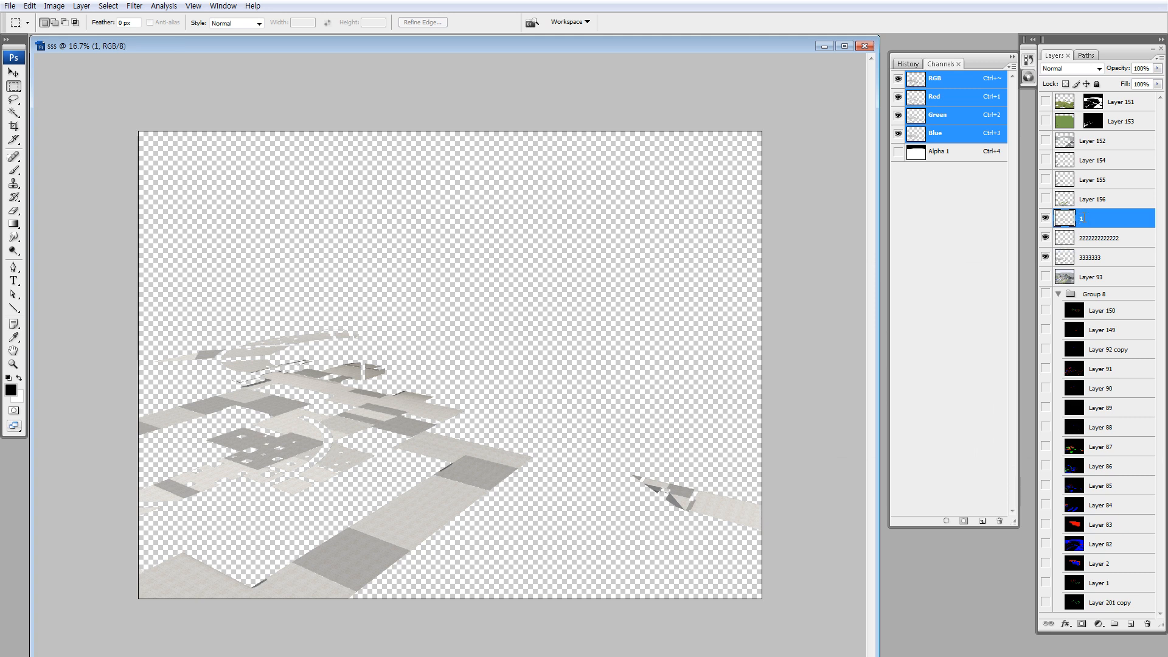
double_click(1082, 218)
text(111111111111)
click(1096, 259)
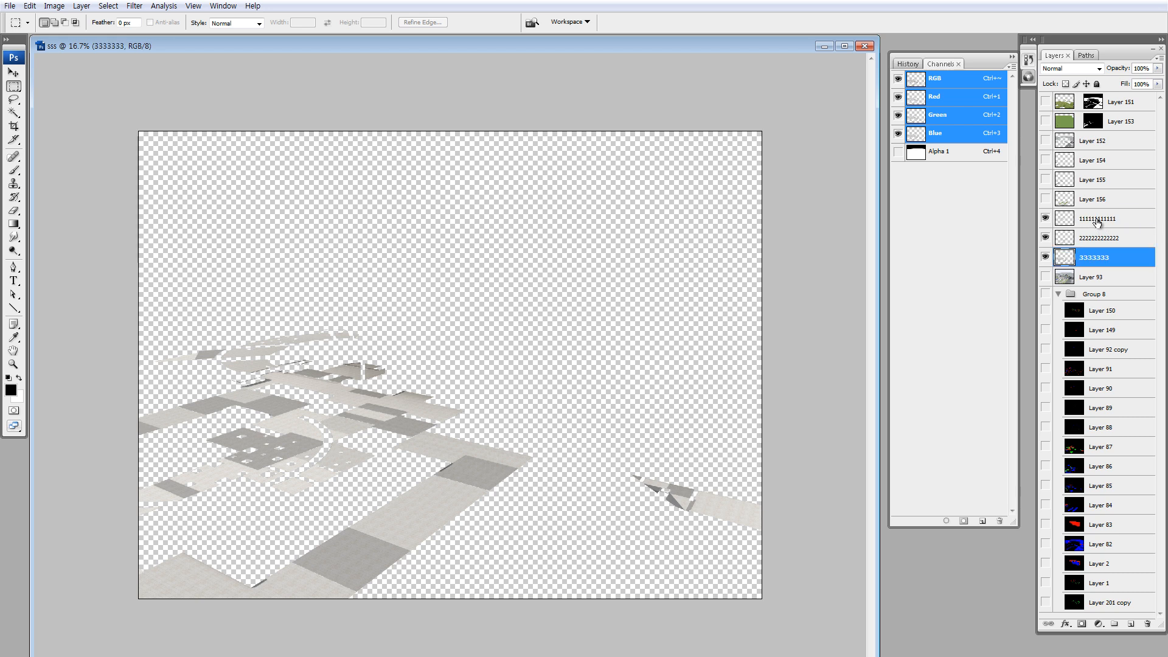
double_click(1096, 220)
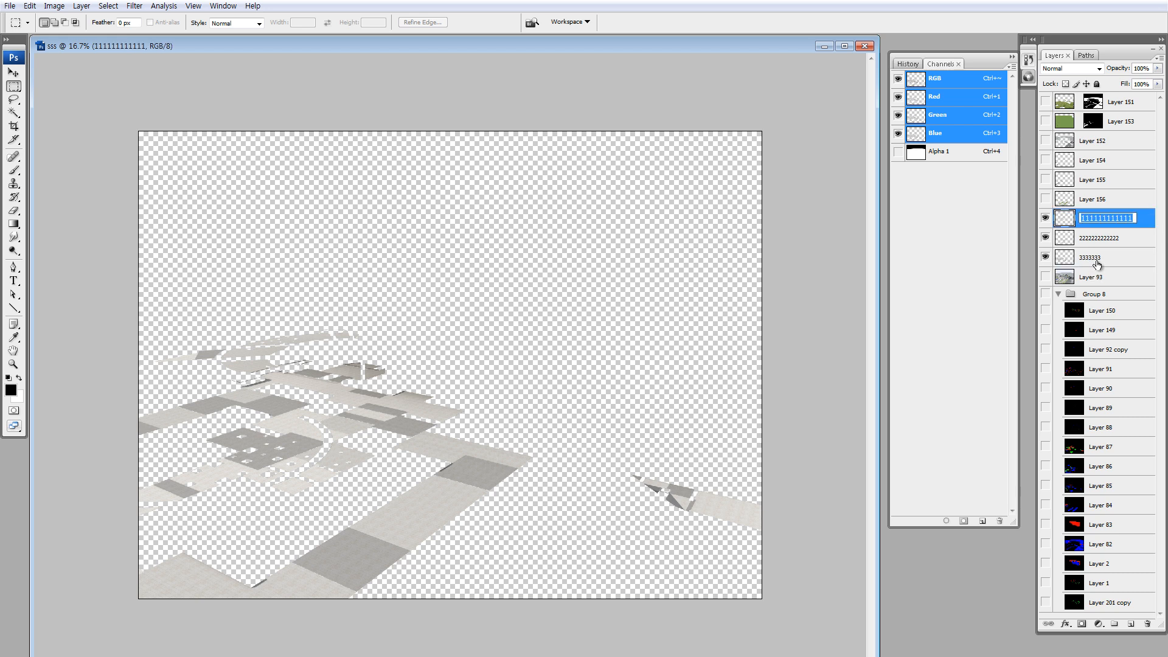
click(1115, 239)
click(1078, 220)
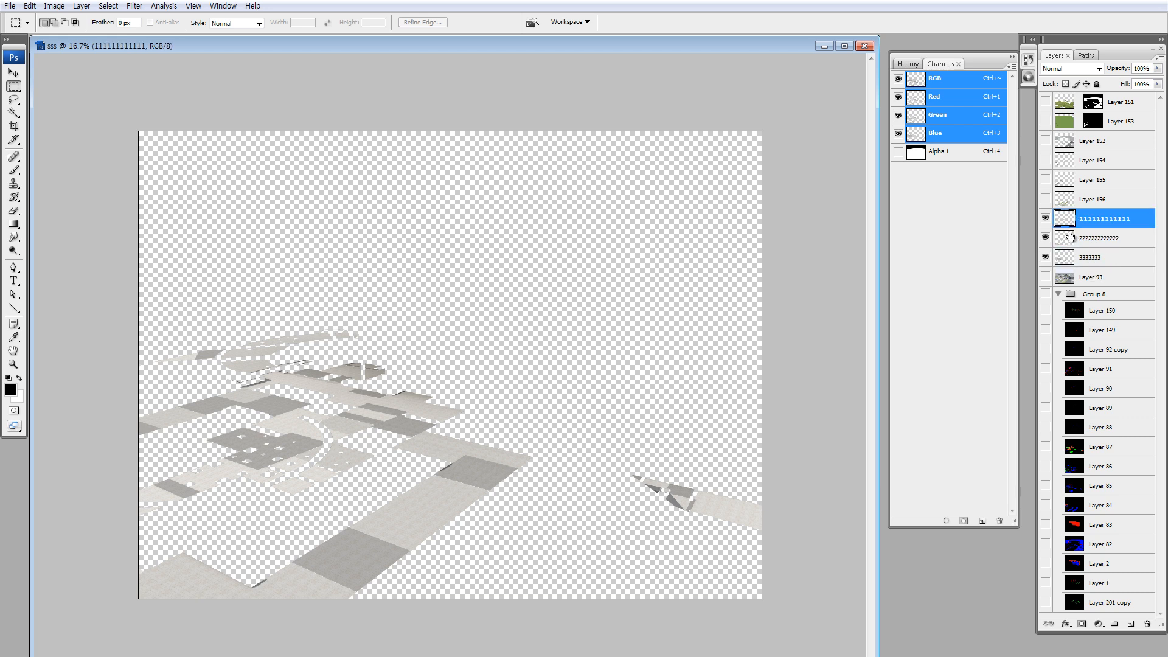
- Make the dark grey paving layer 3333333 active and show all the other layers again
click(1062, 262)
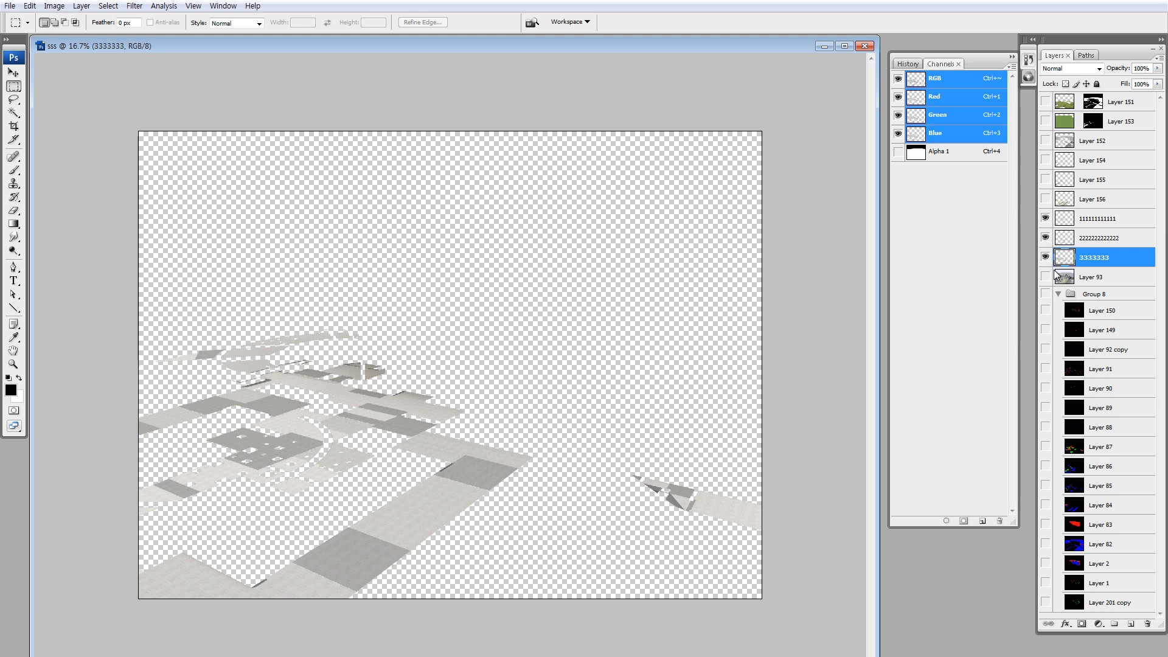
right_click(1046, 257)
click(1068, 272)
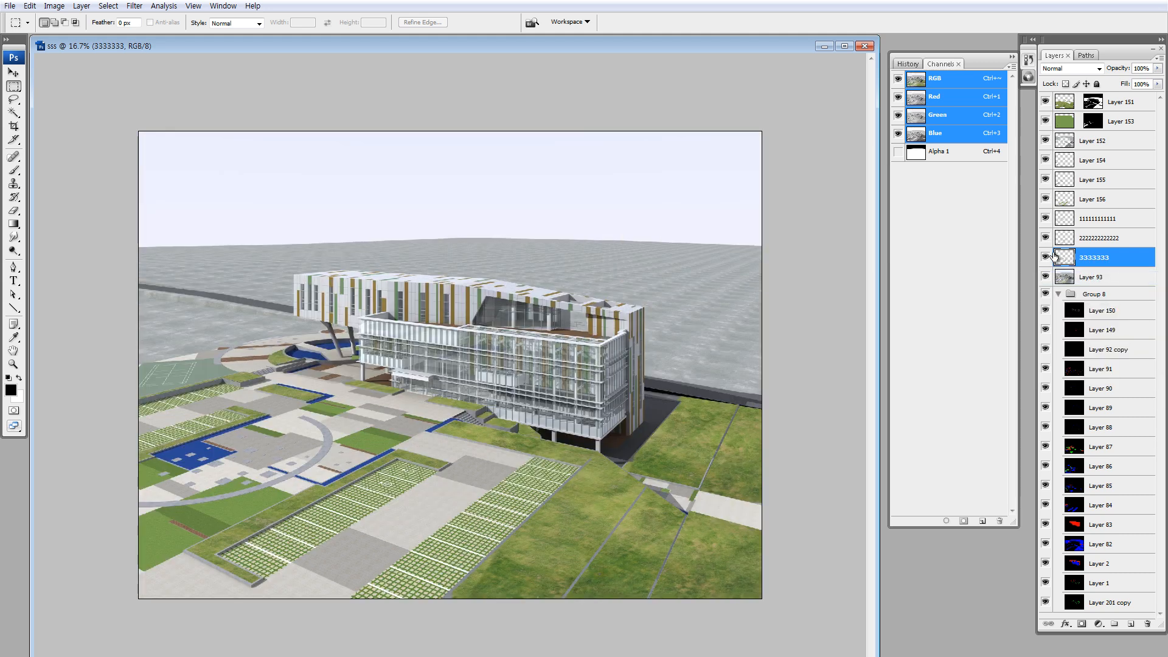
- Brighten the dark grey paving on layer 3333333 with Brightness/Contrast, leaving the contrast at 0
drag(291, 403, 386, 499)
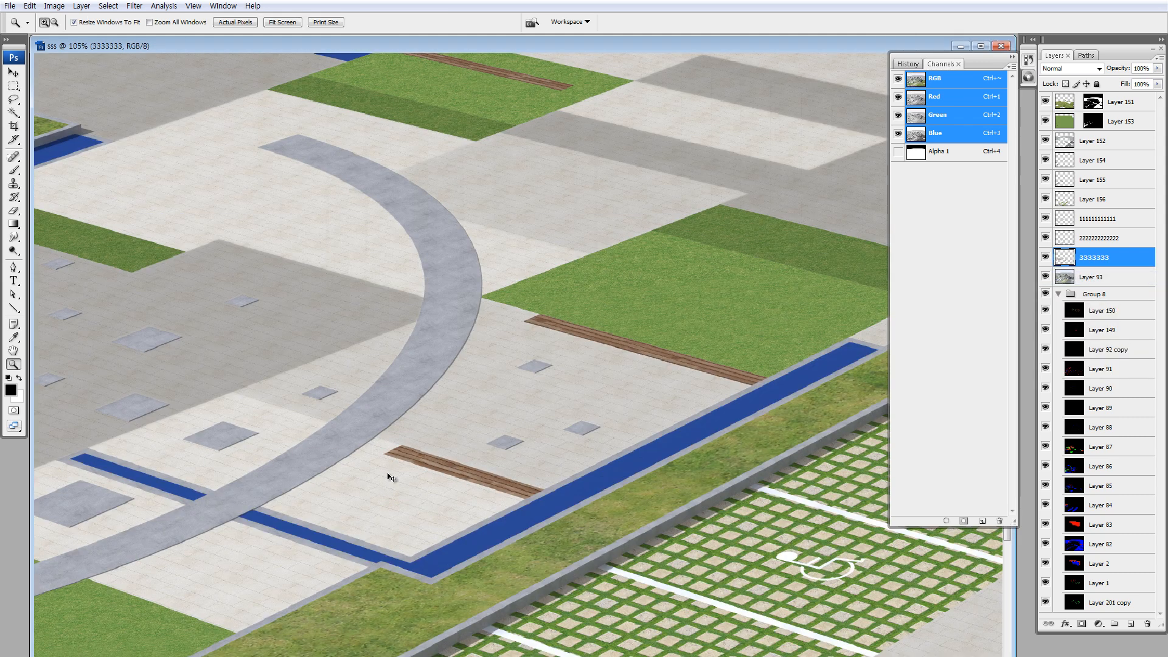
key(alt+i)
key(a)
key(c)
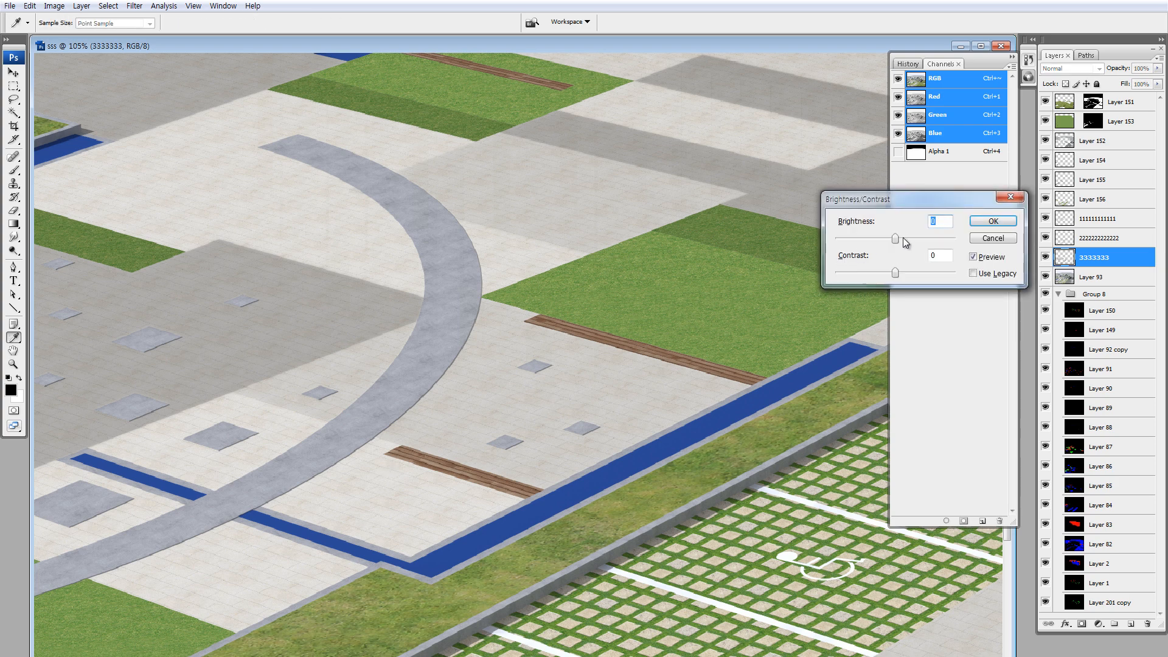
click(904, 238)
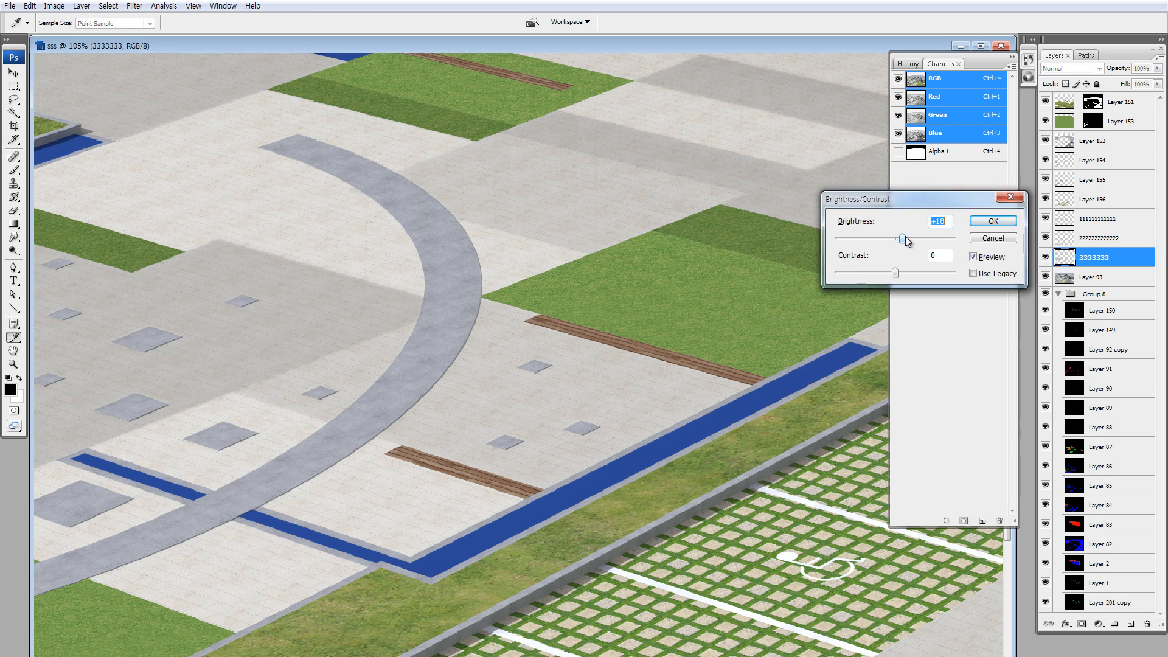
click(981, 221)
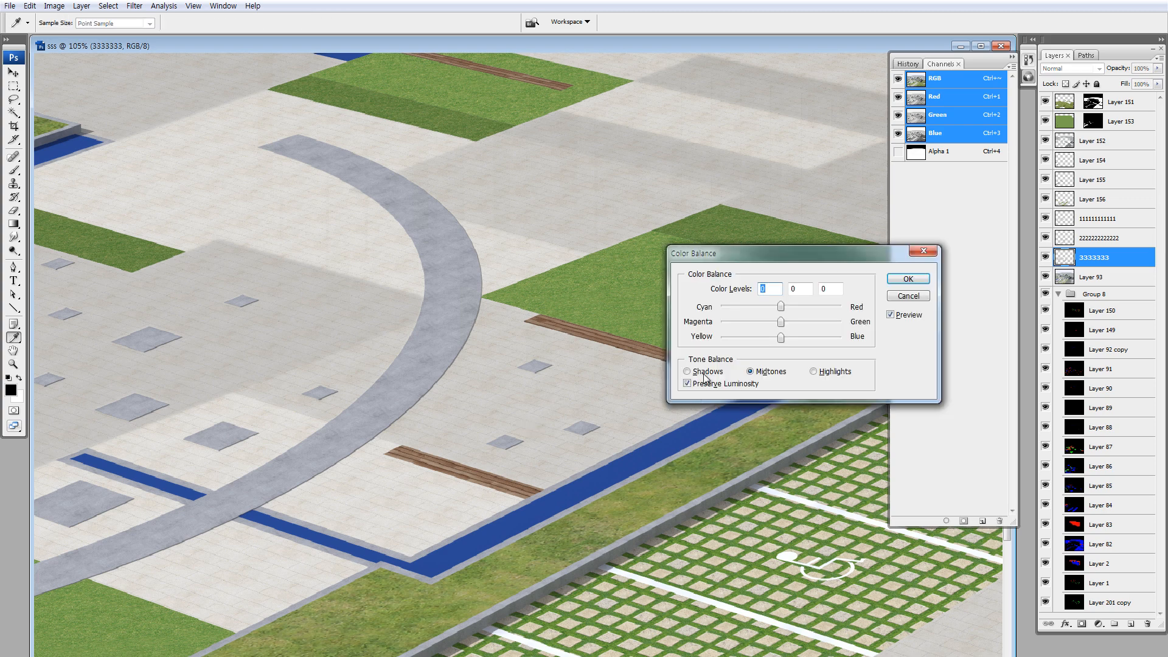
- Warm the midtones of layer 3333333 with Color Balance, shifting them toward red and slightly toward yellow
drag(780, 340, 778, 342)
click(790, 305)
click(901, 284)
key(ctrl+0)
key(ctrl+minus)
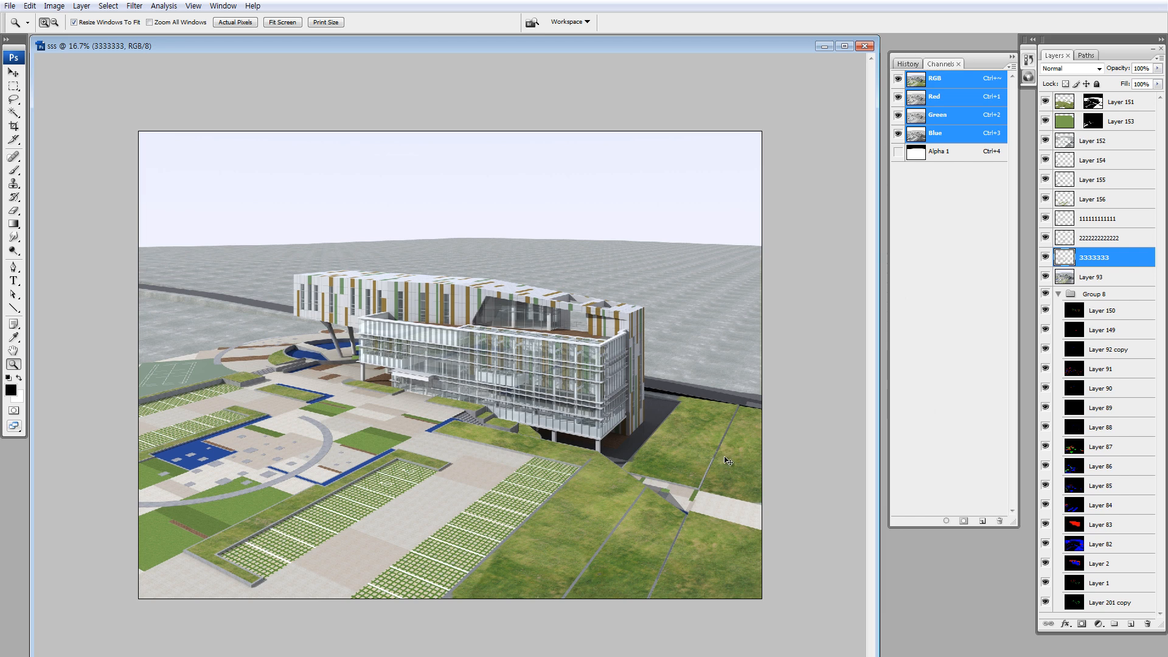
key(v)
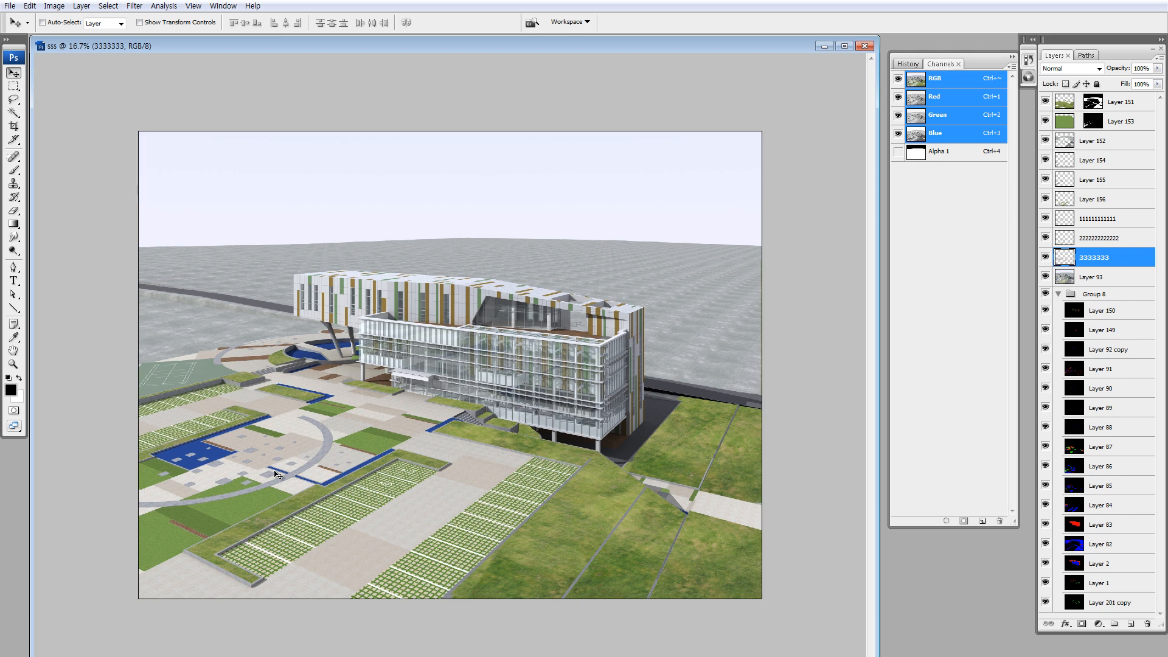
ctrl+click(540, 377)
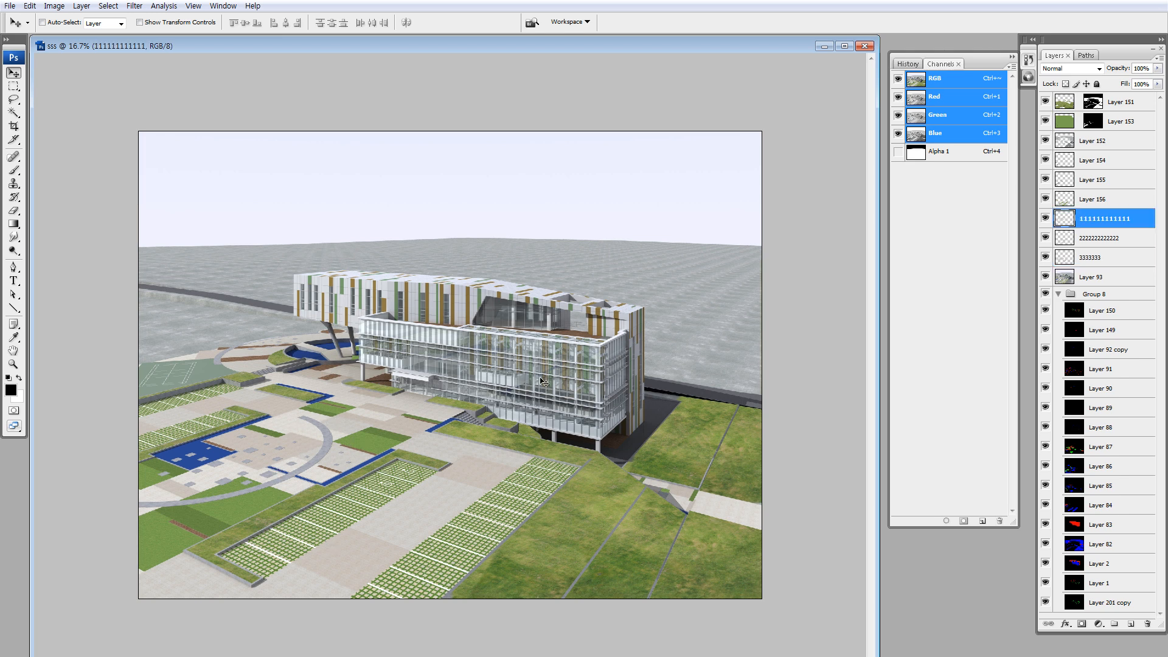
alt+click(1046, 218)
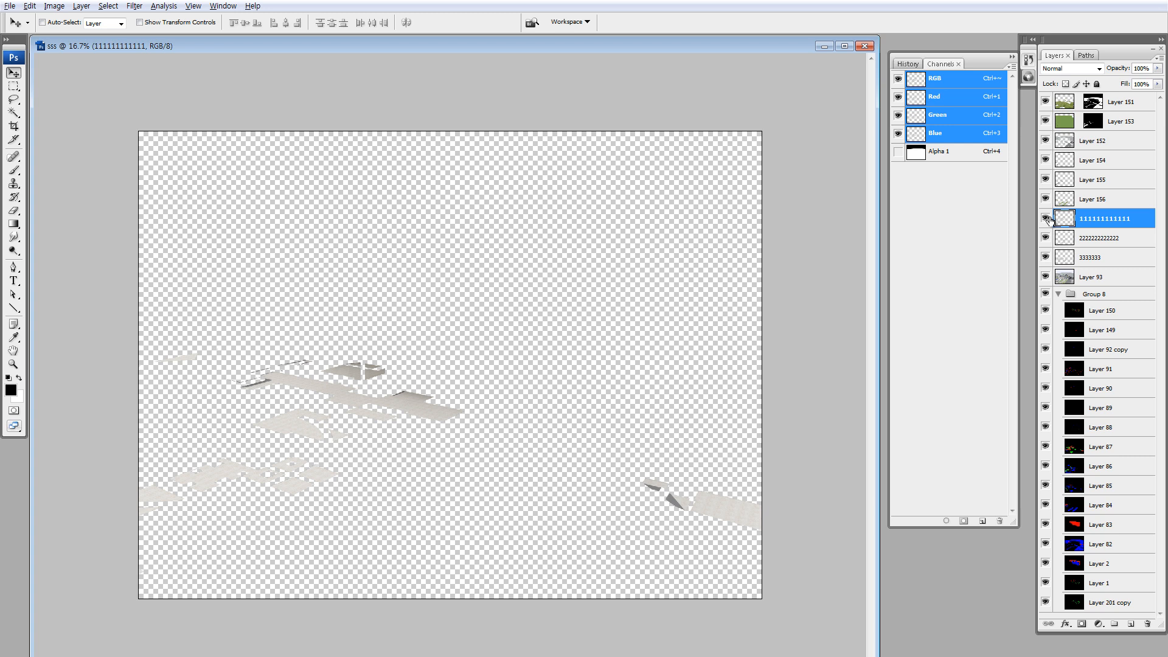
alt+click(1046, 218)
key(alt+i)
key(a)
key(c)
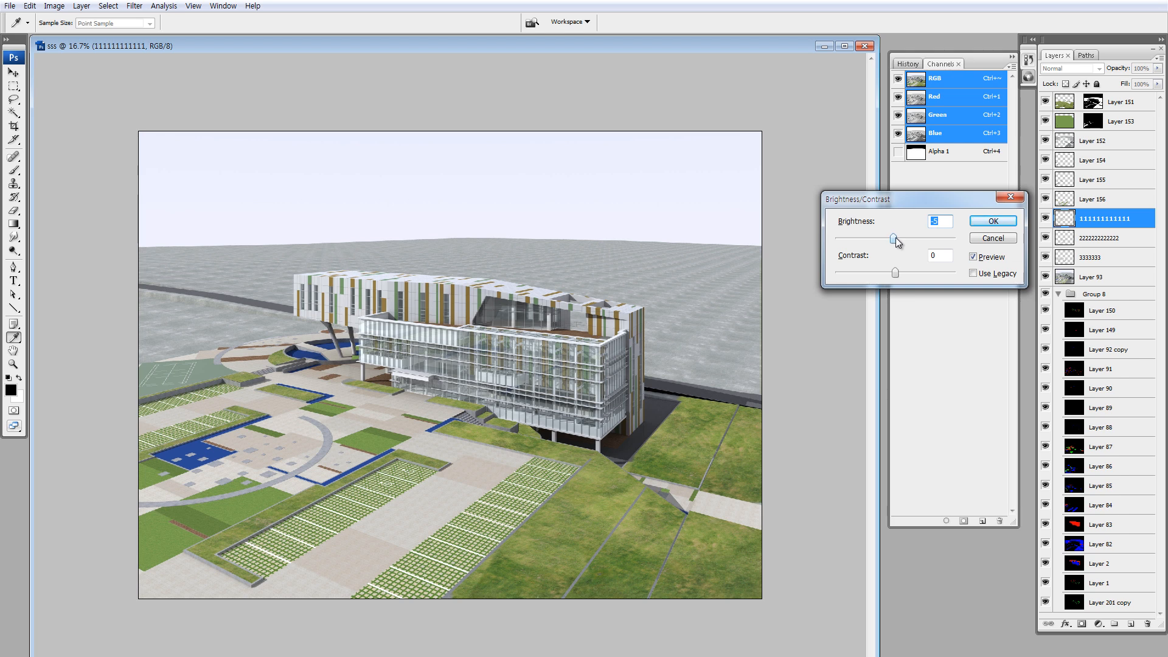
click(983, 223)
key(v)
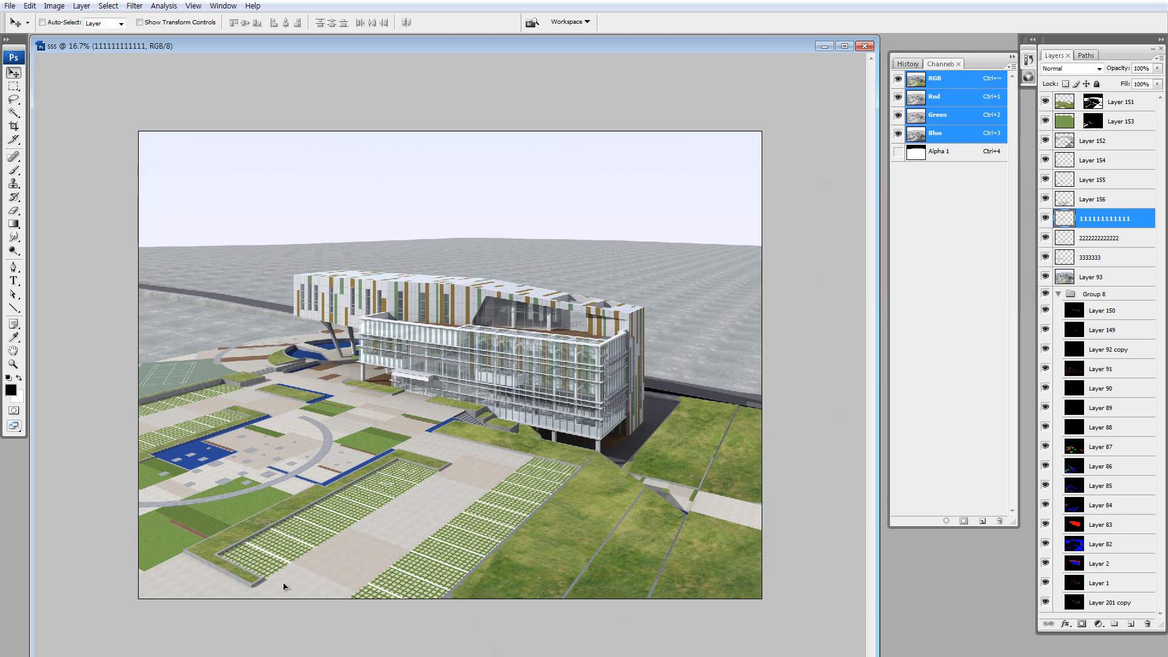
key(alt+bracketleft)
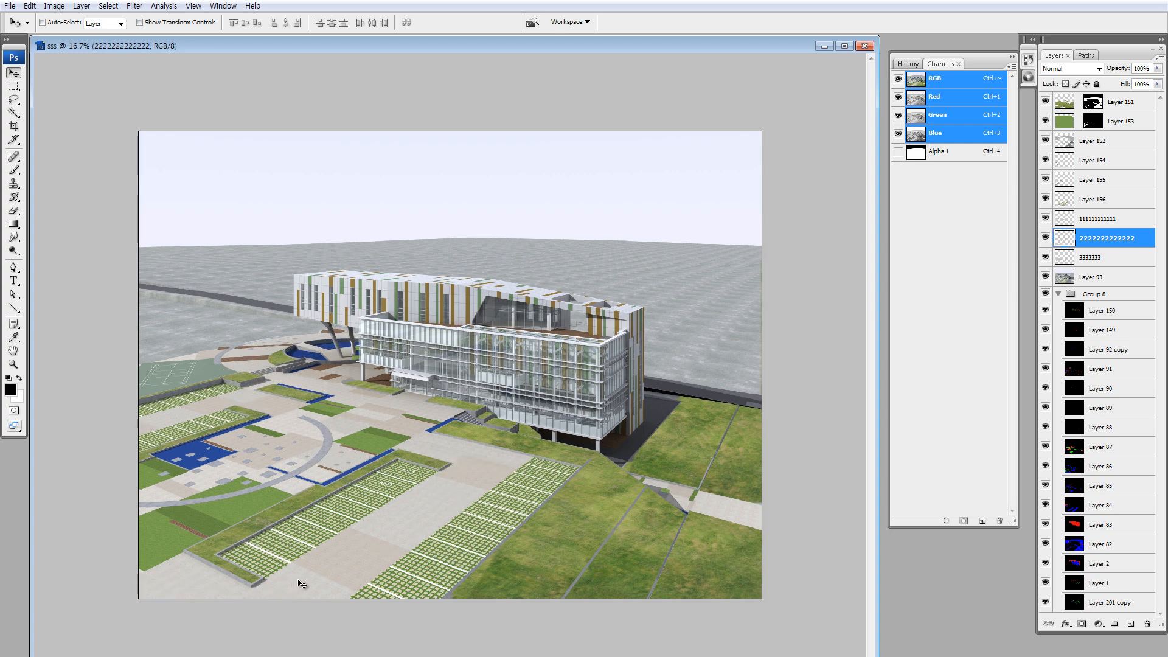
drag(298, 580, 300, 590)
key(ctrl+z)
alt+click(1046, 239)
alt+click(1046, 240)
- Create a soft vertical selection with a Quick Mask gradient from the image's lower edge up to the plaza
key(q)
key(g)
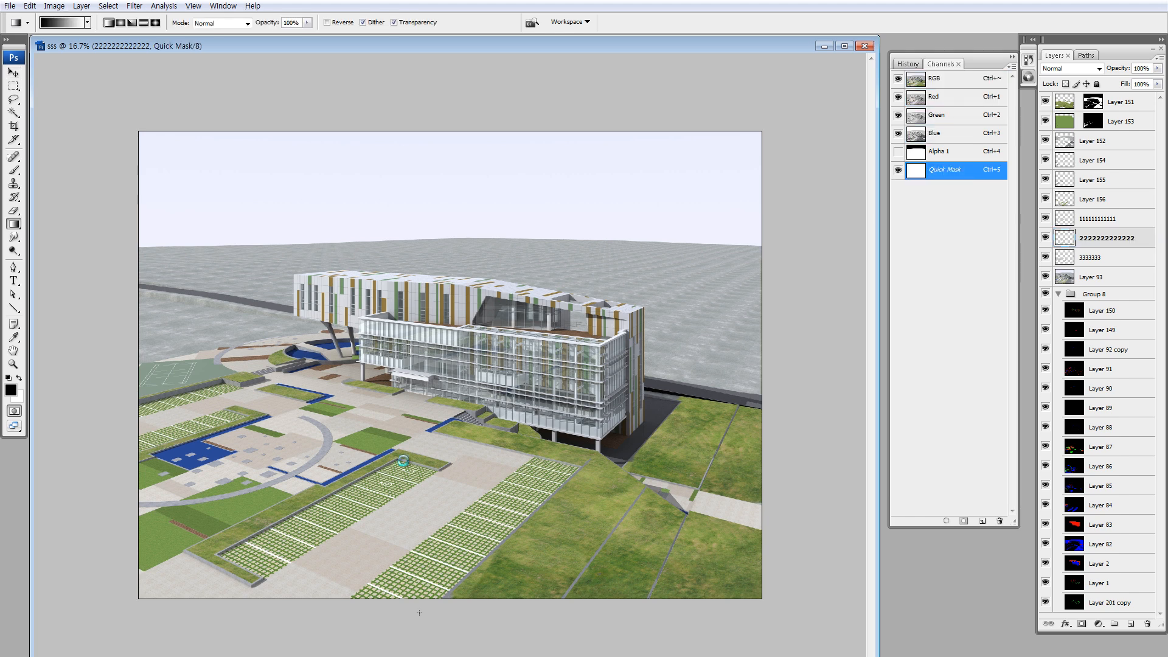
drag(421, 594, 408, 435)
key(q)
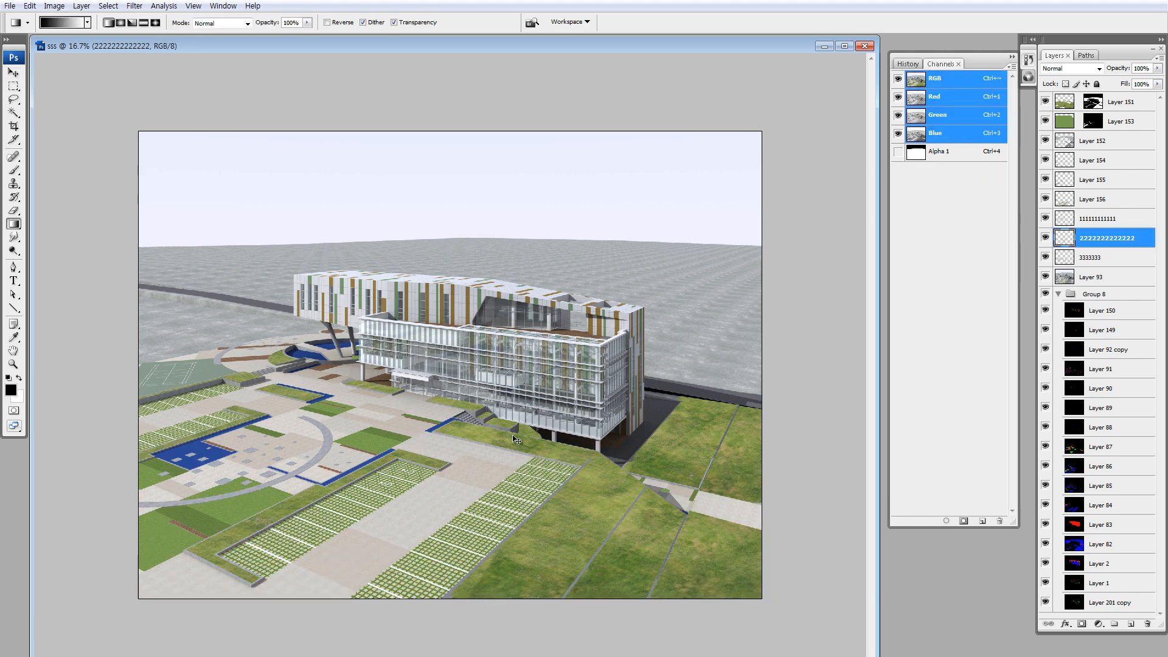
key(ctrl+u)
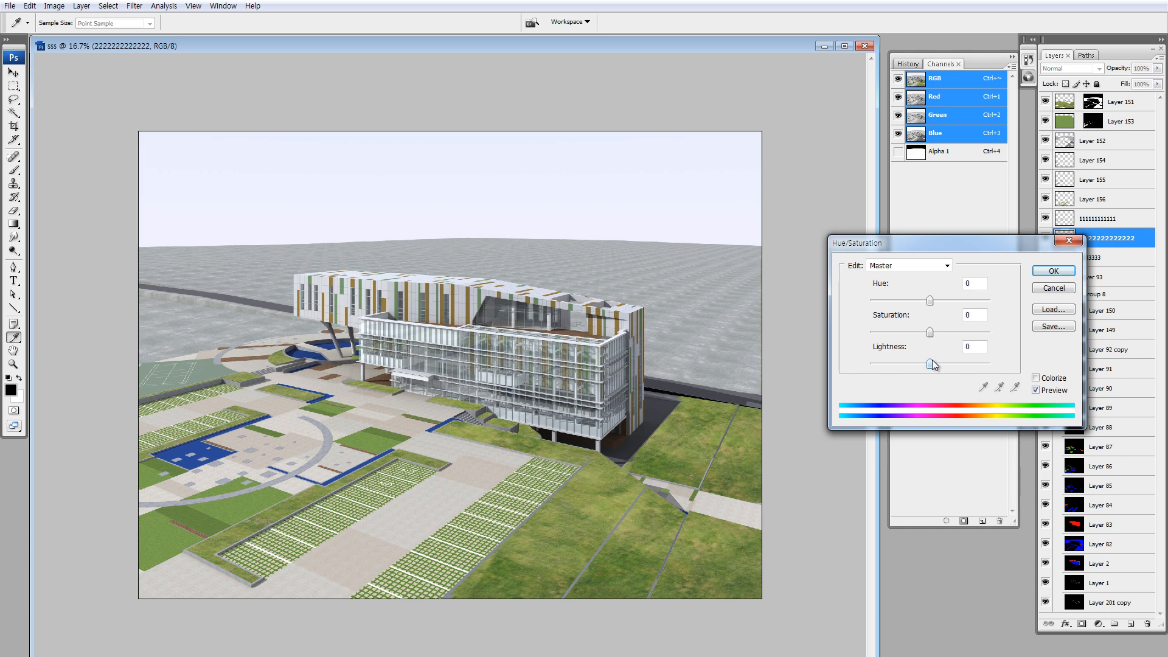
drag(931, 364, 947, 365)
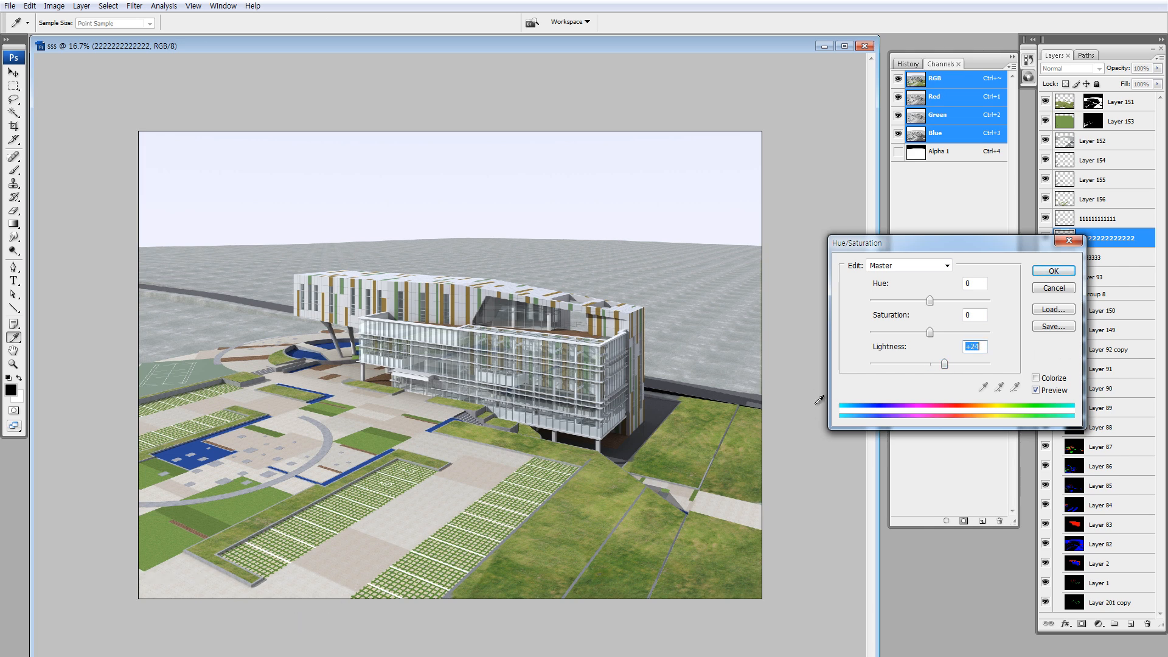
click(1047, 269)
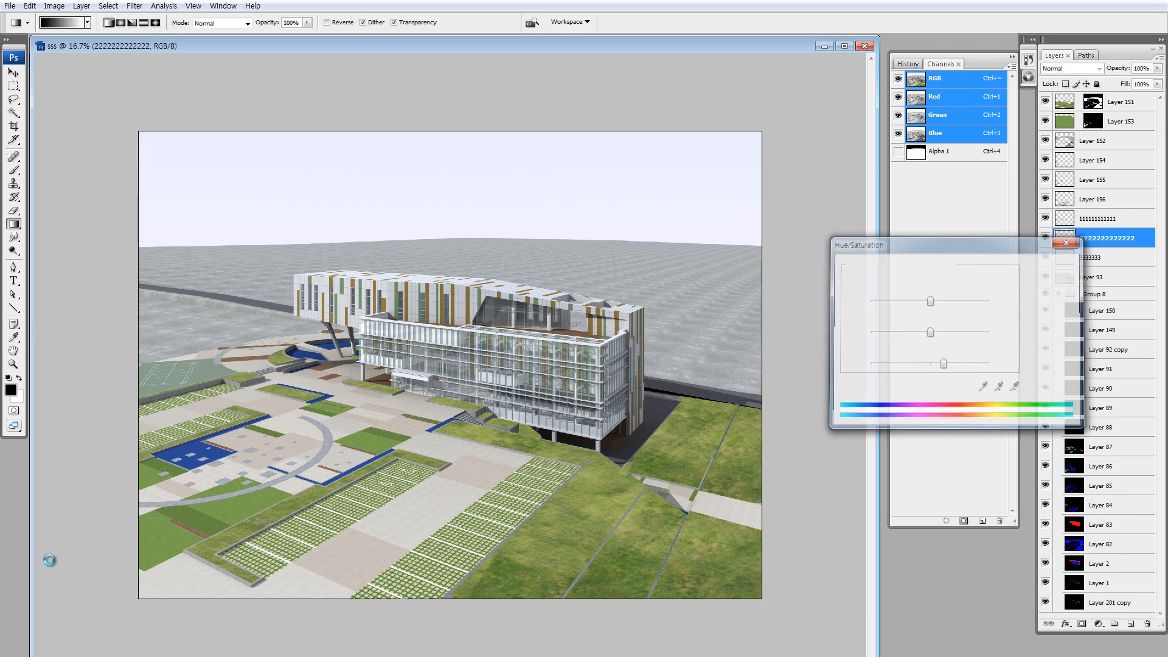
- Outline the foreground paving freehand with the Lasso and clear the selection
key(l)
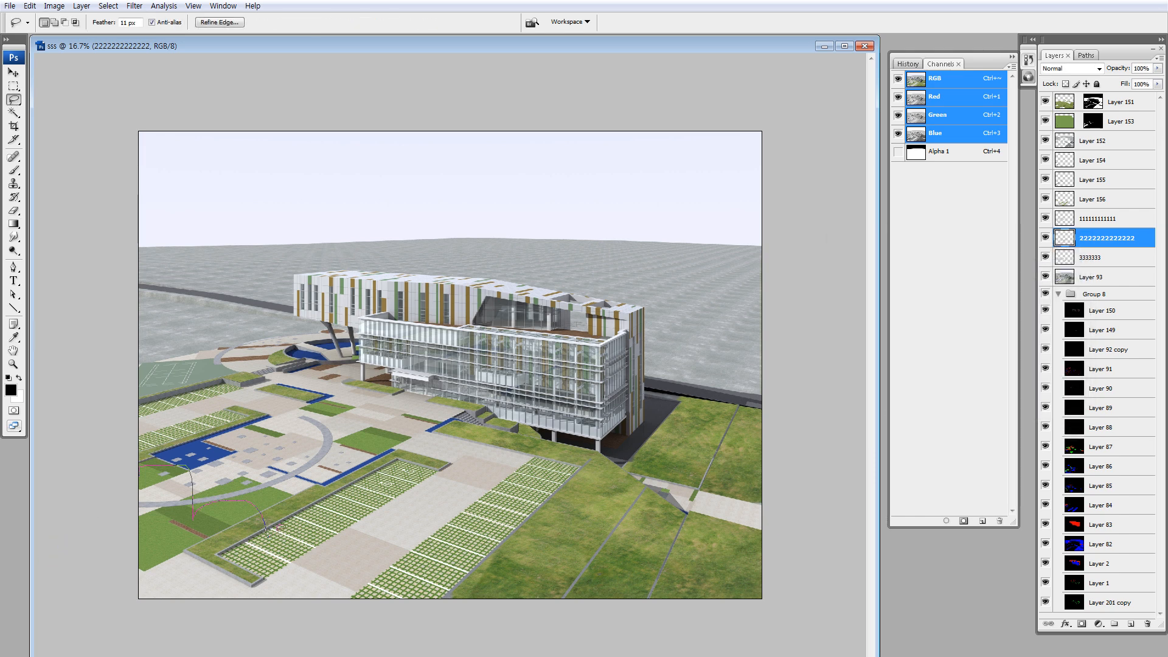
mouse_move(278, 529)
mouse_down()
mouse_move(142, 602)
mouse_move(113, 590)
mouse_up()
key(ctrl+d)
mouse_move(287, 567)
mouse_down()
mouse_move(402, 524)
mouse_move(291, 533)
mouse_move(283, 572)
mouse_up()
key(ctrl+minus)
key(ctrl+d)
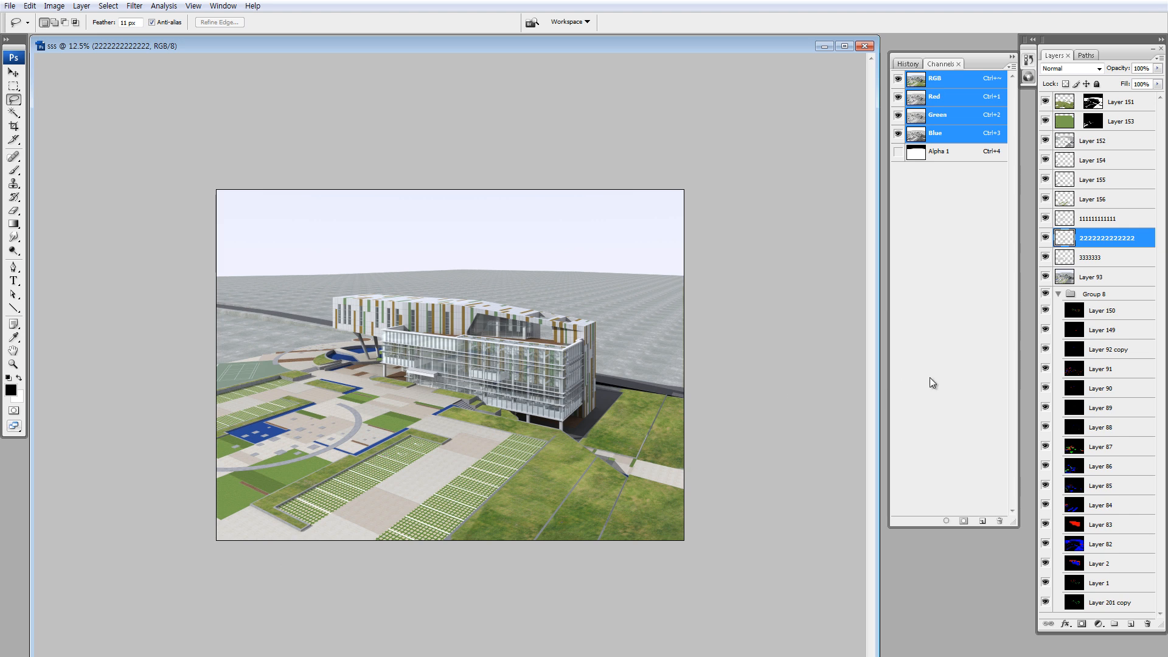
- Compare the base rendering, Layer 93, on its own with the full set of retouched layers
click(1066, 294)
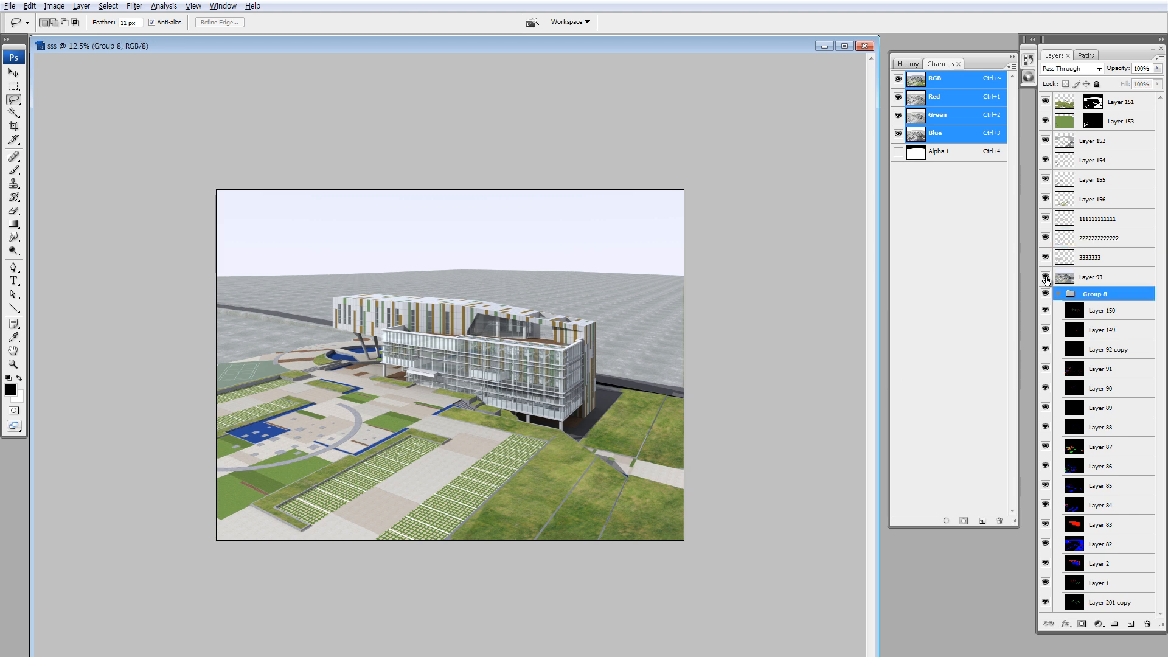
alt+click(1046, 278)
alt+click(1046, 277)
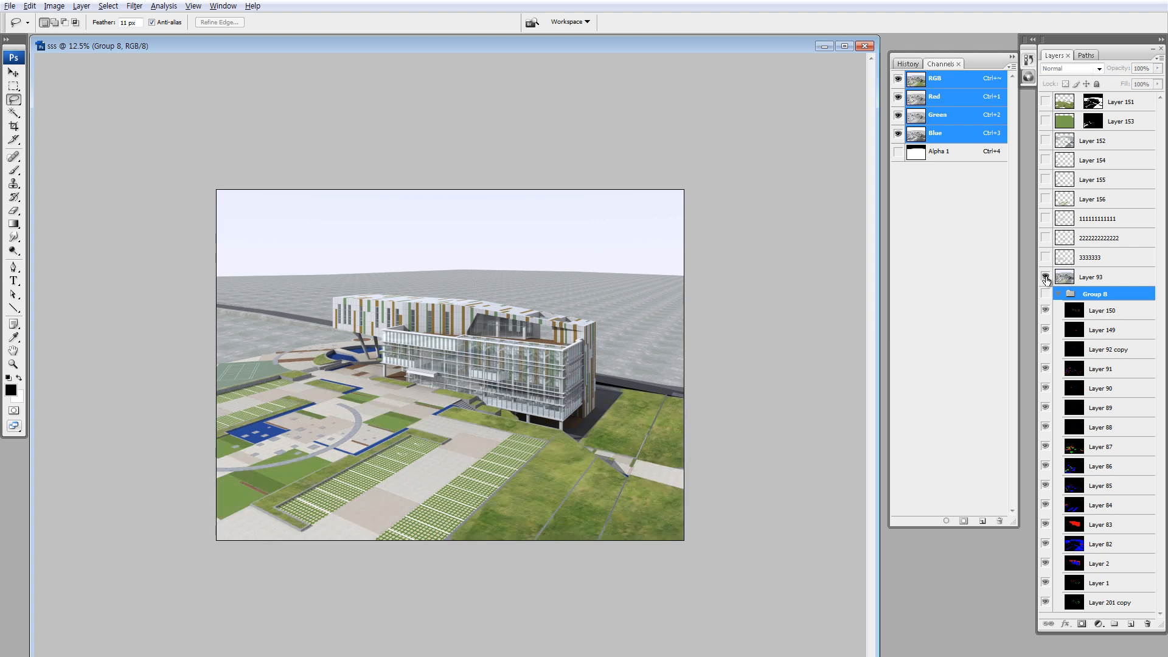
alt+click(1046, 278)
alt+click(1046, 278)
- Brighten the flat lawns on Layer 153 with Brightness/Contrast at brightness +21
key(z)
drag(251, 353, 400, 490)
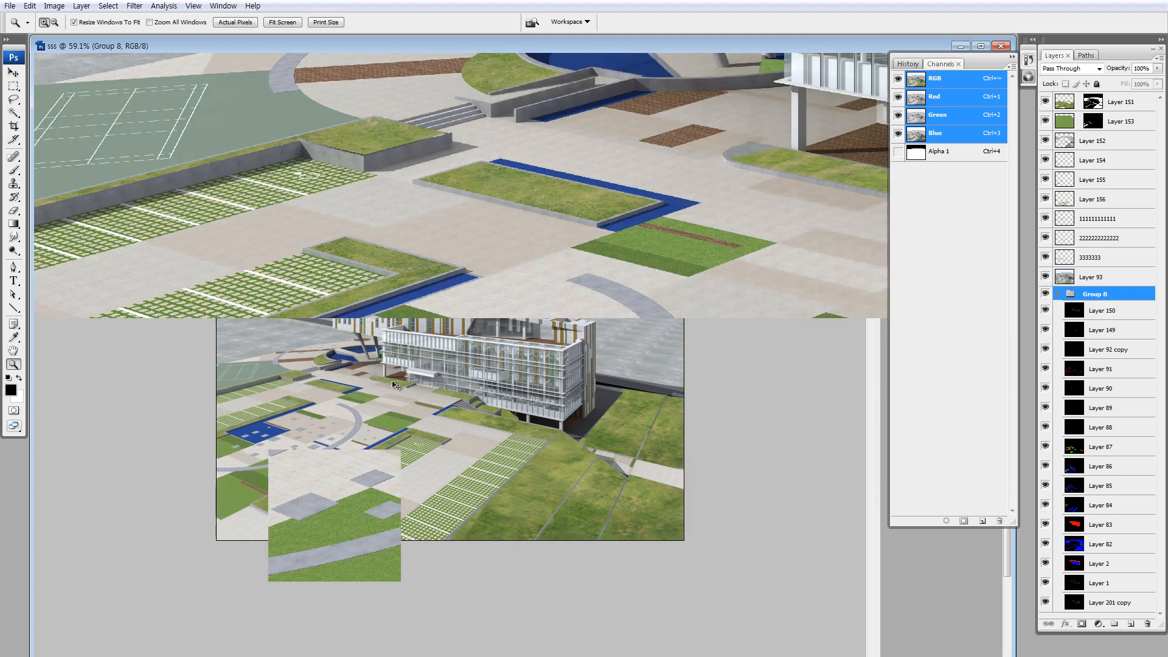
key(v)
ctrl+click(659, 262)
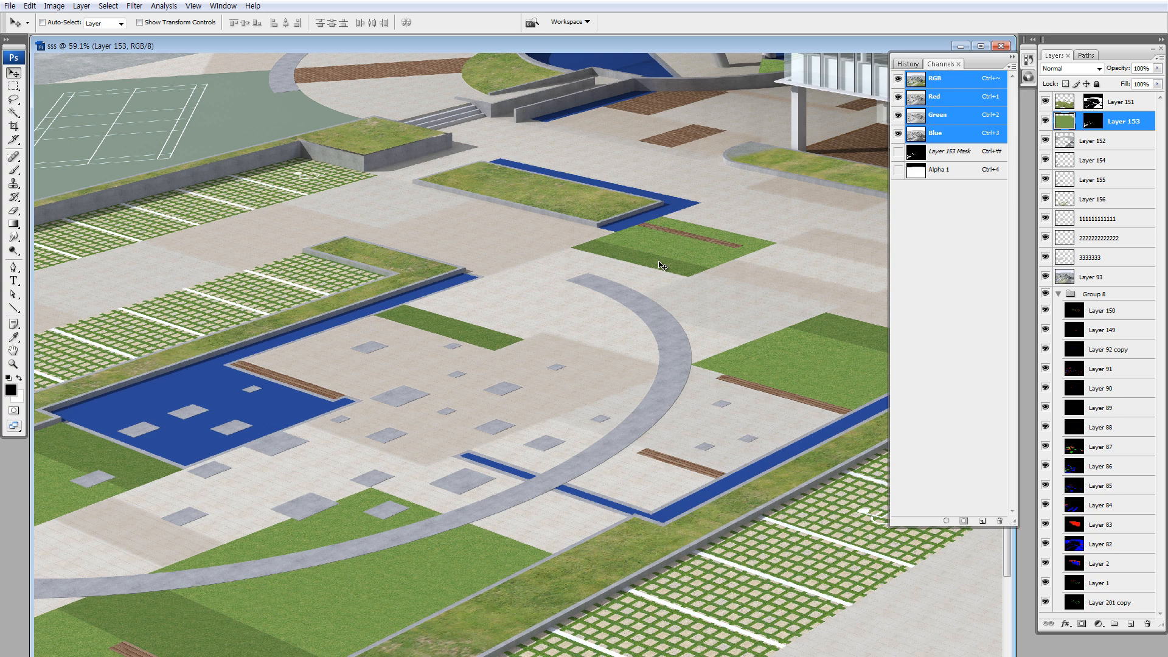
key(alt+i)
key(a)
key(c)
drag(900, 239, 909, 239)
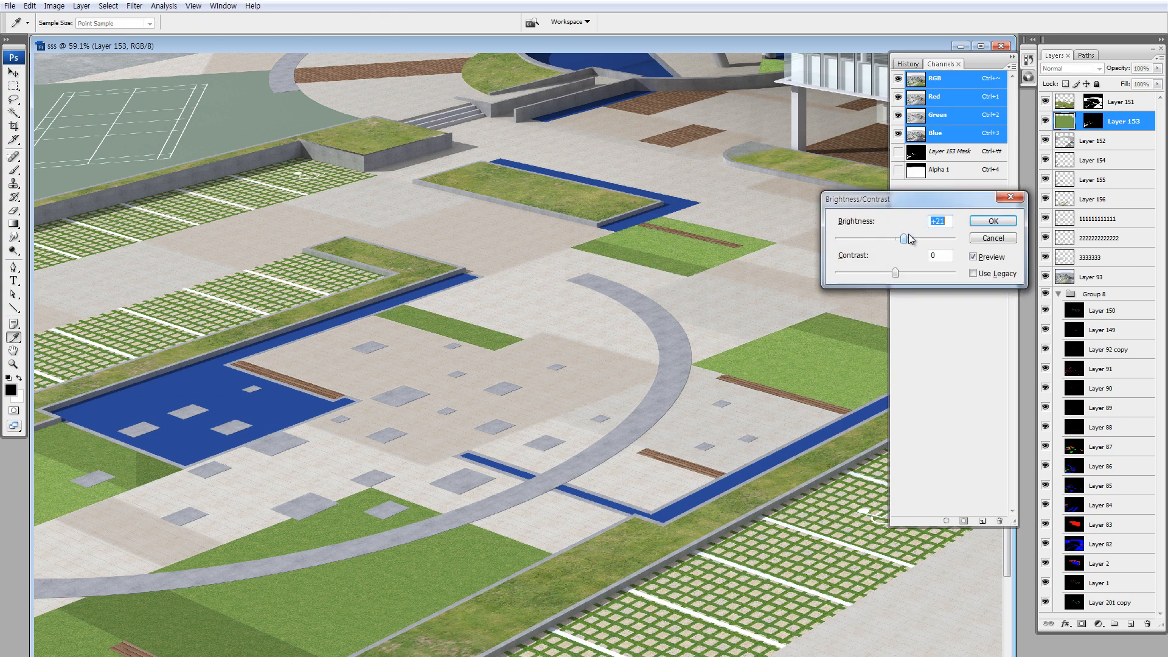
click(993, 221)
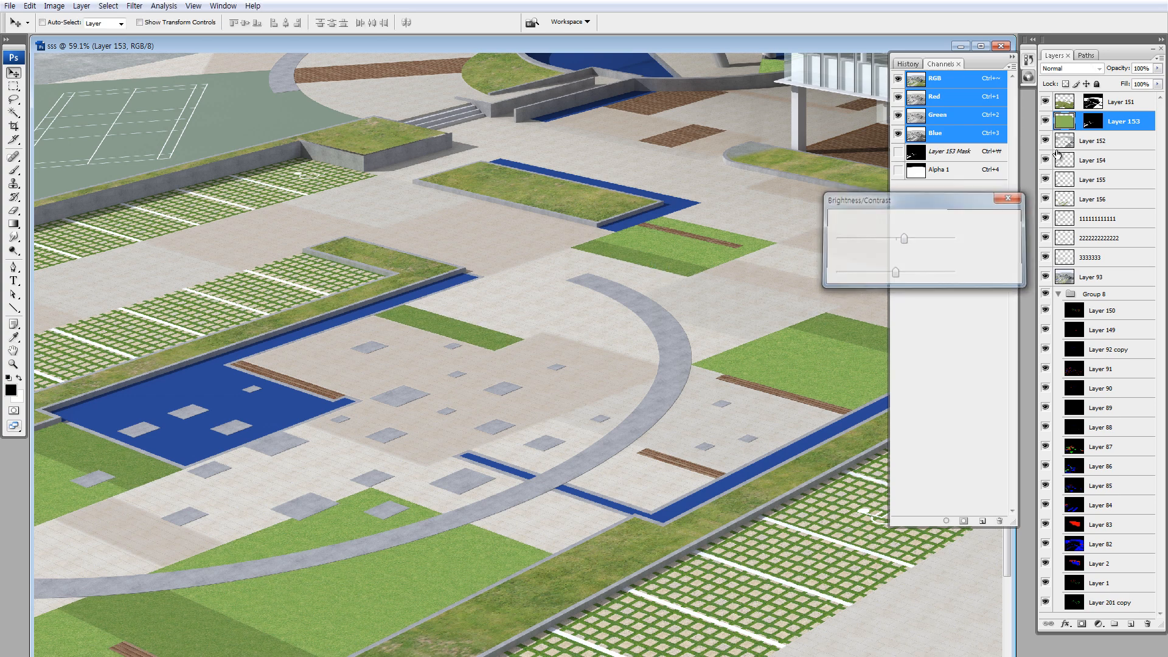
- Desaturate the lawns on Layer 153 with Hue/Saturation at saturation -28
key(ctrl+u)
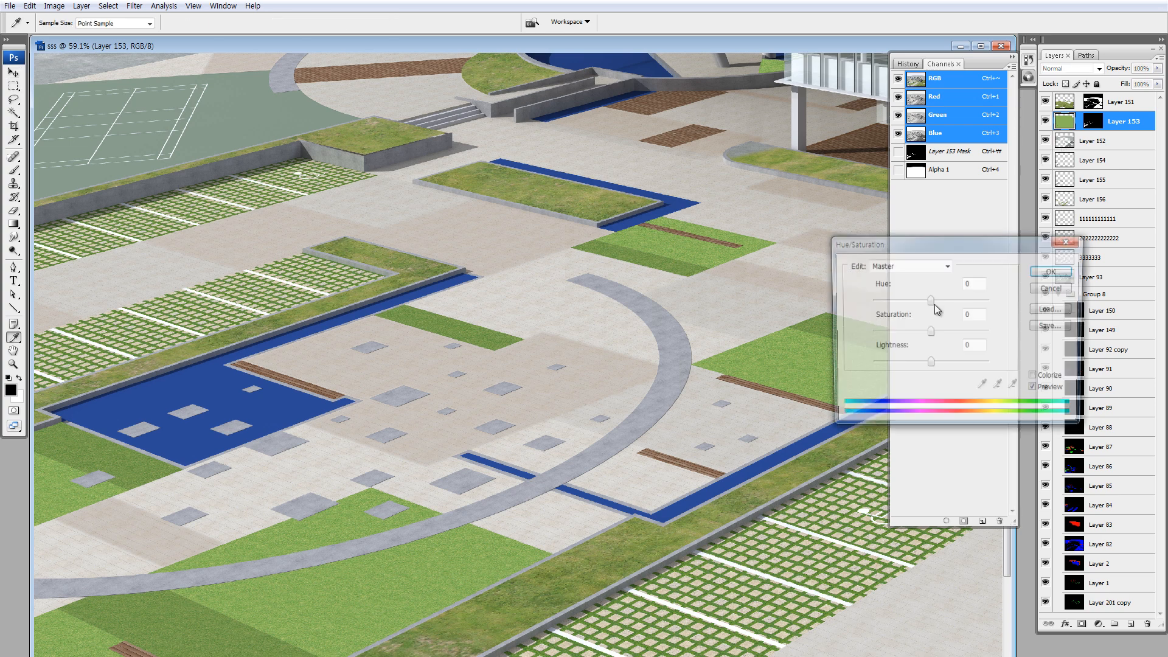
drag(930, 332, 915, 331)
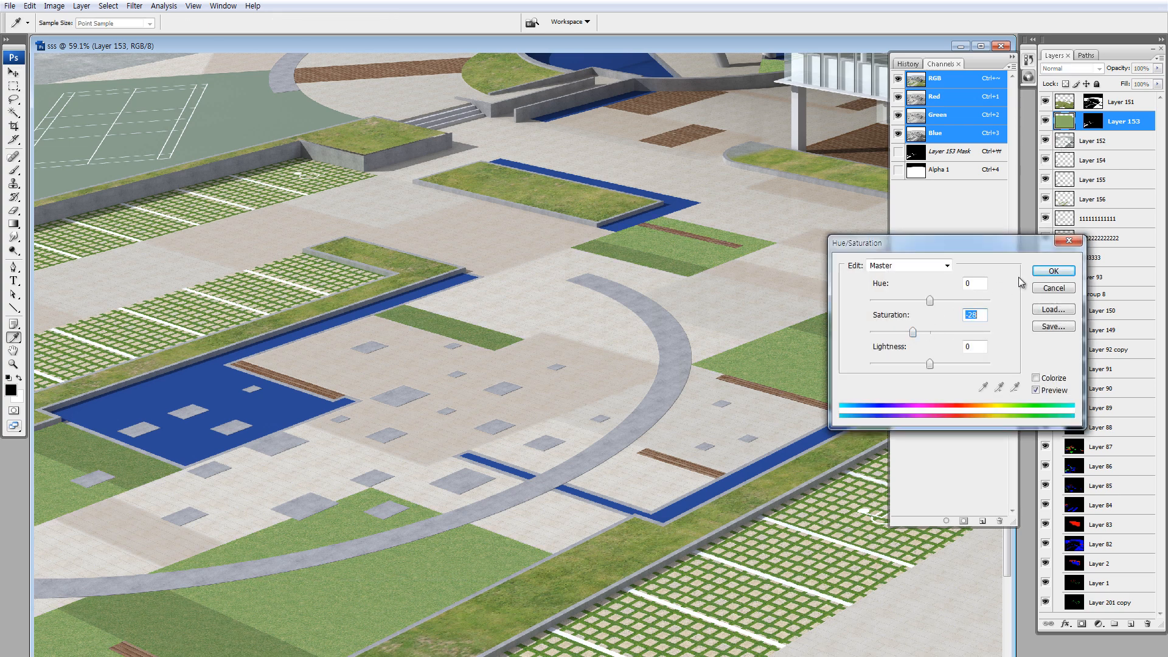
click(1054, 271)
key(v)
key(ctrl+minus)
key(ctrl+minus)
key(ctrl+minus)
key(ctrl+minus)
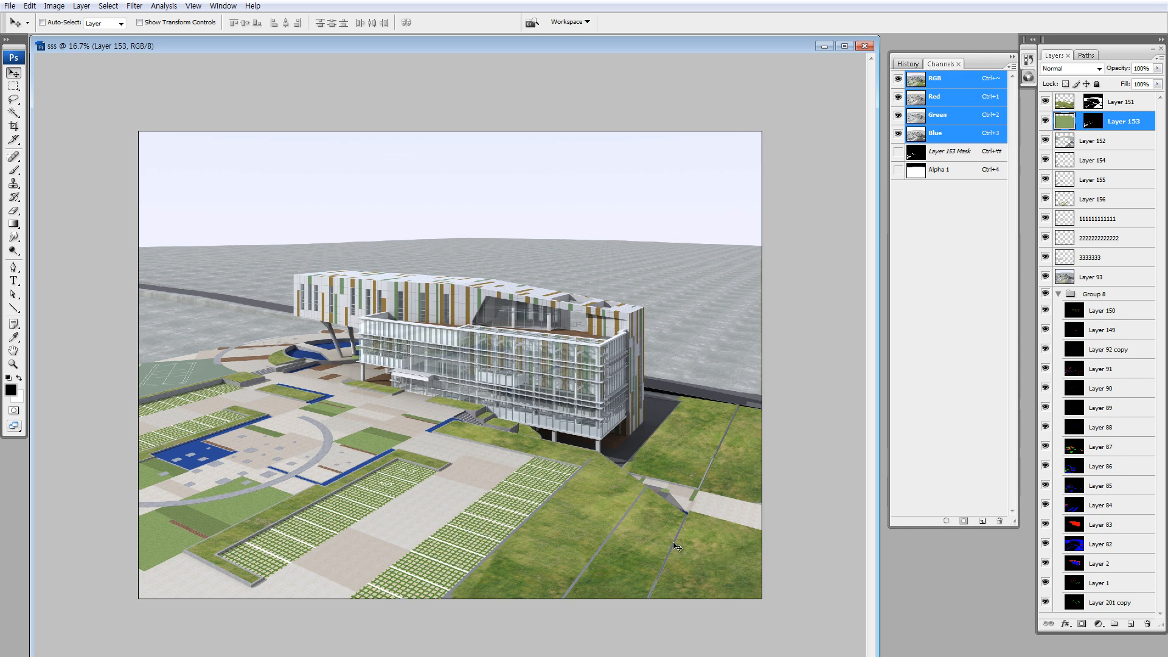
key(z)
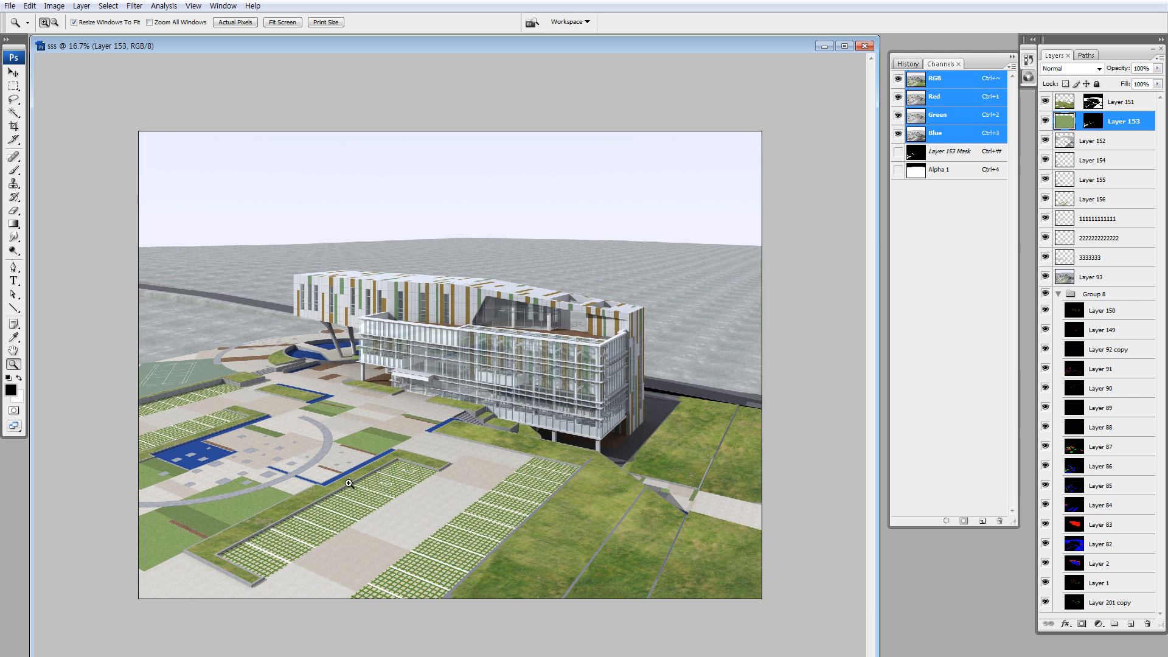
key(l)
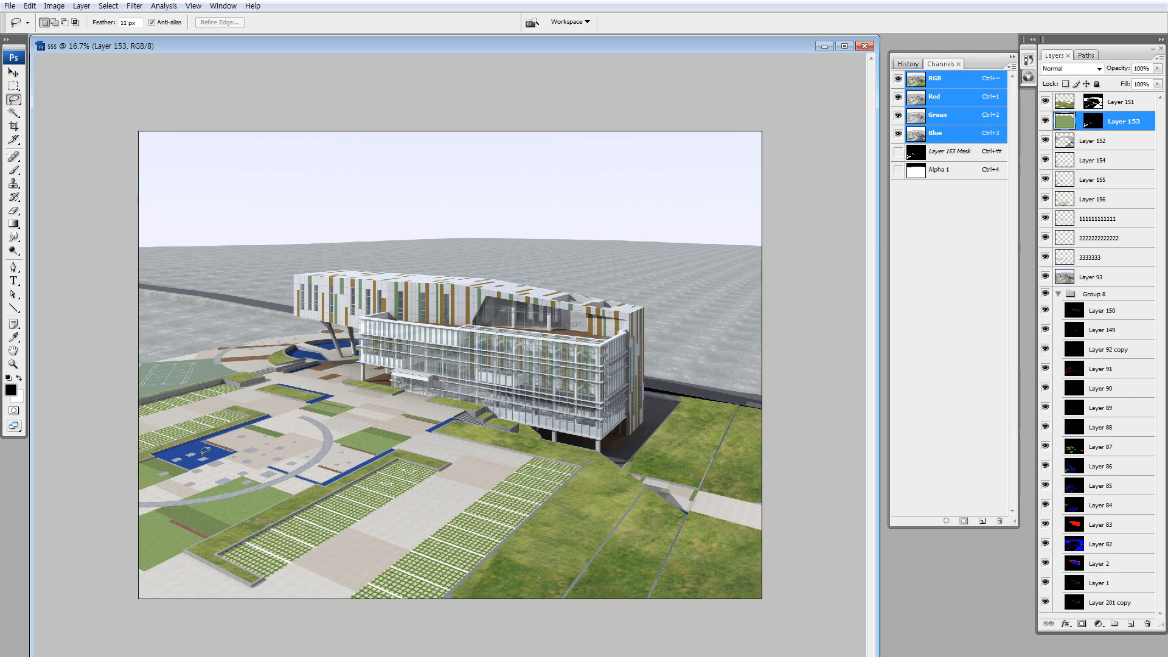
mouse_move(185, 437)
mouse_down()
mouse_move(222, 462)
mouse_move(204, 426)
mouse_move(186, 436)
mouse_up()
key(q)
key(q)
mouse_move(258, 352)
mouse_down()
mouse_move(228, 362)
mouse_move(259, 355)
mouse_up()
mouse_move(382, 312)
mouse_down()
mouse_move(286, 403)
mouse_move(296, 299)
mouse_move(230, 407)
mouse_move(420, 308)
mouse_move(304, 270)
mouse_up()
drag(266, 352, 265, 357)
- Examine the colour mask layers in Group 8 one at a time to find the one covering the wood decks
key(z)
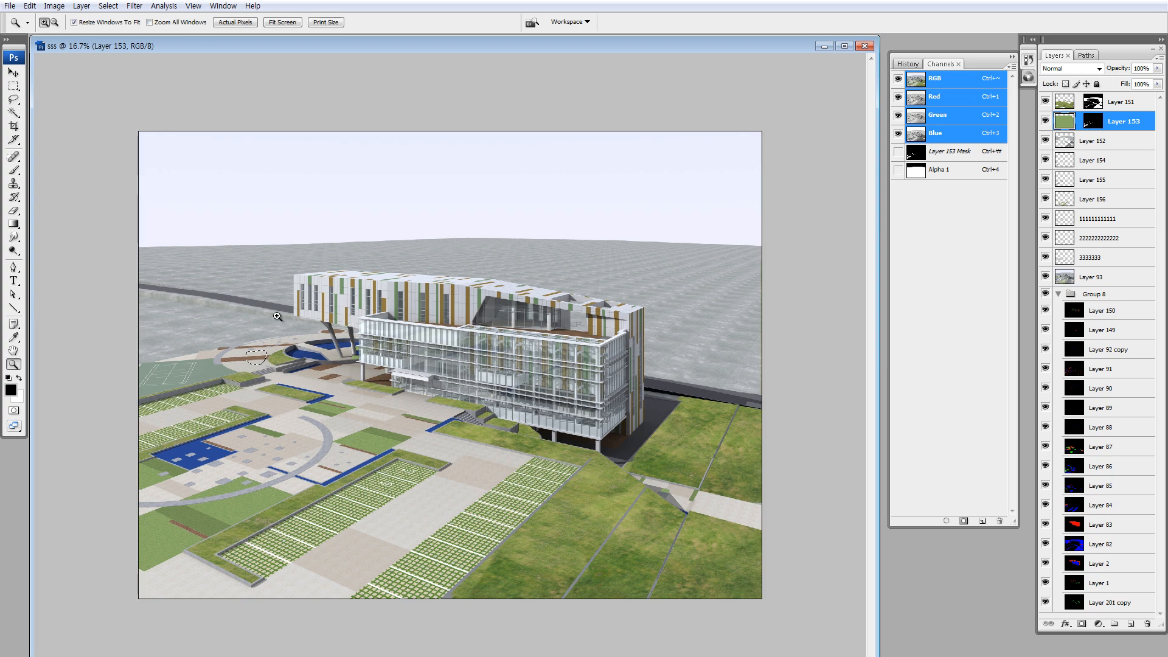
drag(278, 317, 455, 400)
key(l)
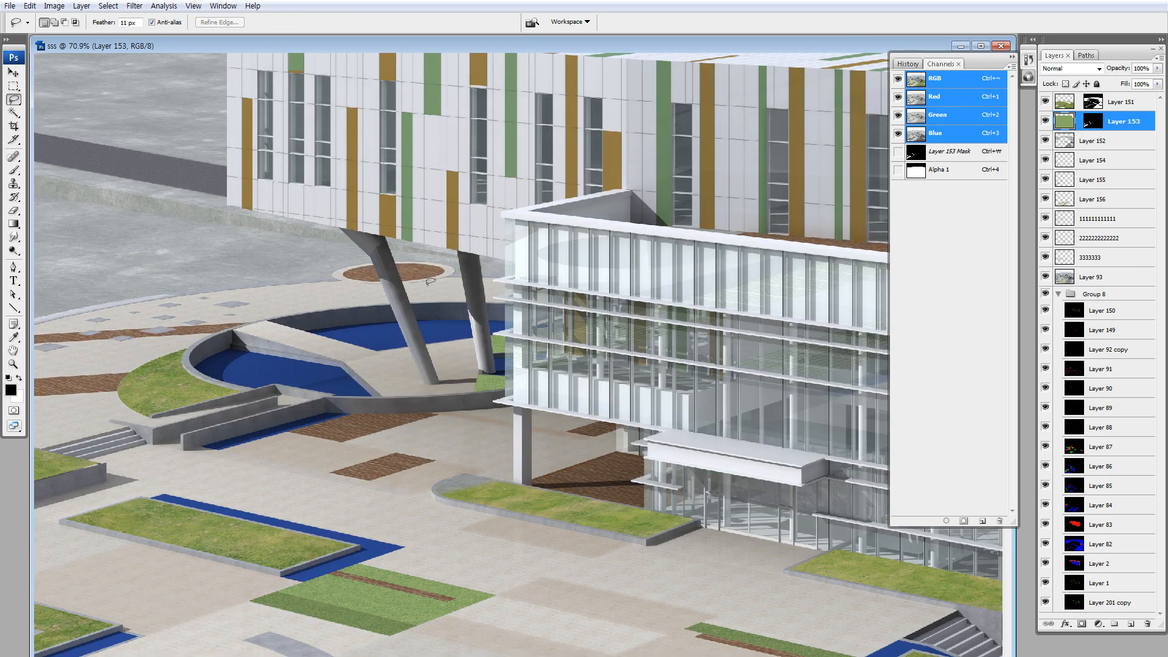
mouse_move(387, 262)
mouse_down()
mouse_move(420, 271)
mouse_move(383, 260)
mouse_up()
scroll(1072, 313, down, 2)
alt+click(1046, 311)
alt+click(1045, 329)
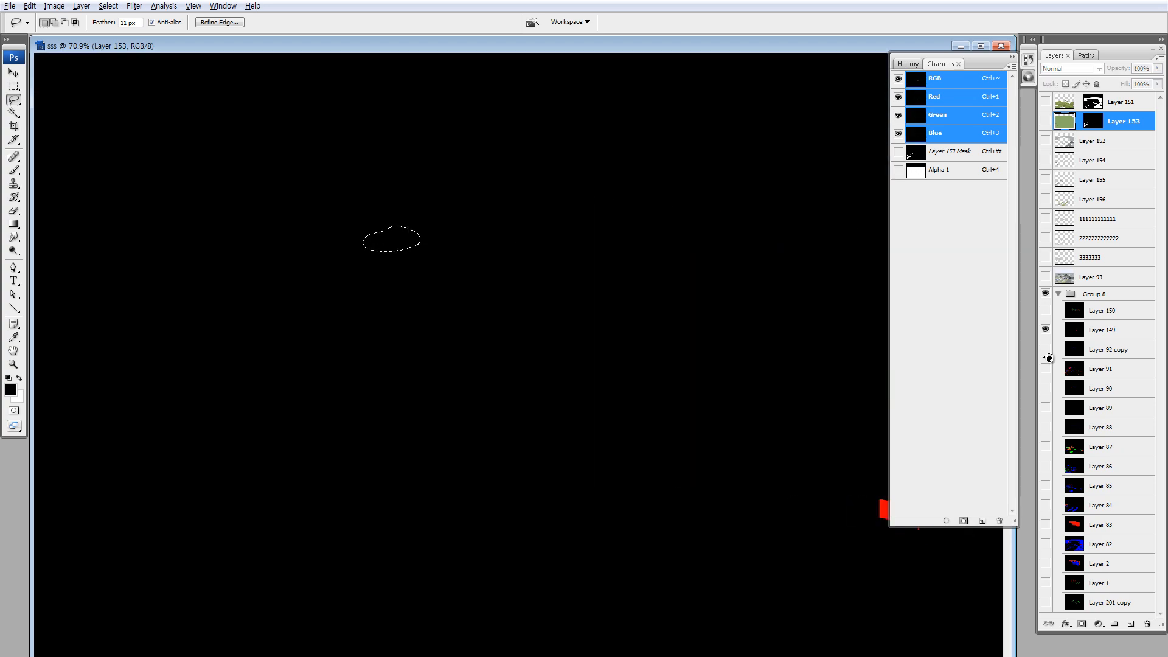
alt+click(1045, 349)
alt+click(1046, 369)
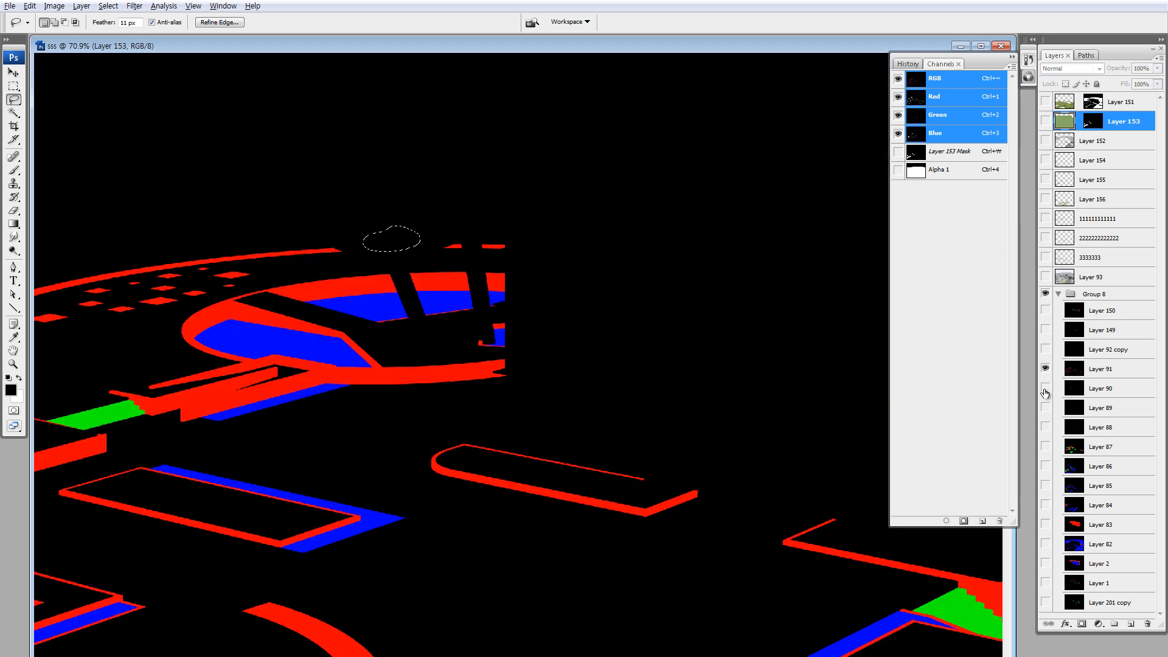
alt+click(1046, 389)
alt+click(1046, 408)
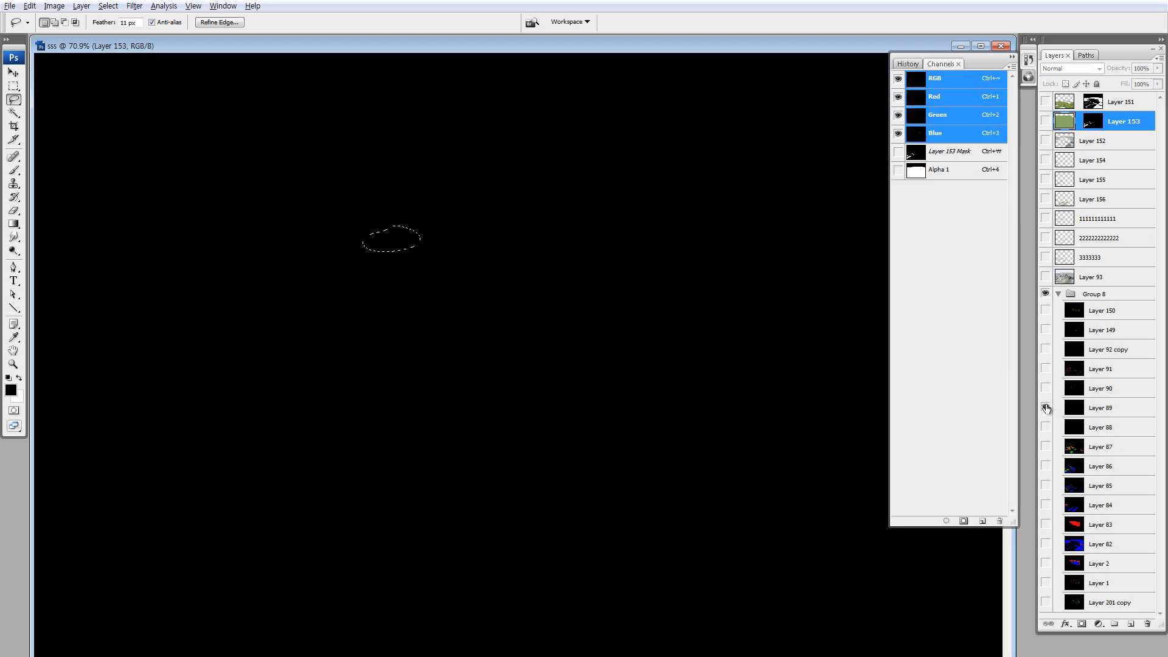
alt+click(1046, 427)
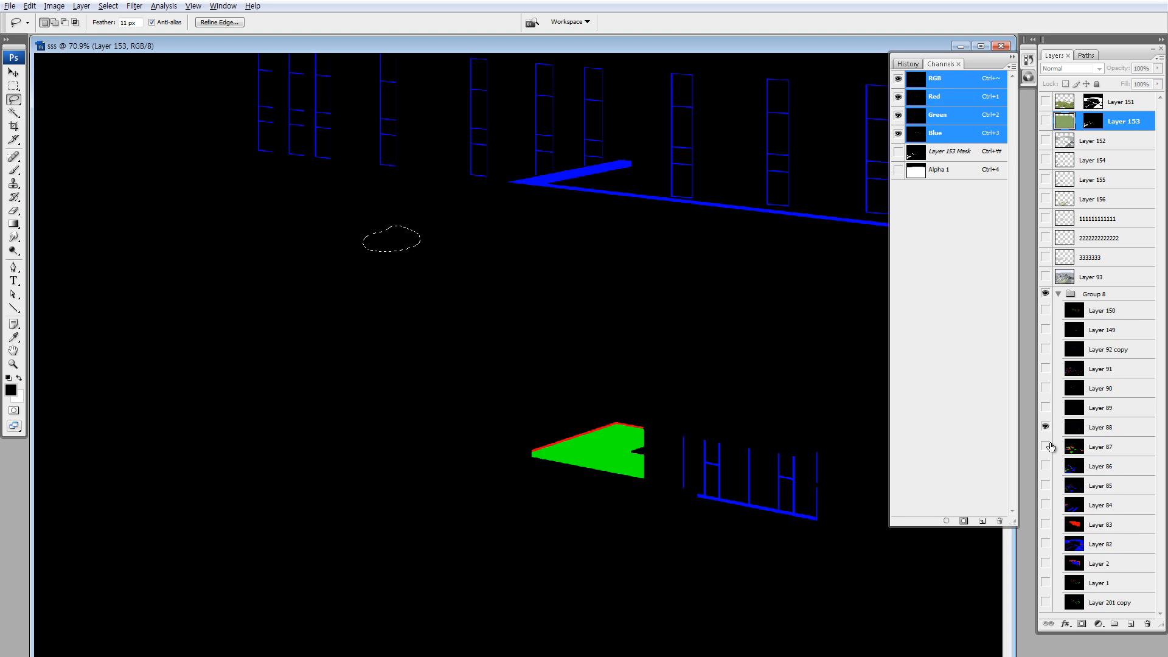
alt+click(1046, 448)
alt+click(1046, 466)
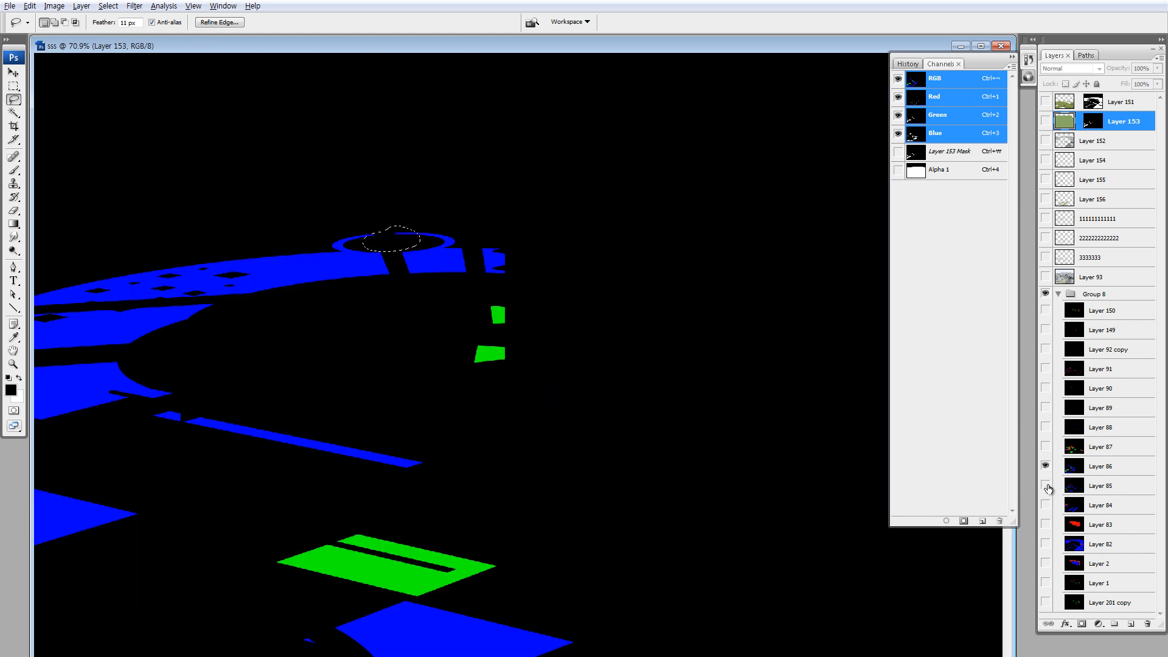
alt+click(1047, 487)
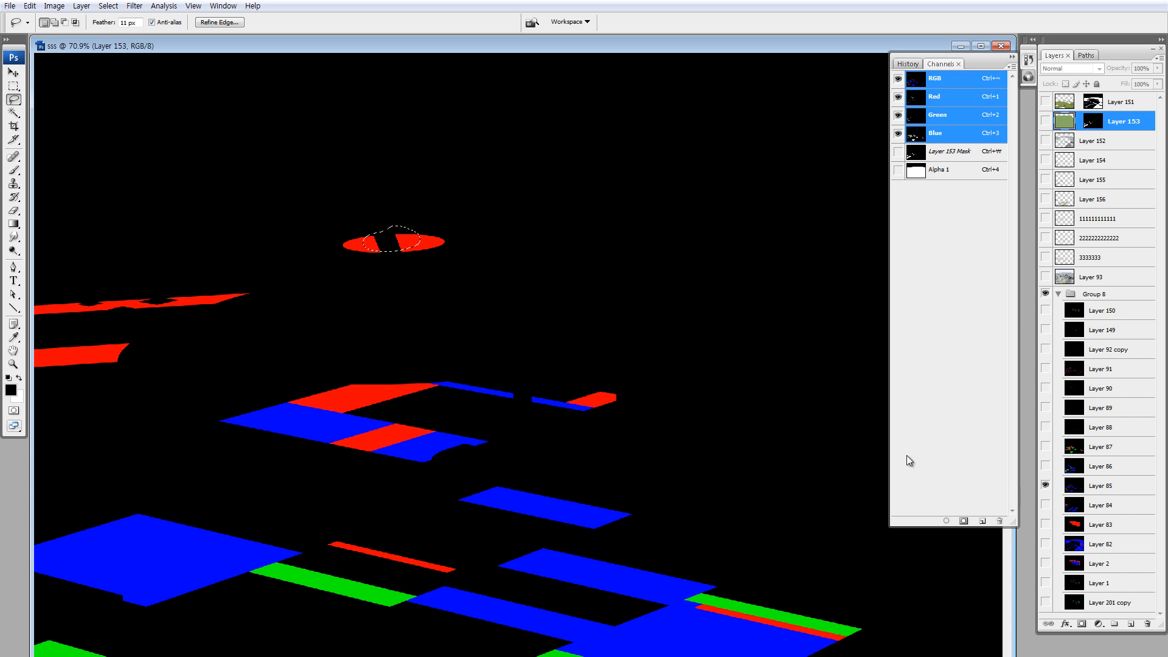
- Select the red wood-deck areas of mask Layer 85 and copy them from Layer 93 to a new layer
key(ctrl+minus)
key(ctrl+minus)
key(ctrl+minus)
key(ctrl+minus)
key(ctrl+minus)
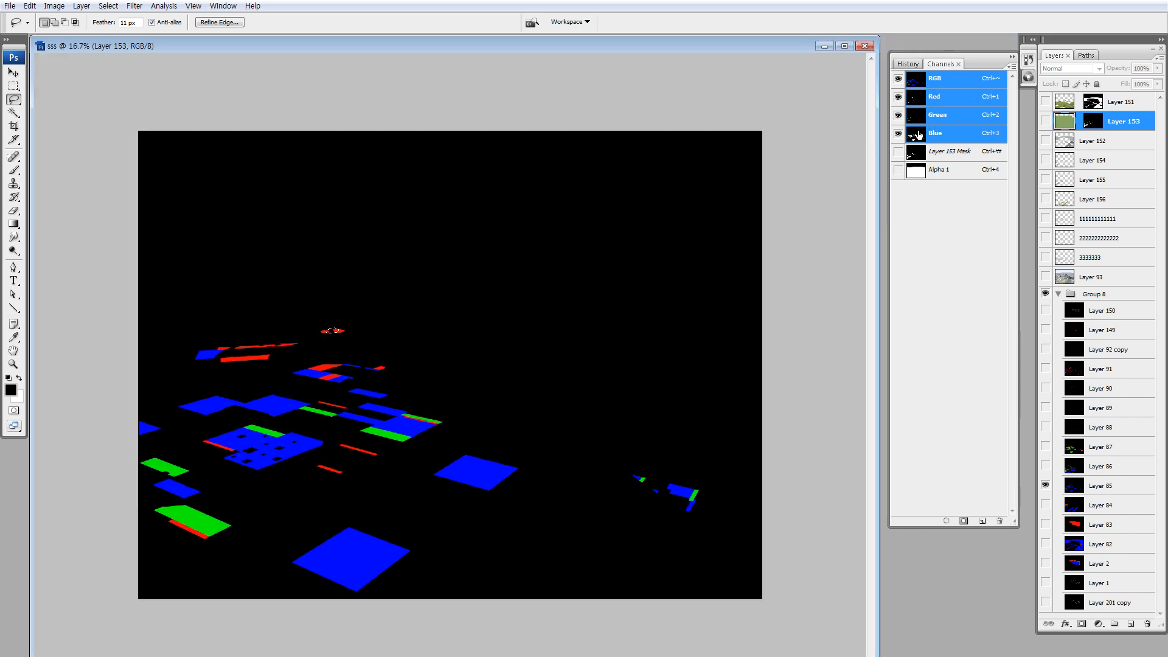
click(1045, 277)
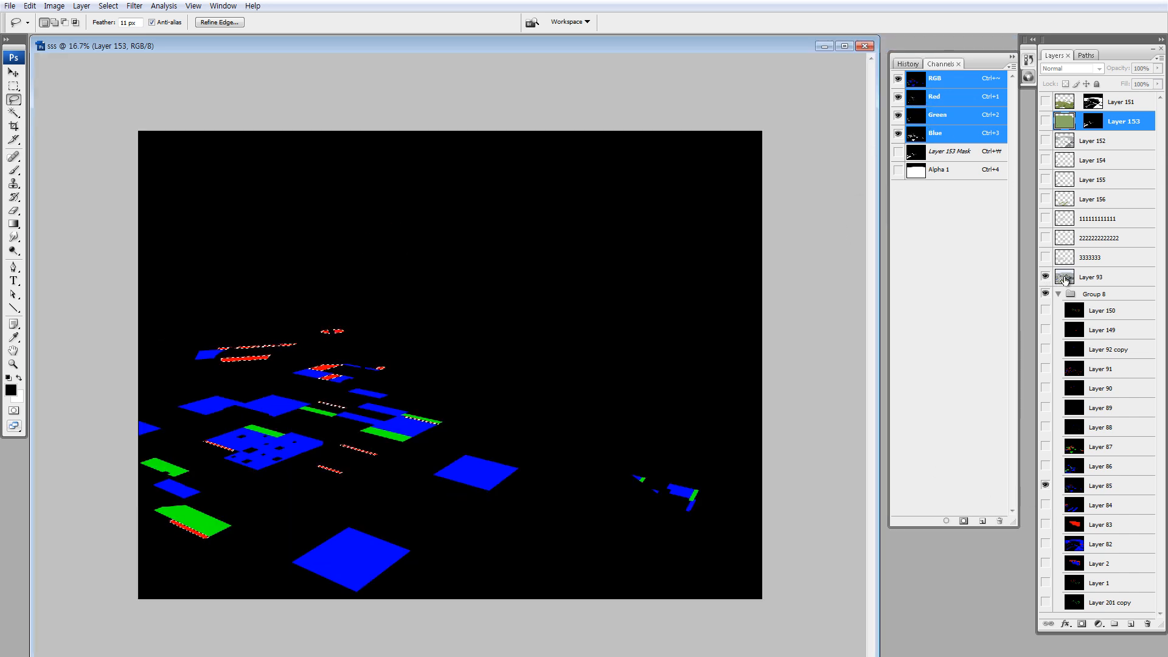
click(1064, 279)
key(ctrl+j)
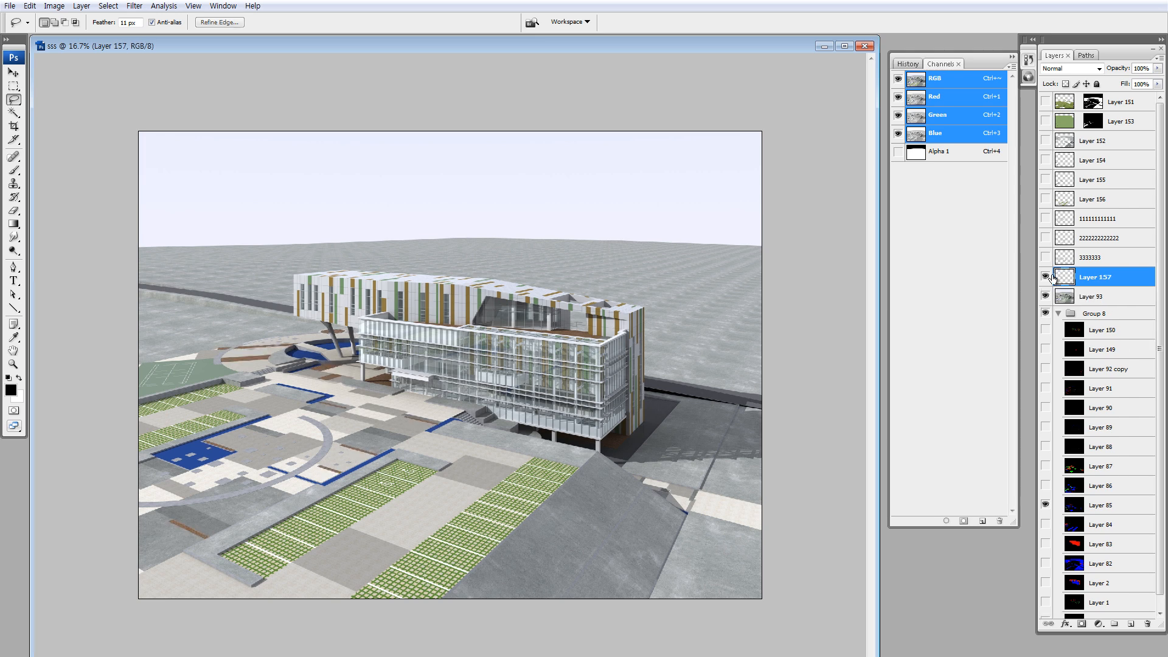
- Make all layers visible again around the copied wood-deck layer
alt+click(1046, 277)
alt+click(1045, 277)
right_click(1047, 282)
click(1058, 304)
right_click(1047, 282)
click(1057, 292)
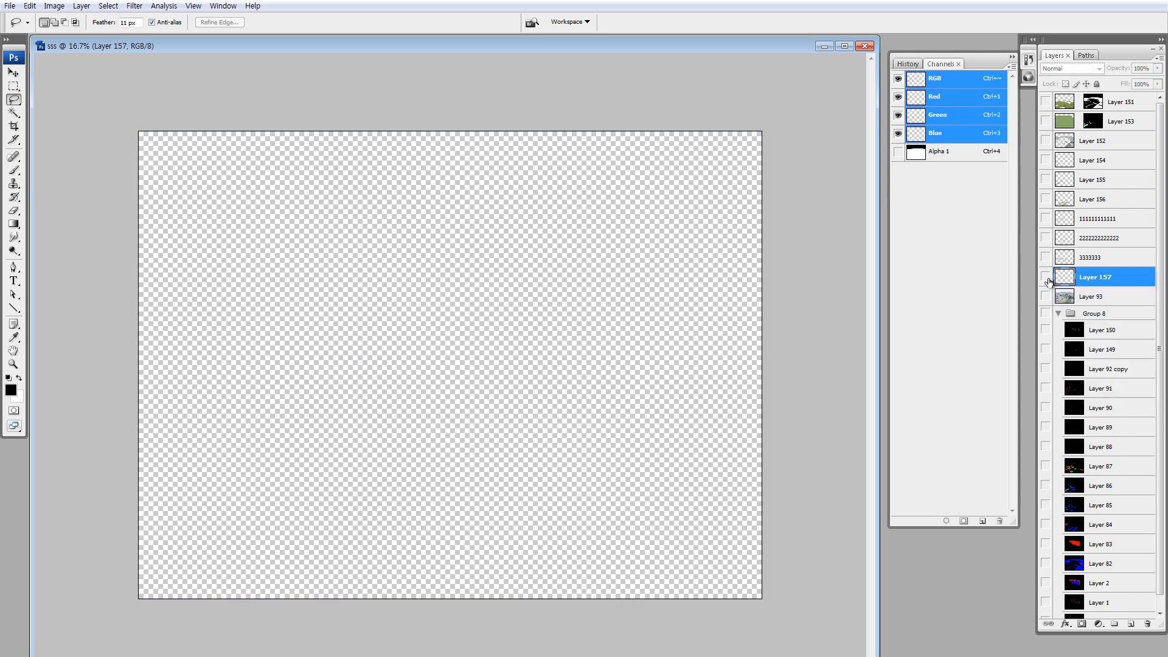
right_click(1047, 282)
click(1059, 304)
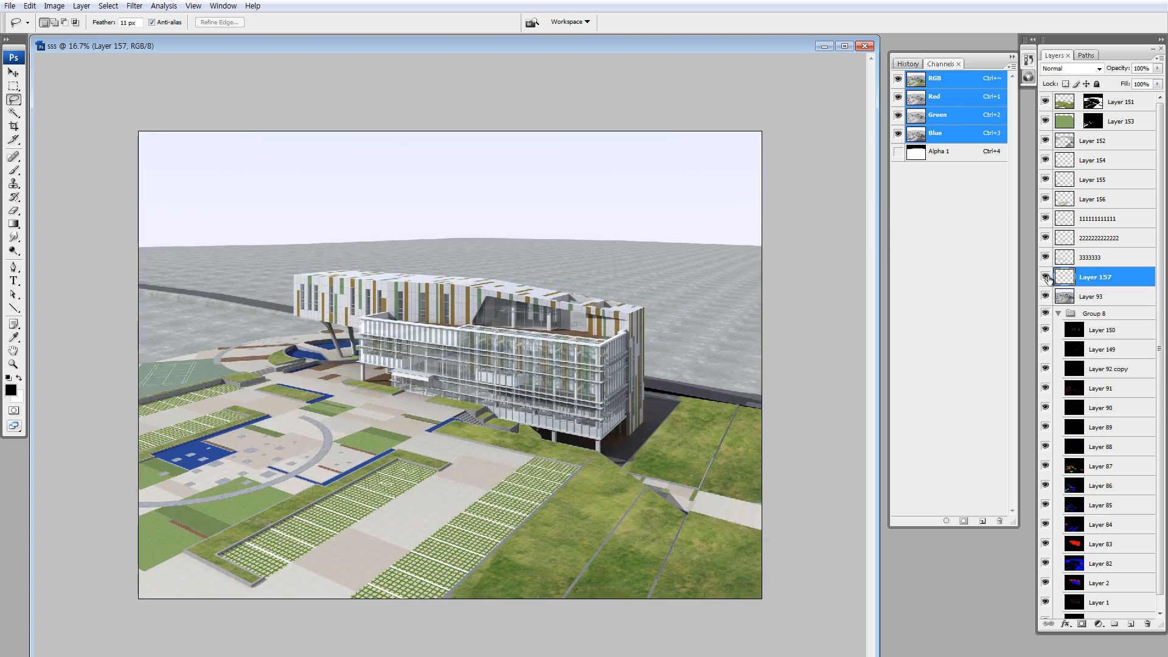
- Rename the copied wood-deck layer as 나무데크
key(ctrl+space)
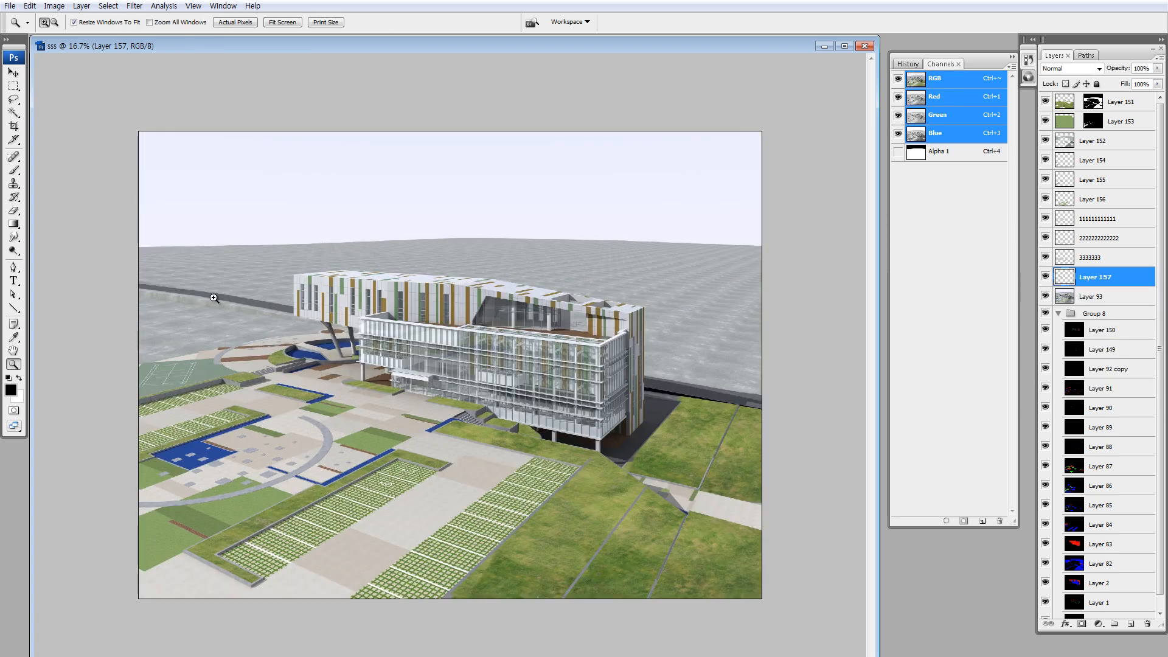
drag(214, 299, 483, 533)
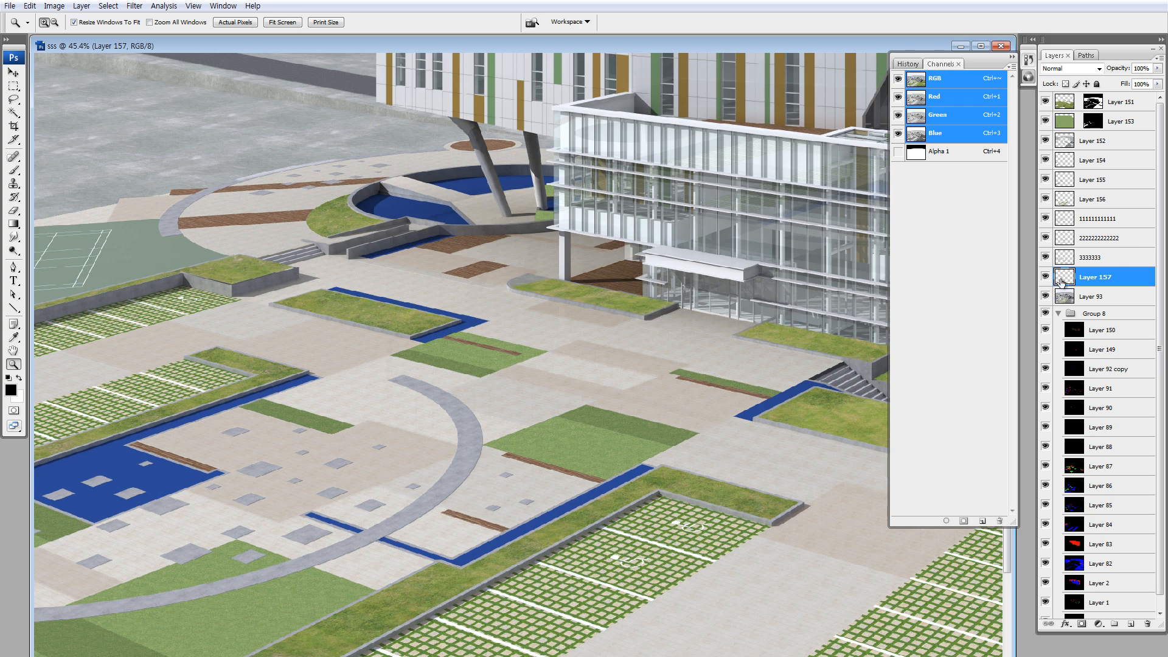
key(ctrl+b)
key(Escape)
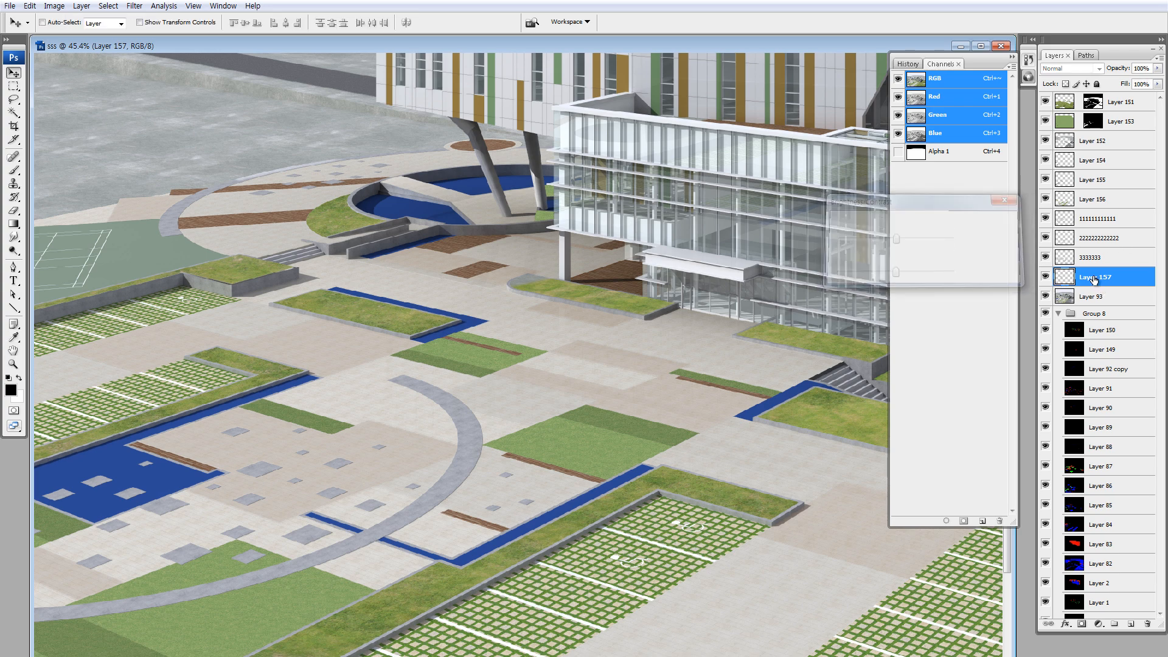
double_click(1096, 277)
text(4무데)
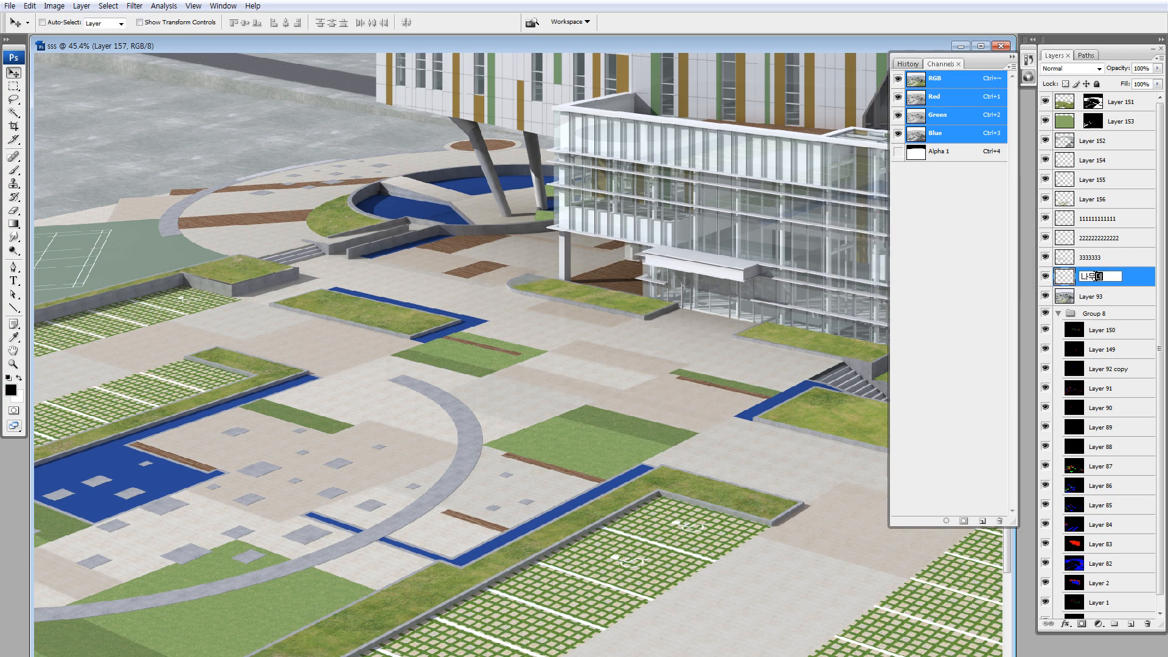
text(크)
key(Return)
key(alt+i)
key(a)
key(c)
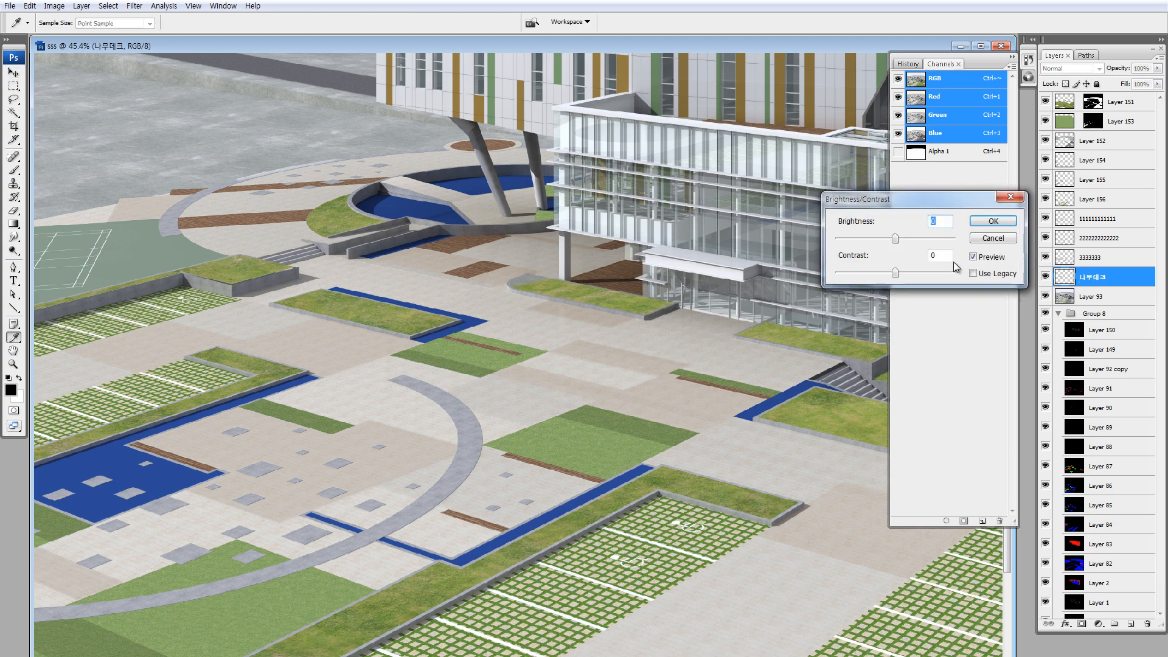
drag(894, 239, 910, 238)
key(Escape)
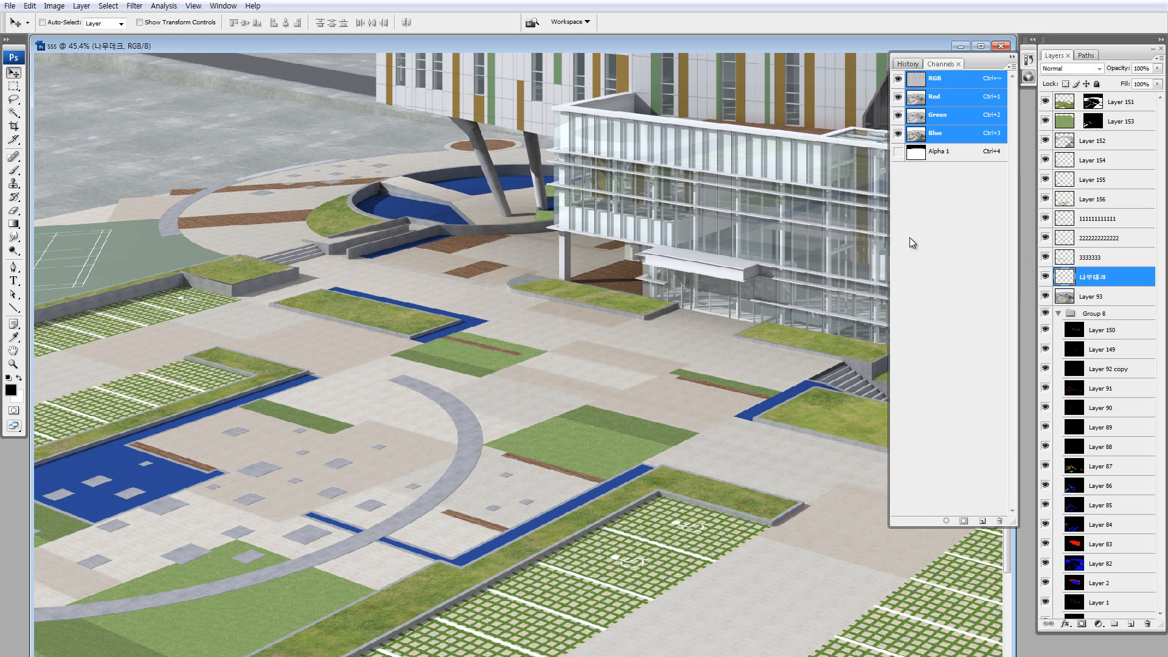
- Lighten the 나무데크 layer with Hue/Saturation at lightness +11
key(ctrl+u)
drag(933, 363, 937, 365)
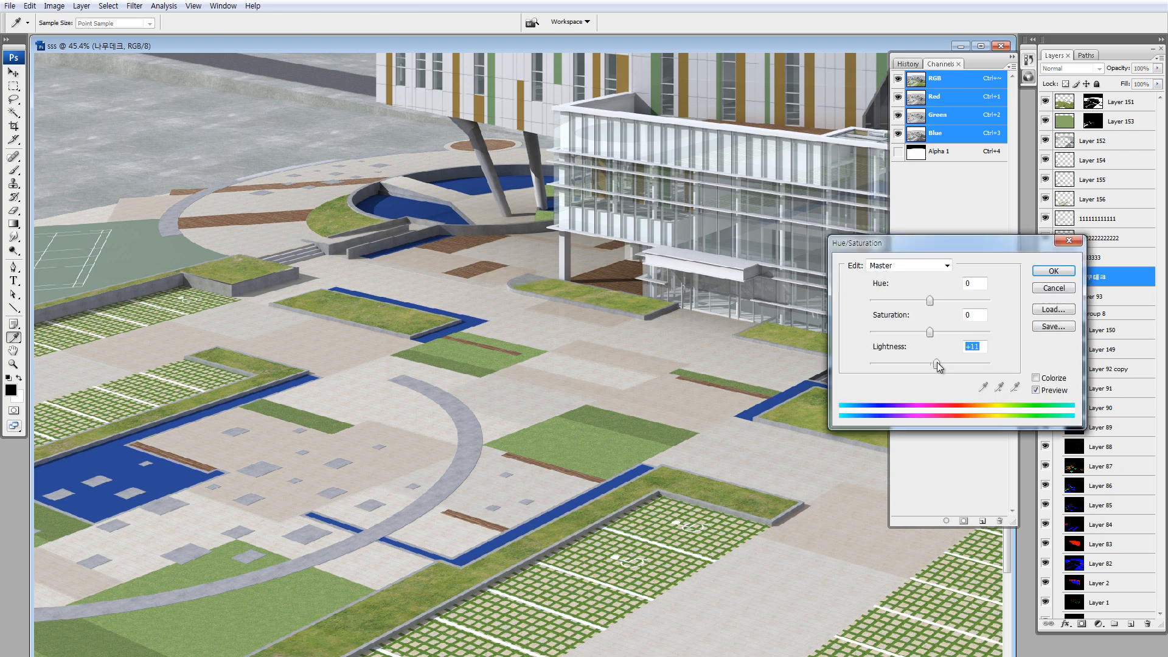
click(1047, 268)
- Raise the brightness of the 나무데크 layer by +26 with Brightness/Contrast
key(alt+i)
key(a)
key(c)
drag(895, 238, 907, 238)
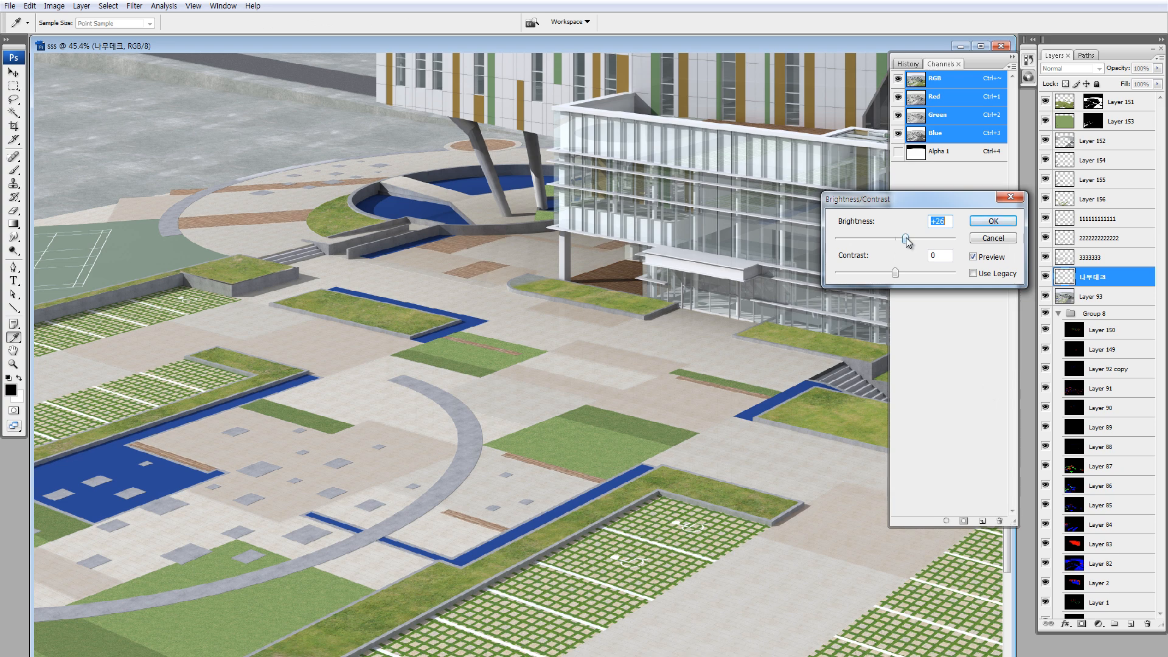
click(991, 221)
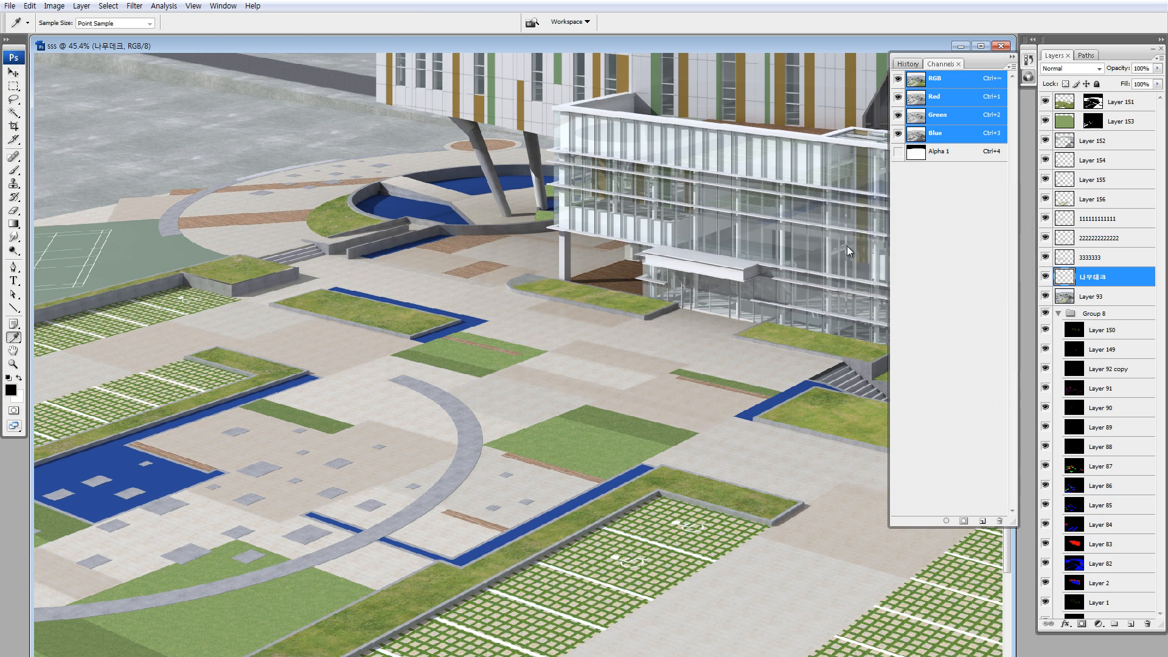
- Recolour the wood decks with Hue/Saturation at hue +10 and saturation -23
key(ctrl+u)
mouse_move(930, 301)
mouse_down()
mouse_move(919, 300)
mouse_move(936, 302)
mouse_up()
click(947, 300)
click(917, 333)
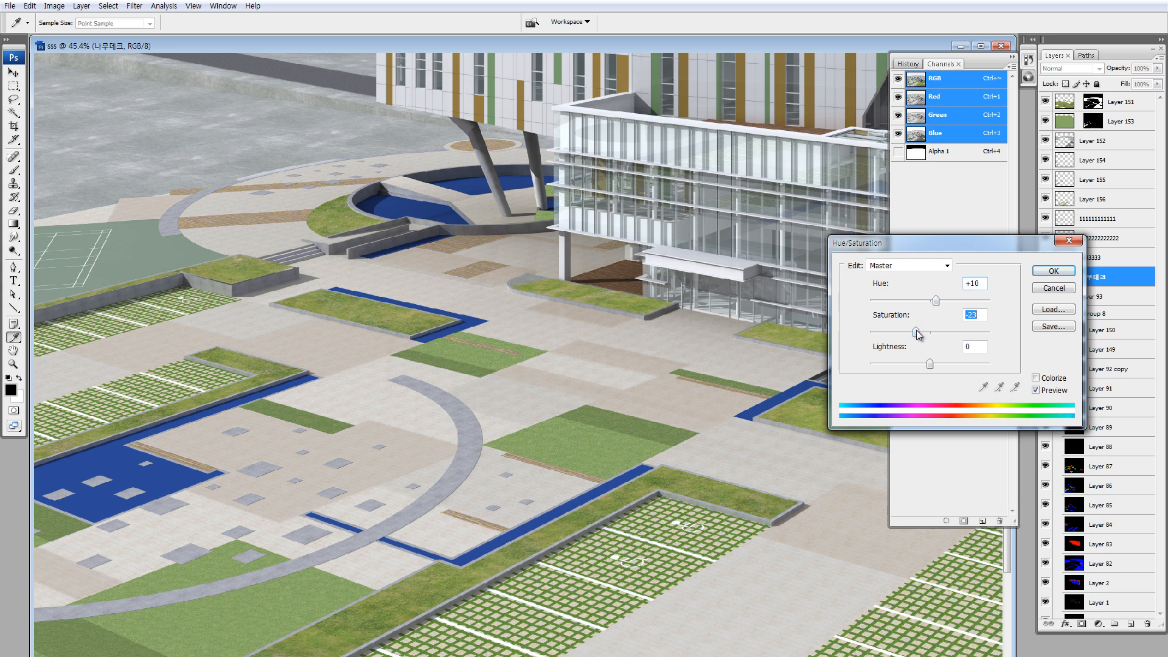
click(1052, 271)
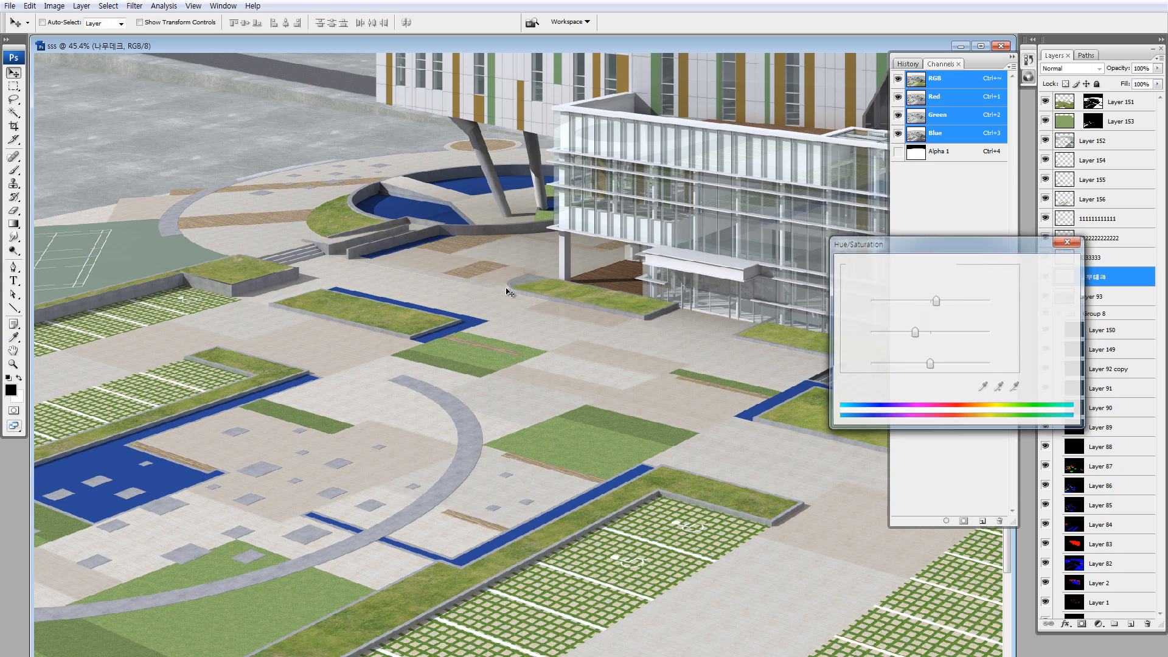
- Examine the two wood decks near the curved wall up close with the 나무데크 layer hidden and shown
key(v)
key(ctrl+z)
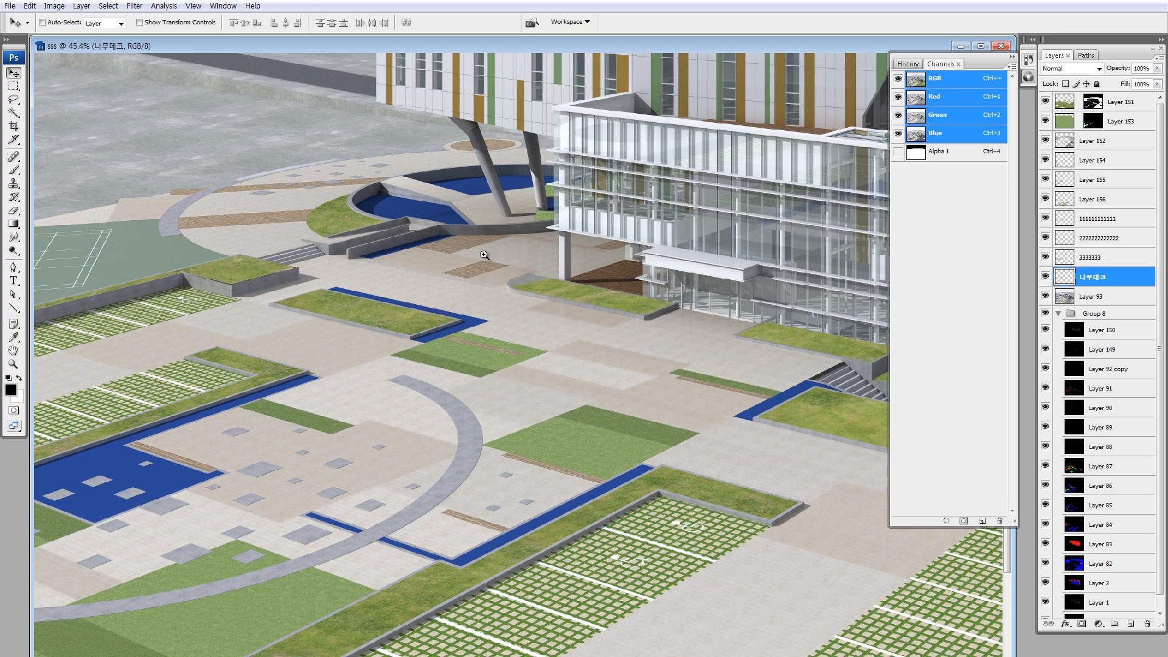
key(z)
drag(542, 313, 425, 213)
click(1046, 277)
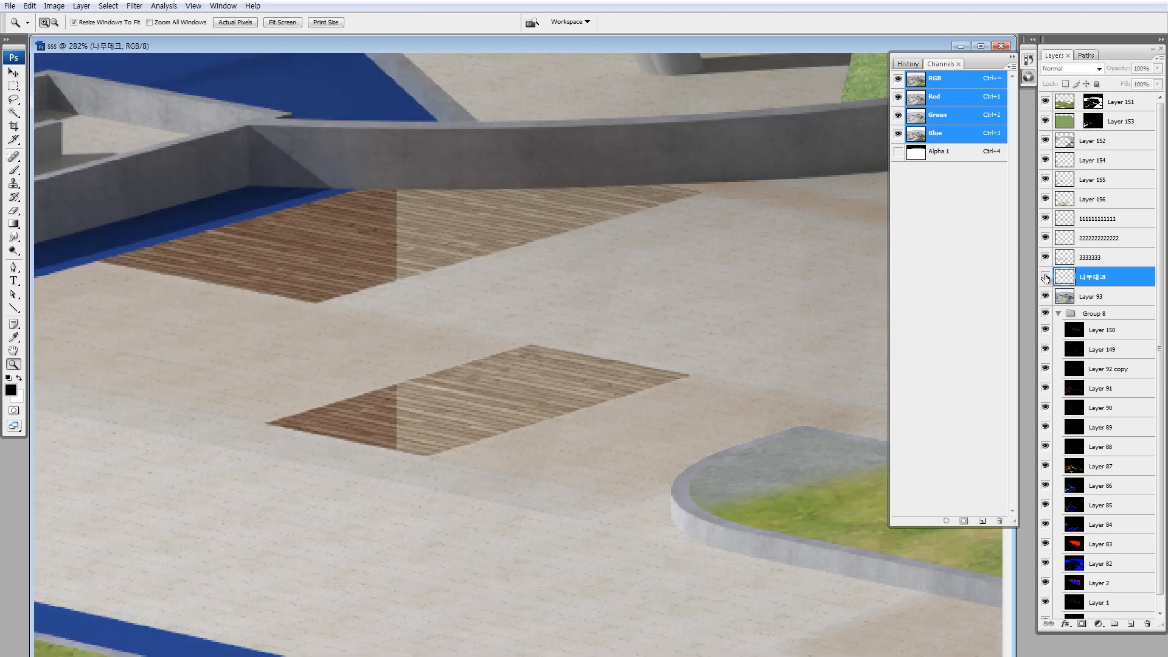
click(1045, 277)
click(1045, 277)
click(1046, 277)
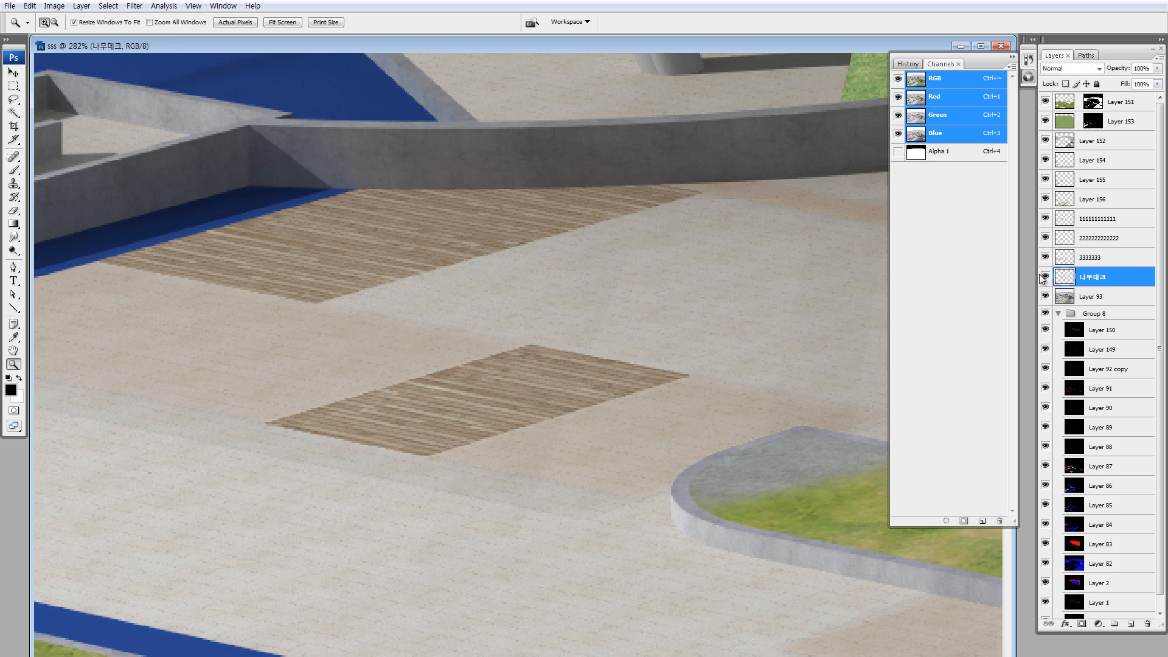
key(ctrl+0)
key(ctrl+minus)
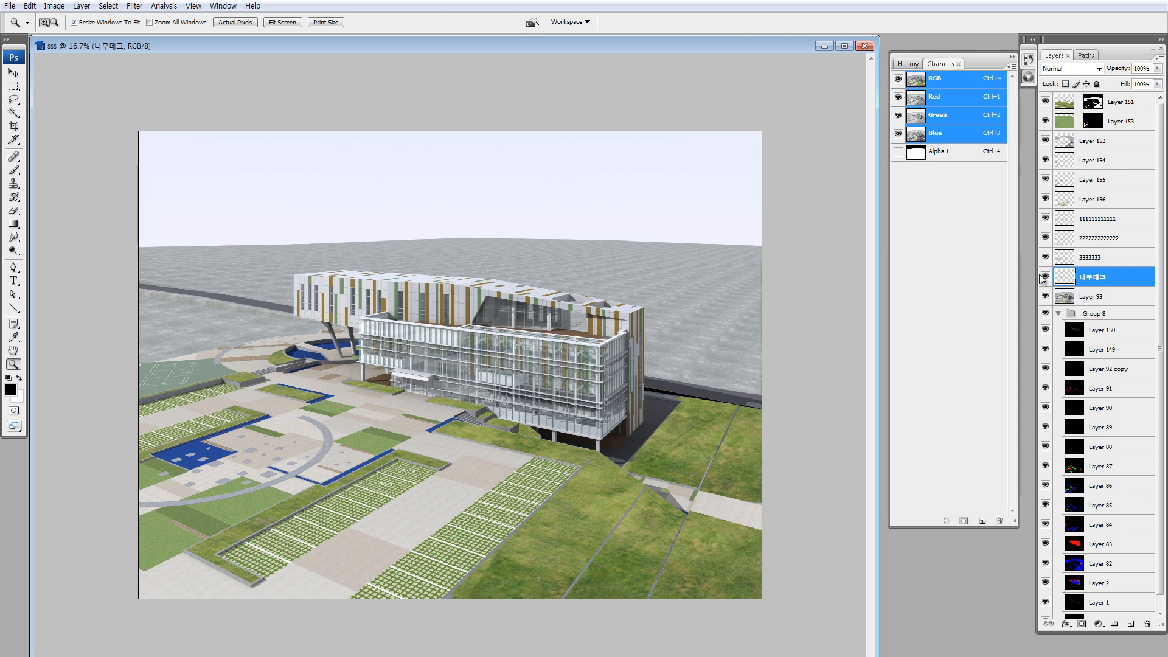
- Select the building using the red mask on Layer 83 and copy it from Layer 93 to a new layer
ctrl+click(1040, 276)
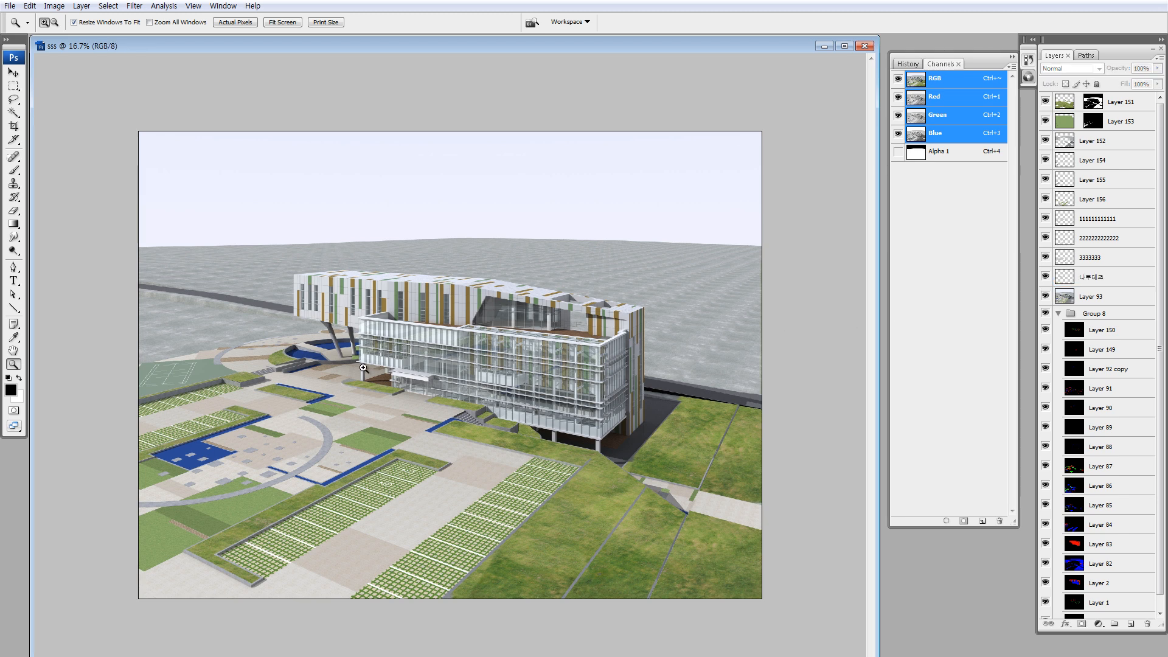
drag(344, 352, 433, 414)
key(v)
ctrl+click(474, 304)
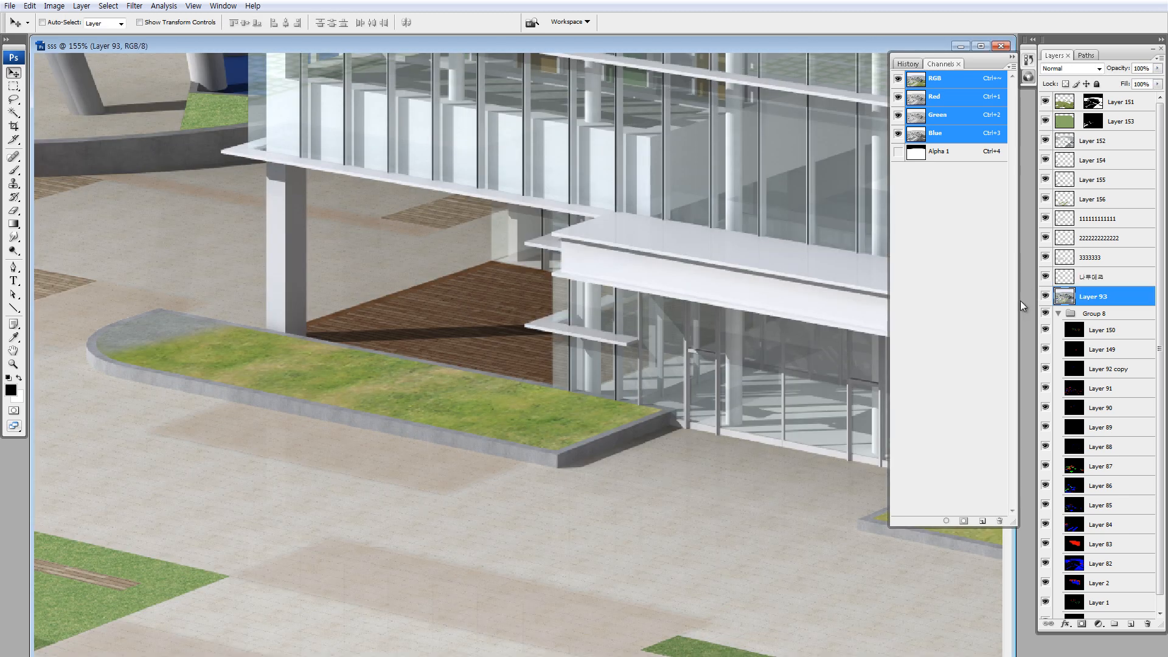
key(alt)
key(alt)
key(ctrl+0)
key(ctrl+minus)
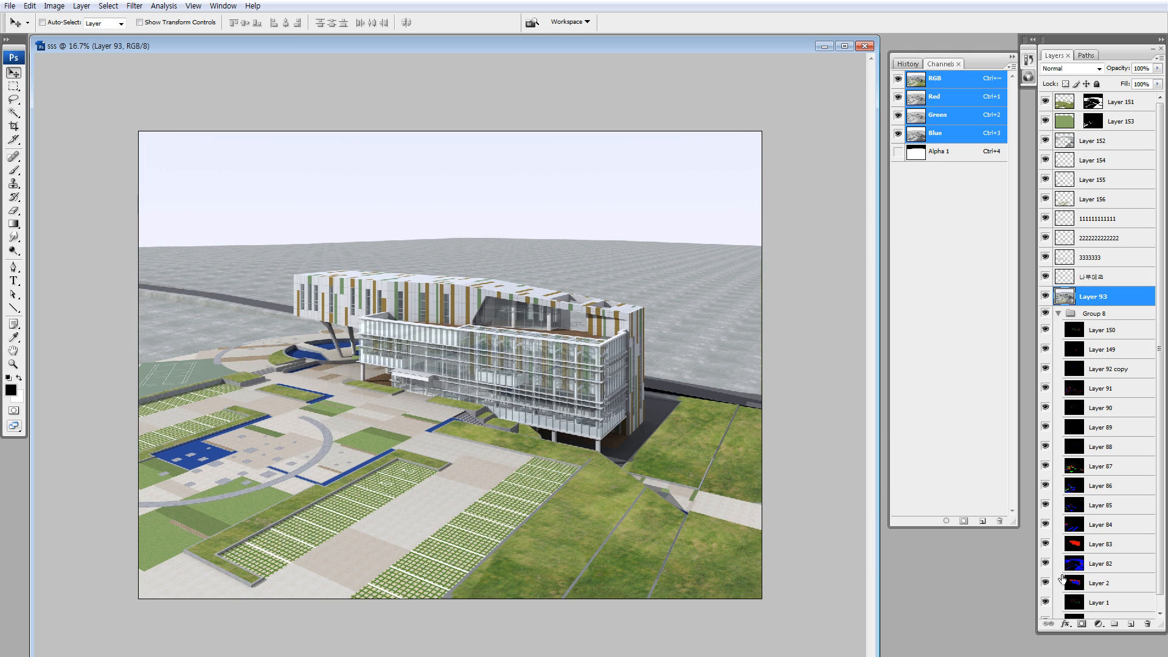
scroll(1057, 566, down, 1)
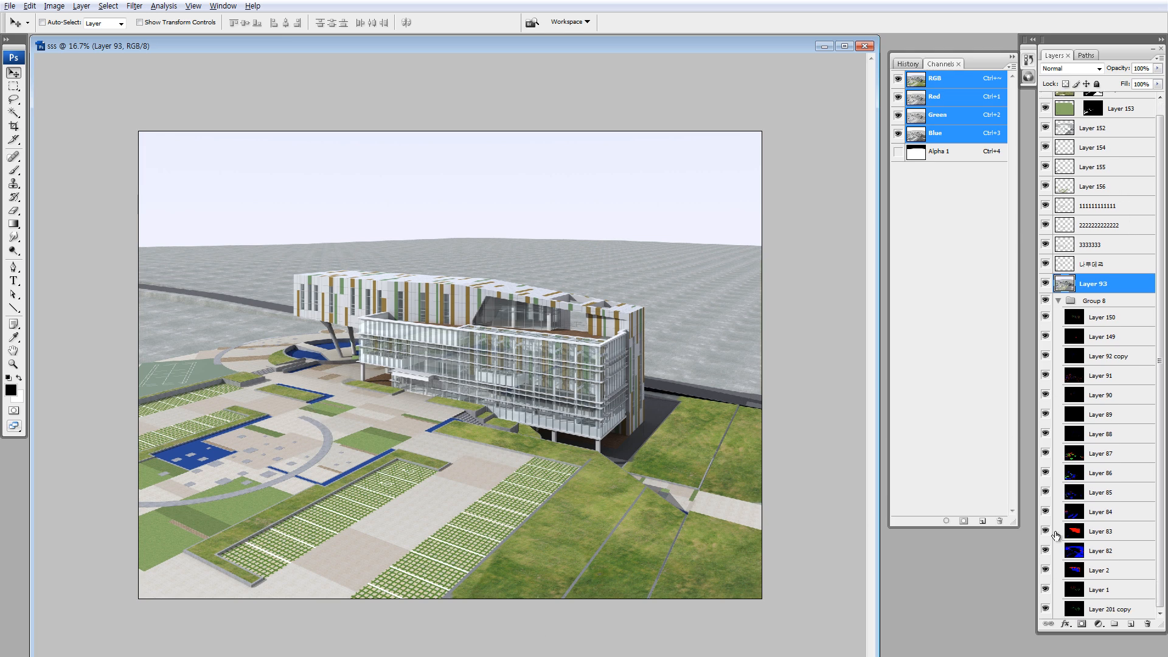
ctrl+click(922, 101)
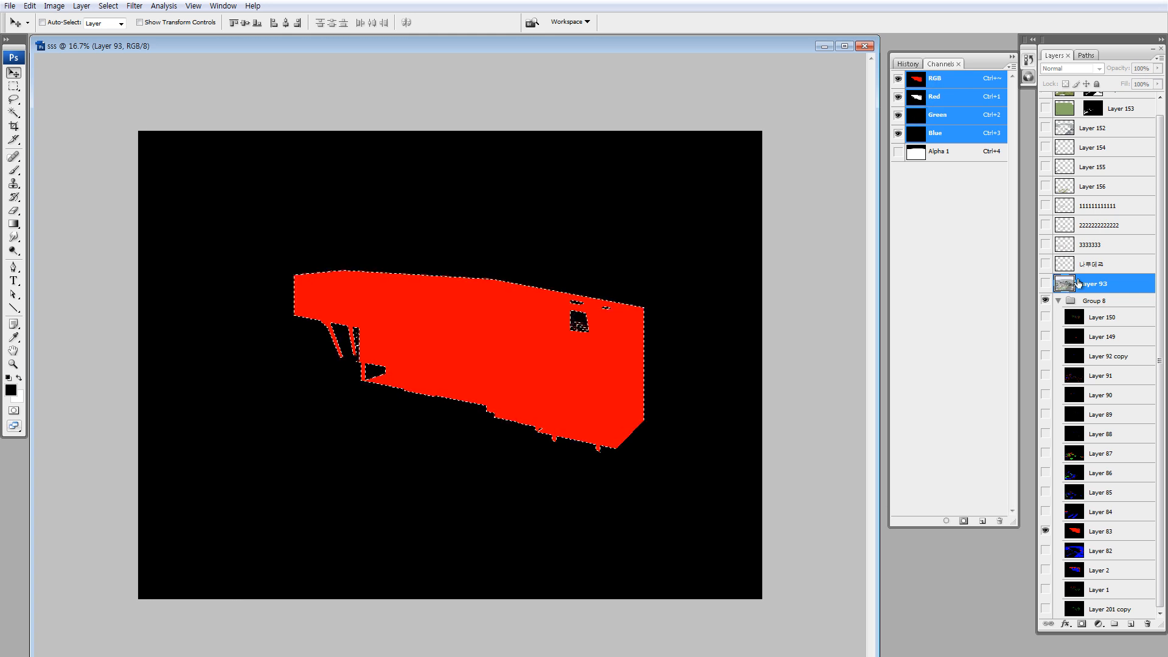
key(ctrl+j)
- Move the copied building layer to the top of the layer stack and rename it 건물
drag(1068, 288, 1093, 35)
drag(1089, 84, 1105, 105)
double_click(1101, 102)
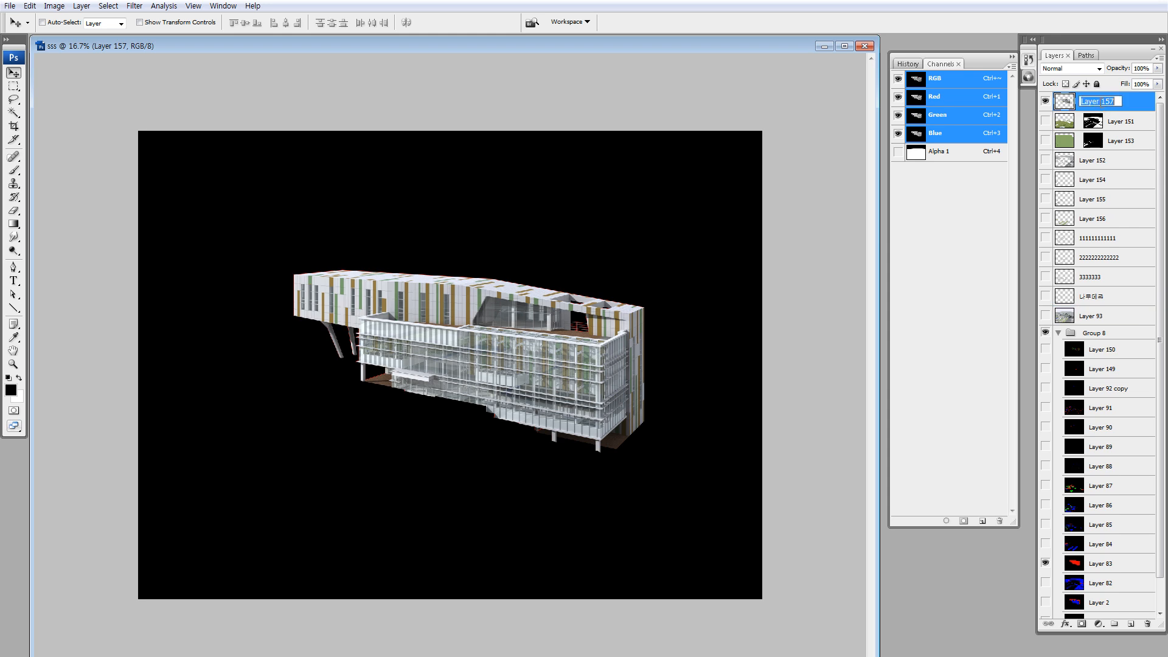
text(ㄱ)
key(Return)
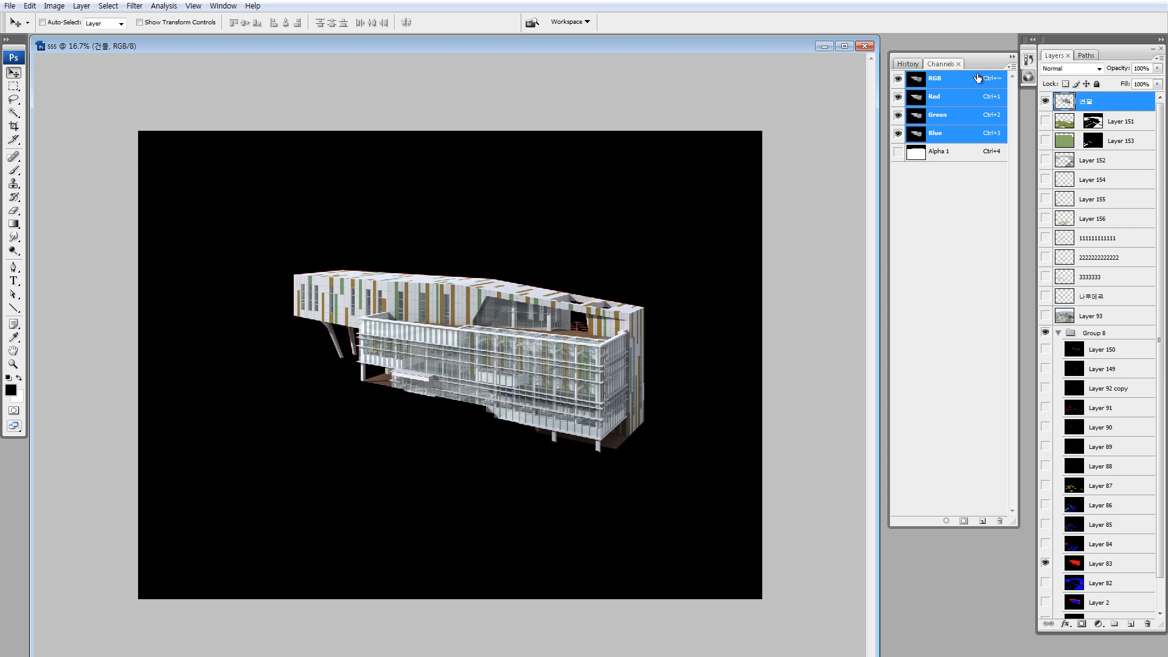
- Show all the hidden layers again and collapse Group 8
drag(1045, 121, 1051, 333)
click(1059, 333)
click(1070, 122)
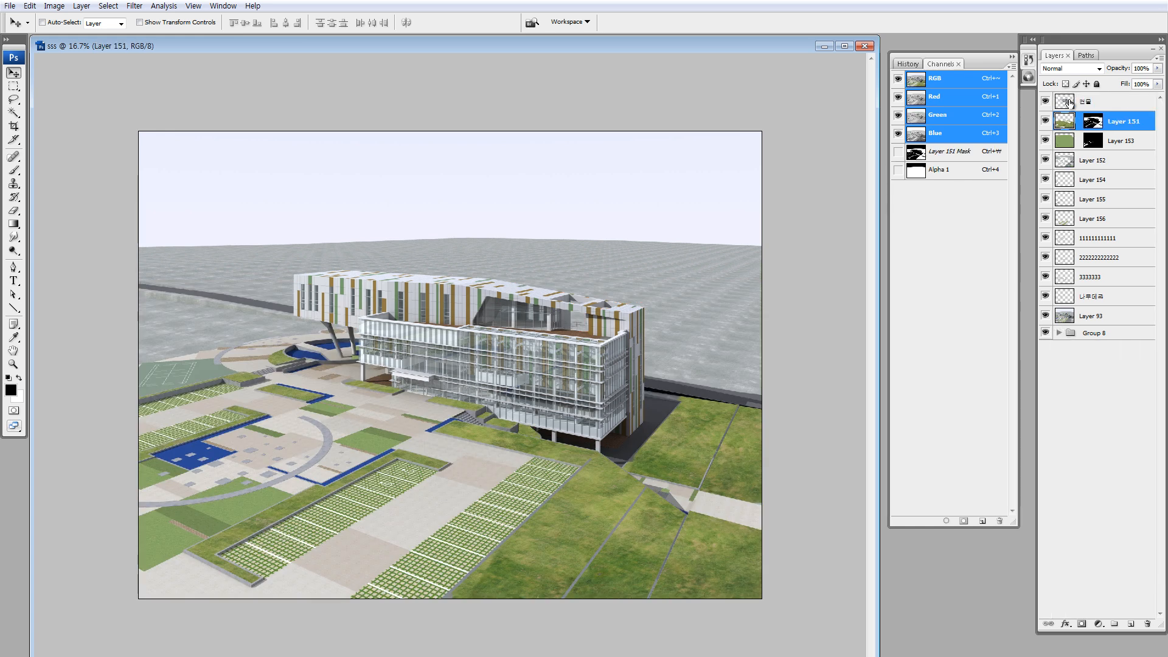
- Add a new layer between 건물 and Layer 151 and fill it with white
click(1068, 102)
click(1065, 126)
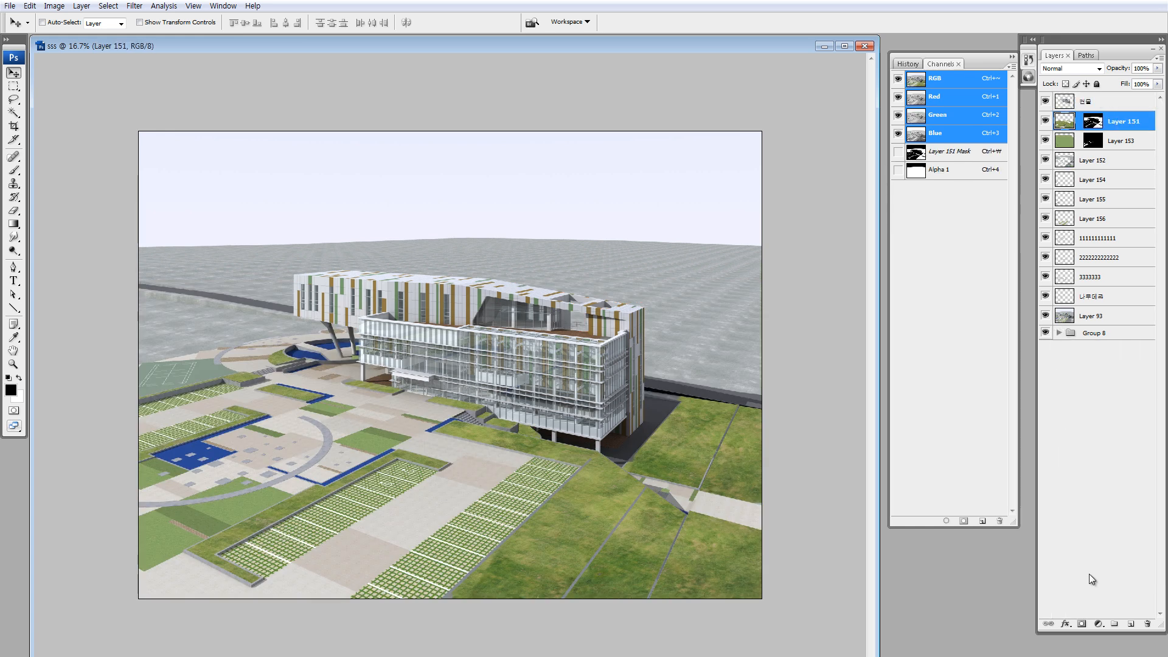
click(1131, 625)
key(ctrl+BackSpace)
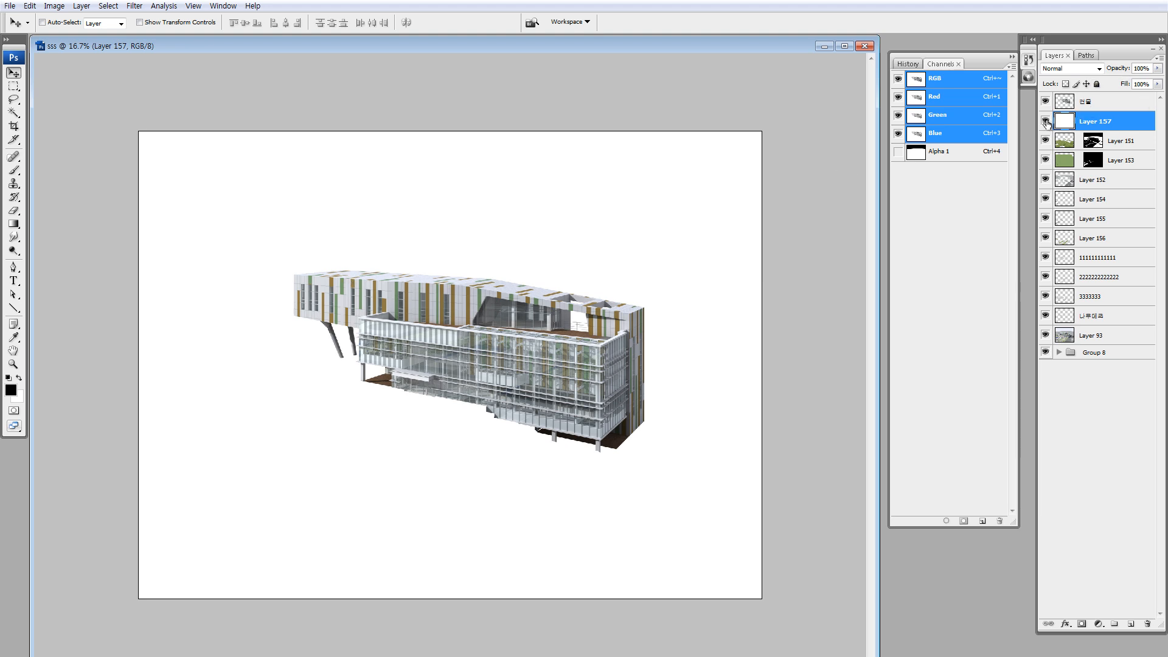
- Compare the building with the finished rendering 메인조감 최종수정.psd by placing both documents side by side at 8.33% zoom
double_click(31, 651)
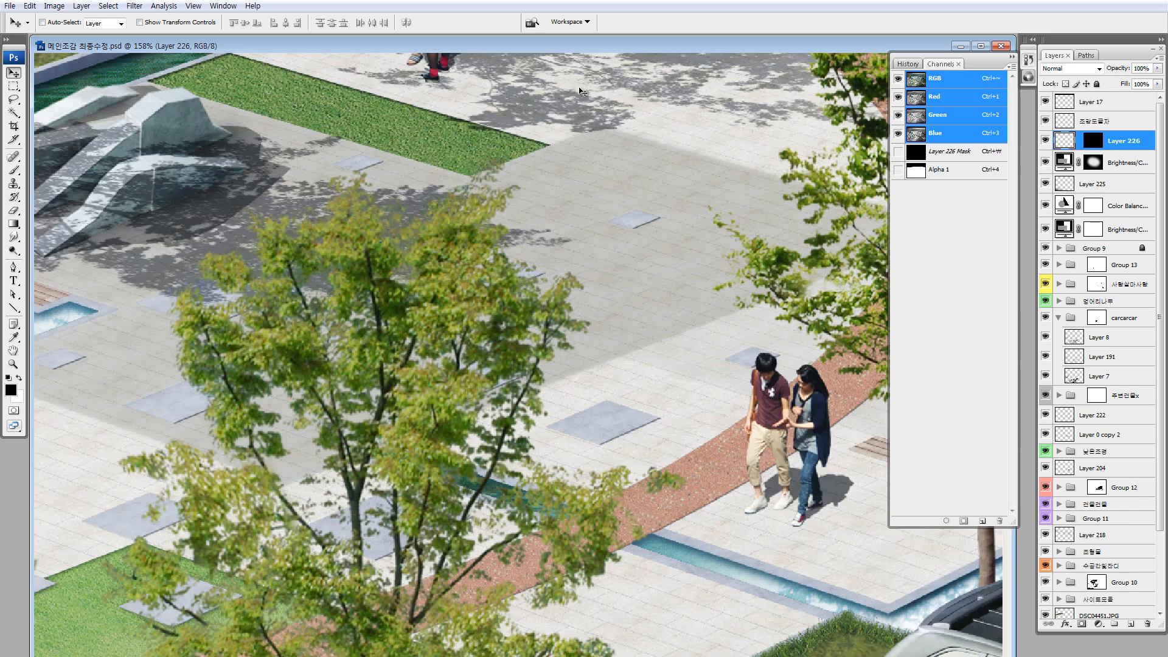
key(ctrl+0)
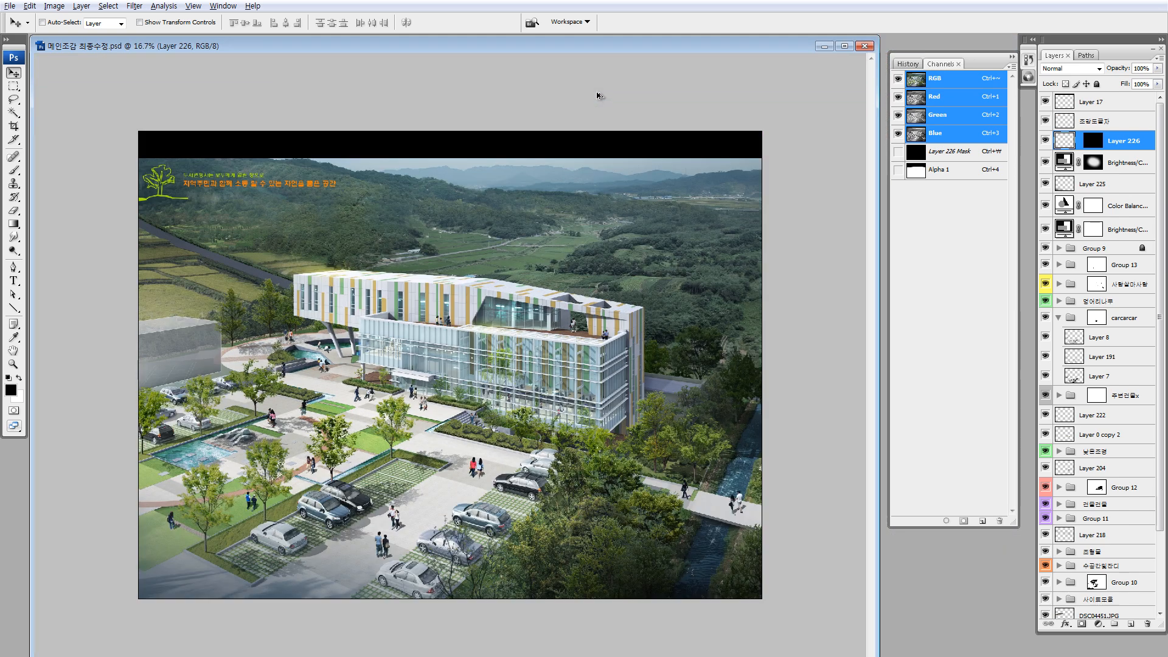
key(ctrl+minus)
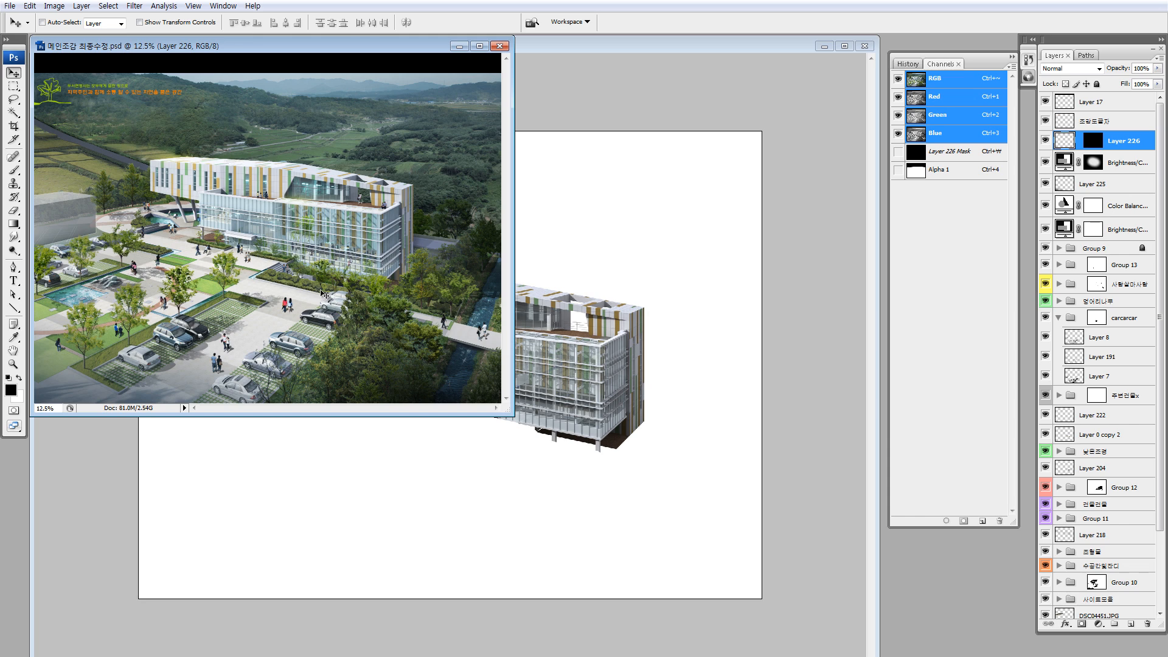
key(ctrl+minus)
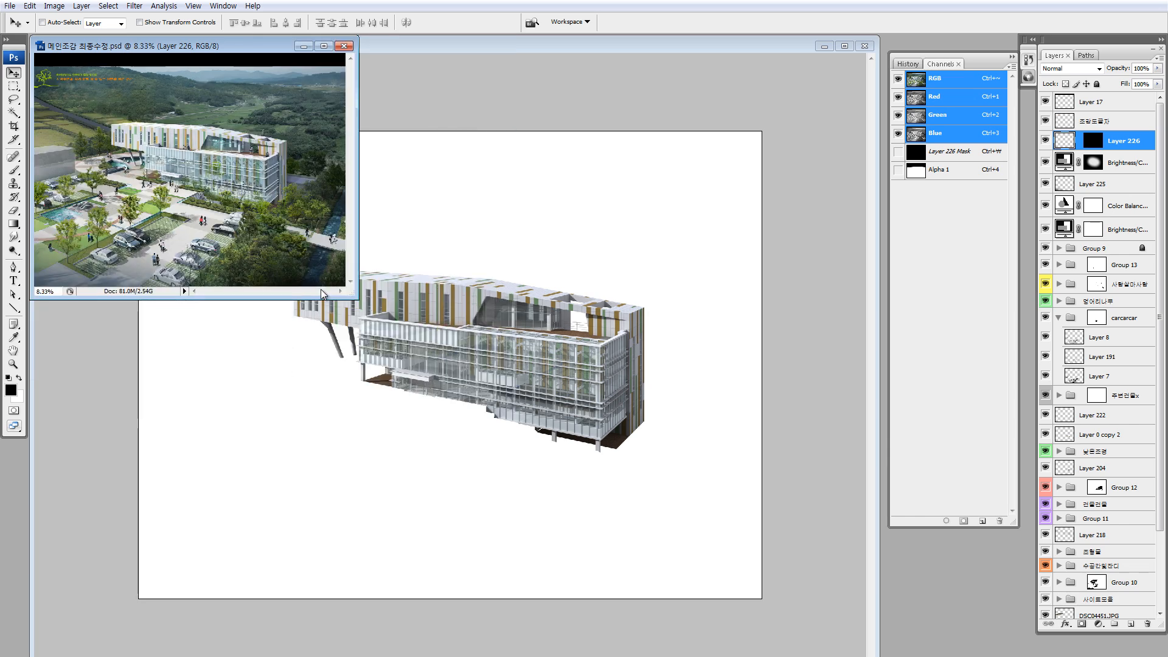
click(393, 40)
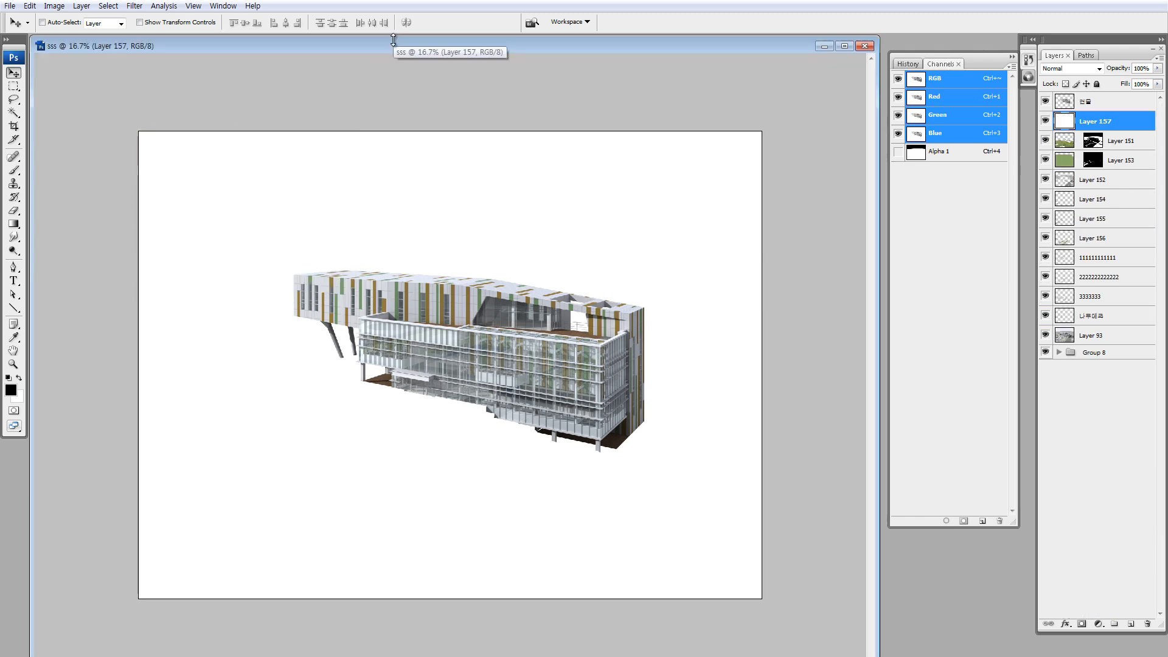
key(ctrl+minus)
key(ctrl+minus)
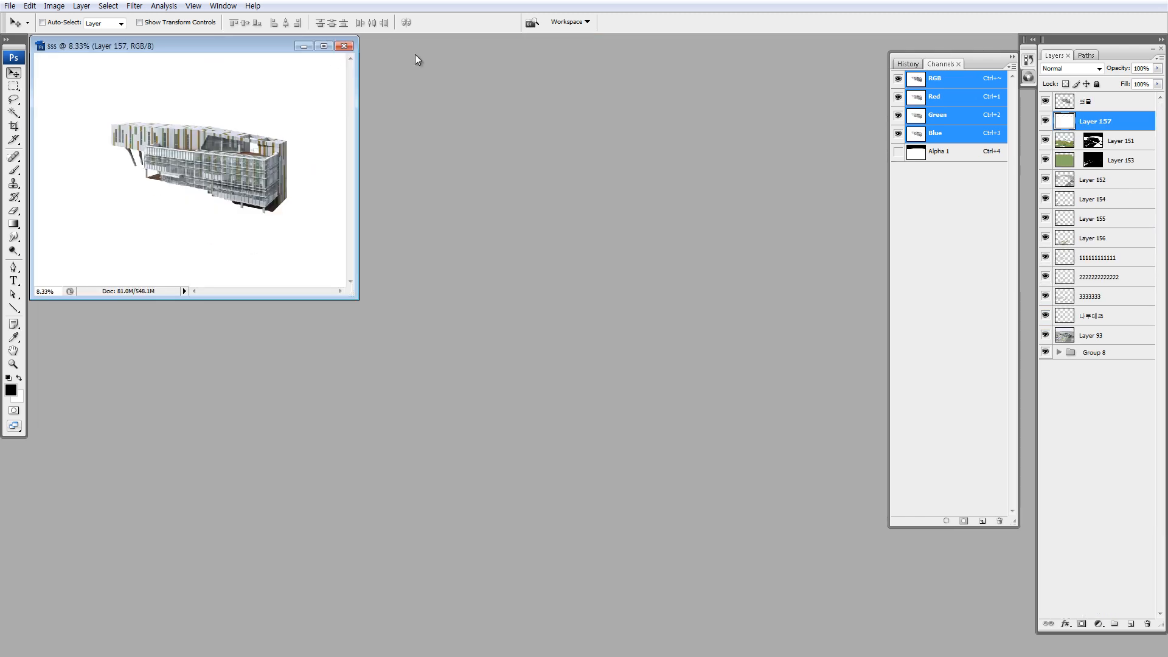
drag(207, 46, 565, 52)
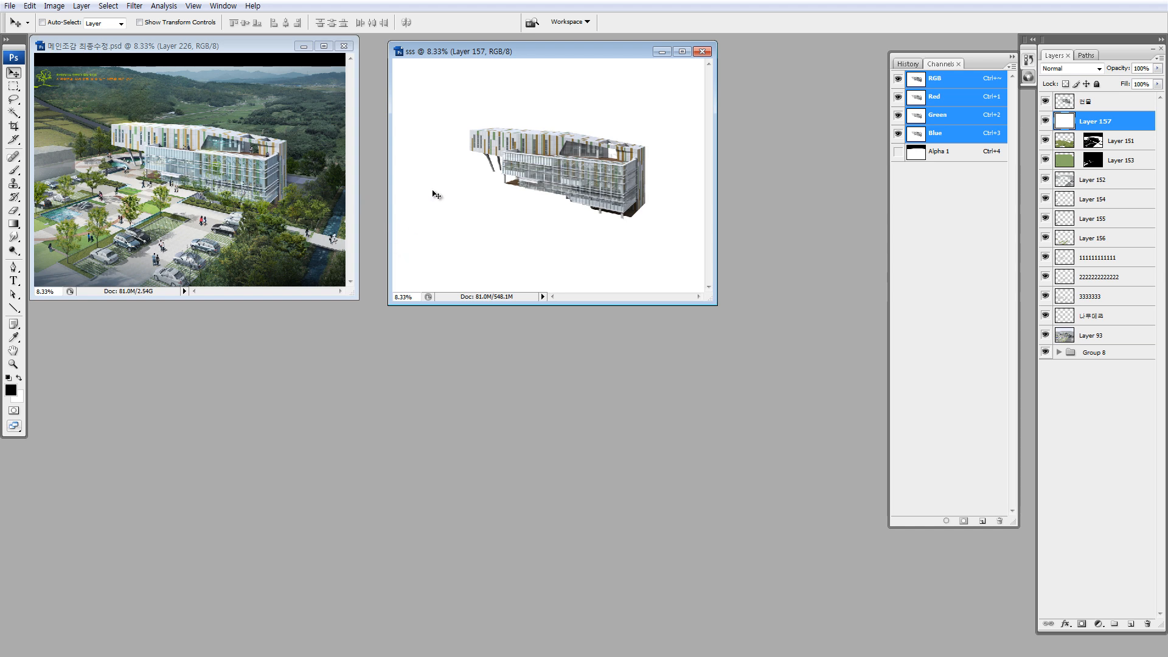
- Minimise the finished rendering, enlarge the sss document to 16.7%, and refill the backdrop layer below 건물 with black, then white
key(ctrl+plus)
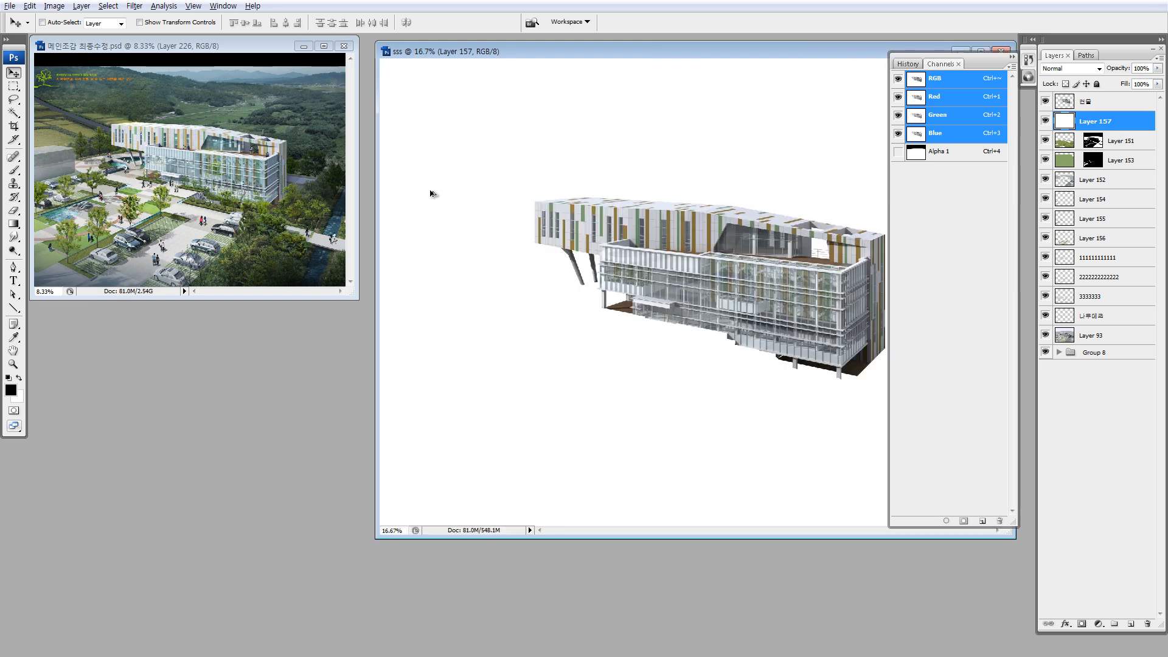
click(303, 46)
drag(489, 51, 249, 75)
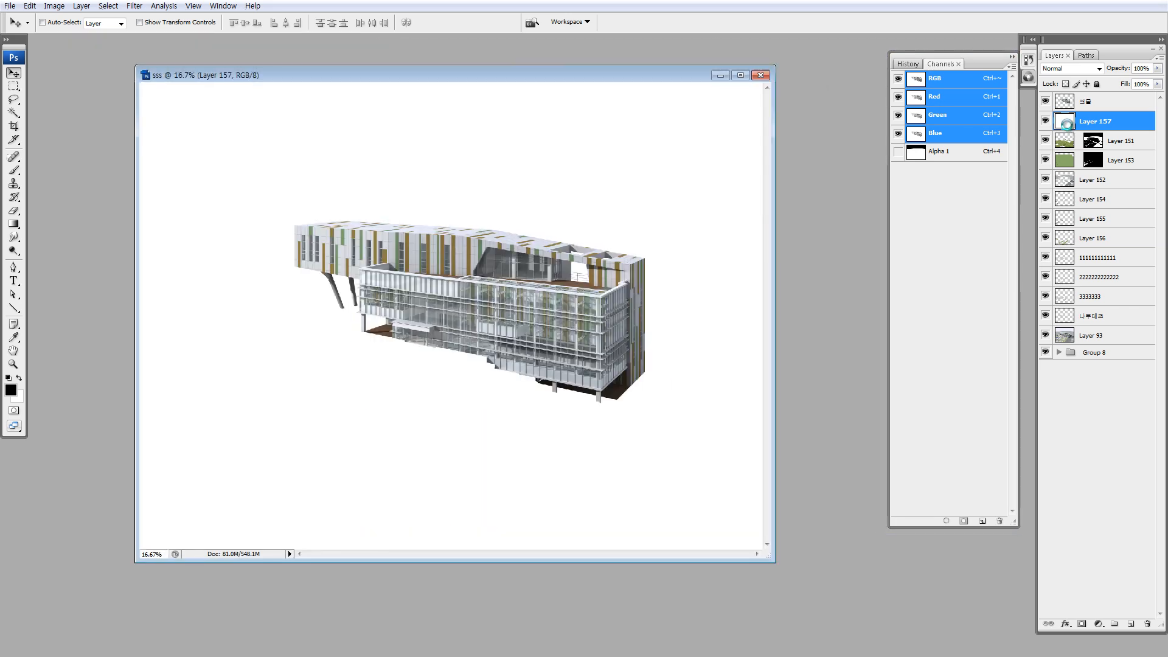
key(alt+BackSpace)
key(ctrl+BackSpace)
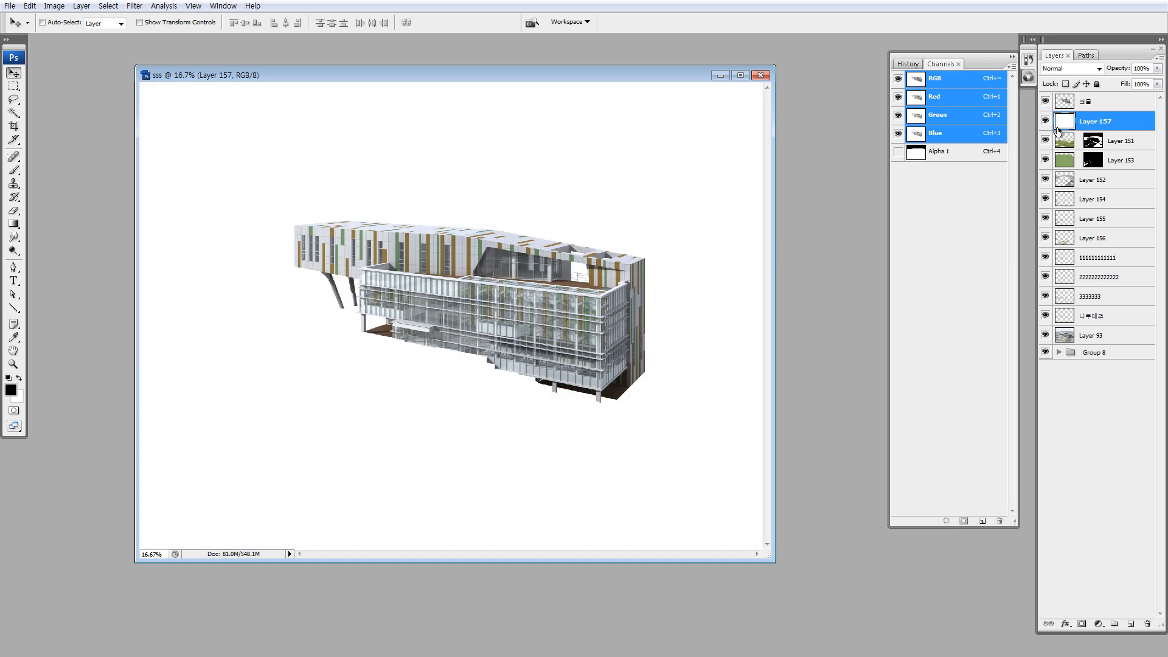
- Delete the blank white Layer 157, view Layer 93 on its own, and show all the other layers again
key(Delete)
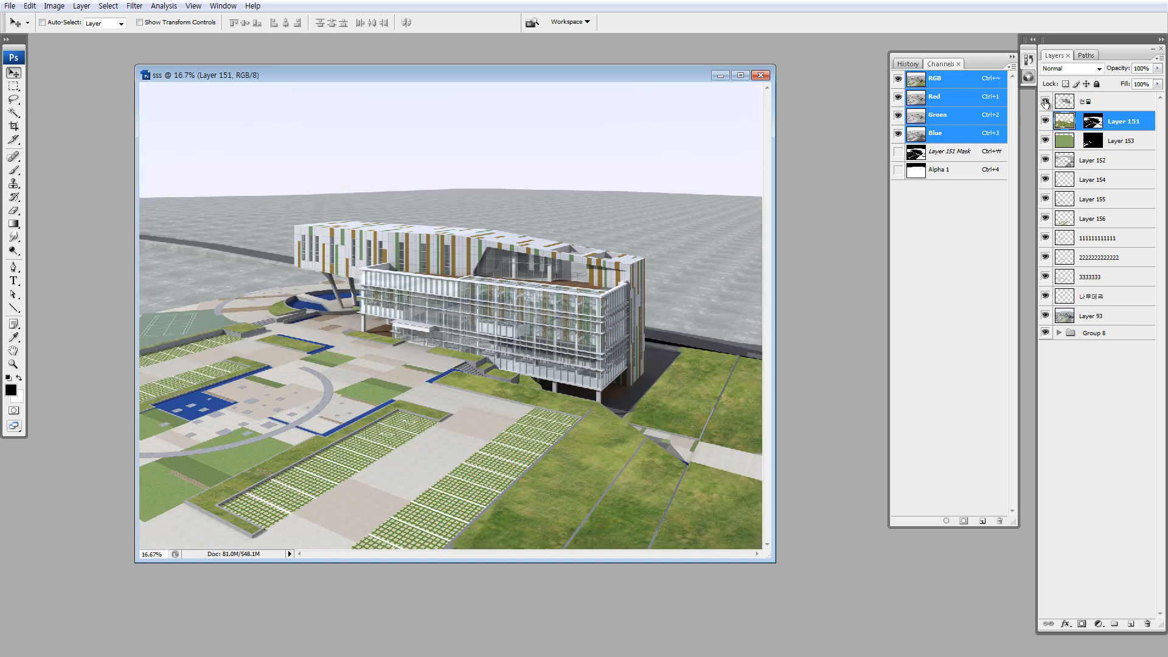
alt+click(1046, 315)
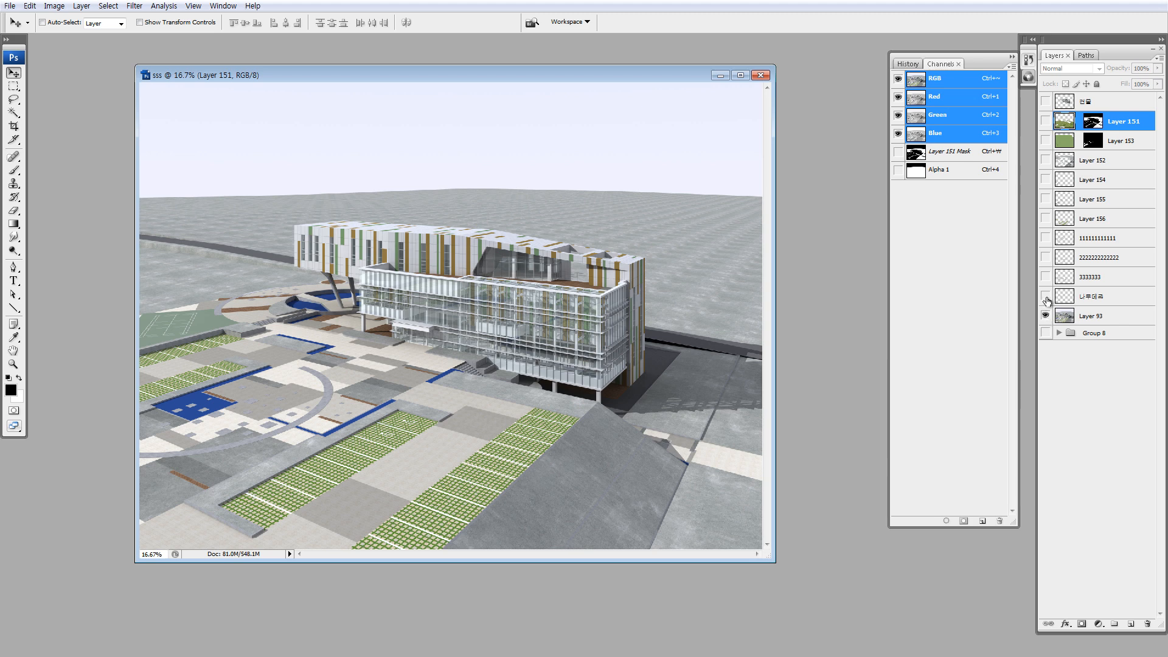
mouse_move(1049, 300)
mouse_down()
mouse_move(1051, 219)
mouse_move(1055, 299)
mouse_up()
drag(1046, 296, 1049, 103)
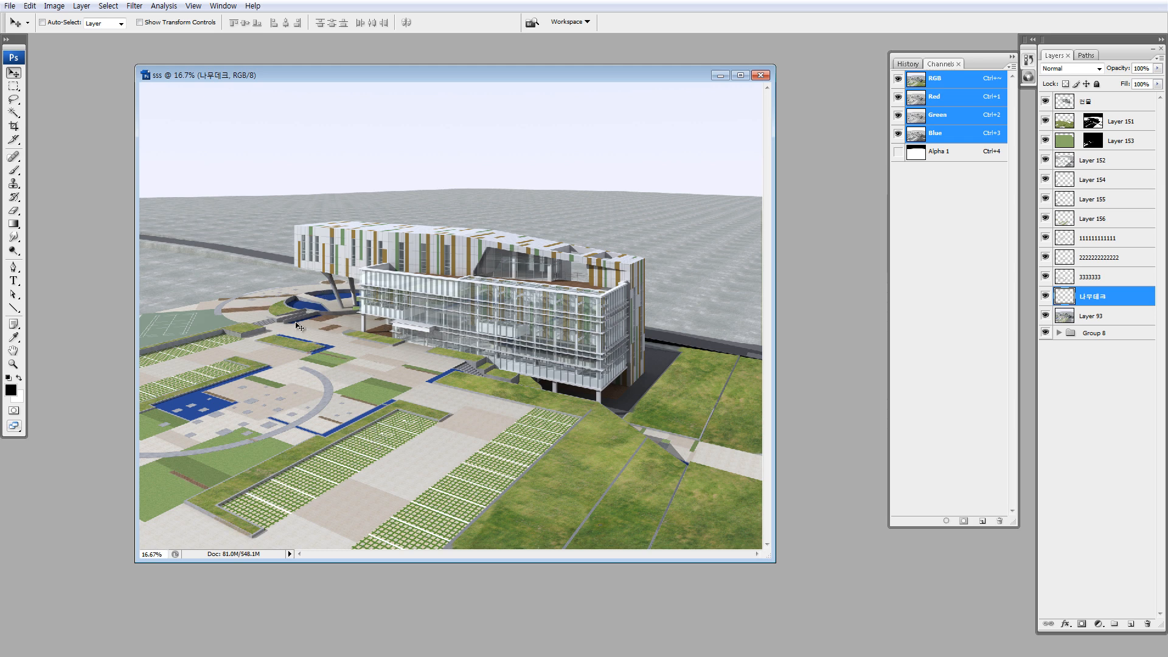
key(m)
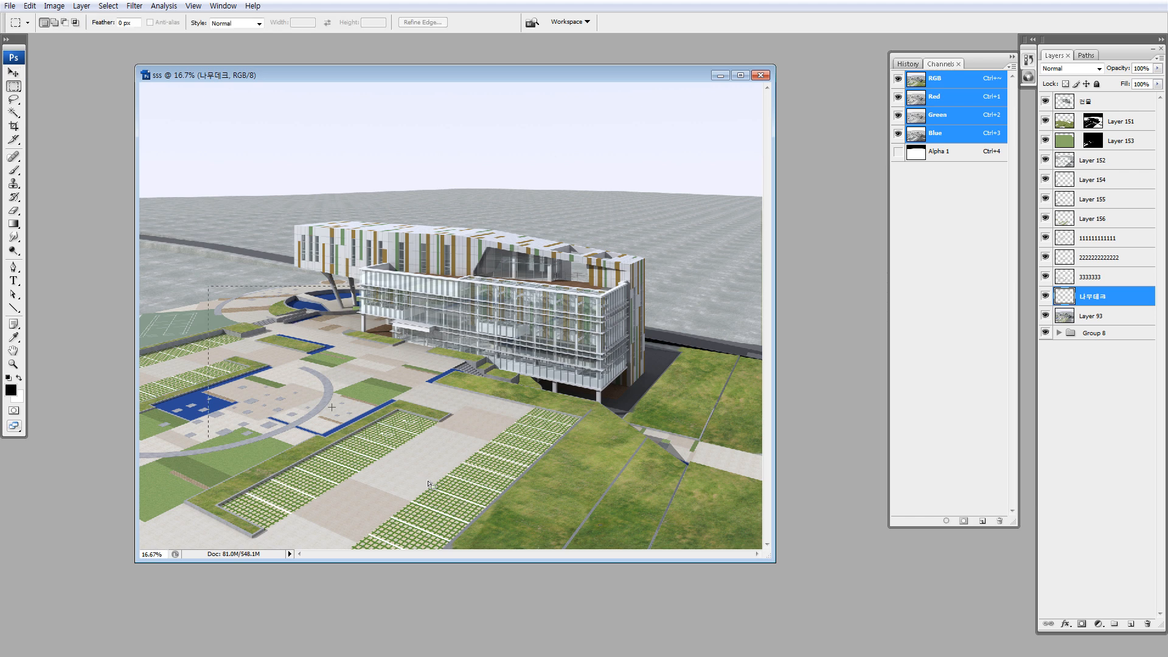
drag(332, 407, 460, 498)
drag(277, 359, 429, 485)
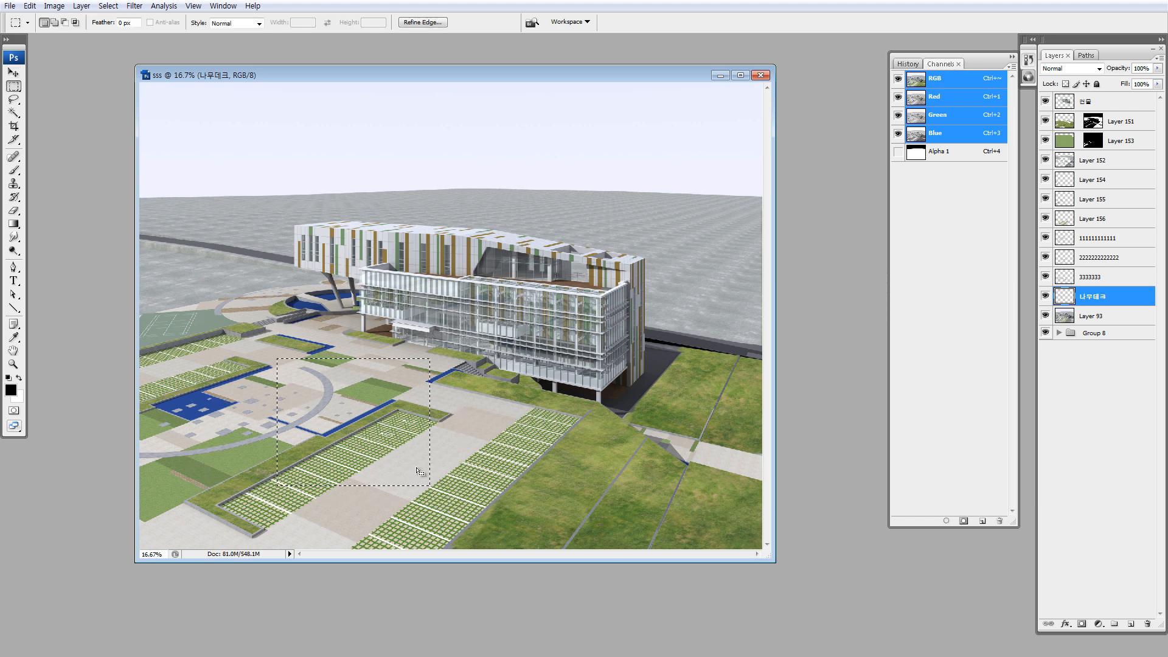
drag(232, 169, 684, 514)
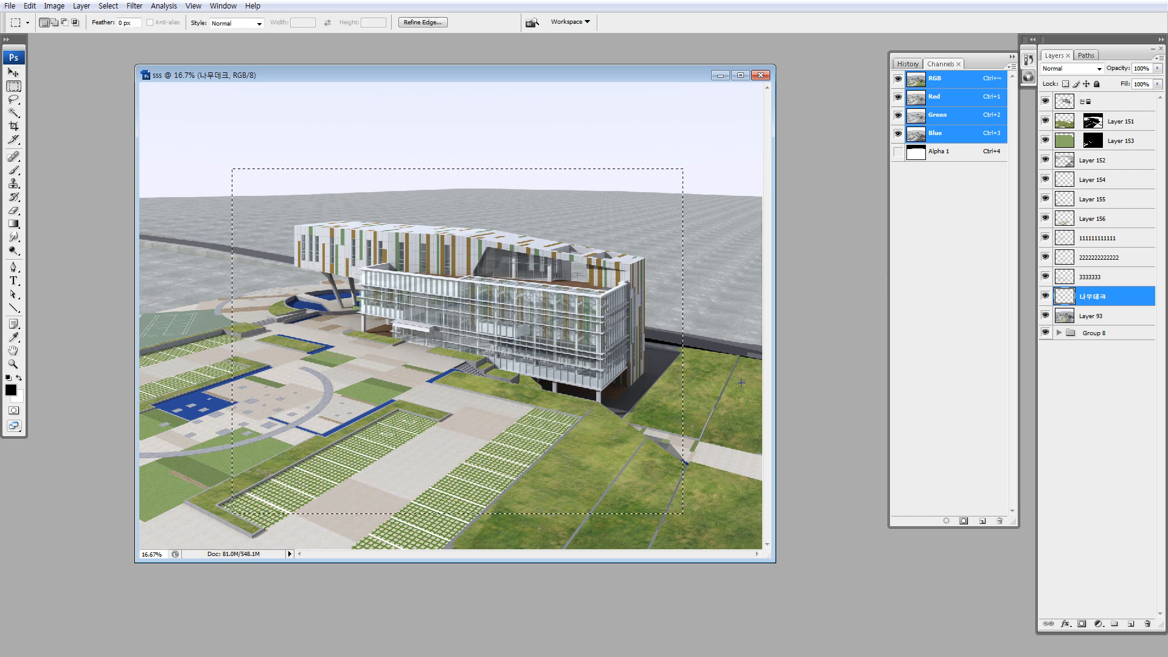
click(718, 456)
drag(353, 210, 712, 490)
click(324, 492)
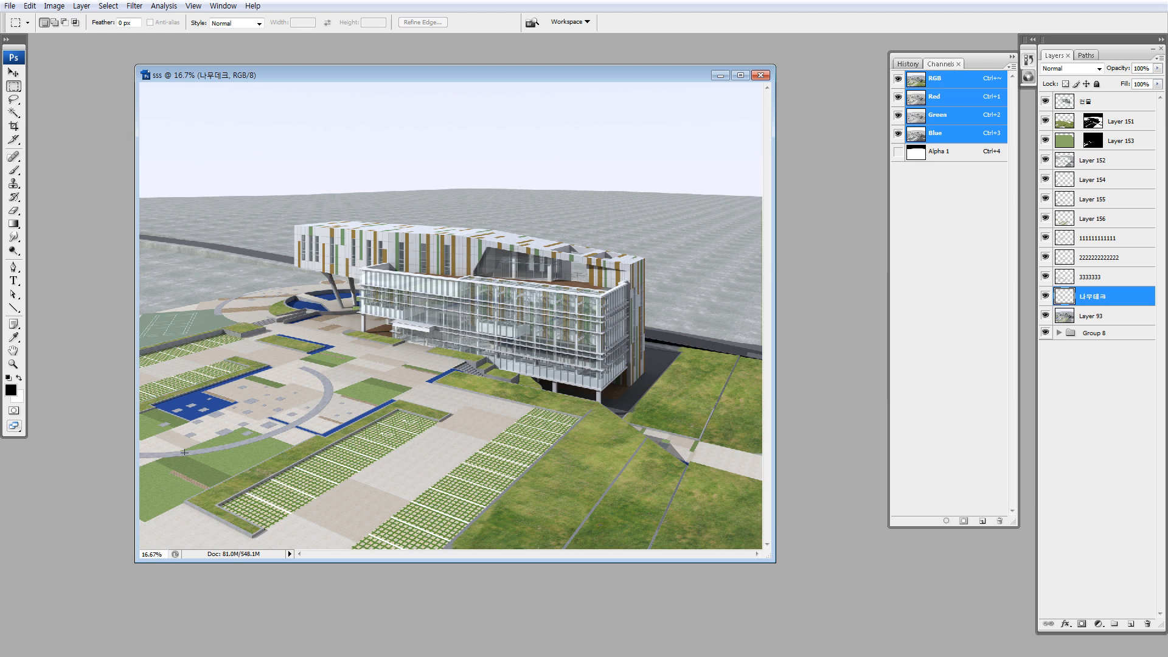
drag(386, 348, 447, 387)
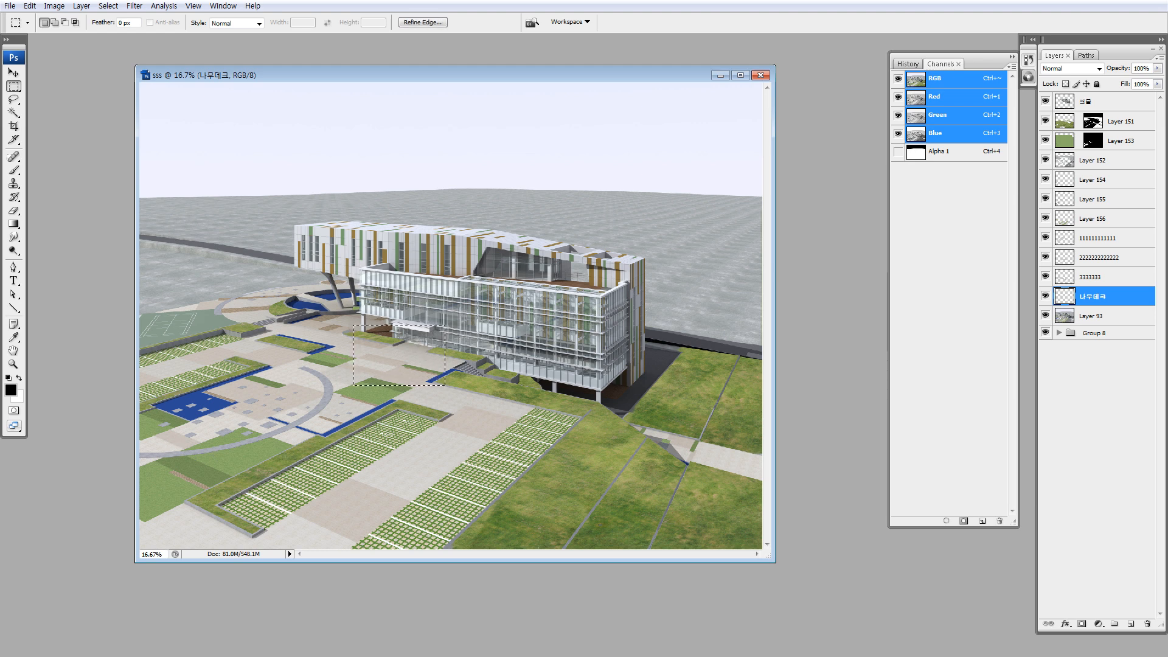
click(418, 341)
key(l)
mouse_move(387, 329)
mouse_down()
mouse_move(148, 424)
mouse_move(176, 495)
mouse_move(284, 455)
mouse_move(381, 399)
mouse_move(429, 343)
mouse_move(360, 330)
mouse_up()
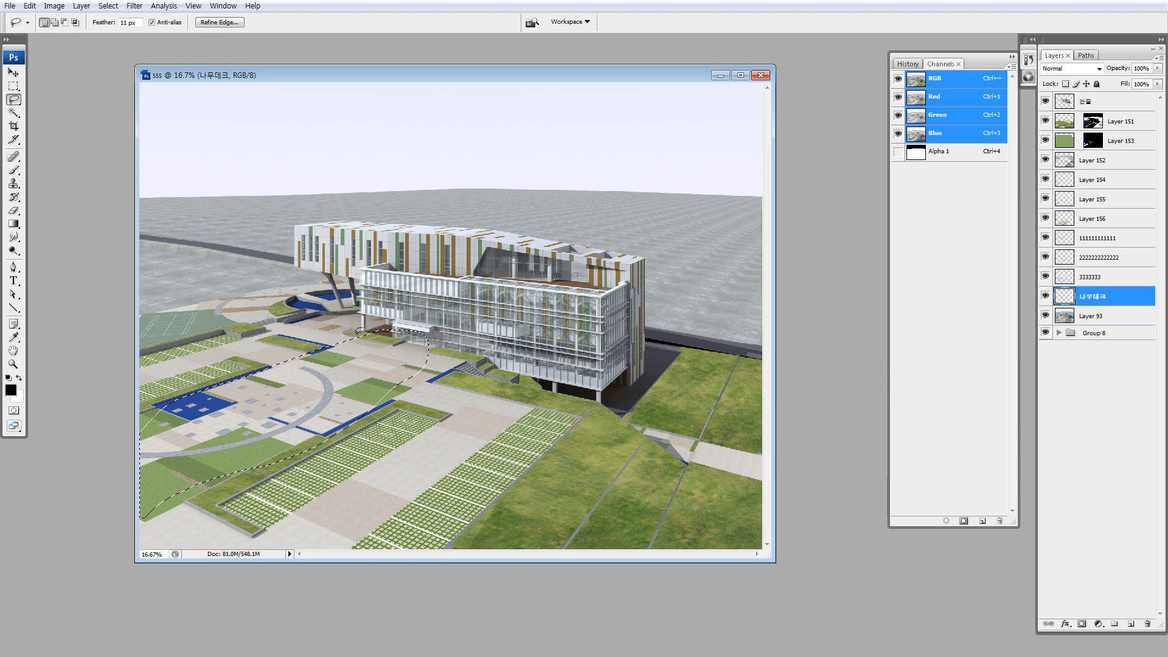
mouse_move(304, 346)
mouse_down()
mouse_move(319, 371)
mouse_move(303, 346)
mouse_up()
key(ctrl+d)
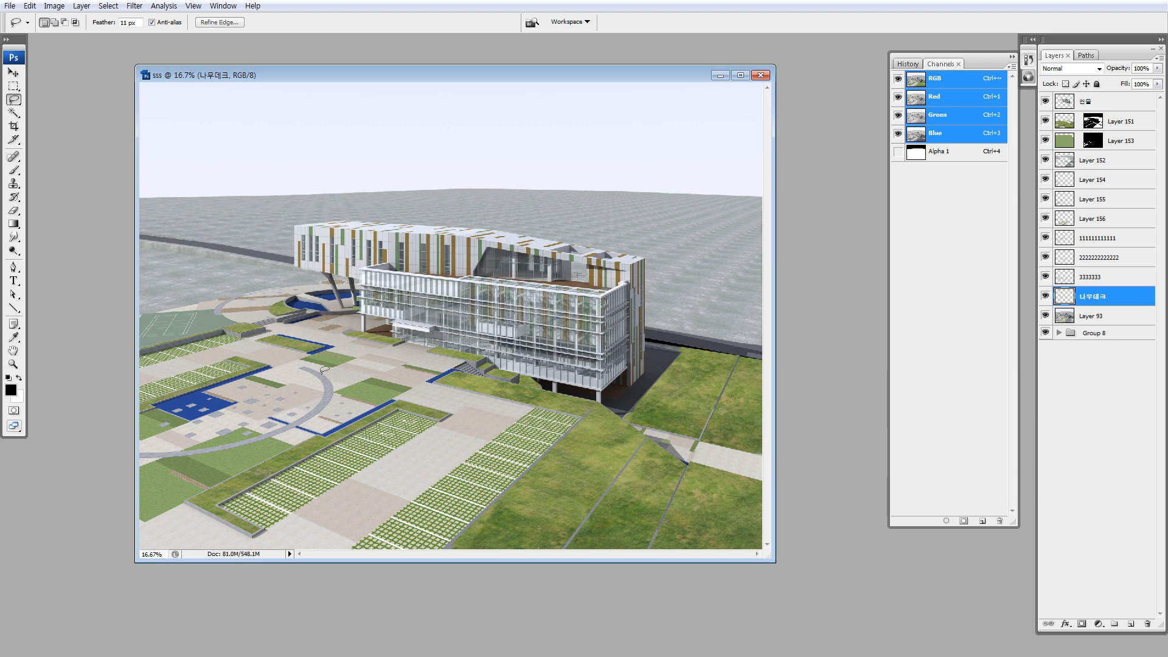
mouse_move(315, 405)
mouse_down()
mouse_move(147, 455)
mouse_move(222, 464)
mouse_move(317, 439)
mouse_move(358, 379)
mouse_move(326, 351)
mouse_up()
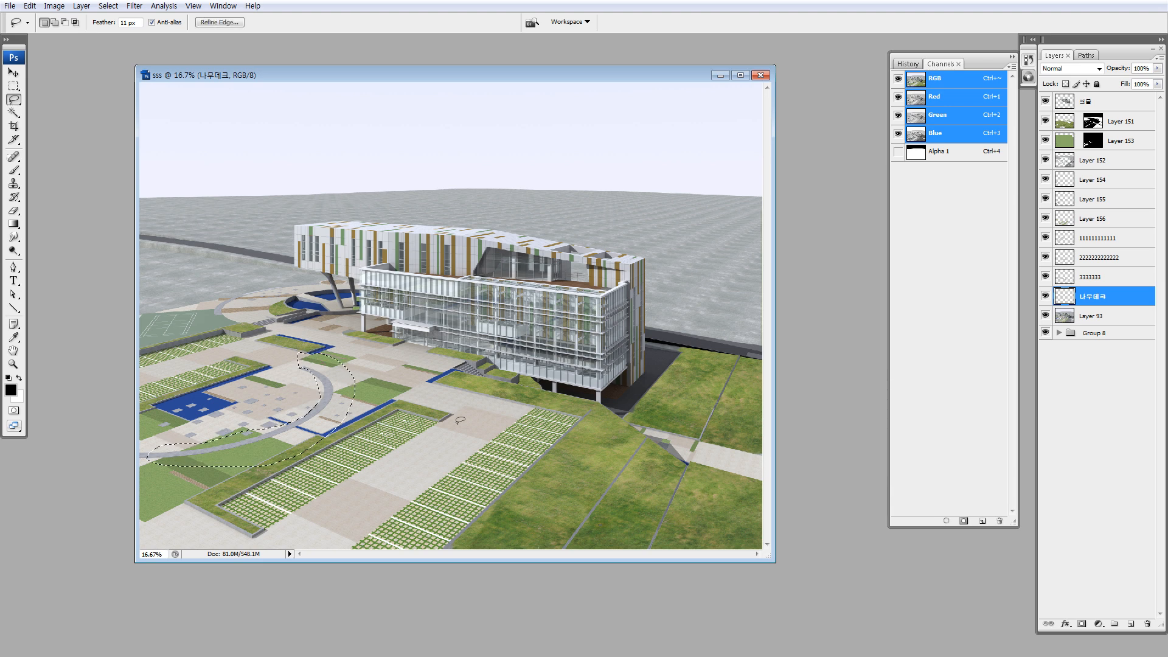
key(ctrl+d)
key(z)
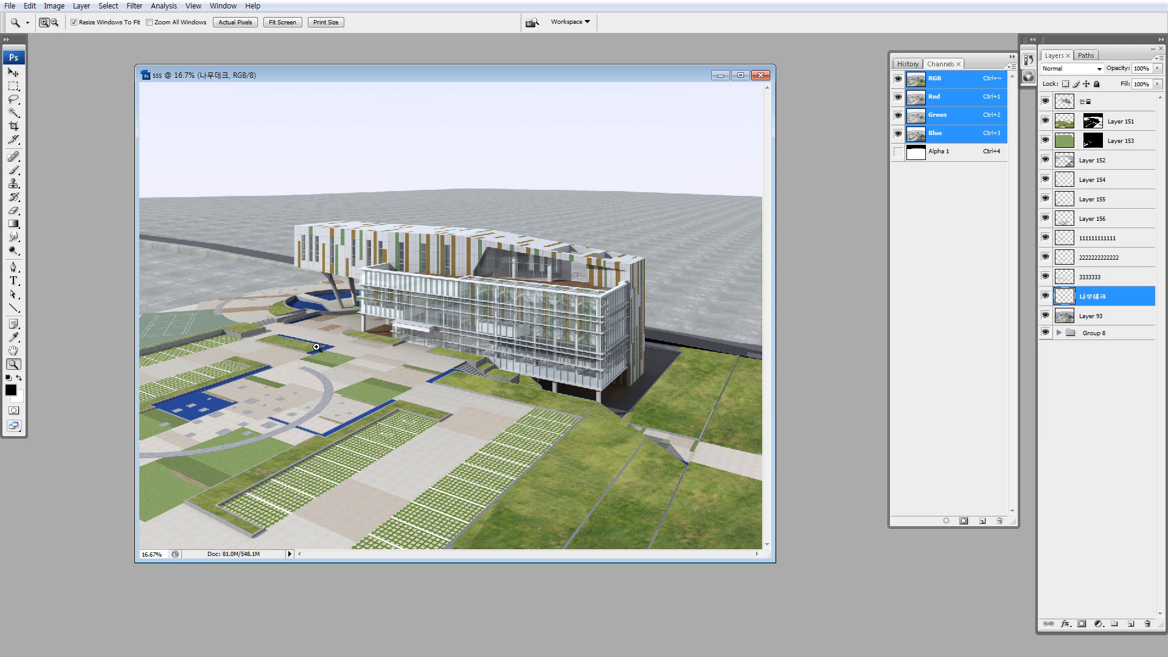
key(l)
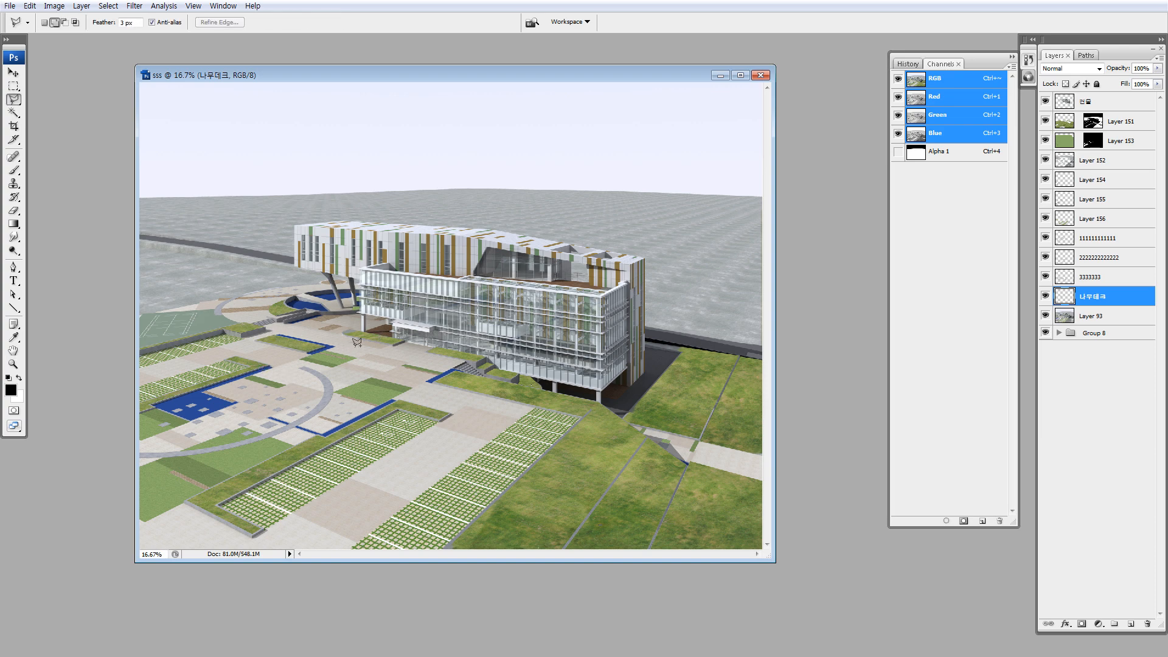
click(389, 345)
click(146, 452)
click(194, 460)
double_click(366, 394)
key(z)
drag(277, 386, 318, 429)
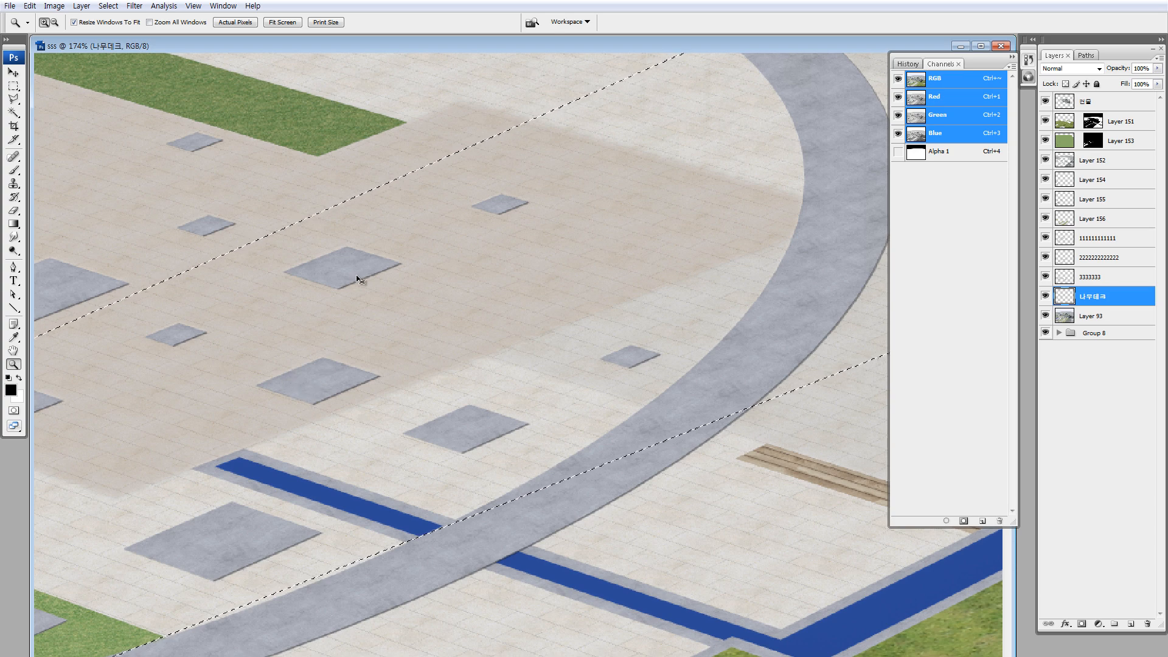
key(ctrl+0)
key(ctrl+d)
key(v)
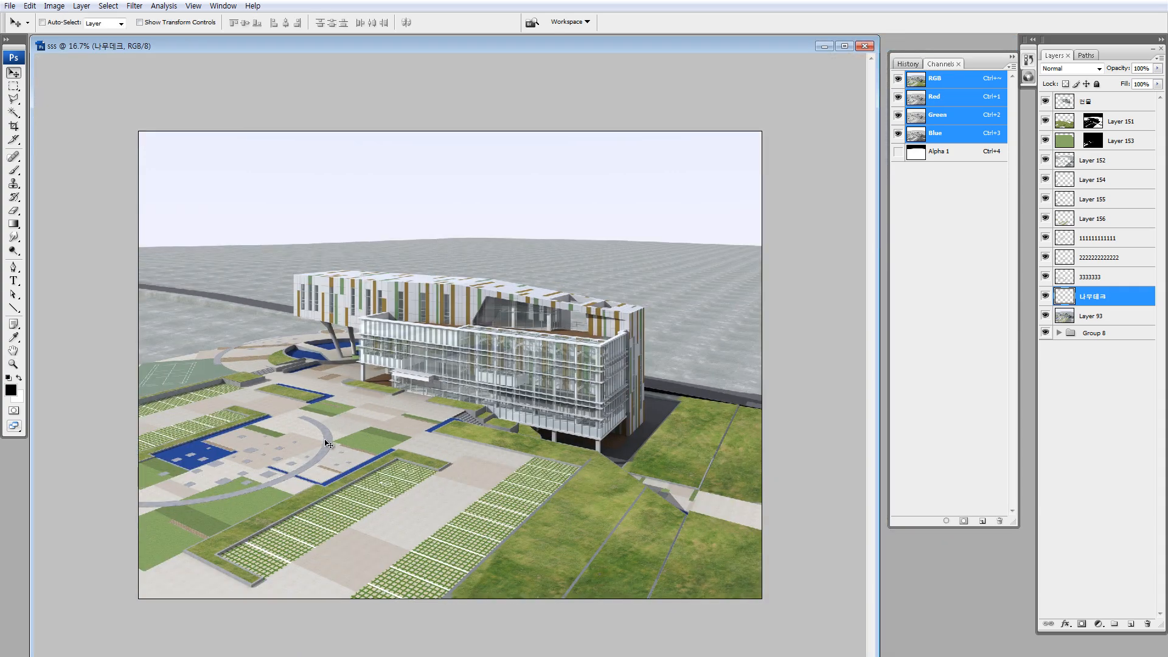
- Select the layer containing the grey curved paving and examine the circular plaza beside the building up close
ctrl+click(306, 416)
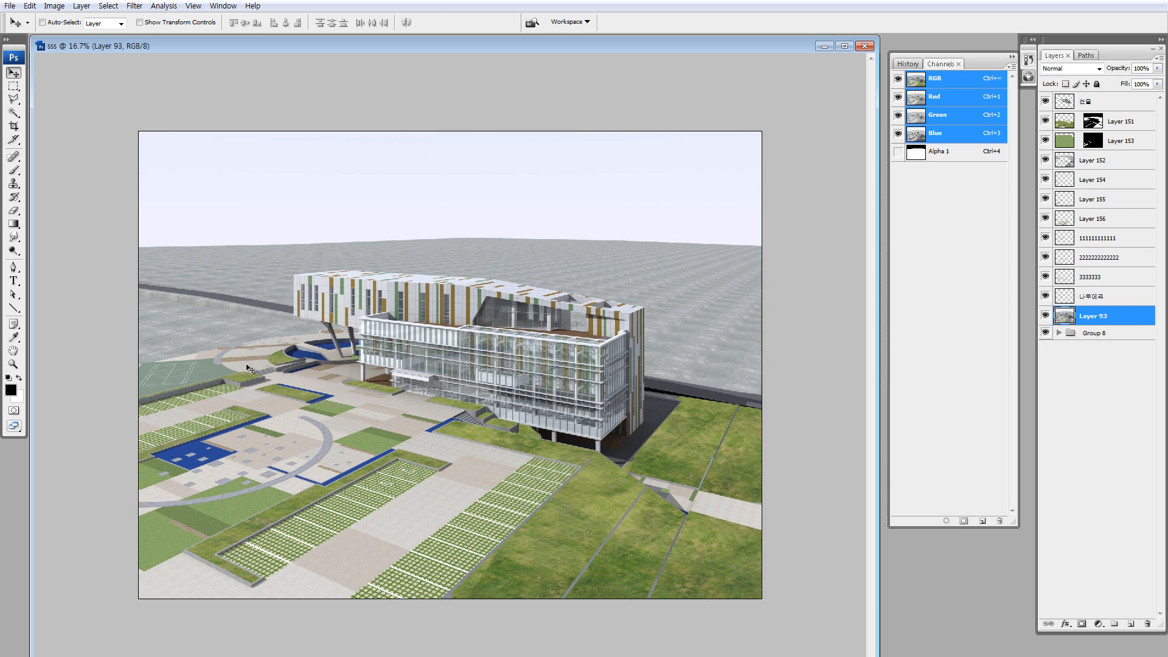
key(z)
drag(254, 366, 352, 422)
drag(499, 295, 420, 466)
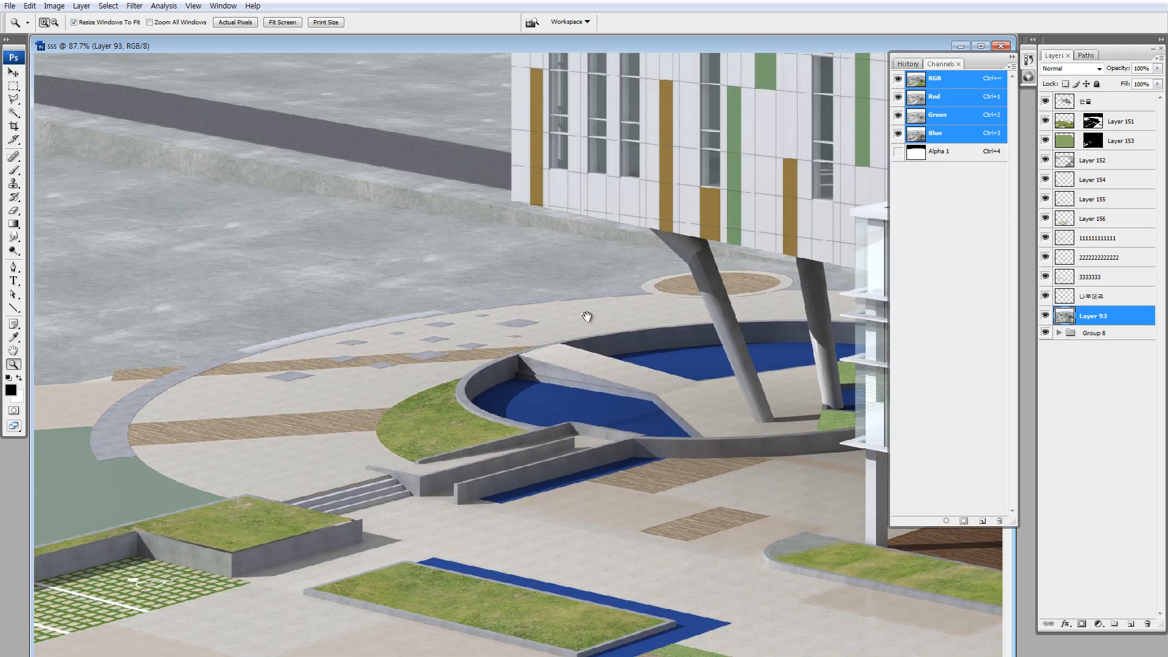
drag(239, 427, 342, 396)
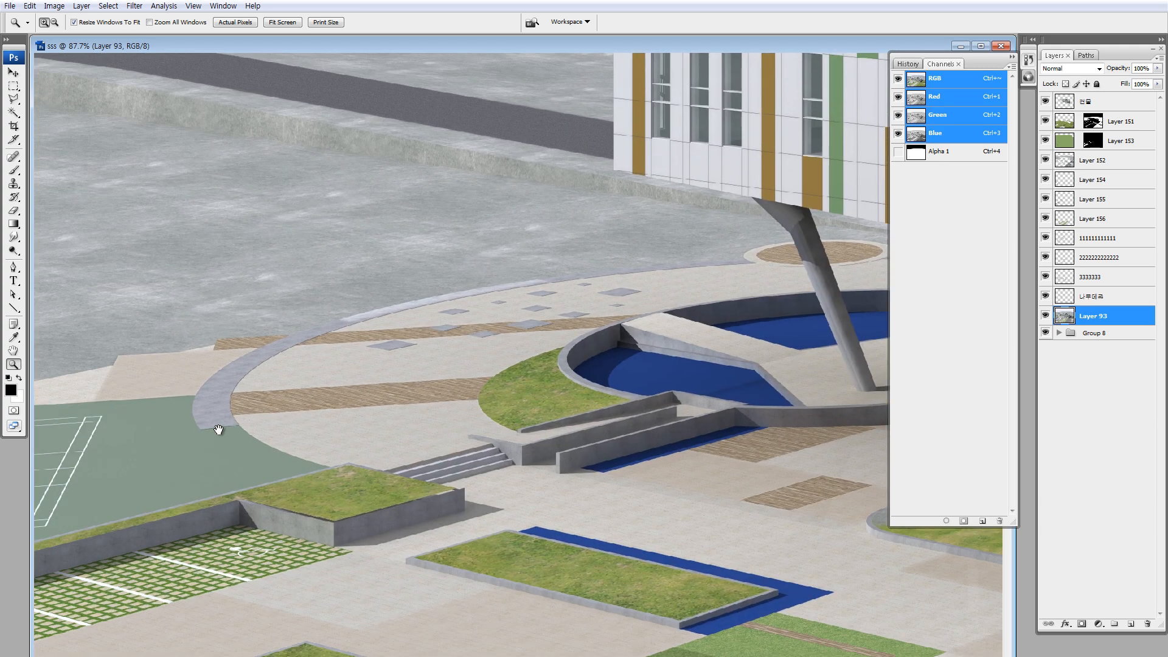
key(ctrl+0)
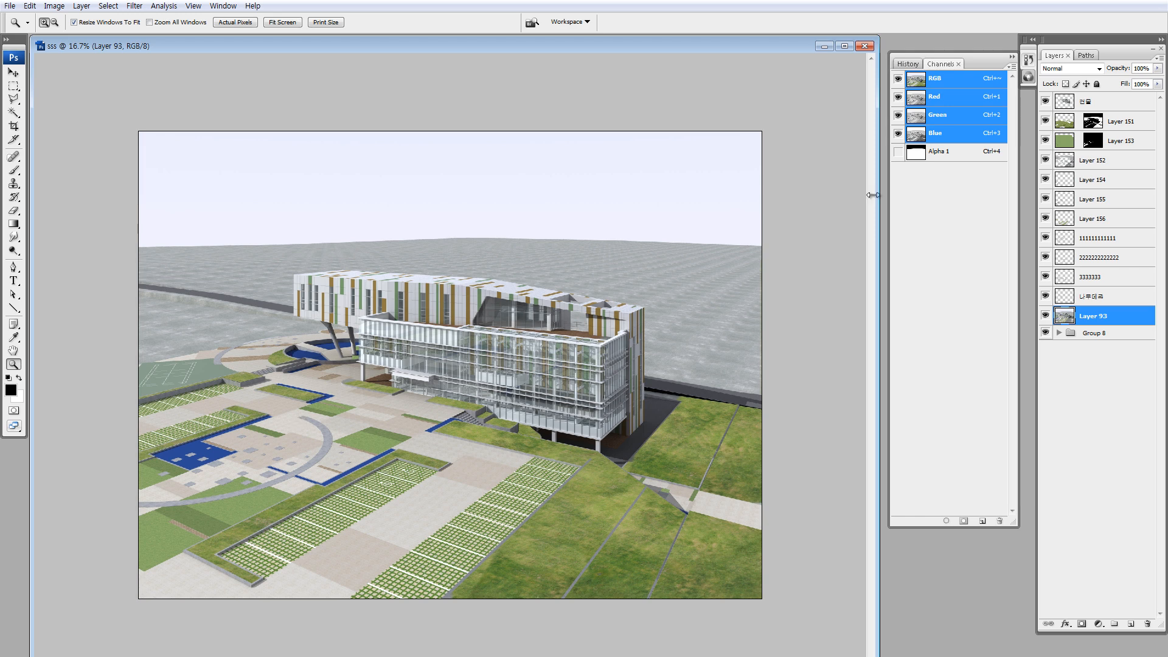
- Expand Group 8 and show its colour mask Layers 84 to 87
click(1066, 336)
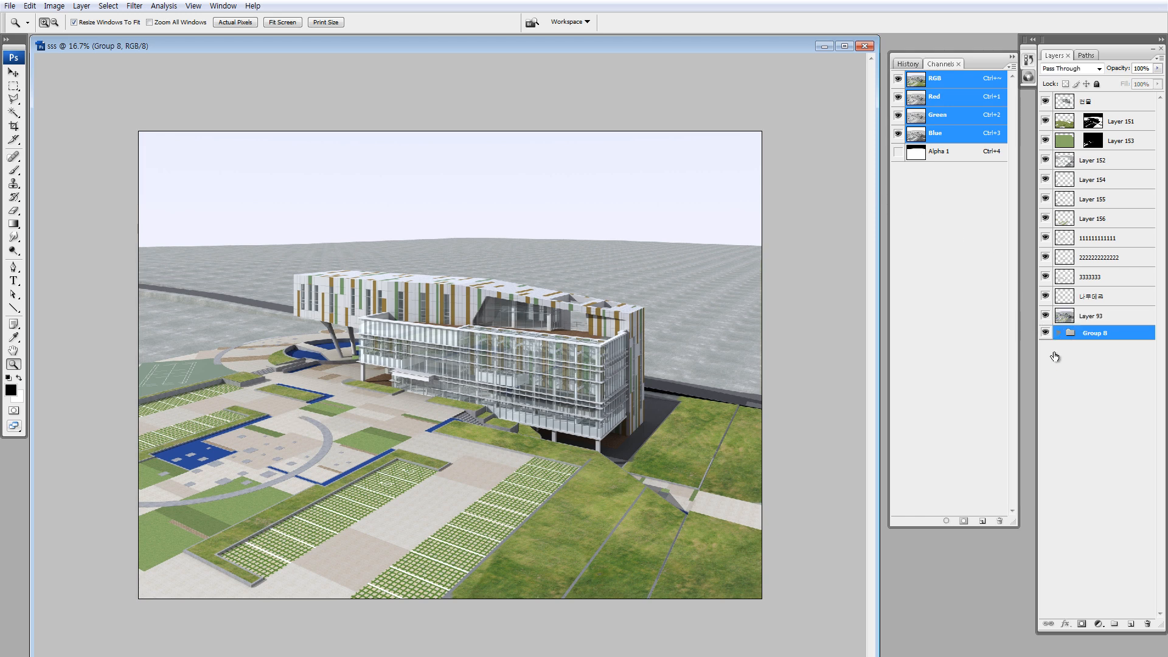
click(1059, 333)
scroll(1100, 532, down, 2)
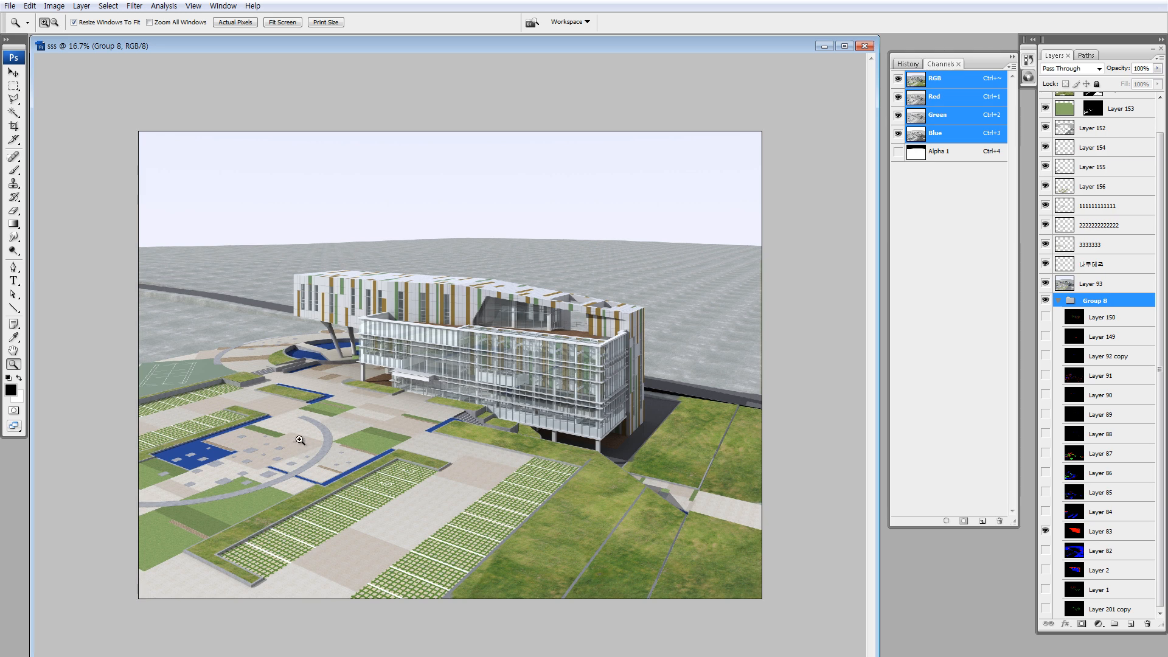
key(v)
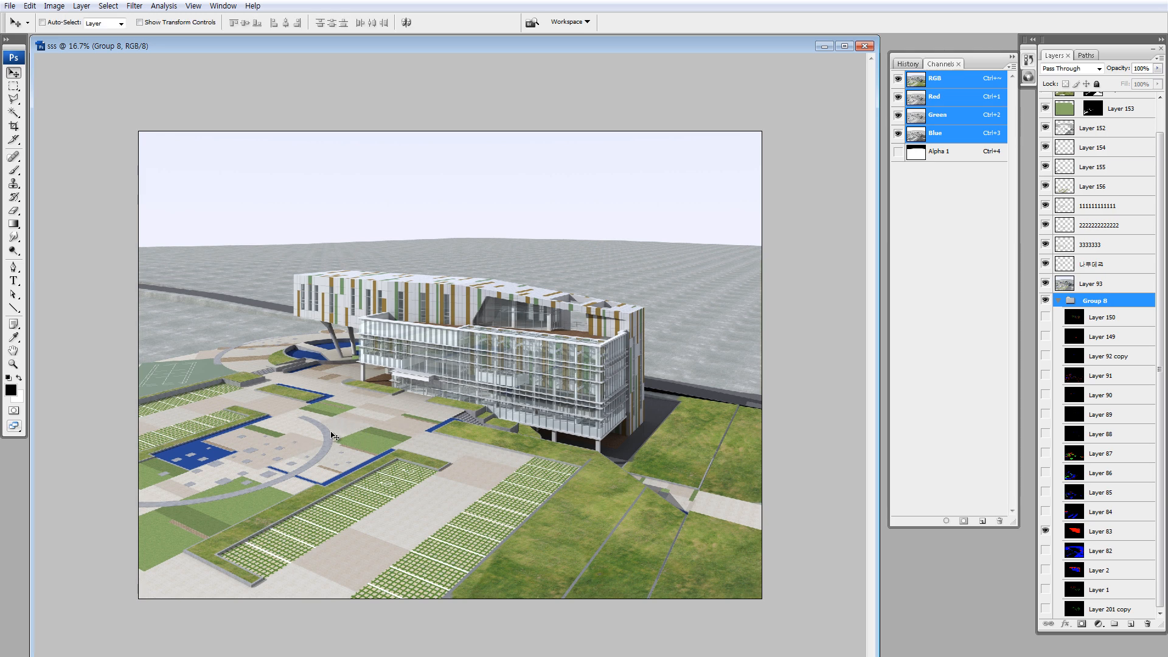
ctrl+click(332, 438)
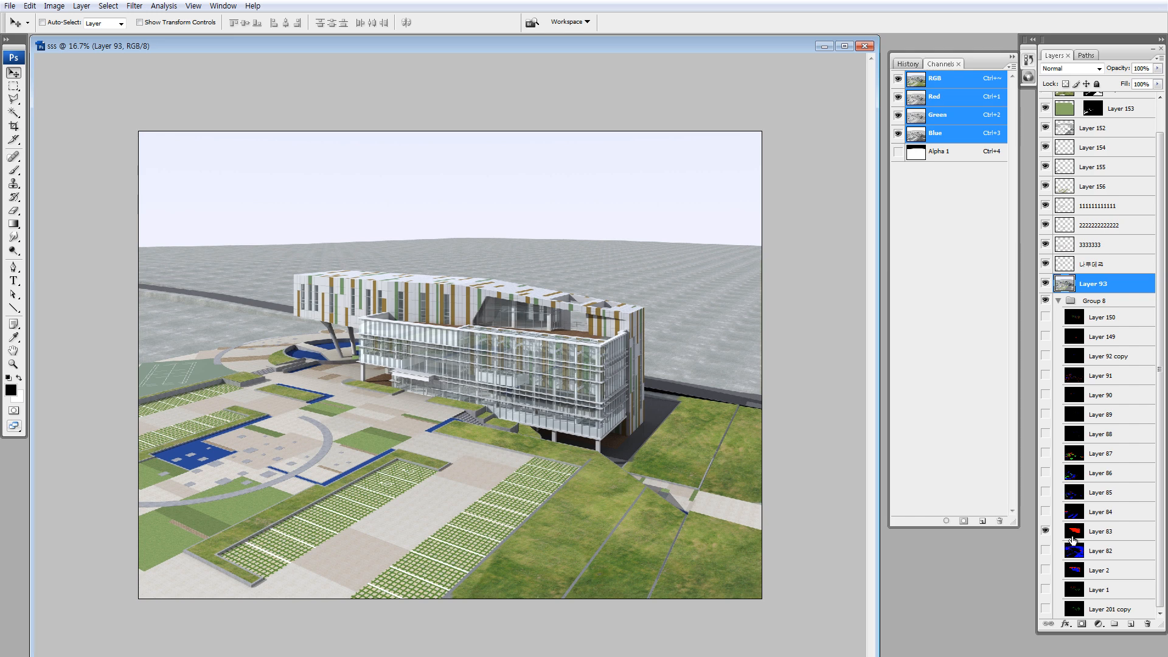
click(1046, 473)
click(1053, 473)
drag(1054, 496, 1051, 544)
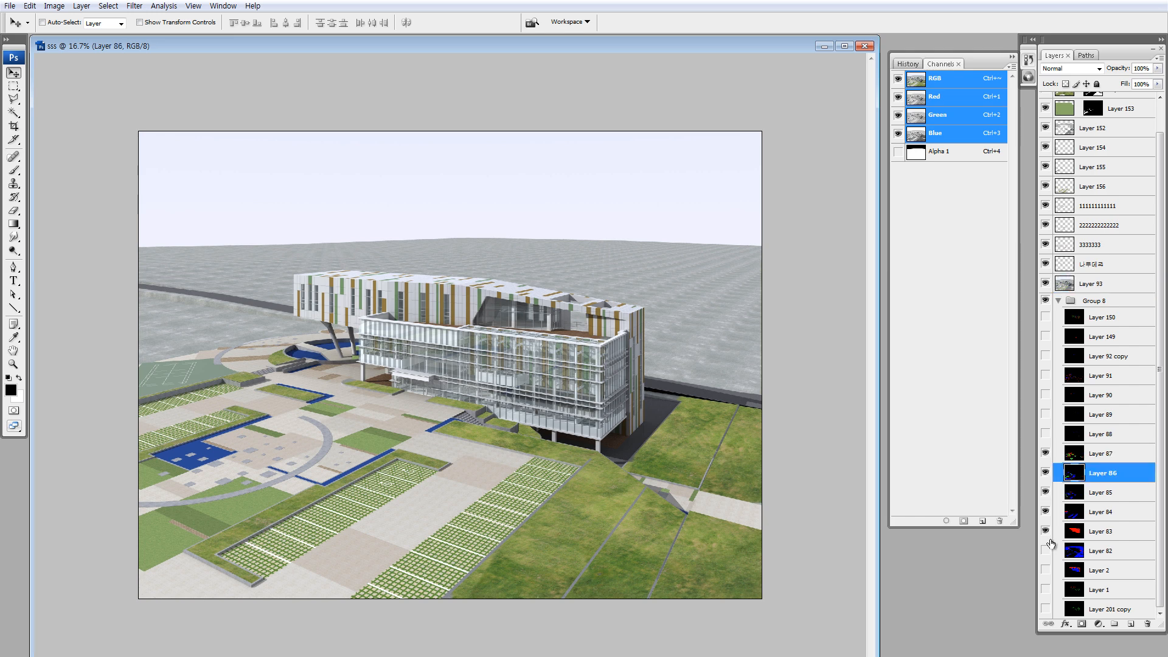
- View the colour mask layers in Group 8 one at a time to find the one covering the grey curved paving
alt+click(1045, 551)
alt+click(1044, 571)
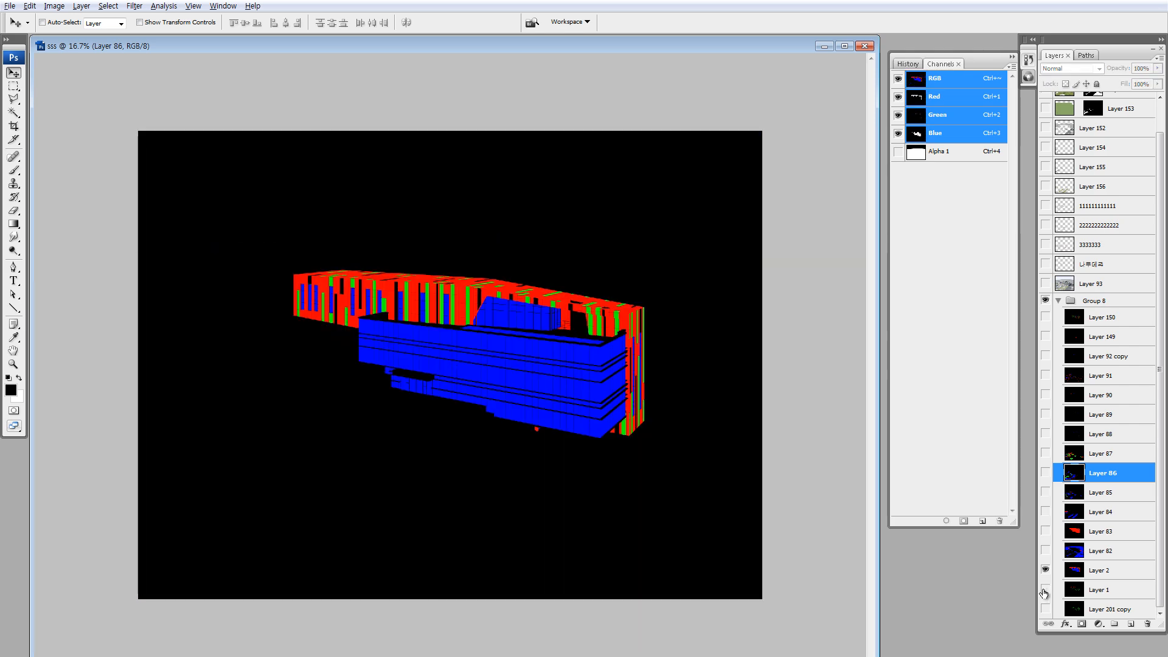
alt+click(1042, 590)
alt+click(1045, 608)
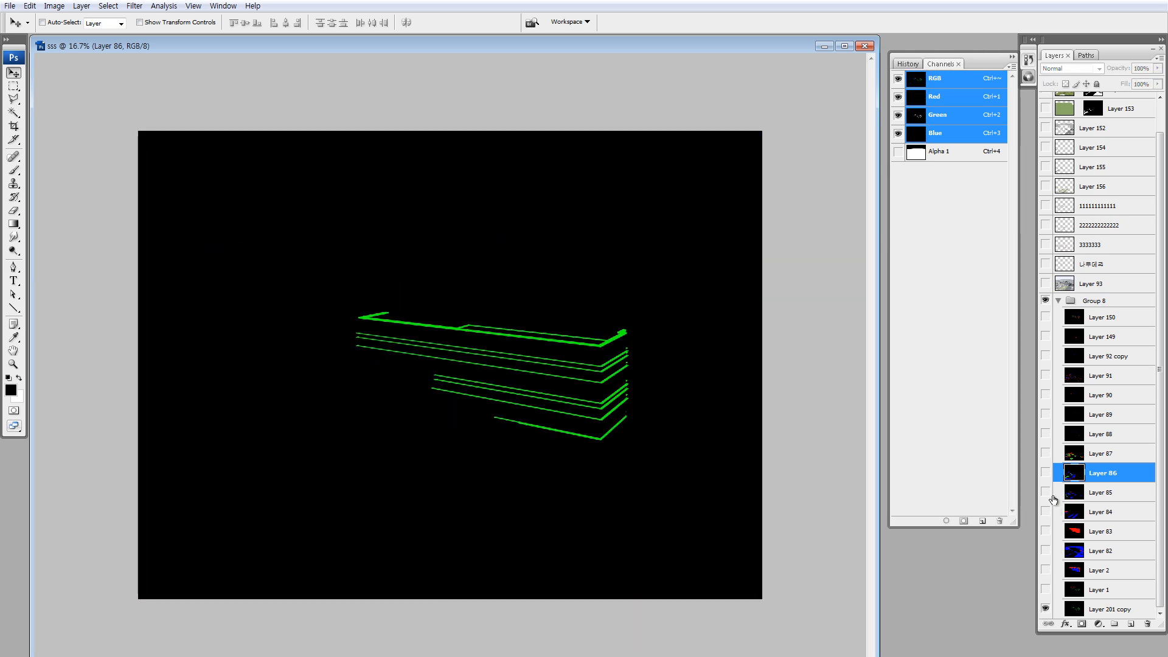
alt+click(1048, 471)
alt+click(1050, 454)
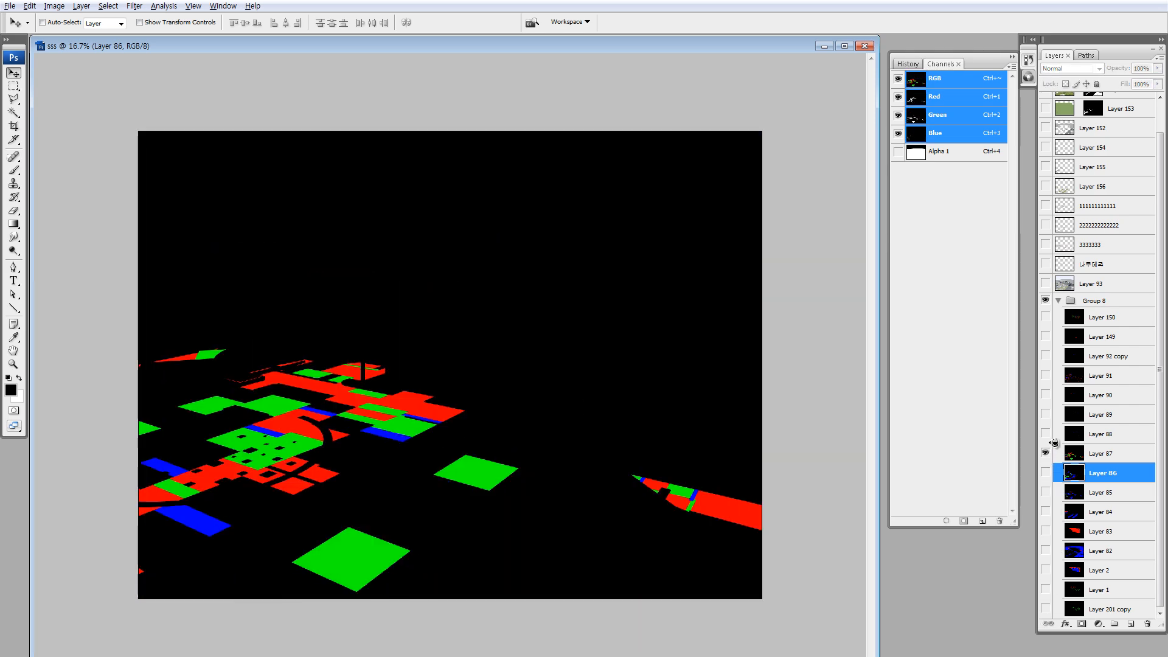
alt+click(1046, 434)
alt+click(1044, 414)
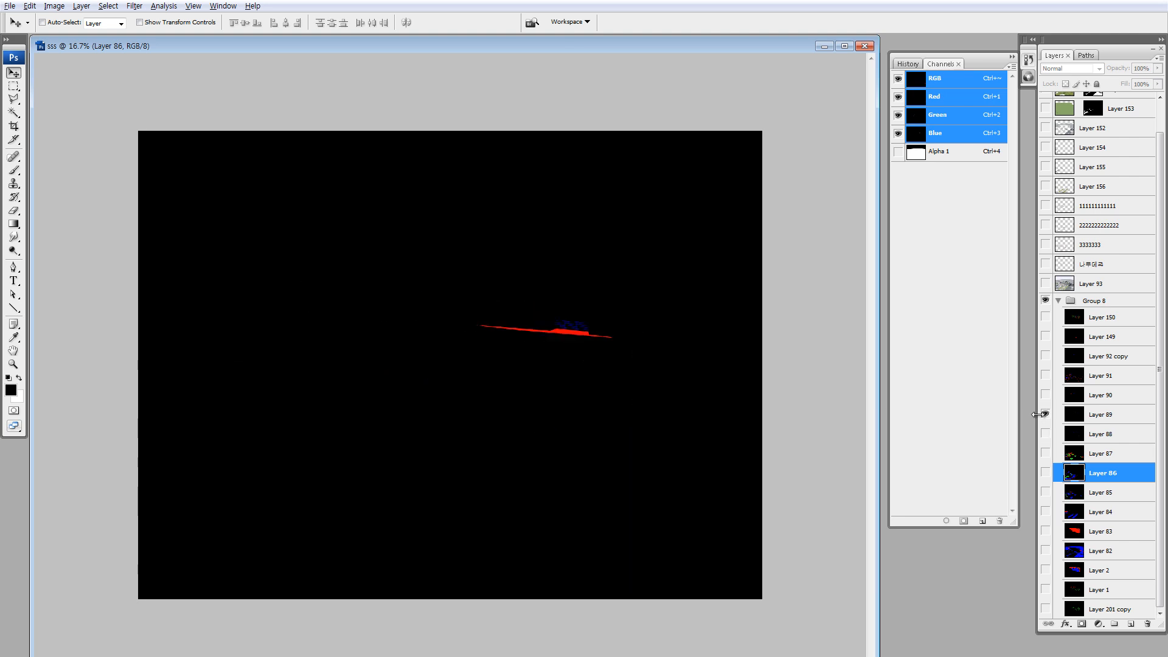
alt+click(1045, 395)
- Show only the colour mask on Layer 91 and check its curved strip and square paver areas up close
alt+click(1046, 375)
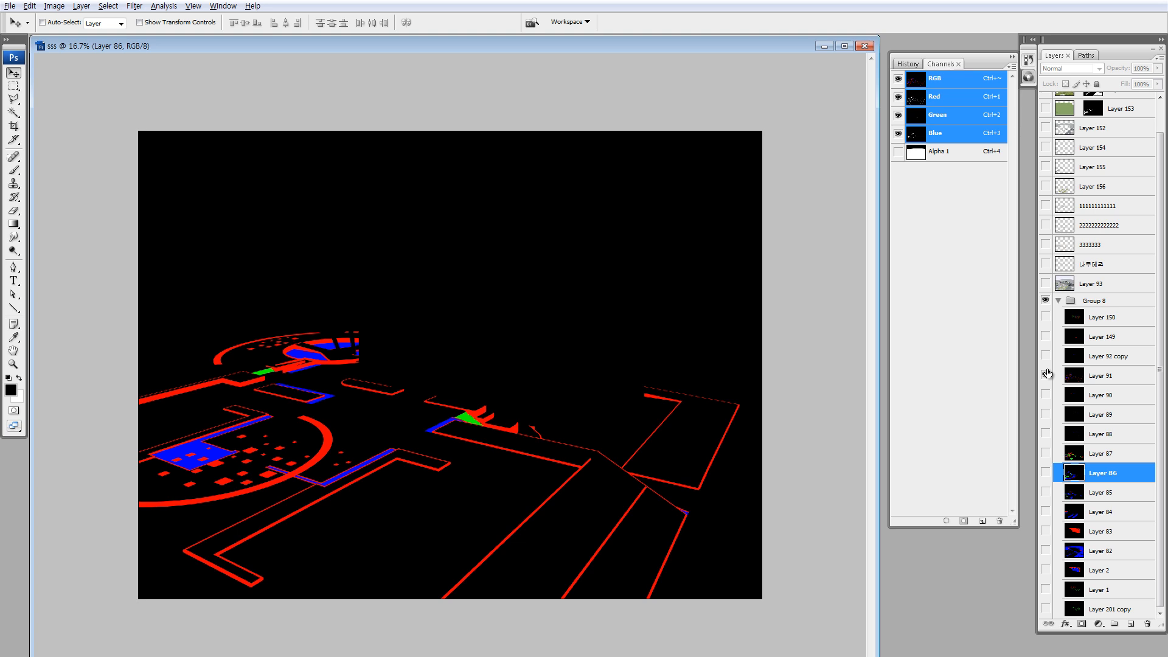
key(z)
drag(287, 454, 375, 502)
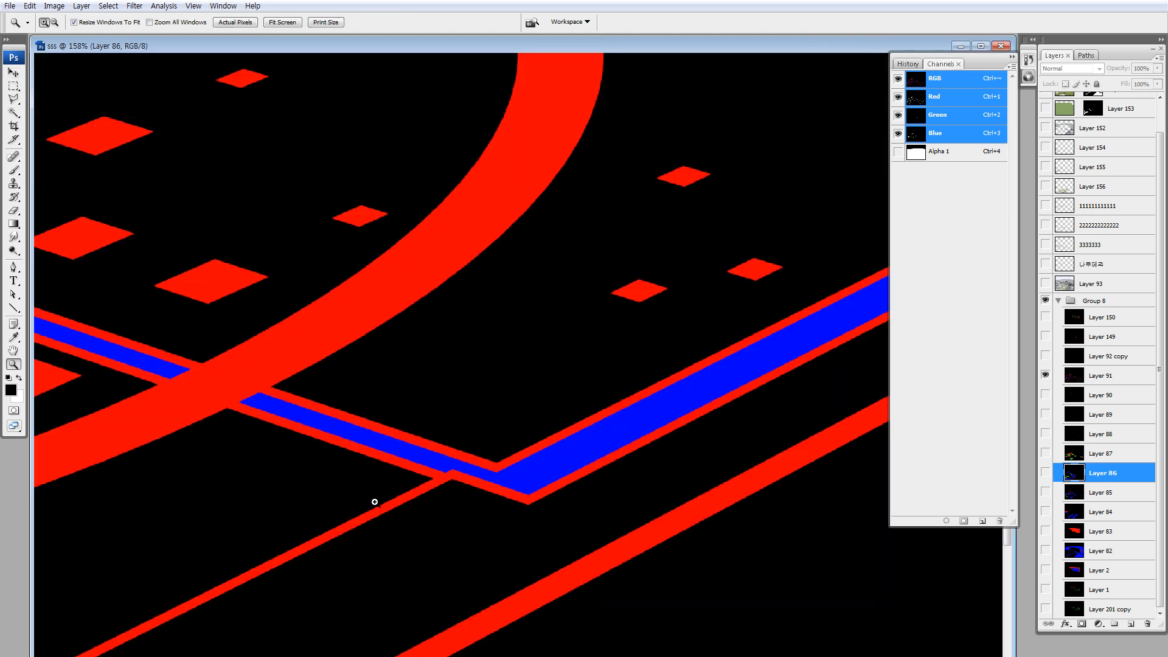
key(ctrl+0)
key(ctrl+minus)
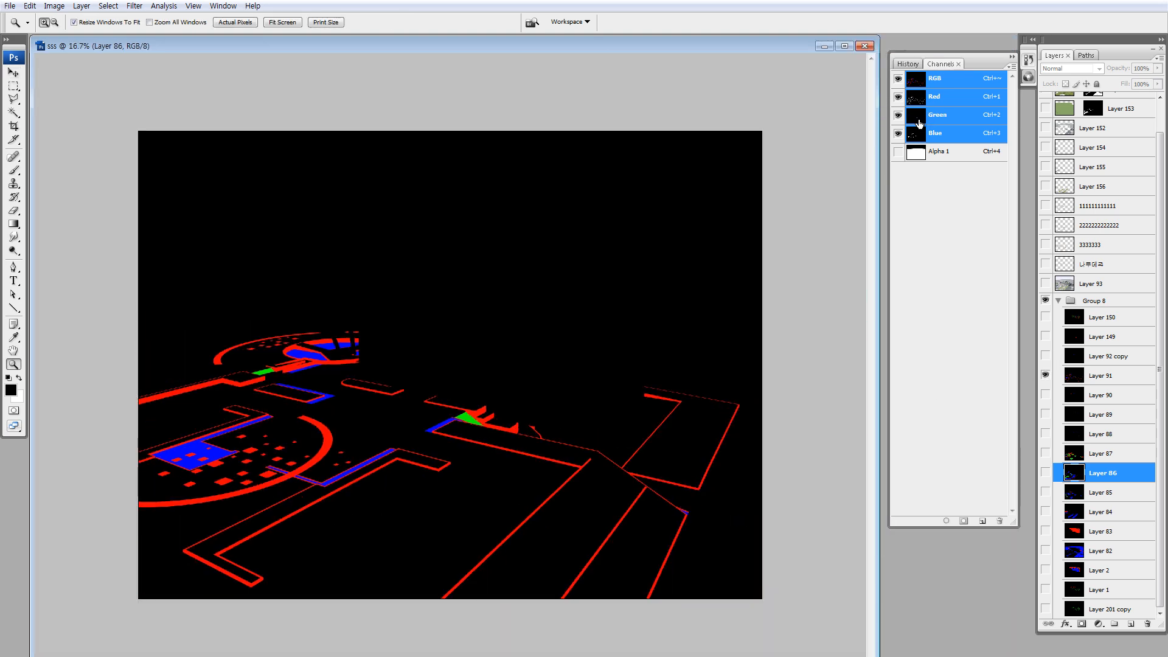
- Load the Red channel as a selection, copy that area of Layer 93 to a new layer, and show only the copy
ctrl+click(917, 101)
click(1069, 284)
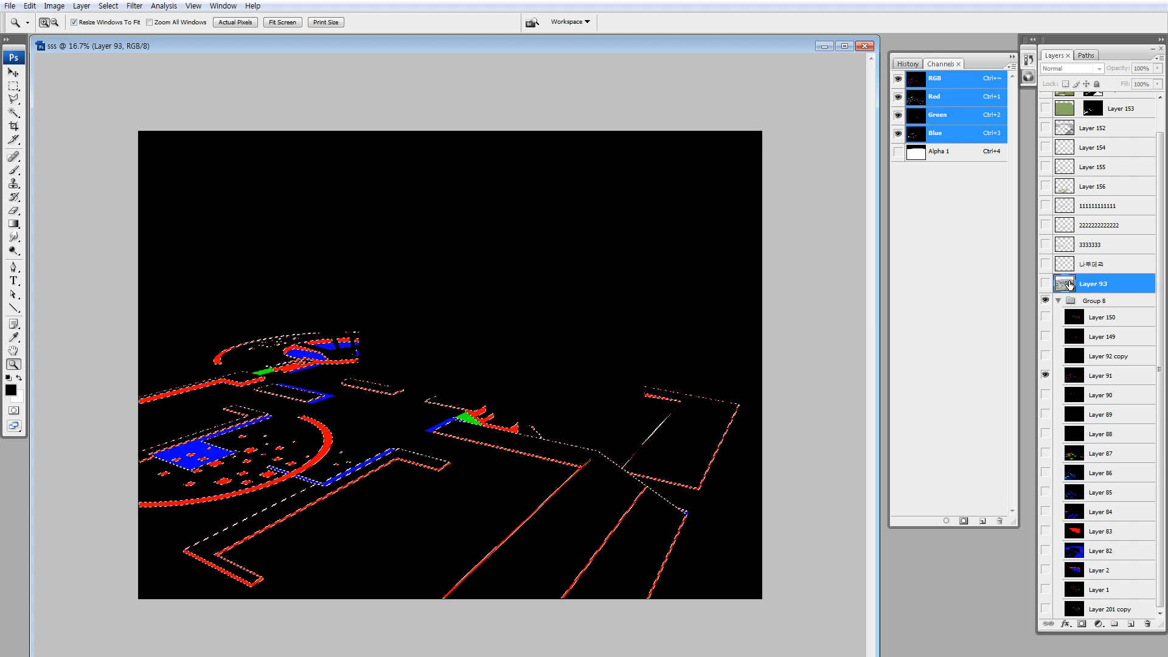
key(ctrl+j)
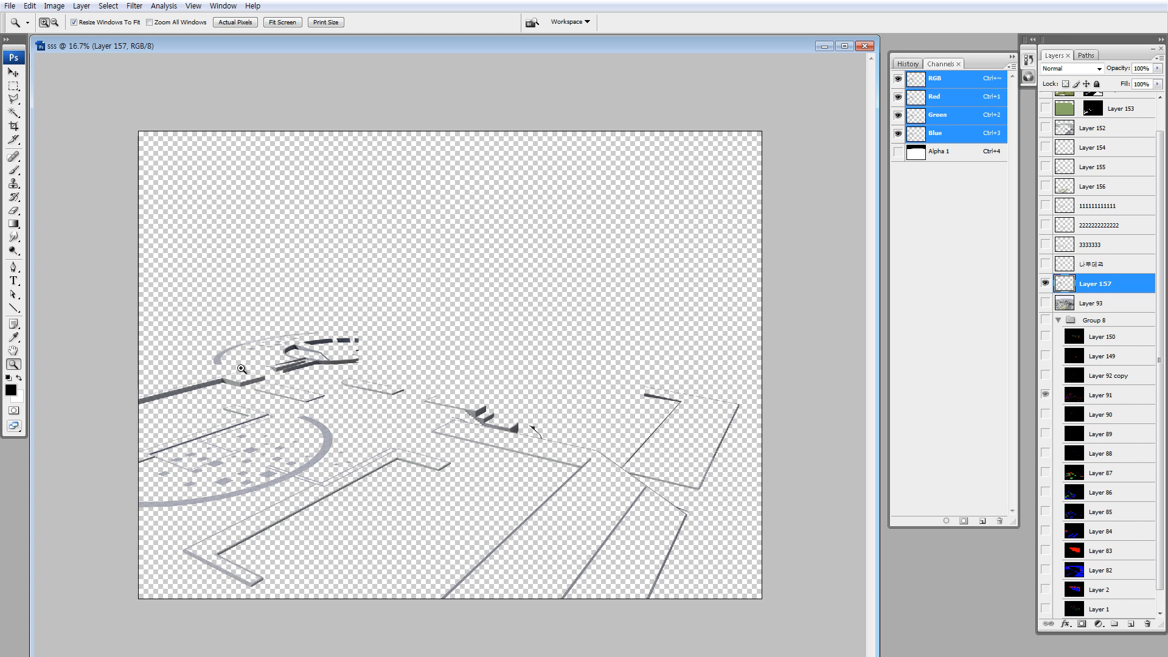
- Outline the small upper curved strip on Layer 157 with a Polygonal Lasso selection
key(l)
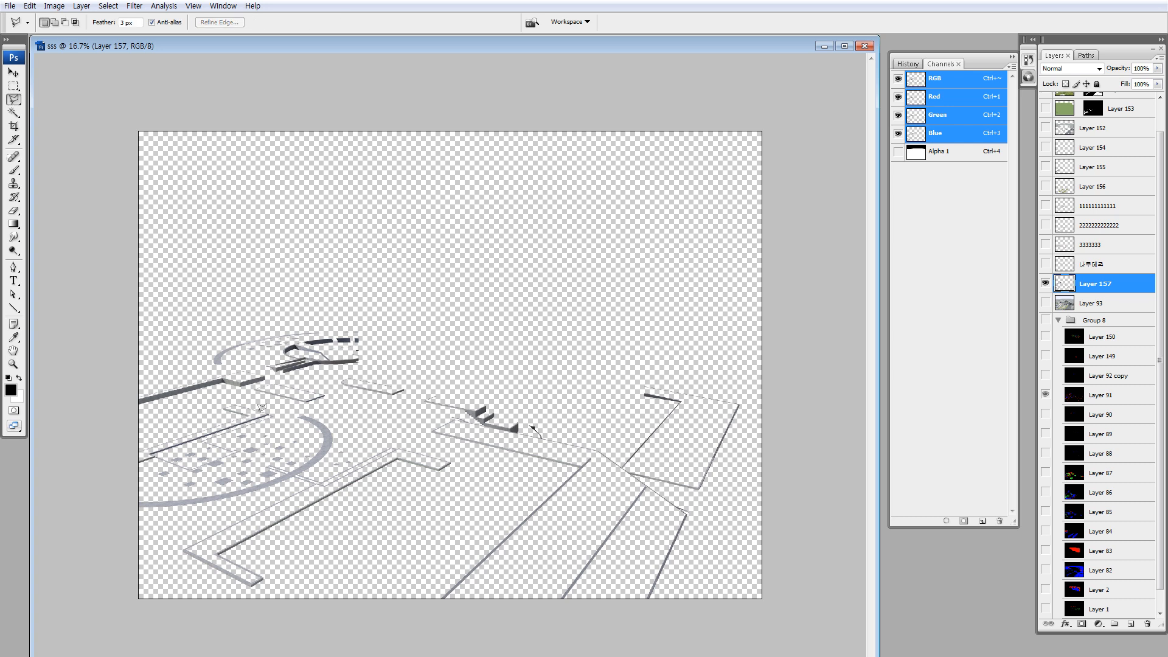
click(237, 354)
click(336, 337)
click(344, 326)
double_click(336, 306)
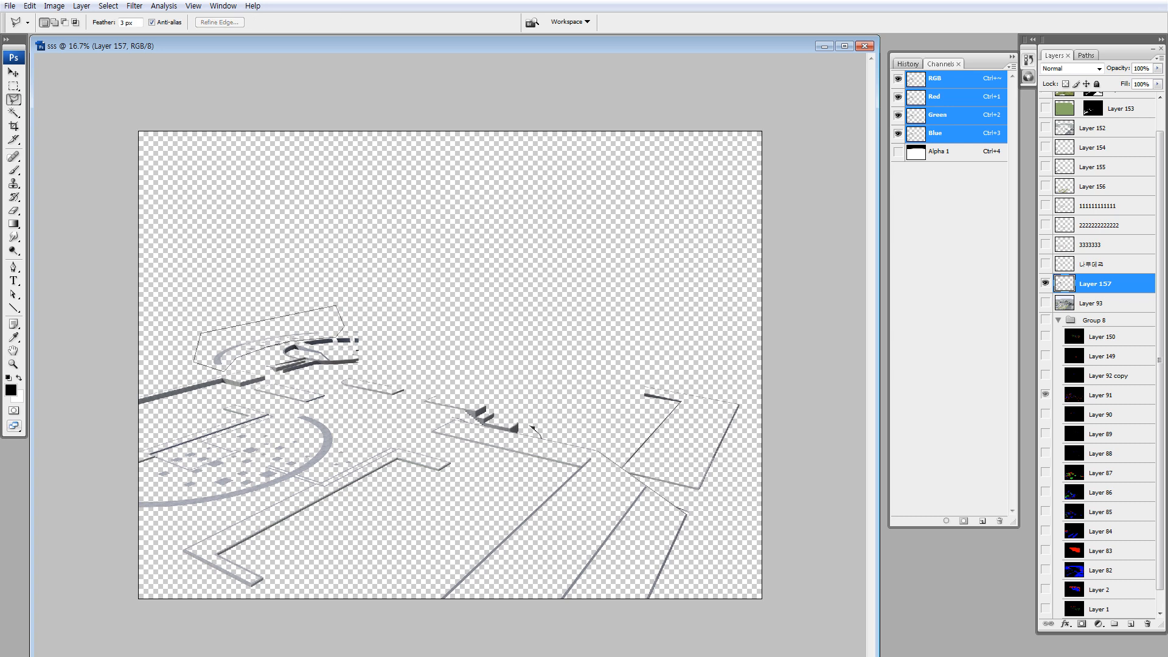
- Add the large lower curved strip to the selection and copy both strips to a new layer shown alone
shift+click(319, 409)
click(283, 413)
click(304, 448)
click(300, 458)
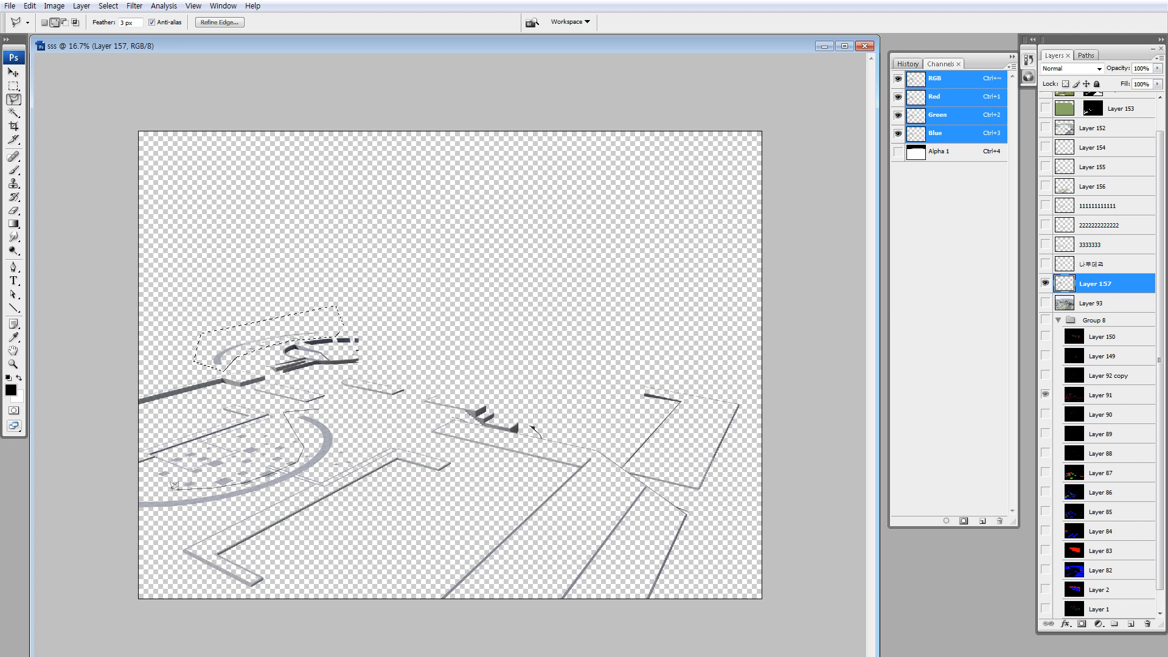
click(149, 491)
click(119, 505)
click(125, 527)
click(268, 499)
click(322, 468)
click(335, 452)
click(341, 429)
double_click(325, 411)
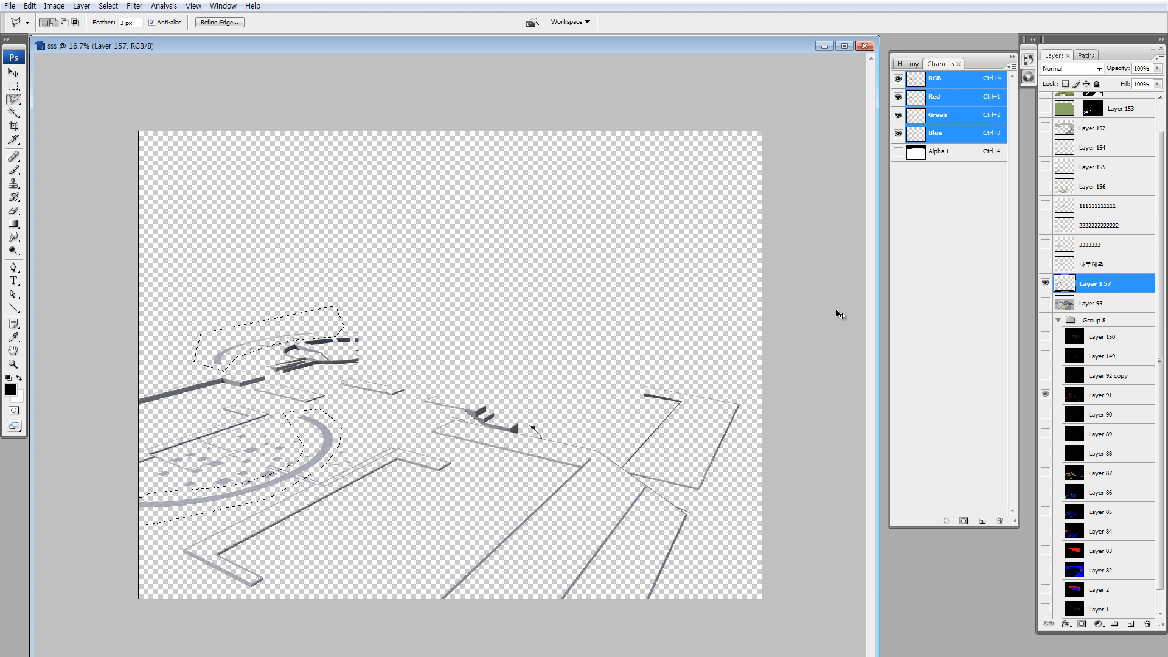
key(ctrl+j)
alt+click(1045, 283)
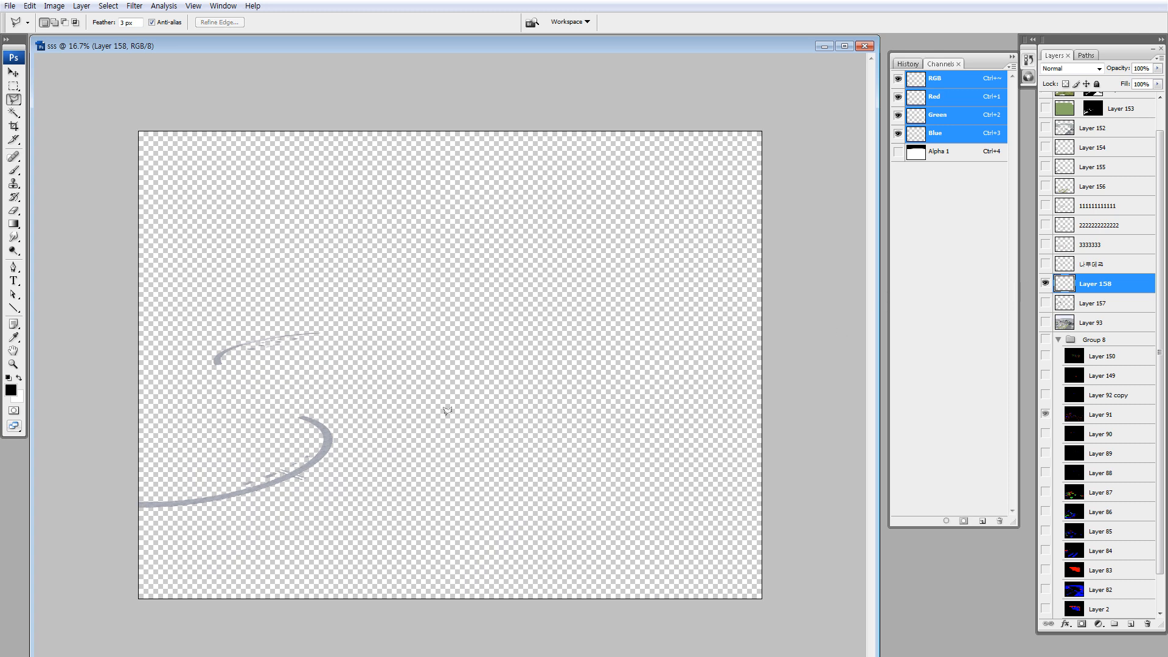
- Lasso and delete the stray paver pieces along the inner side of the large lower curve on Layer 158, then deselect
key(z)
drag(210, 447, 296, 506)
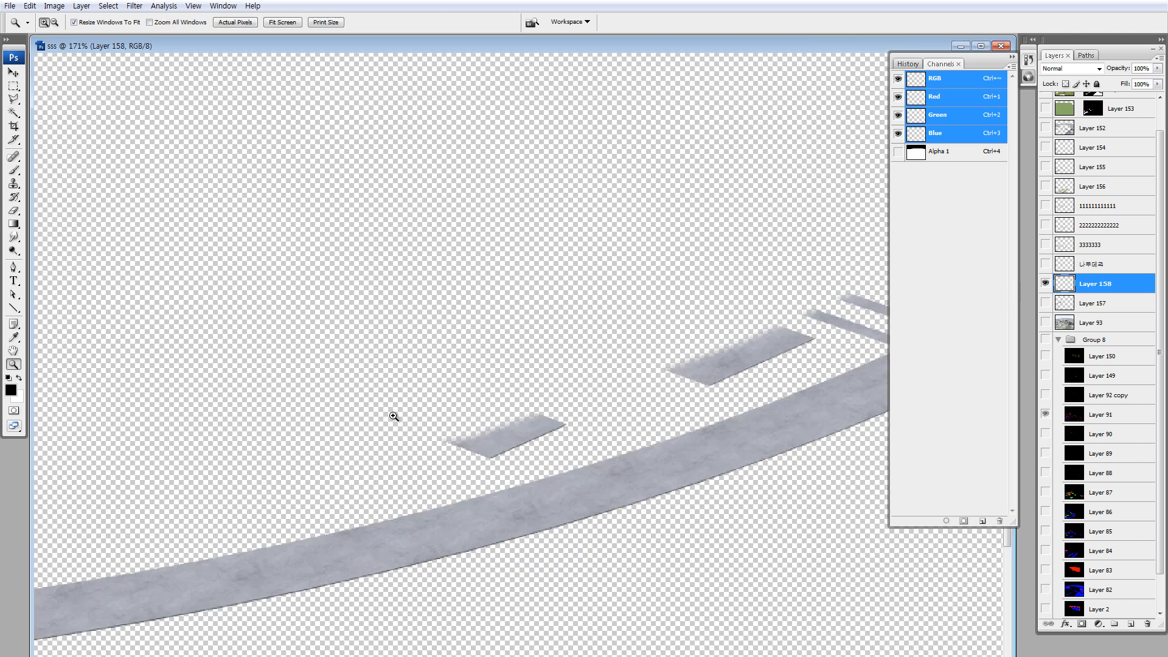
key(l)
click(400, 327)
click(348, 437)
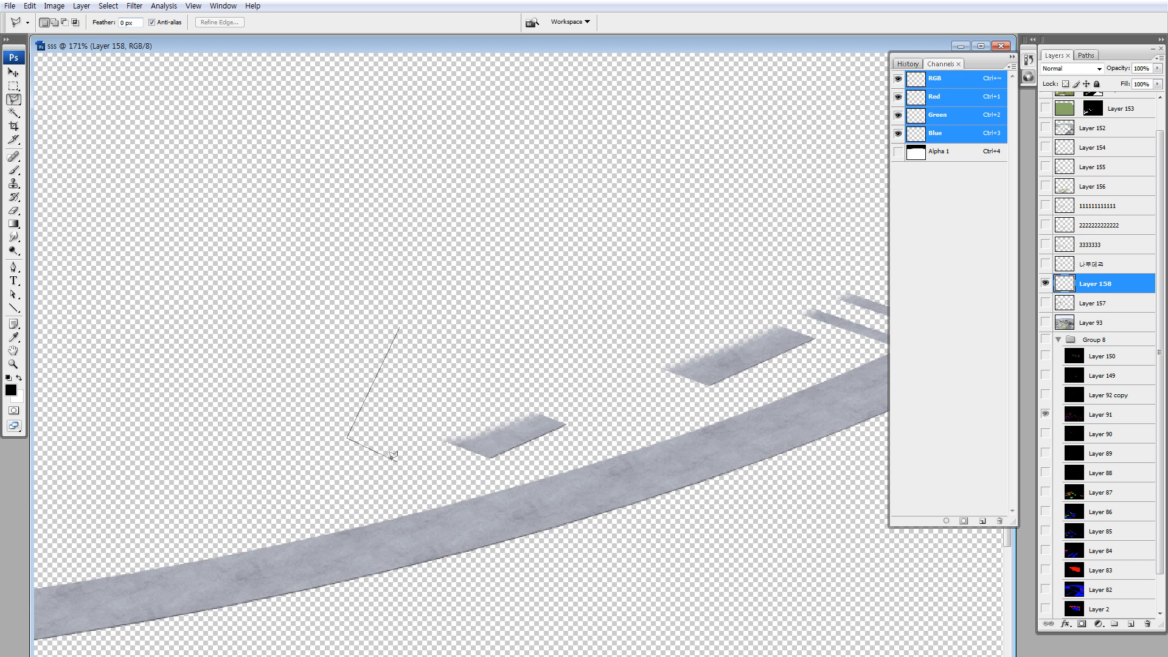
click(483, 485)
drag(712, 390, 369, 485)
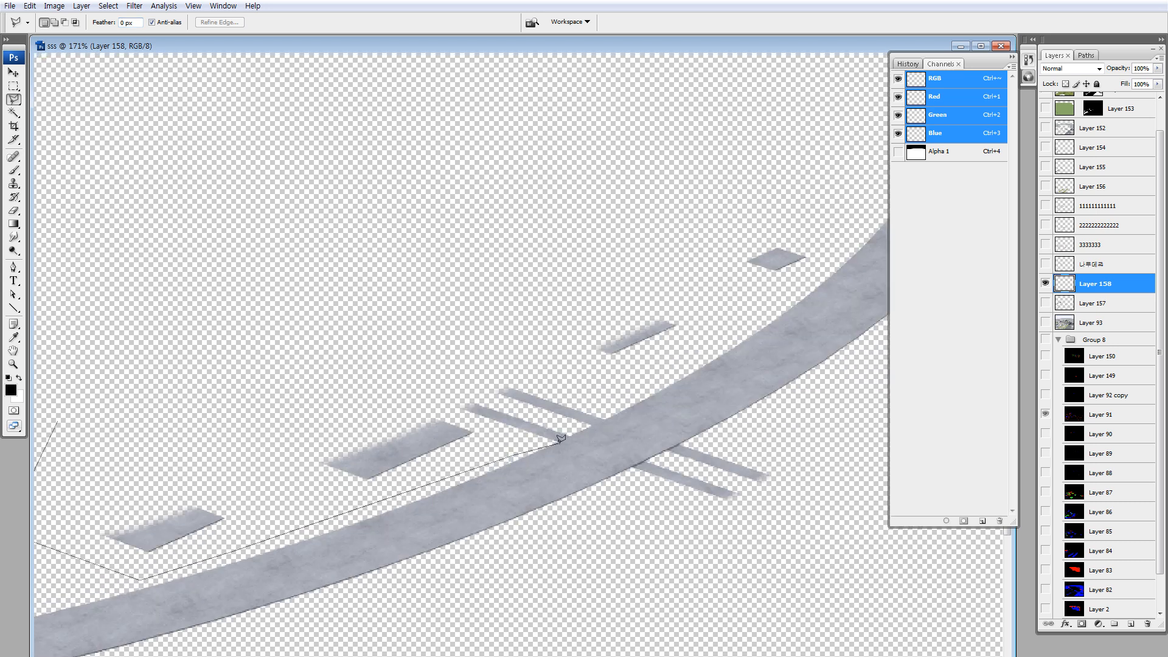
click(560, 441)
click(618, 414)
click(719, 326)
drag(764, 304, 681, 362)
click(737, 321)
double_click(726, 237)
drag(579, 378, 559, 342)
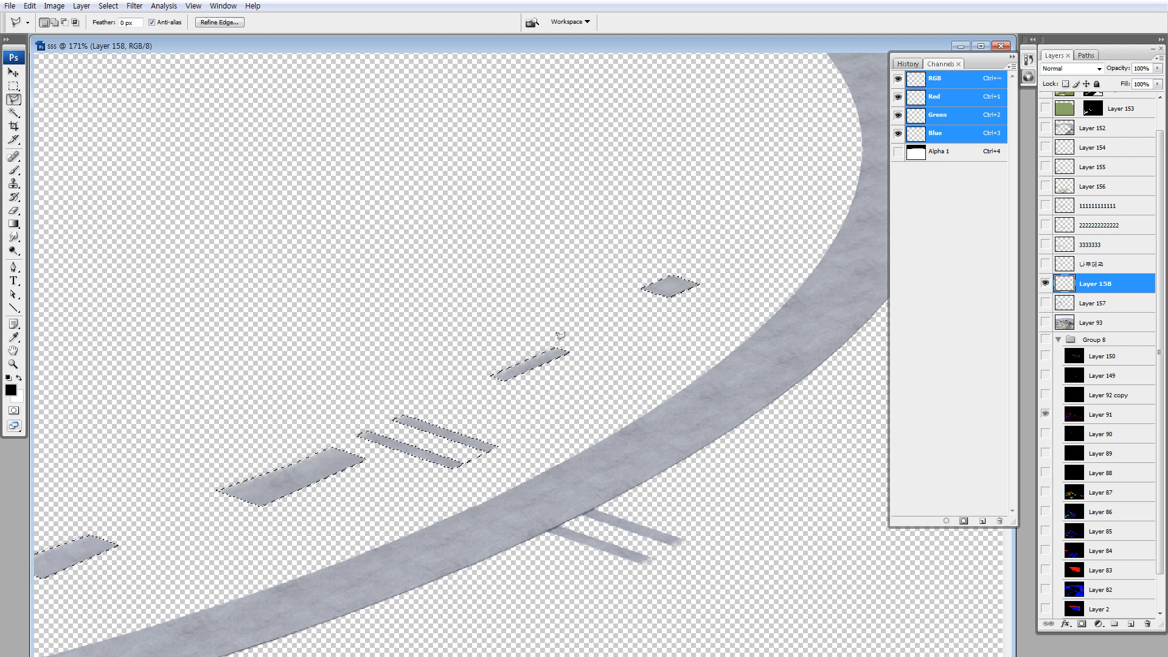
key(Delete)
key(Delete)
key(ctrl+d)
- Lasso and delete the two thin stray bars projecting from the outer edge of the large lower curve
key(ctrl+space)
drag(487, 451, 687, 597)
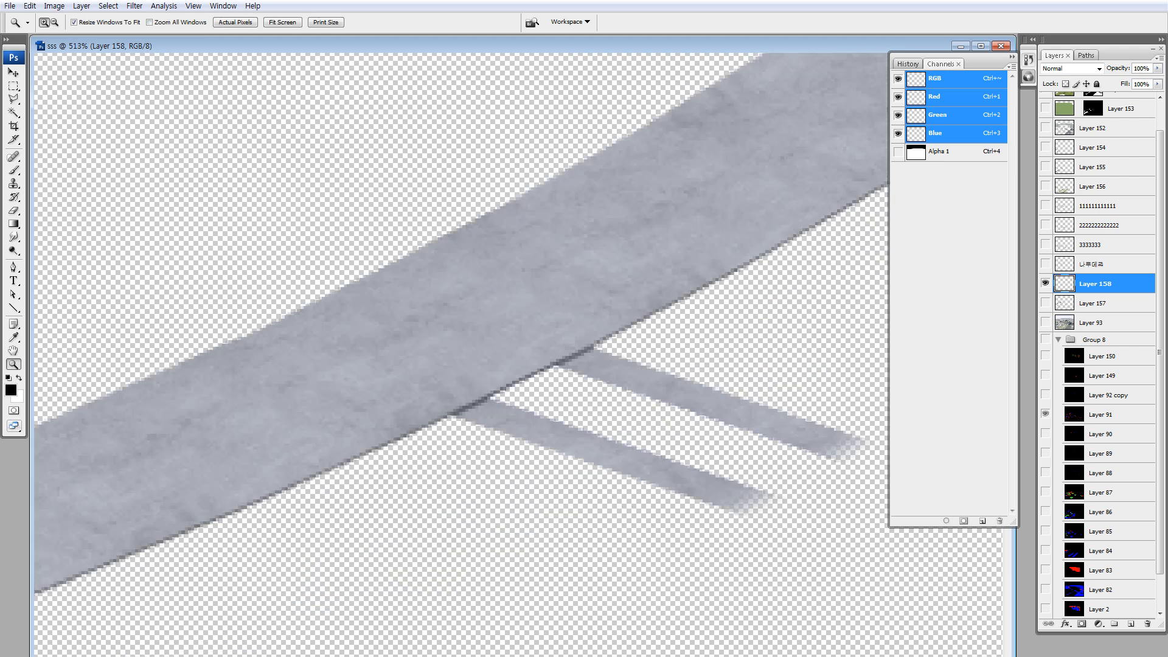
click(749, 363)
click(593, 349)
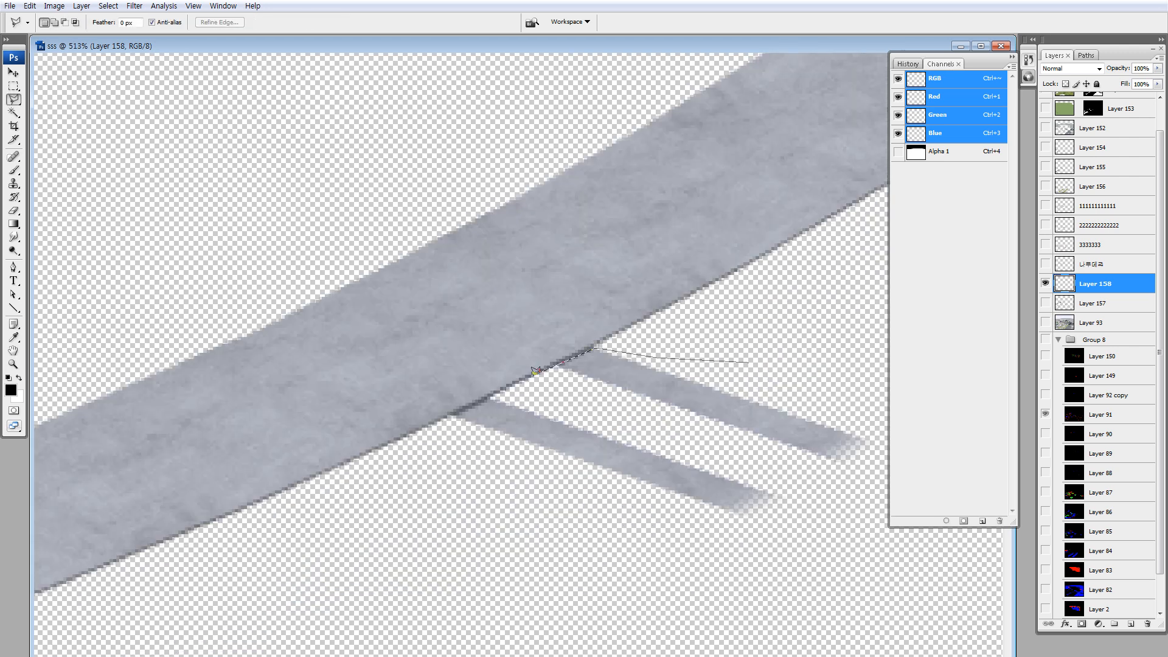
click(485, 399)
click(416, 434)
click(537, 513)
key(space)
drag(702, 540, 483, 540)
click(647, 581)
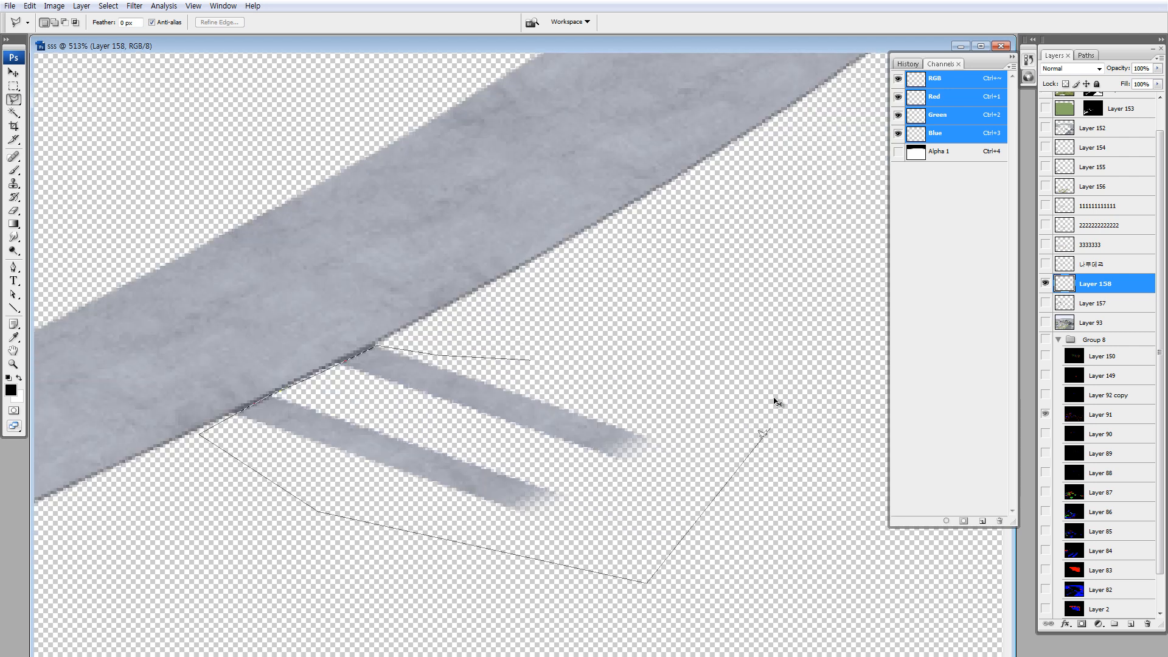
double_click(776, 406)
drag(639, 407, 651, 410)
key(Delete)
- Lasso and delete the stray pavers beneath the small upper curve on Layer 158, following the curve's lower edge
key(ctrl+minus)
key(ctrl+minus)
key(ctrl+minus)
key(ctrl+minus)
key(ctrl+minus)
key(ctrl+minus)
key(ctrl+minus)
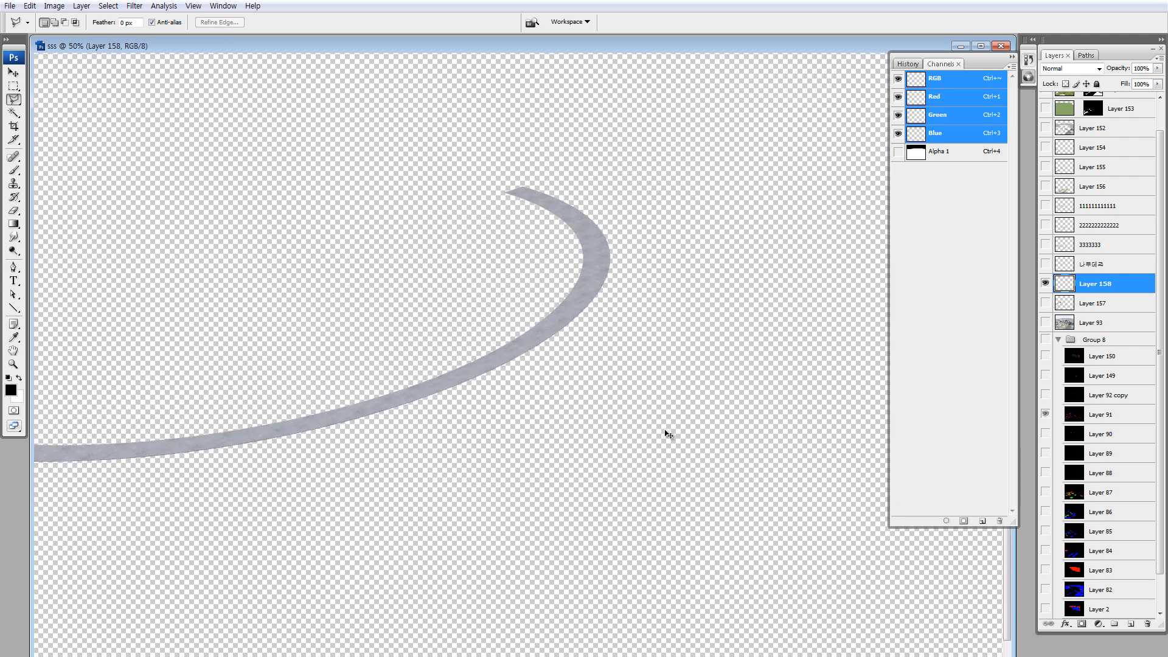
key(ctrl+minus)
key(space)
drag(480, 420, 481, 527)
key(z)
drag(187, 214, 316, 321)
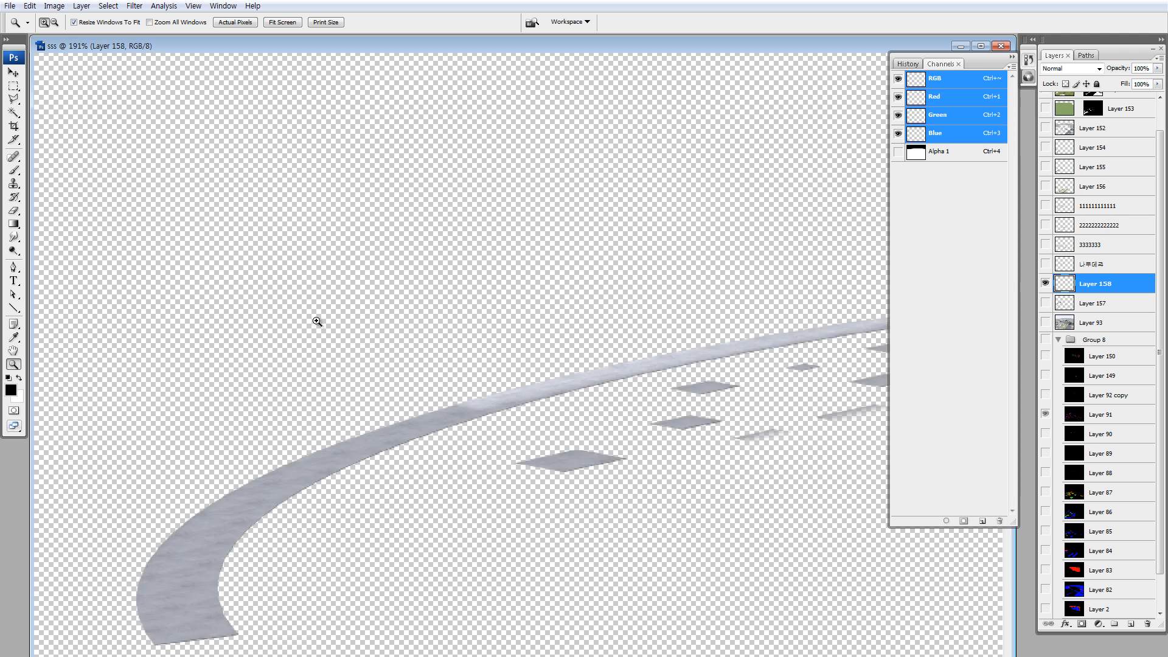
key(l)
key(space)
drag(615, 570, 438, 497)
click(438, 497)
click(308, 440)
click(295, 377)
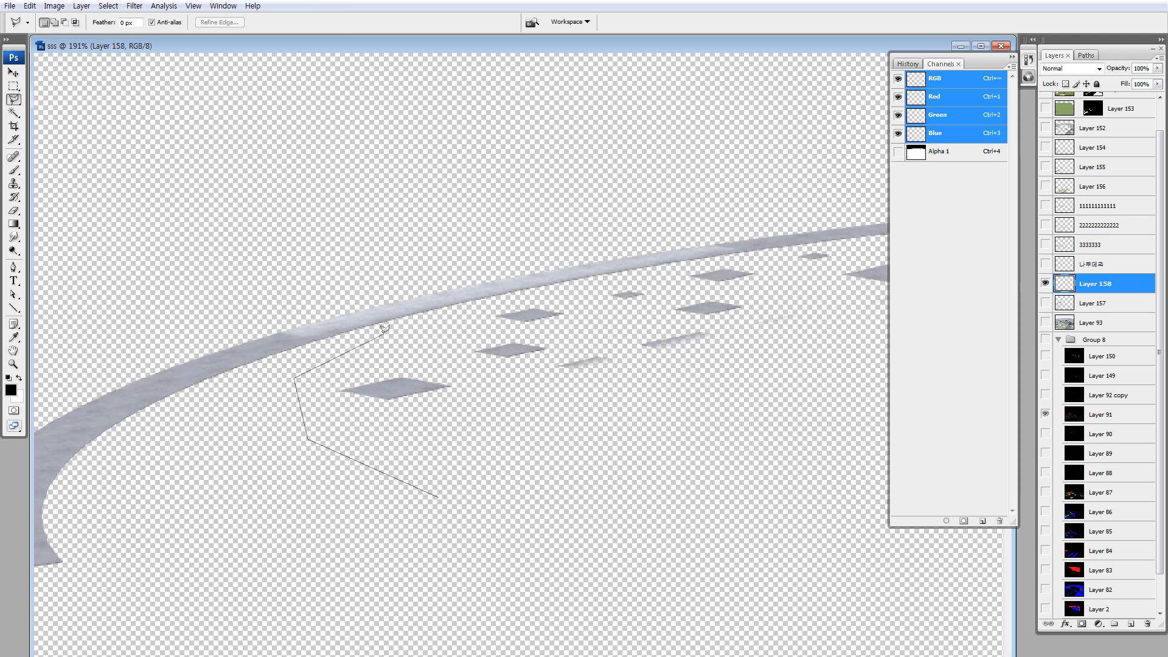
click(403, 327)
key(space)
drag(500, 292, 280, 380)
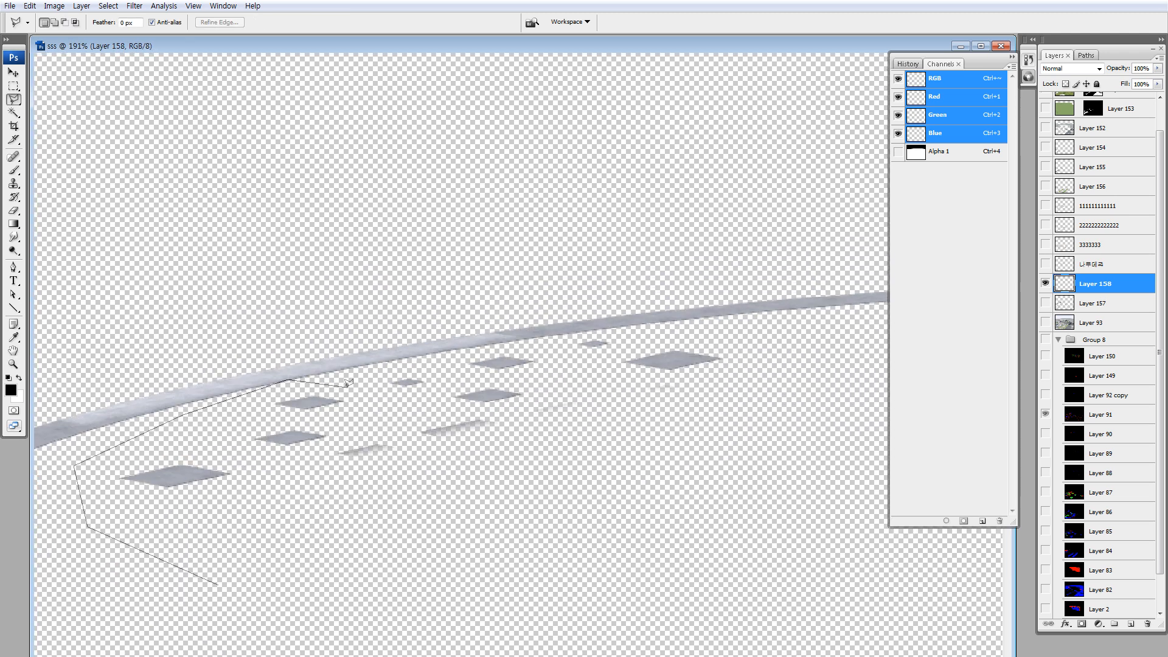
click(348, 382)
click(404, 368)
click(483, 352)
click(558, 343)
click(829, 325)
double_click(773, 511)
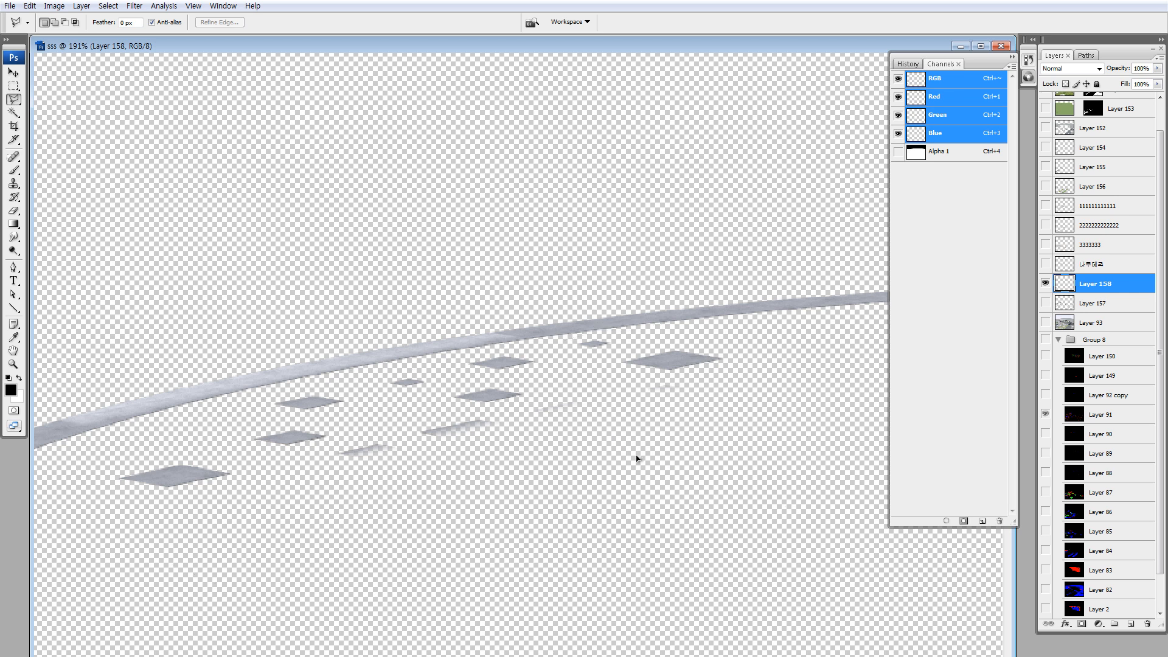
key(Delete)
- Show all the other layers again so the curved strips on Layer 158 appear within the full rendering
key(ctrl+0)
key(ctrl+minus)
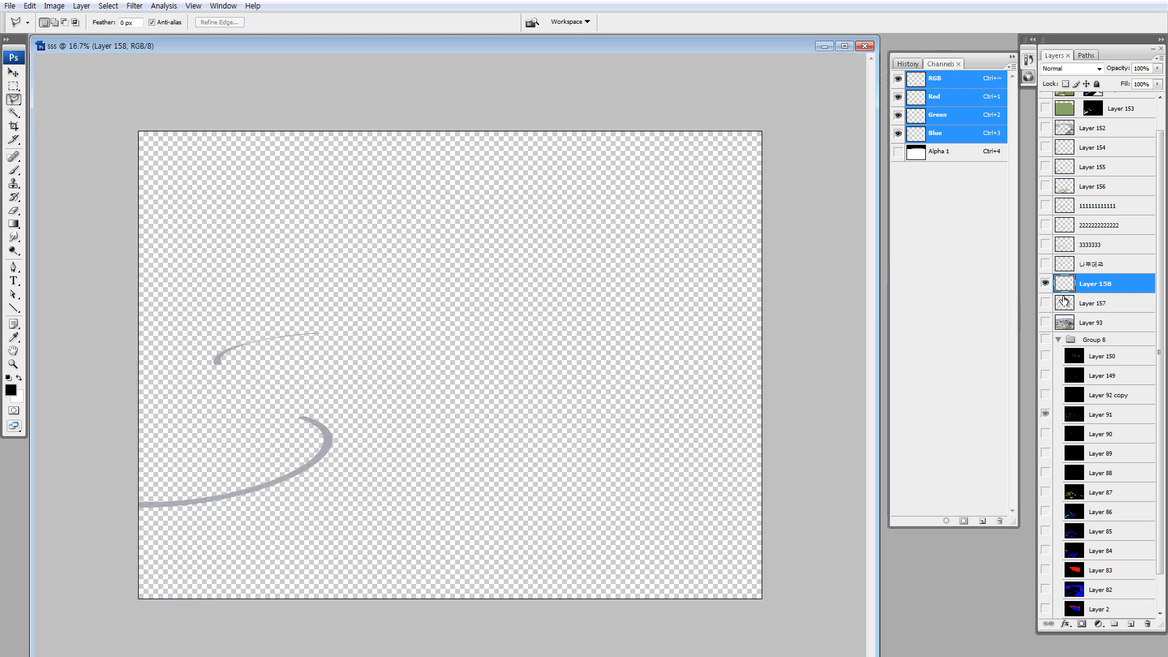
click(1046, 302)
right_click(1046, 285)
click(1056, 303)
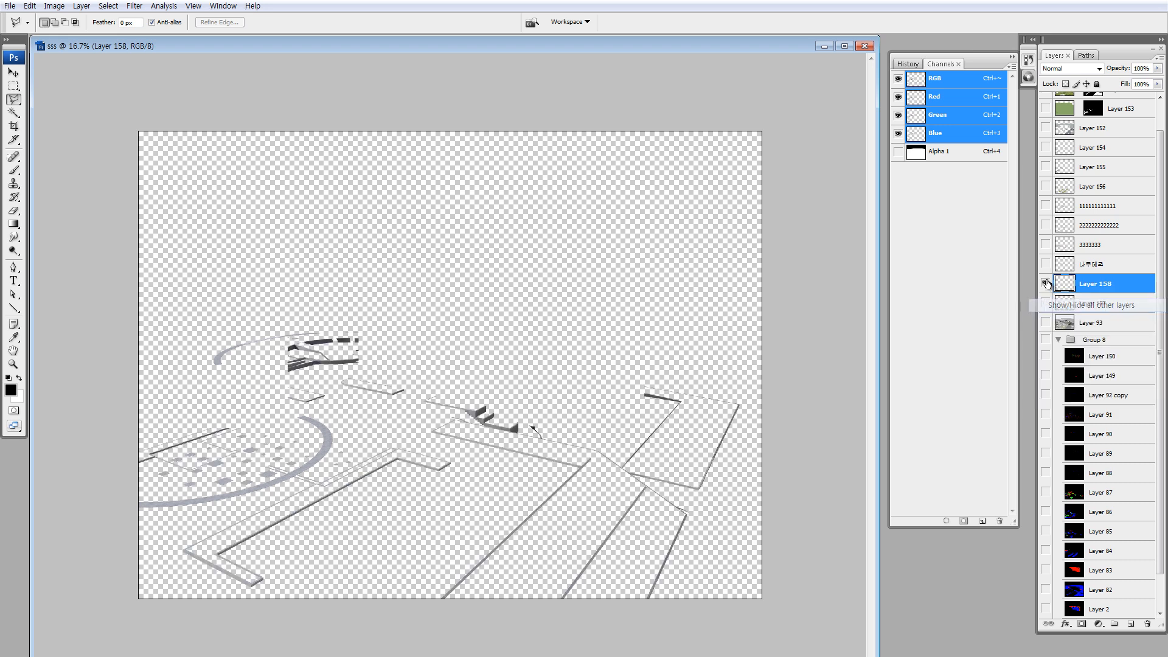
right_click(1045, 281)
click(1056, 299)
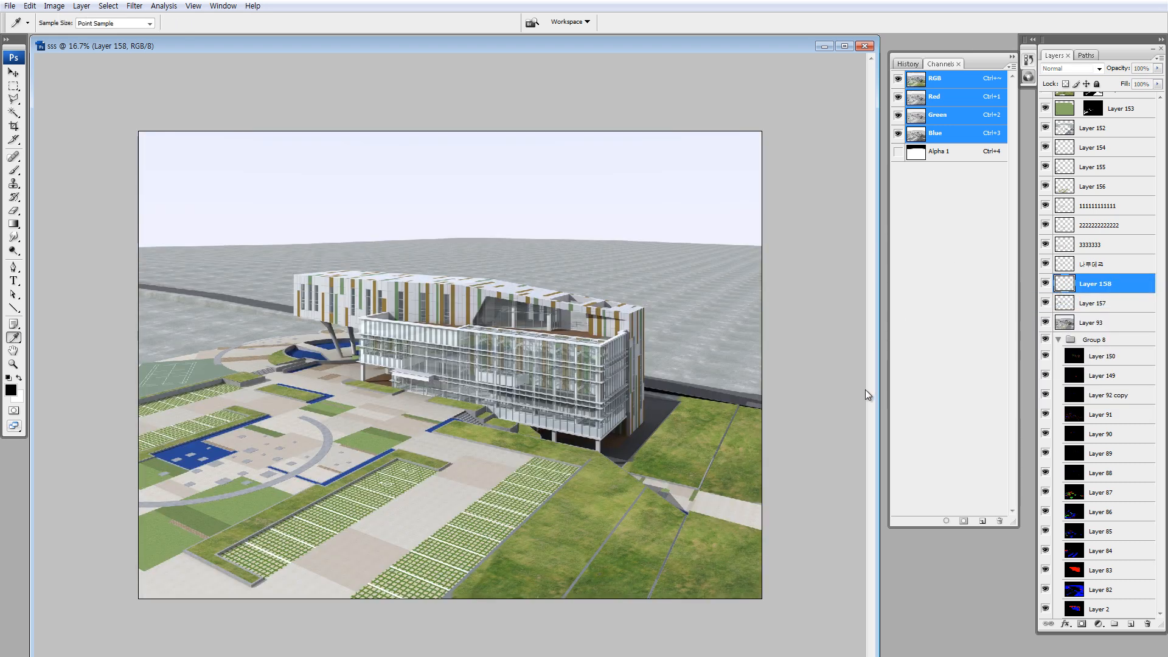
- Darken the curved strips on Layer 158 with Hue/Saturation at a Lightness of -31
key(ctrl+u)
drag(880, 363, 1046, 363)
drag(867, 366, 834, 365)
drag(927, 363, 892, 364)
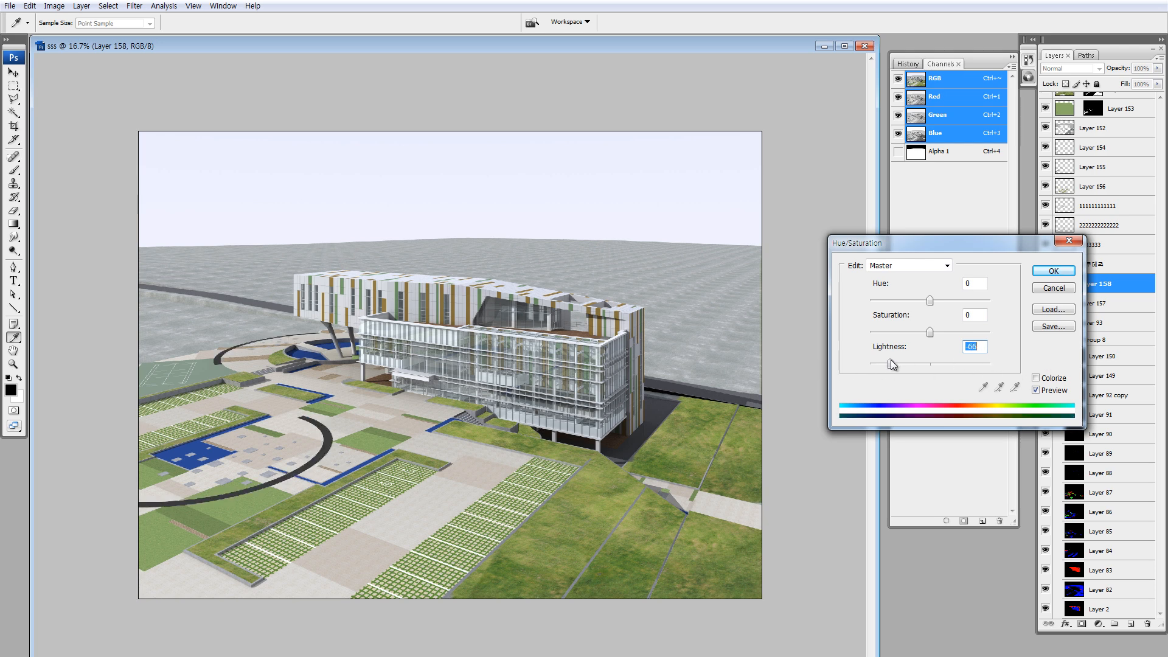
drag(1017, 351, 888, 359)
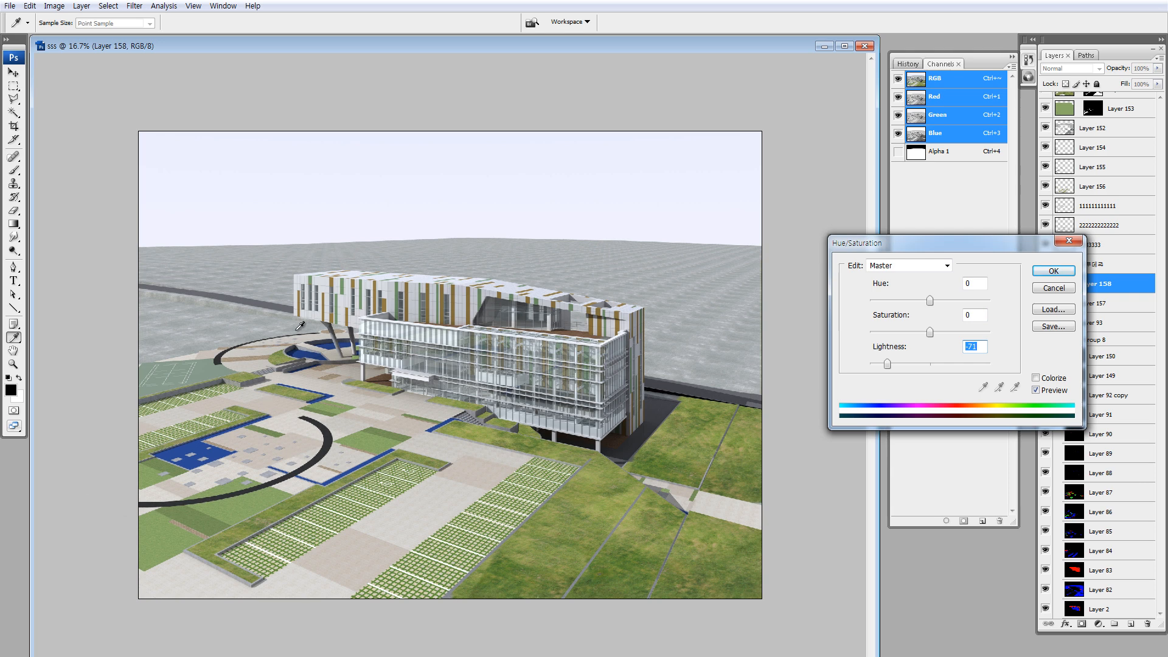
click(911, 363)
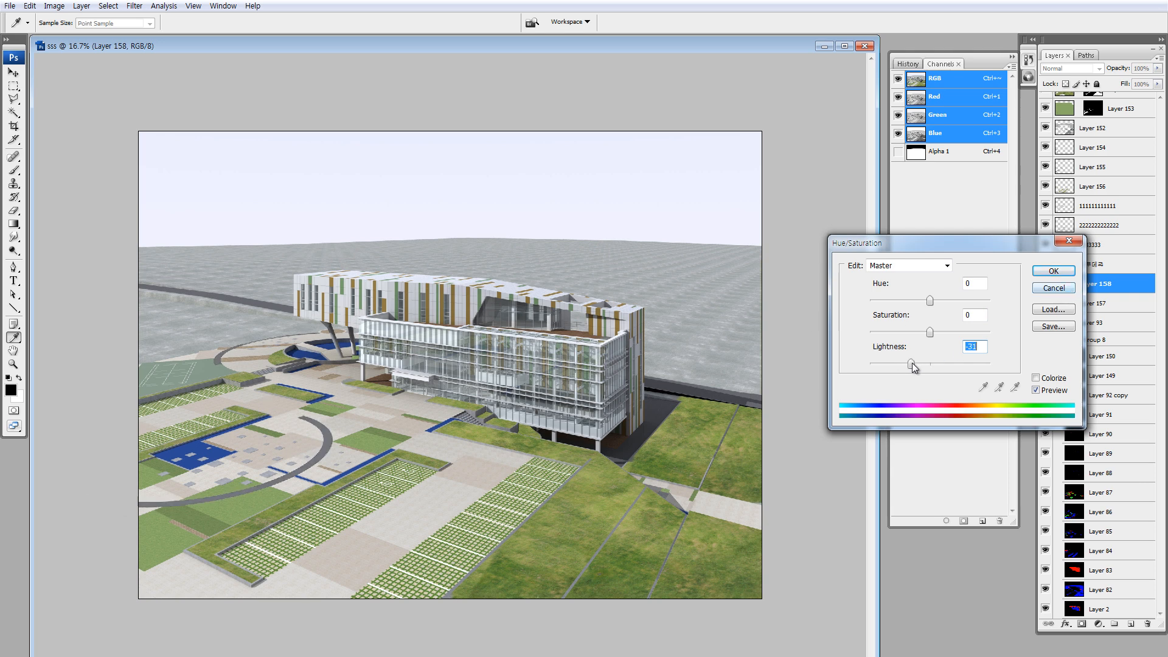
click(1050, 272)
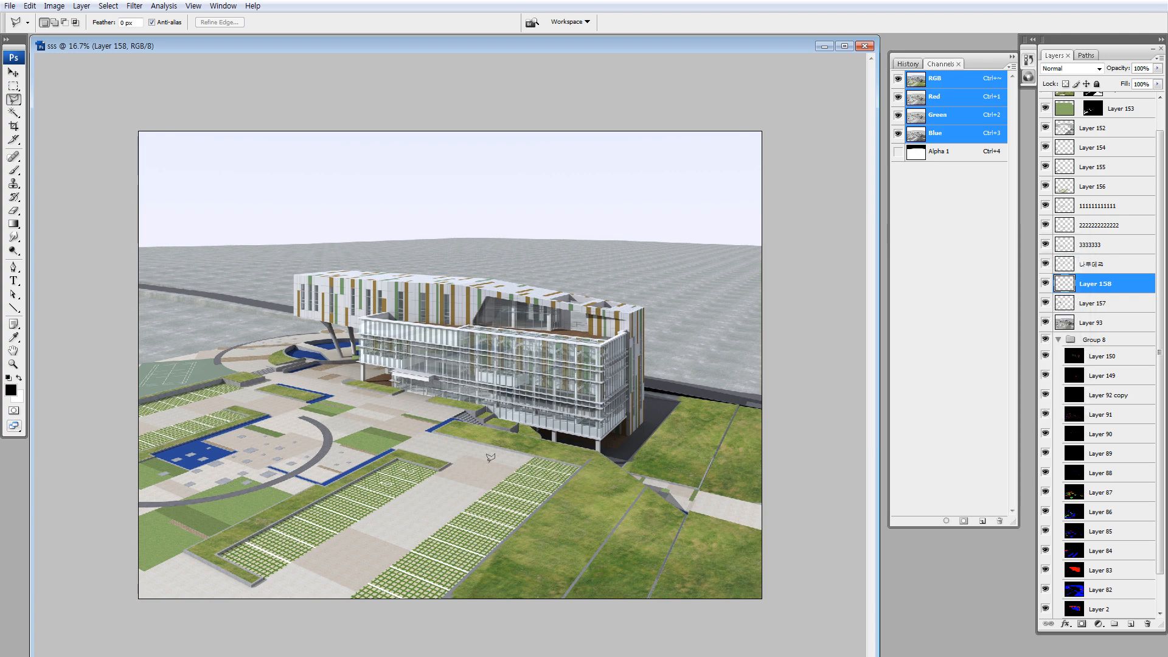
- Try a Color Balance shift of the curved strips towards cyan with blue at +100, and undo it
key(z)
drag(252, 389, 396, 517)
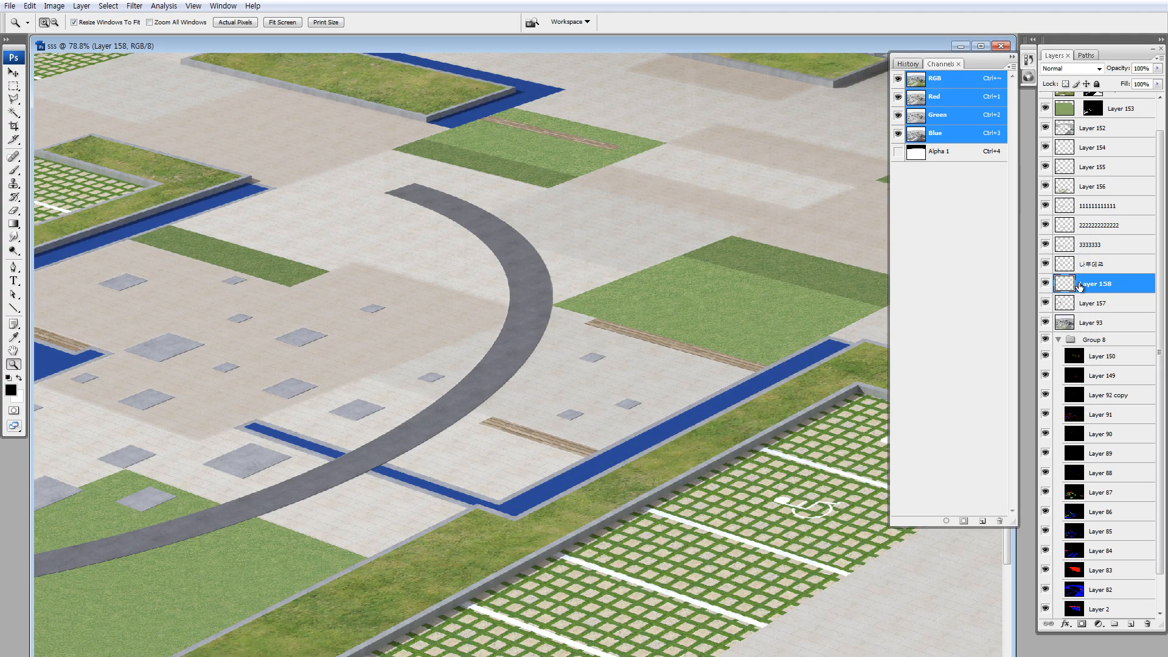
key(ctrl+b)
drag(781, 336, 841, 337)
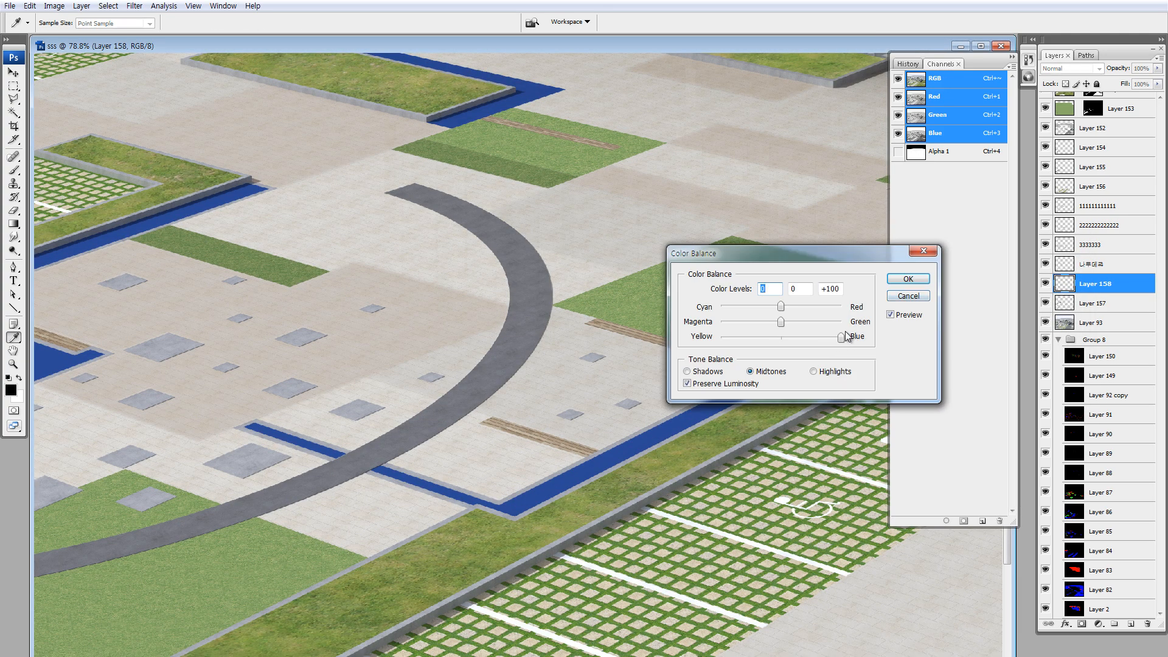
drag(780, 306, 728, 306)
click(910, 279)
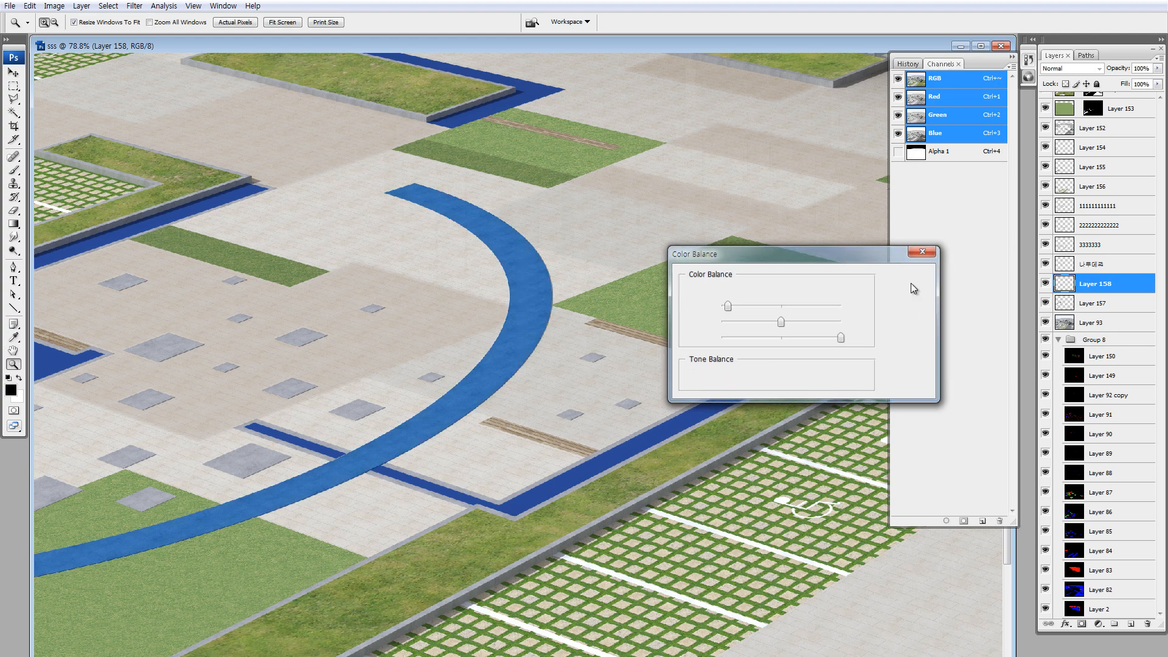
key(ctrl+minus)
key(ctrl+minus)
key(ctrl+minus)
key(ctrl+minus)
key(ctrl+minus)
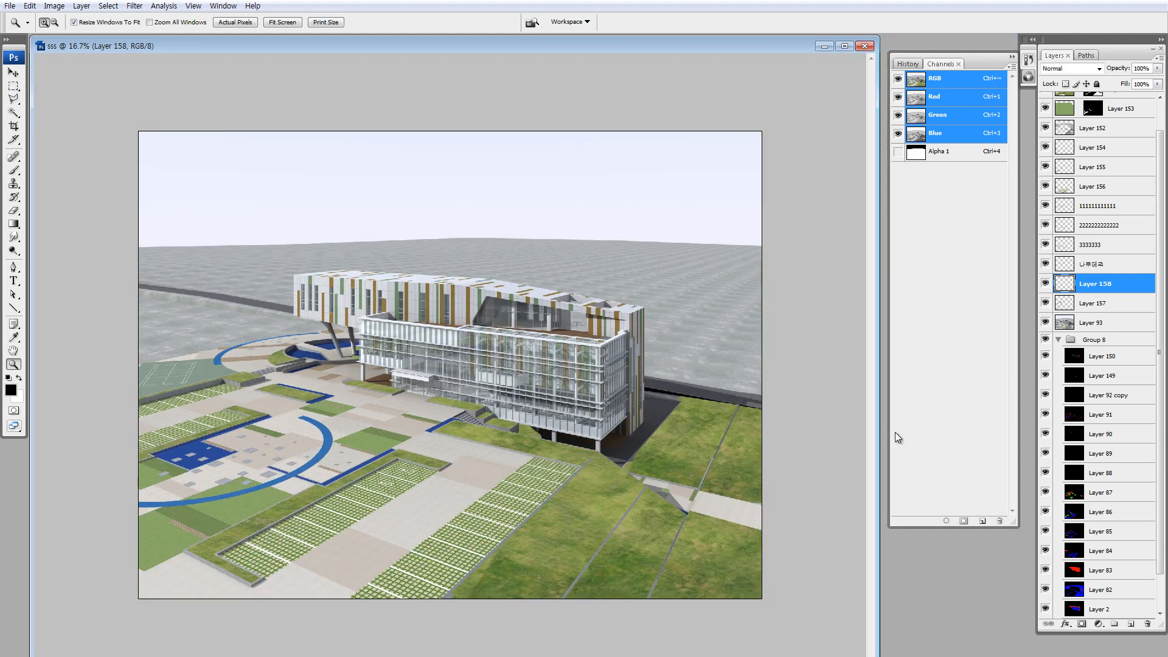
key(ctrl+z)
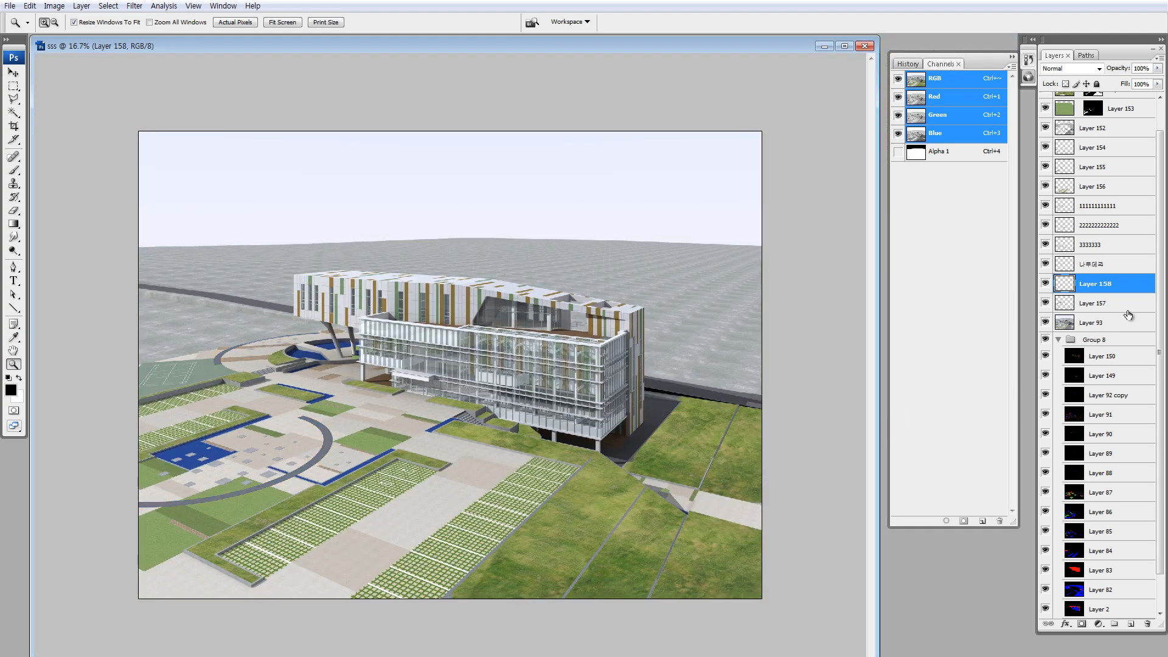
key(ctrl+u)
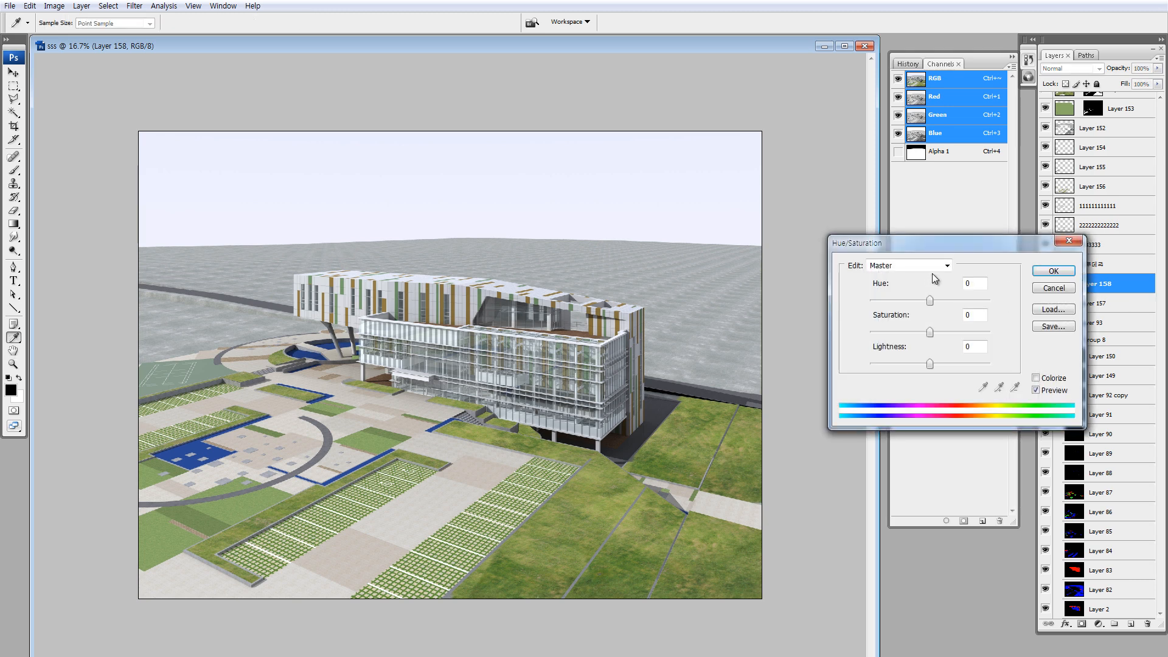
drag(930, 332, 869, 332)
drag(930, 363, 922, 364)
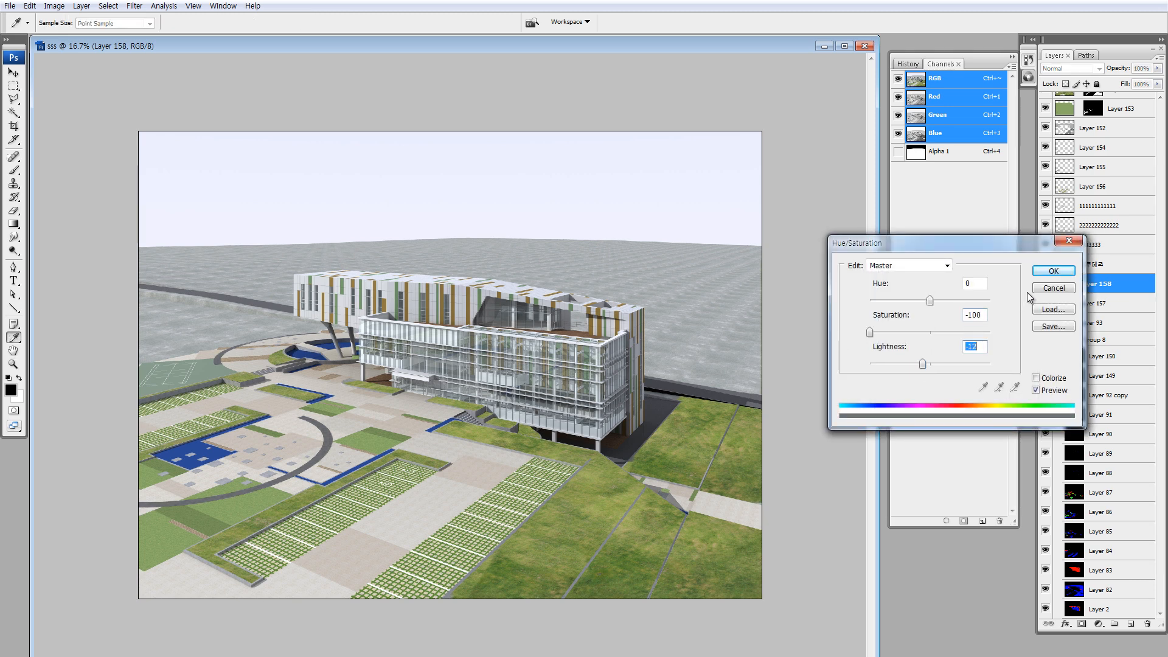
click(1070, 287)
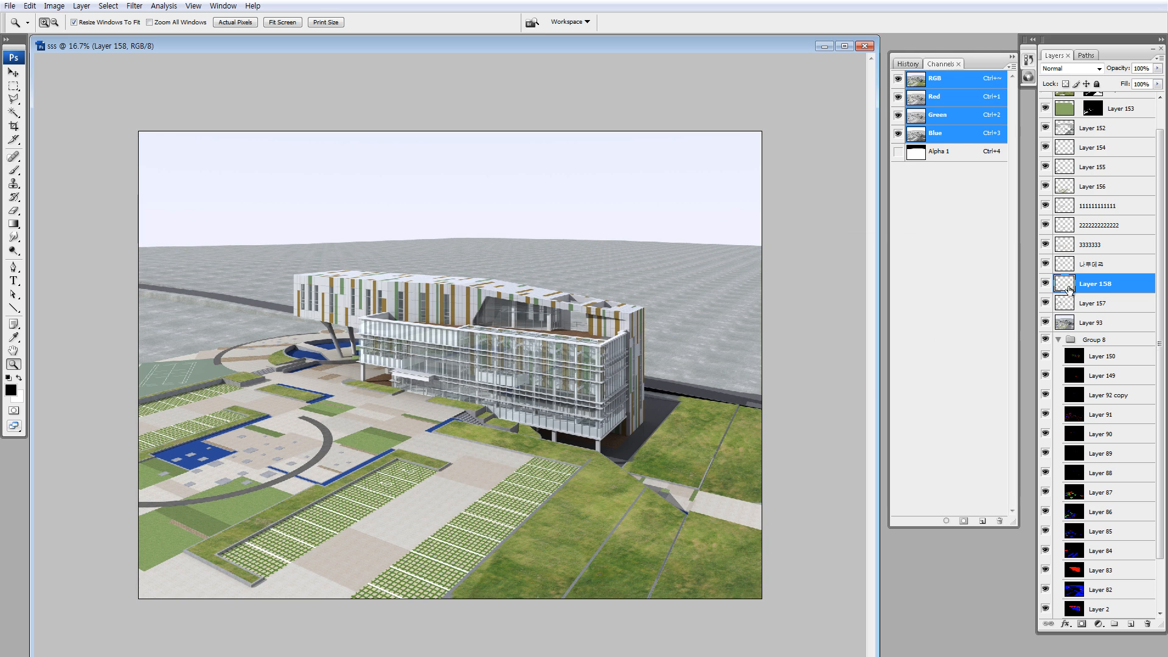
- Duplicate the darkened curved strip layer and load the strips' outline as a selection
key(ctrl+j)
ctrl+click(1066, 286)
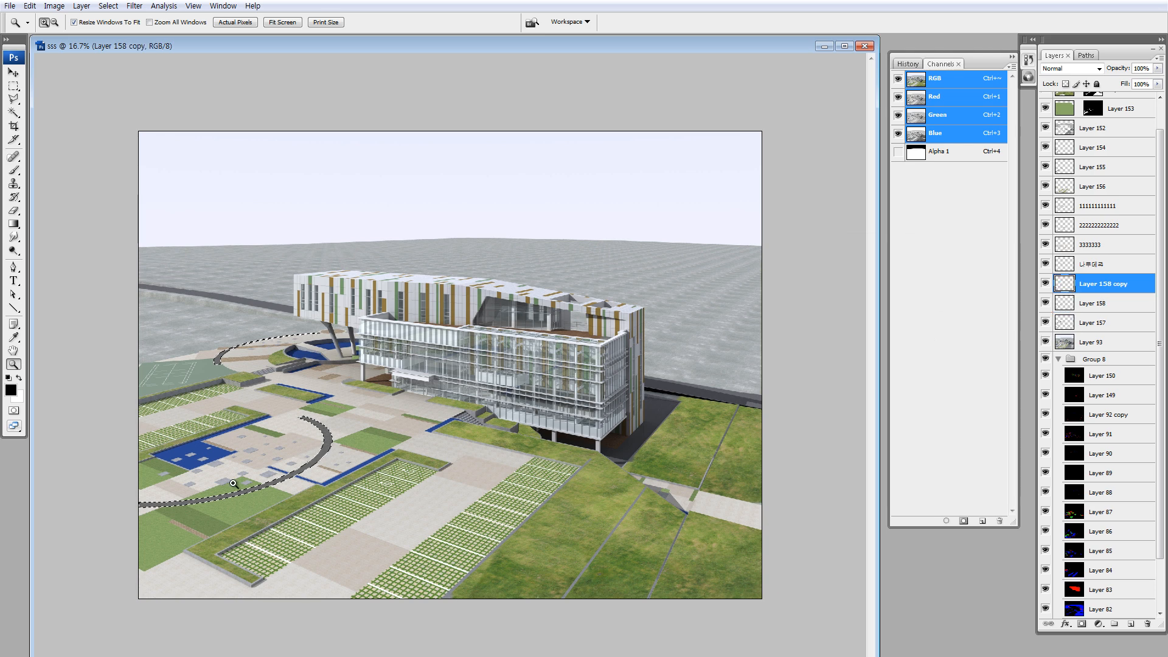
- Sample the blue of the pool as the foreground colour and brighten it to a vivid blue
click(11, 390)
click(181, 448)
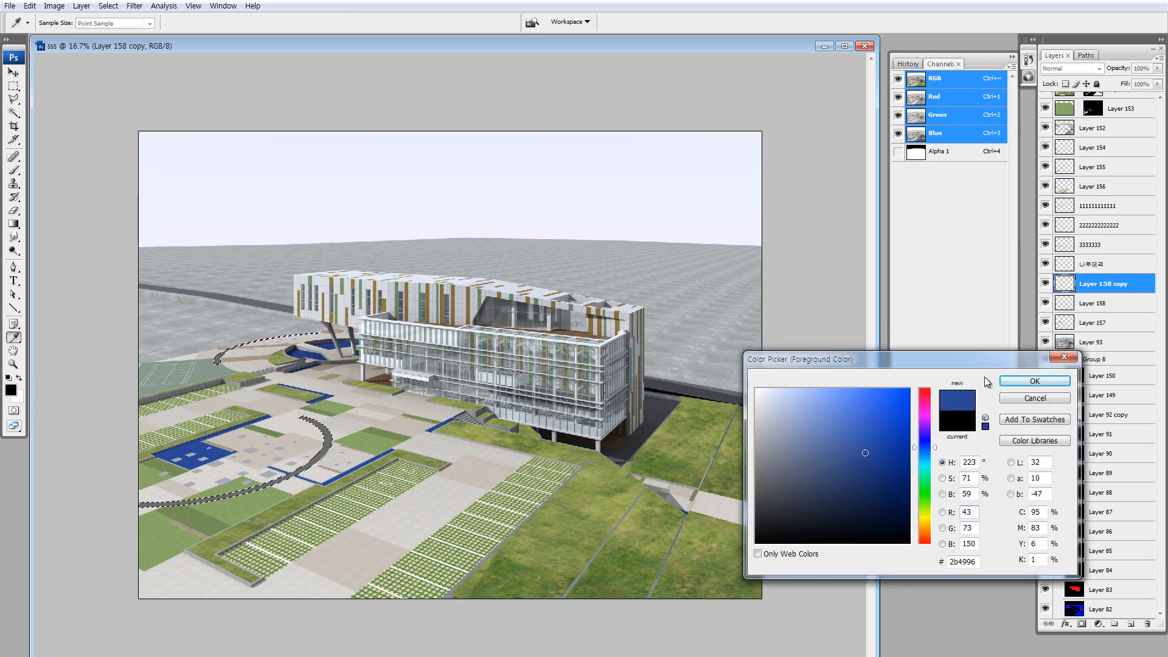
click(1013, 384)
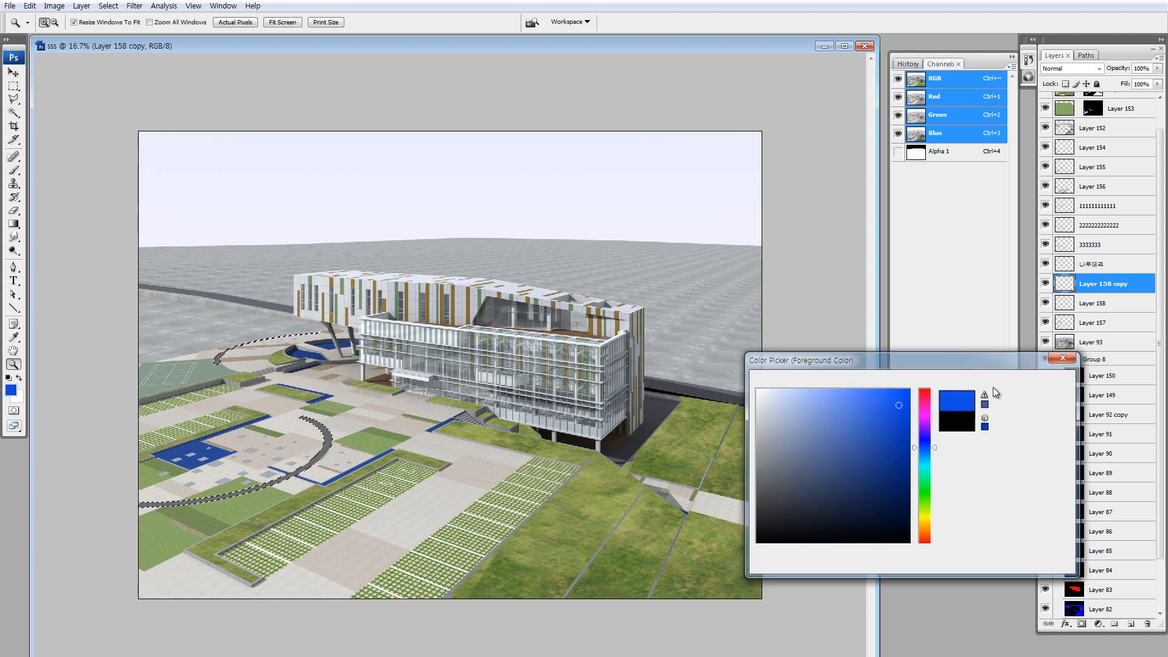
- Fill the selected curved strips on Layer 158 copy with the vivid blue and compare them with the layer hidden and shown
key(alt+BackSpace)
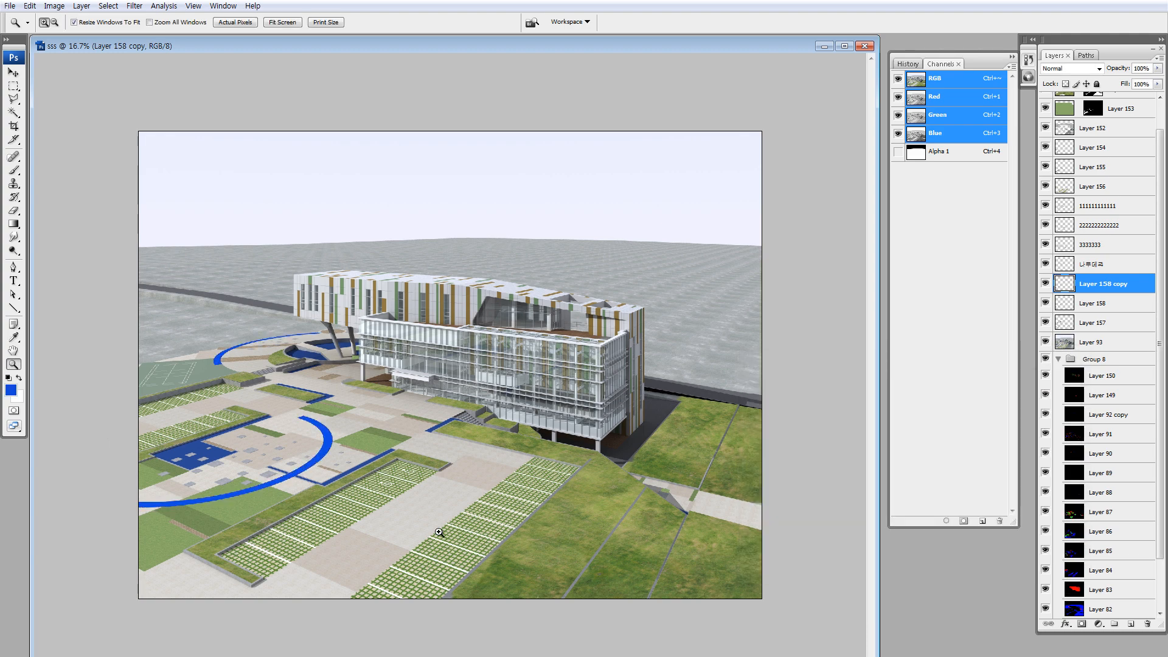
drag(348, 465, 347, 465)
drag(682, 288, 467, 584)
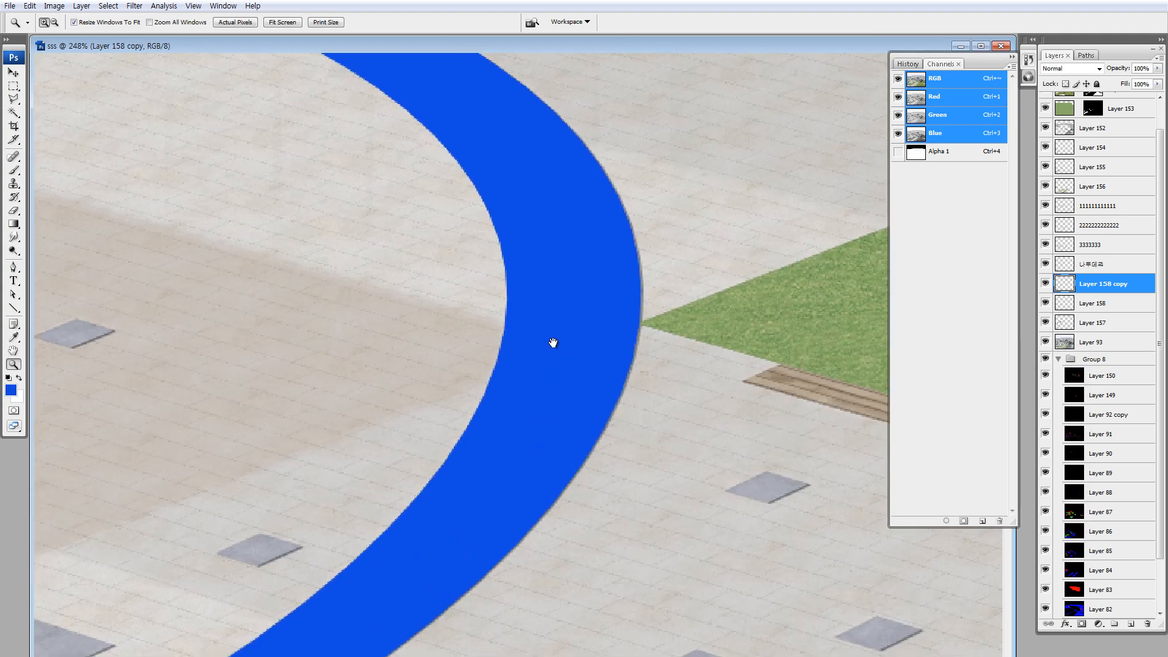
drag(550, 341, 577, 648)
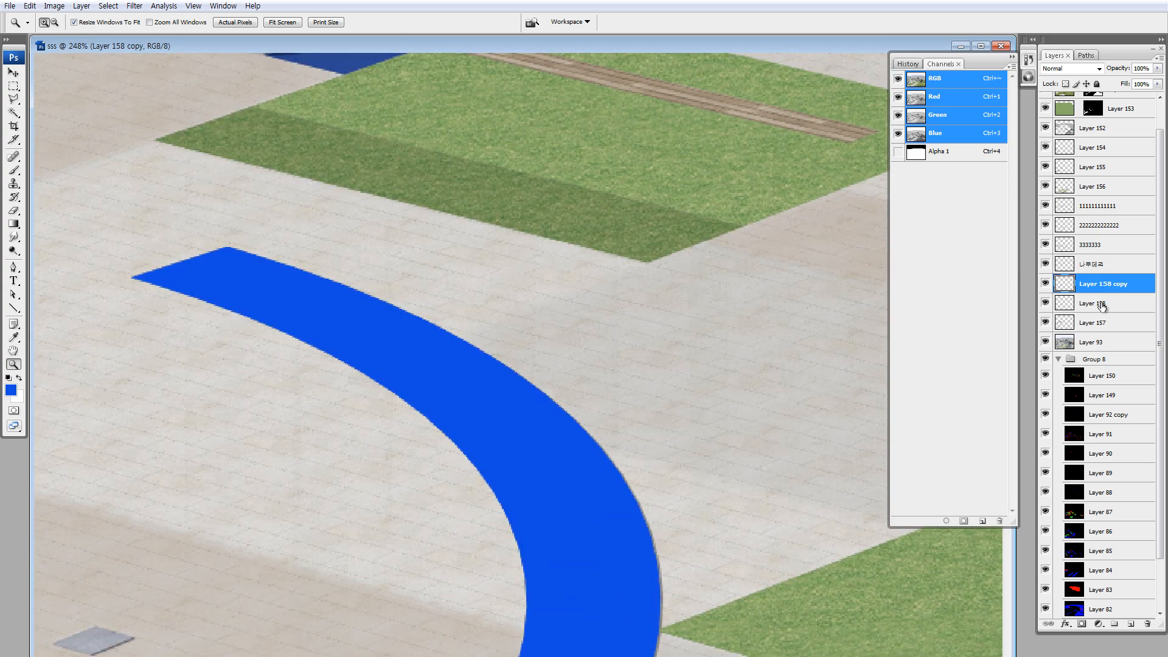
click(1045, 284)
click(1045, 285)
- Set the blend mode of Layer 158 copy to Color so the paving texture shows through the blue
click(1056, 68)
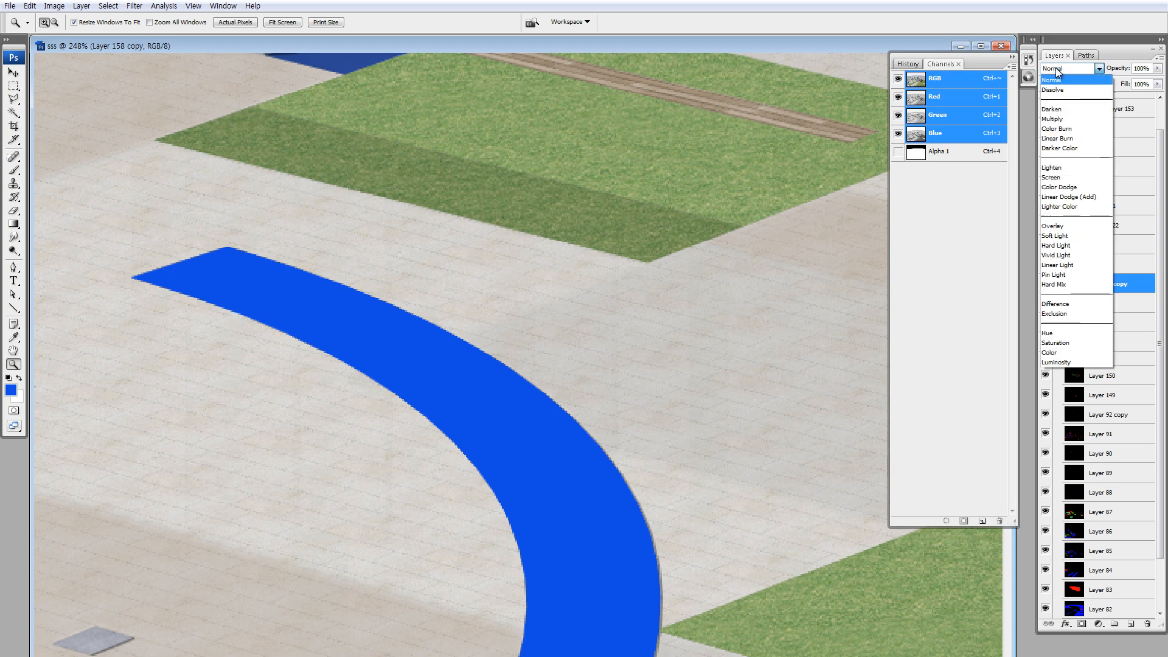
click(1051, 354)
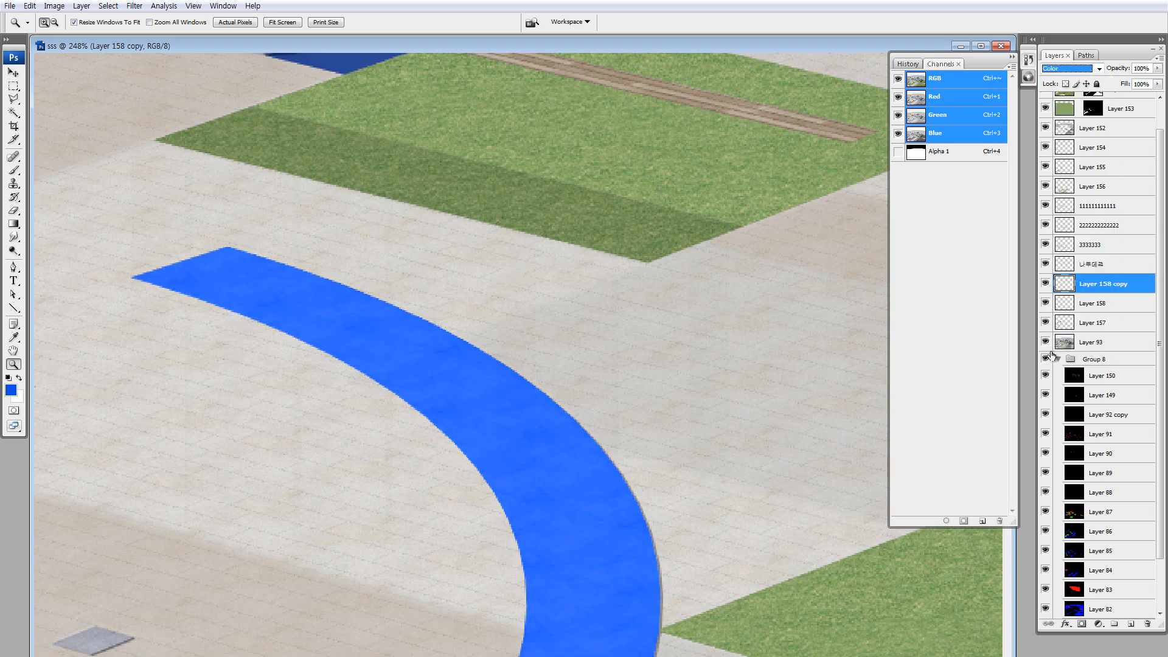
scroll(602, 503, down, 3)
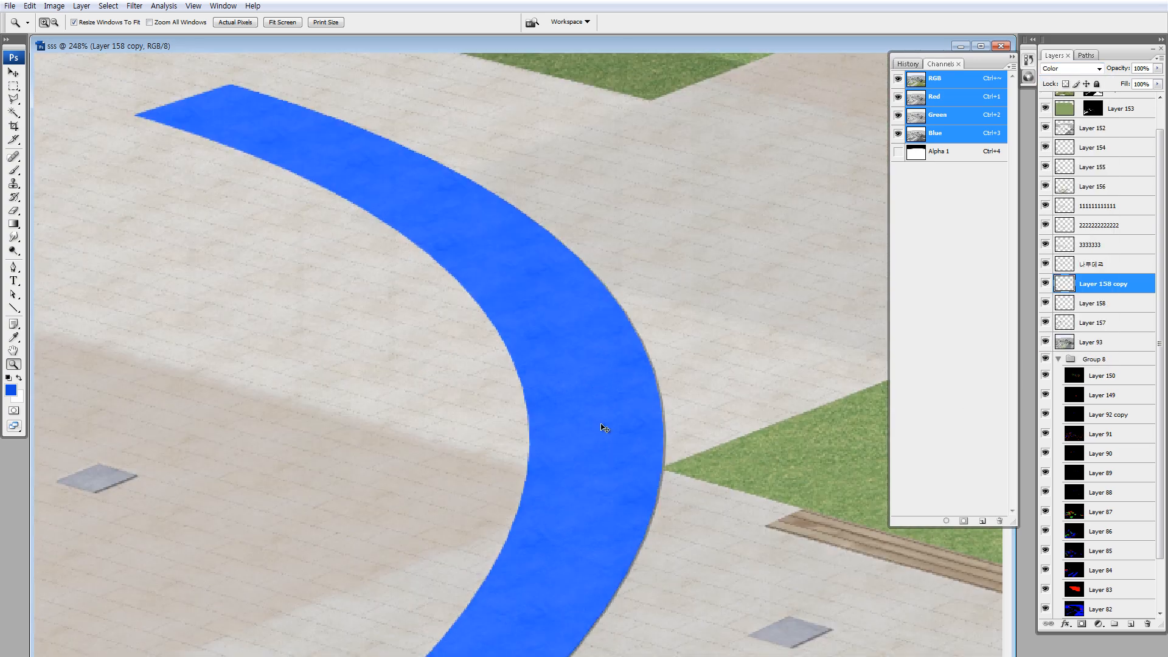
key(ctrl+0)
key(ctrl+minus)
drag(285, 414, 381, 456)
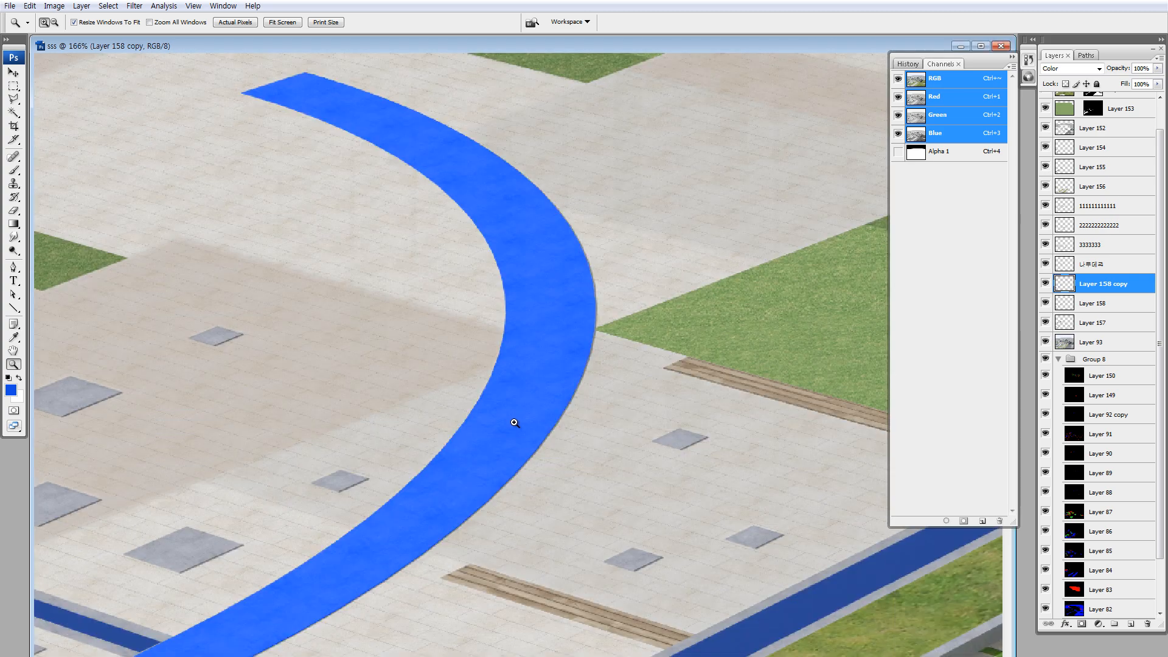
- Try a Fill of 74% on Layer 158 copy and compare it with 100% on both curved strips
click(1158, 85)
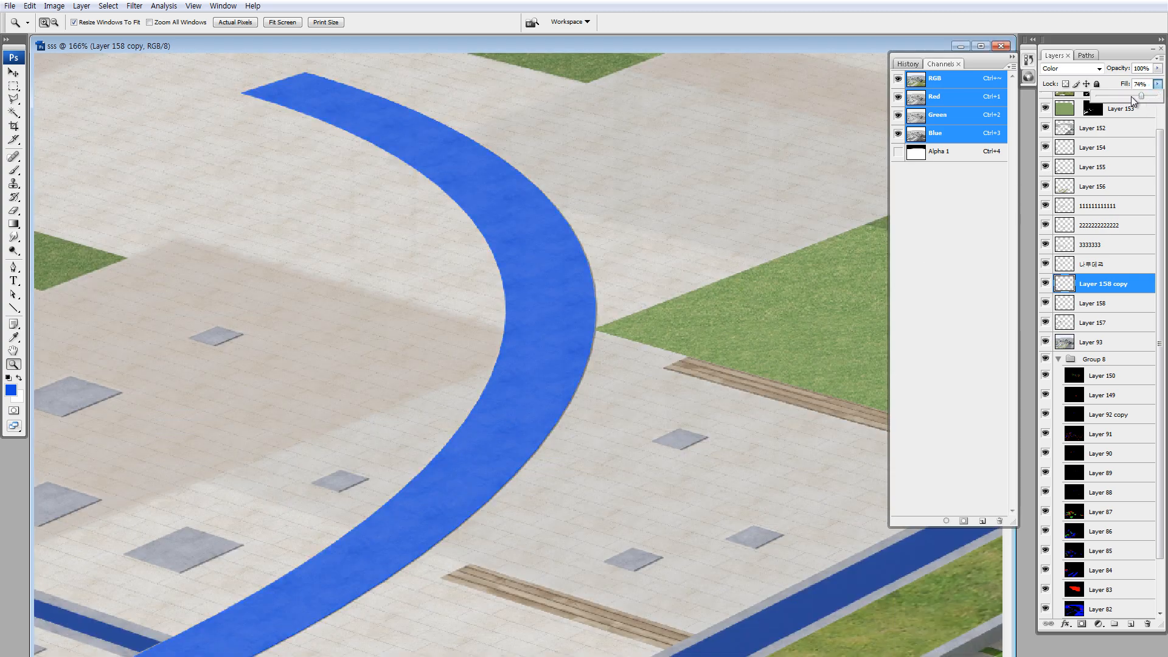
drag(1135, 96, 1164, 98)
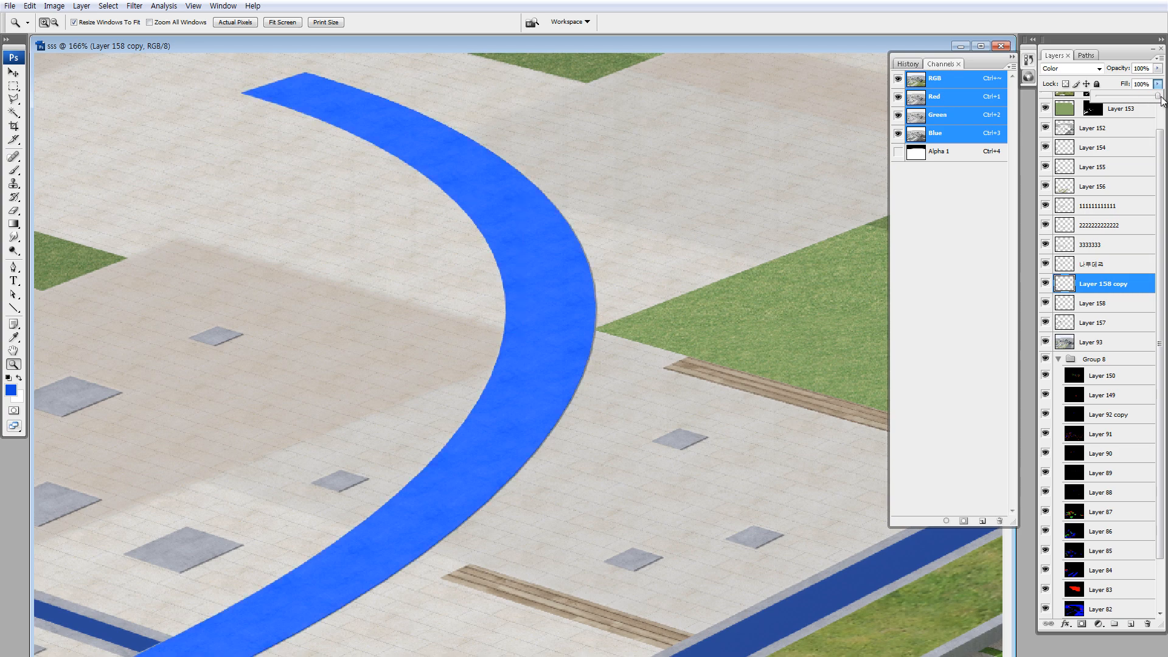
drag(450, 188, 876, 633)
drag(407, 316, 630, 553)
drag(482, 217, 523, 385)
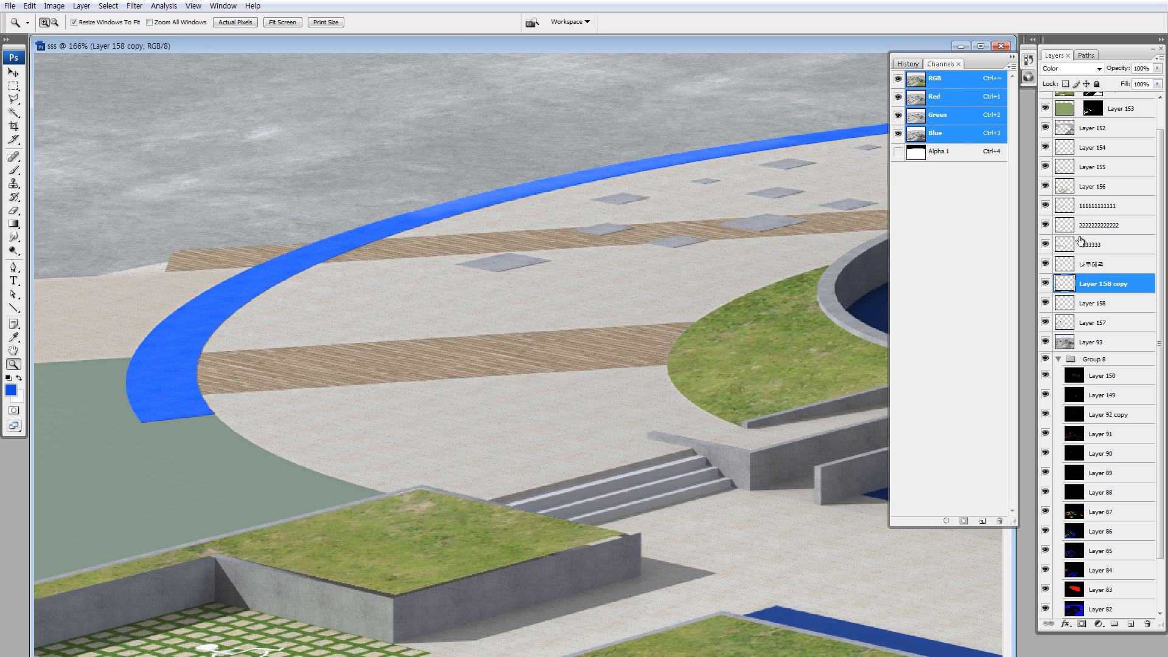
click(1158, 85)
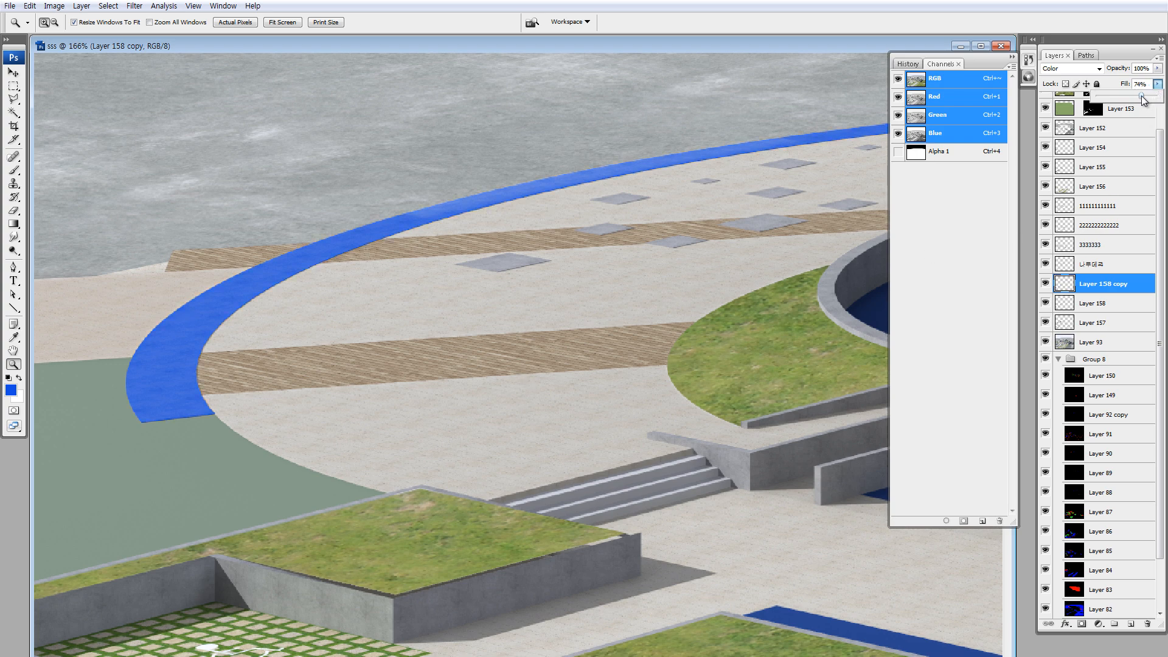
- Set the Opacity of Layer 158 copy to 45% and view the whole rendering
click(1158, 68)
drag(1156, 81, 1147, 84)
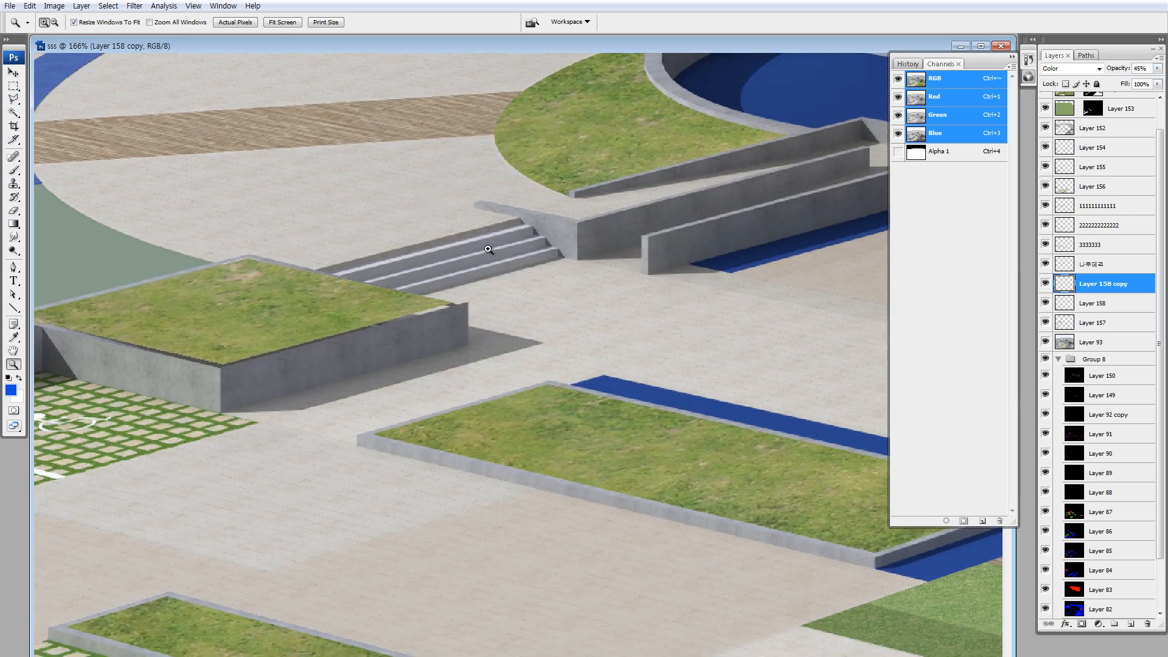
key(ctrl+minus)
key(ctrl+minus)
key(ctrl+minus)
key(ctrl+minus)
key(ctrl+minus)
key(ctrl+minus)
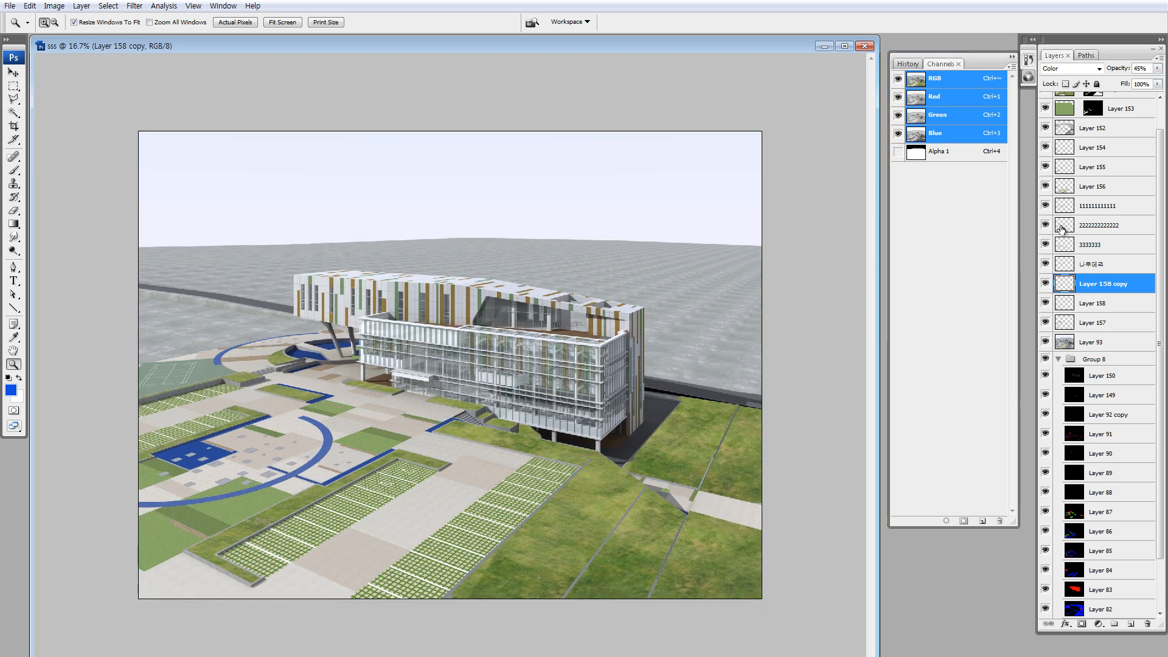
- Isolate Layer 158 briefly to check it, and set its Brightness to -15 with Brightness/Contrast
click(1062, 304)
alt+click(1046, 304)
alt+click(1046, 304)
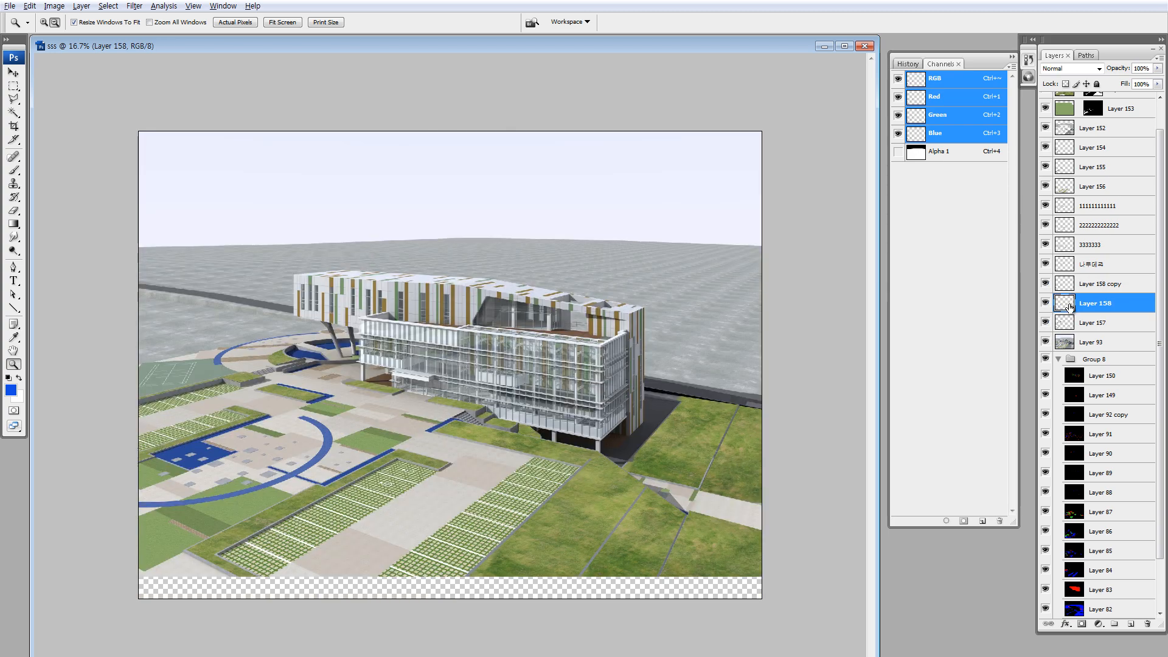
key(alt+i)
key(a)
key(c)
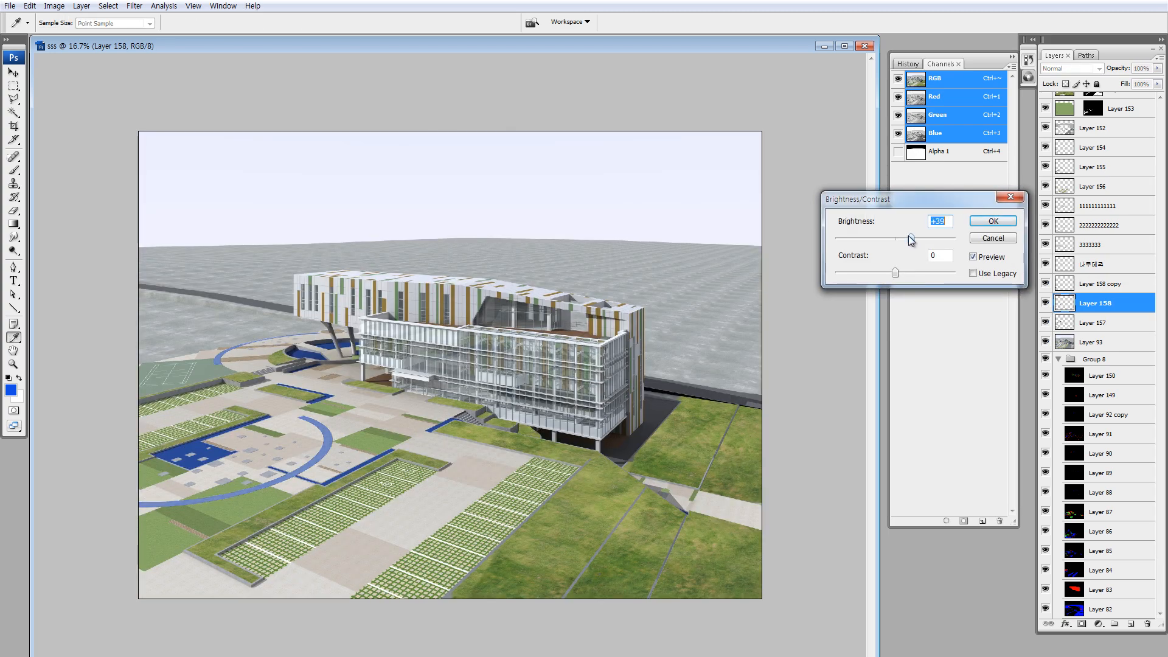
click(909, 237)
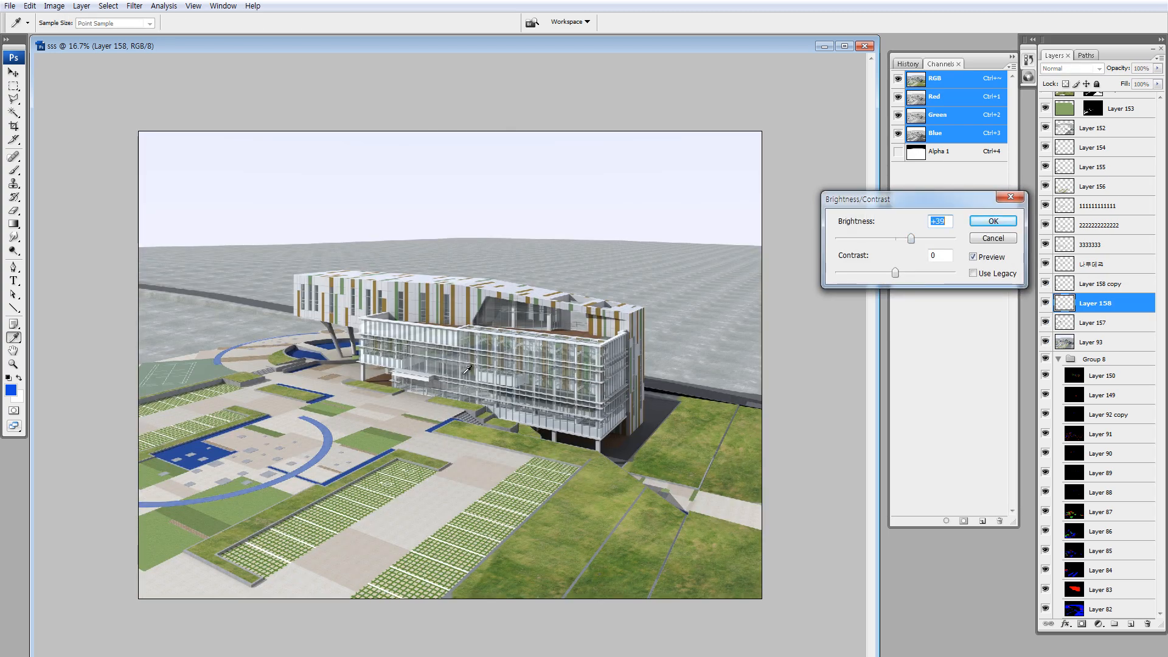
click(891, 239)
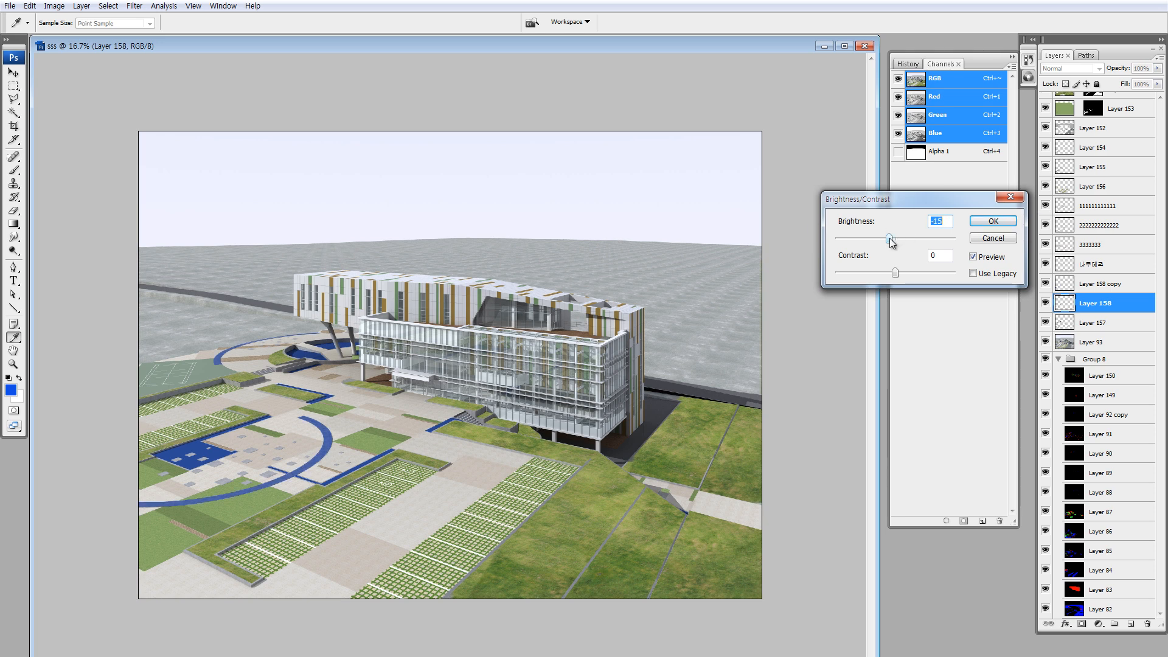
click(987, 229)
- Shift the hue of Layer 158 copy with Hue/Saturation until the curved strips turn from blue to brick red
click(1089, 284)
key(ctrl+u)
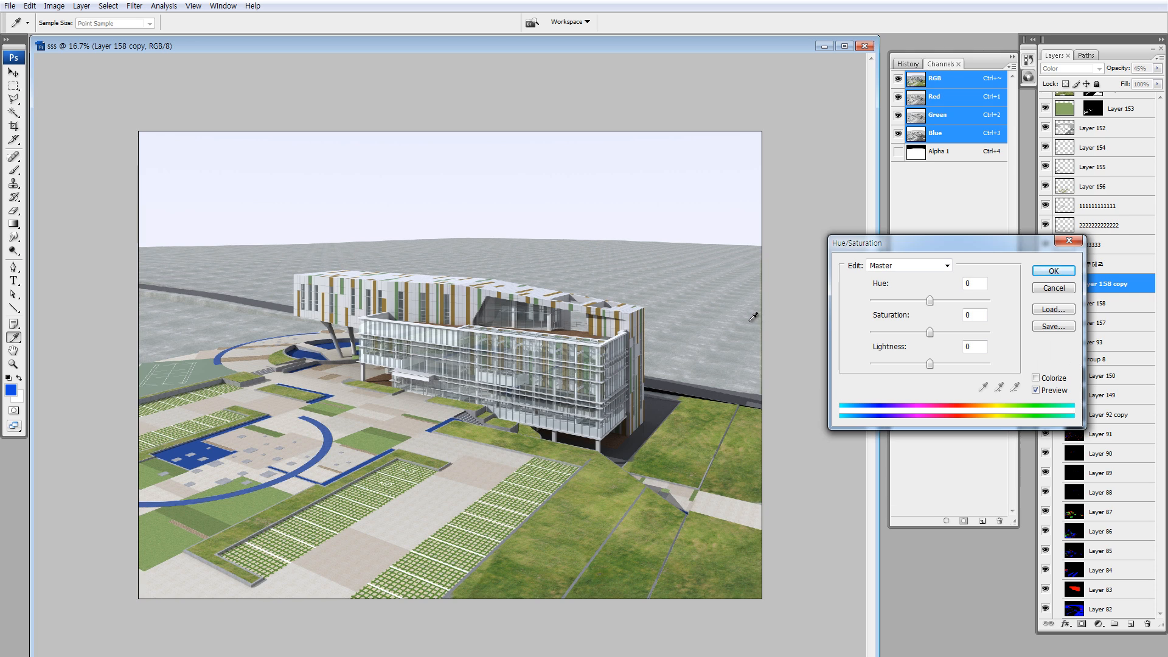
click(922, 302)
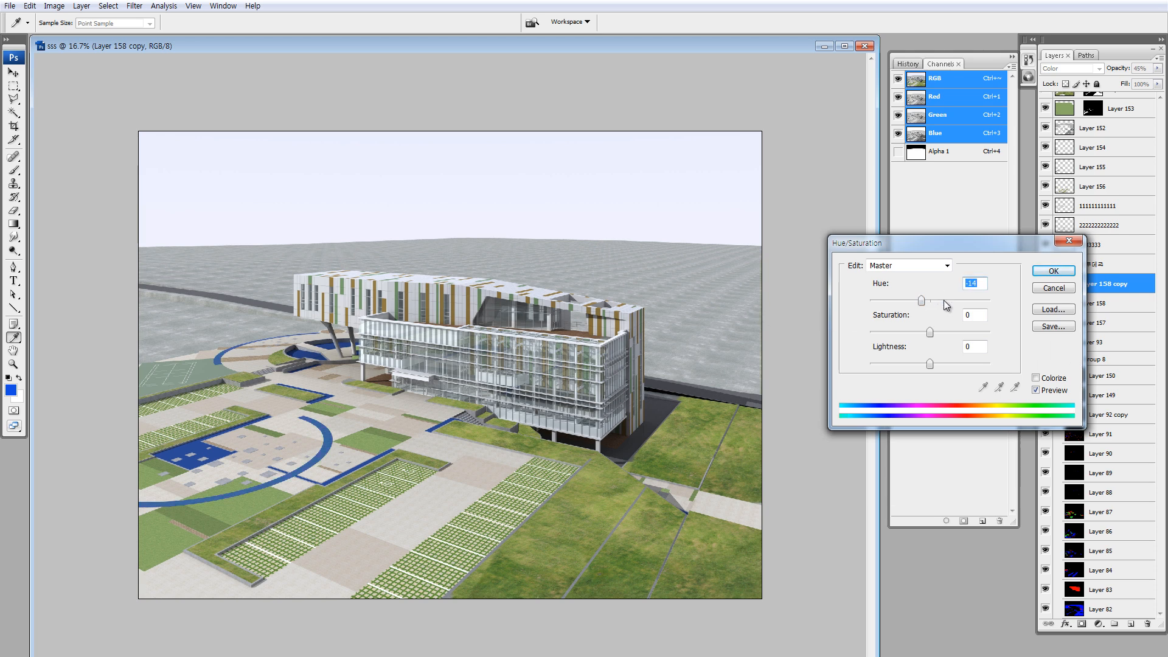
click(944, 300)
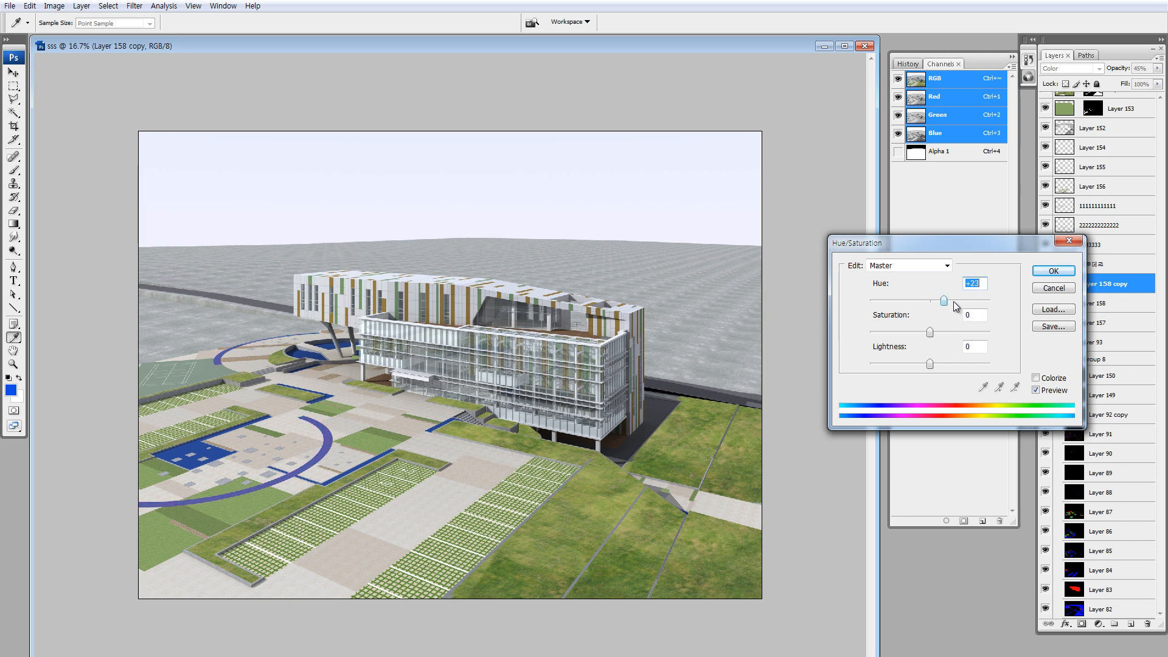
drag(955, 300, 934, 301)
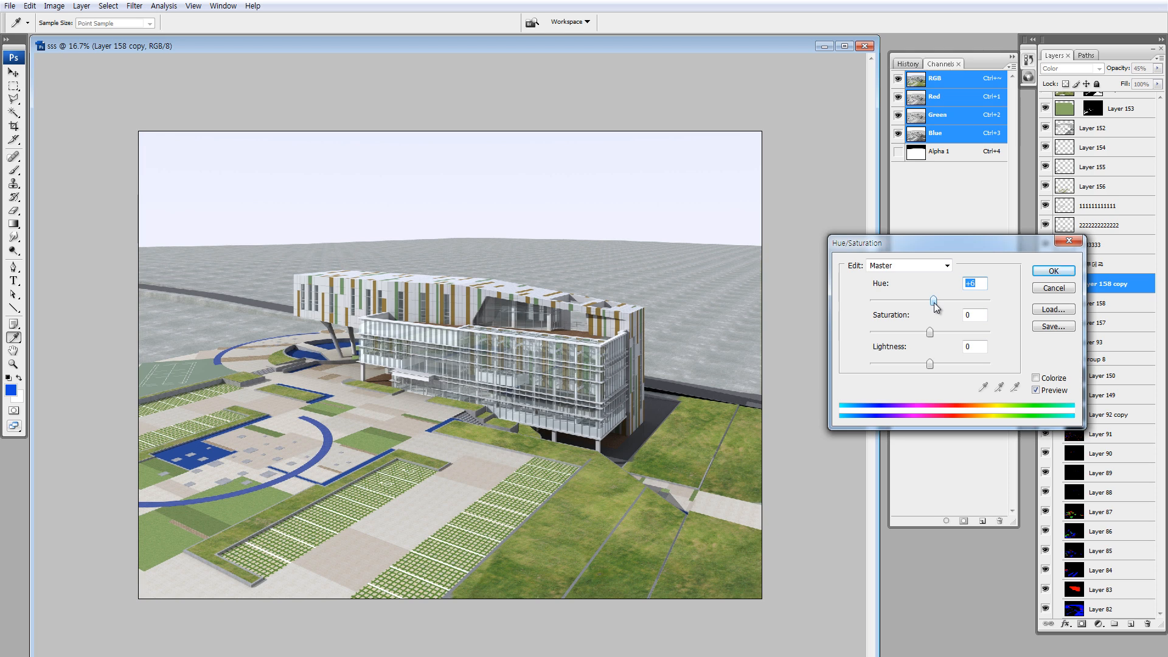
drag(957, 302, 984, 307)
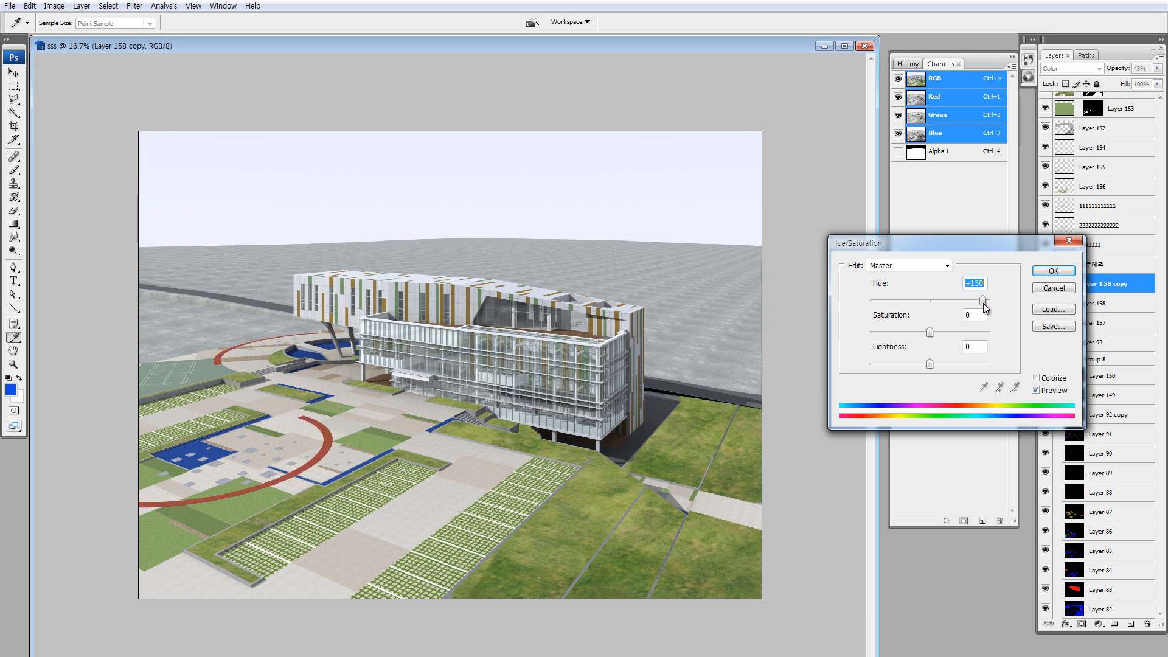
click(1051, 271)
- Brighten the curved strips on Layer 158 with Brightness/Contrast at a Brightness of +55
click(1066, 304)
key(ctrl+u)
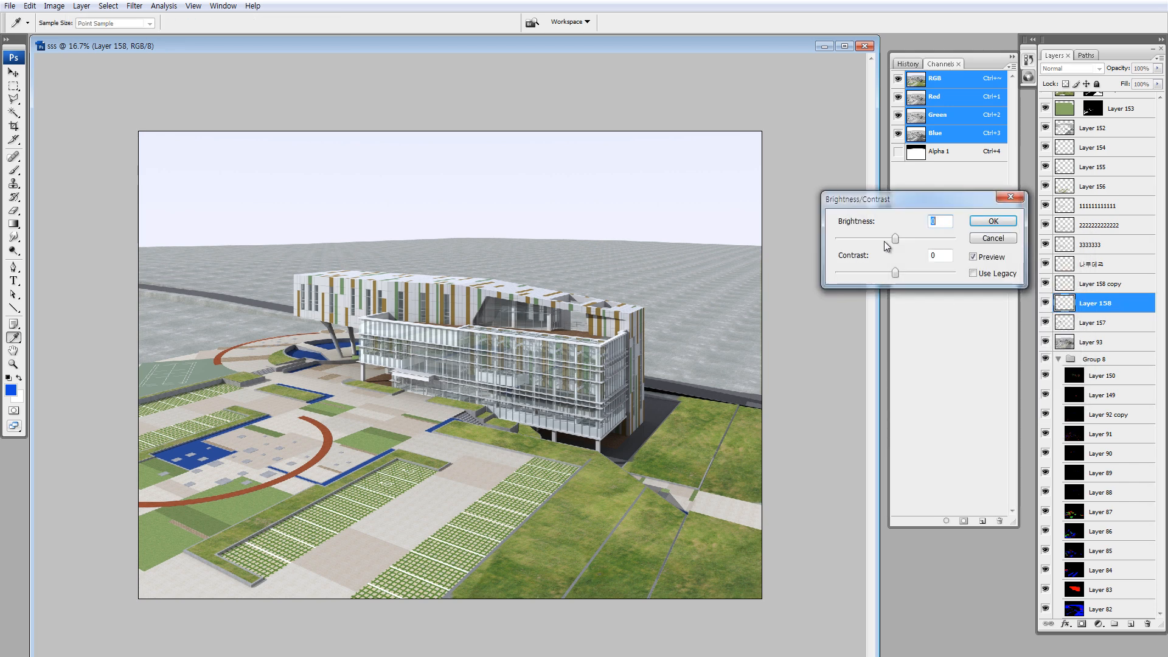
drag(911, 239, 917, 238)
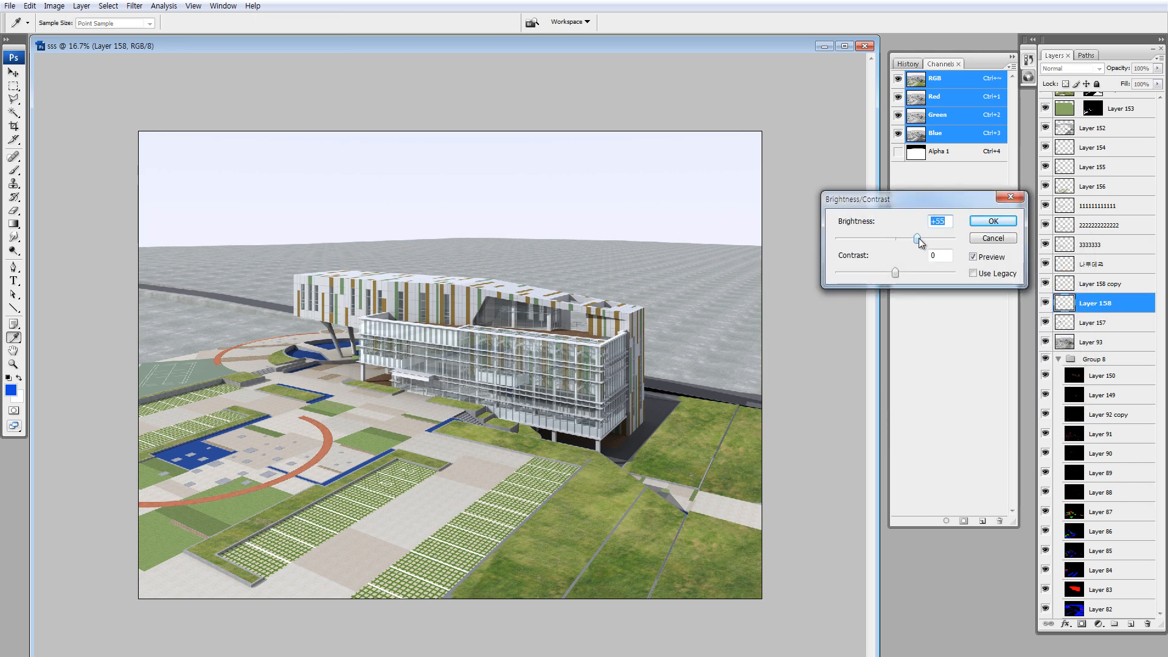
click(1002, 226)
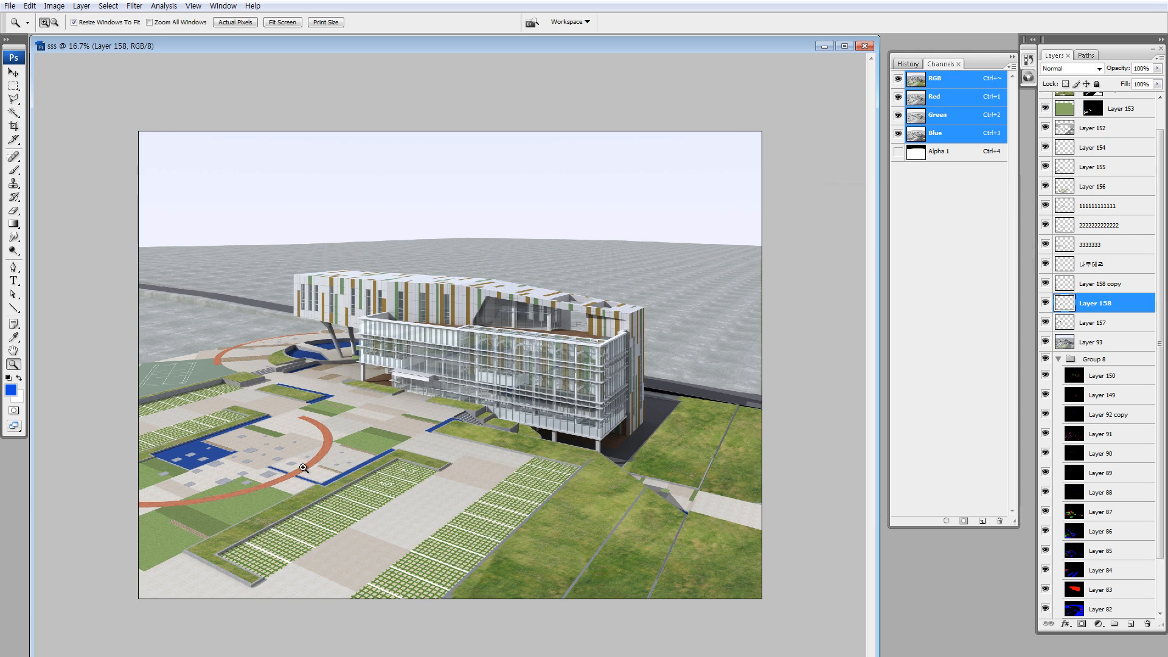
- Check the far curved strip by isolating Layer 158 copy, and shift its hue by about +31 to an ochre tone with Hue/Saturation
drag(296, 277, 390, 349)
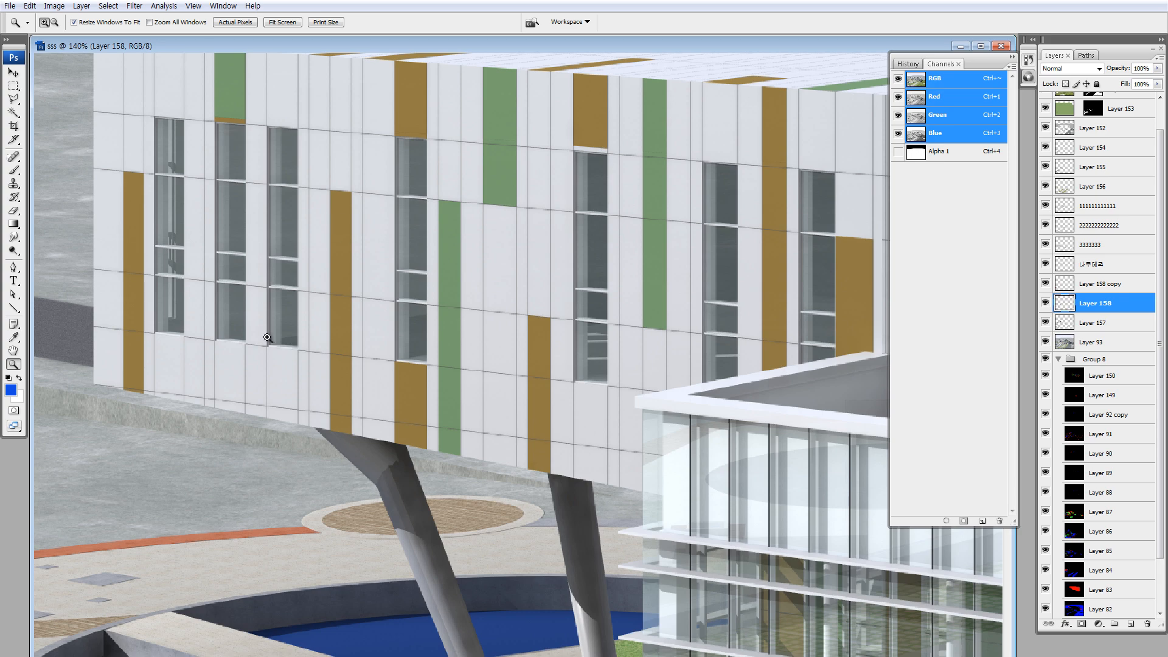
drag(171, 479, 446, 451)
key(v)
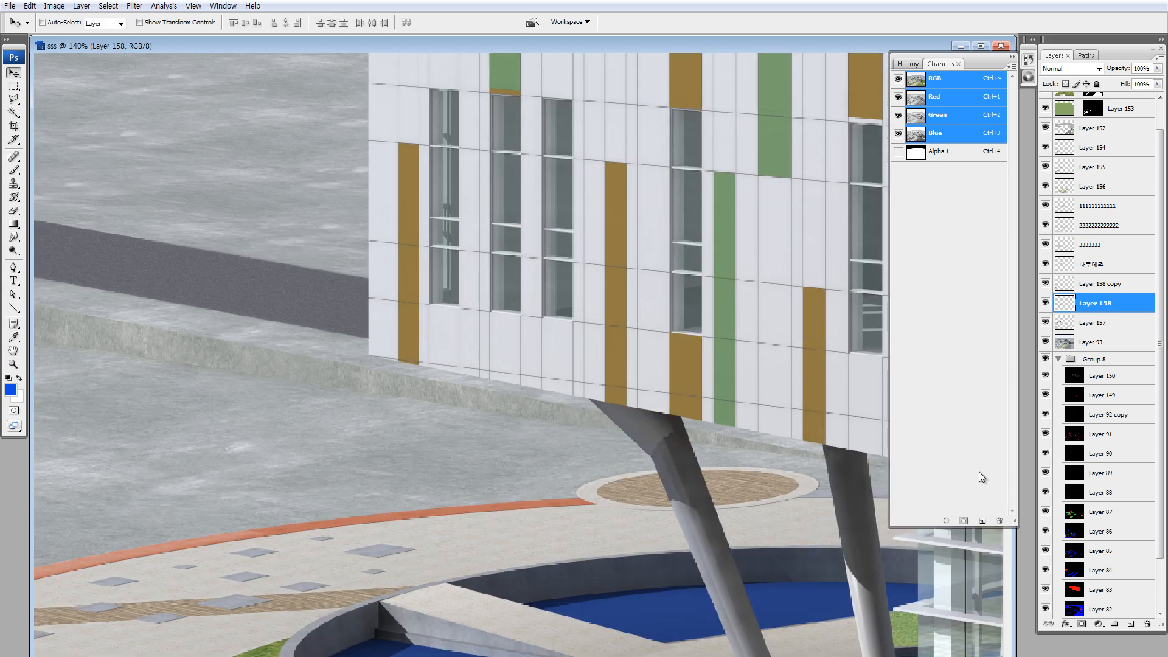
alt+click(1046, 284)
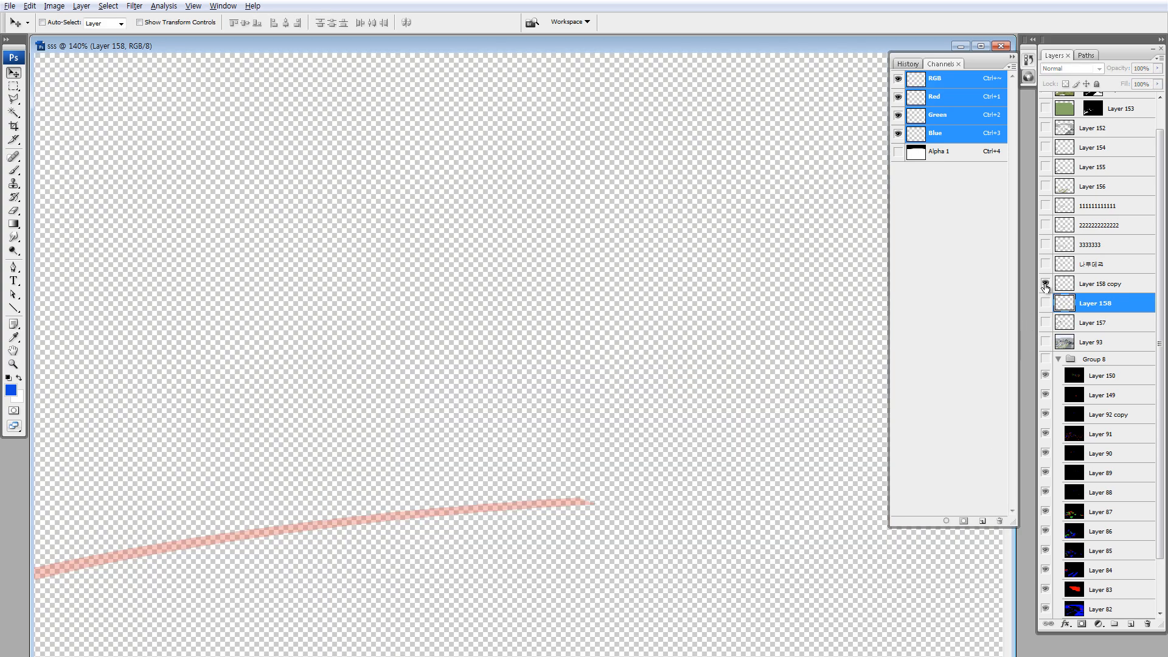
alt+click(1046, 284)
click(1061, 285)
key(ctrl+u)
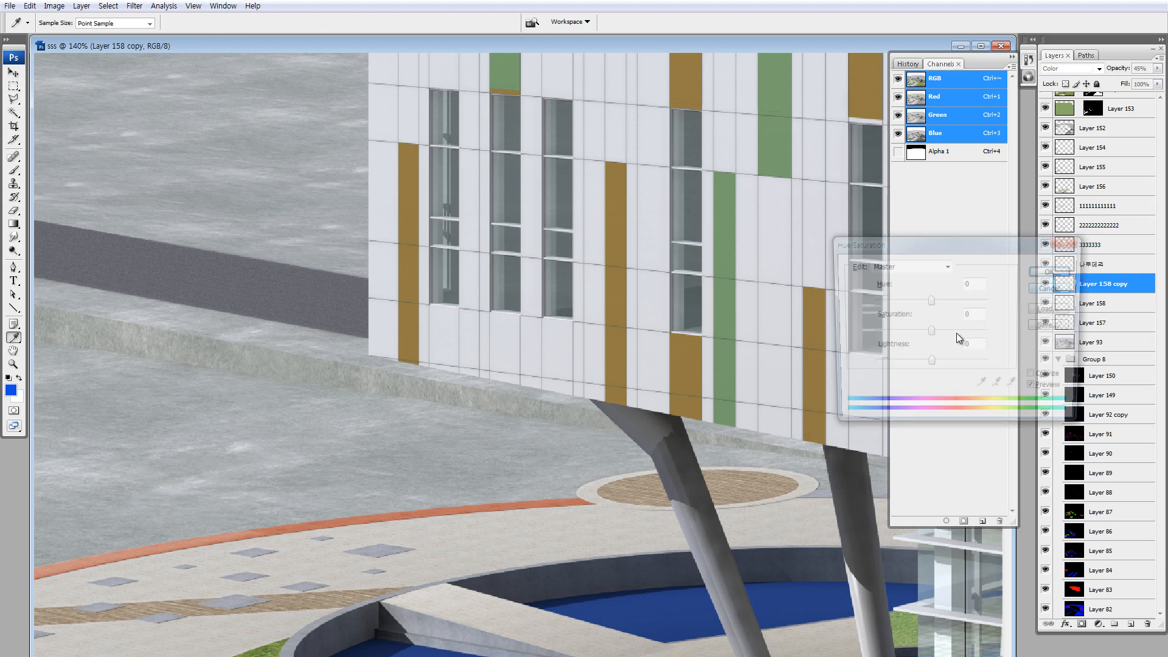
drag(930, 301, 921, 302)
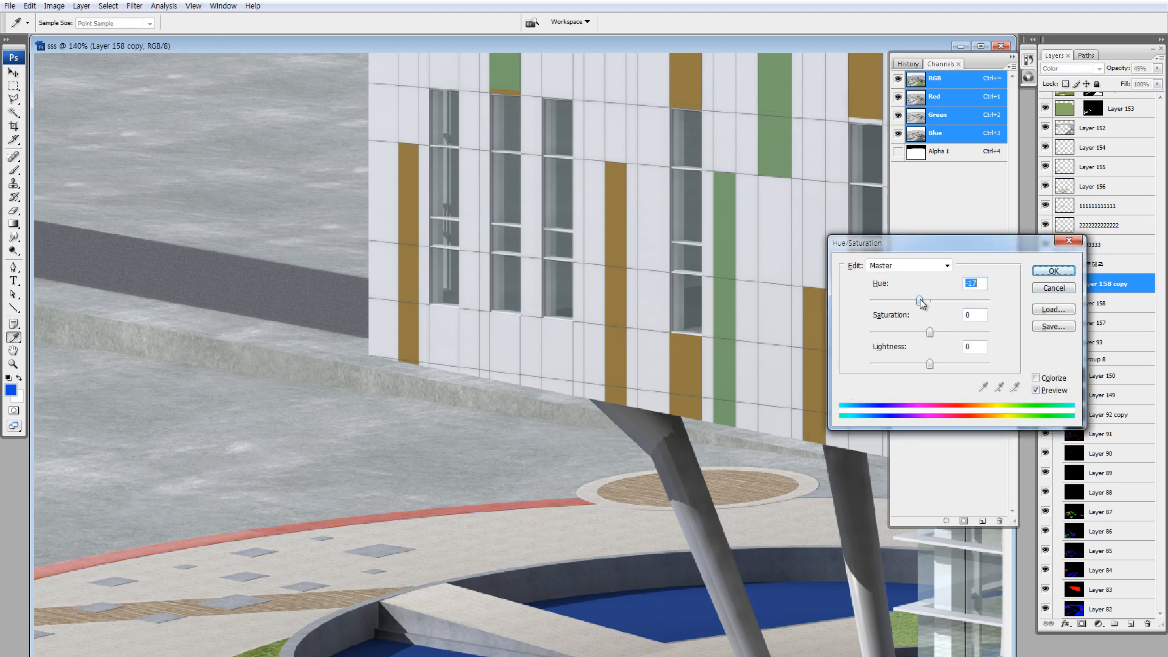
click(950, 300)
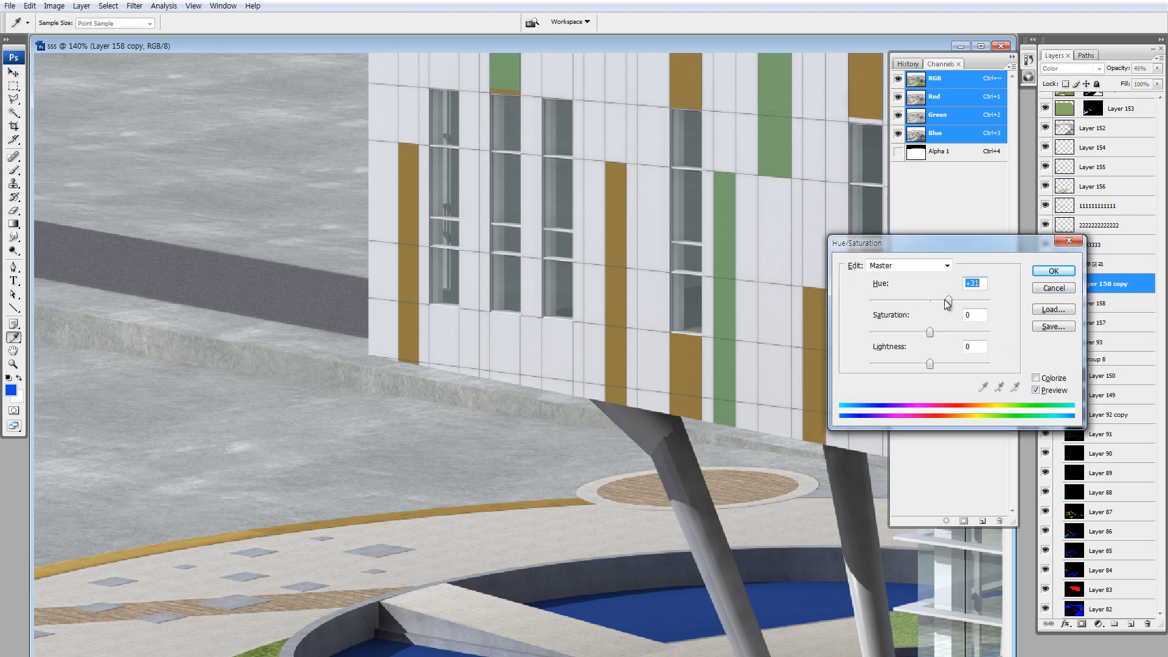
click(1053, 272)
key(ctrl+0)
key(ctrl+minus)
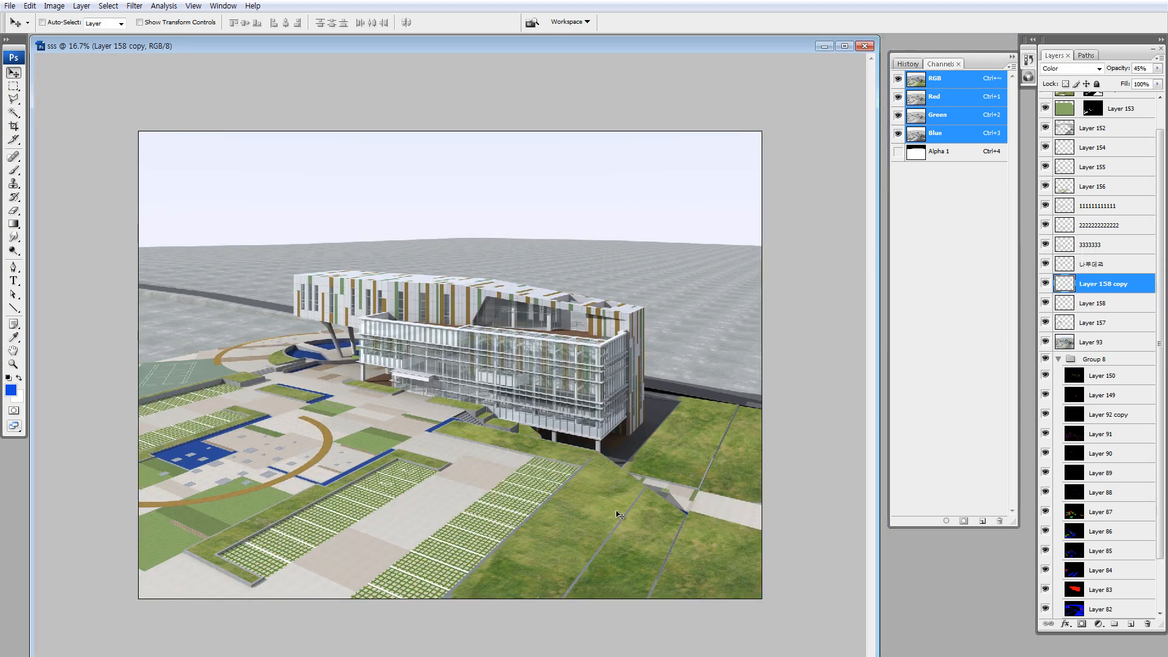
- Select a rectangle on the building's white facade and add the green panel near its far corner to the selection
key(z)
drag(273, 264, 410, 367)
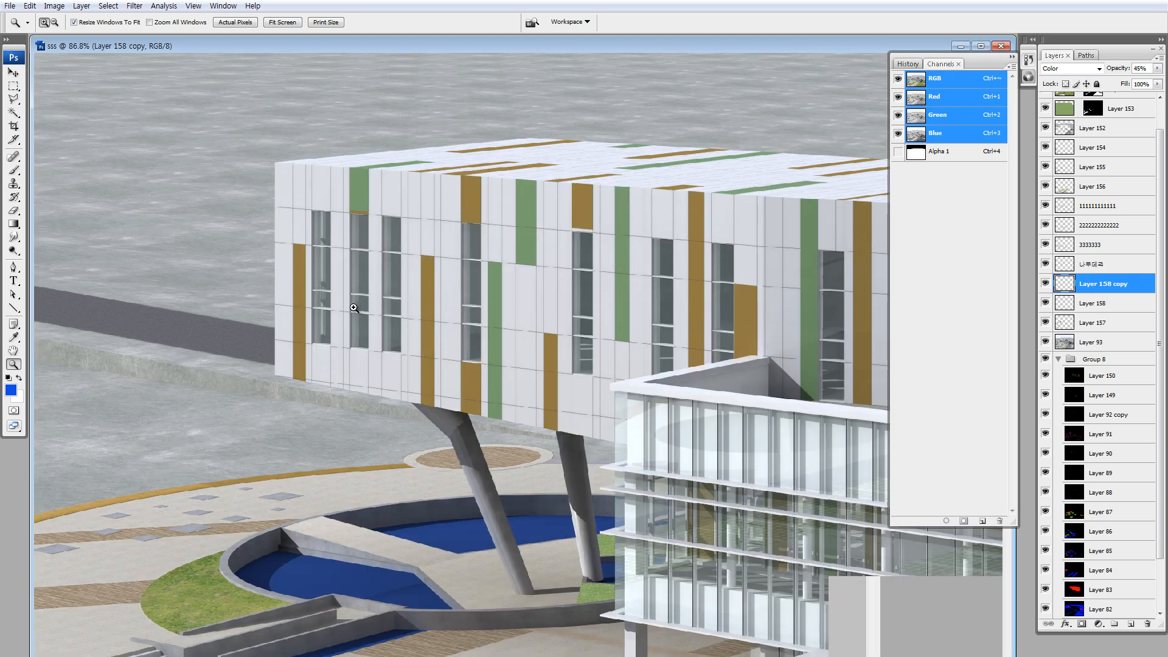
key(m)
drag(339, 356, 377, 394)
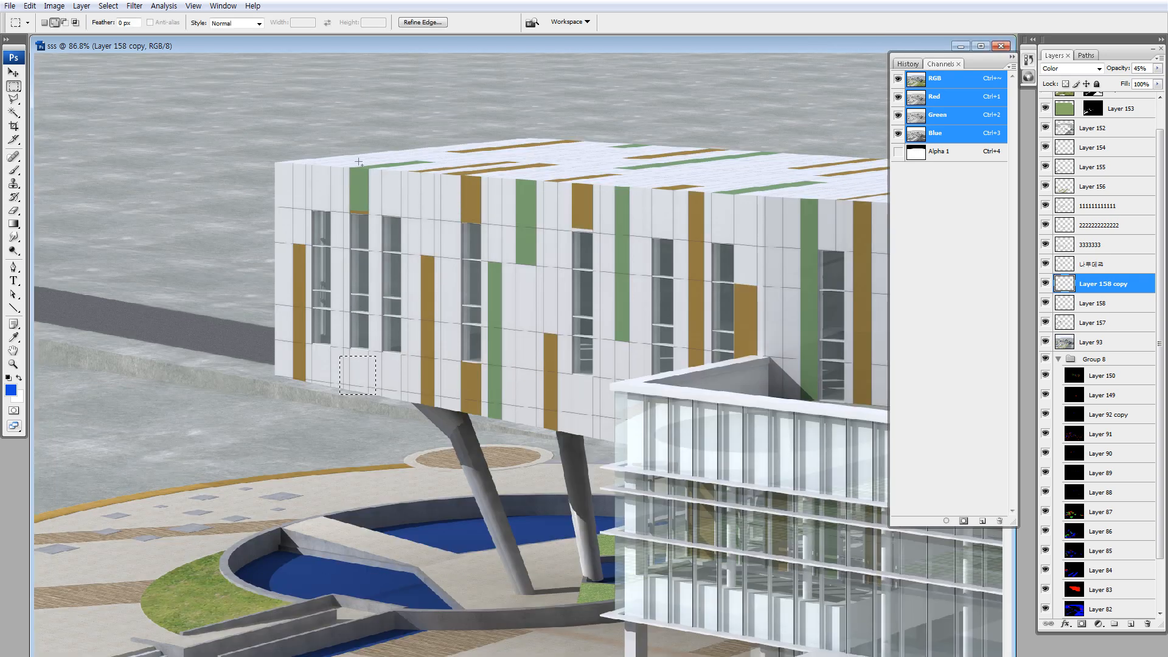
drag(351, 164, 373, 211)
mouse_move(324, 405)
mouse_down()
mouse_move(309, 305)
mouse_move(317, 155)
mouse_move(370, 311)
mouse_up()
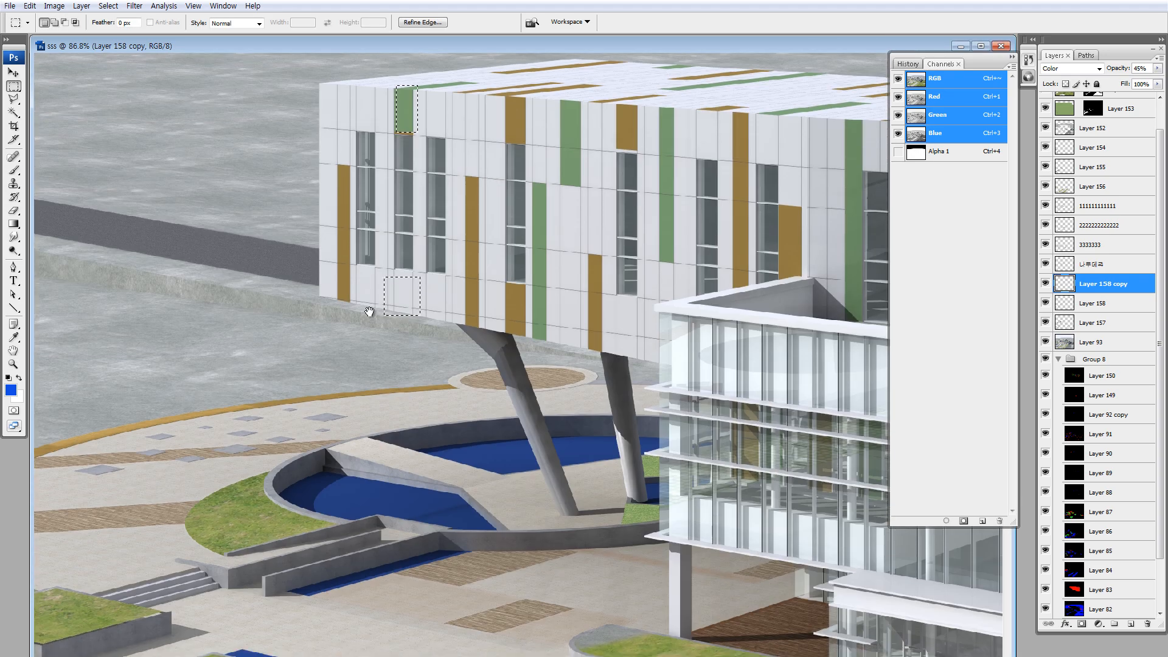
- Clear the facade selection and review the ochre curved strips against the building and the surrounding paving
key(ctrl+d)
mouse_move(144, 513)
mouse_down()
mouse_move(363, 371)
mouse_move(306, 369)
mouse_up()
key(ctrl+d)
drag(316, 498, 370, 181)
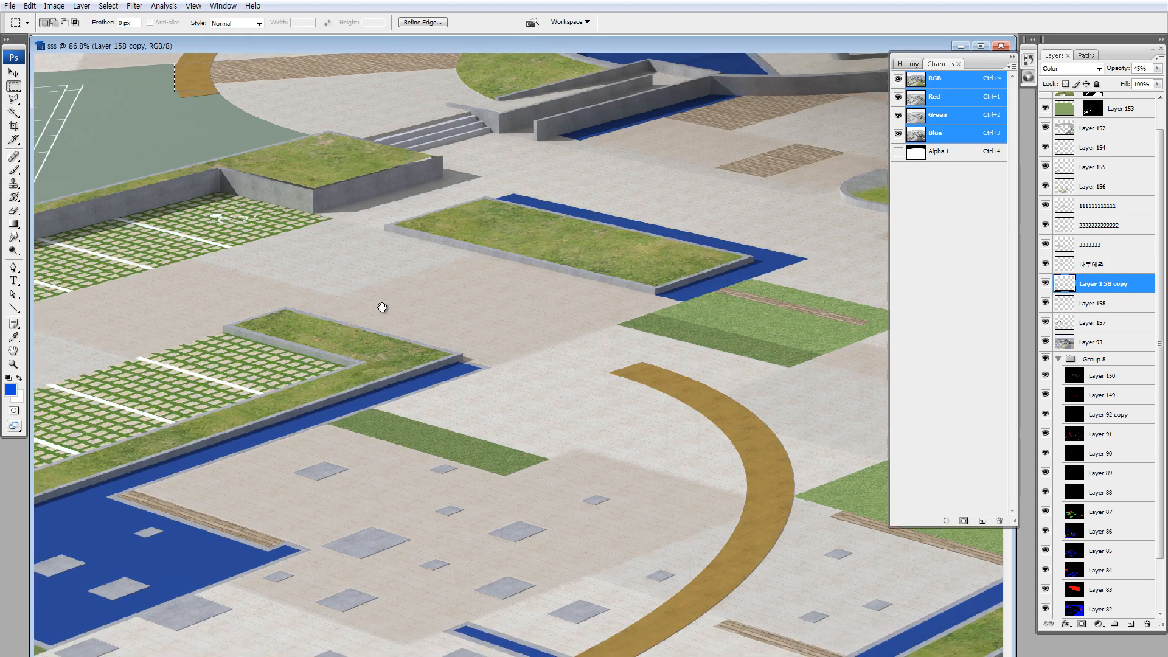
drag(607, 582, 526, 391)
key(ctrl+0)
key(ctrl+minus)
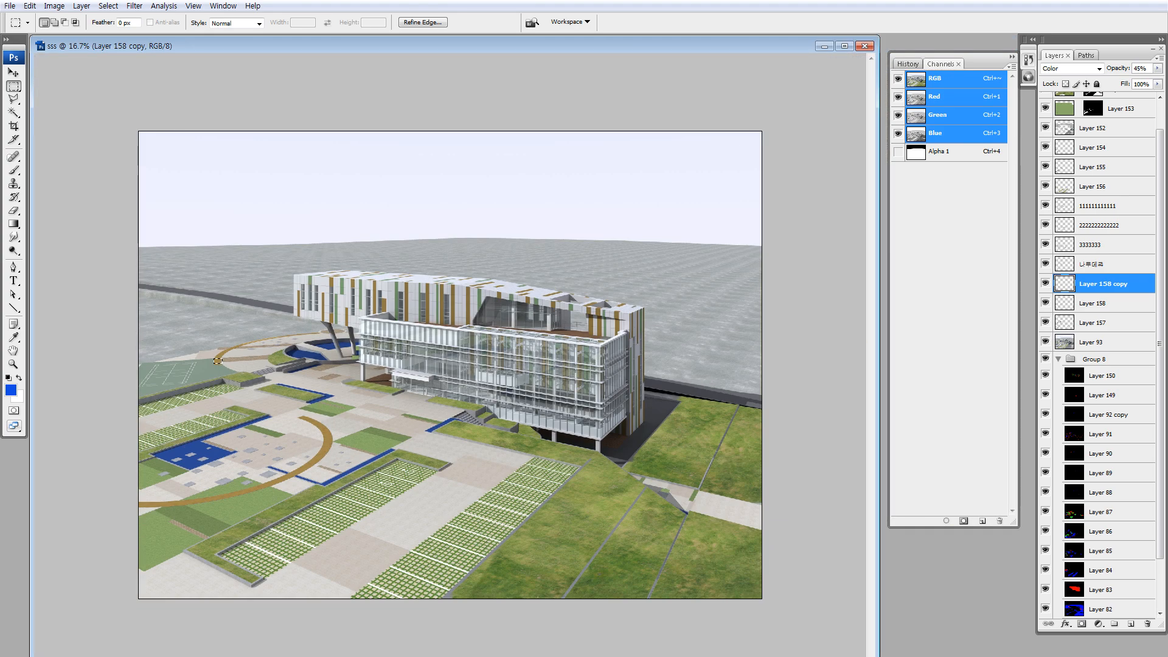
key(ctrl+d)
key(ctrl+minus)
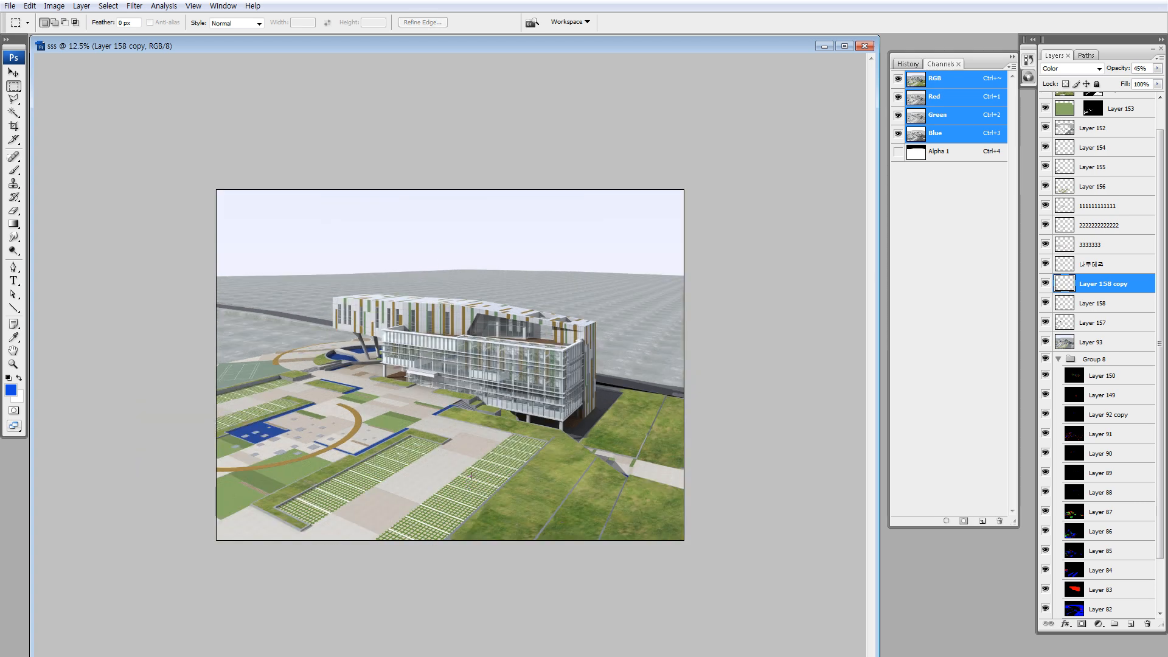
key(z)
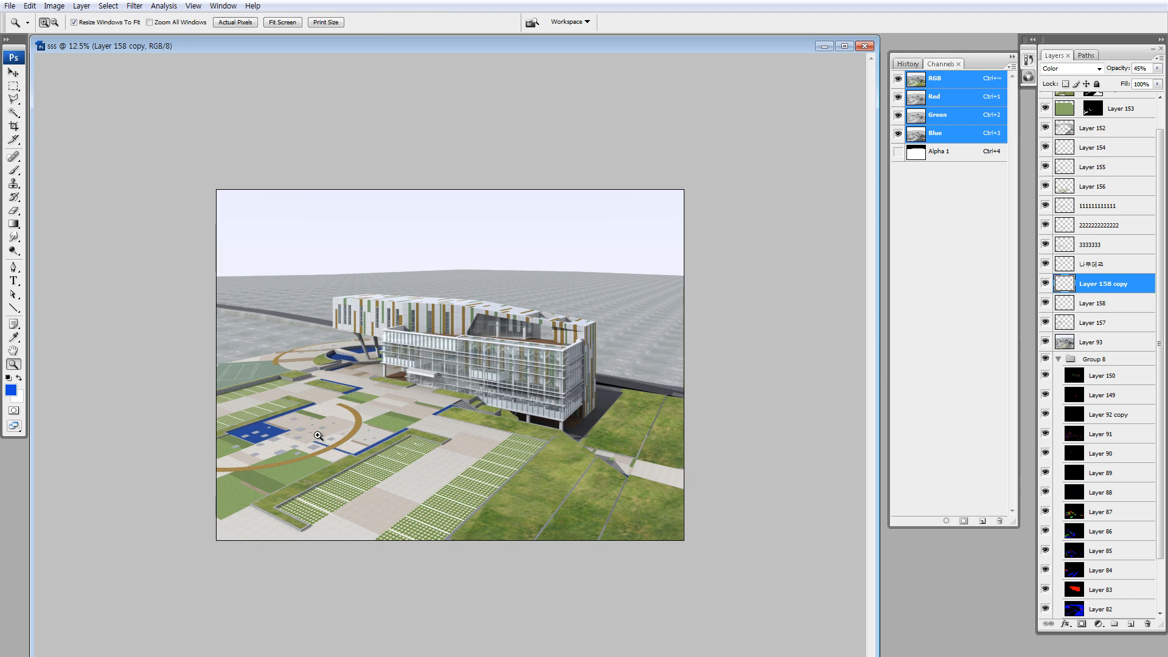
drag(349, 482, 247, 390)
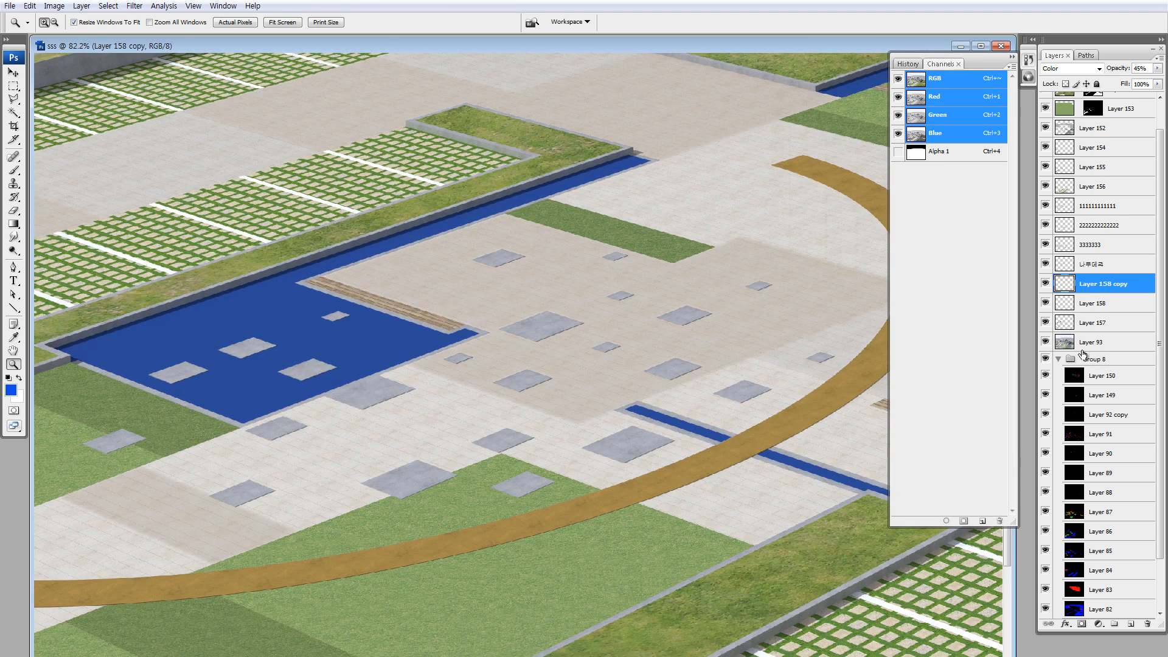
- Select Layer 157 and show it alone, hiding all other layers
click(1085, 325)
alt+click(1045, 323)
key(ctrl+0)
key(ctrl+minus)
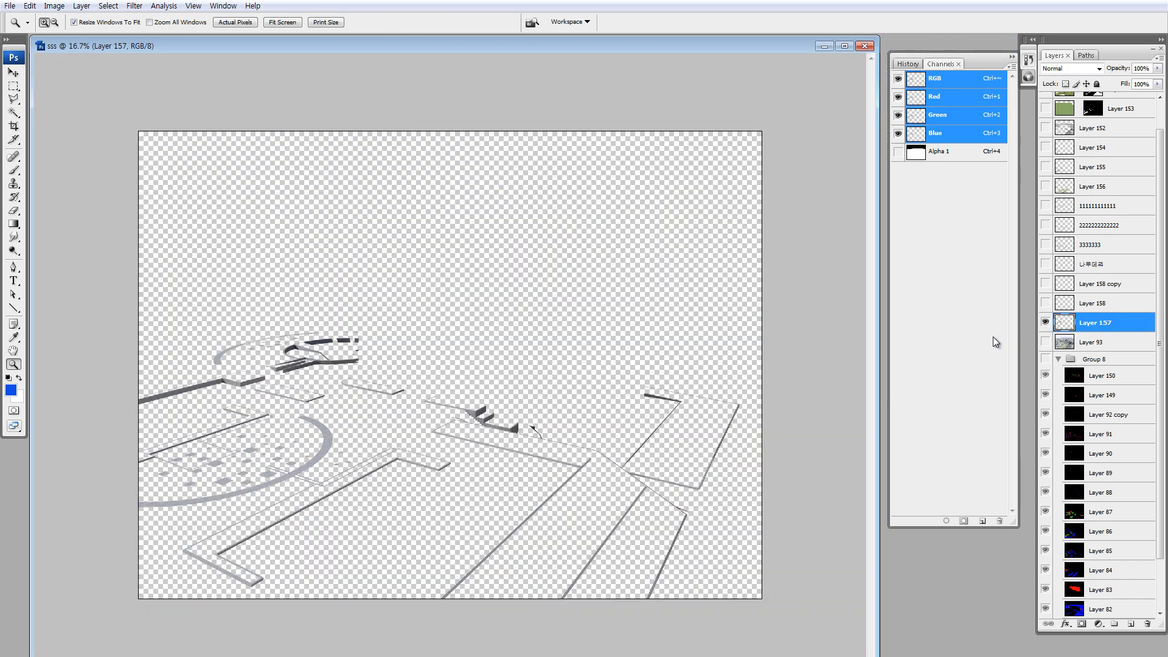
- Outline the scattered grey paving slabs inside the large near curved strip with a polygonal lasso selection, keeping the strip itself outside
drag(164, 427, 284, 526)
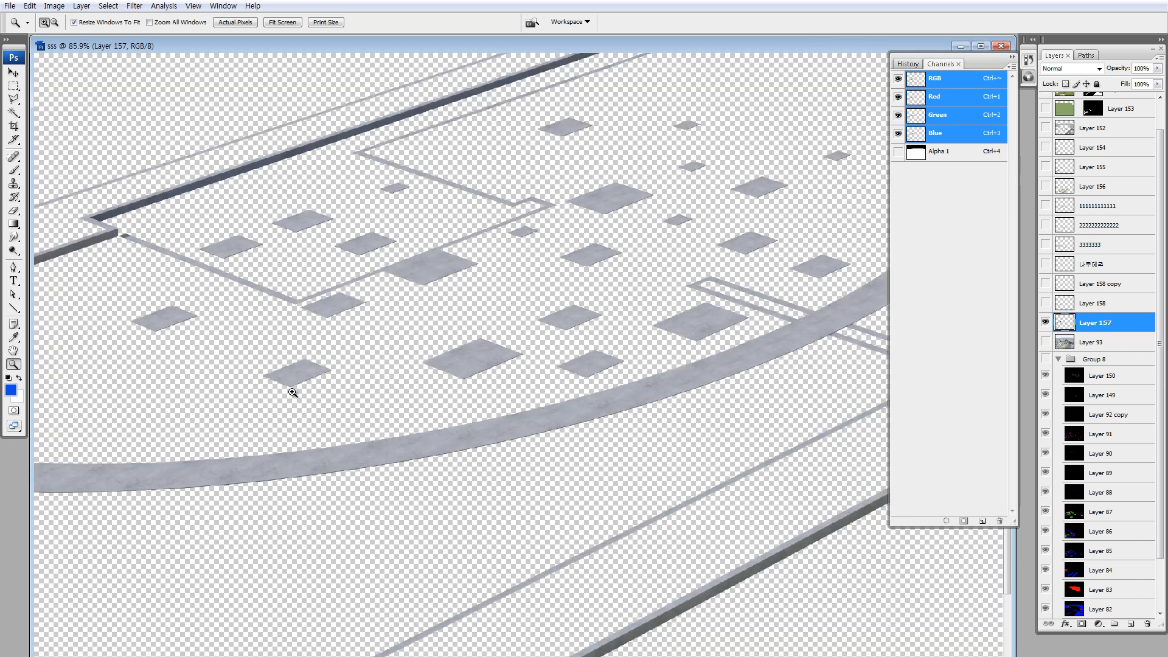
key(l)
click(218, 221)
click(95, 319)
click(168, 400)
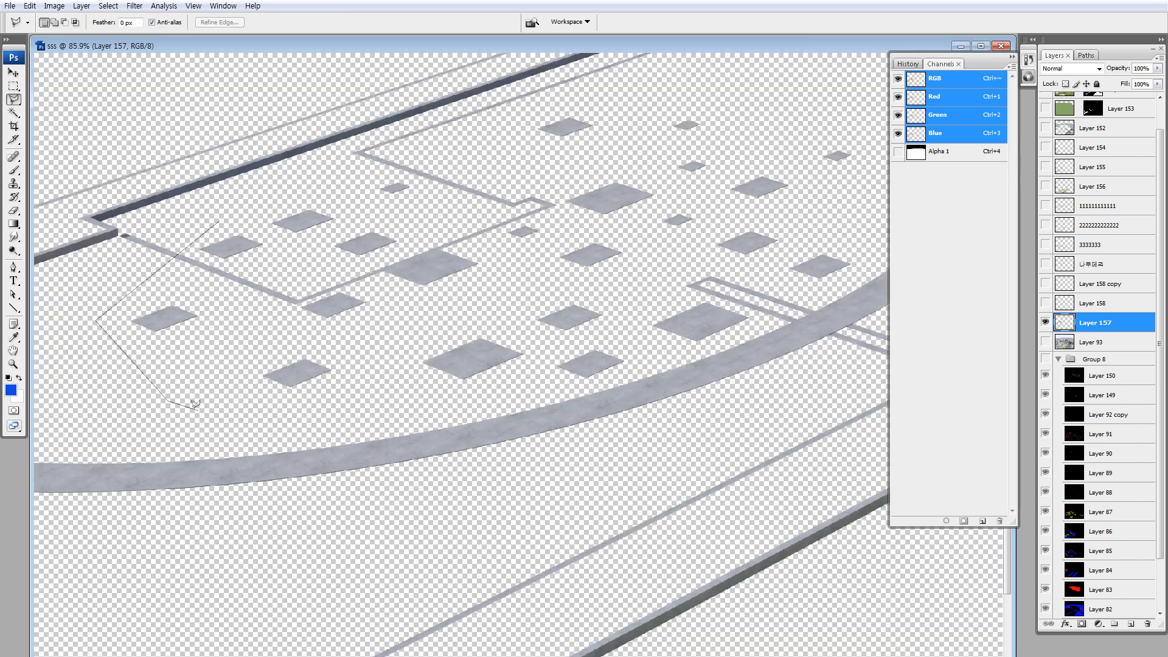
click(311, 418)
click(616, 378)
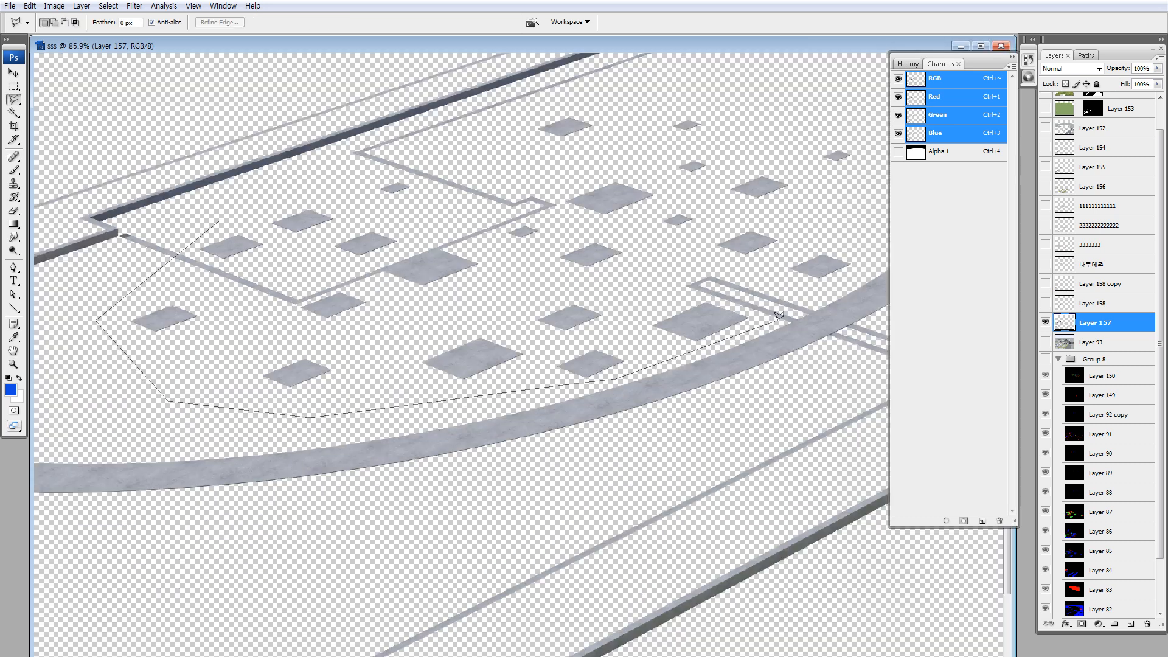
click(785, 316)
drag(884, 262, 671, 347)
click(682, 343)
click(720, 303)
click(687, 215)
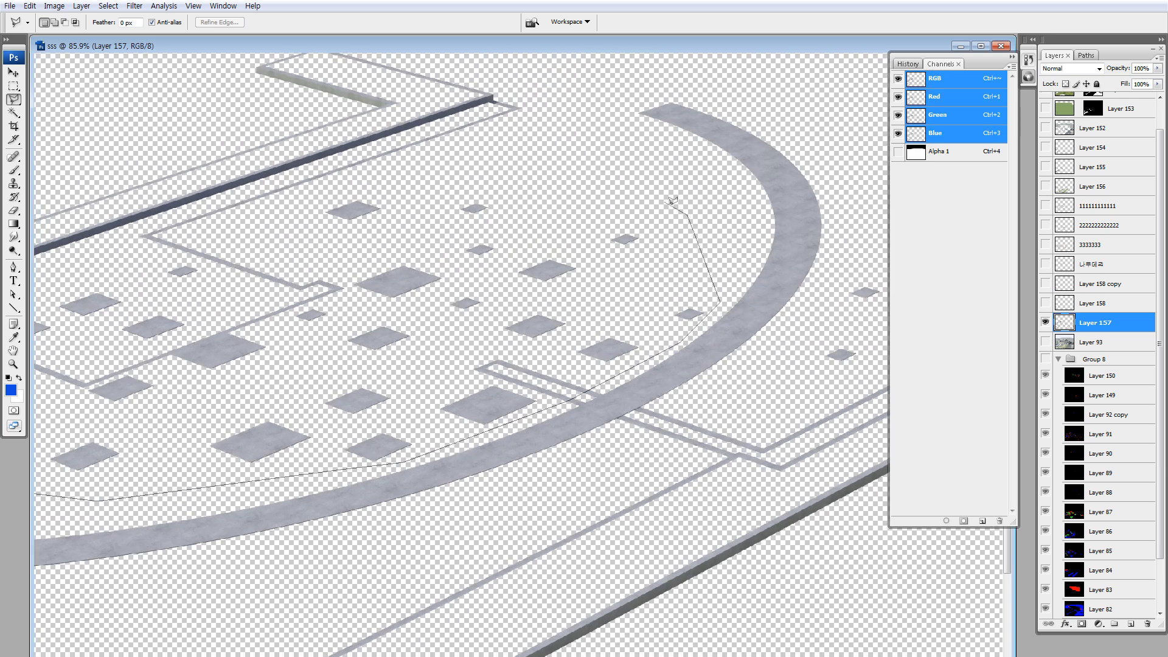
click(606, 187)
click(447, 172)
click(366, 180)
click(299, 207)
drag(240, 231, 420, 201)
click(185, 275)
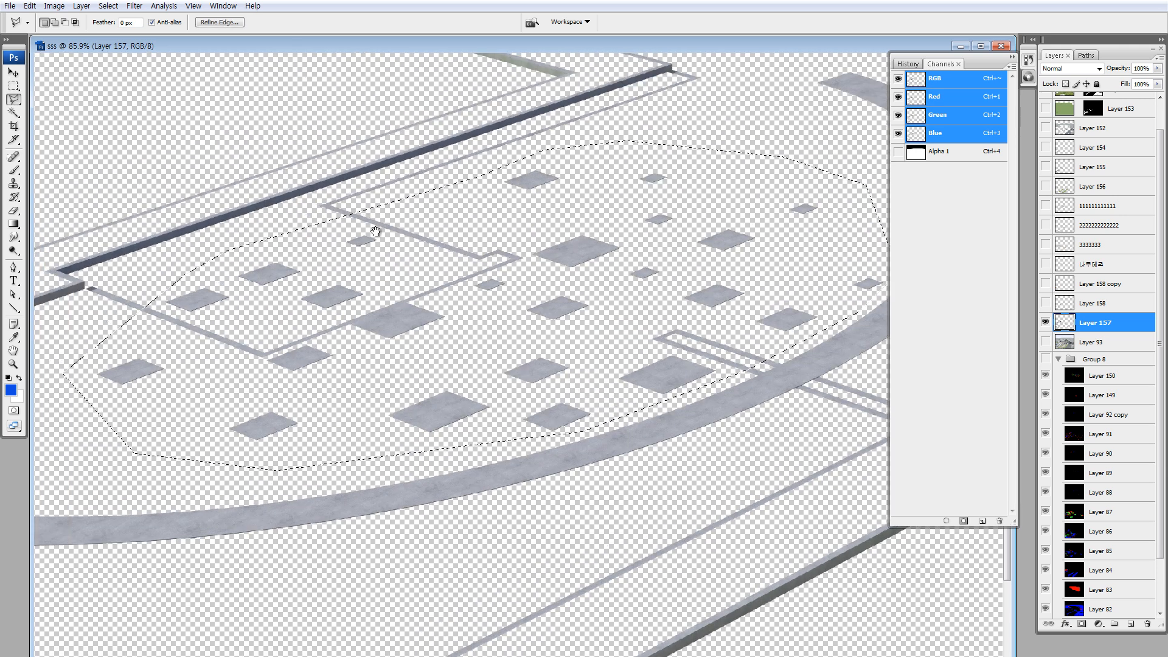
- Add the three small slabs just outside the near curved strip to the selection
drag(815, 183, 285, 254)
shift+click(518, 263)
click(473, 345)
click(448, 425)
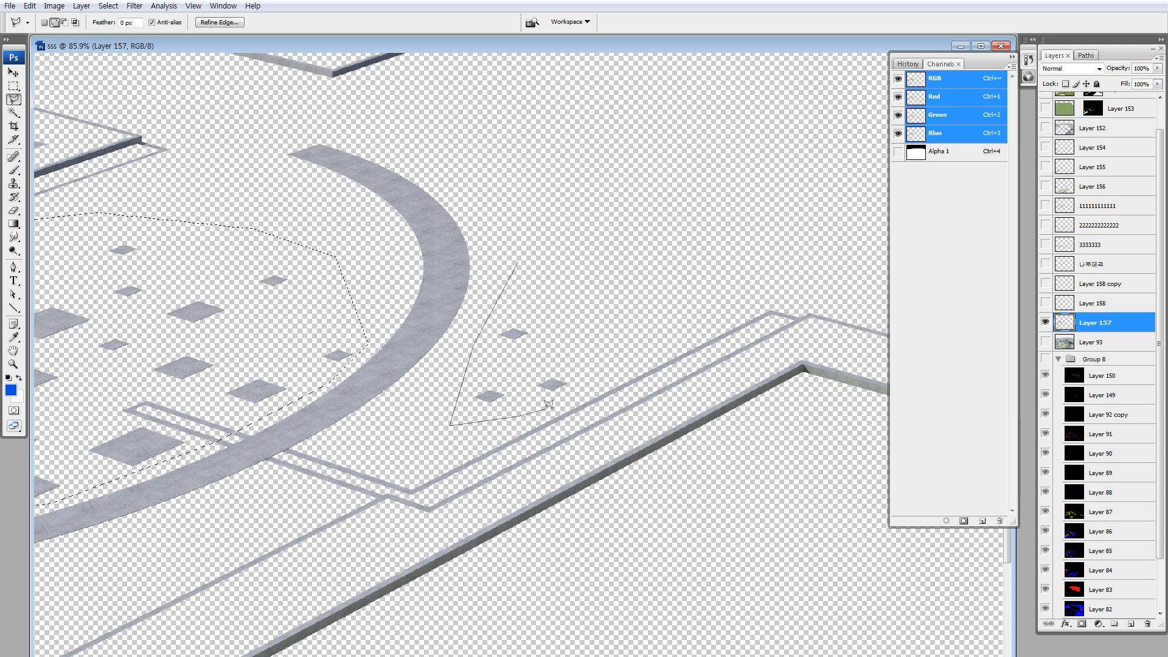
click(550, 402)
click(579, 386)
click(597, 322)
click(519, 262)
- Add the group of slabs beside the far curved strip to the polygonal lasso selection
drag(347, 128, 546, 448)
drag(527, 318, 515, 548)
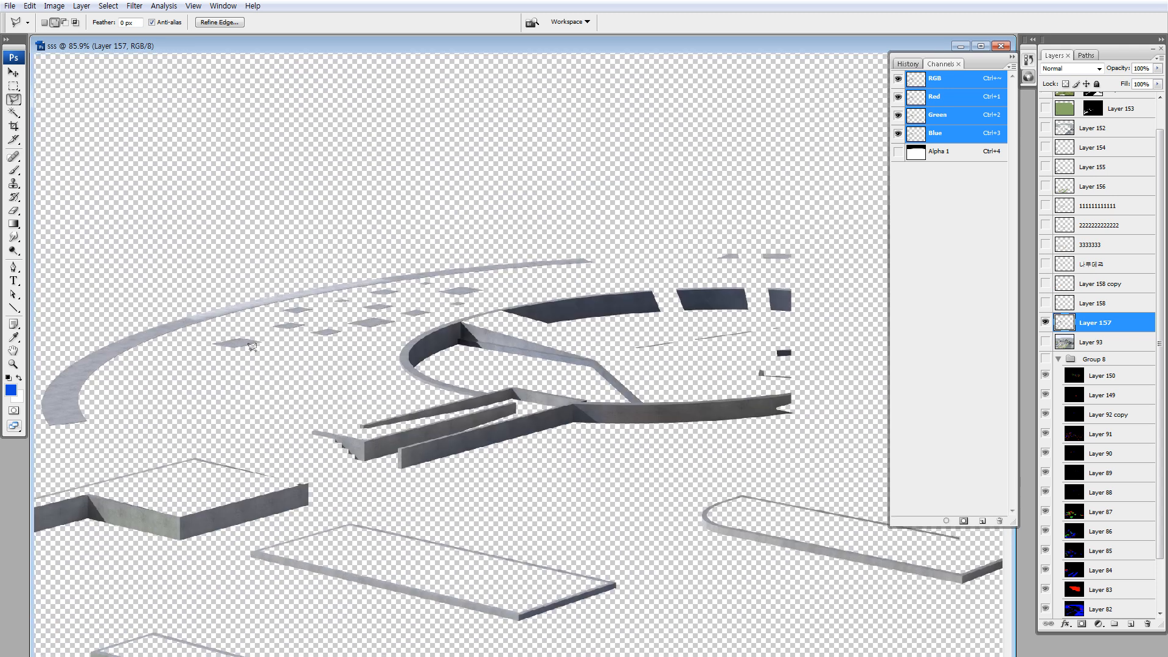
shift+click(200, 335)
click(206, 374)
click(284, 372)
click(508, 296)
click(522, 272)
click(409, 260)
click(273, 272)
double_click(244, 295)
- Copy the selected slabs from Layer 157 to a new layer and show only that layer
key(z)
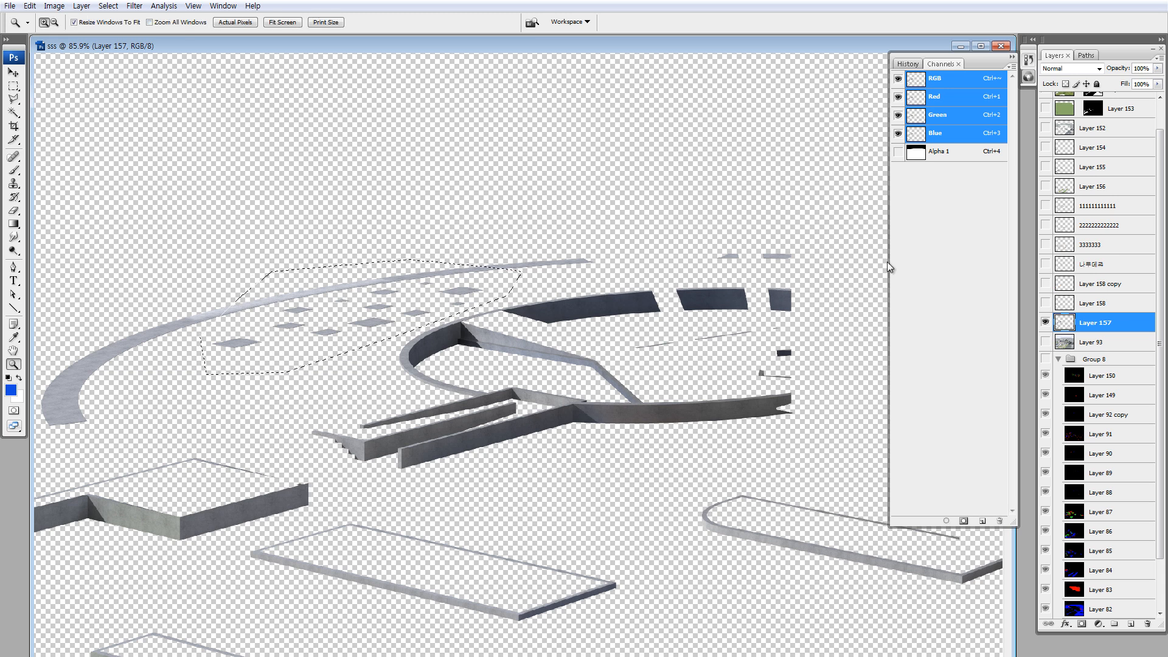
key(ctrl+j)
alt+click(1046, 323)
- Select the leftover piece of the far curved strip on Layer 159 with the polygonal lasso and delete it
drag(189, 261, 330, 379)
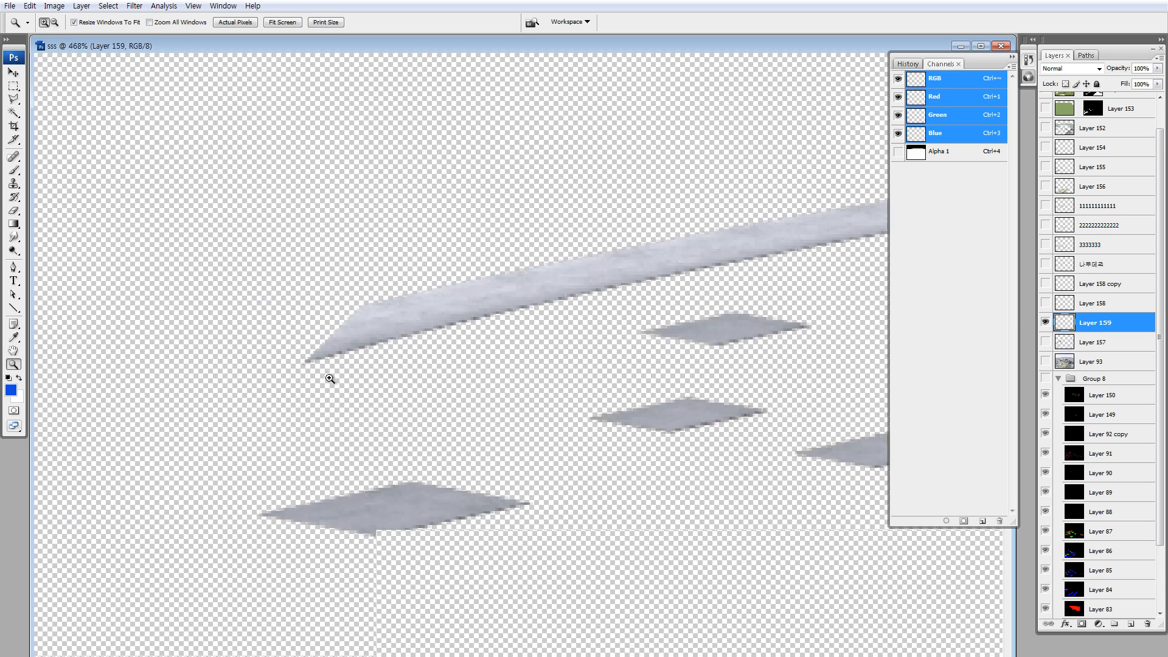
key(l)
click(251, 252)
click(219, 420)
click(331, 409)
drag(638, 303, 390, 382)
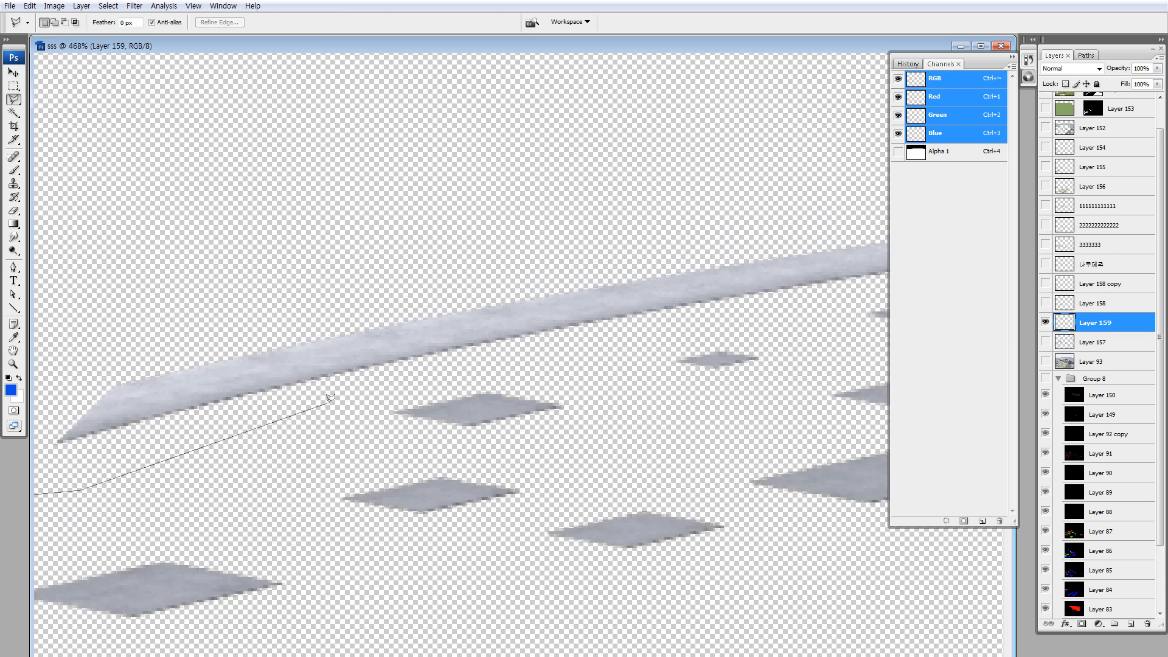
click(337, 397)
mouse_move(639, 341)
mouse_down()
mouse_move(379, 403)
mouse_move(410, 405)
mouse_up()
click(352, 396)
click(348, 396)
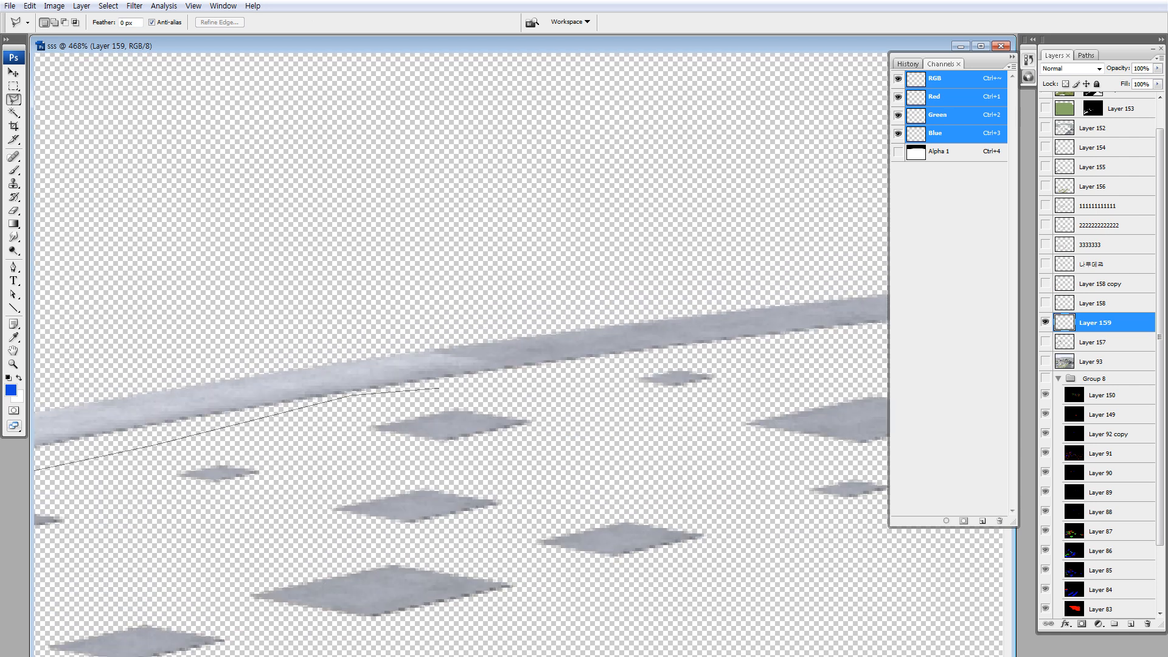
mouse_move(592, 379)
mouse_down()
mouse_move(464, 394)
mouse_move(356, 428)
mouse_up()
click(602, 380)
click(458, 402)
drag(507, 402, 311, 419)
click(722, 396)
click(704, 269)
click(639, 222)
drag(344, 220, 738, 229)
click(522, 237)
drag(200, 303, 693, 204)
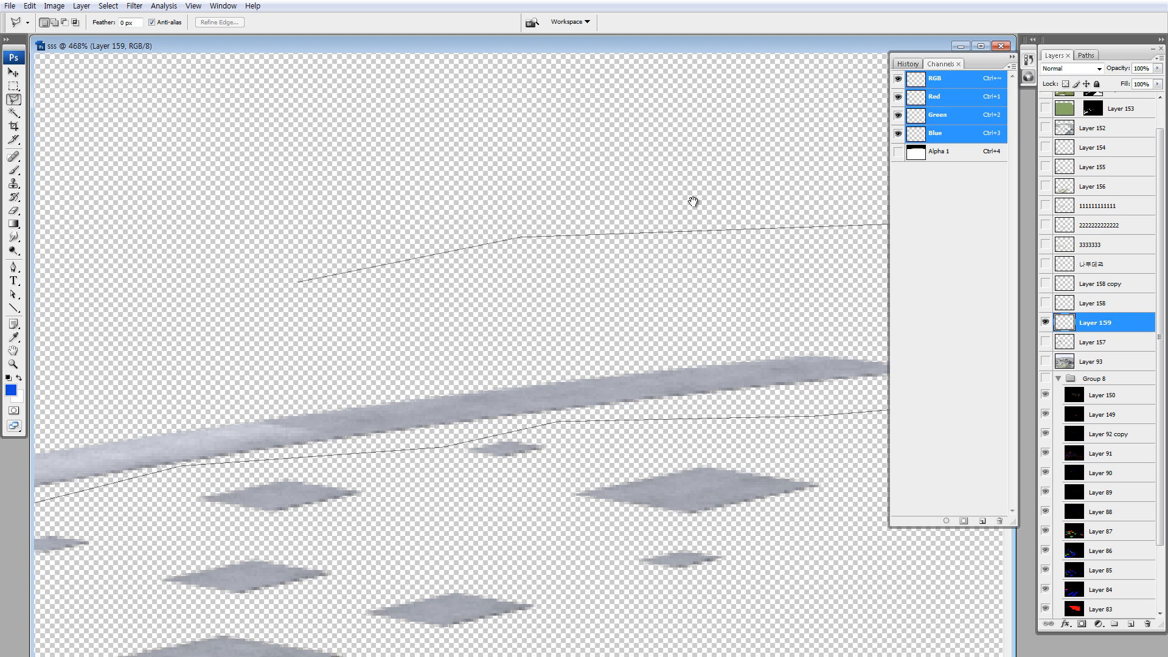
click(575, 195)
drag(299, 224, 776, 164)
double_click(429, 178)
drag(569, 270, 520, 234)
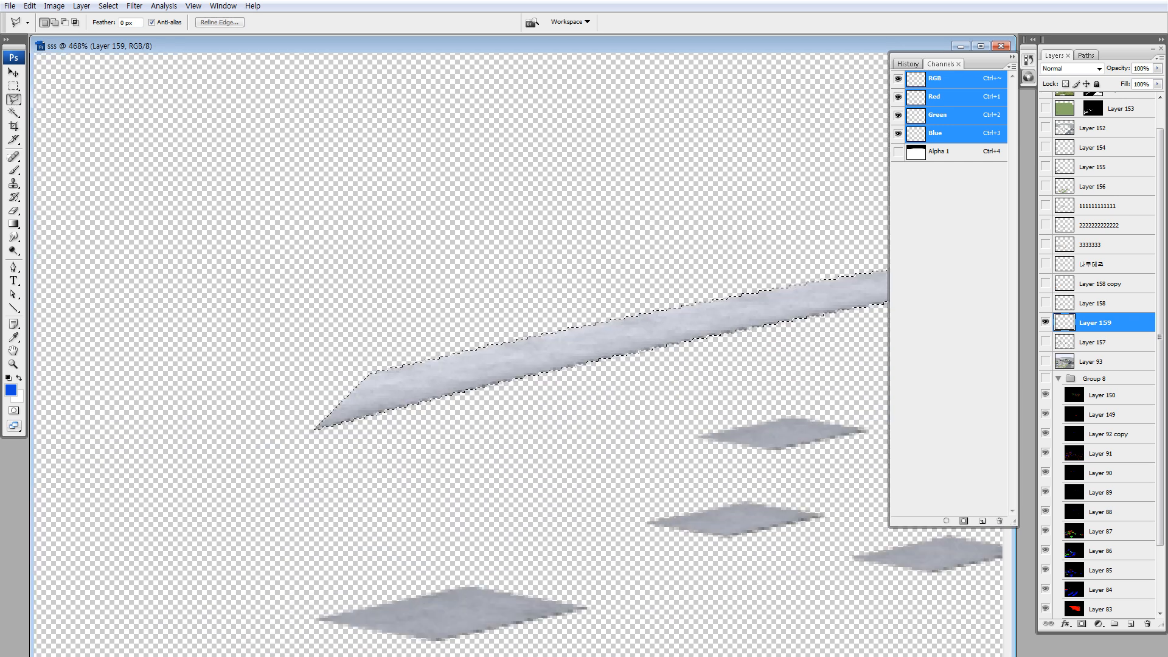
key(Delete)
- Select the thin angled pool border running between the near slabs with the polygonal lasso and delete it from Layer 159
key(ctrl+0)
key(z)
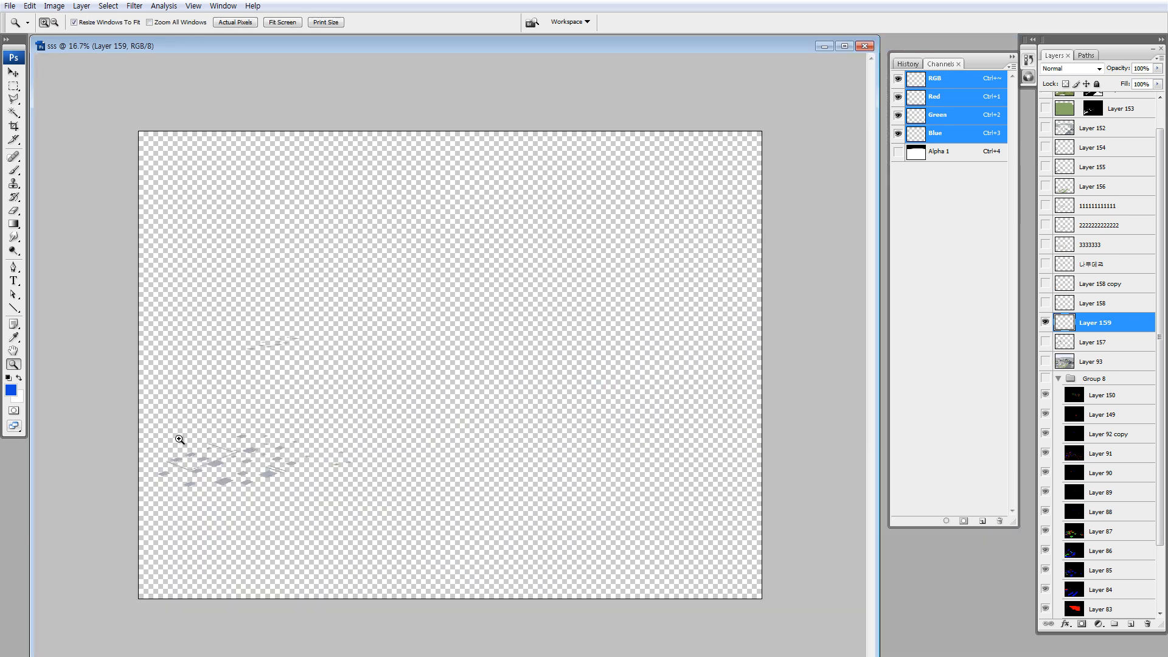
drag(152, 428, 301, 510)
drag(394, 487, 393, 486)
key(l)
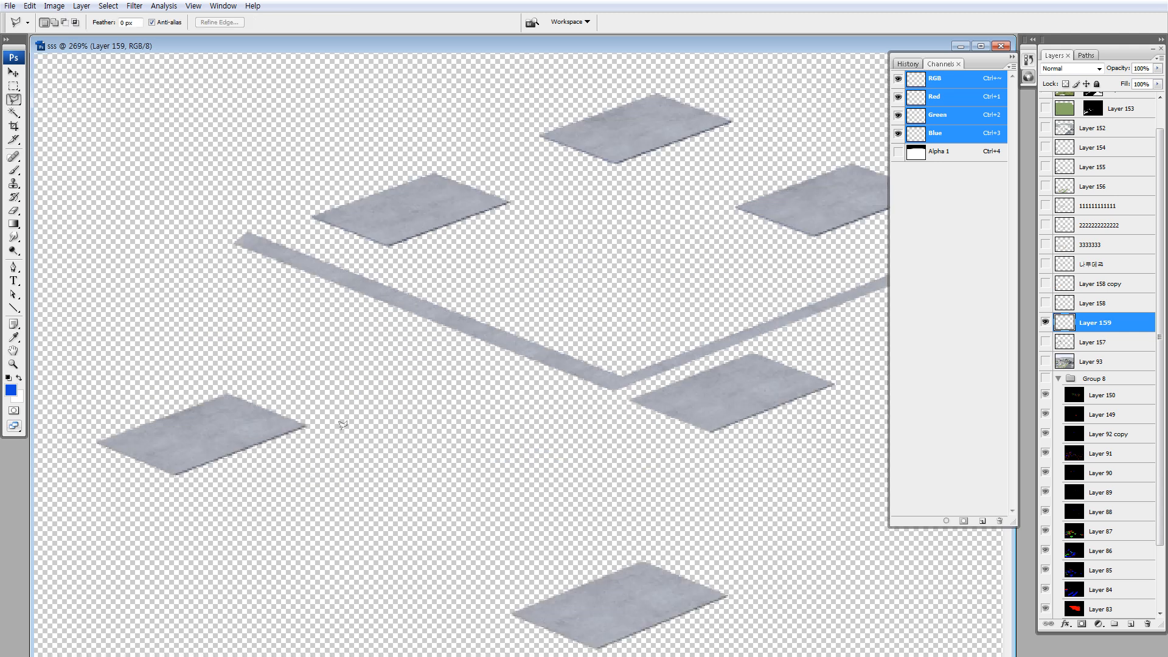
click(540, 319)
click(230, 214)
click(182, 226)
click(265, 301)
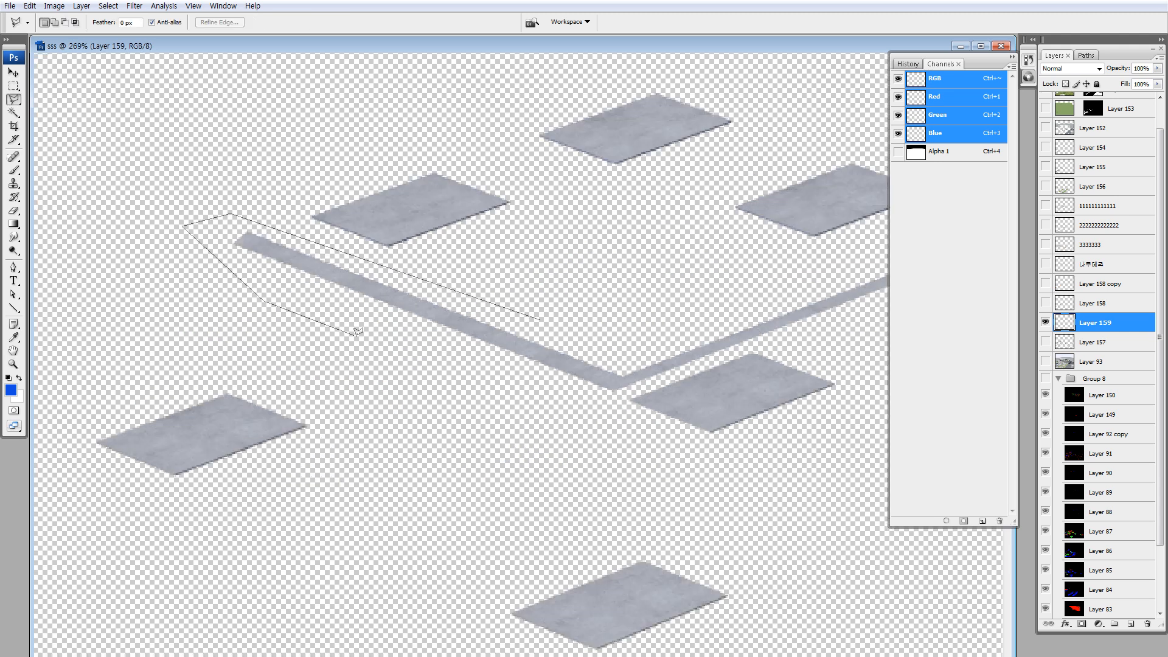
click(353, 334)
click(582, 406)
click(613, 400)
mouse_move(833, 317)
mouse_down()
mouse_move(240, 480)
mouse_move(121, 535)
mouse_up()
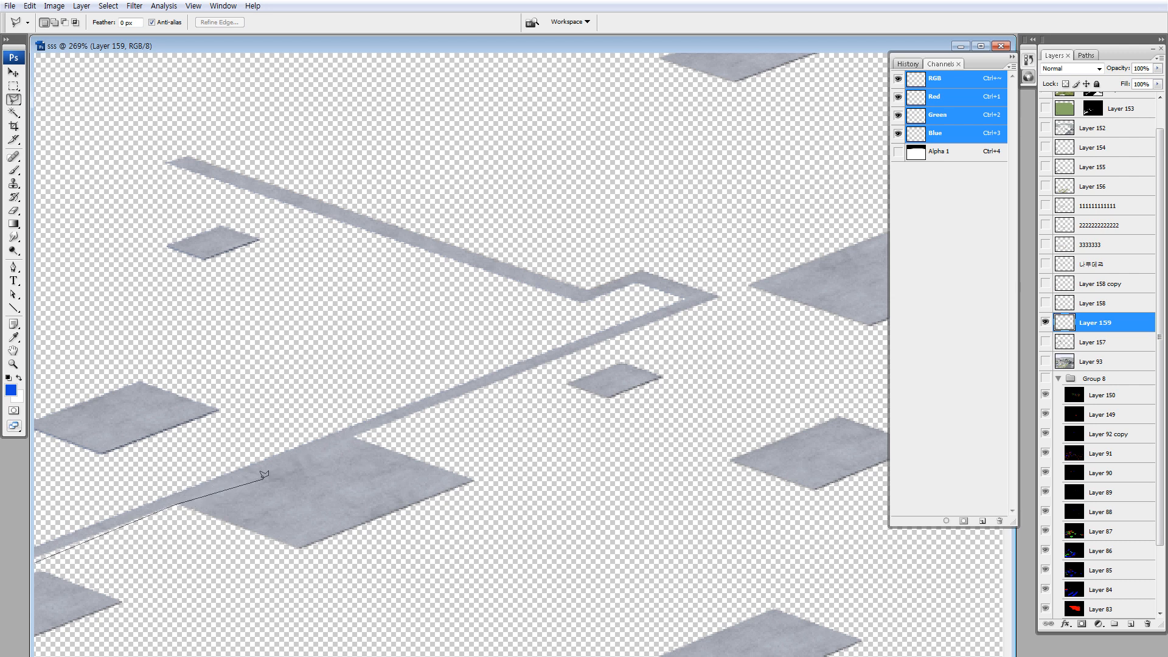
click(378, 428)
click(487, 415)
drag(558, 373, 477, 427)
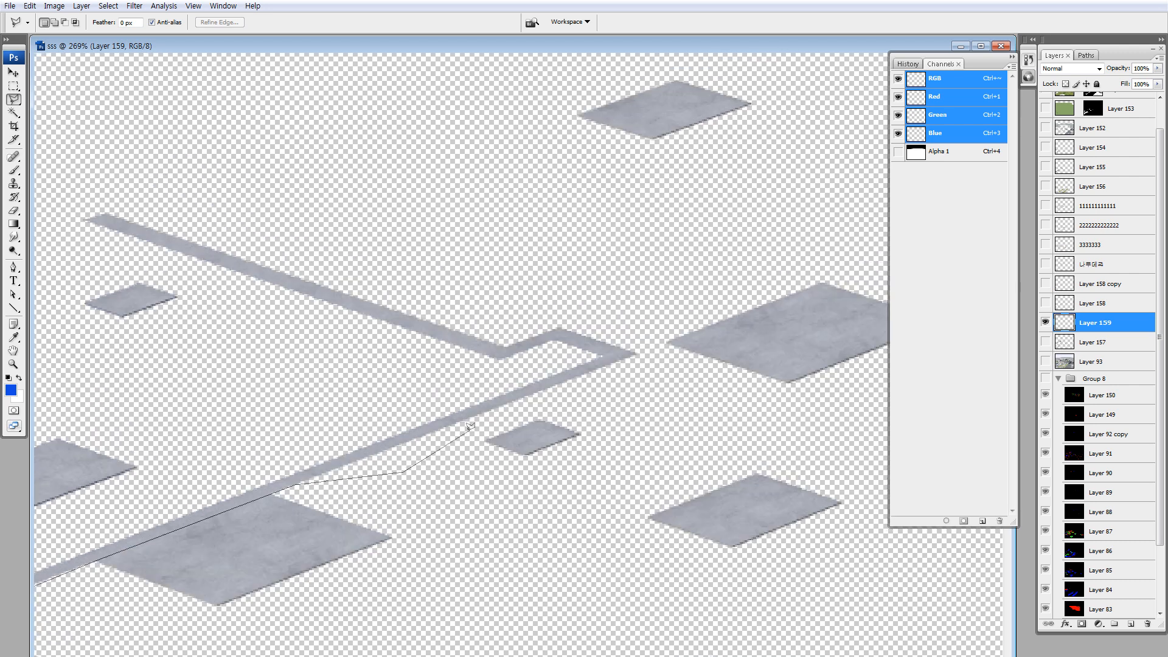
click(474, 425)
click(655, 363)
click(656, 348)
click(570, 283)
drag(375, 206, 628, 287)
click(408, 210)
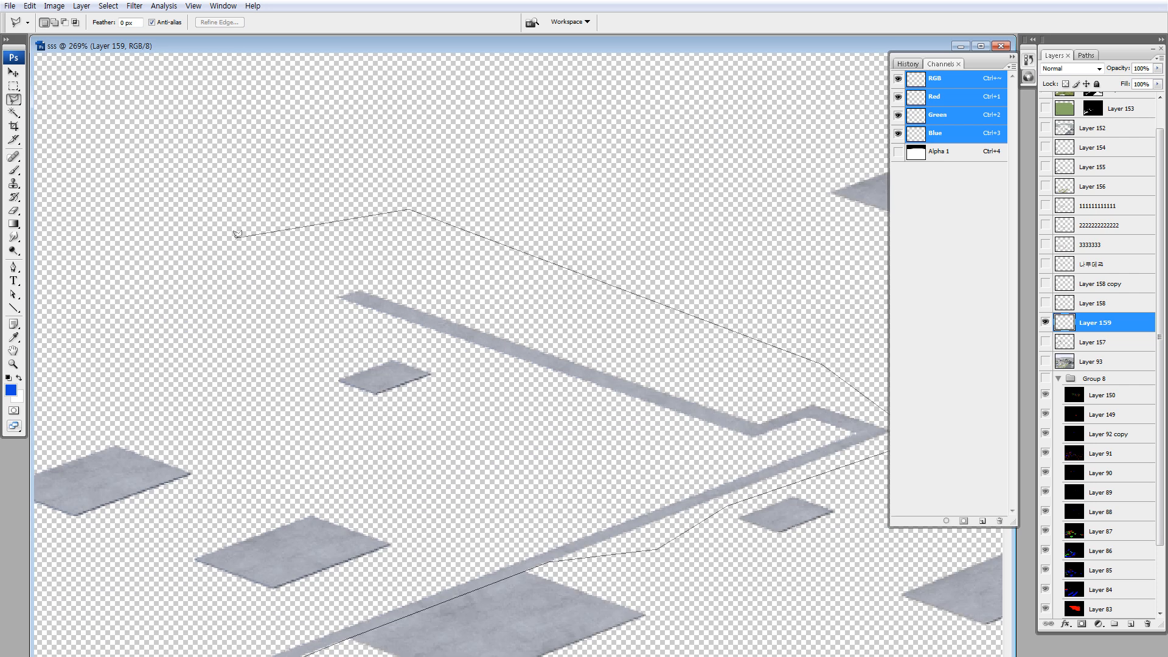
click(225, 275)
click(266, 312)
click(369, 324)
click(496, 394)
click(474, 472)
drag(431, 521, 558, 381)
click(562, 421)
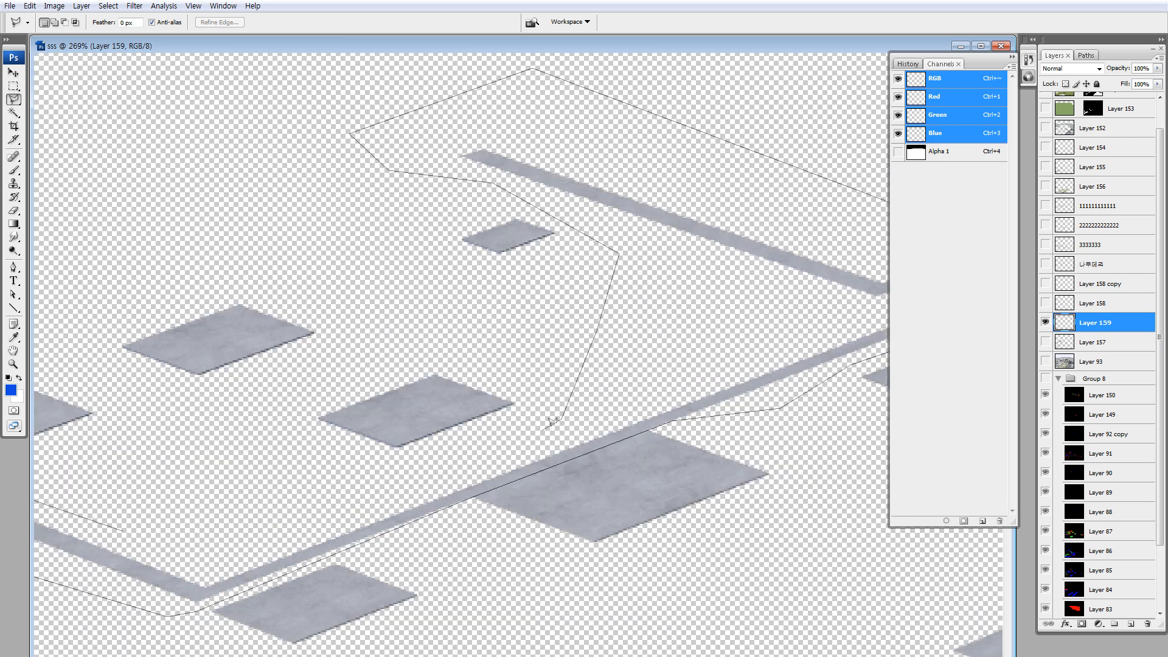
click(346, 498)
mouse_move(268, 485)
mouse_down()
mouse_move(388, 443)
mouse_move(506, 450)
mouse_up()
double_click(407, 468)
drag(326, 510, 327, 512)
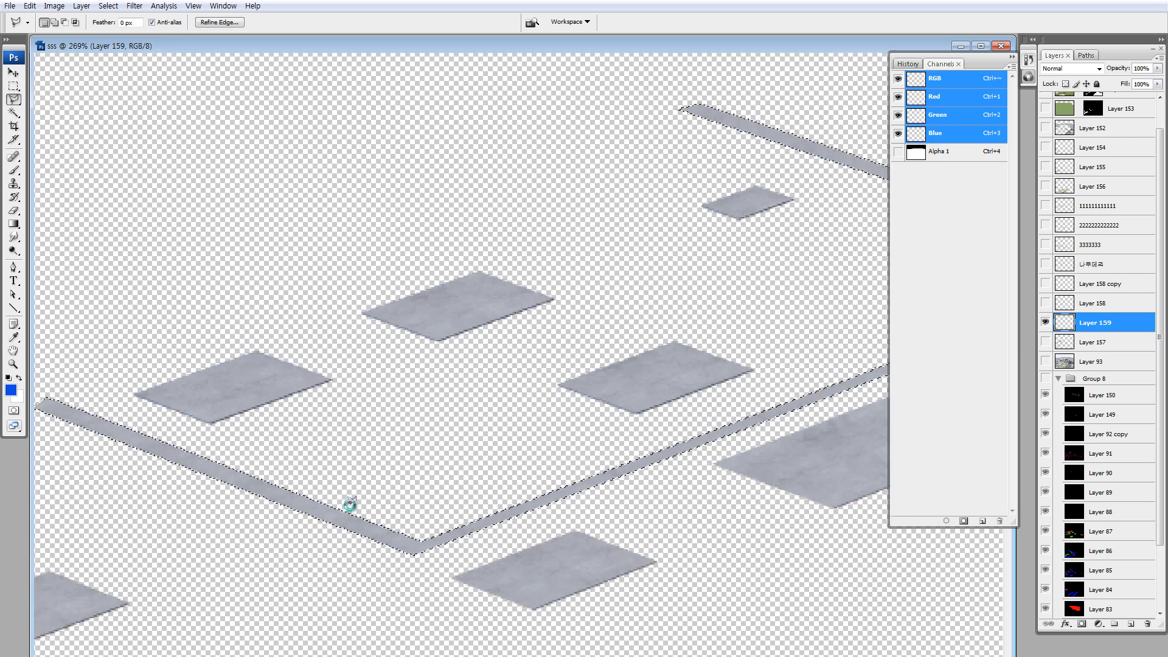
key(Delete)
- Lasso the U-shaped channel border beside the large slab and remove it from Layer 159
scroll(457, 428, down, 4)
drag(374, 379, 558, 501)
drag(409, 228, 381, 453)
click(213, 303)
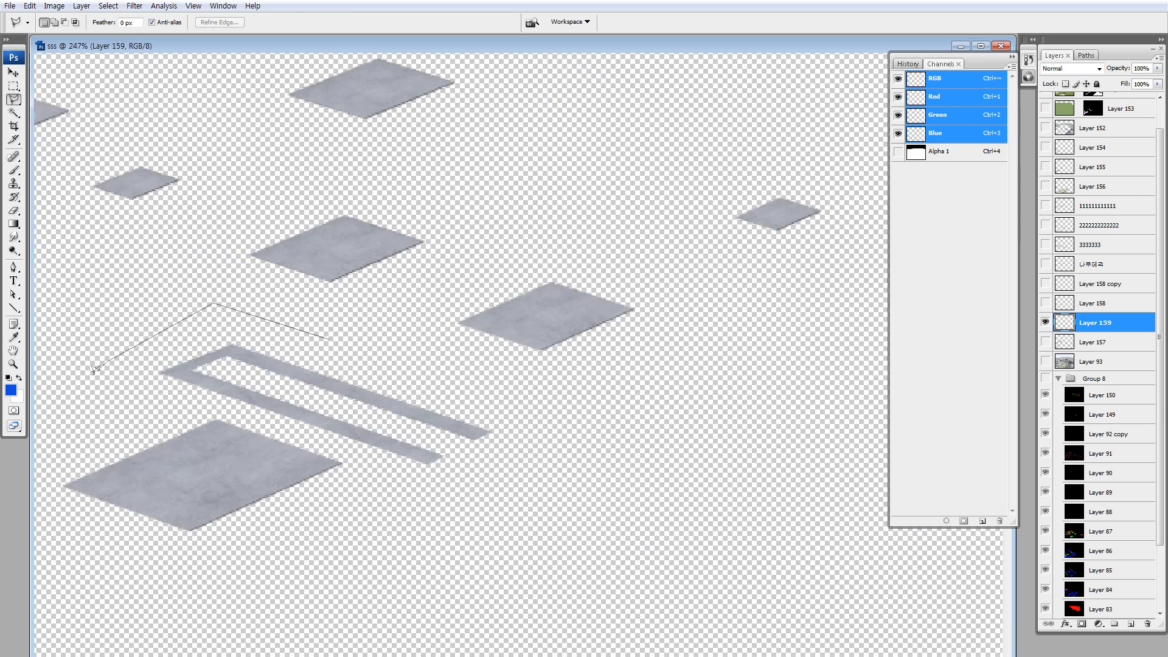
click(108, 362)
click(113, 390)
click(249, 418)
click(329, 443)
click(465, 506)
click(566, 495)
double_click(593, 418)
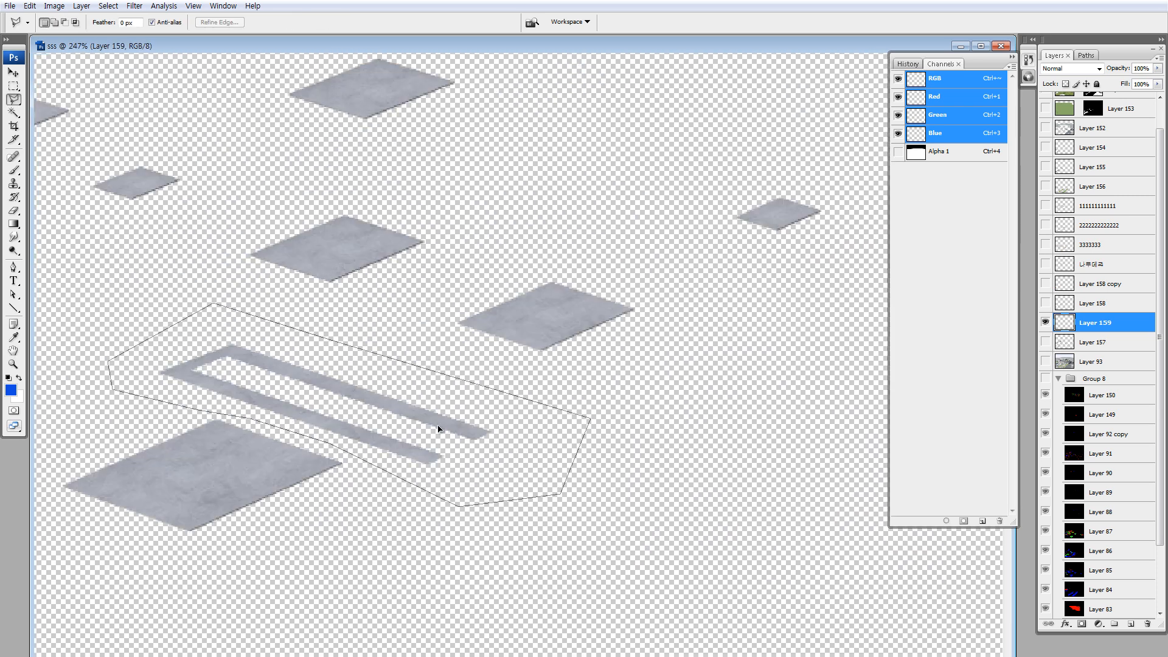
drag(437, 426, 464, 433)
key(ctrl+x)
- Examine the isolated slabs on Layer 159 up close and in full view for leftover border fragments
key(ctrl+0)
scroll(466, 431, down, 1)
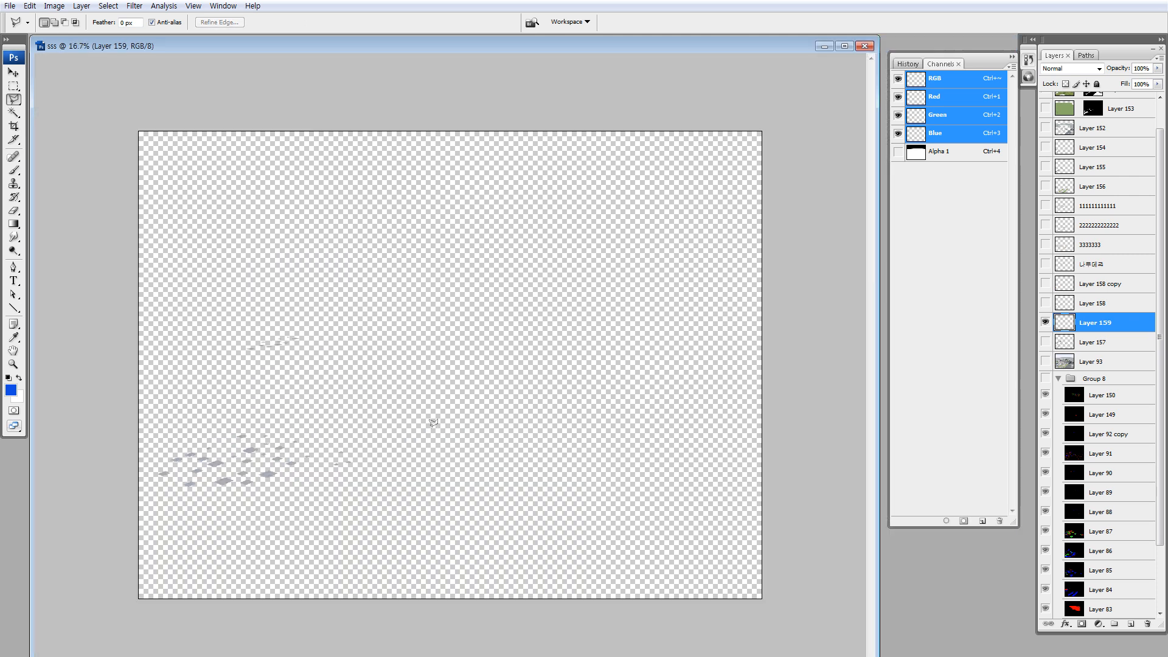
key(z)
drag(328, 440, 332, 508)
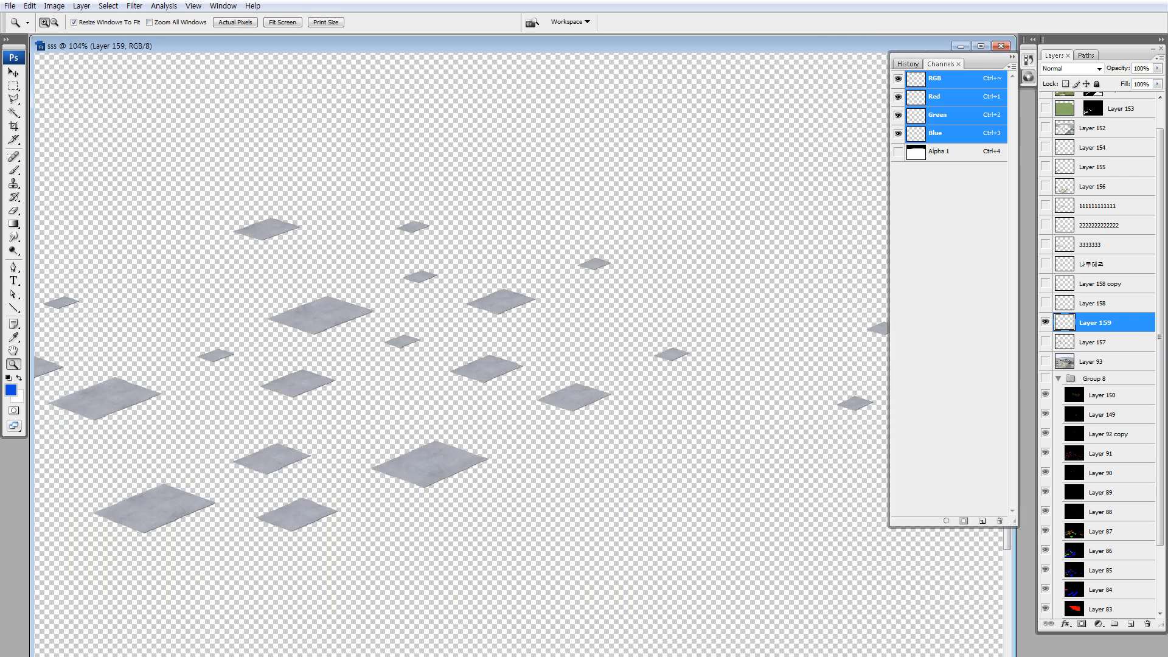
key(l)
click(371, 413)
click(390, 432)
click(430, 415)
double_click(436, 402)
key(ctrl+minus)
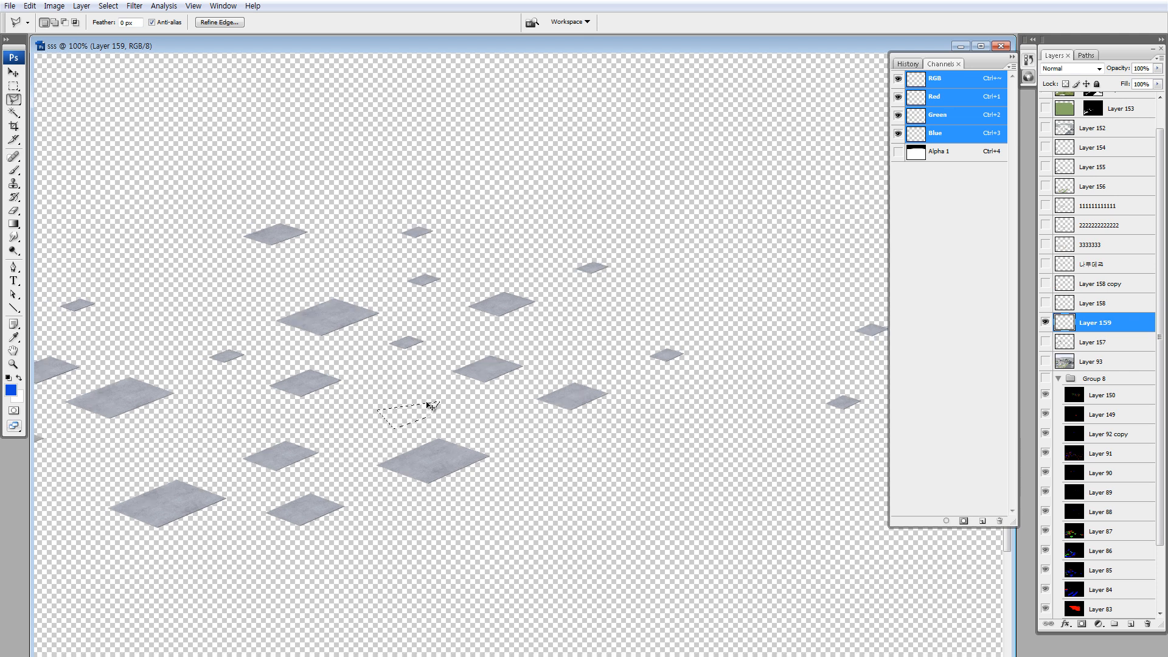
key(ctrl+plus)
mouse_move(279, 465)
mouse_down()
mouse_move(472, 365)
mouse_move(533, 294)
mouse_move(441, 386)
mouse_up()
drag(129, 288, 472, 308)
drag(328, 434, 261, 251)
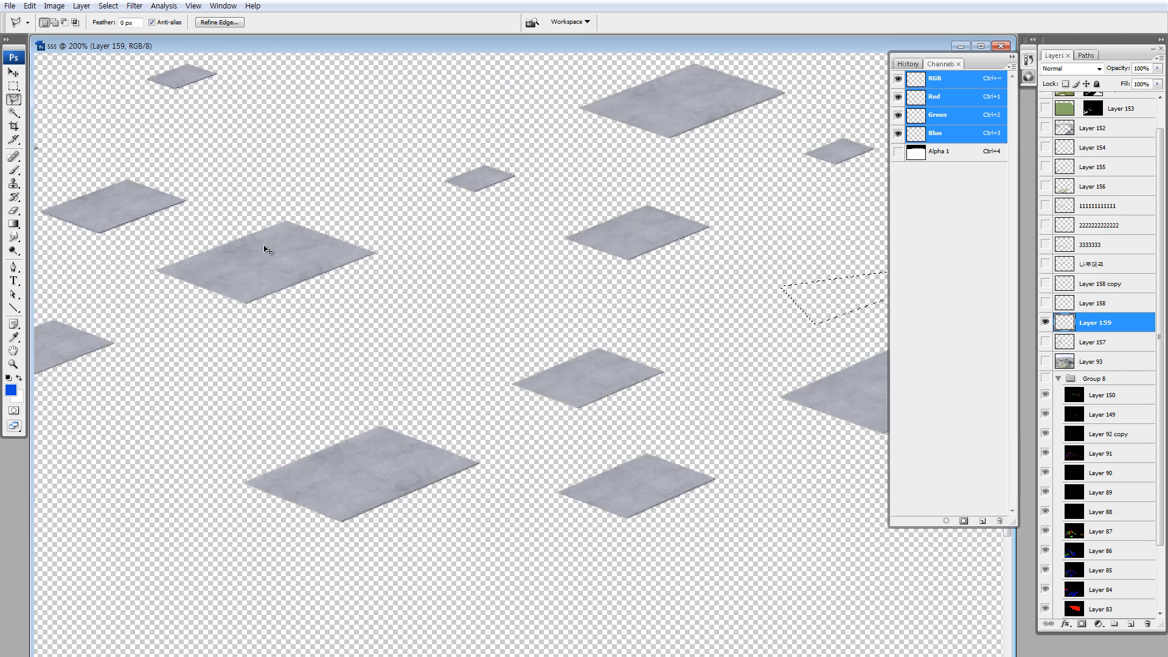
key(ctrl+minus)
key(ctrl+minus)
key(ctrl+minus)
key(ctrl+minus)
key(ctrl+minus)
key(ctrl+minus)
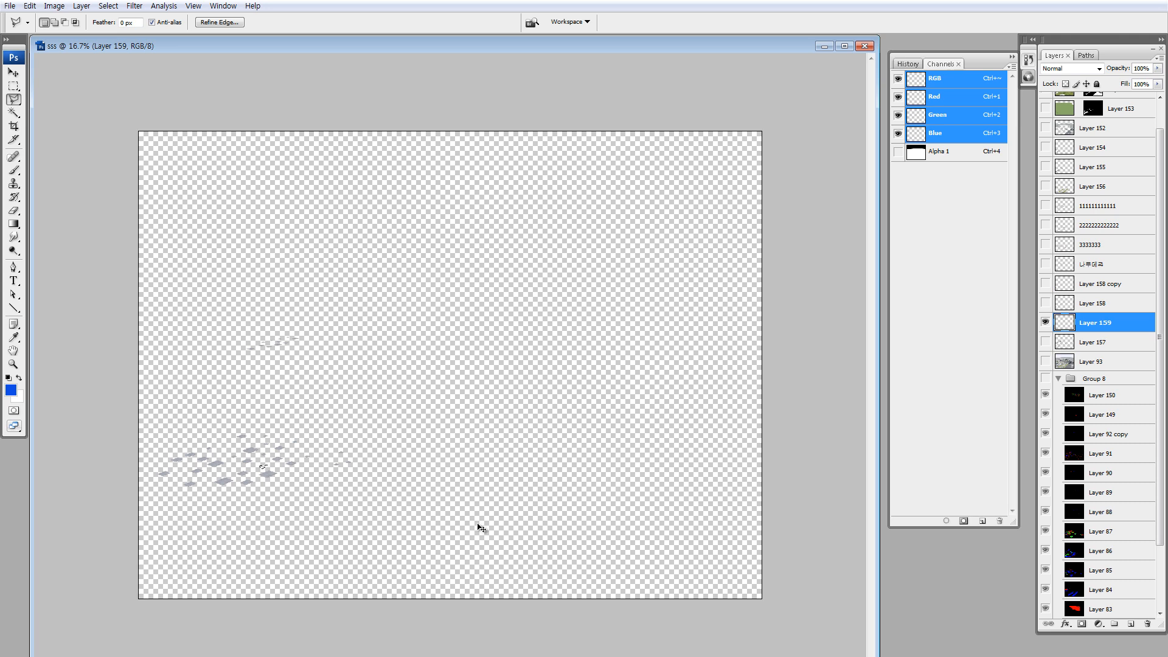
click(480, 528)
key(z)
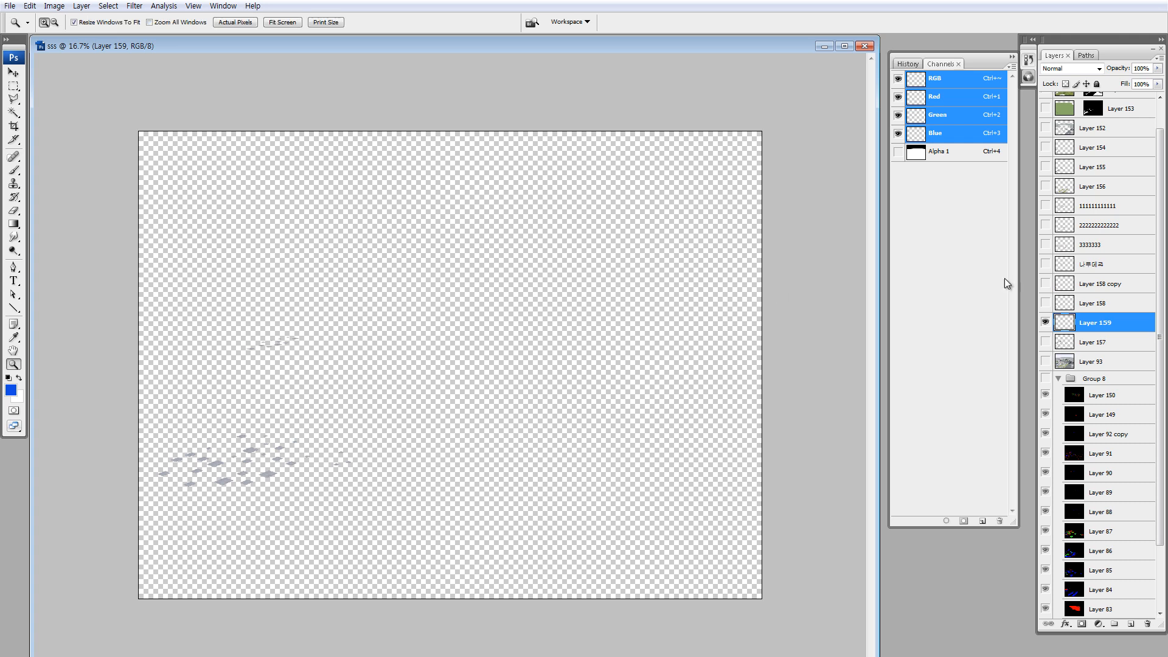
- Make all the other layers visible again and check the isolated slabs within the full rendering
right_click(1048, 324)
click(1071, 341)
drag(201, 408, 378, 537)
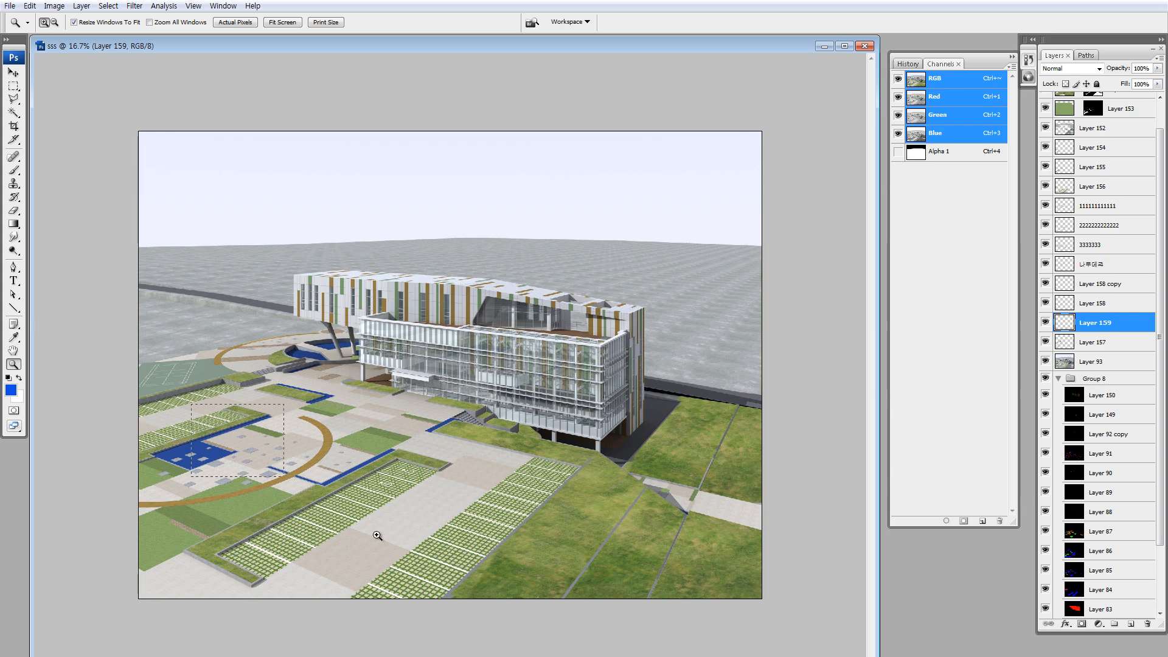
key(v)
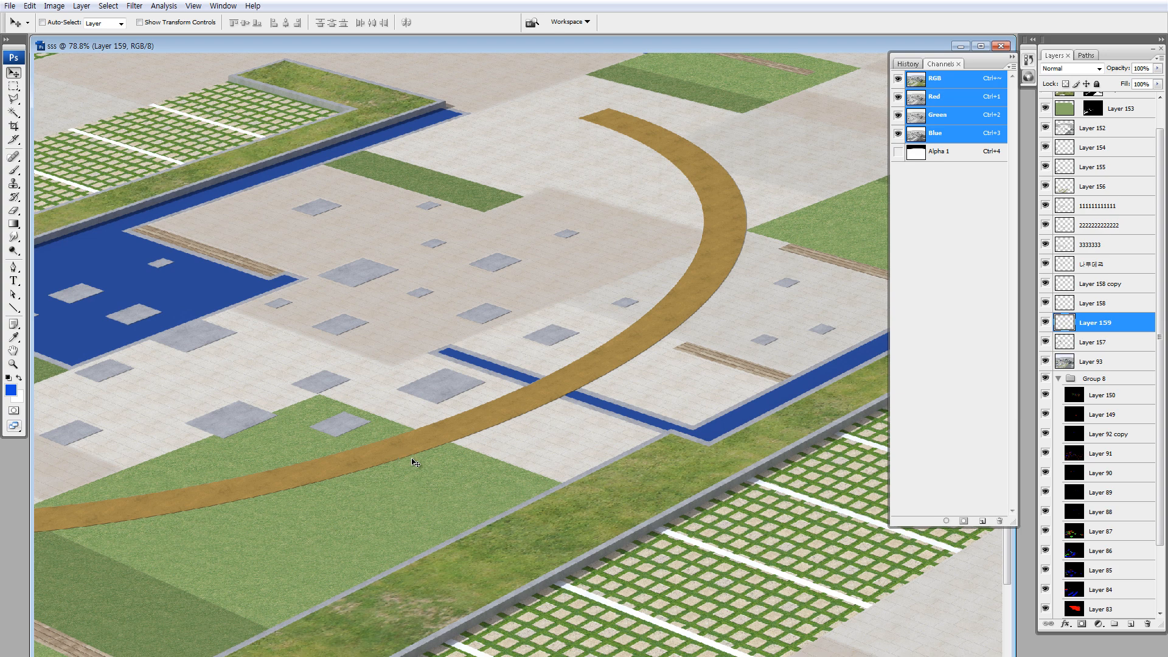
key(ctrl+minus)
key(ctrl+minus)
key(ctrl+minus)
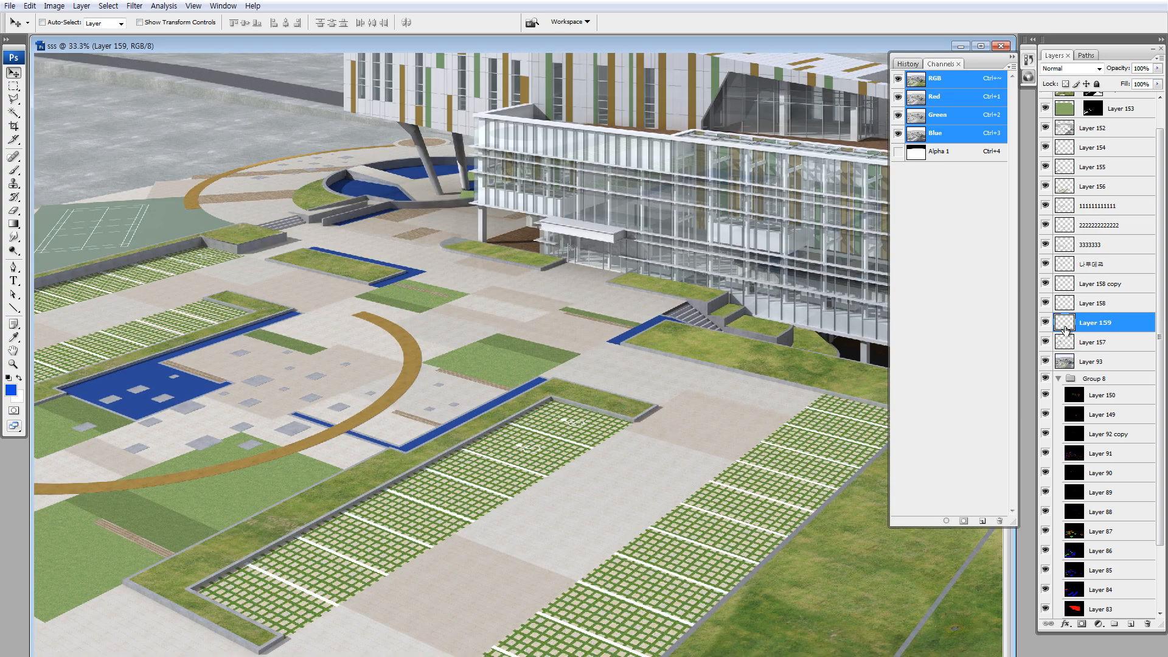
- Isolate Layer 159 briefly to confirm its contents, restore the other layers, and rename it 땡땡이
alt+click(1043, 324)
alt+click(1042, 324)
double_click(1097, 323)
text(물)
text(땡이)
key(Return)
key(ctrl+minus)
key(ctrl+minus)
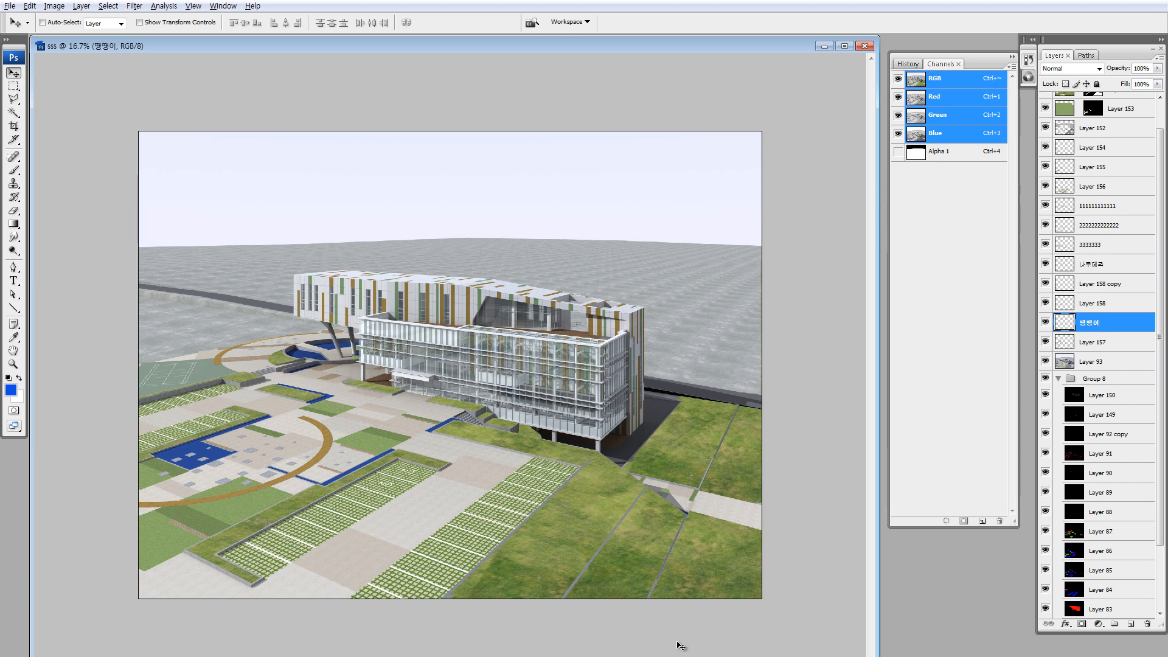
key(alt+i)
key(a)
key(c)
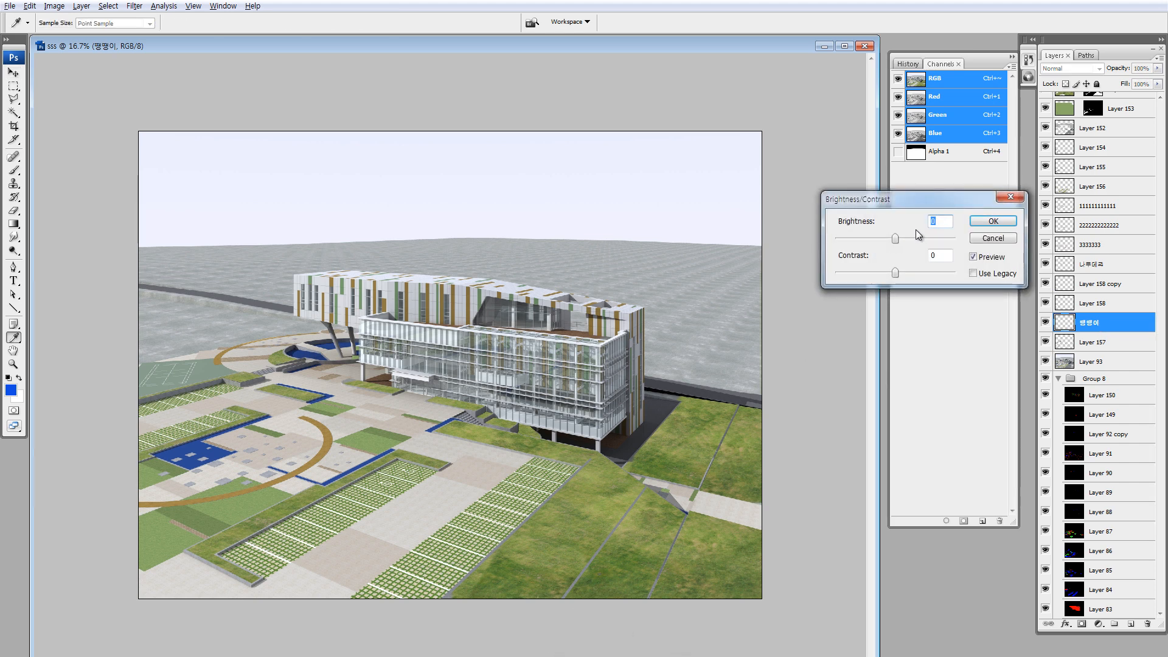
drag(921, 239, 992, 241)
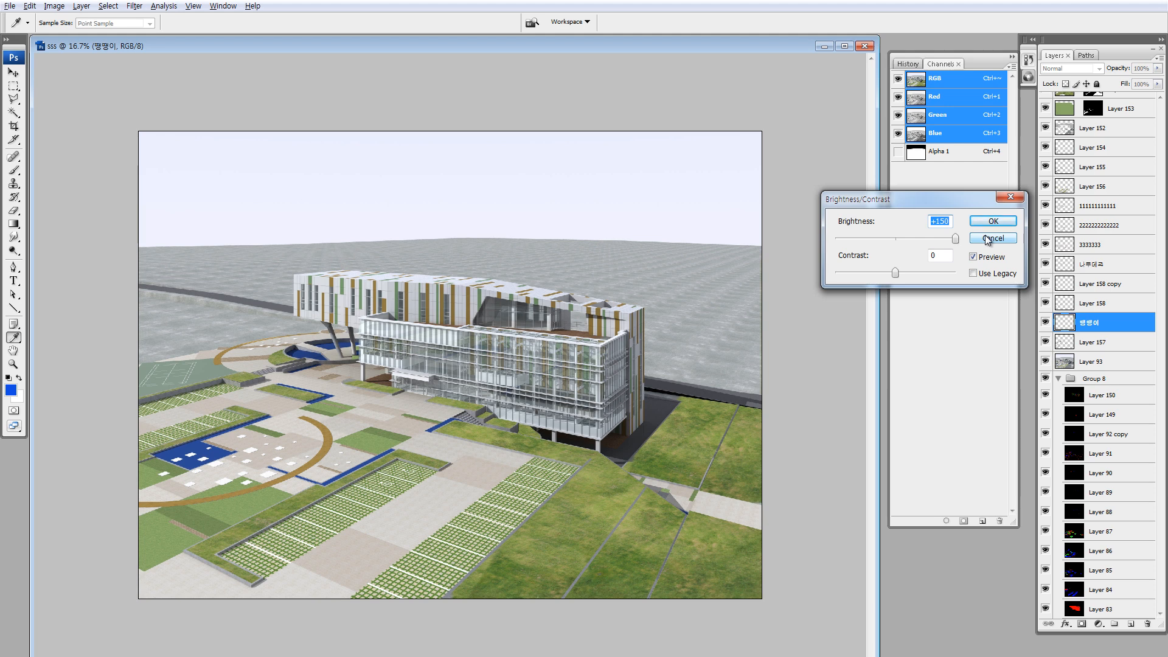
key(Escape)
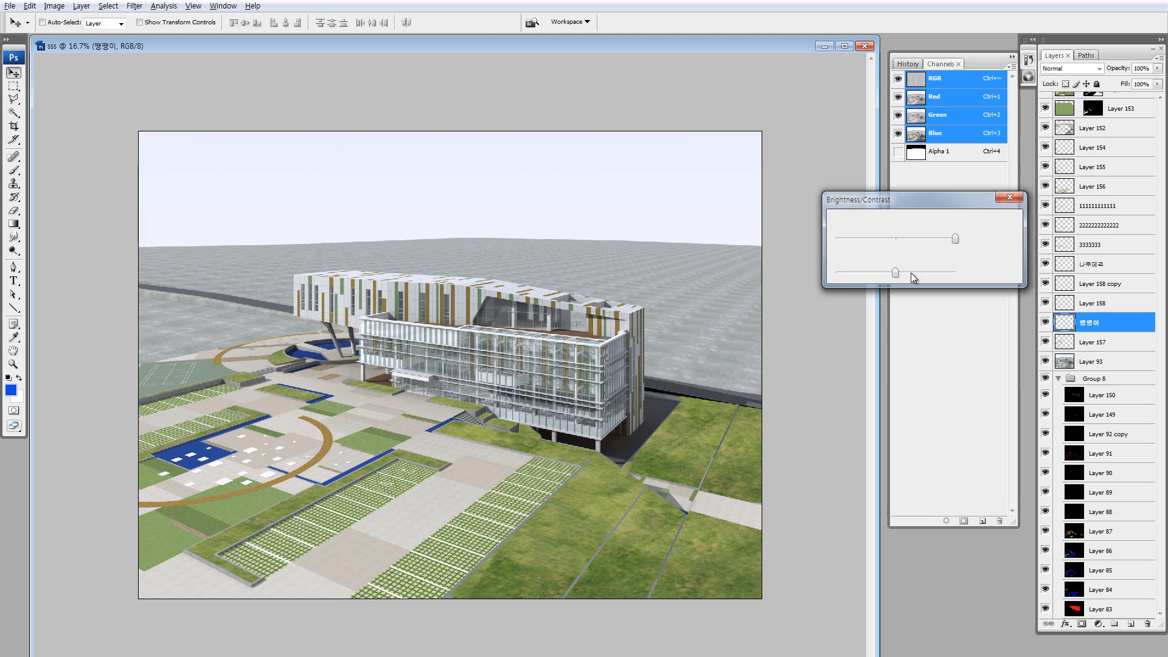
- Raise the brightness of the slab layer 땡땡이 by 42 with Brightness/Contrast
key(alt+i)
key(a)
key(c)
drag(899, 237, 914, 238)
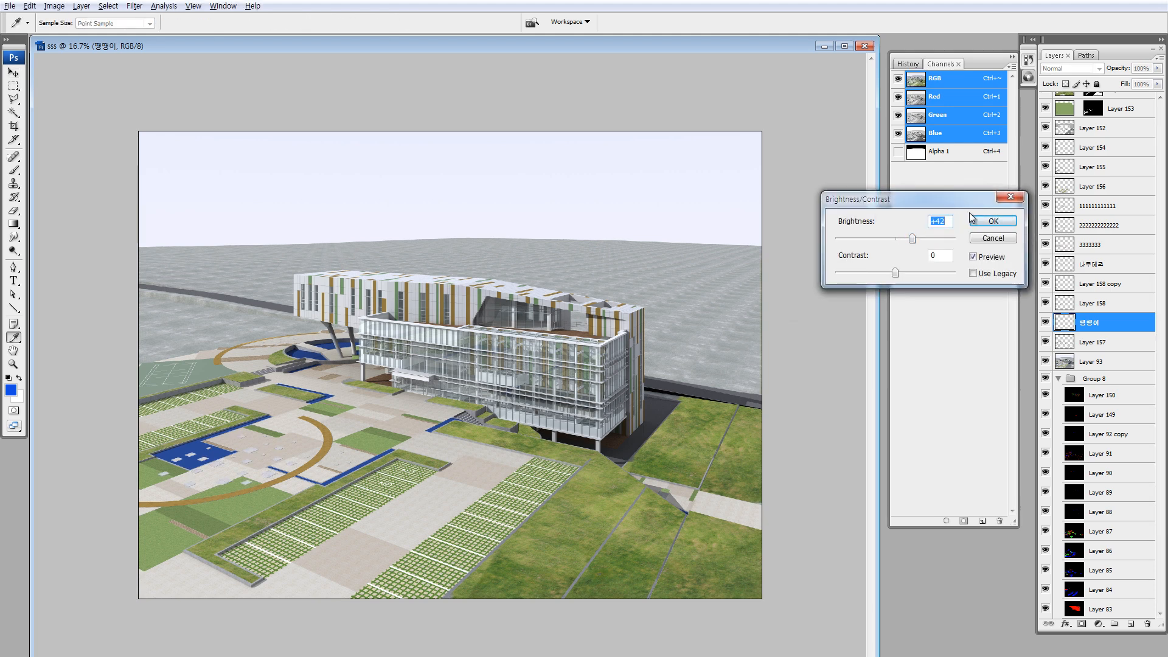
key(Return)
key(v)
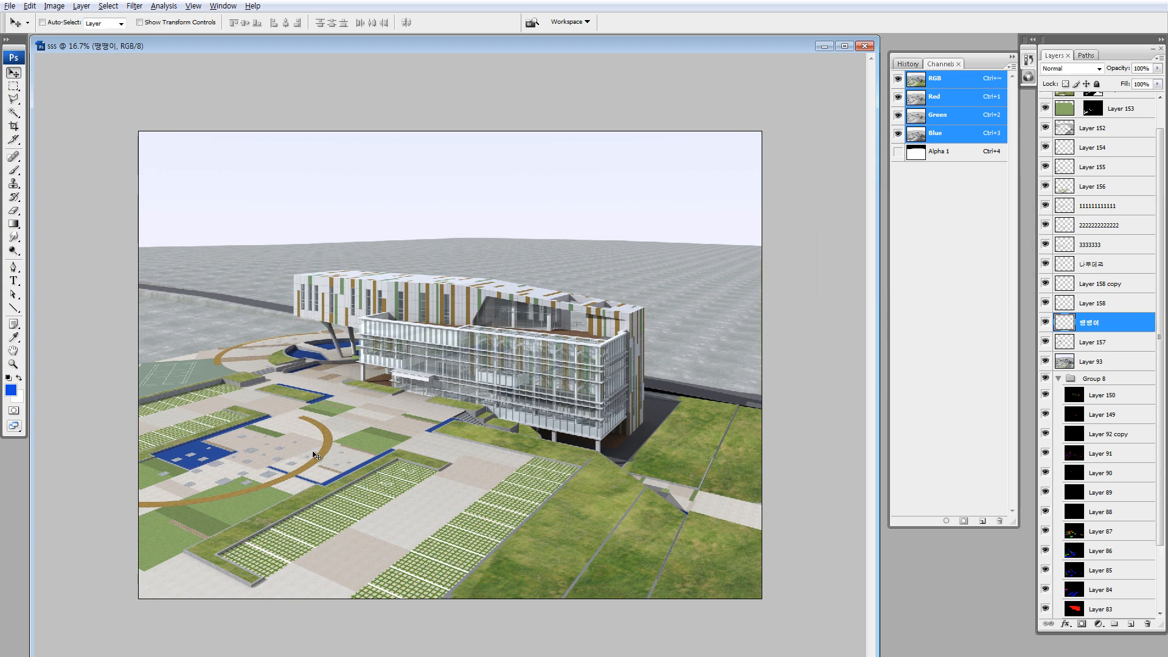
- Duplicate the slab layer 땡땡이 and raise the copy's lightness in Hue/Saturation until its slabs are pure white
key(z)
drag(320, 501, 321, 501)
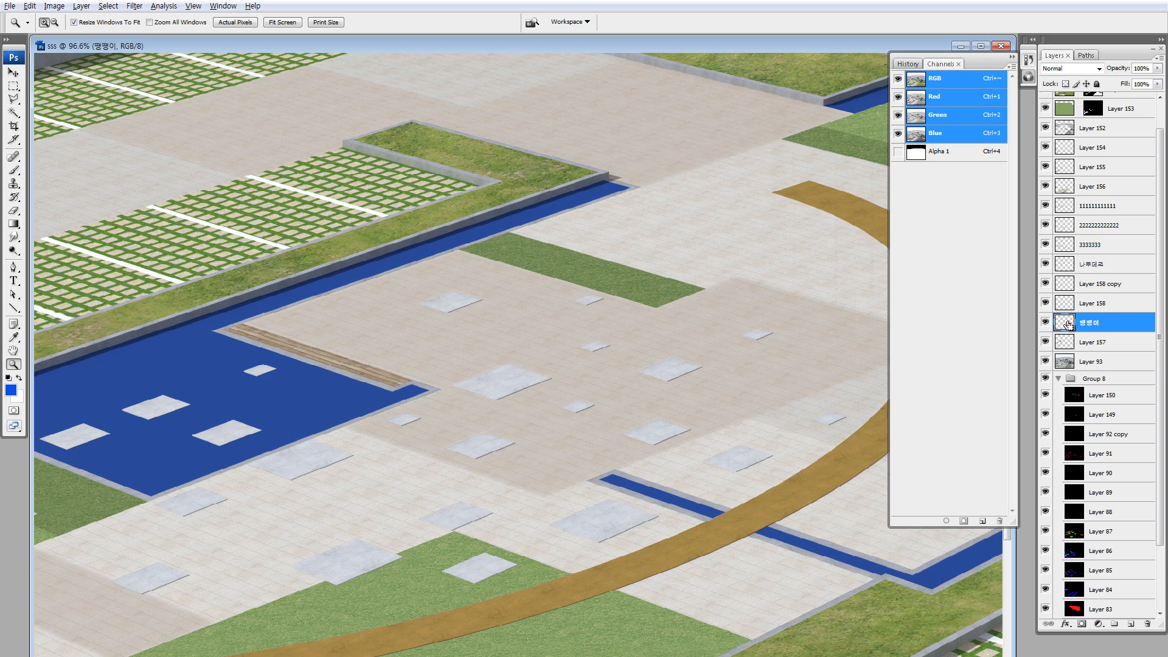
key(ctrl+j)
key(ctrl+u)
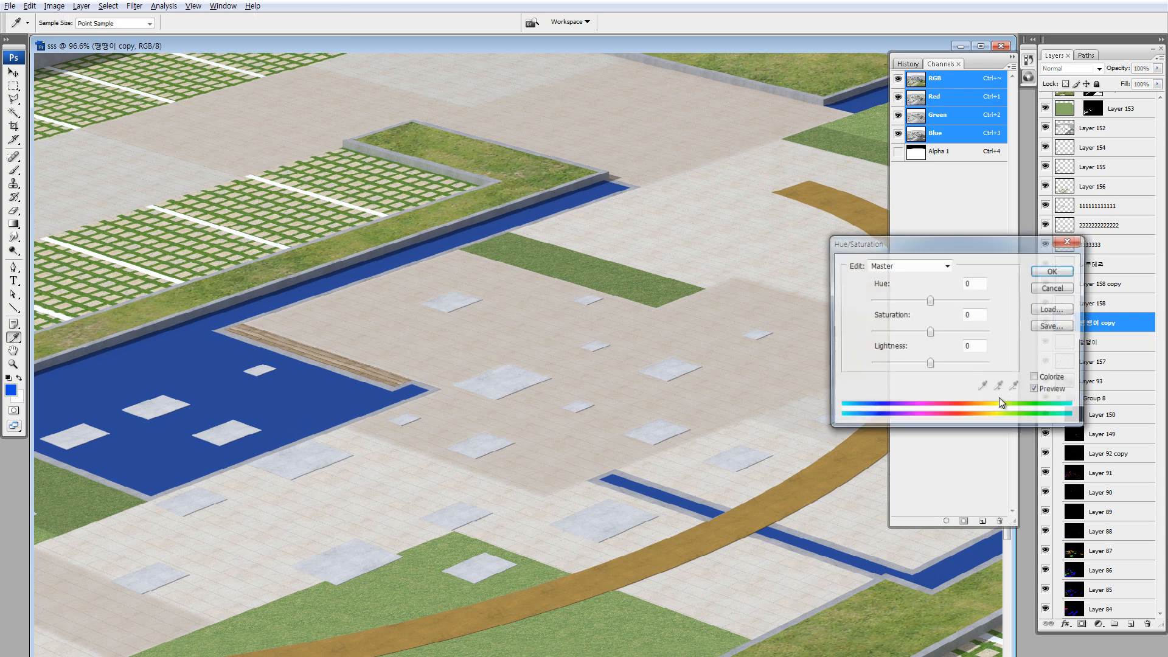
click(994, 365)
click(1044, 270)
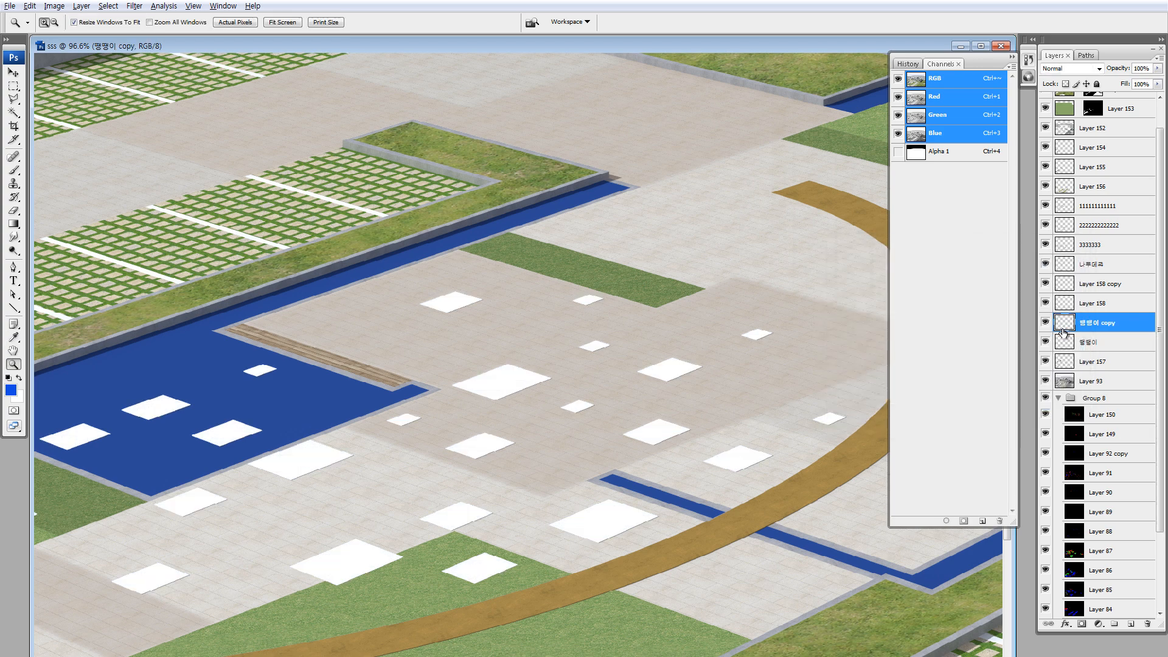
- Hide the white slab copy behind an inverted layer mask and paint it back over one pool slab with a hard round brush
click(1081, 624)
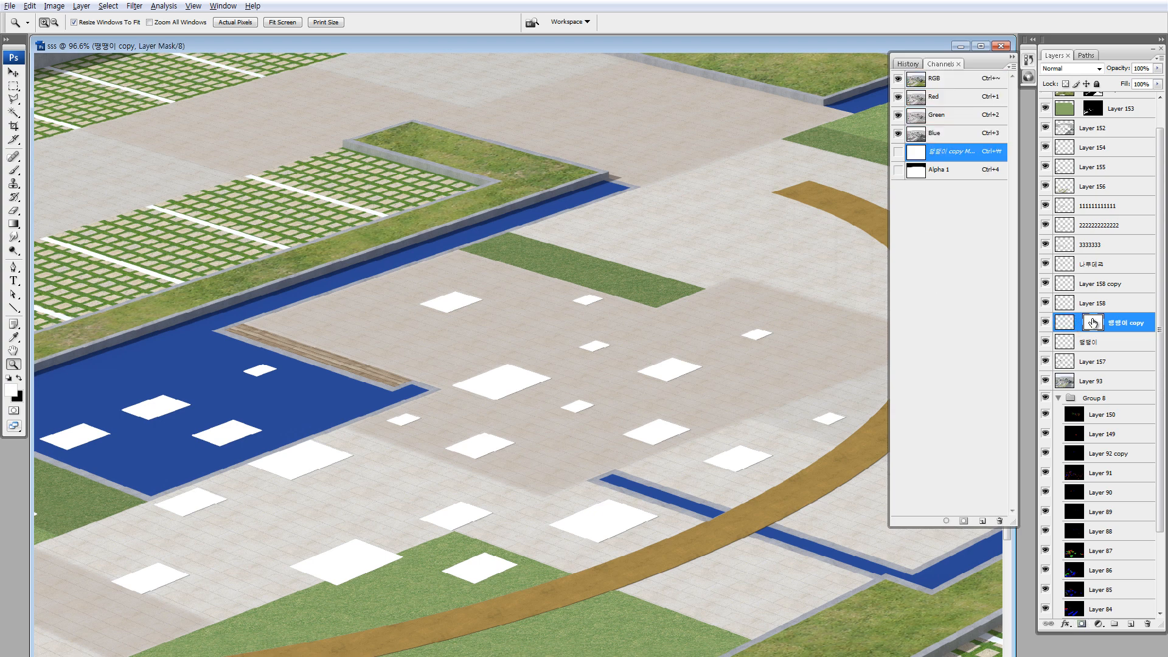
key(ctrl+i)
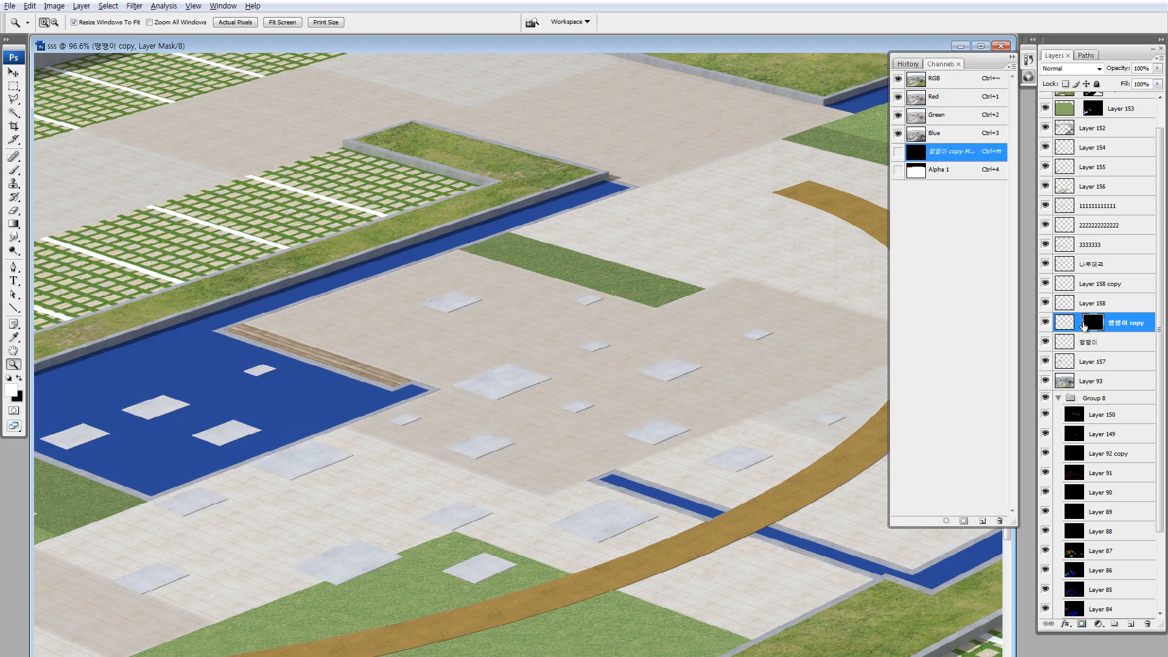
key(b)
click(72, 28)
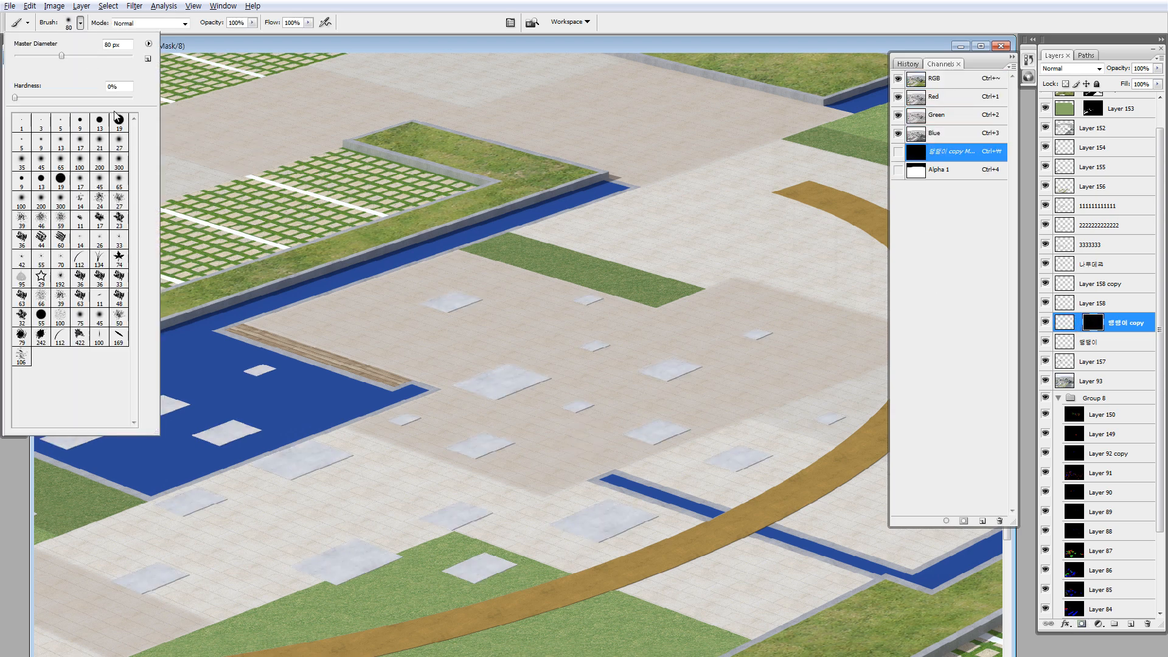
click(119, 121)
click(247, 183)
key(x)
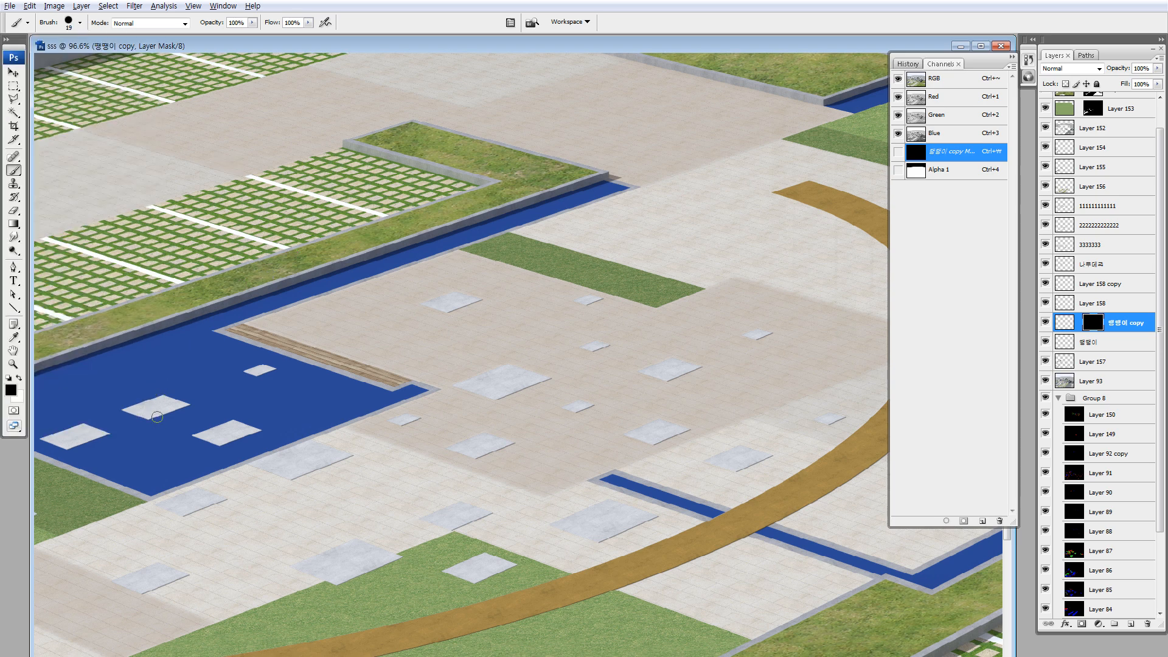
drag(158, 413, 135, 405)
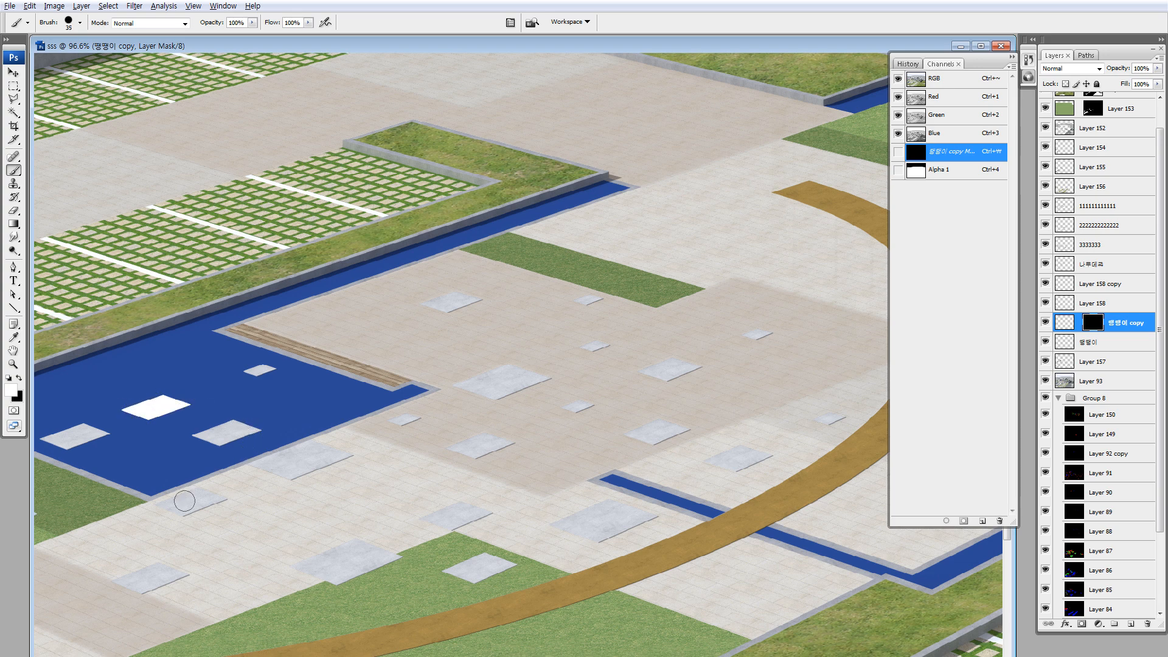
- Paint white on the copy's mask over scattered slabs around the near plaza, including those below the pool and on the lawn
mouse_move(184, 501)
mouse_down()
mouse_move(171, 503)
mouse_move(221, 500)
mouse_up()
key(space)
drag(434, 413, 310, 449)
key(space)
drag(478, 421, 378, 432)
drag(409, 388, 398, 387)
key(space)
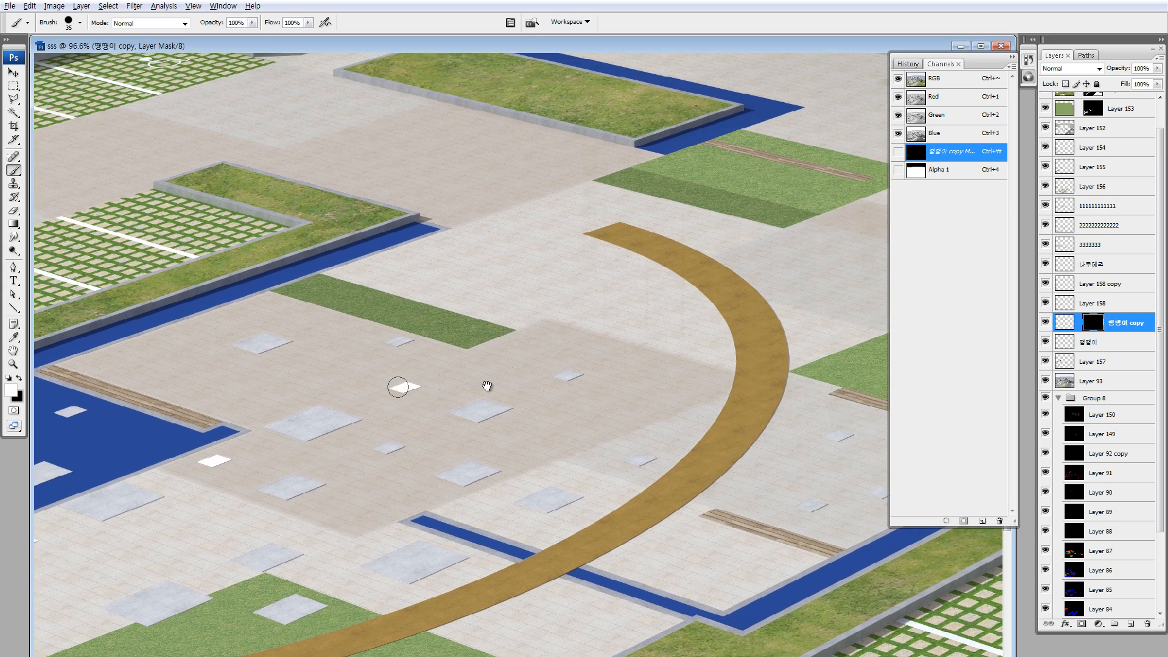
drag(487, 386, 355, 387)
key(space)
mouse_move(520, 457)
mouse_down()
mouse_move(505, 460)
mouse_move(542, 406)
mouse_move(619, 370)
mouse_up()
mouse_move(351, 511)
mouse_down()
mouse_move(311, 522)
mouse_move(353, 519)
mouse_up()
key(space)
drag(559, 446, 200, 467)
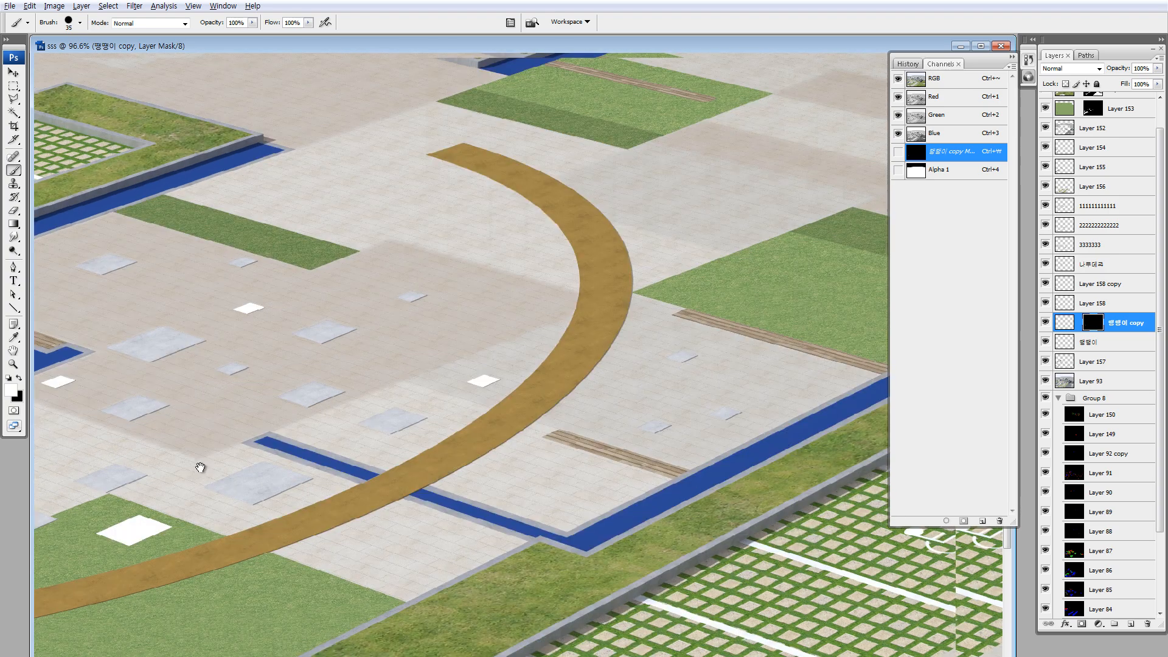
mouse_move(534, 360)
mouse_down()
mouse_move(500, 370)
mouse_move(535, 517)
mouse_up()
- Reveal the white version on a few slabs of the far circular plaza by painting on the mask
key(space)
mouse_move(460, 125)
mouse_down()
mouse_move(497, 521)
mouse_move(527, 654)
mouse_up()
drag(367, 469, 628, 410)
drag(336, 389, 373, 386)
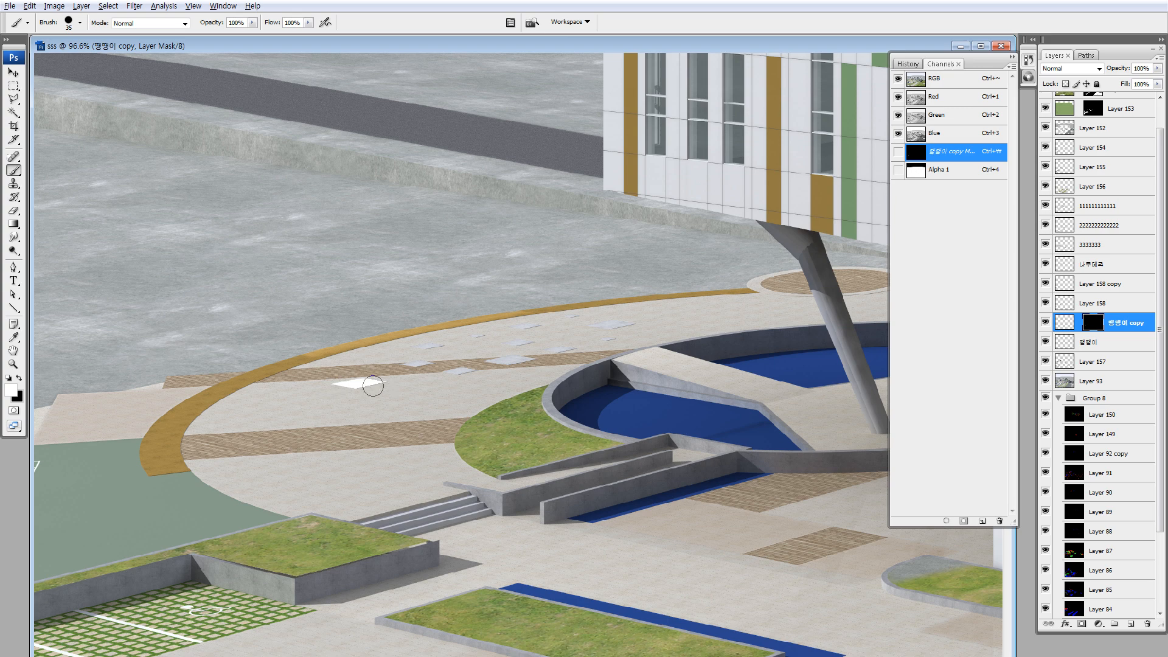
key(space)
mouse_move(508, 356)
mouse_down()
mouse_move(458, 376)
mouse_move(485, 362)
mouse_up()
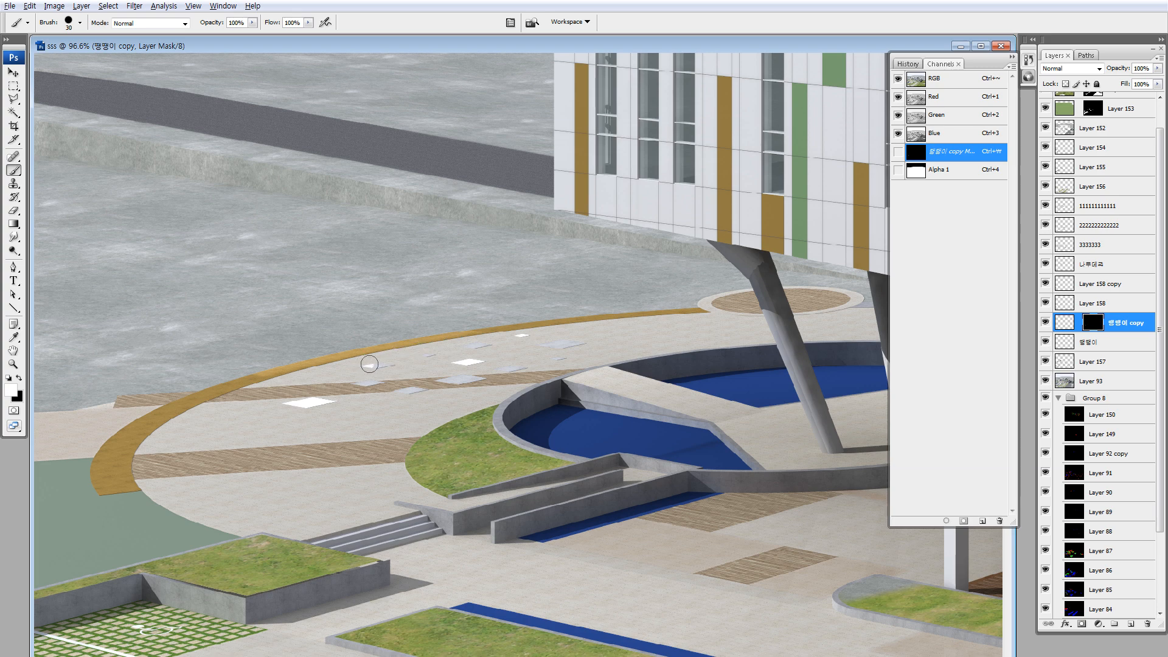
drag(369, 363, 402, 365)
key(space)
mouse_move(519, 353)
mouse_down()
mouse_move(452, 356)
mouse_move(508, 367)
mouse_up()
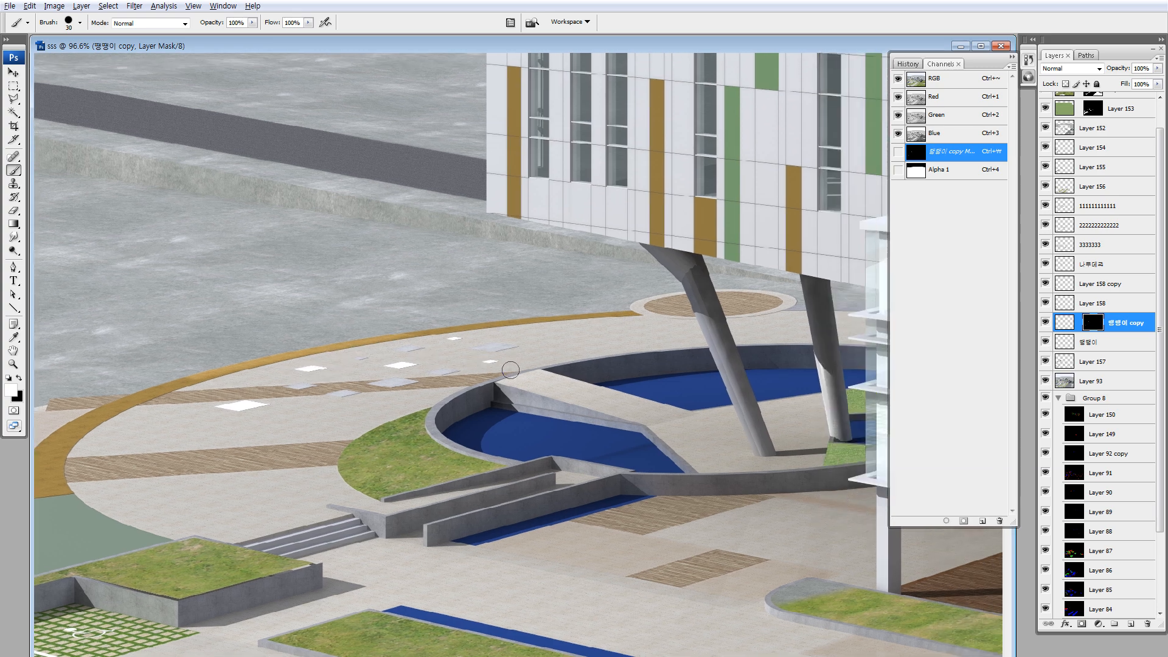
scroll(510, 370, down, 4)
key(space)
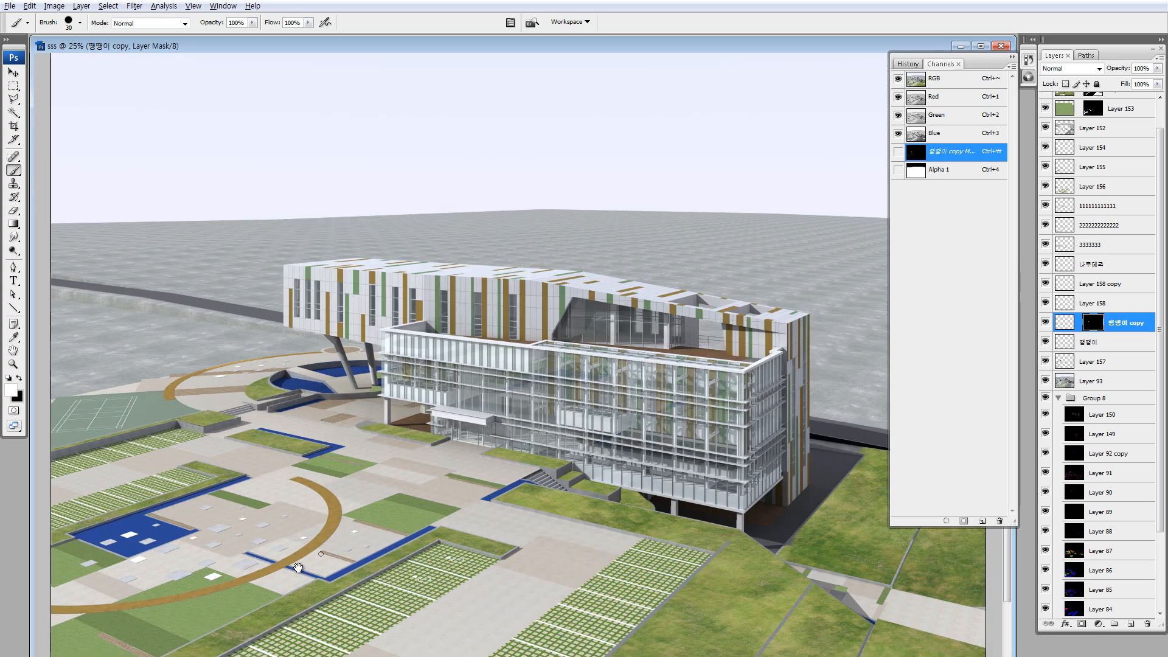
- Duplicate the original 땡땡이 layer again and lower the copy's lightness in Hue/Saturation until its slabs are black
click(1068, 346)
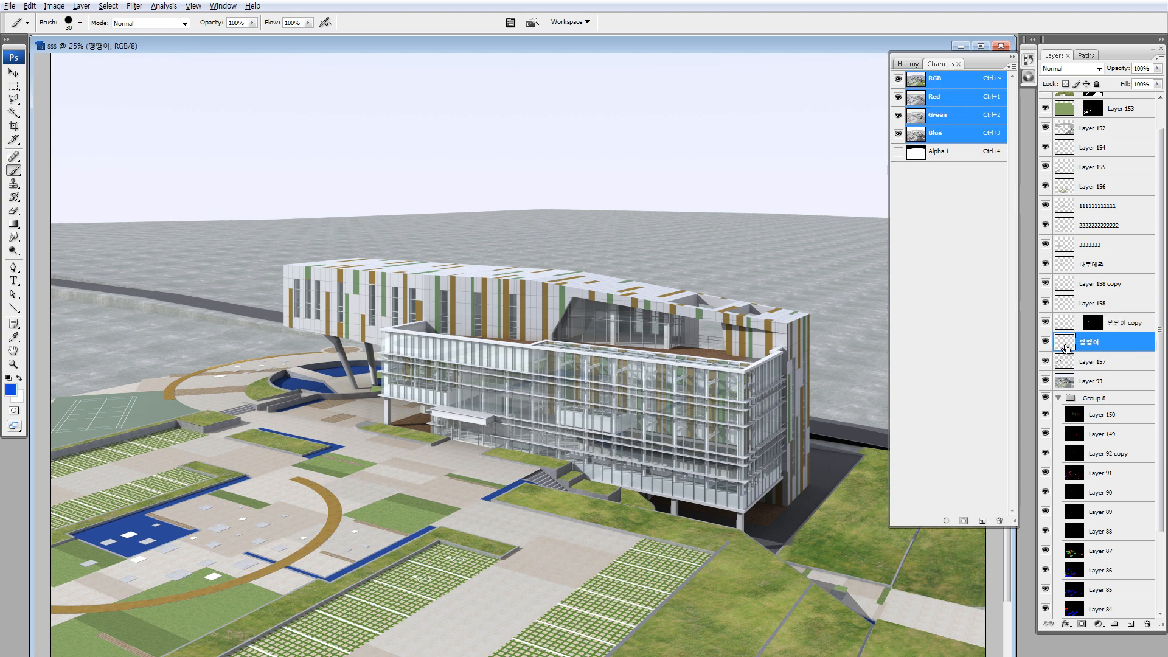
key(ctrl+j)
key(ctrl+u)
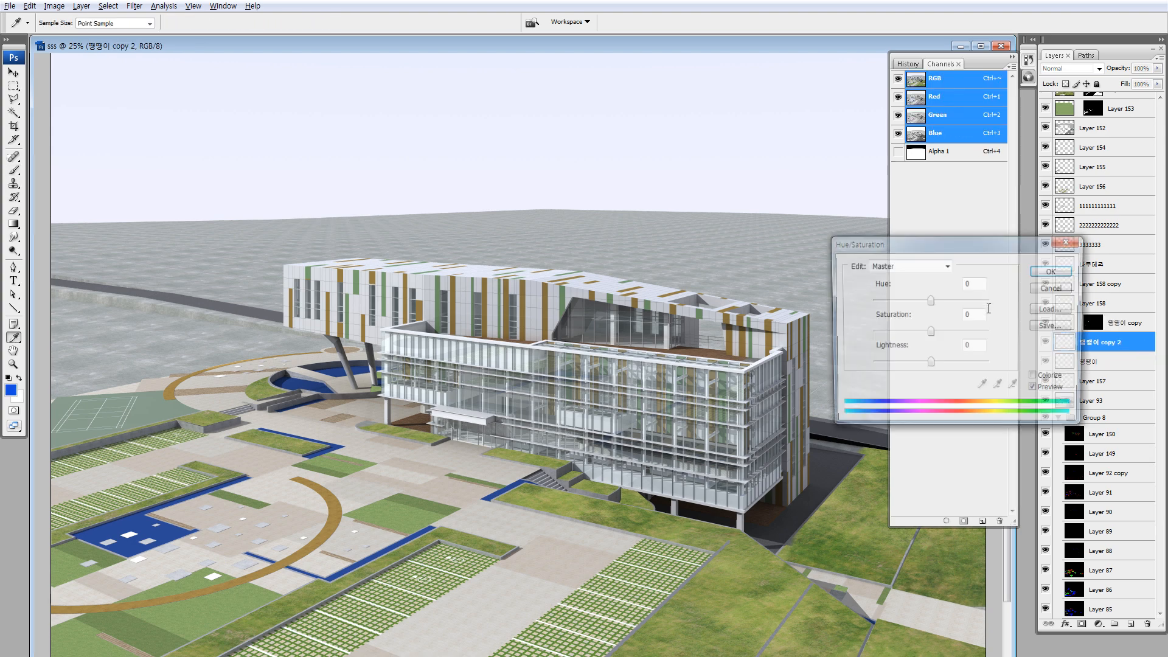
drag(917, 363, 904, 364)
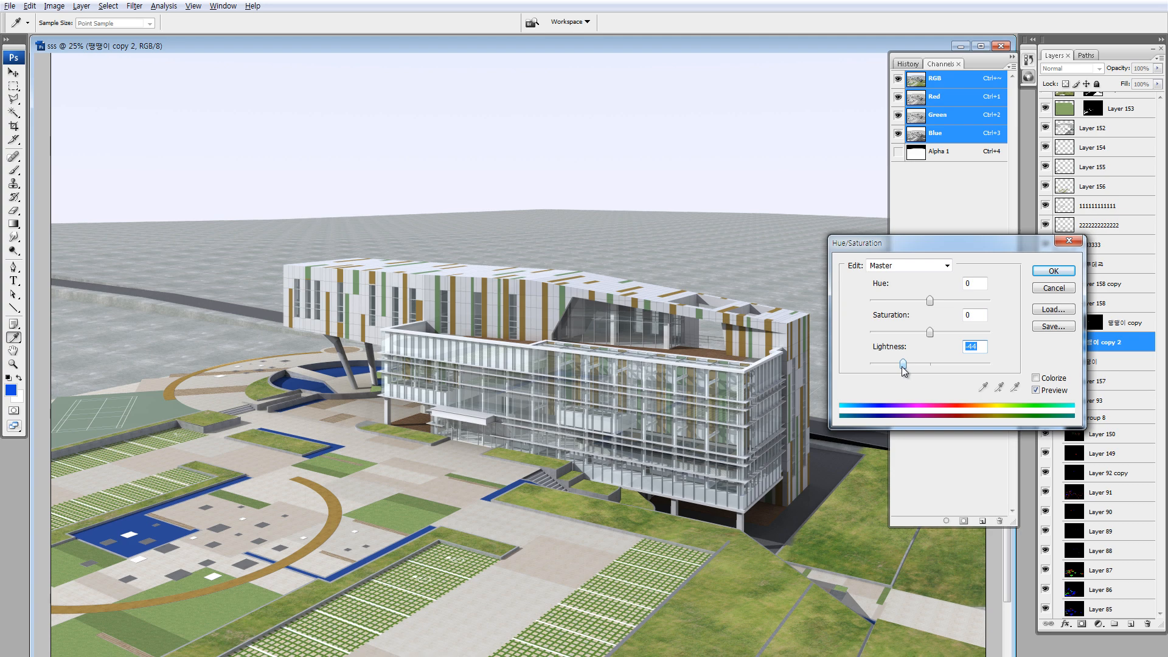
click(1053, 271)
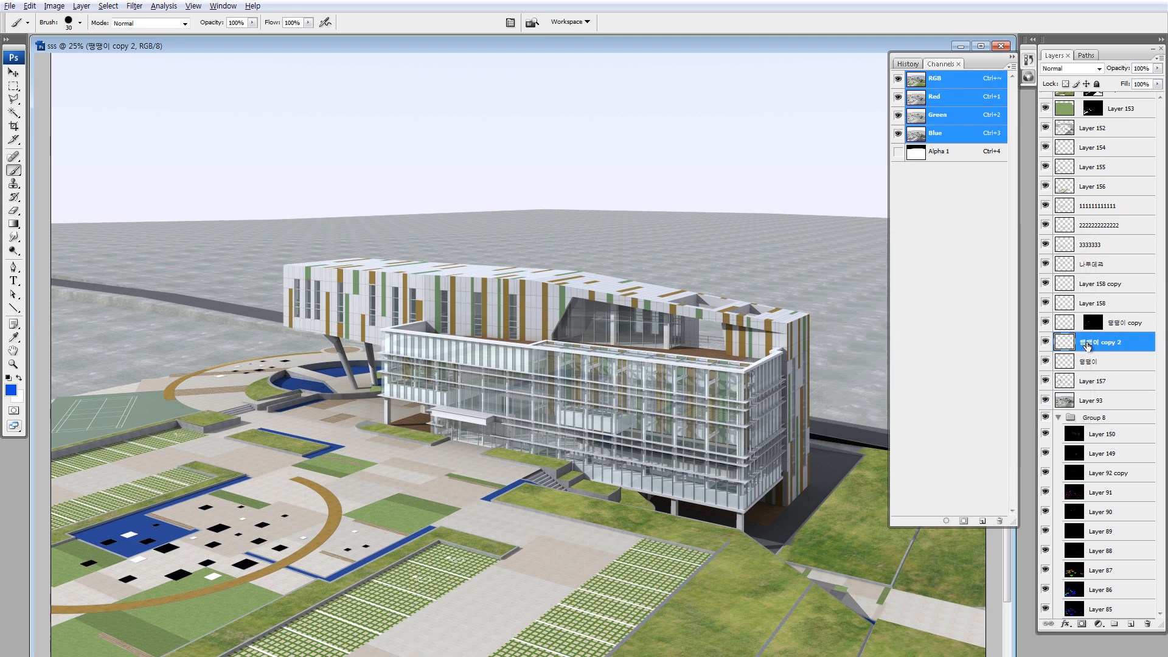
- Hide the black slab copy behind an inverted mask and paint it back over a pool slab and the neighbouring lawn slab
click(1082, 624)
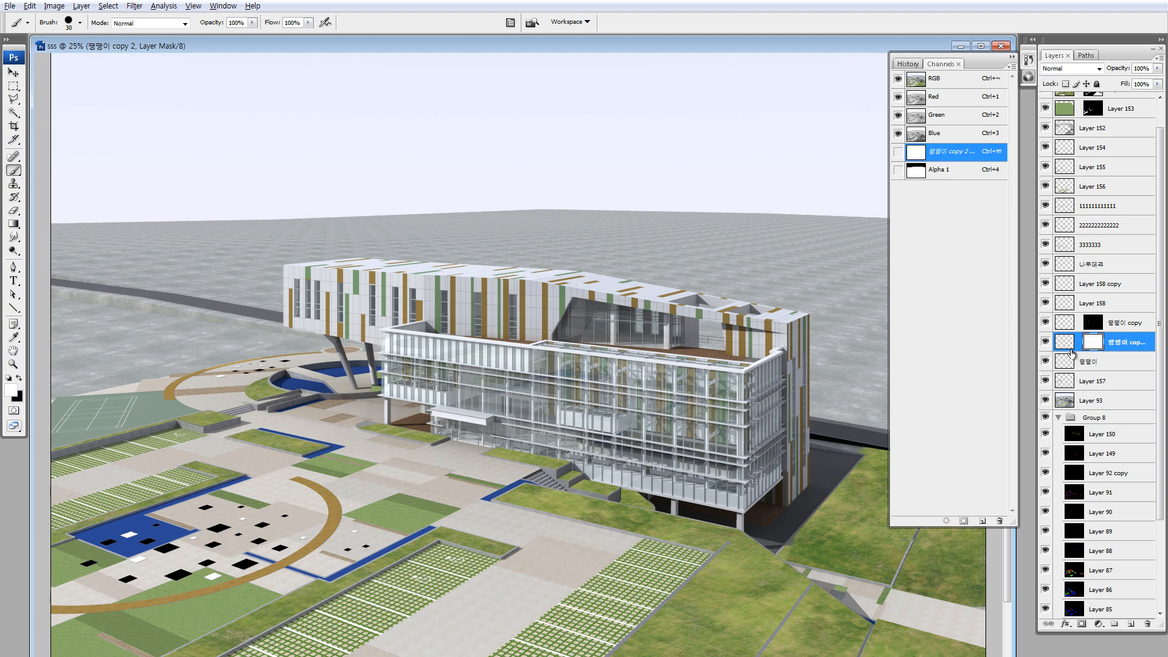
key(ctrl+i)
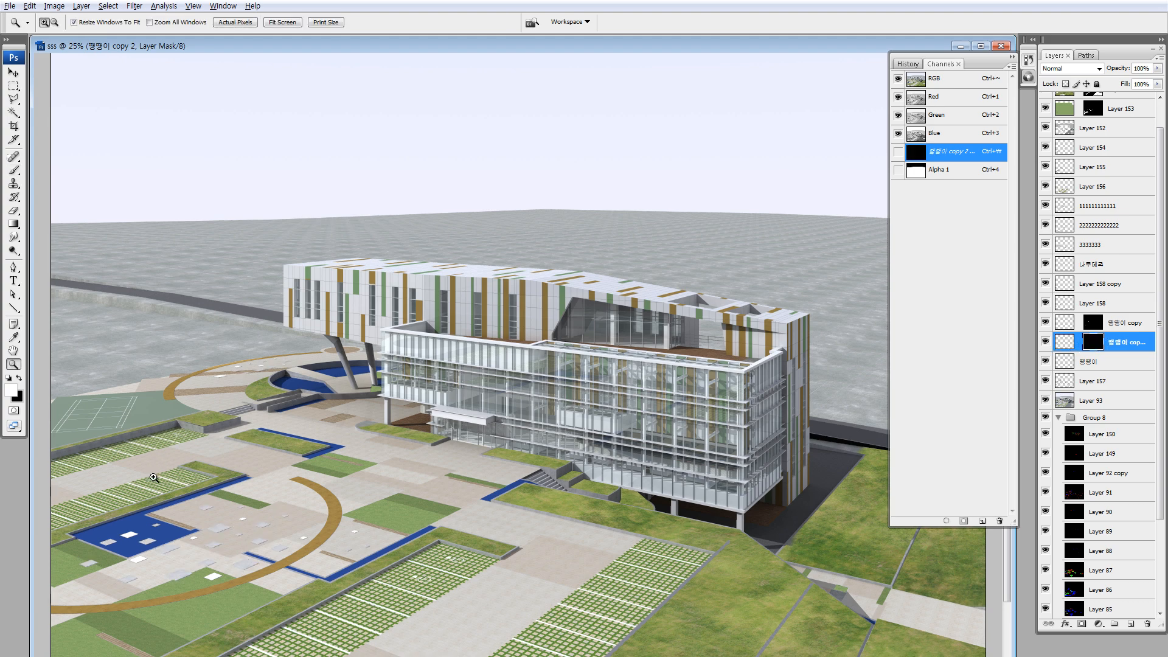
drag(108, 471, 289, 651)
drag(294, 475, 316, 481)
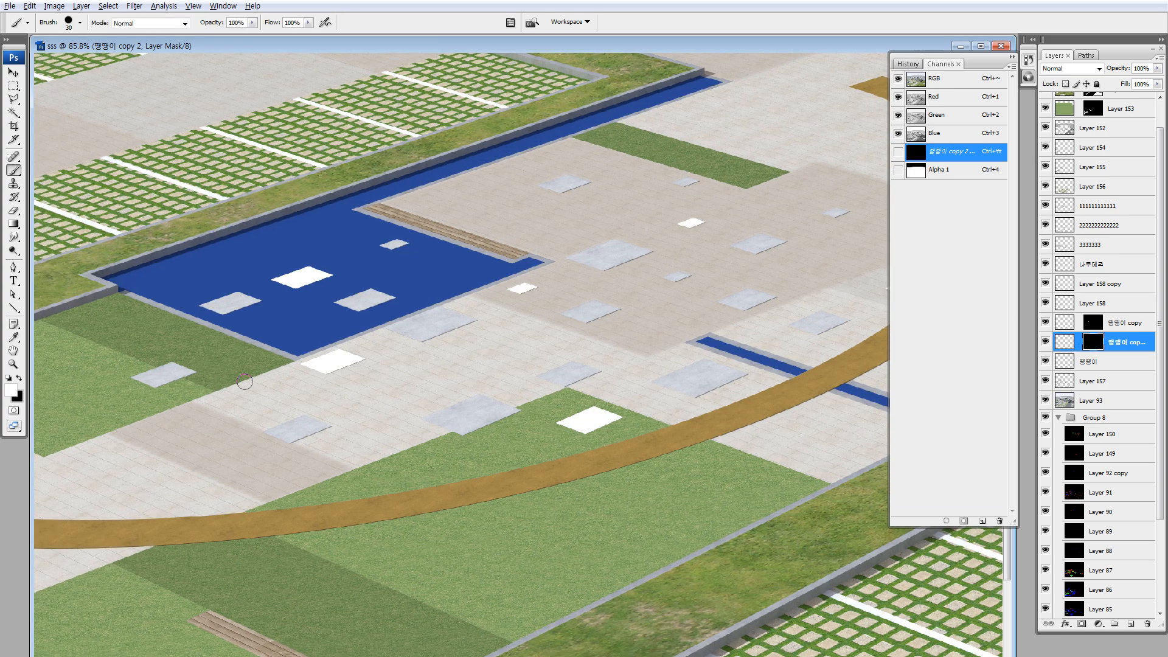
mouse_move(189, 372)
mouse_down()
mouse_move(146, 378)
mouse_move(155, 372)
mouse_up()
drag(399, 350, 349, 414)
mouse_move(336, 363)
mouse_down()
mouse_move(272, 378)
mouse_move(348, 362)
mouse_up()
drag(457, 323, 306, 397)
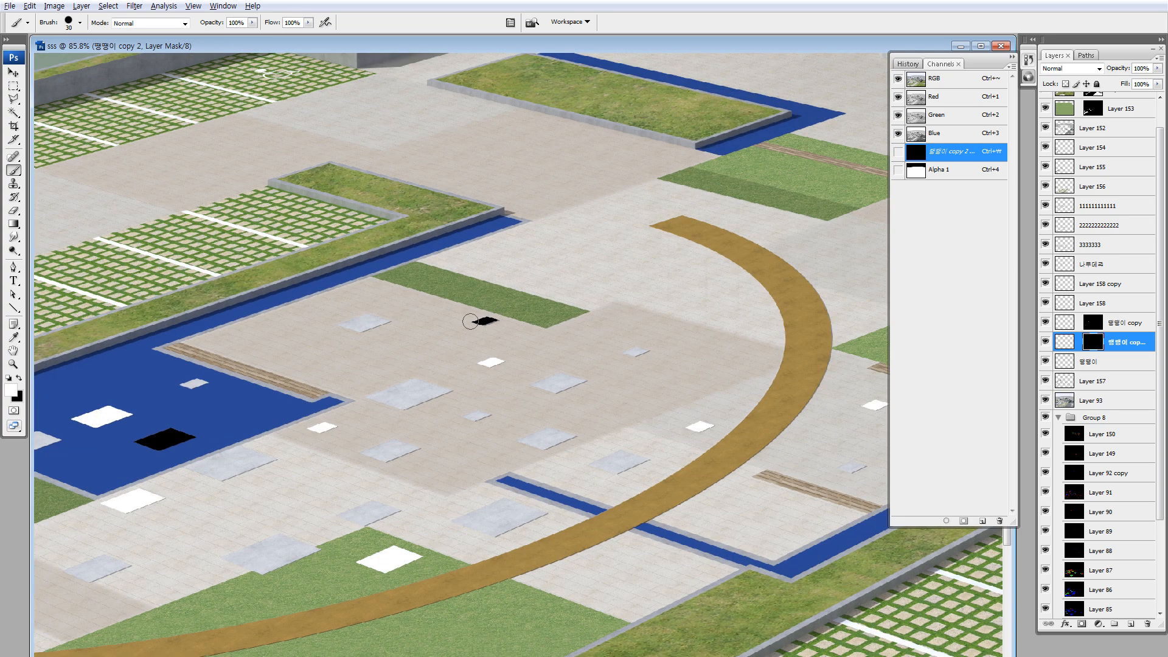
- Paint on the black copy's mask over several more scattered slabs across the near plaza
drag(597, 354, 489, 280)
mouse_move(401, 442)
mouse_down()
mouse_move(325, 447)
mouse_move(429, 445)
mouse_up()
drag(282, 385, 358, 441)
mouse_move(390, 367)
mouse_down()
mouse_move(365, 362)
mouse_move(405, 369)
mouse_move(389, 378)
mouse_up()
drag(371, 456, 300, 537)
drag(705, 437, 451, 493)
drag(521, 575, 488, 581)
- Reveal the black version on a few of the remaining slabs in the far circular plaza beside the round pool
drag(421, 317, 510, 632)
drag(410, 417, 489, 548)
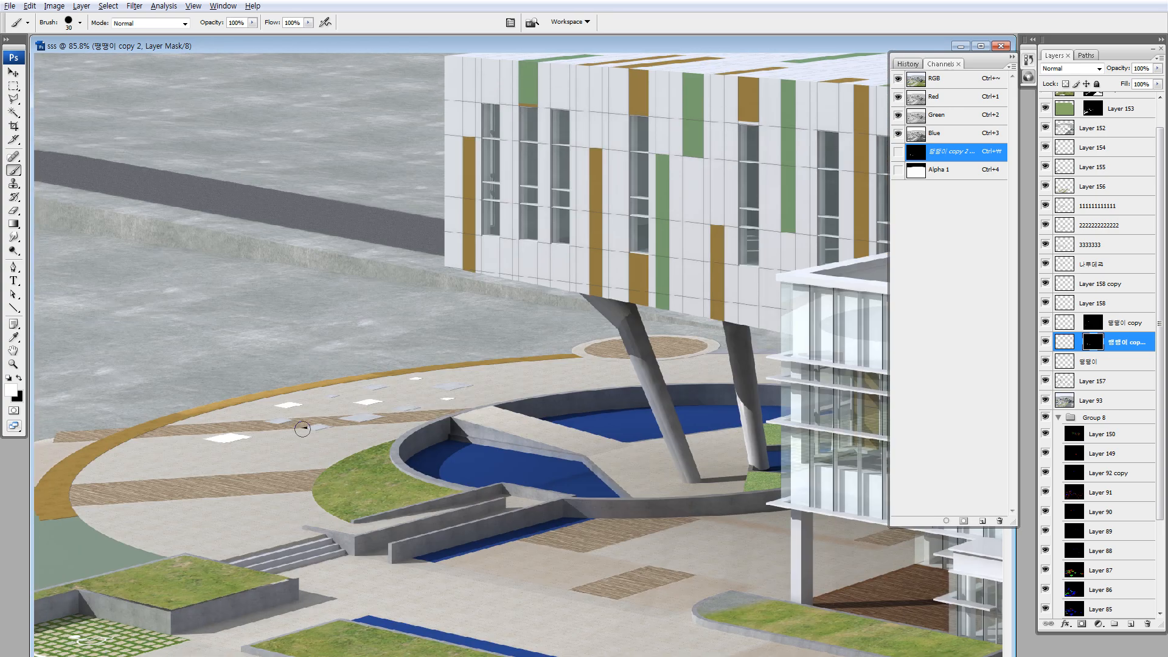
drag(302, 429, 326, 426)
drag(437, 385, 476, 384)
scroll(463, 388, down, 2)
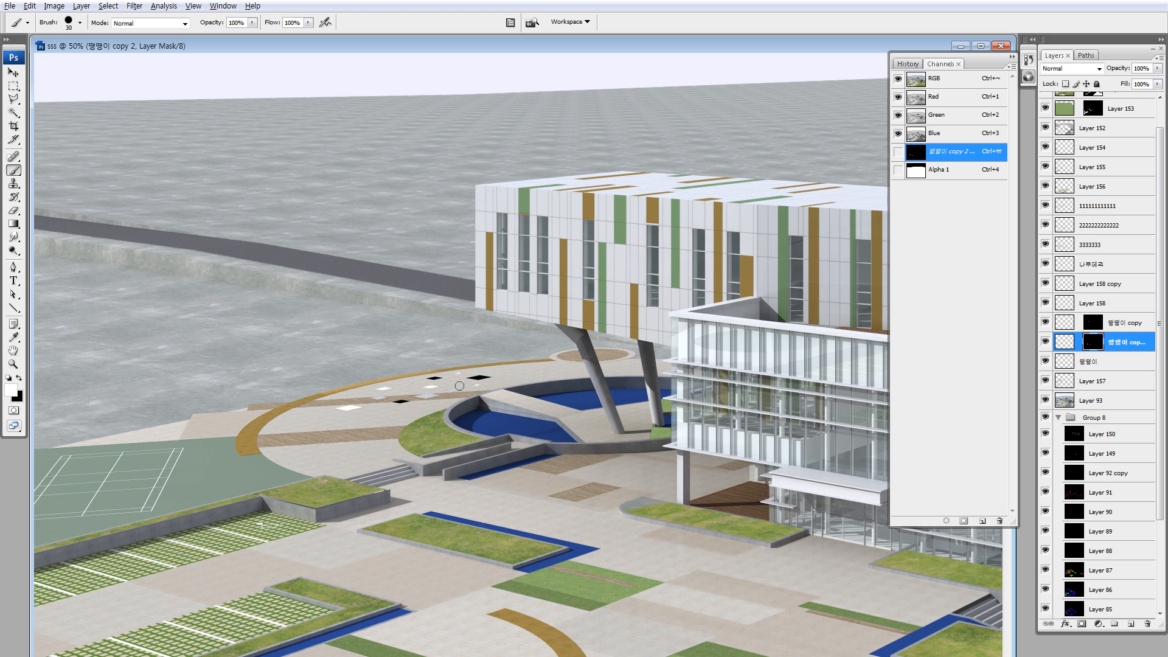
key(ctrl+minus)
scroll(266, 590, down, 3)
- Set the opacity of both the black and the white slab copy layers to 50%
key(ctrl+space)
drag(112, 464, 356, 614)
key(v)
click(1057, 344)
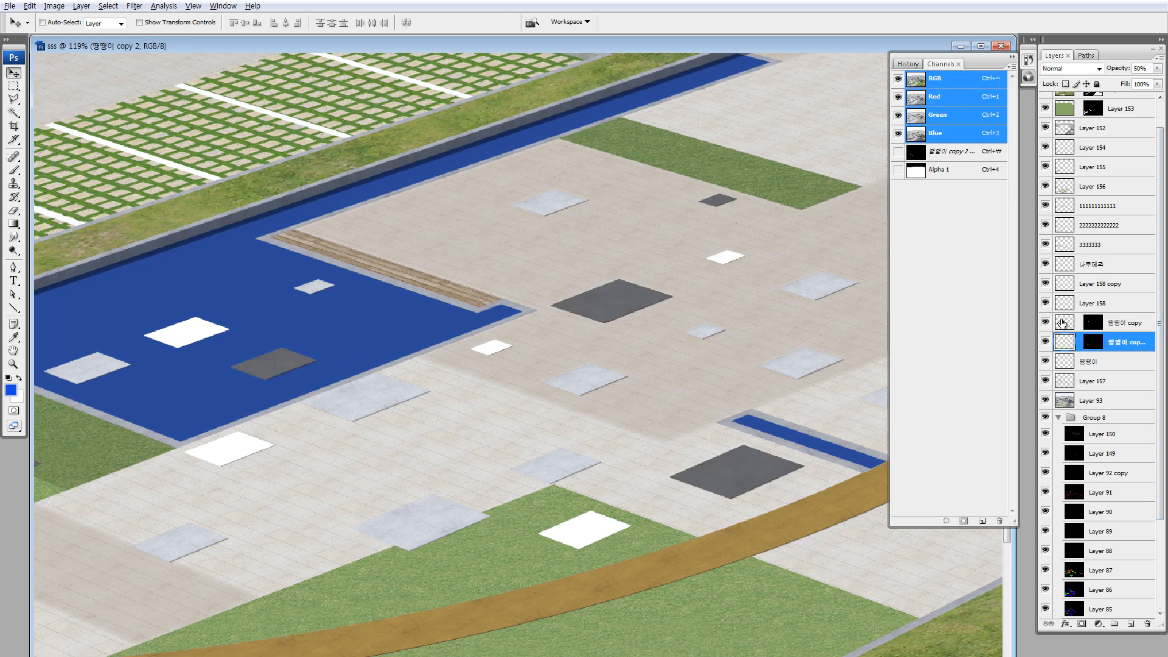
click(1065, 323)
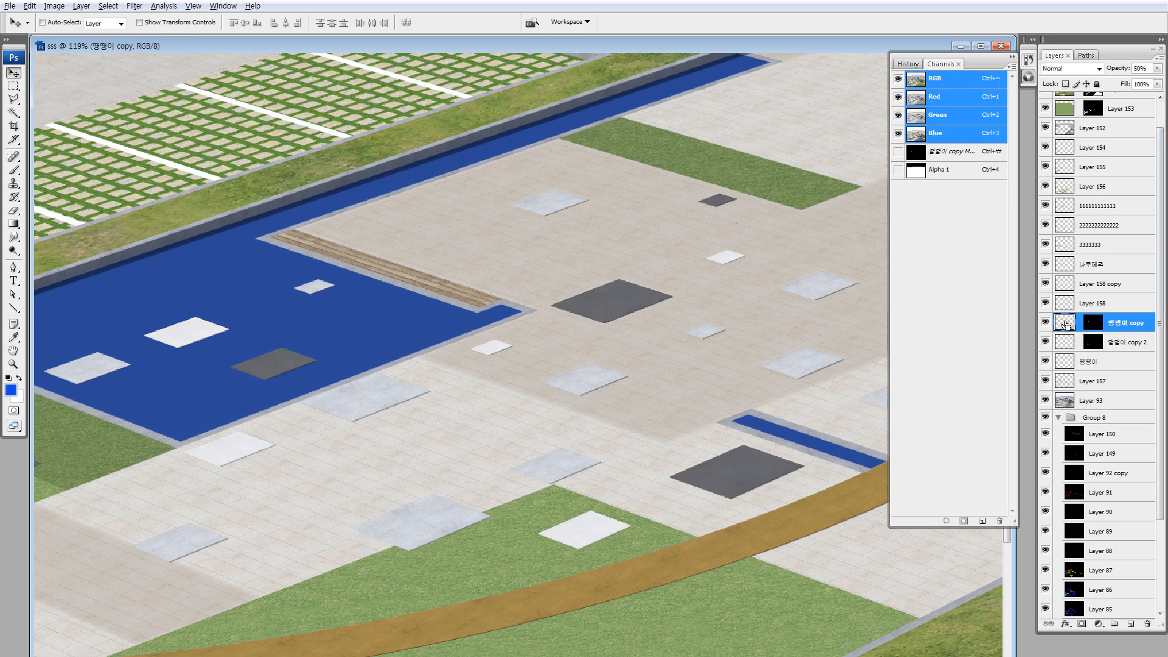
- Set the opacity of the dark slab copy to 30% and of the white slab copy to 70%
key(ctrl+minus)
key(ctrl+minus)
key(ctrl+minus)
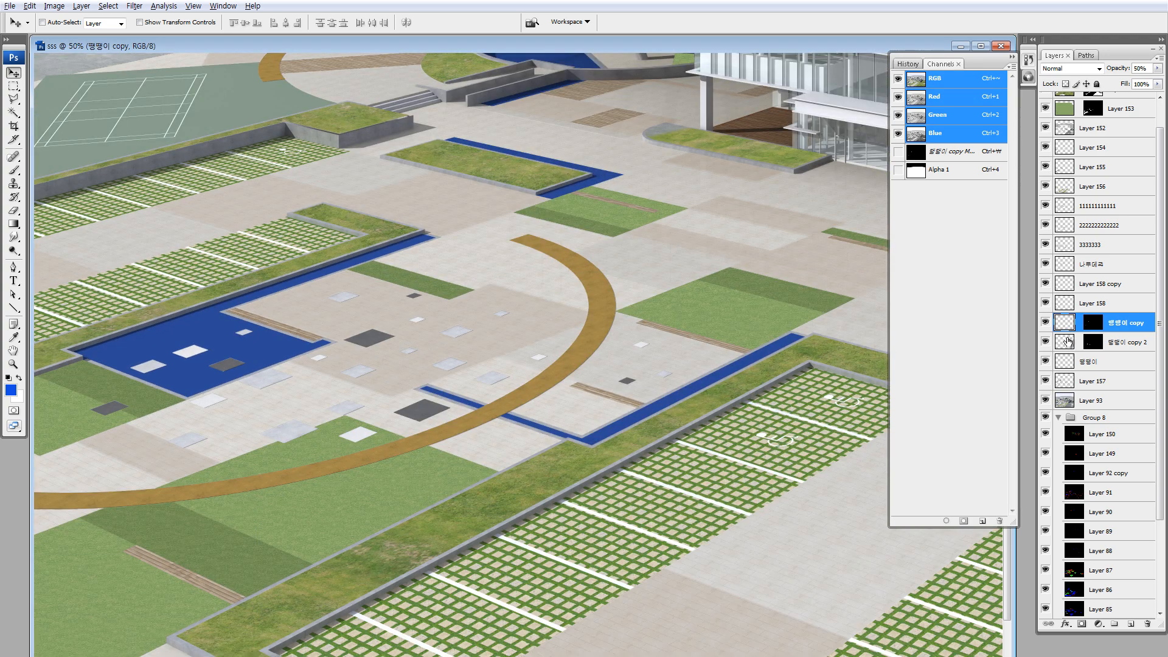
click(1062, 343)
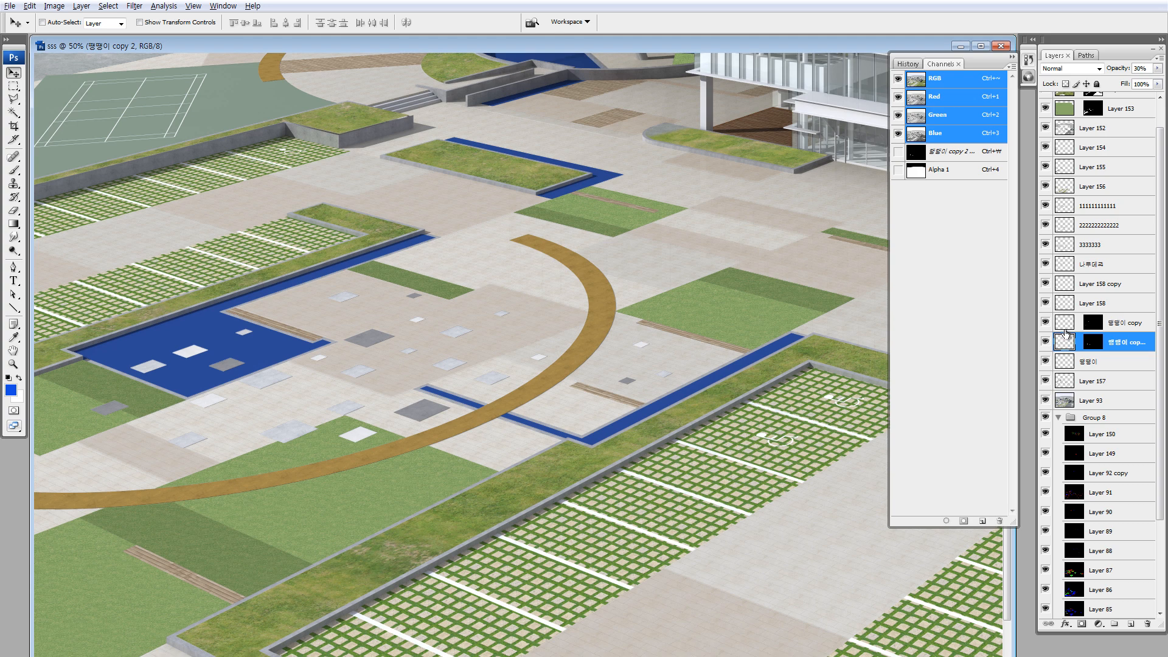
click(1069, 324)
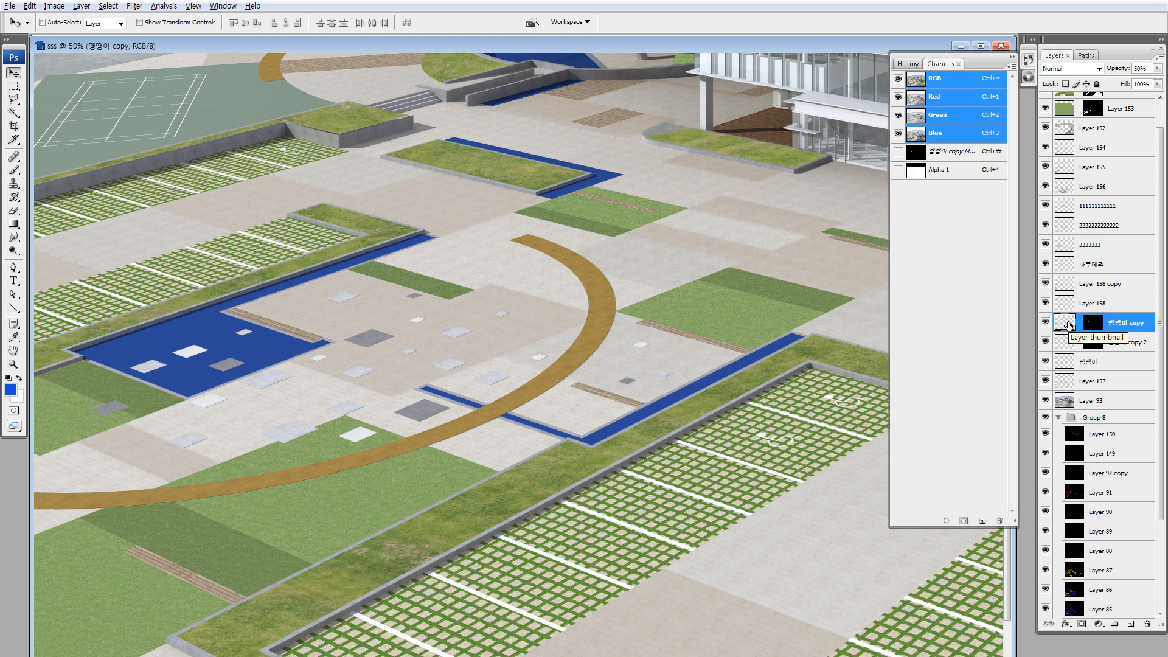
key(7)
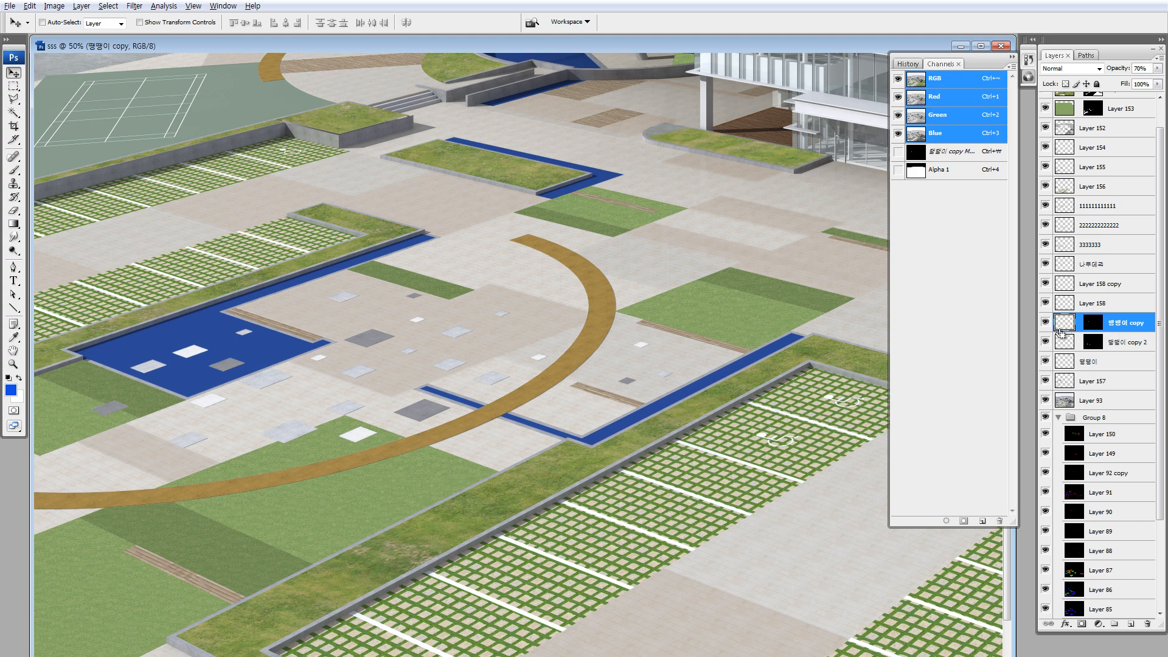
- Brighten the original scattered slab layer with Brightness/Contrast, setting the brightness to about +50
key(ctrl+minus)
key(ctrl+minus)
key(ctrl+minus)
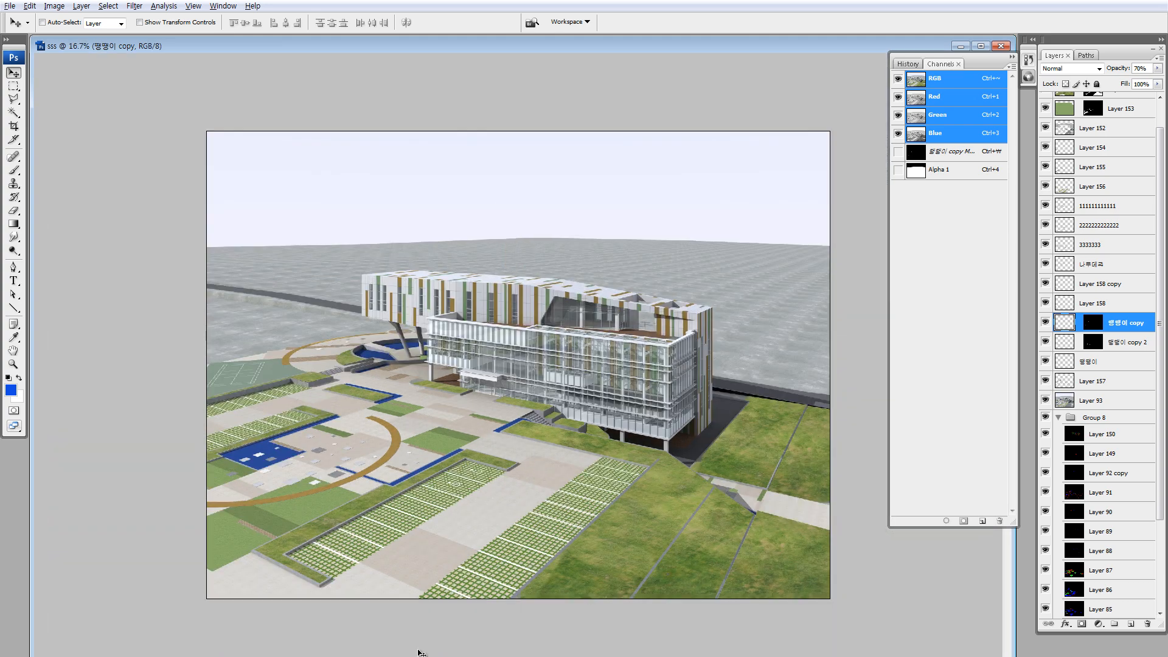
key(ctrl+space)
drag(218, 439, 352, 536)
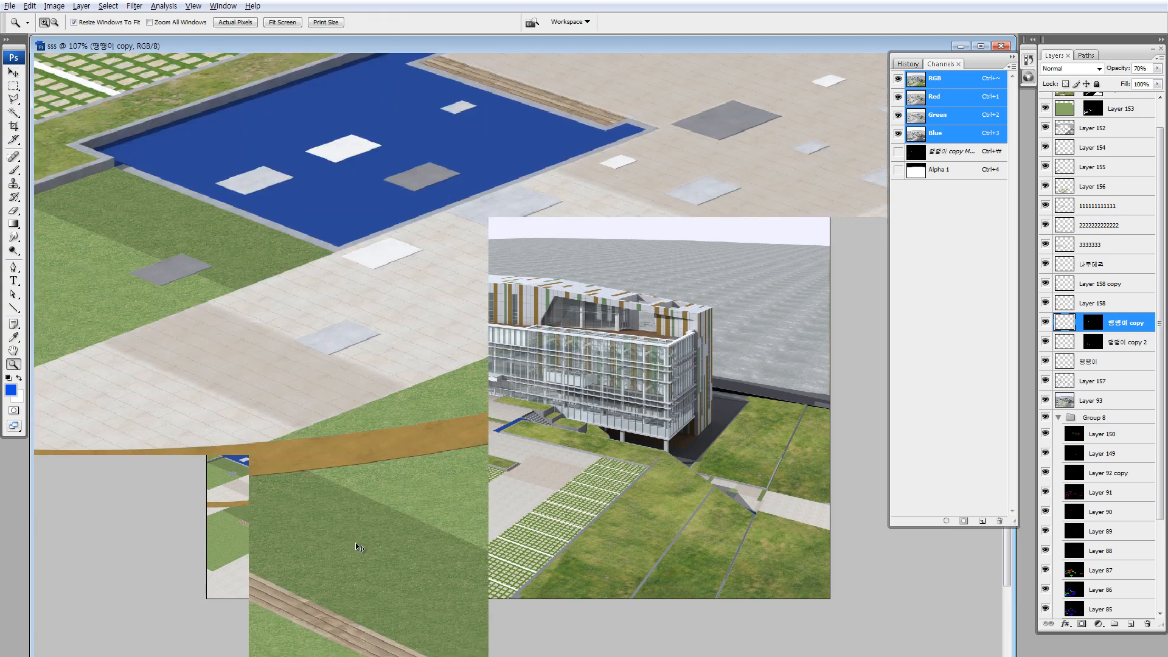
ctrl+click(352, 334)
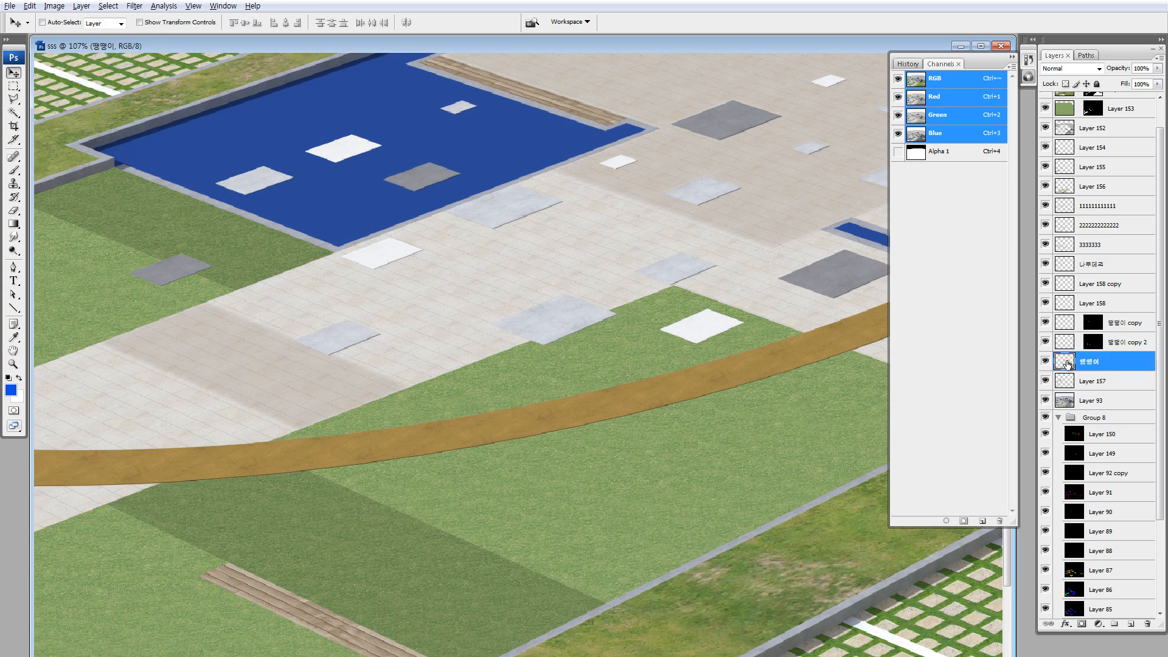
key(alt+i)
key(a)
key(c)
click(914, 237)
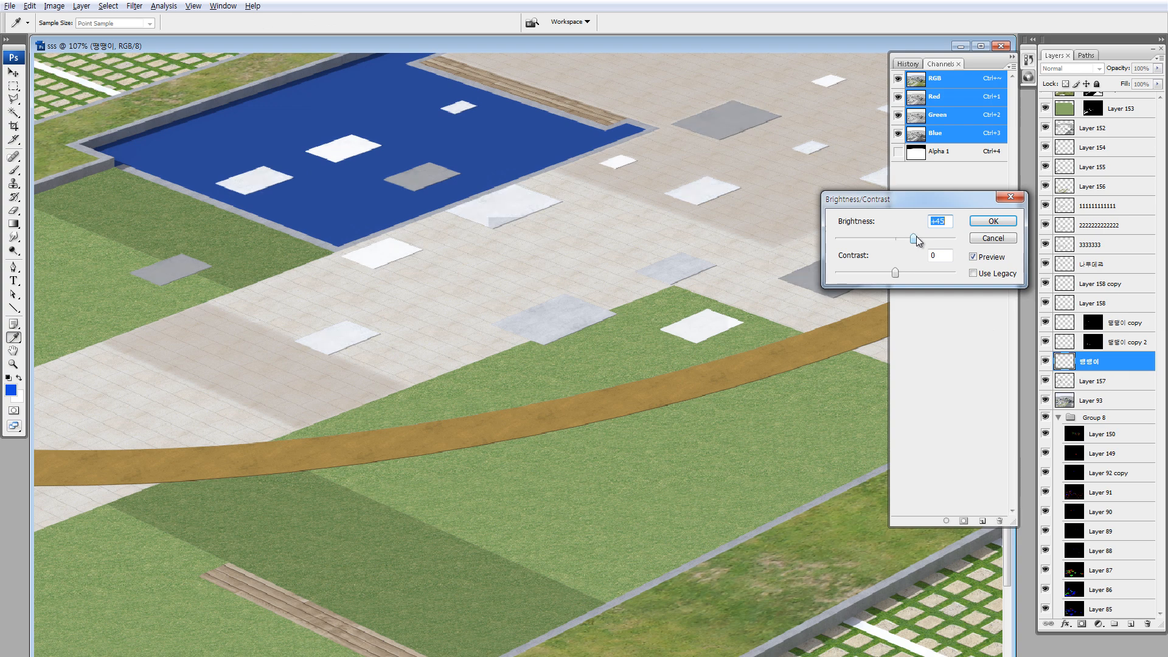
drag(918, 236, 921, 237)
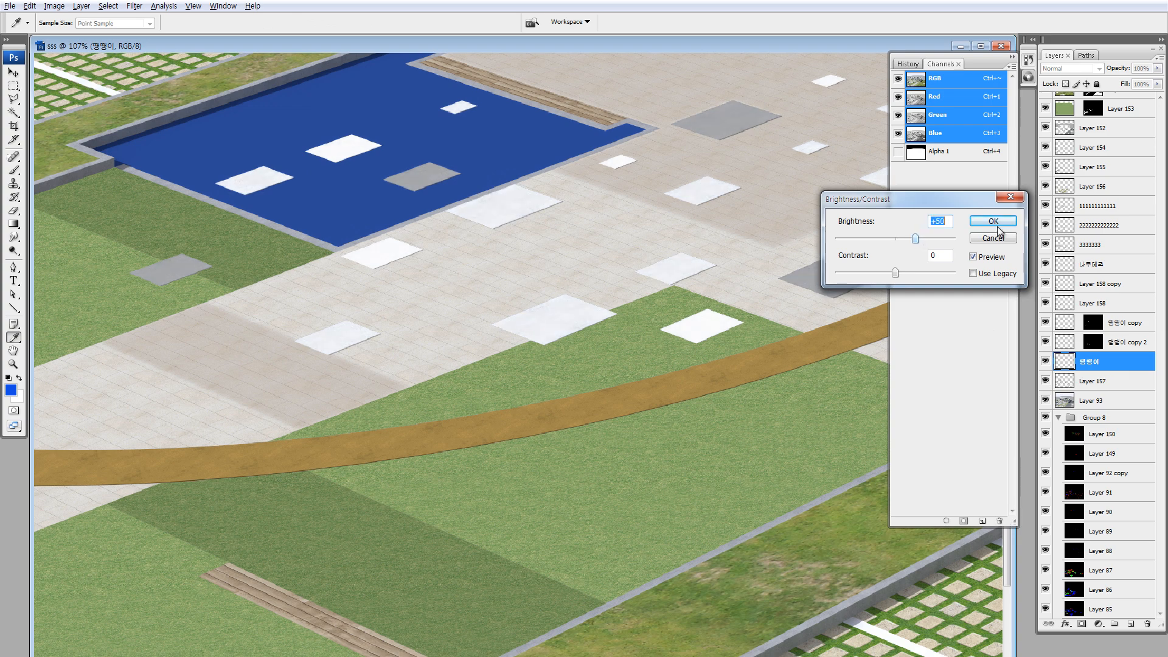
click(997, 224)
- Raise the opacity of the white slab copy layer to 100%
click(1064, 322)
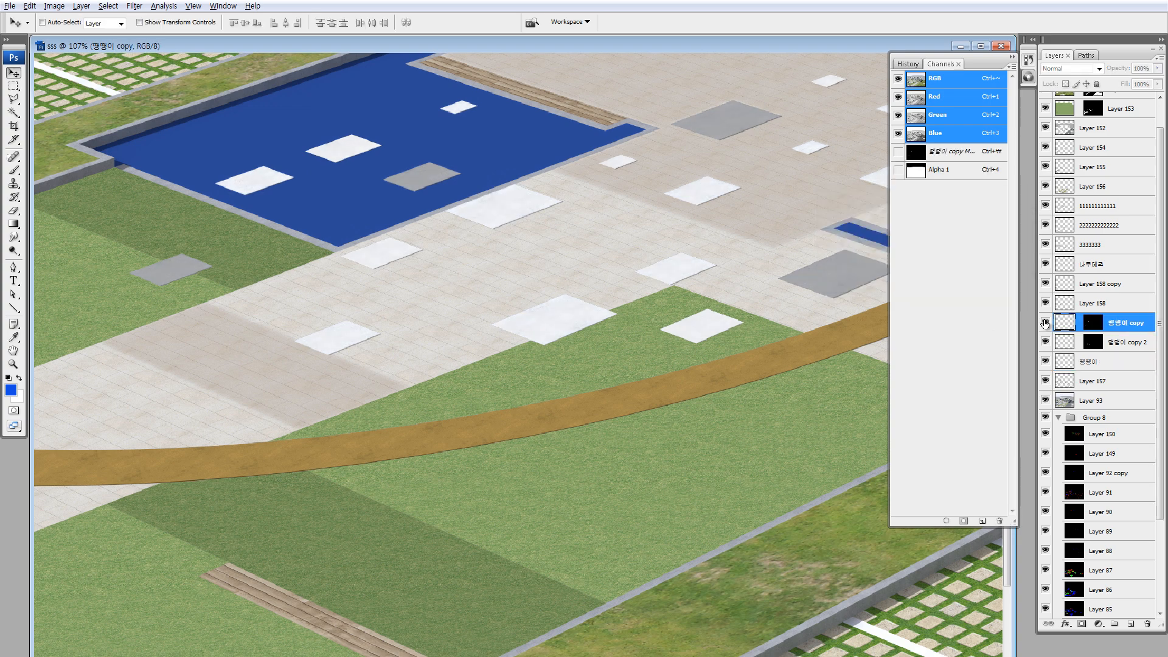
drag(1121, 71, 1165, 73)
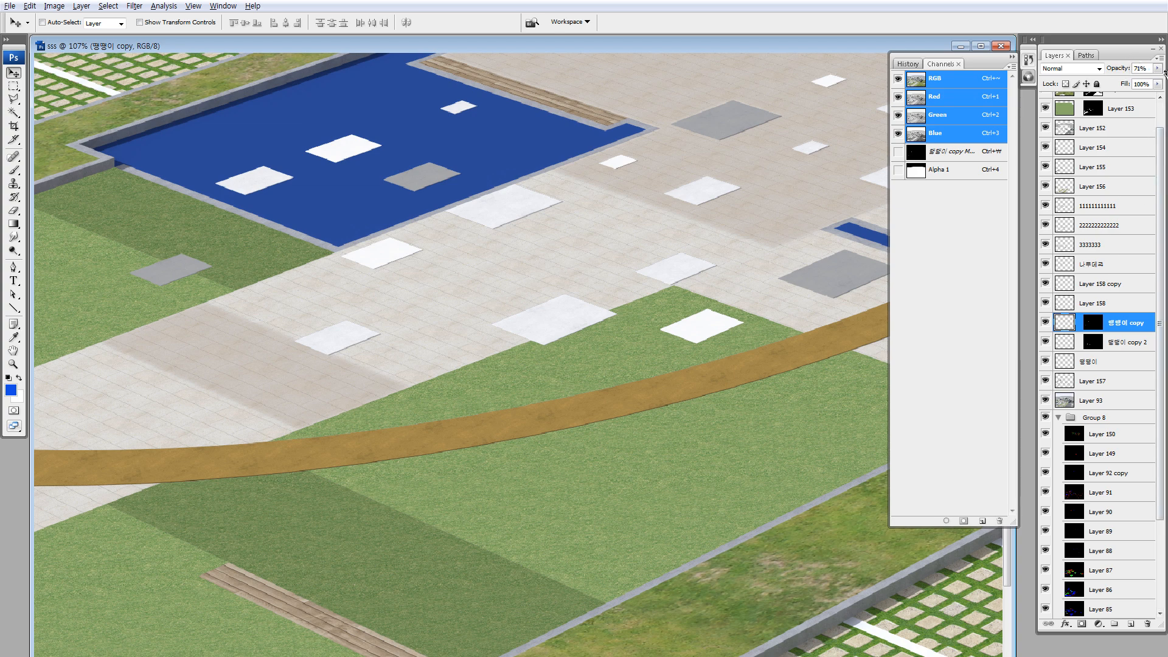
key(ctrl+minus)
key(ctrl+minus)
key(ctrl+minus)
key(ctrl+minus)
key(ctrl+minus)
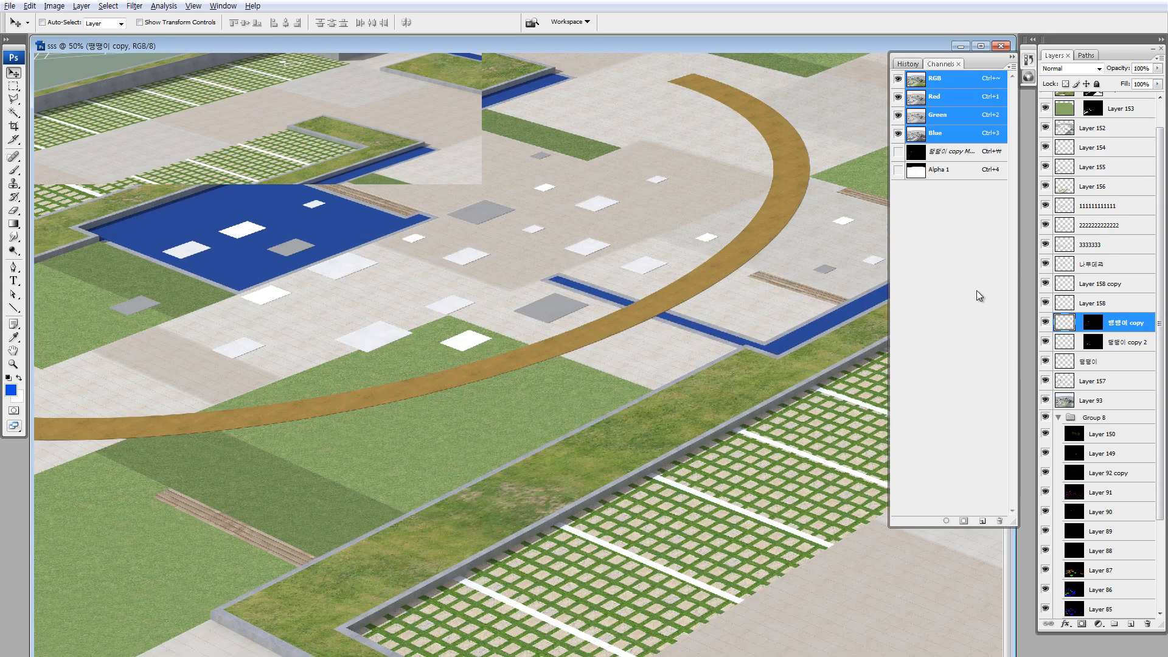
key(ctrl+minus)
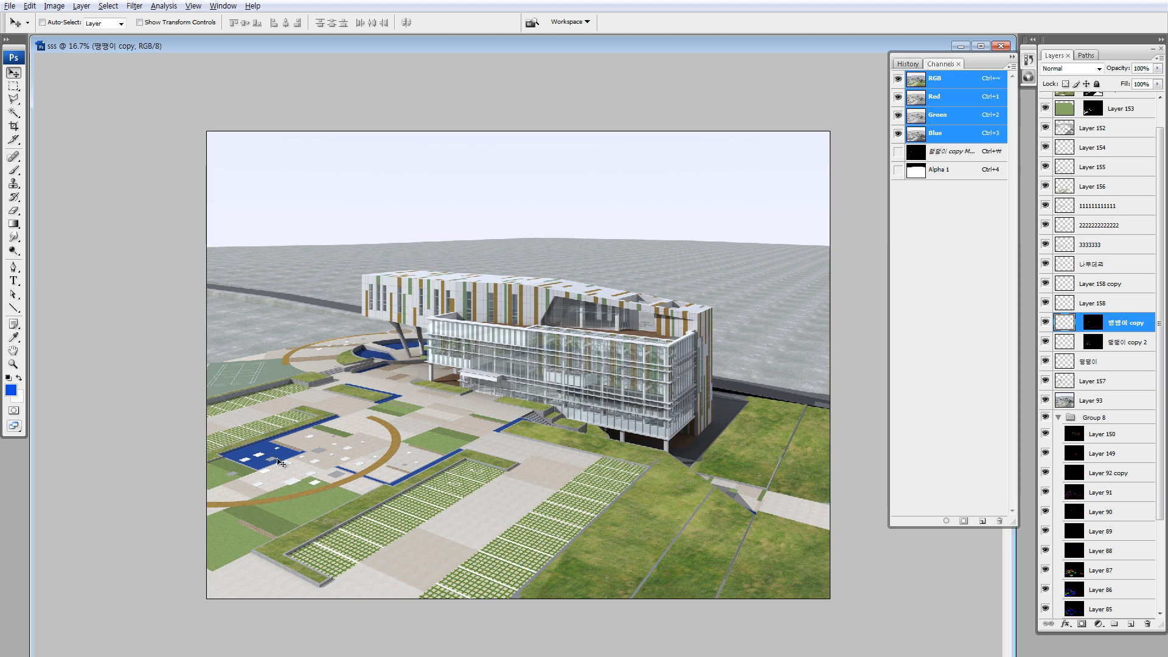
- Make the base render Layer 93 active and mark the blue pool area with a rectangular selection for reference
ctrl+click(274, 451)
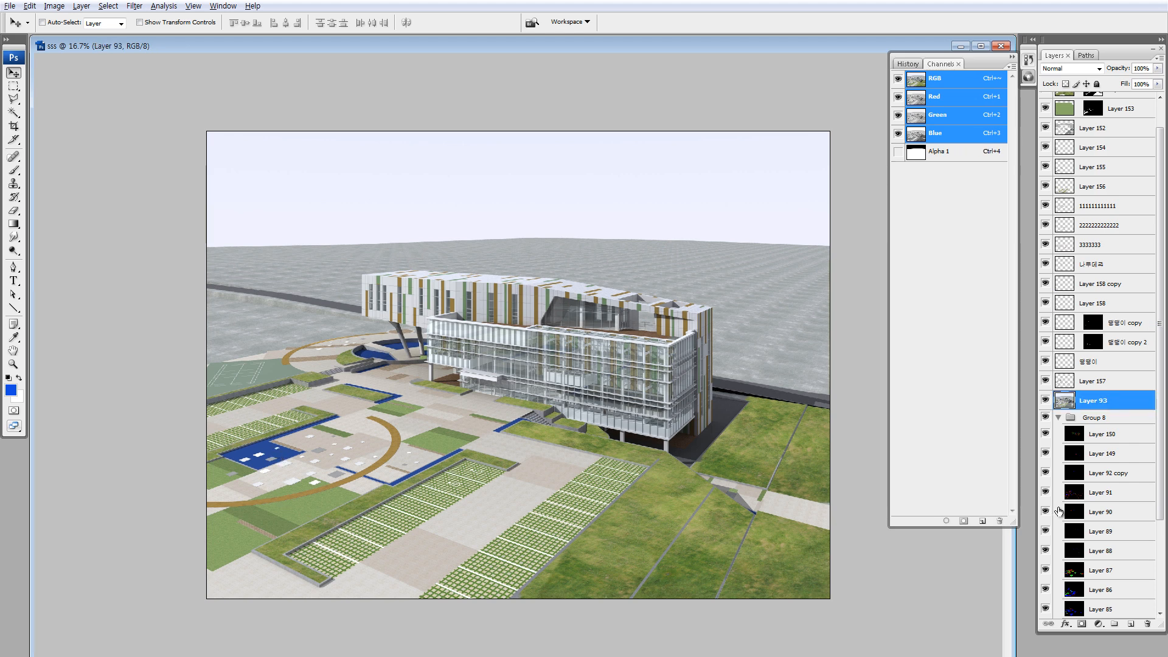
key(m)
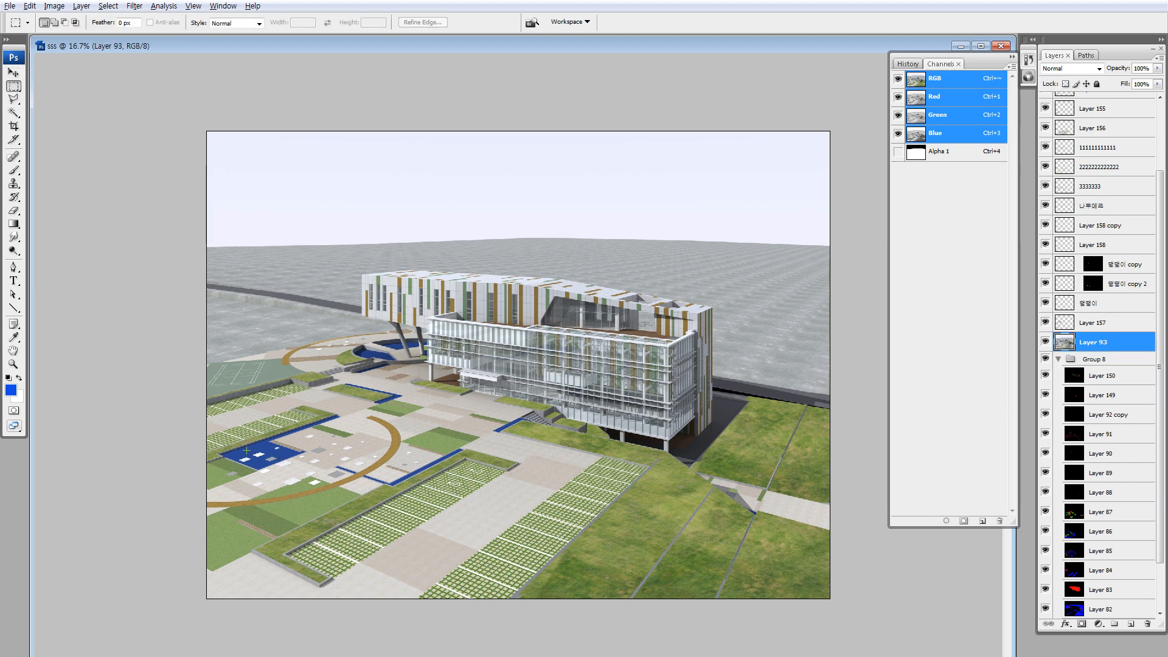
scroll(1076, 575, down, 1)
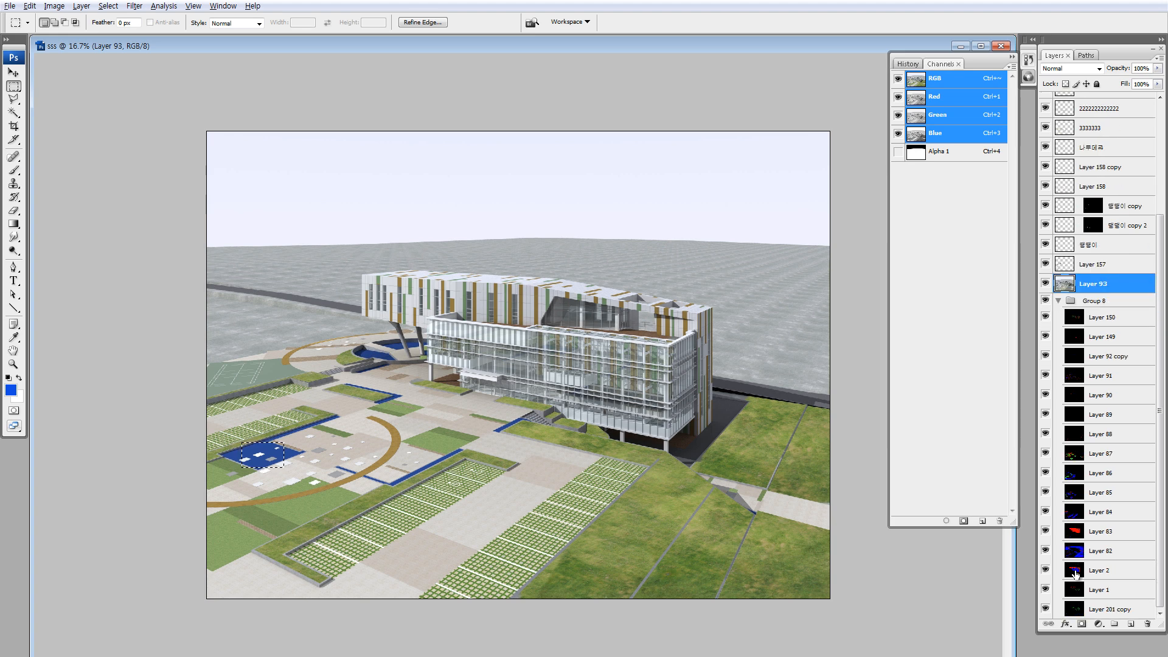
- Isolate the colour mask layers in Group 8 one after another to find the one that marks the pool
alt+click(1046, 609)
click(1045, 610)
click(1045, 570)
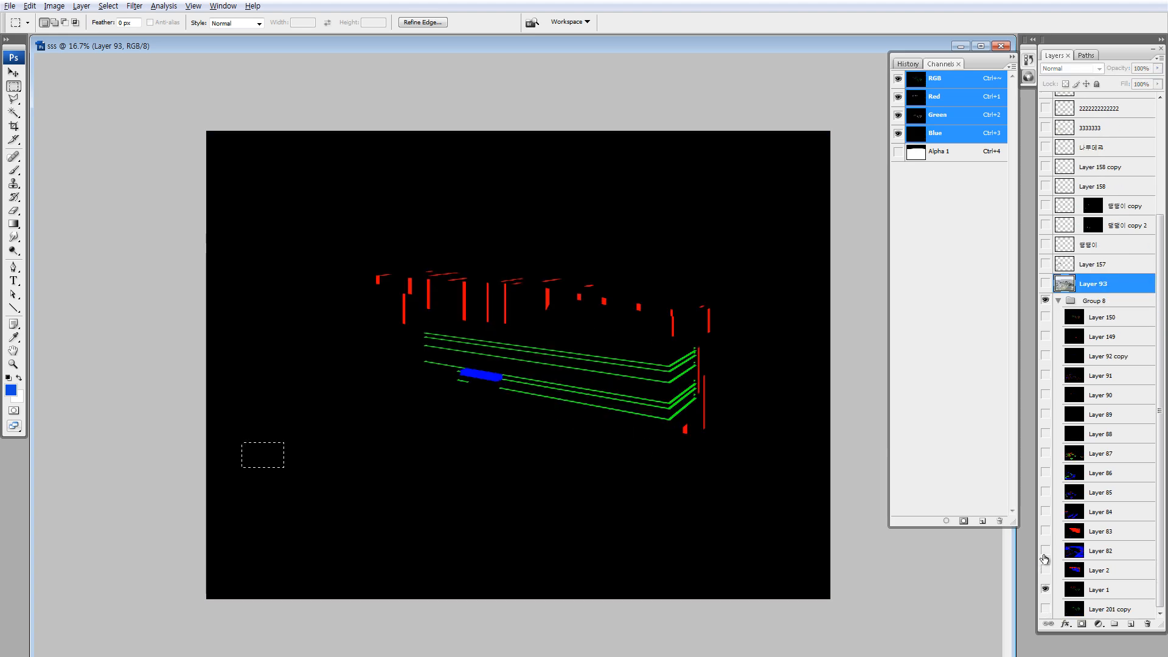
alt+click(1045, 552)
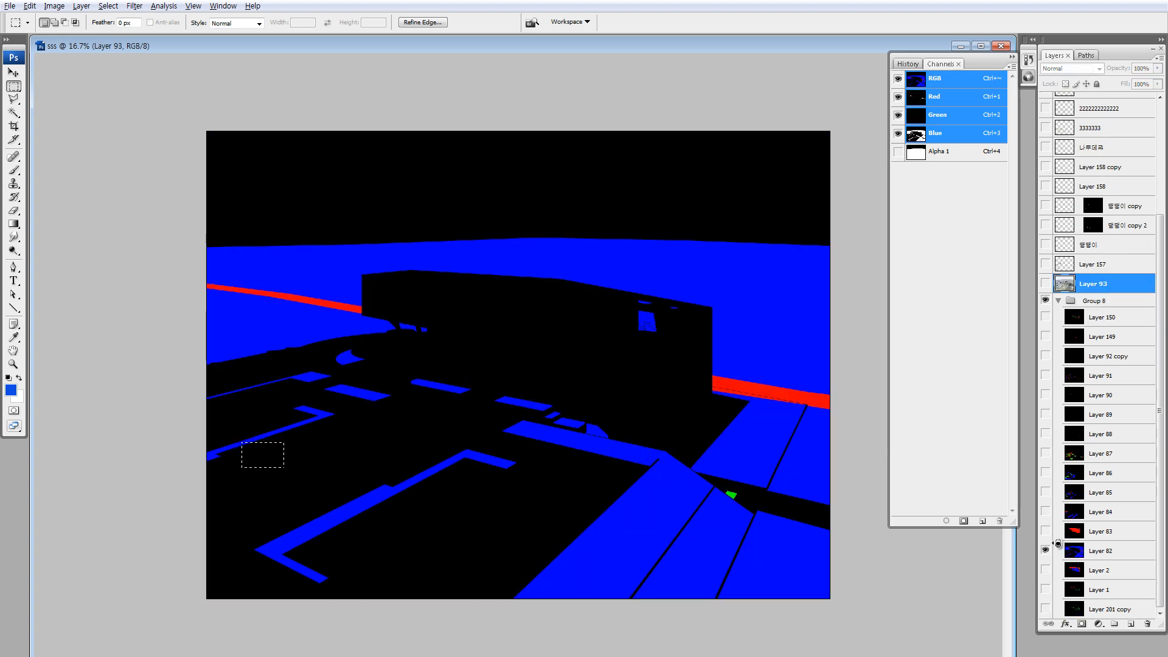
alt+click(1046, 531)
alt+click(1046, 512)
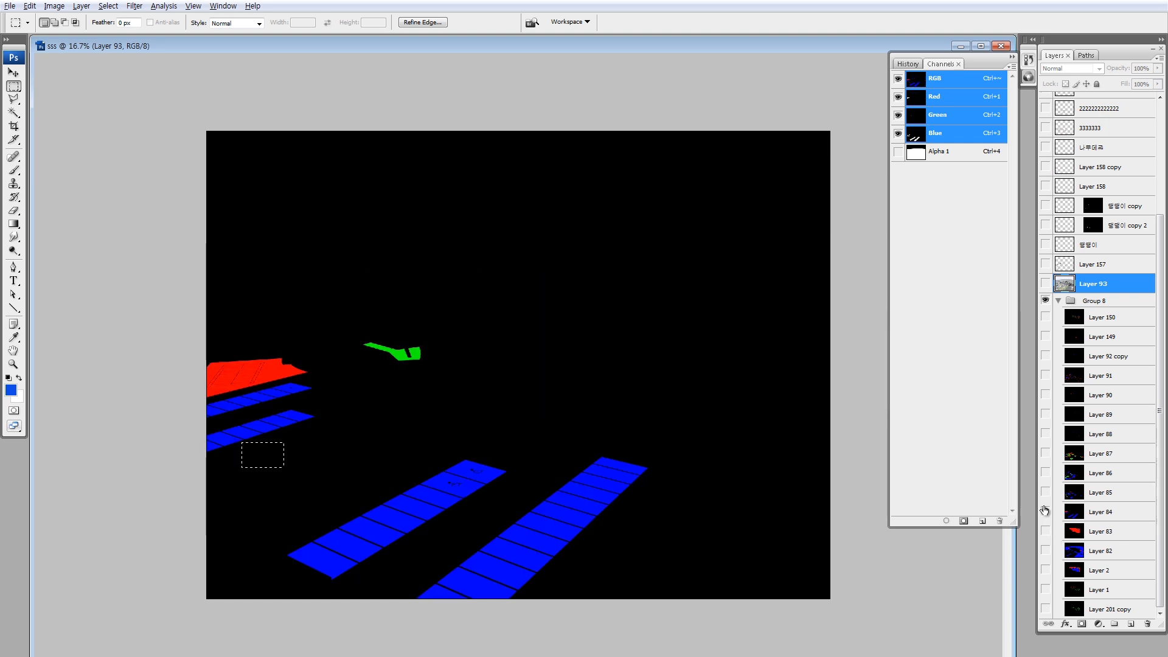
alt+click(1045, 493)
alt+click(1045, 473)
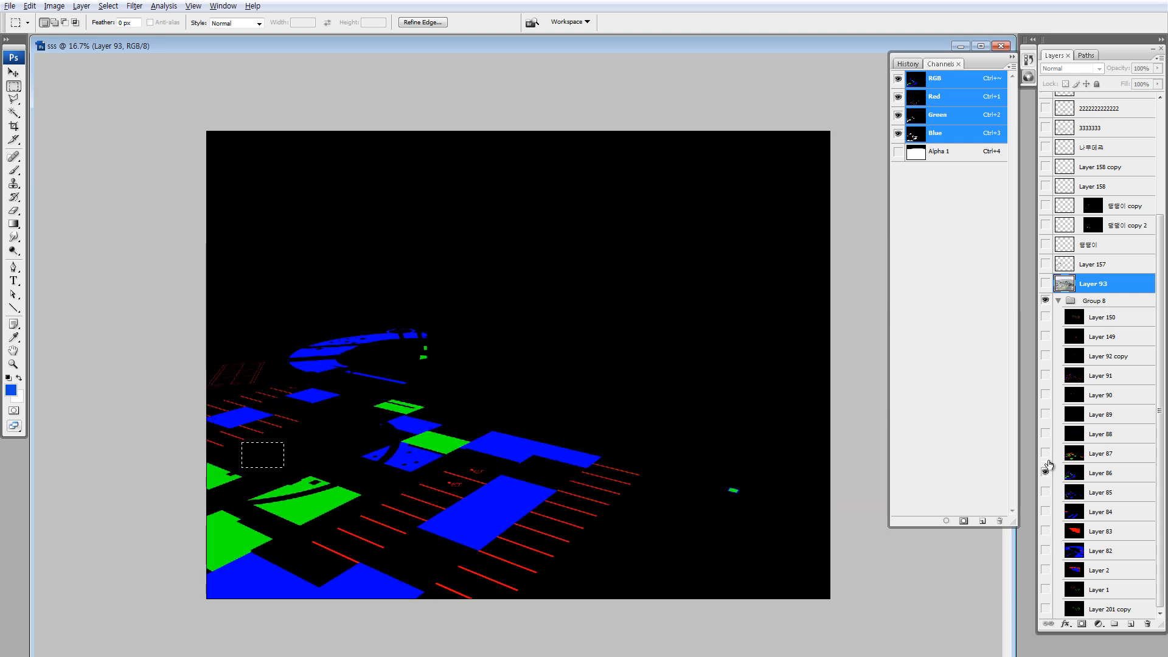
alt+click(1045, 454)
alt+click(1046, 433)
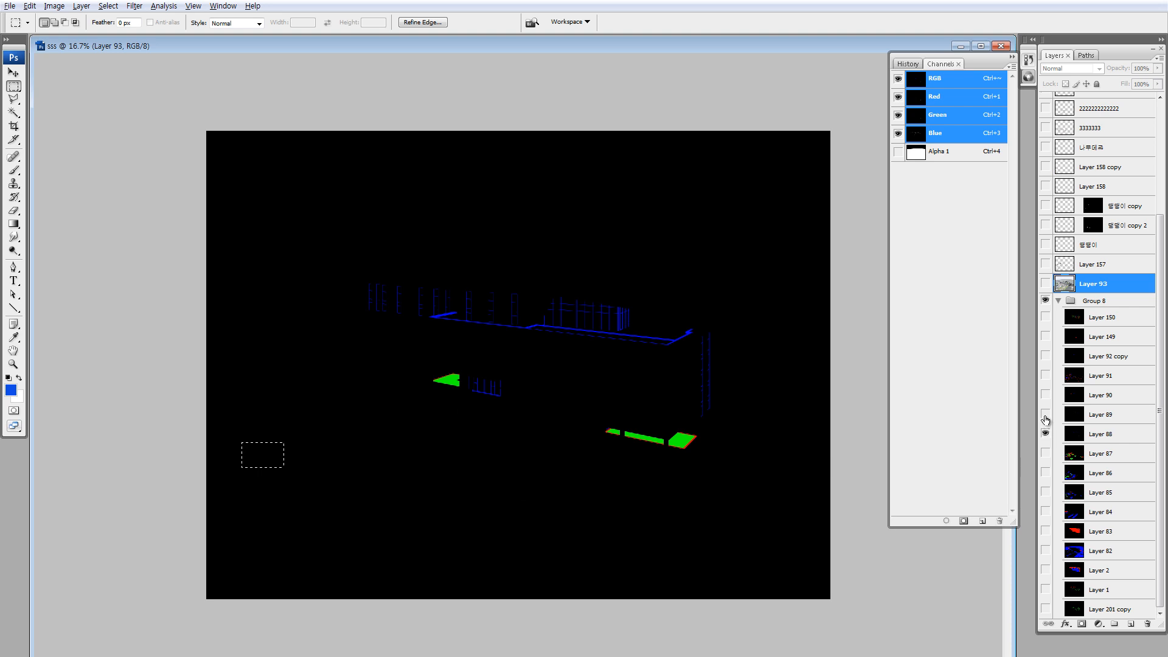
alt+click(1045, 415)
alt+click(1046, 393)
alt+click(1045, 376)
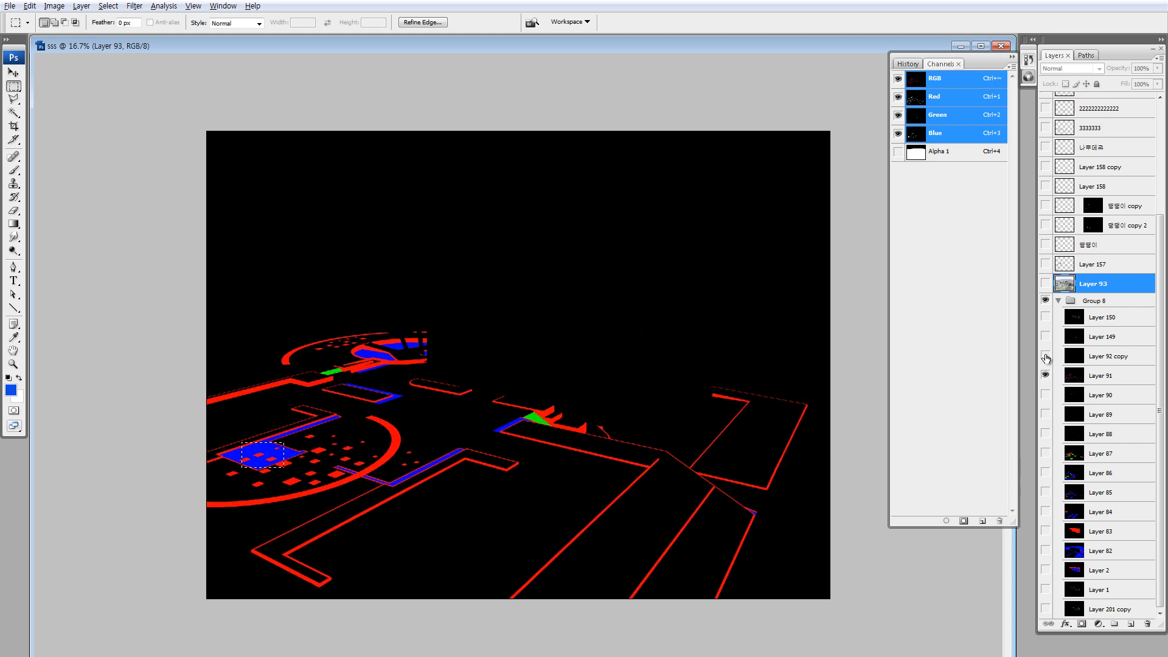
- Load the water areas from Layer 91's blue channel as a selection and copy them from Layer 93 to a new layer
click(913, 135)
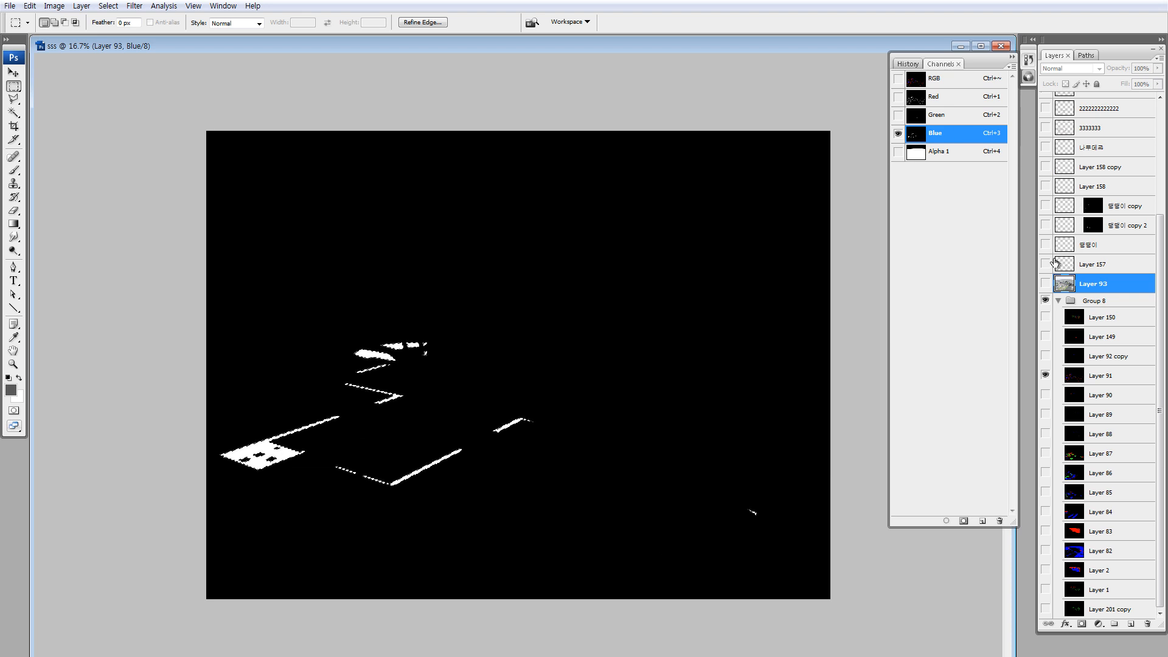
click(1045, 284)
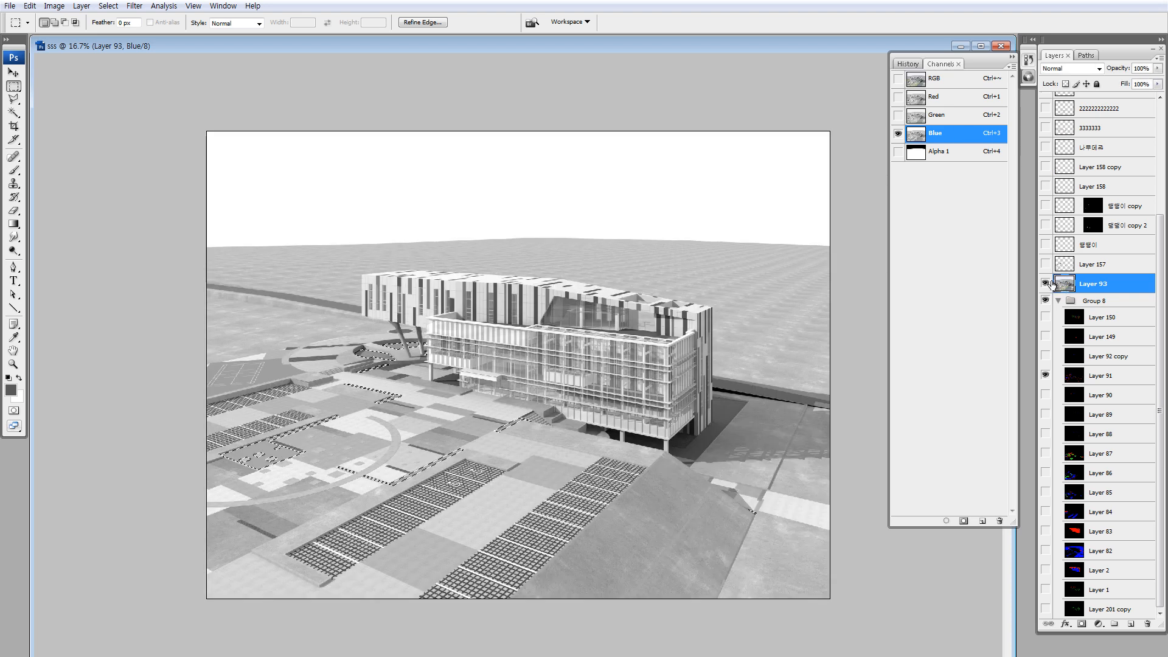
click(928, 79)
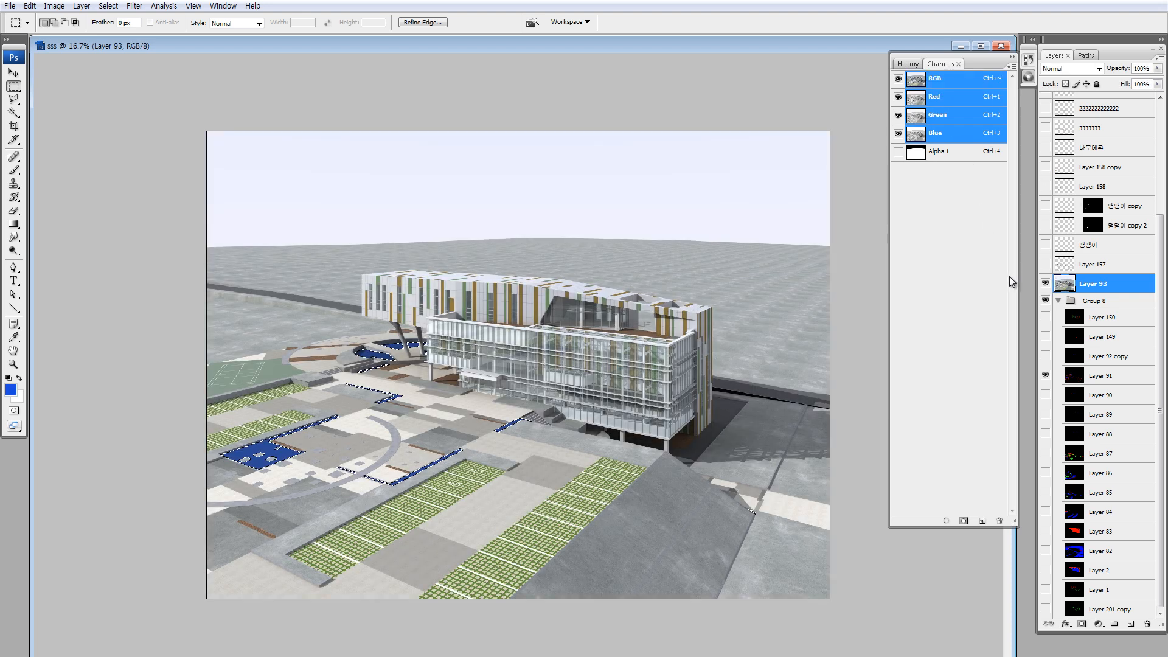
key(ctrl+j)
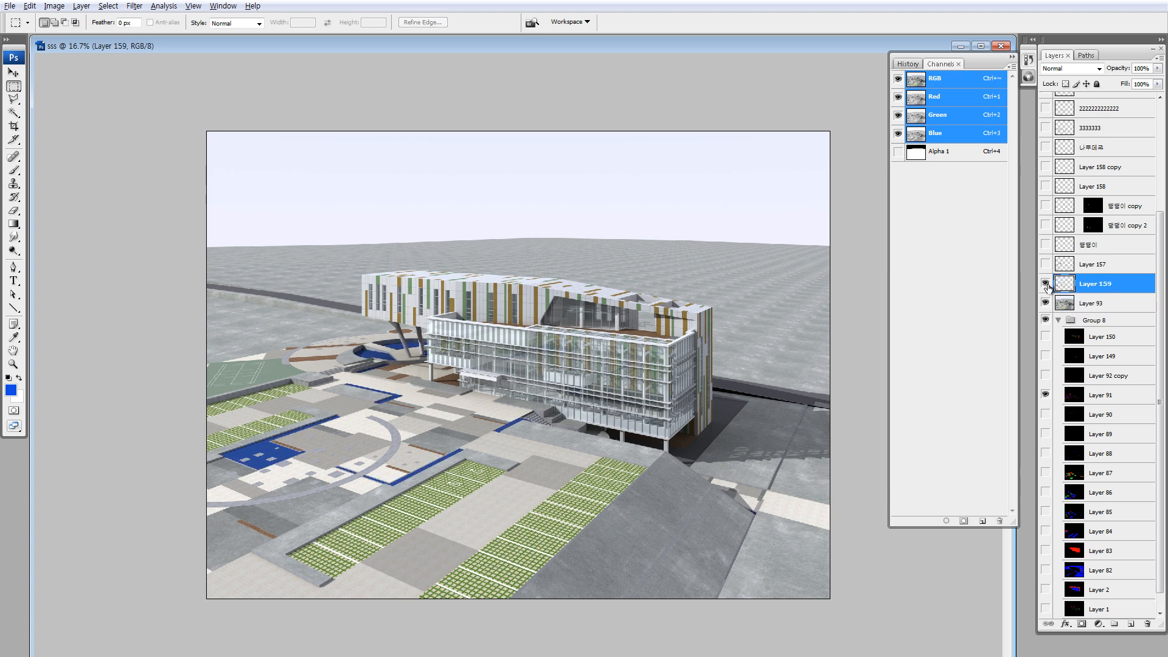
- Isolate the copied water layer to rename it 수공간, and show all the other layers again
alt+click(1046, 283)
double_click(1099, 284)
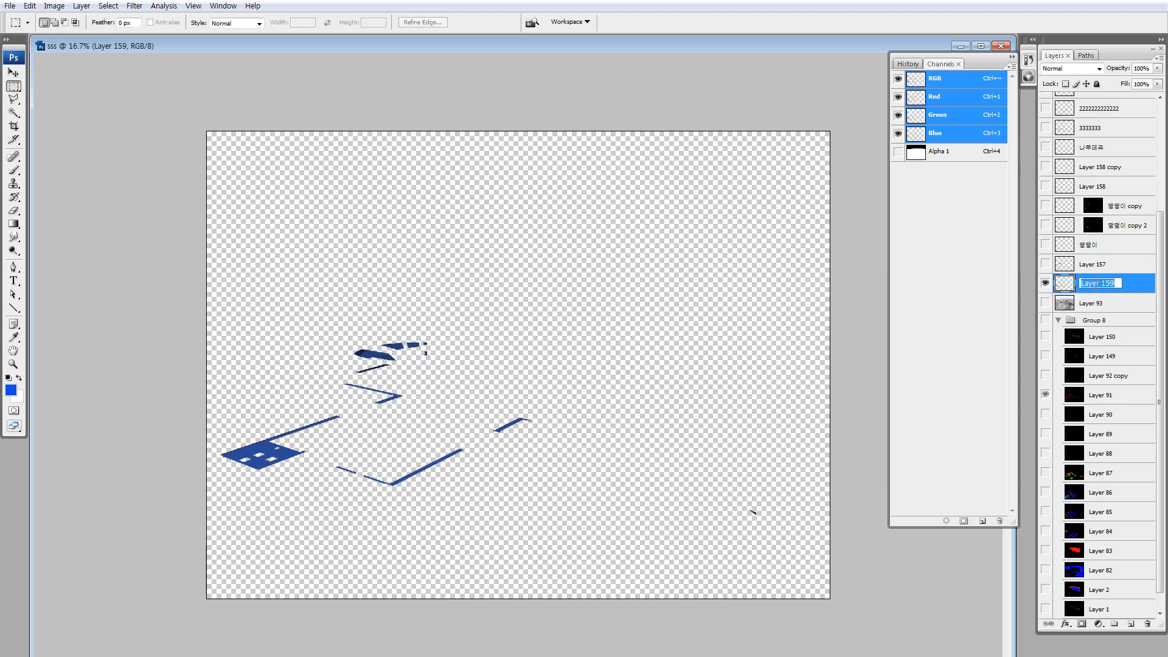
text(수공간)
key(Return)
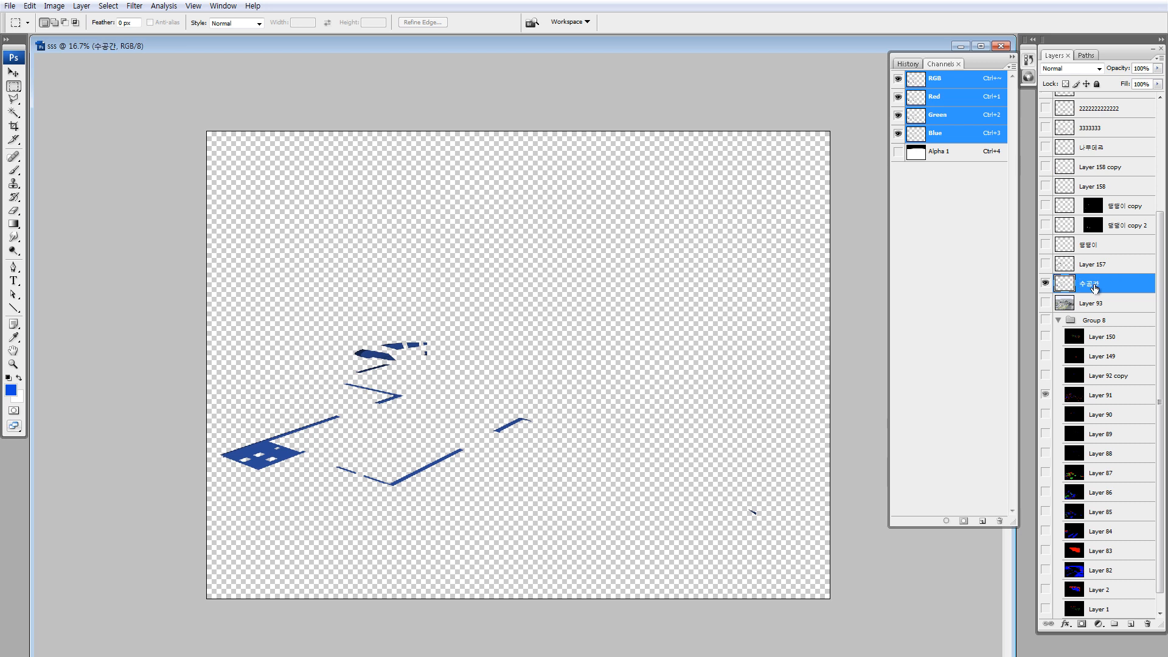
key(v)
right_click(1044, 283)
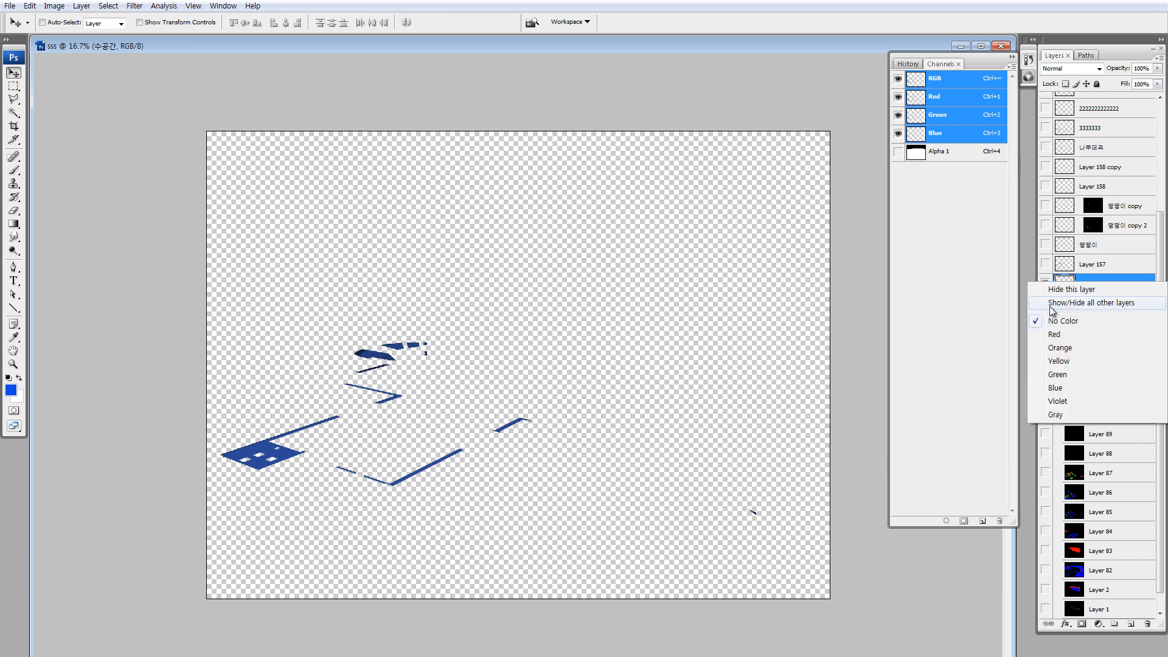
click(1054, 306)
right_click(1046, 285)
click(1054, 304)
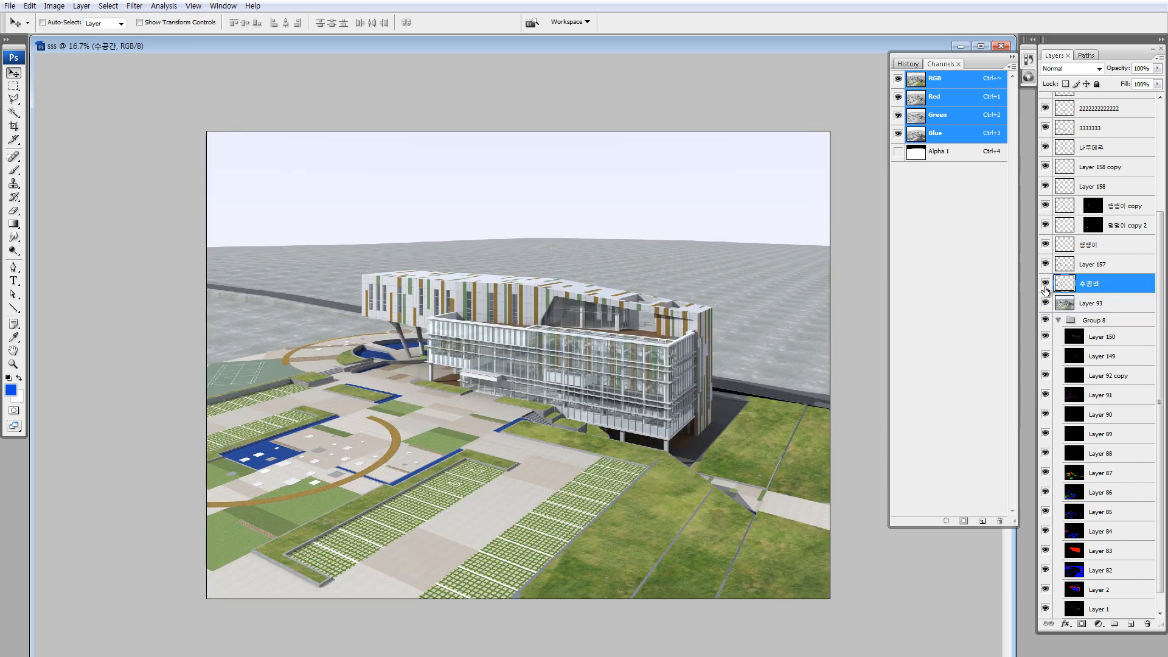
- Brighten the 수공간 water layer with Brightness/Contrast, setting the brightness to +85
key(i)
key(alt+i)
key(a)
key(c)
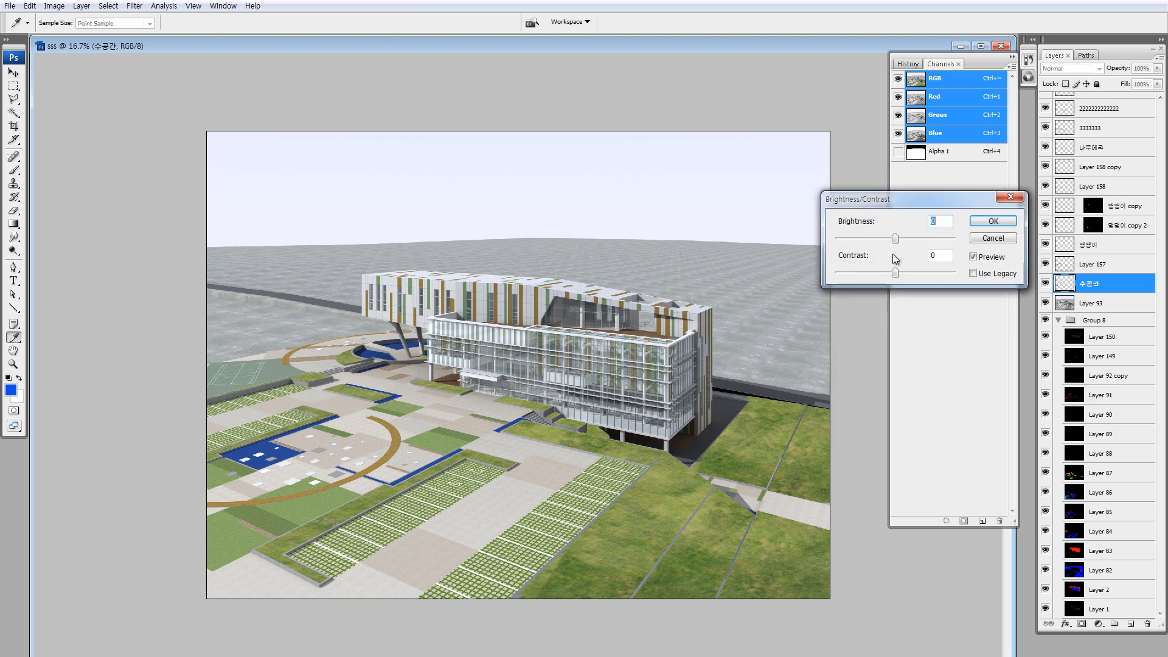
click(930, 240)
click(992, 222)
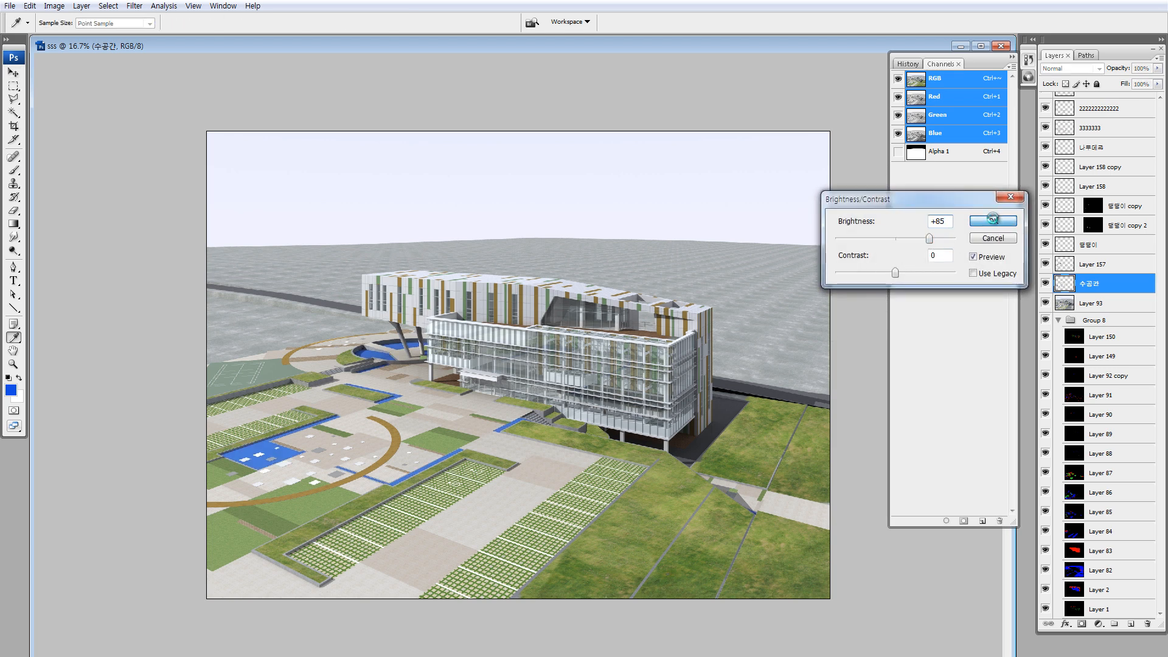
- Soften the water colour with Hue/Saturation, setting the hue to -19 and the saturation to -53
key(ctrl+u)
click(899, 332)
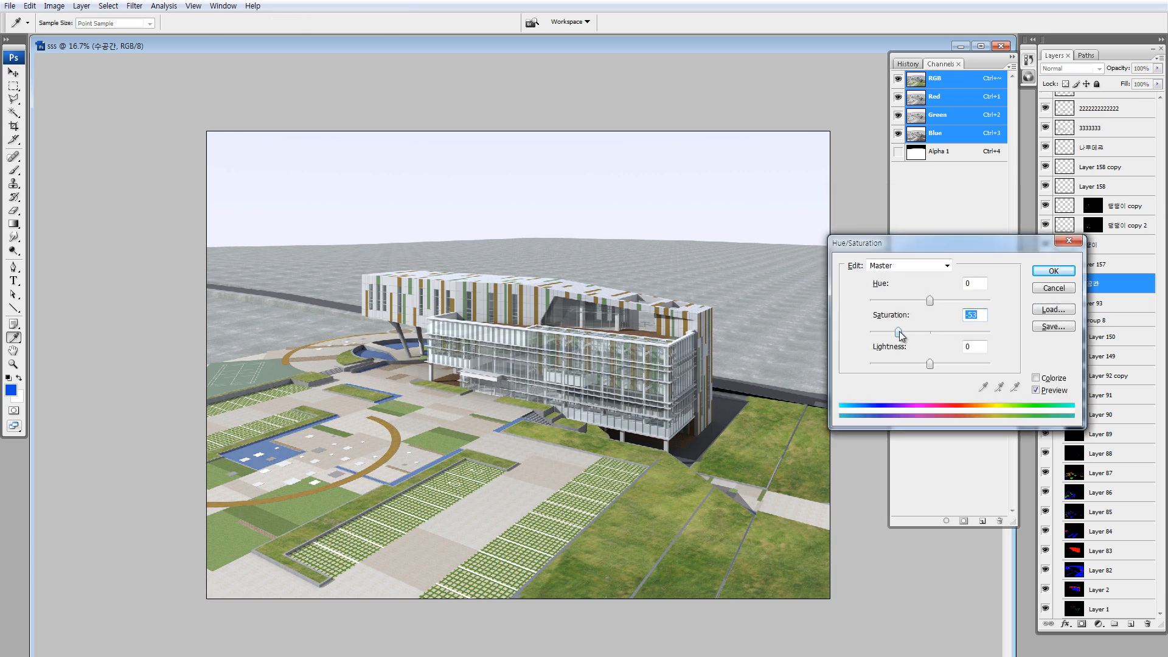
drag(936, 299, 922, 305)
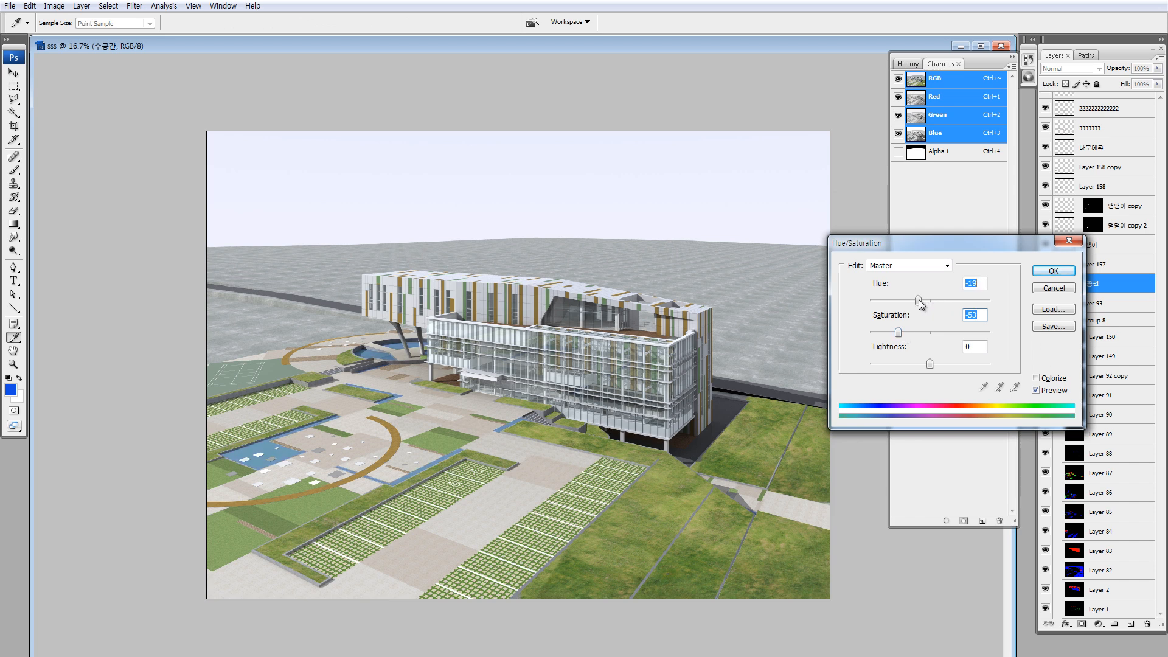
click(1054, 271)
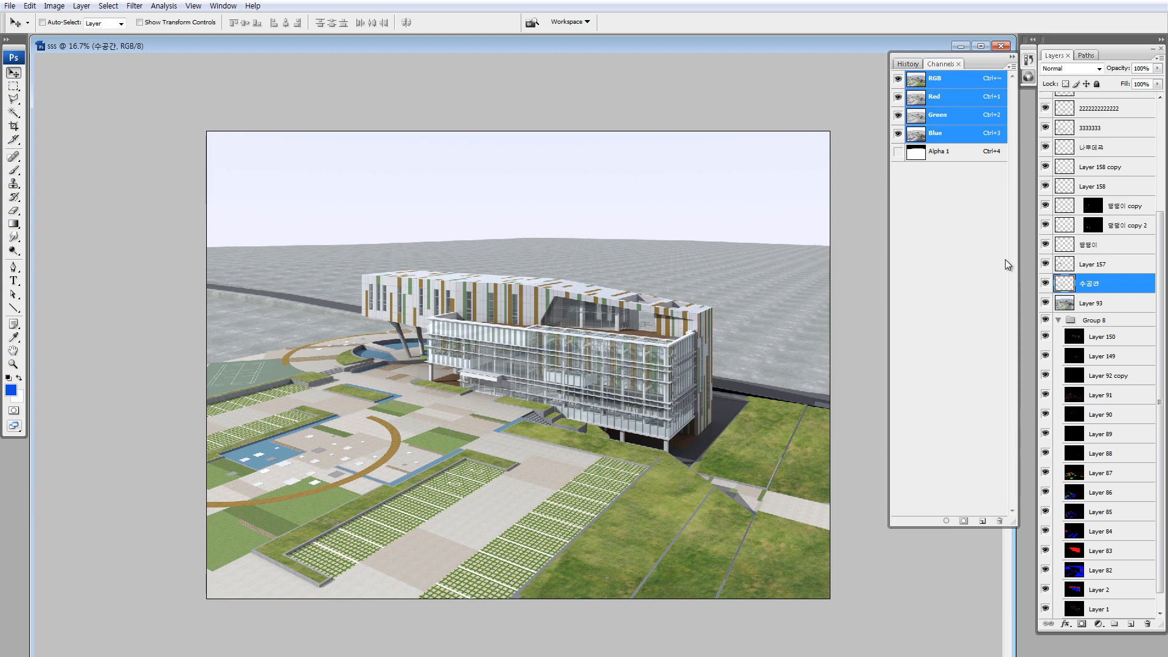
- Examine the recoloured water areas up close and in the full view
key(z)
drag(242, 408, 346, 475)
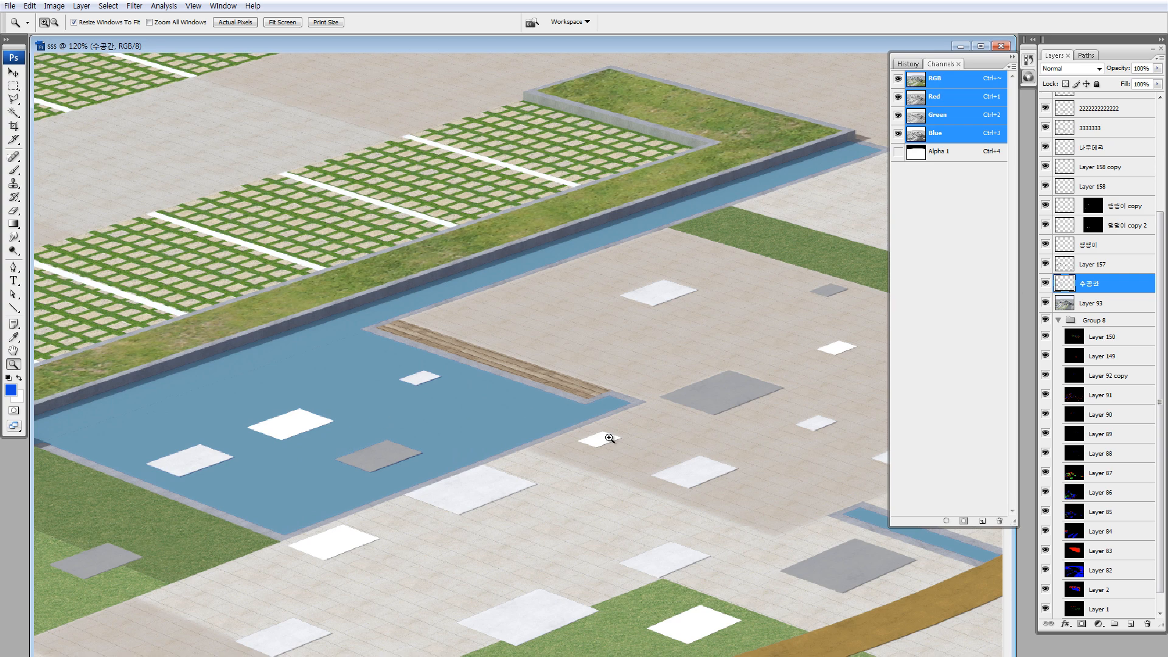
key(ctrl+0)
key(ctrl+minus)
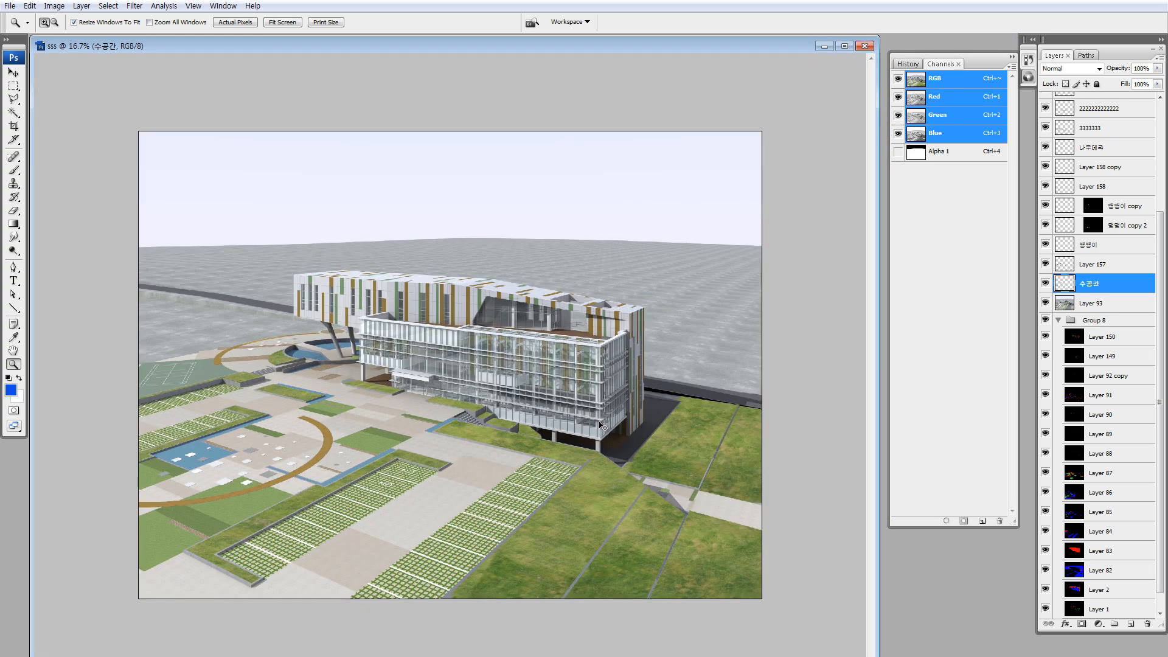
key(ctrl+minus)
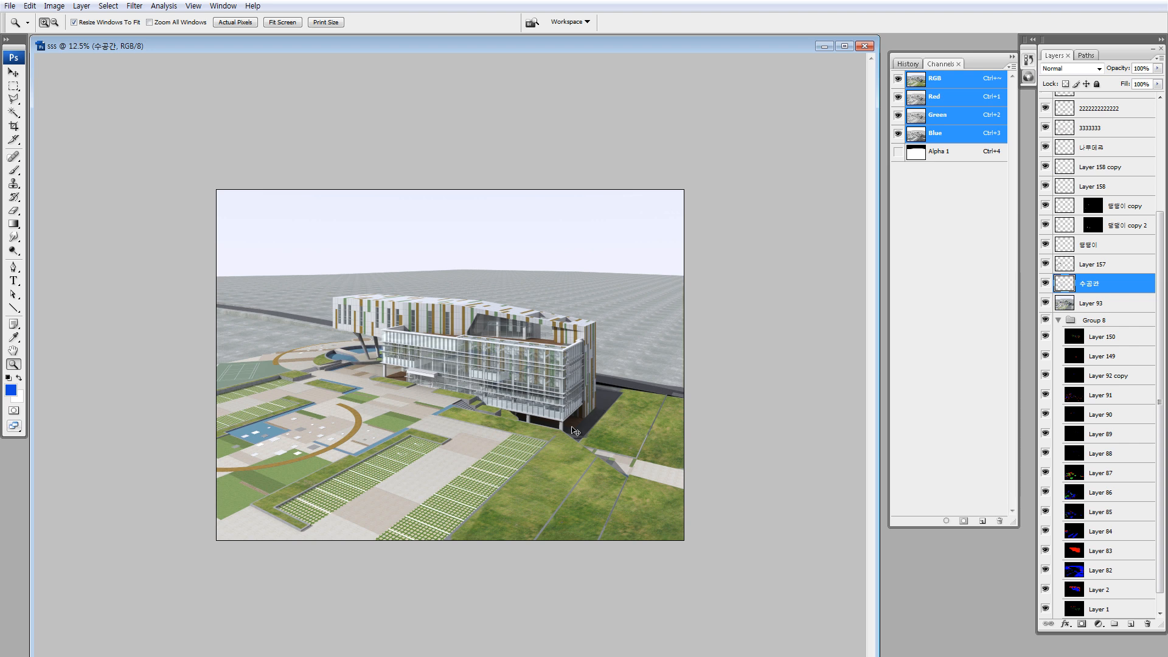
- Select the grass-block parking paving layer, Layer 156, isolate it to examine it, and show all the other layers again
key(v)
ctrl+click(478, 478)
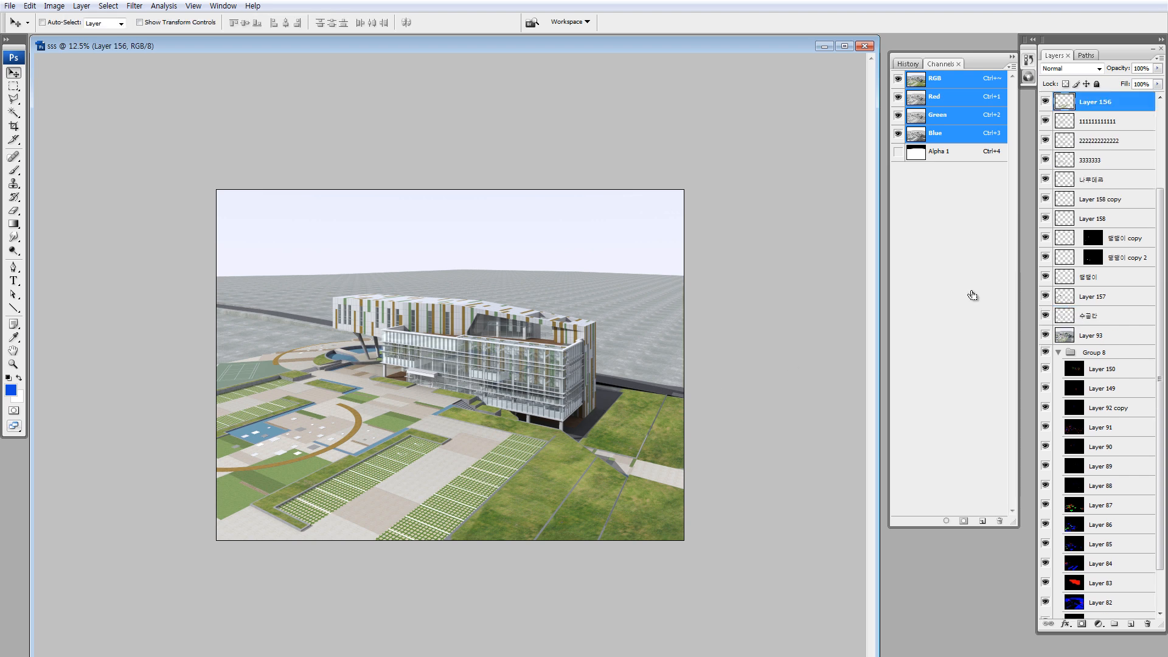
alt+click(1046, 102)
key(z)
drag(363, 458, 426, 487)
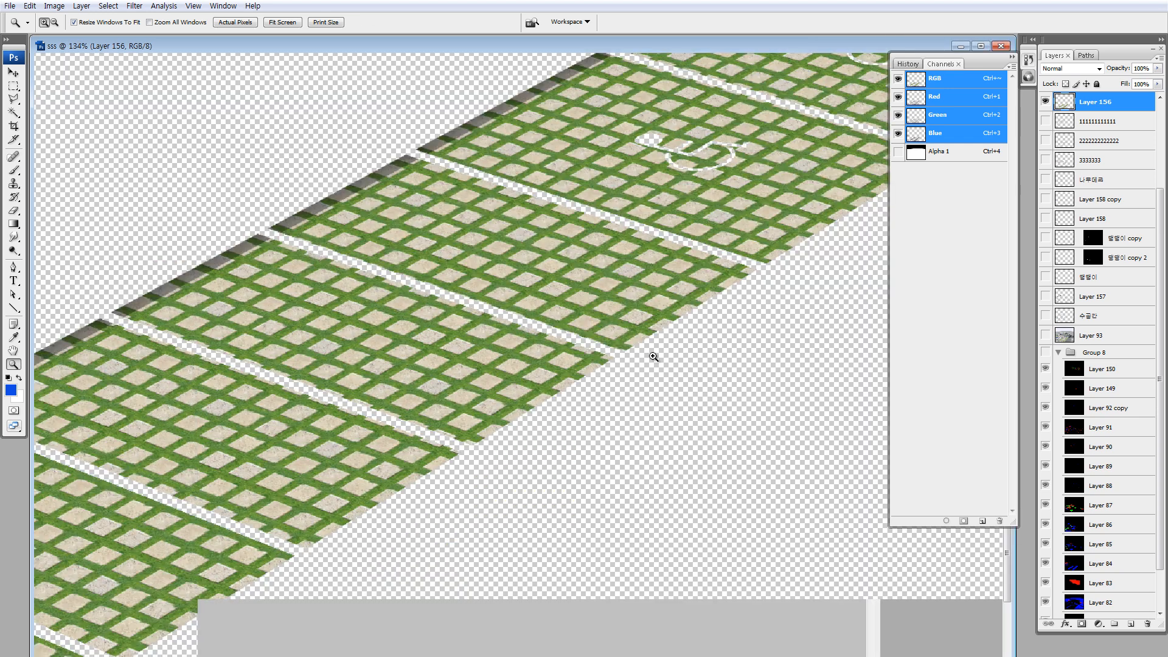
key(ctrl+0)
key(ctrl+minus)
alt+click(1045, 101)
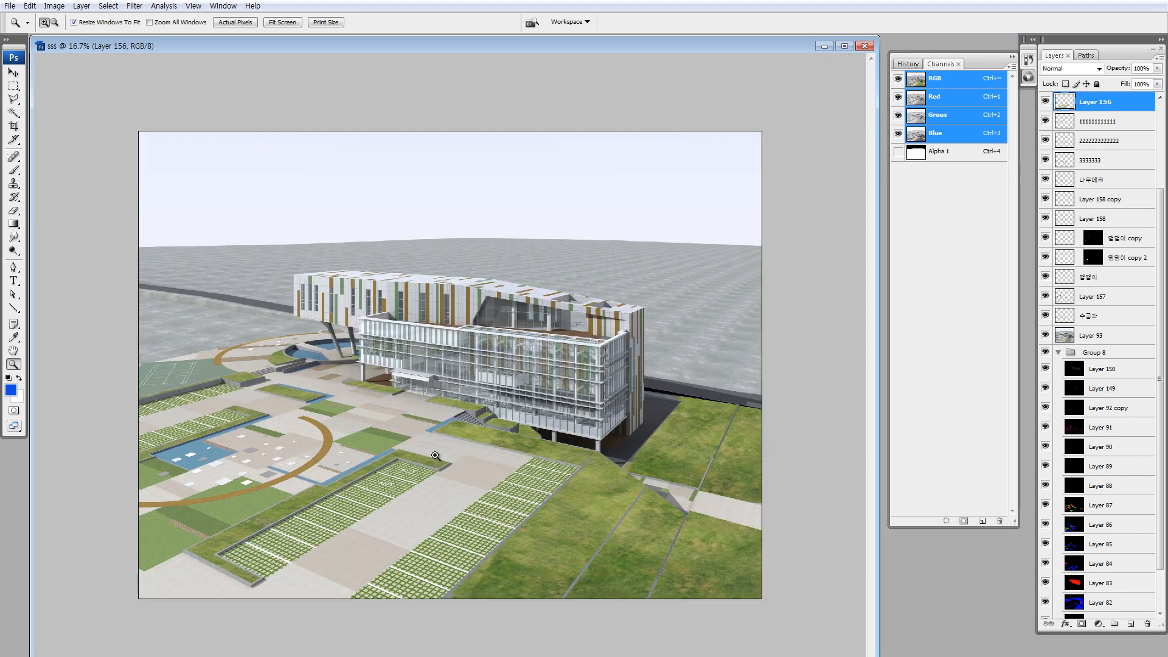
- Slightly lower the contrast of the grass-block paving on Layer 156 with Brightness/Contrast in legacy mode
key(v)
key(alt+i)
key(a)
key(c)
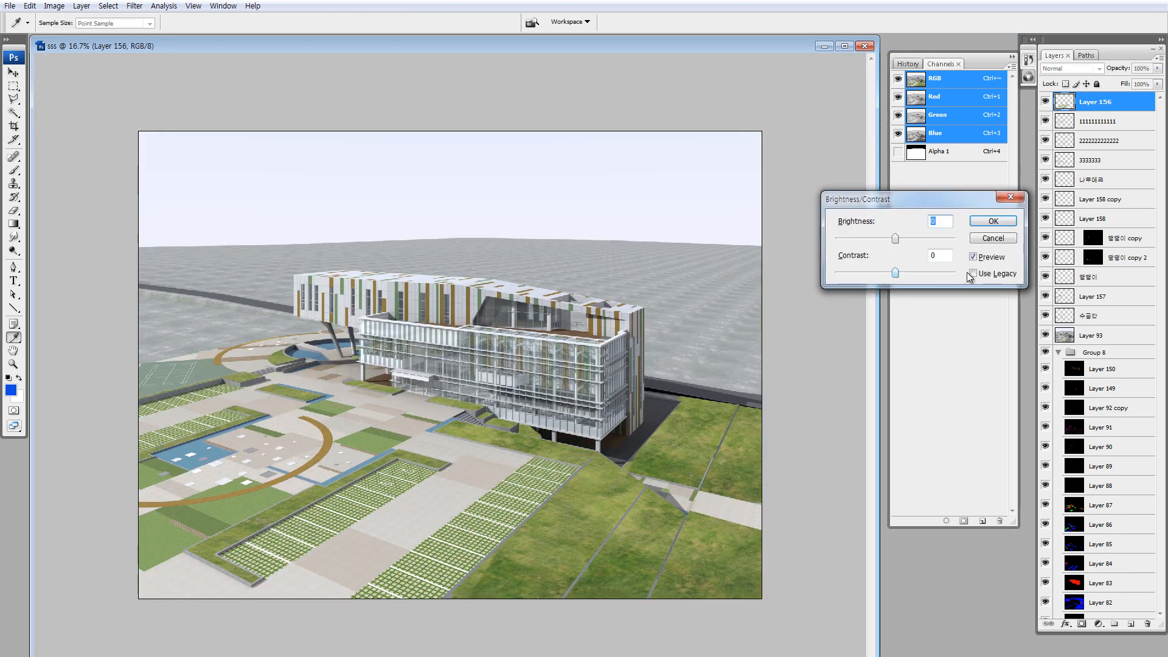
click(974, 274)
click(887, 273)
key(Return)
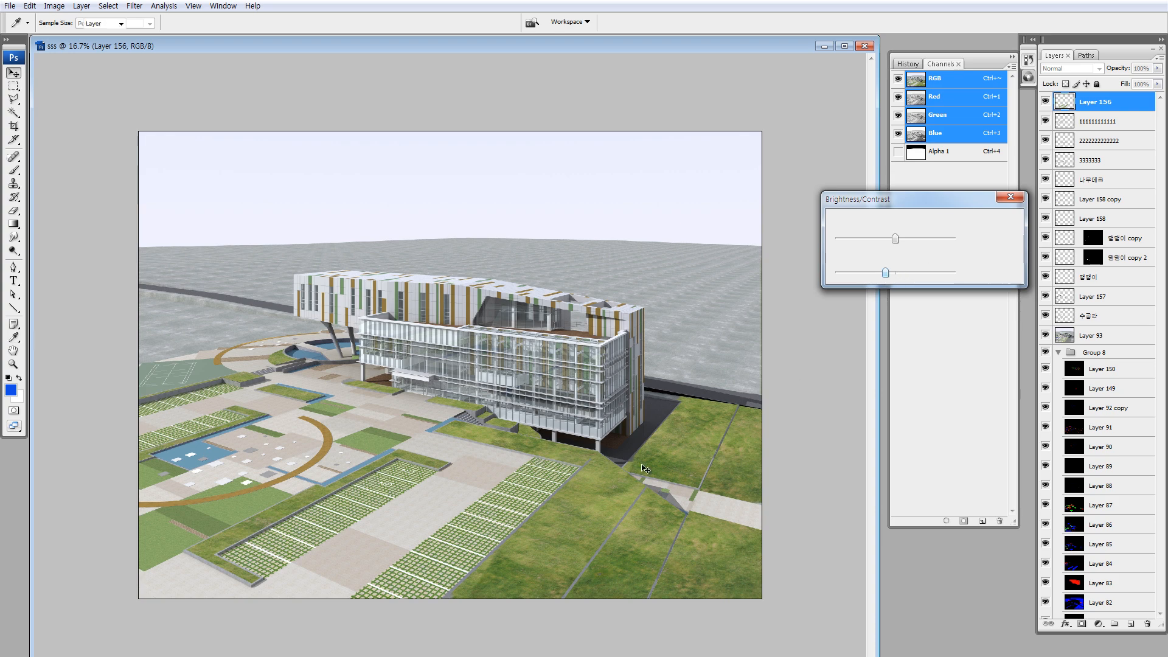
- Try to lasso a small patch of the grass paving beside the disabled parking symbol with an 11 px feather
key(z)
drag(357, 463, 439, 504)
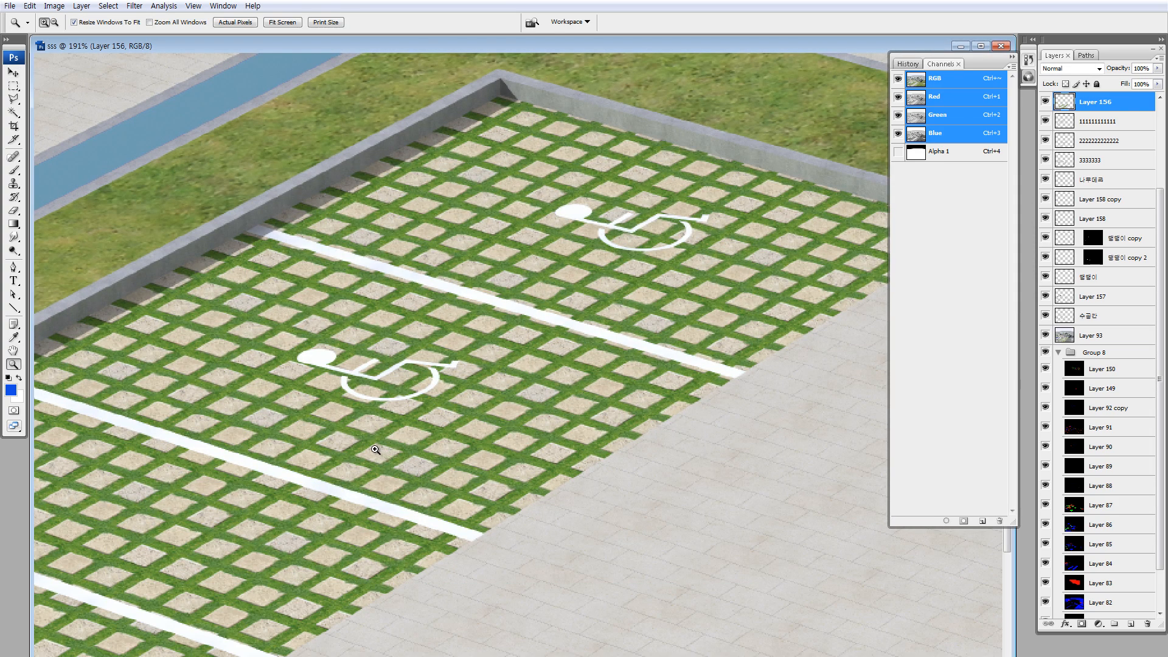
key(l)
key(shift+l)
key(shift+l)
drag(366, 427, 371, 416)
key(Return)
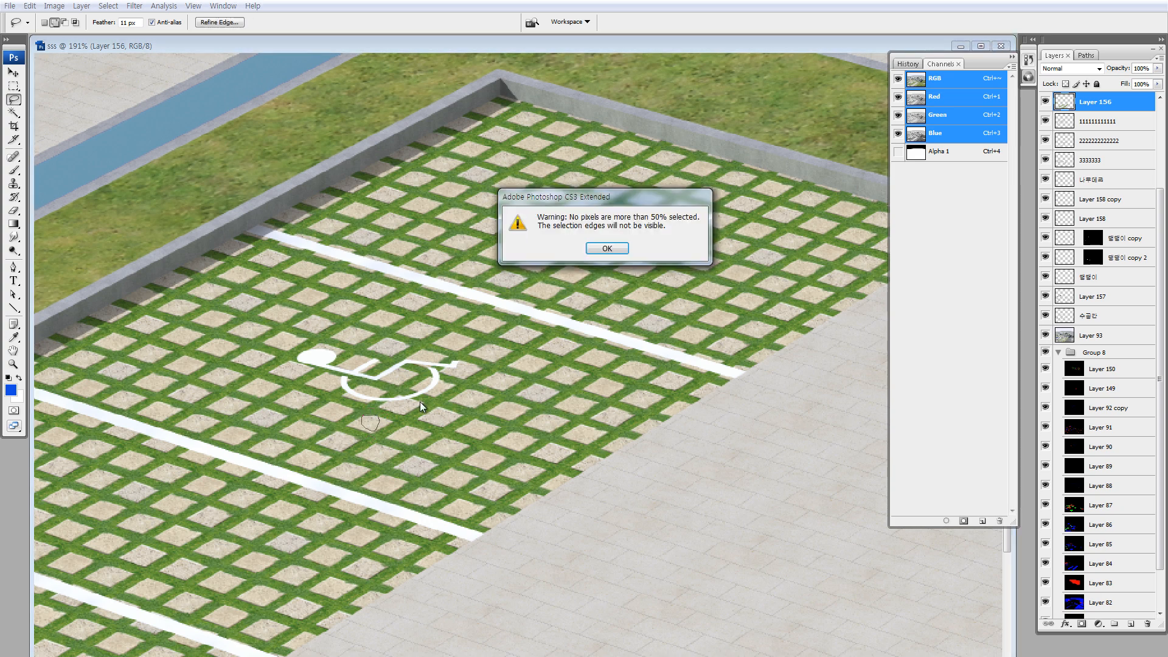
key(Return)
- Lighten Layer 156 with Hue/Saturation at lightness +17, and apply a second lightness increase
key(i)
key(ctrl+u)
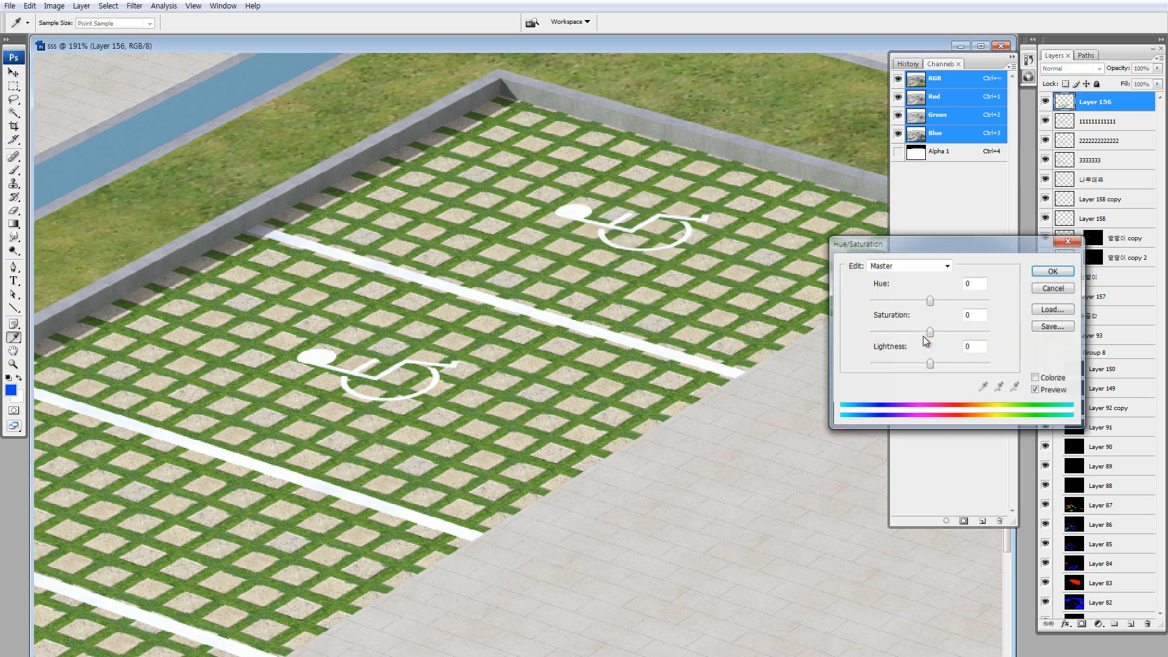
drag(930, 363, 940, 364)
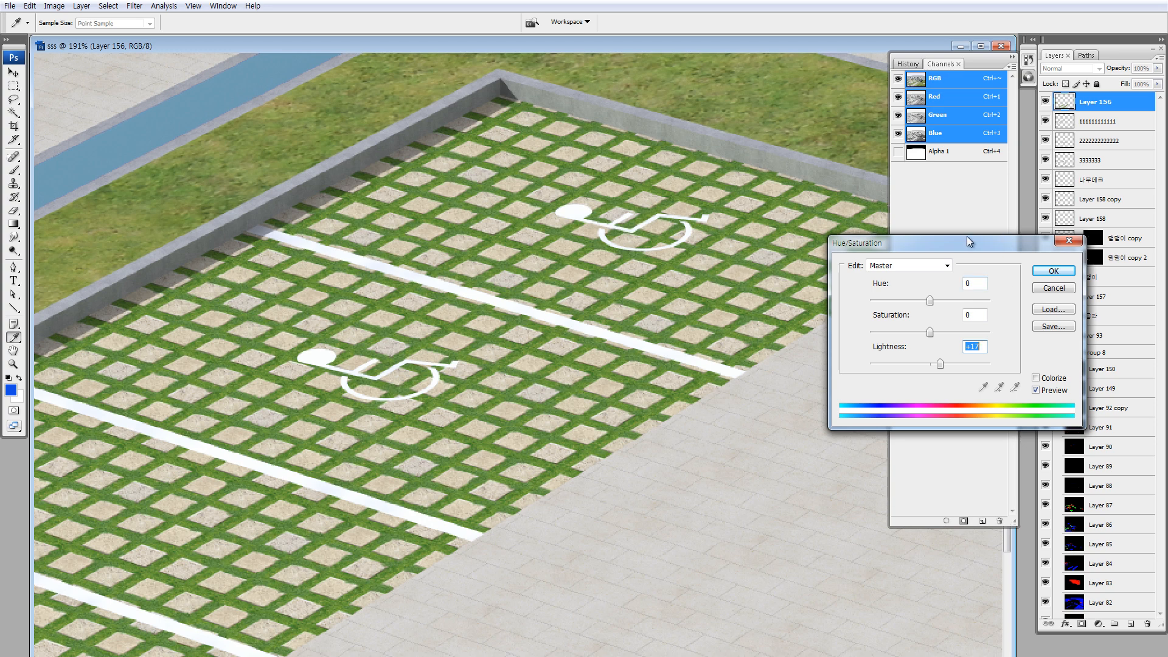
key(Return)
key(ctrl+u)
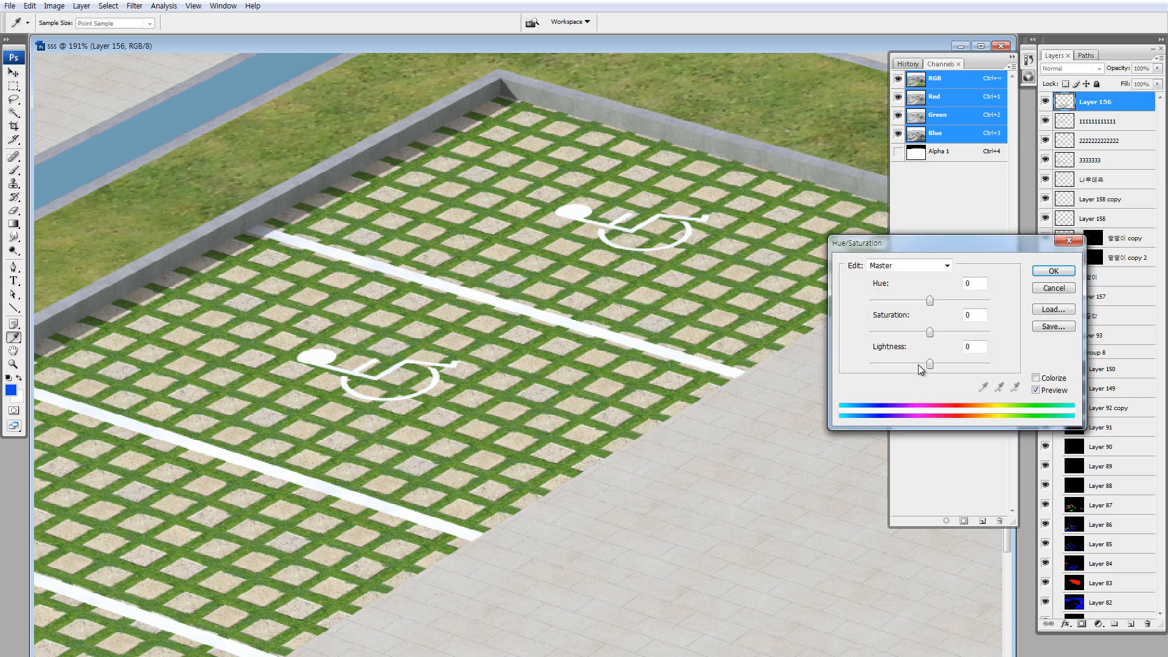
drag(918, 363, 940, 367)
key(Return)
- Soften the grass-block paving with legacy Brightness/Contrast, setting the contrast to -36 and the brightness to +9
key(ctrl+0)
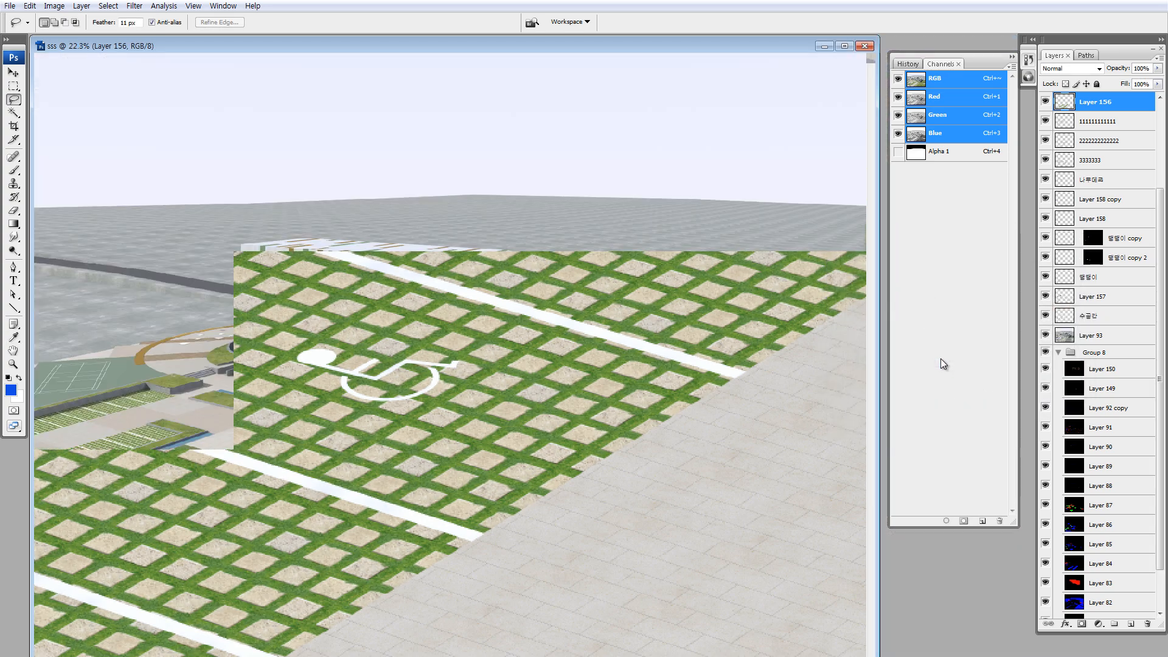
key(alt+i)
key(a)
key(c)
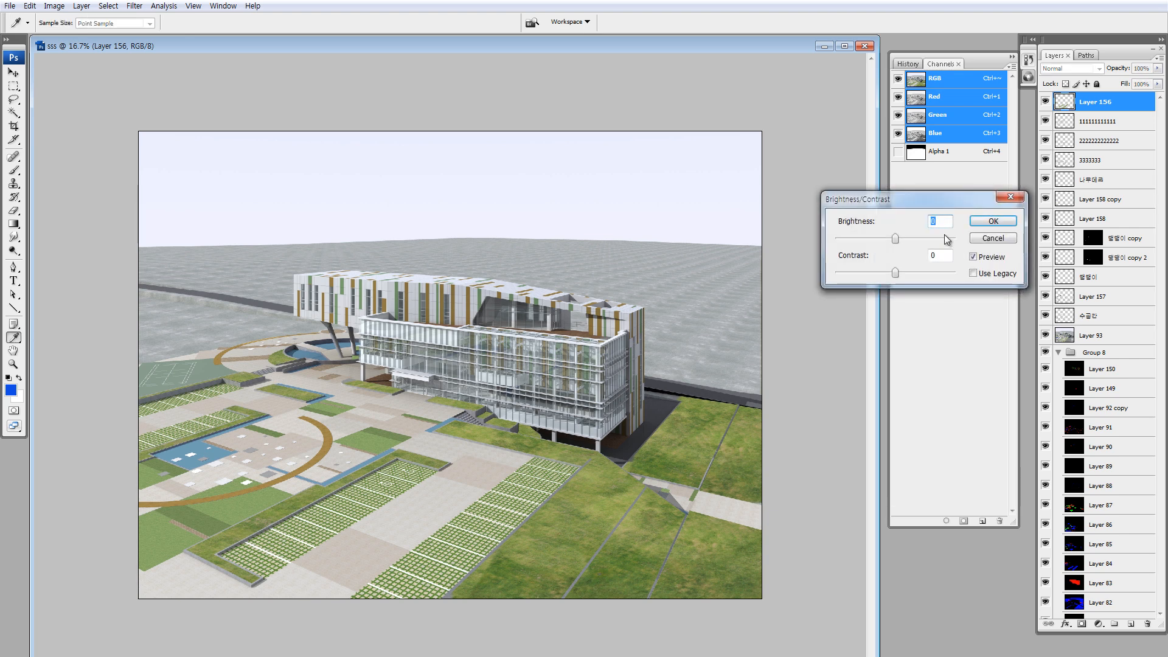
click(977, 277)
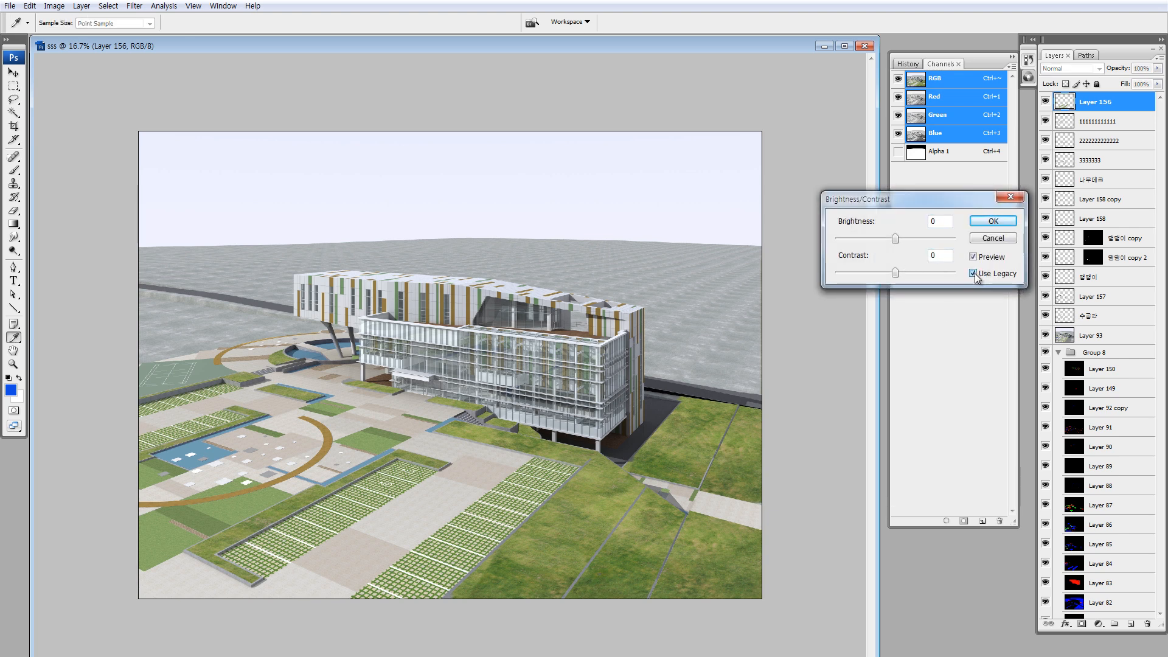
click(878, 273)
drag(878, 273, 874, 273)
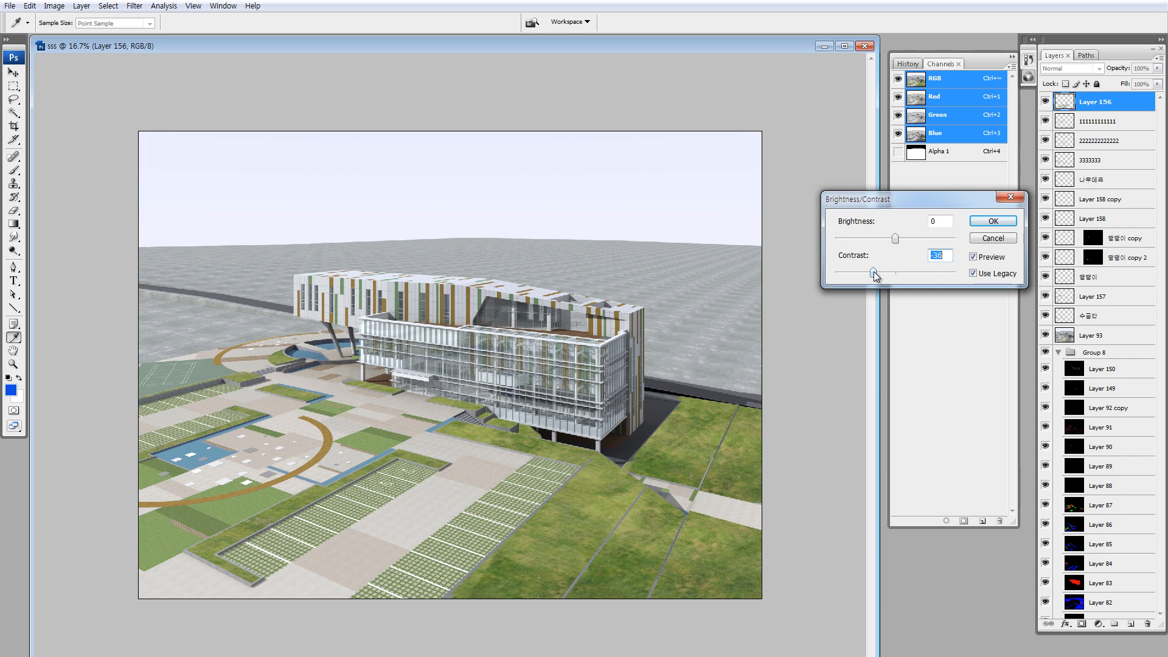
click(900, 239)
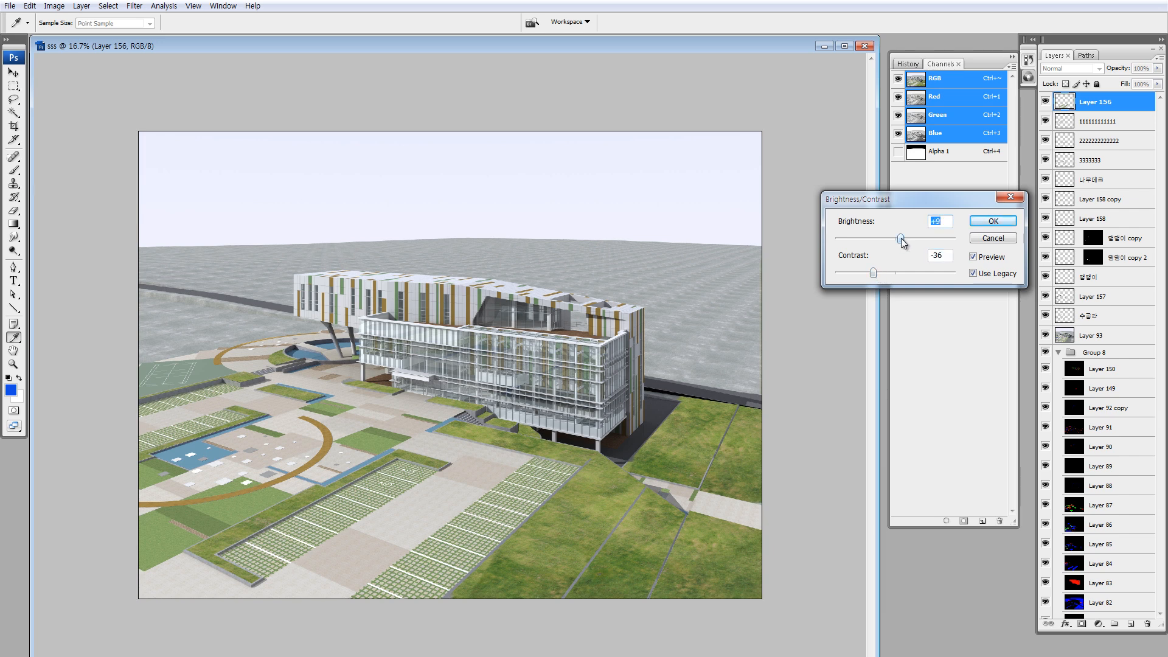
click(992, 221)
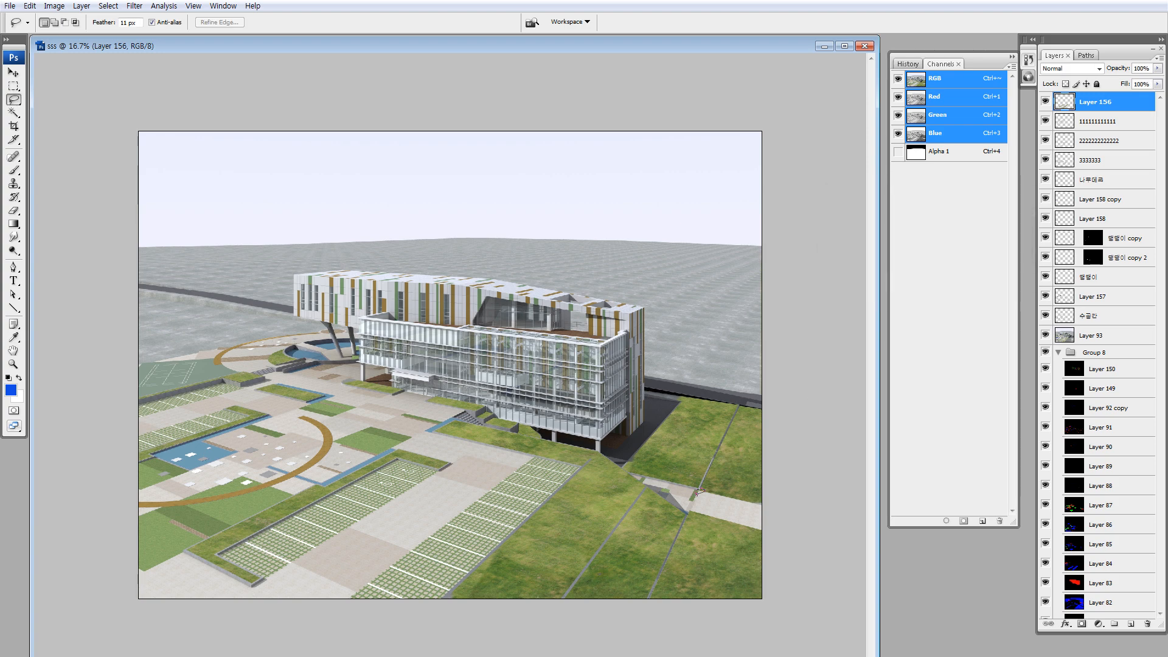
- Compare the grass-block paving before and after the last adjustment, both close up and in the whole image
key(z)
drag(441, 507, 498, 551)
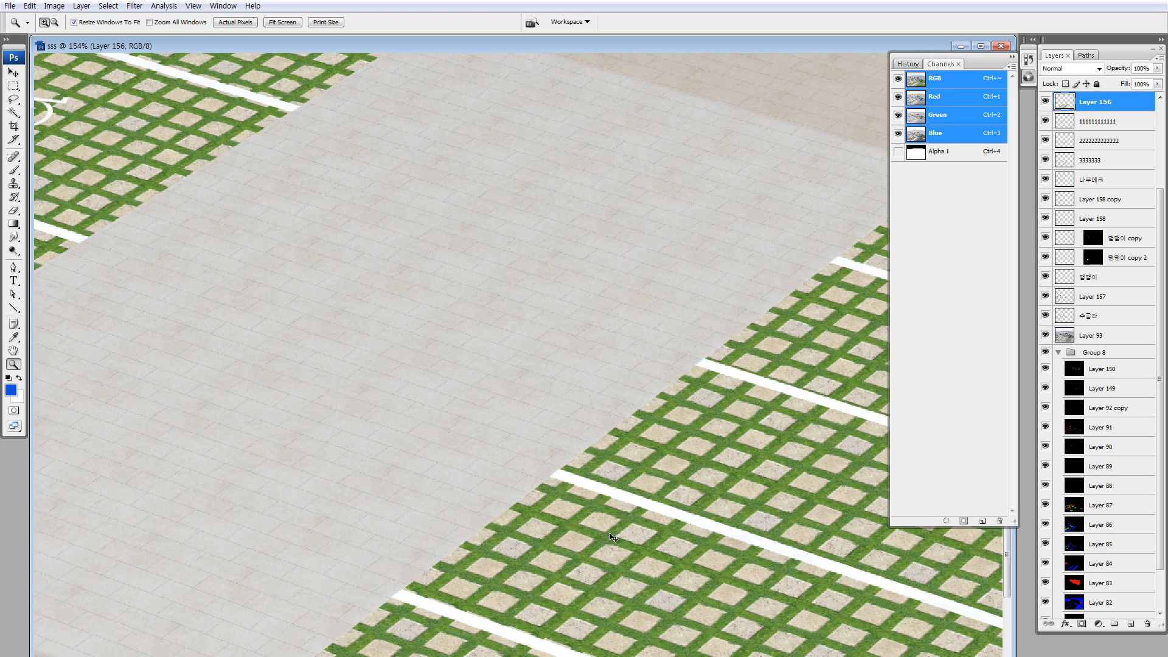
key(ctrl+z)
key(ctrl+z)
key(ctrl+0)
key(ctrl+minus)
key(ctrl+minus)
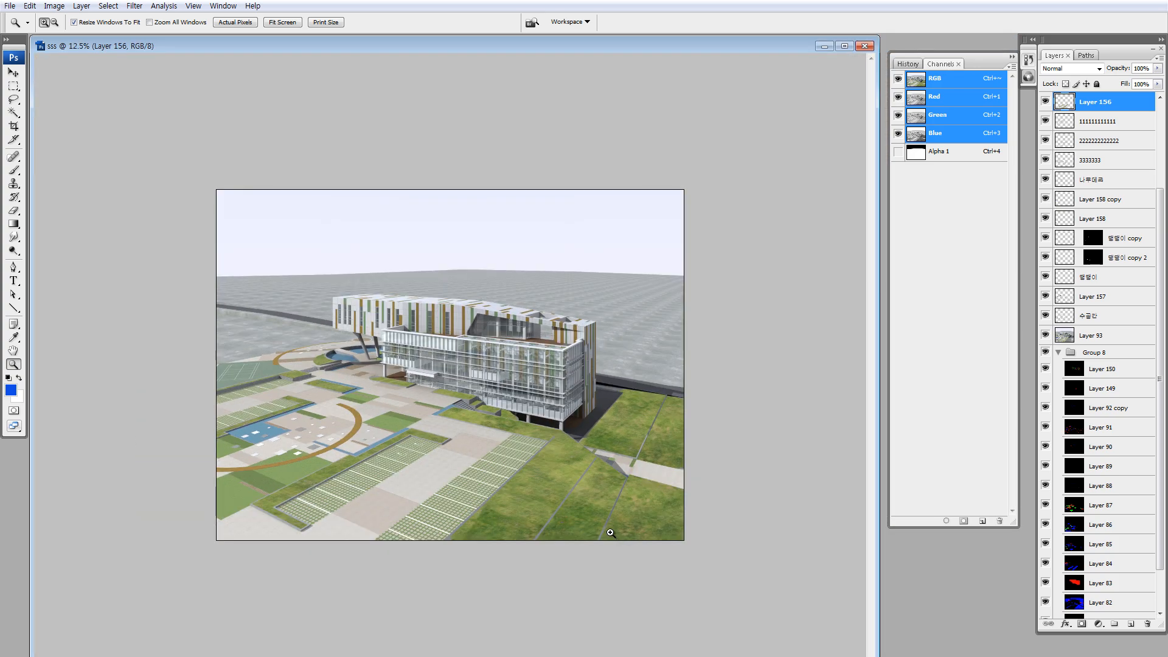
key(ctrl+z)
key(ctrl+z)
key(ctrl+z)
key(ctrl+z)
key(ctrl+minus)
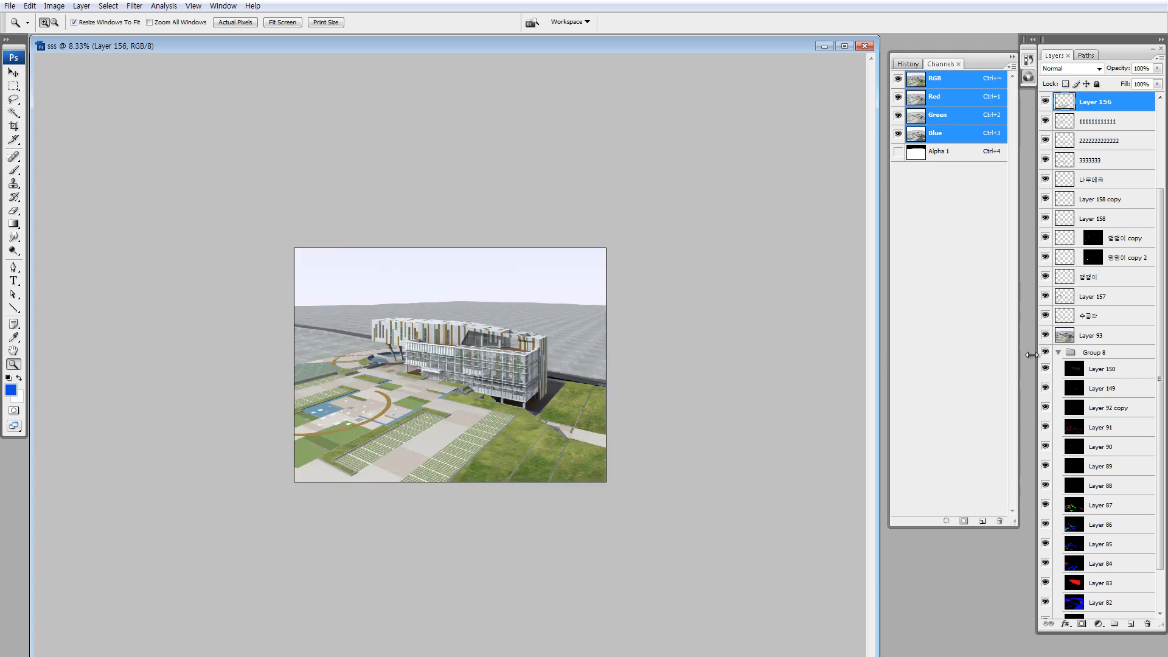
- Select Layer 93 and show only the colour mask Layer 84 from Group 8
click(1059, 353)
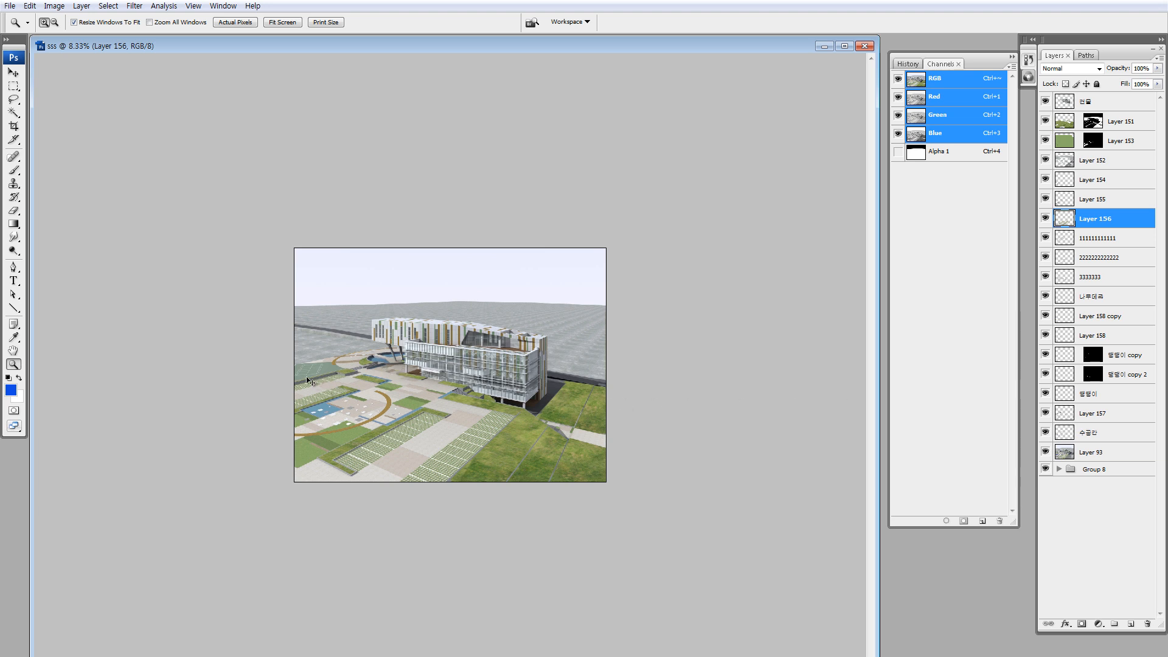
key(v)
ctrl+click(329, 375)
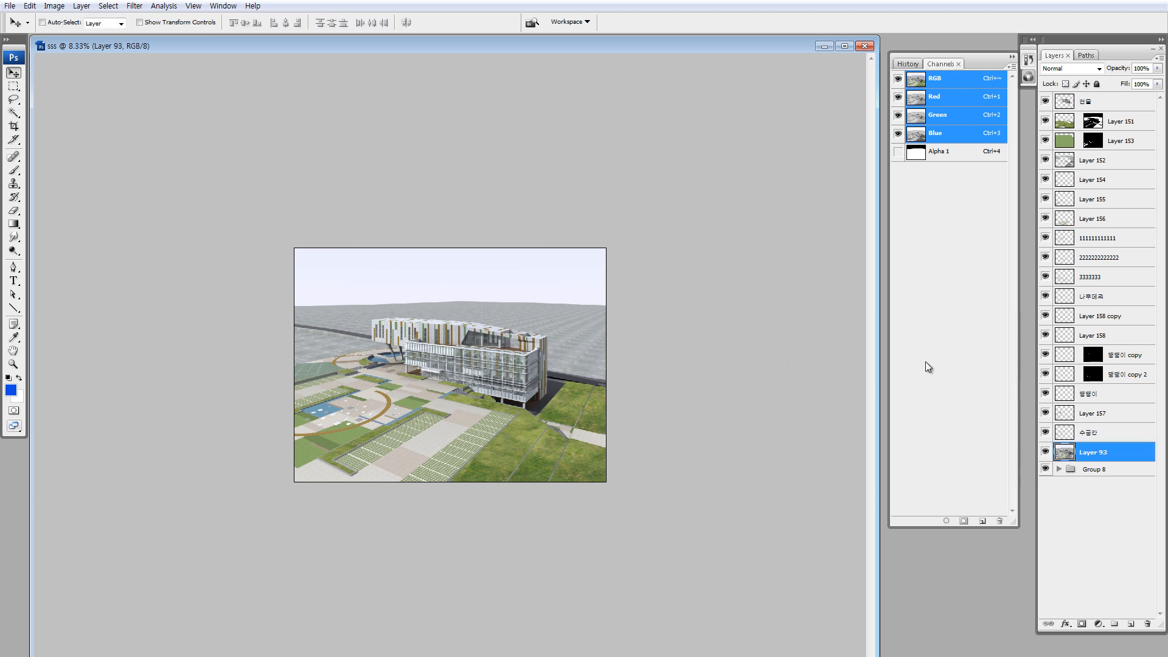
click(1059, 470)
scroll(1062, 538, down, 3)
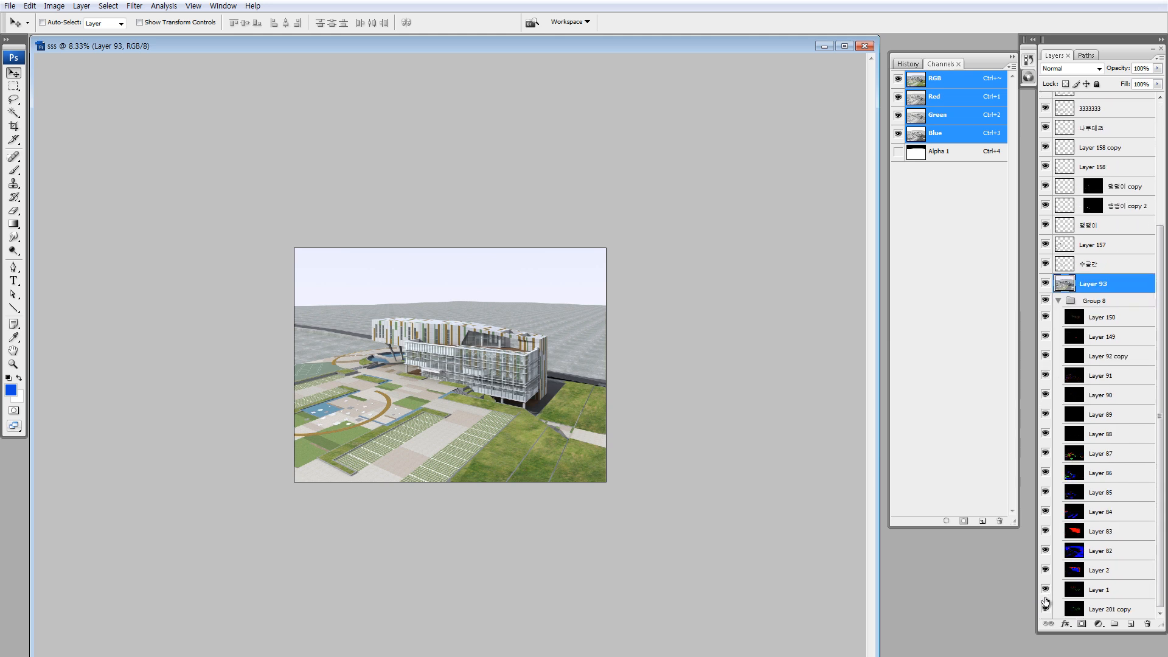
drag(1045, 602, 1047, 496)
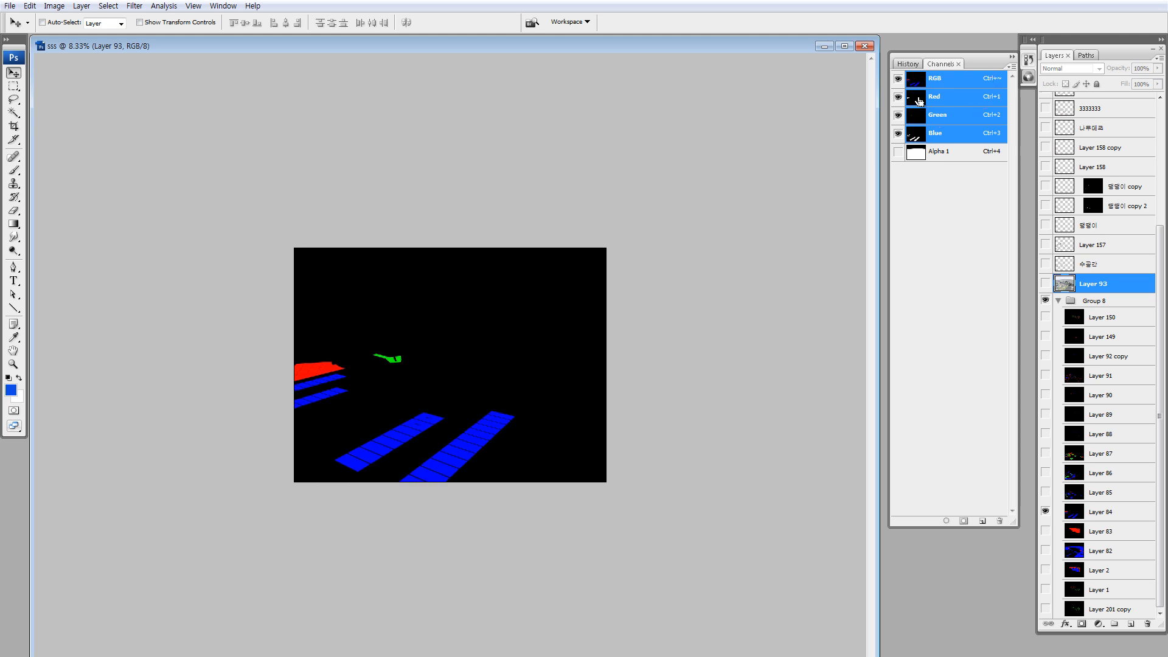
- Copy the sports court from Layer 93 to a new layer using Layer 84's red area, check it isolated, and show all layers
click(1046, 284)
key(ctrl+shift+alt+n)
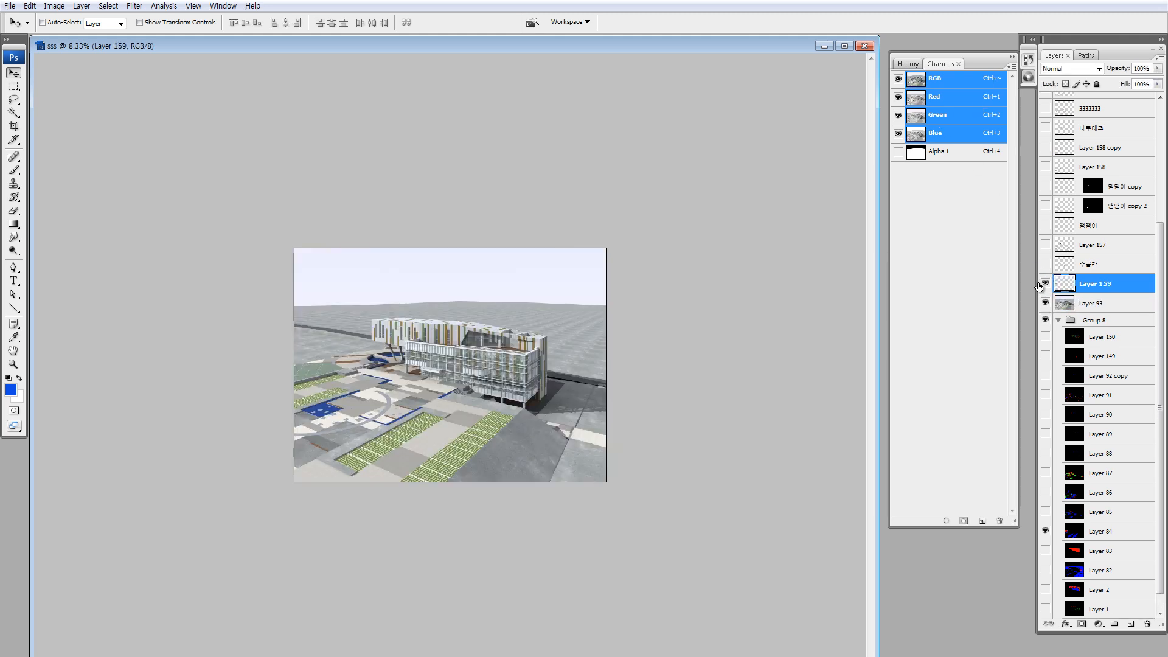
alt+click(1045, 284)
right_click(1046, 283)
click(1058, 302)
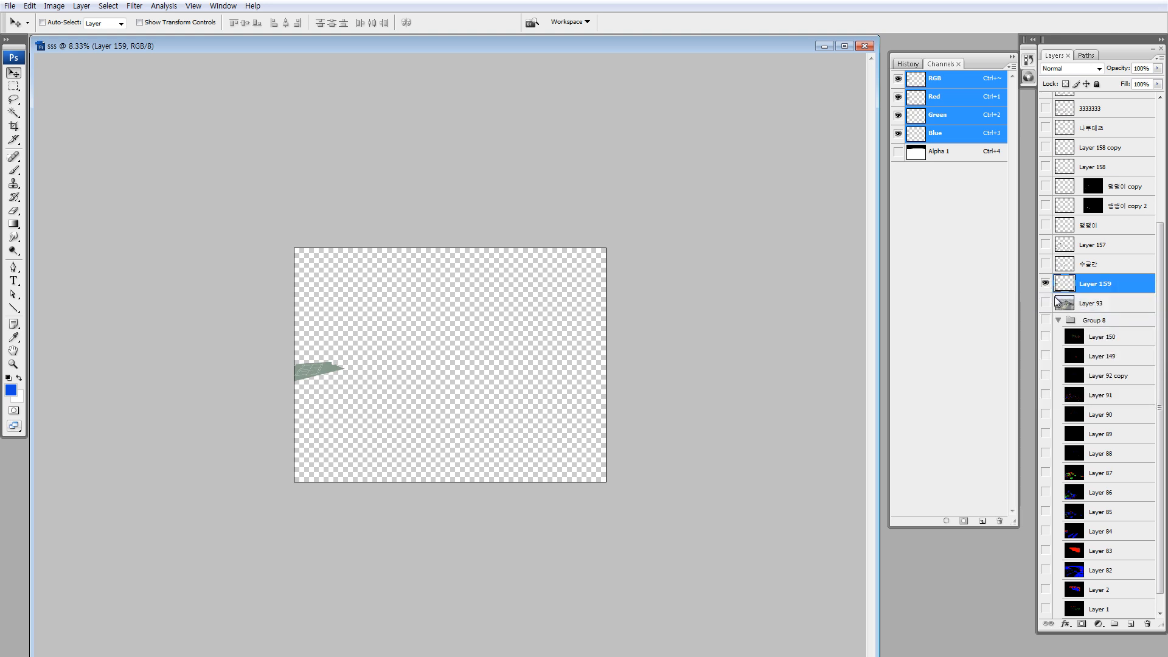
- Deepen the sports court on Layer 159 with Brightness/Contrast, setting the brightness to -41 and the contrast to +62
key(z)
drag(300, 338, 418, 411)
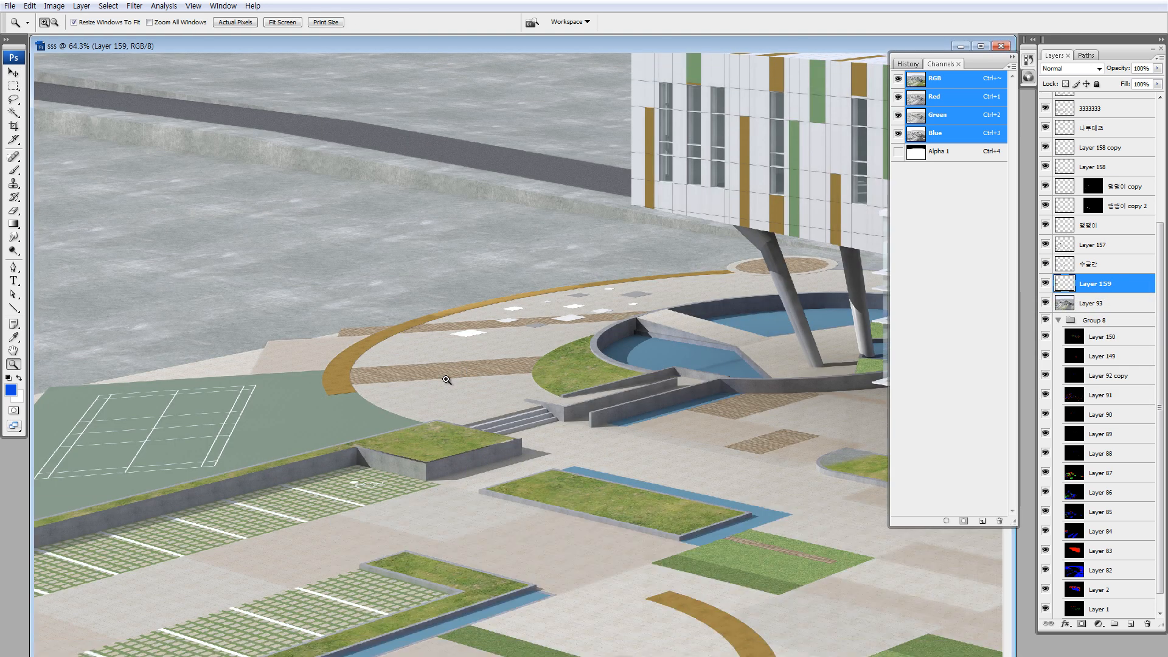
key(alt+i)
key(a)
key(c)
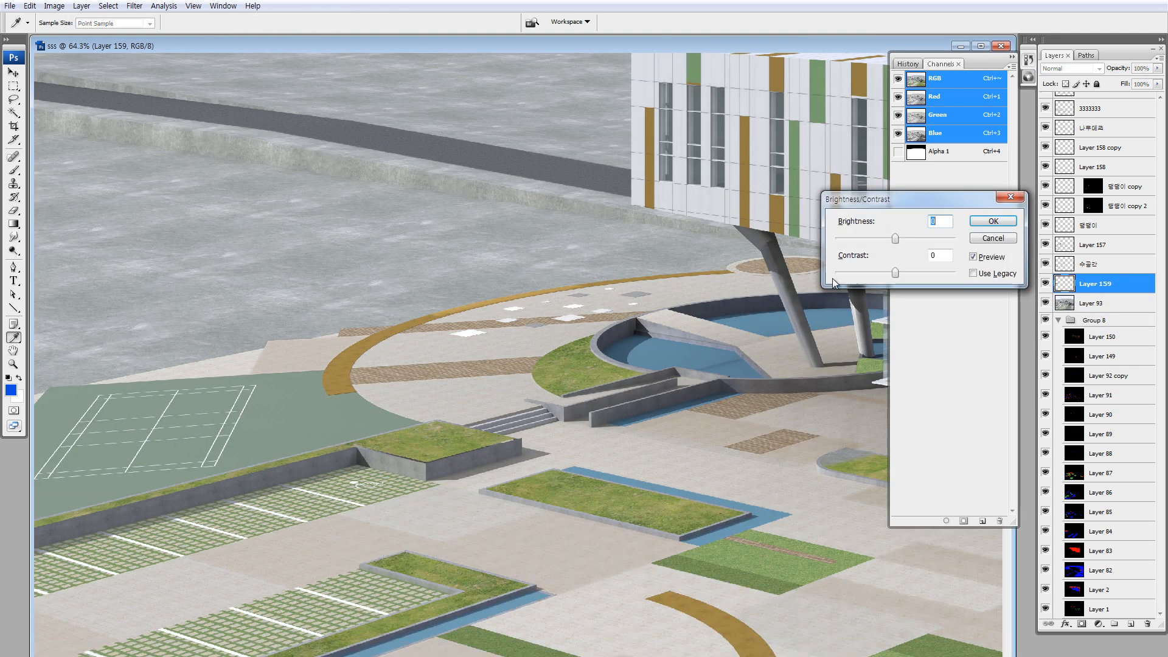
click(880, 239)
drag(897, 273, 933, 274)
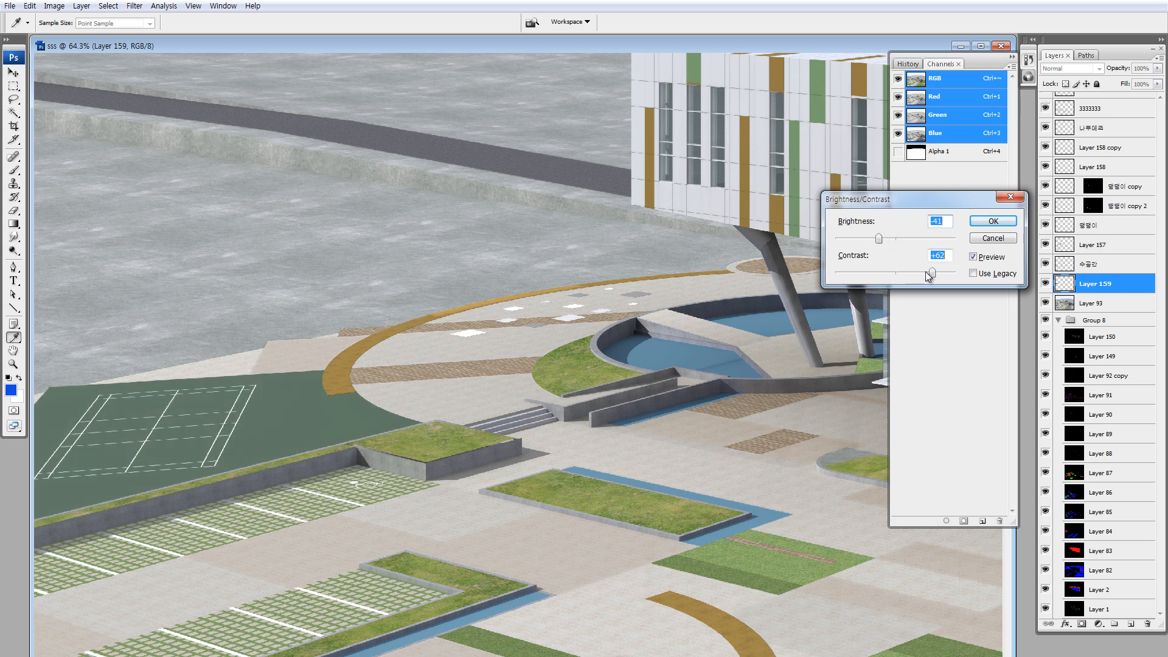
click(992, 222)
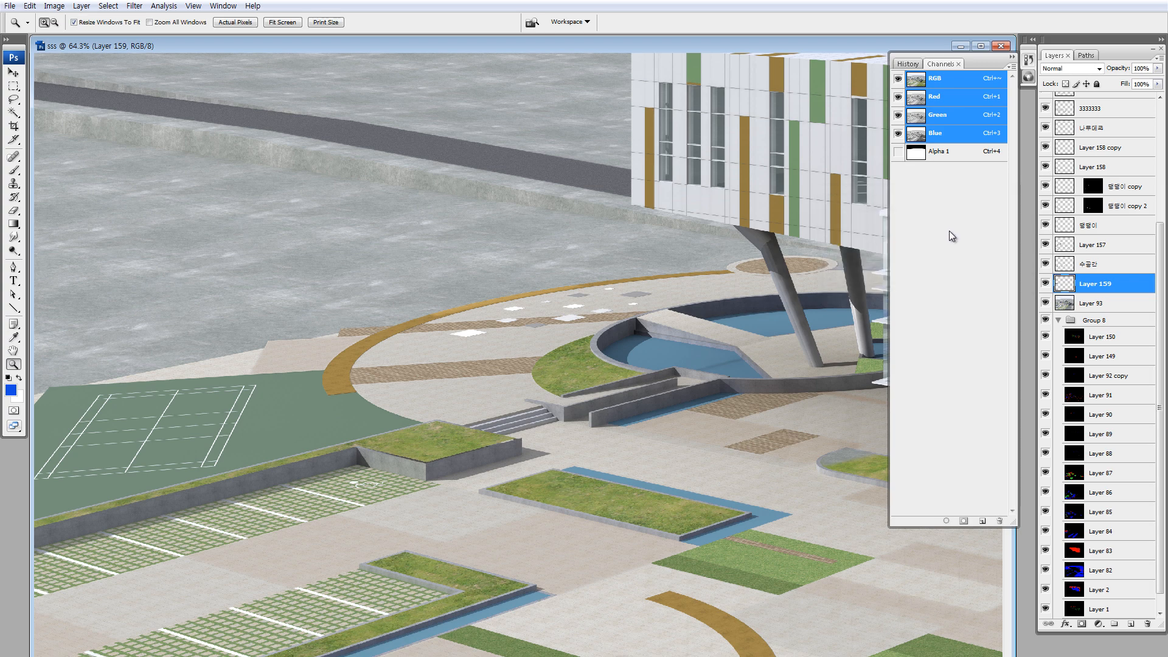
- Shift the sports court's colour toward green with Color Balance
key(ctrl+b)
drag(835, 322, 825, 326)
click(908, 279)
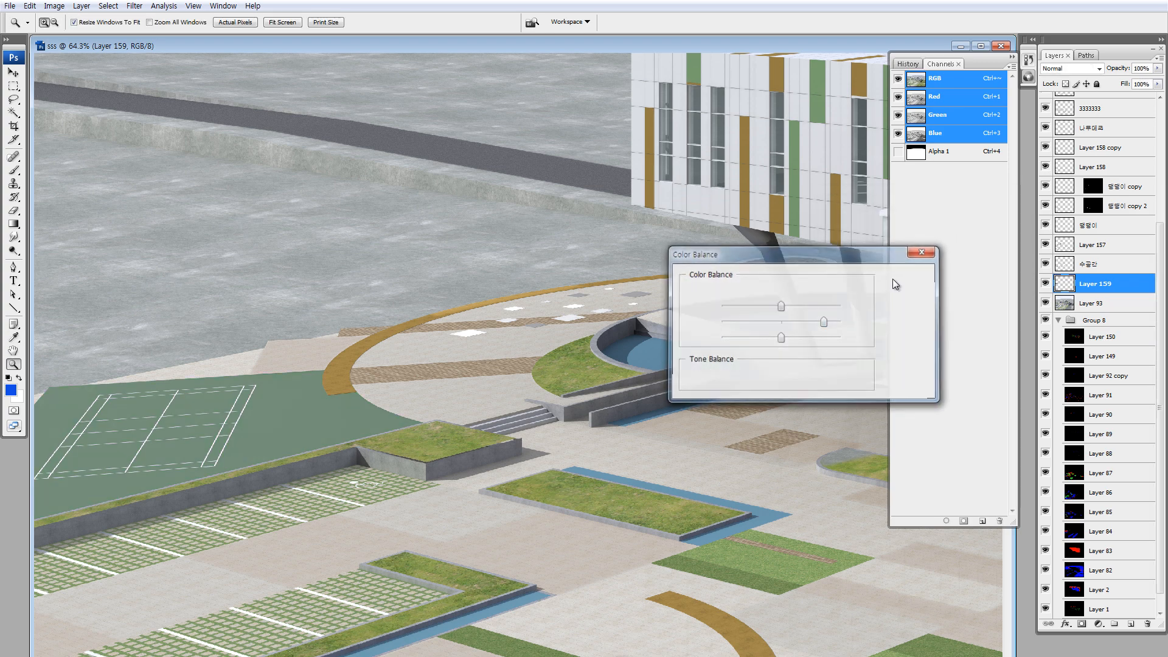
- Soften the sports court's colour on Layer 159 with Hue/Saturation, using hue -6, saturation -17 and lightness +21
key(ctrl+u)
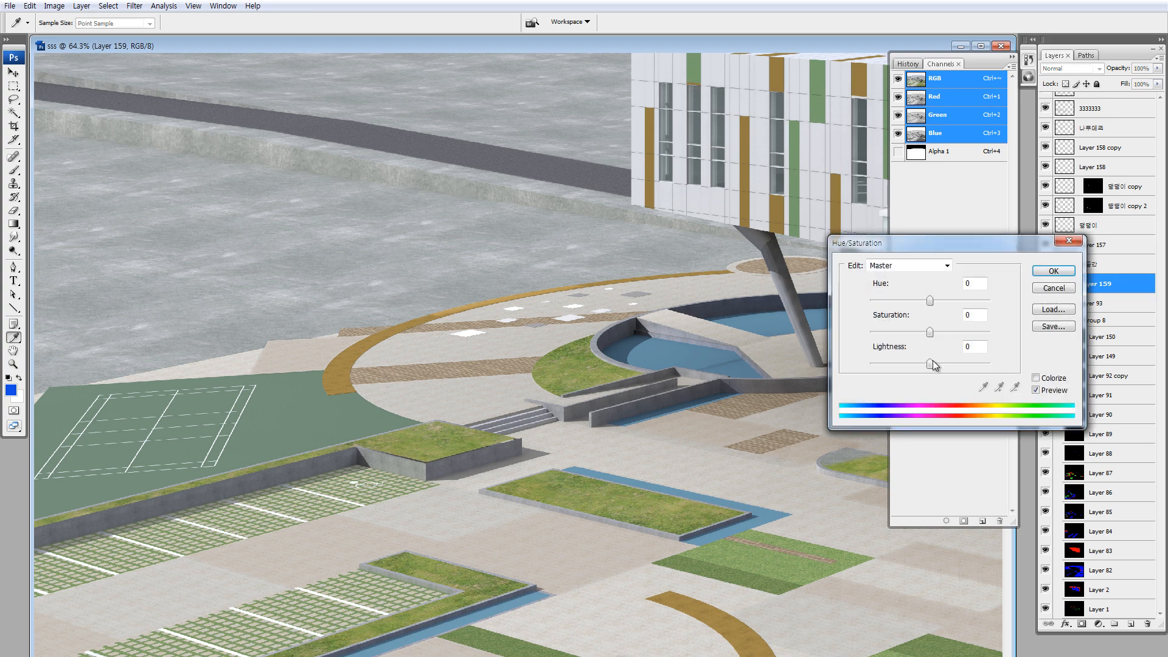
drag(931, 363, 929, 304)
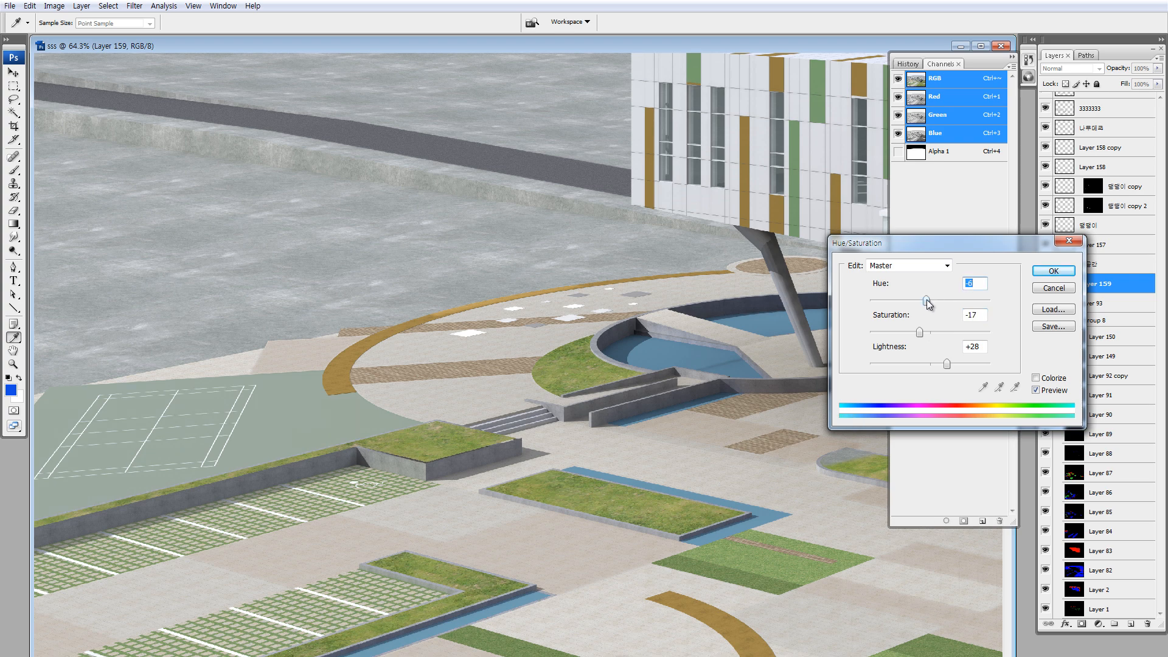
drag(950, 365, 944, 365)
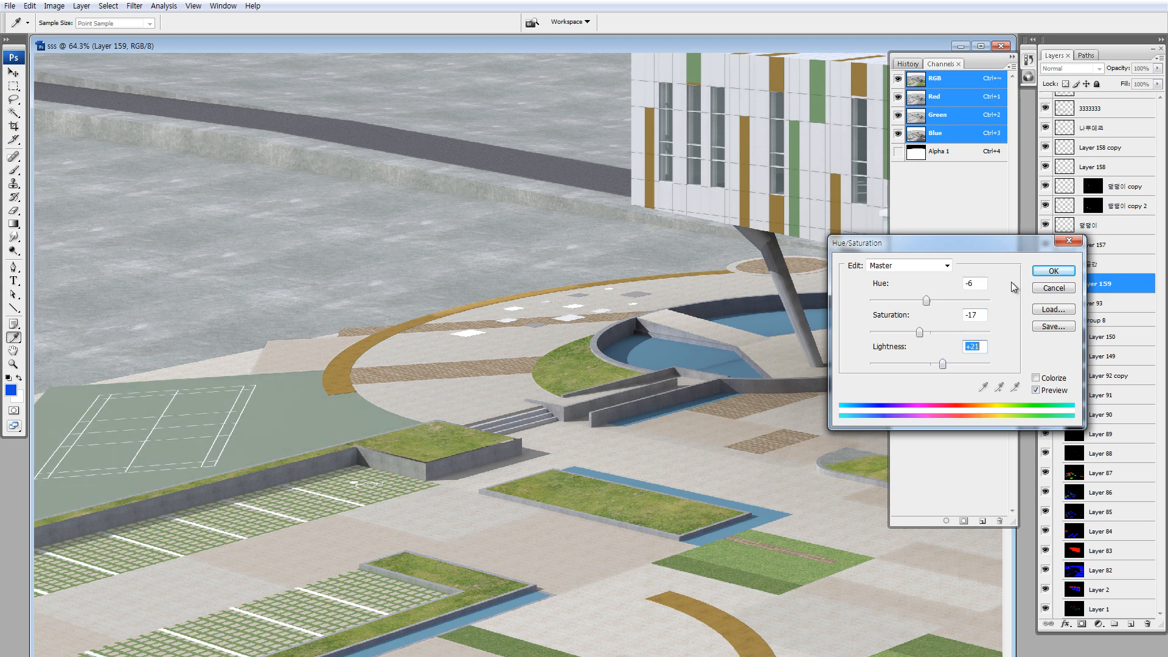
click(1044, 270)
- Compare the whole recoloured scene with the original rendering by repeatedly isolating Layer 93 and restoring all layers
key(z)
key(ctrl+minus)
key(ctrl+minus)
key(ctrl+minus)
key(ctrl+minus)
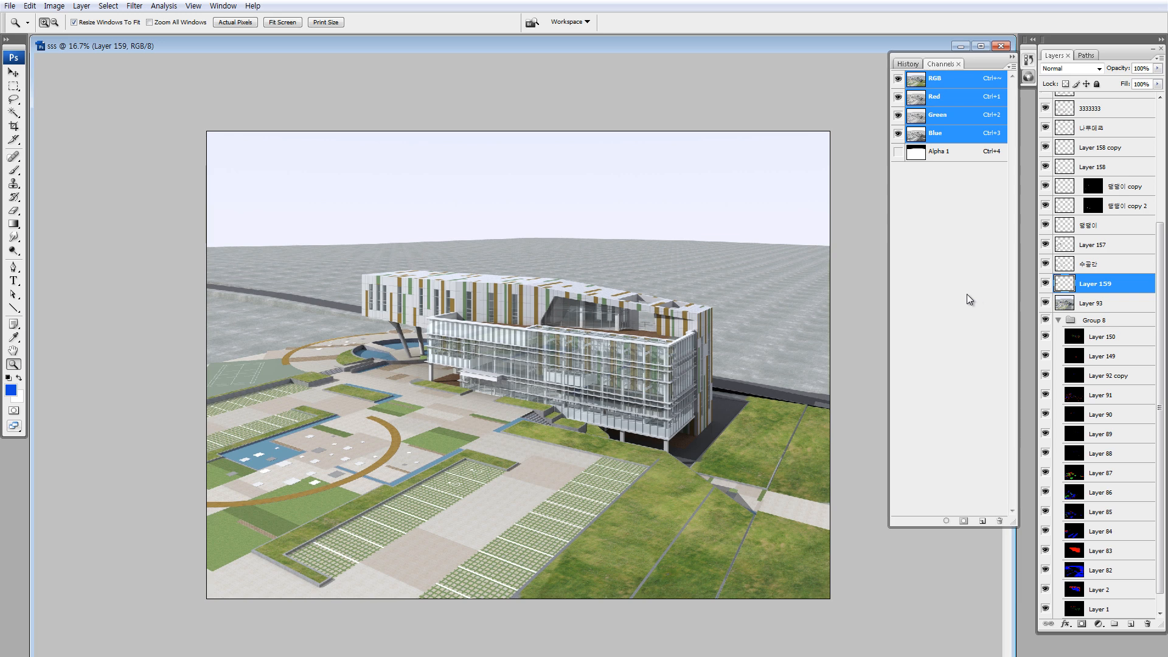
alt+click(1046, 303)
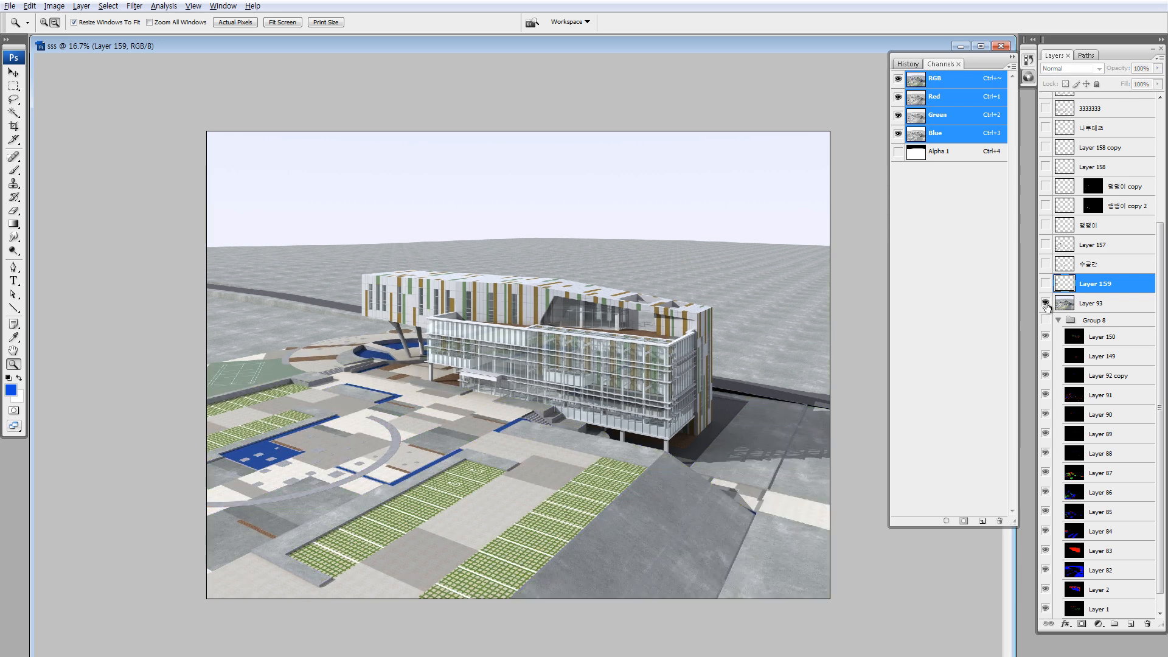
alt+click(1045, 303)
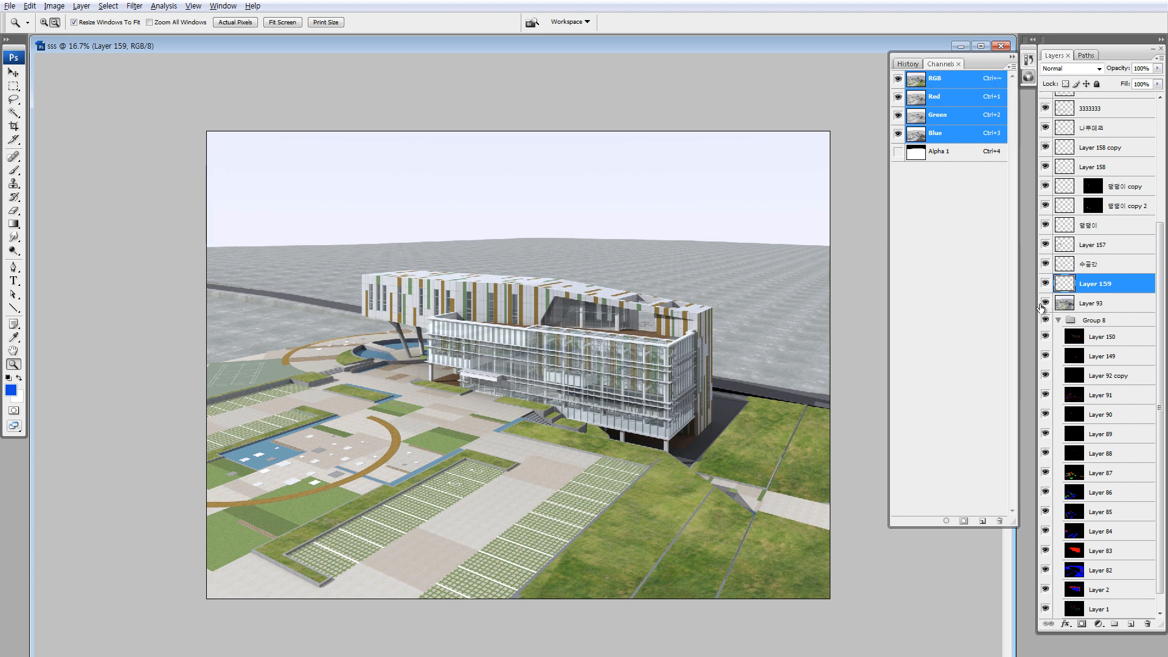
alt+click(1046, 303)
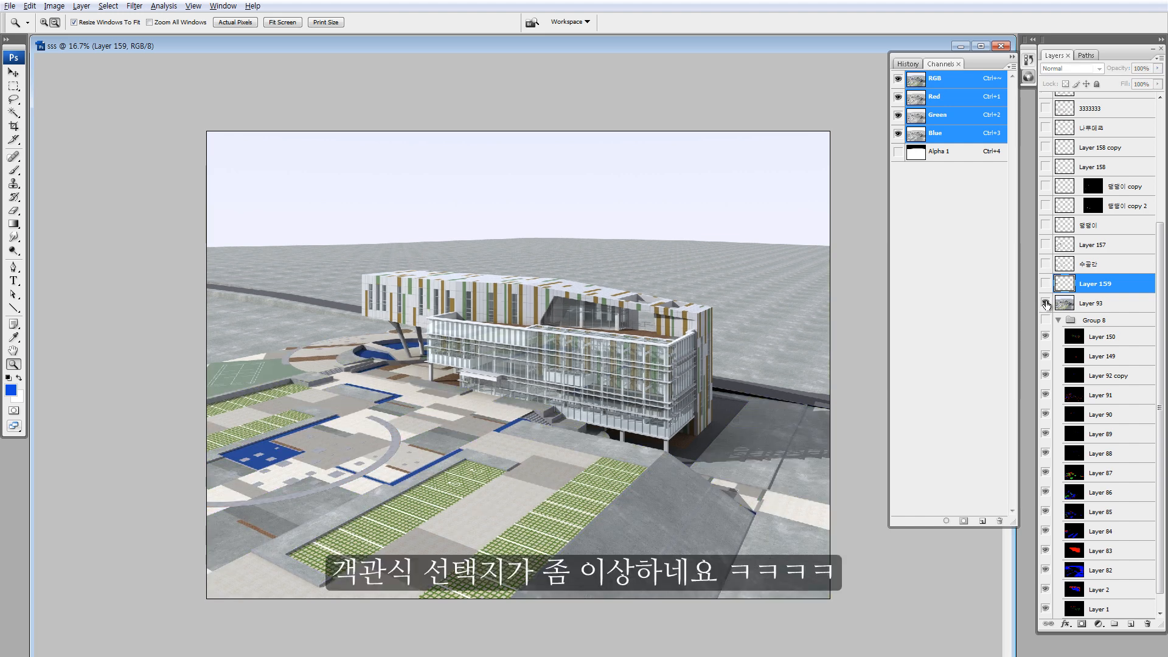
alt+click(1046, 304)
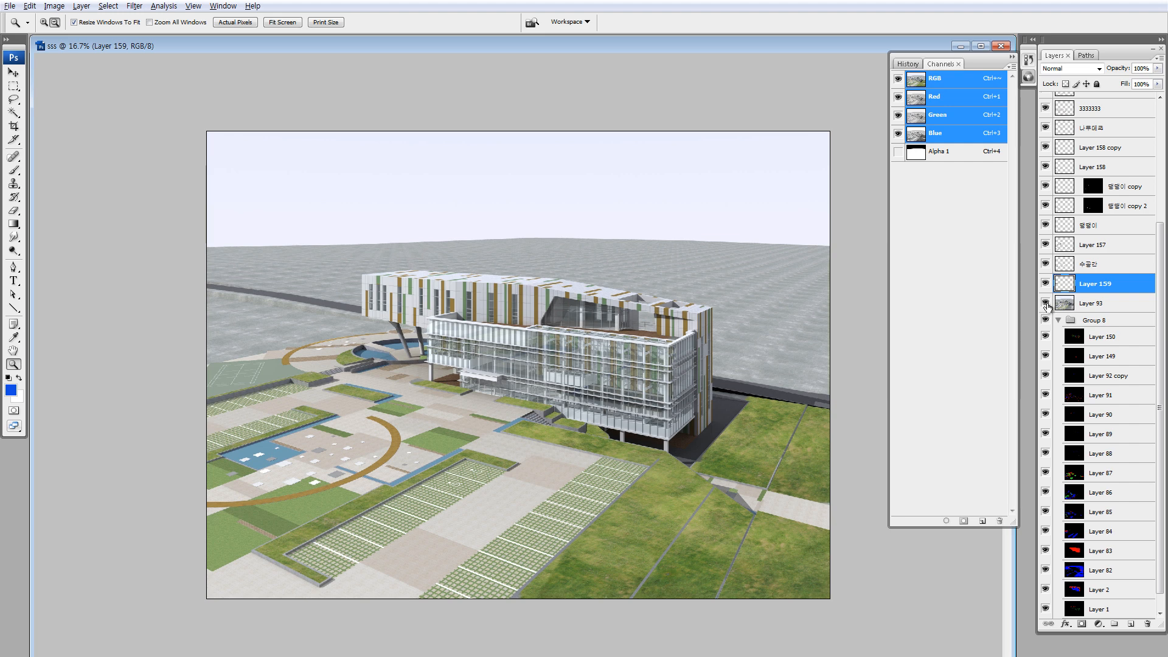
alt+click(1046, 304)
alt+click(1046, 304)
alt+click(1046, 304)
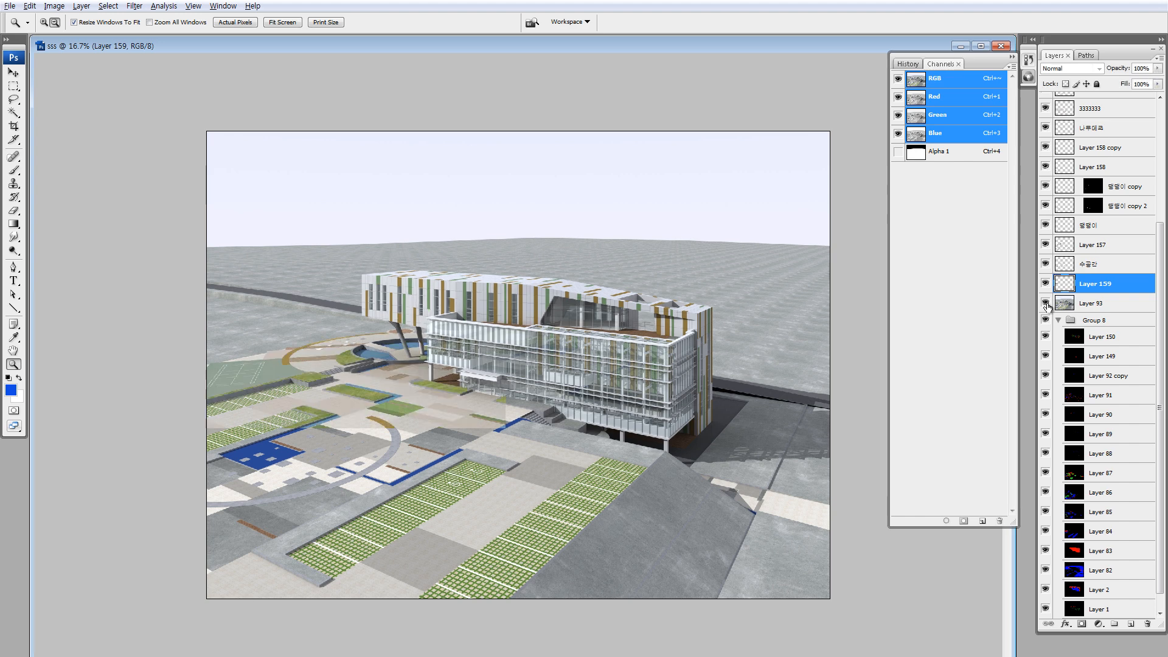
alt+click(1046, 304)
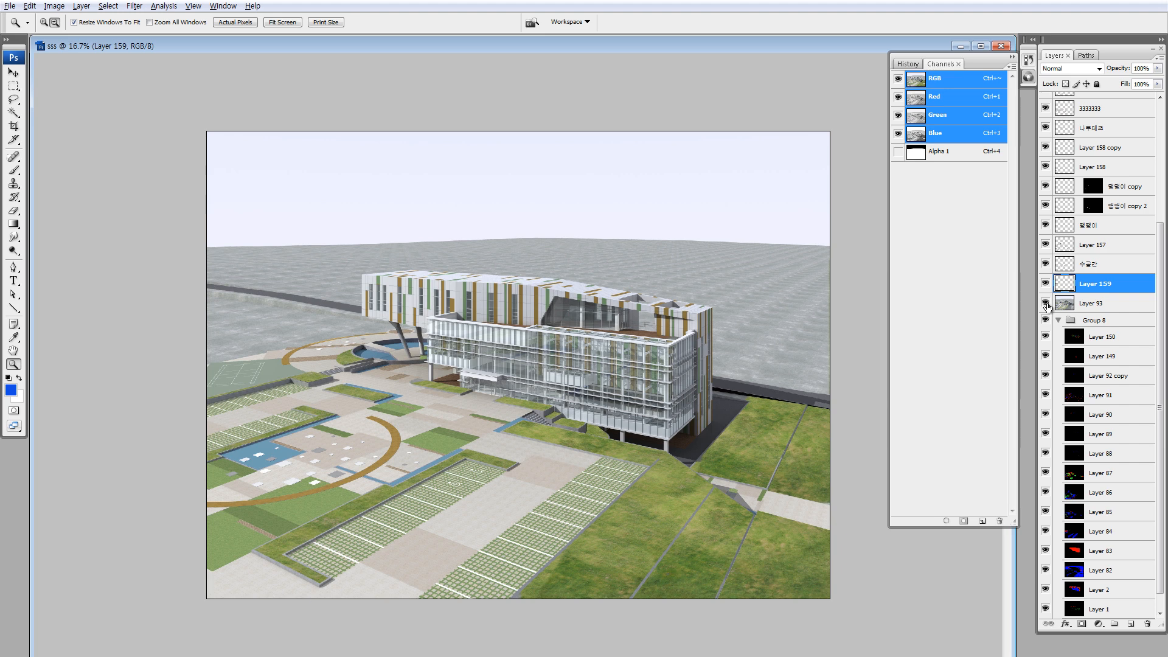
alt+click(1046, 304)
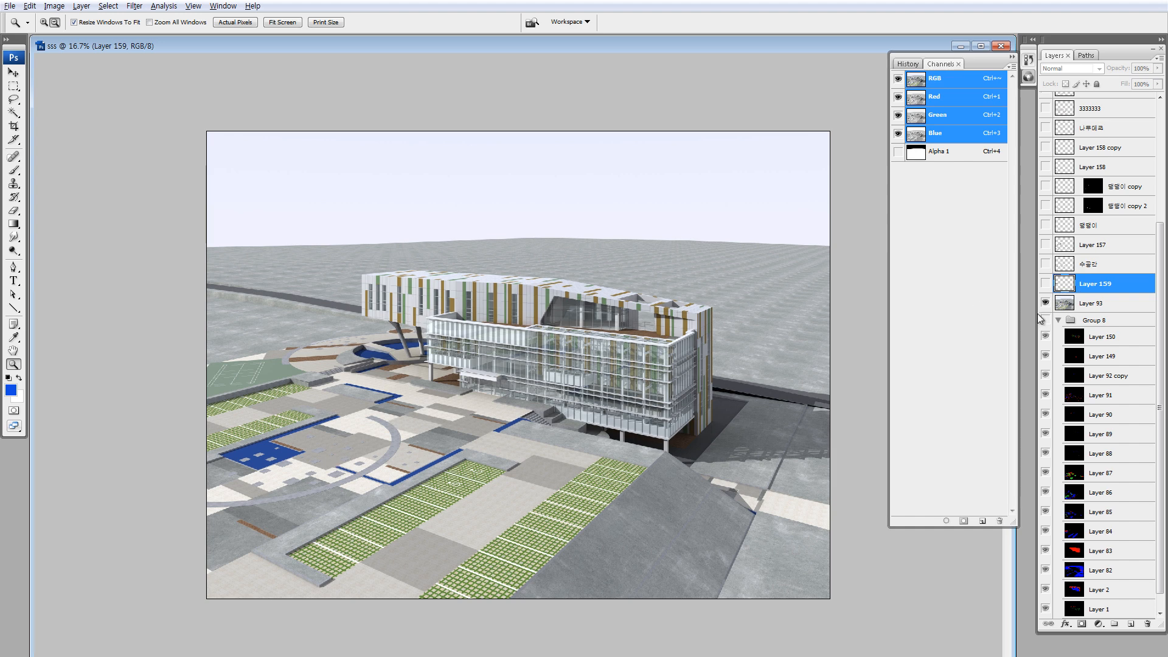
alt+click(1046, 304)
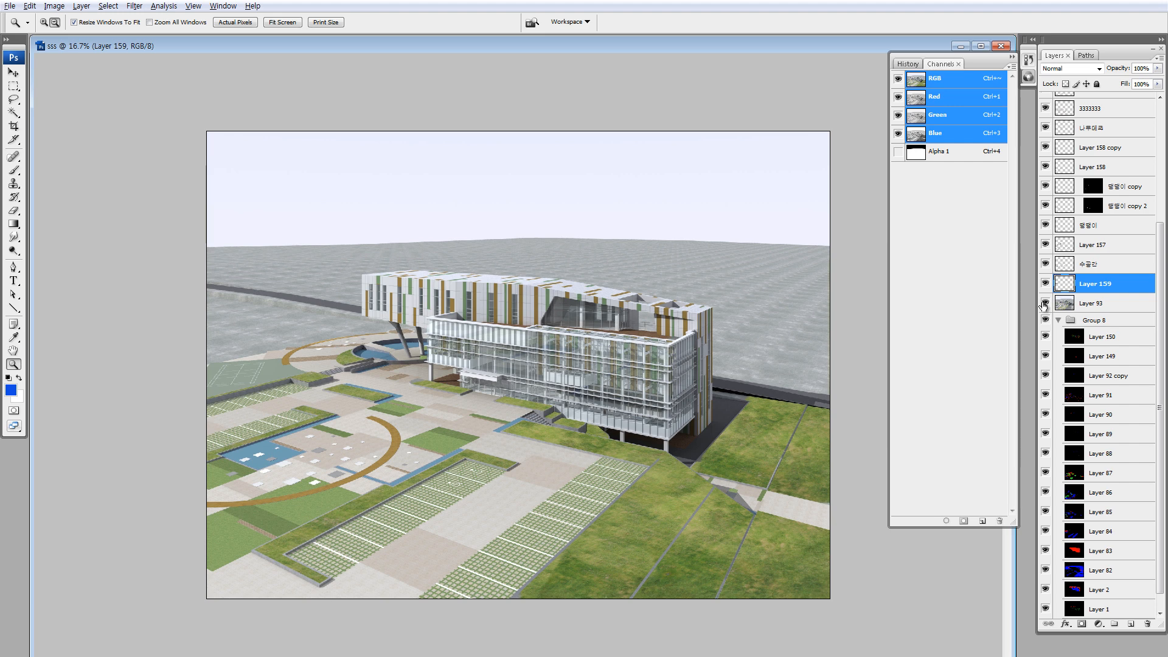
- Select the lawn on Layer 151 and make it richer and darker with Hue/Saturation, using saturation +35 and lightness -22
key(v)
ctrl+click(674, 495)
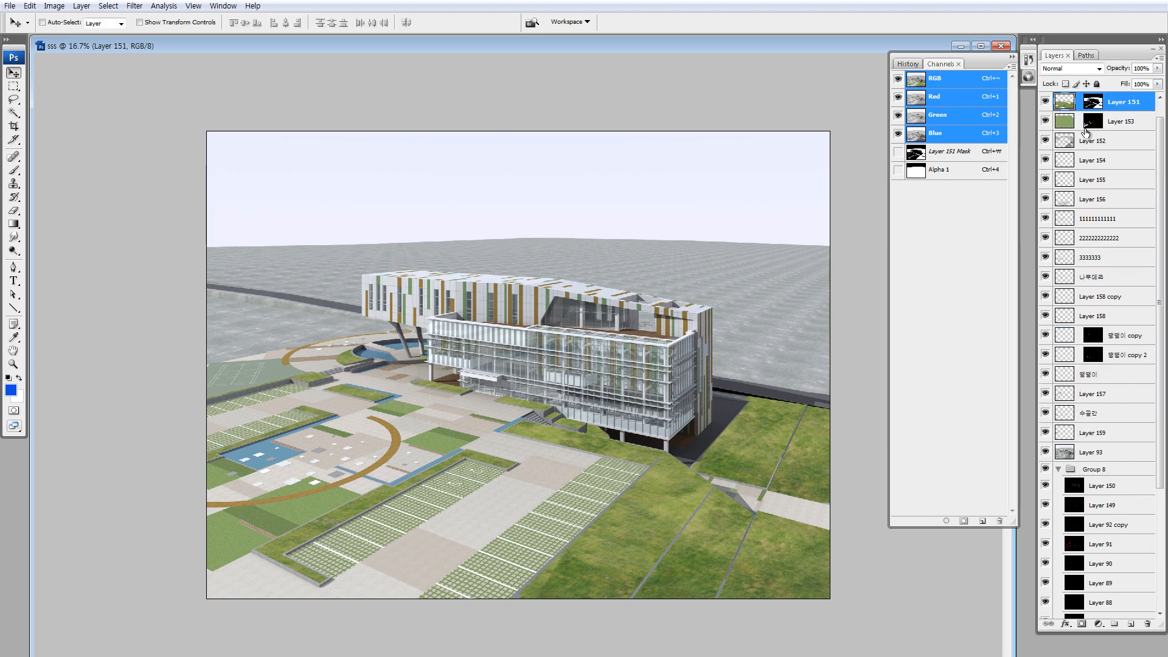
alt+click(1046, 102)
alt+click(1046, 102)
key(ctrl+u)
mouse_move(930, 363)
mouse_down()
mouse_move(915, 364)
mouse_move(952, 330)
mouse_move(918, 364)
mouse_up()
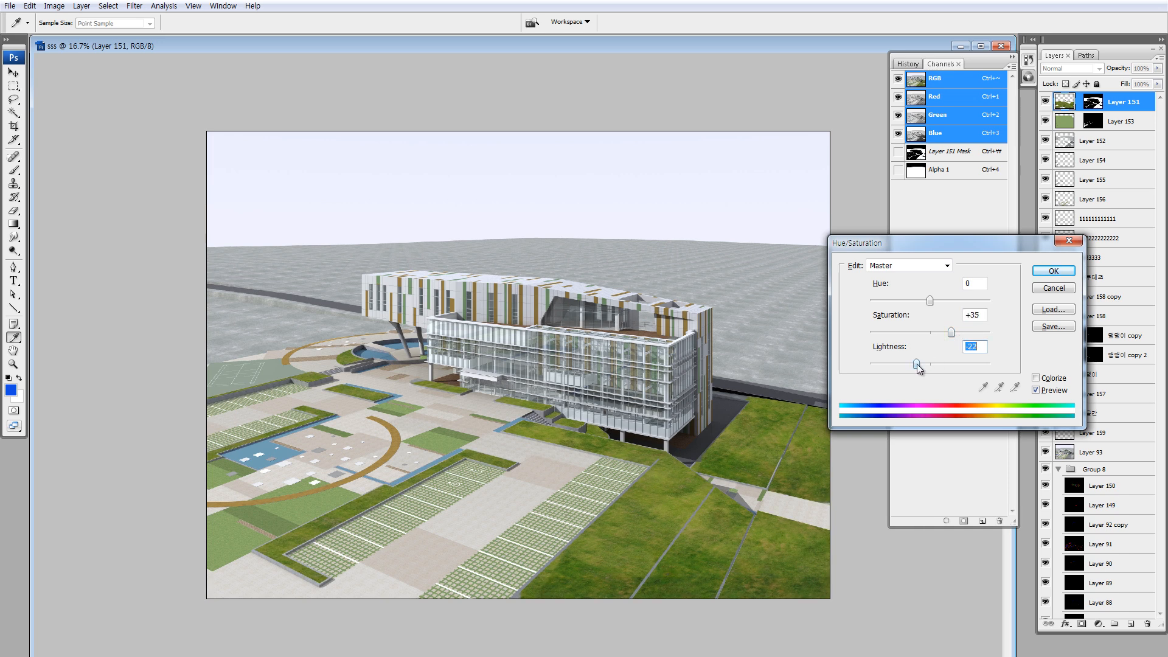
click(1053, 270)
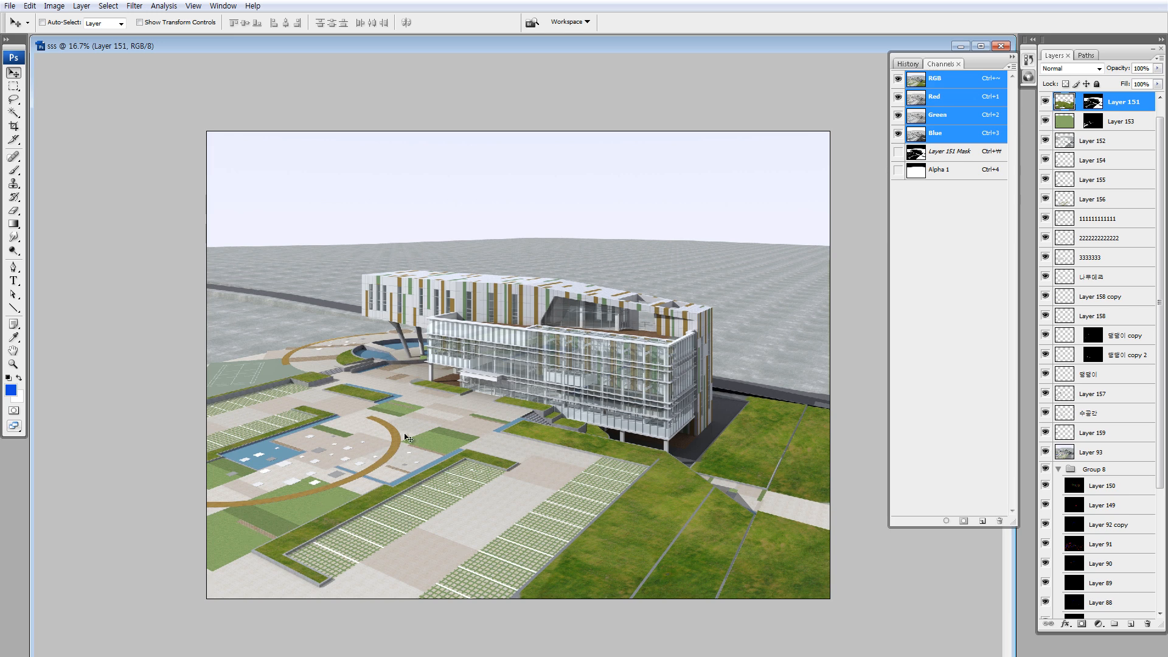
key(l)
mouse_move(459, 376)
mouse_down()
mouse_move(193, 471)
mouse_move(184, 555)
mouse_move(201, 570)
mouse_move(473, 437)
mouse_move(514, 396)
mouse_move(465, 381)
mouse_up()
mouse_move(338, 580)
mouse_down()
mouse_move(520, 560)
mouse_move(327, 547)
mouse_up()
mouse_move(314, 394)
mouse_down()
mouse_move(250, 403)
mouse_move(311, 415)
mouse_up()
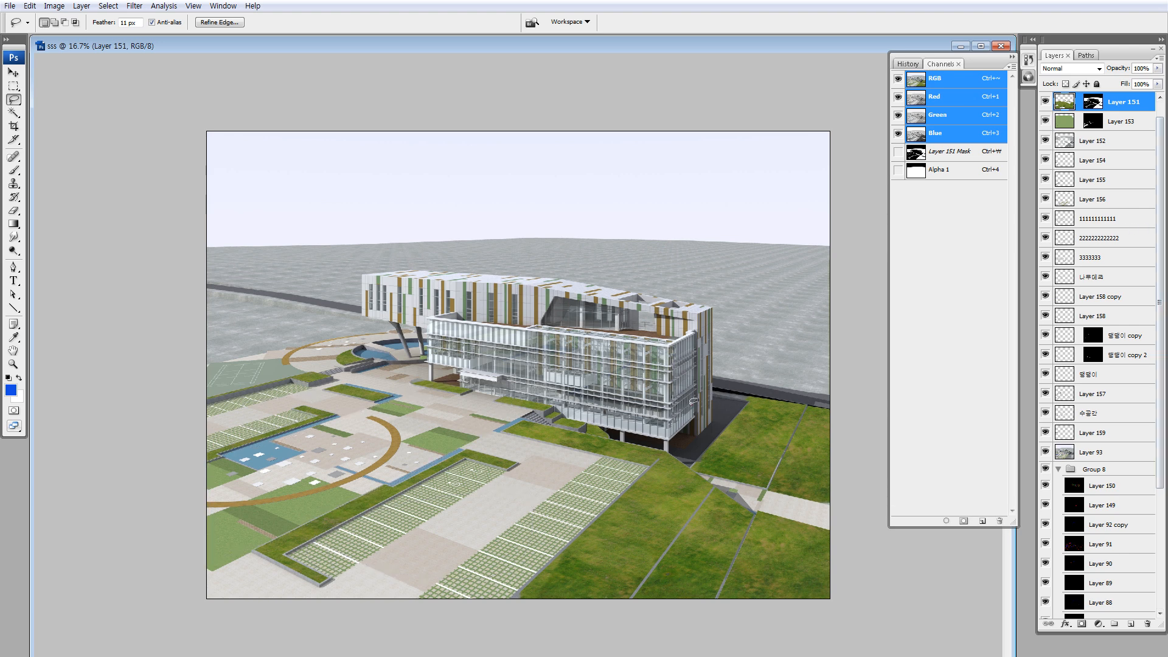
key(ctrl+d)
key(ctrl+minus)
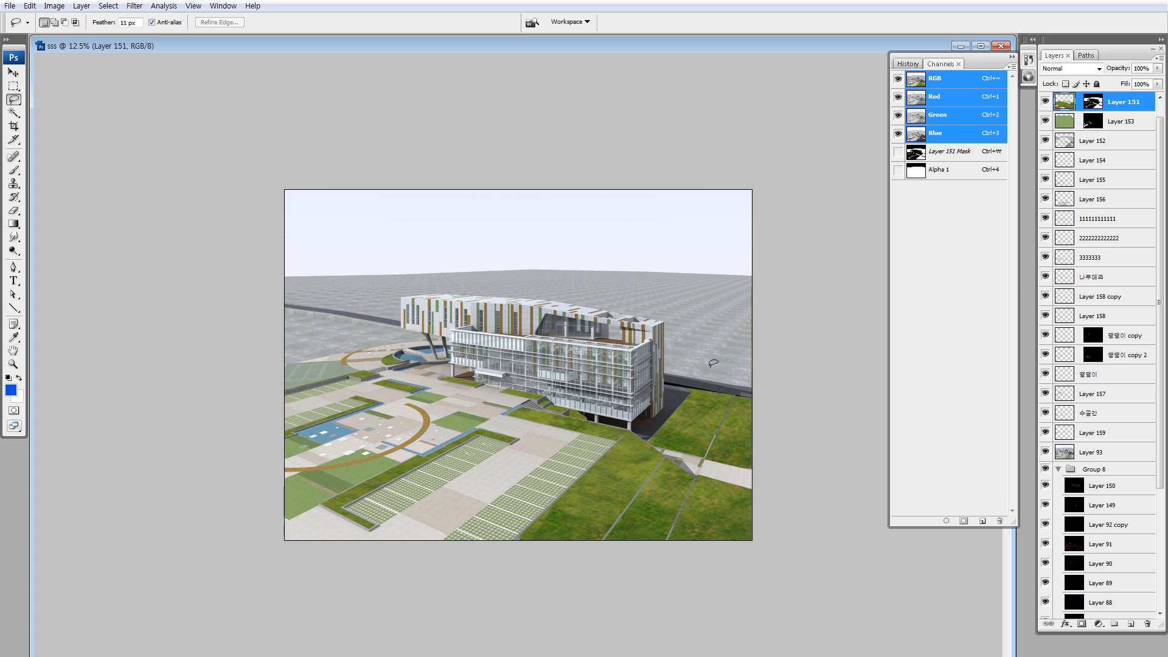
key(ctrl+space)
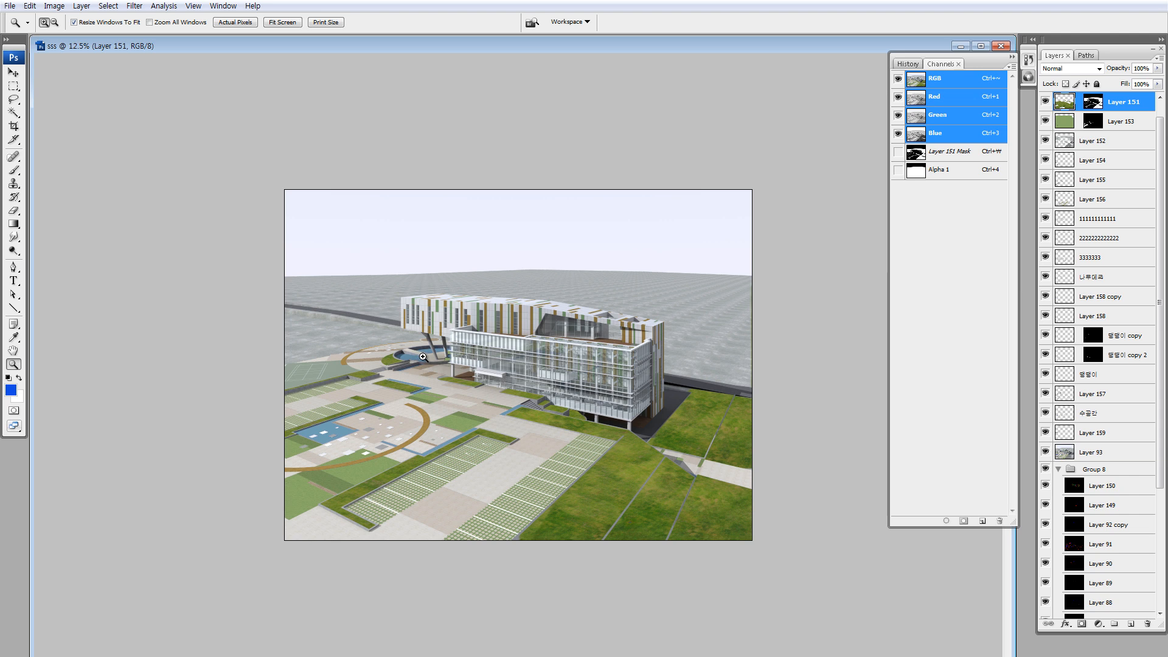
drag(348, 407, 433, 375)
mouse_move(490, 352)
mouse_down()
mouse_move(526, 354)
mouse_move(585, 324)
mouse_up()
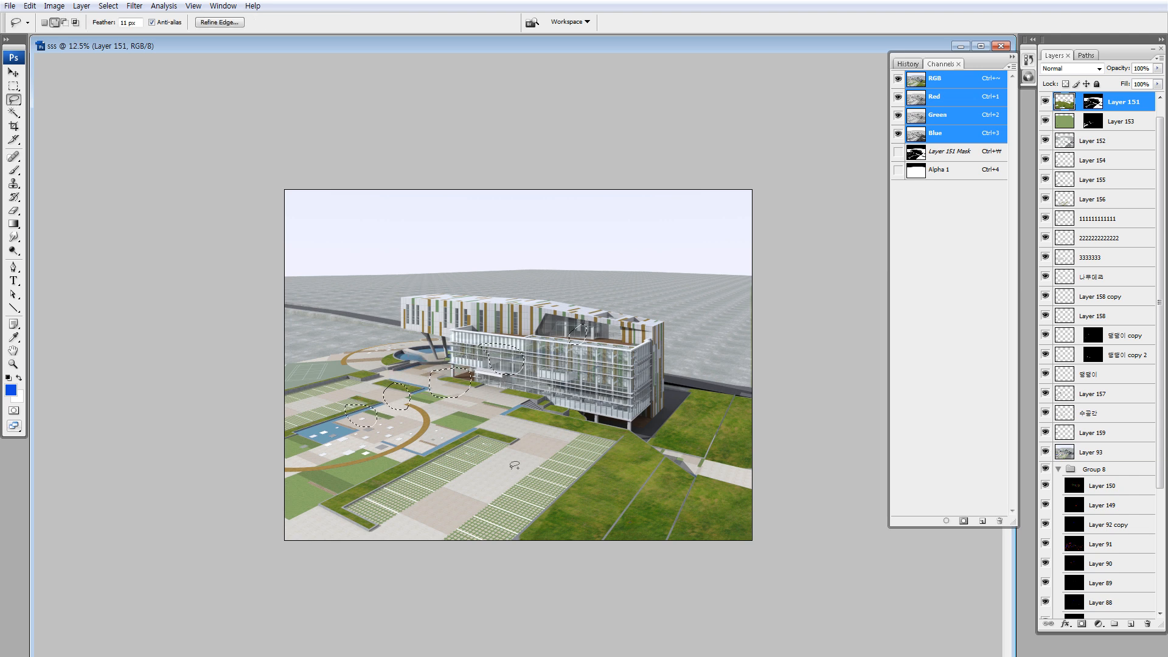
mouse_move(468, 474)
mouse_down()
mouse_move(527, 465)
mouse_move(559, 439)
mouse_up()
mouse_move(620, 411)
mouse_down()
mouse_move(668, 420)
mouse_move(641, 399)
mouse_up()
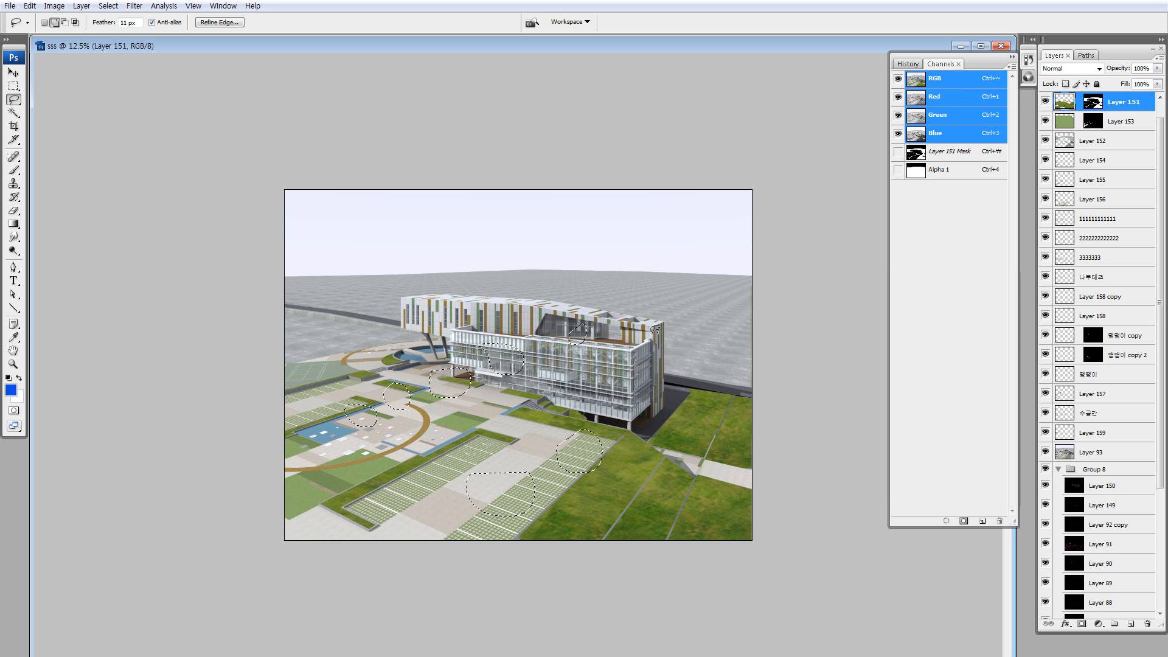
mouse_move(643, 311)
mouse_down()
mouse_move(691, 306)
mouse_move(679, 304)
mouse_up()
mouse_move(366, 311)
mouse_down()
mouse_move(404, 281)
mouse_move(426, 298)
mouse_move(329, 295)
mouse_up()
key(ctrl+d)
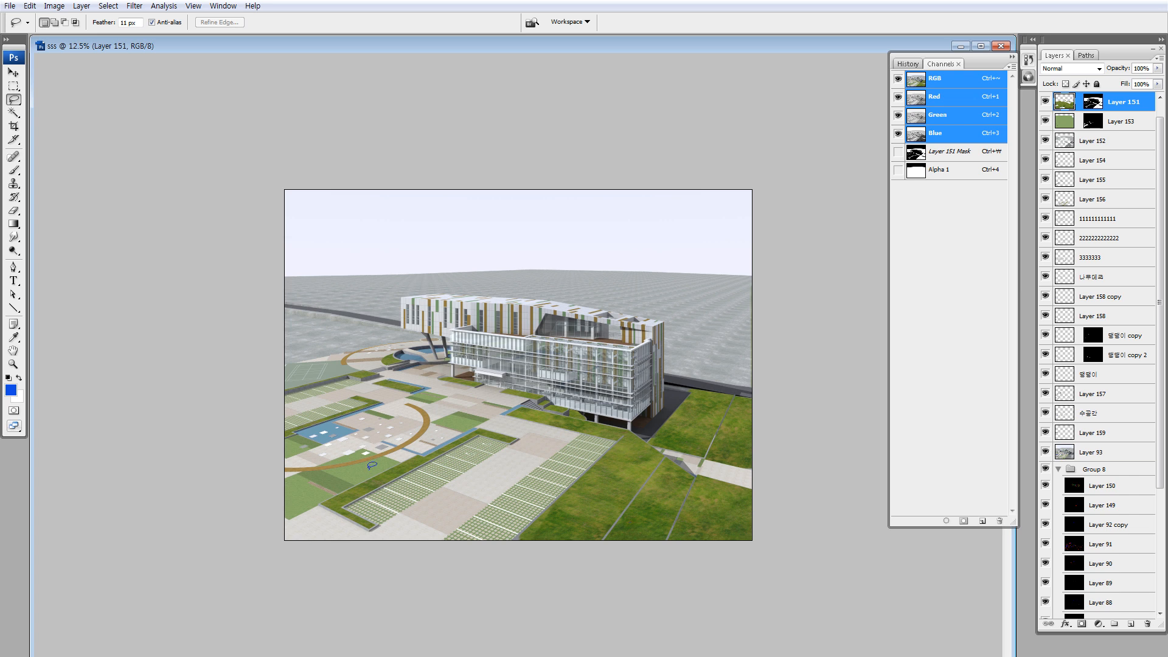
drag(356, 485, 382, 489)
key(ctrl+d)
mouse_move(509, 334)
mouse_down()
mouse_move(300, 372)
mouse_move(437, 563)
mouse_move(650, 544)
mouse_move(671, 433)
mouse_move(583, 366)
mouse_move(544, 364)
mouse_up()
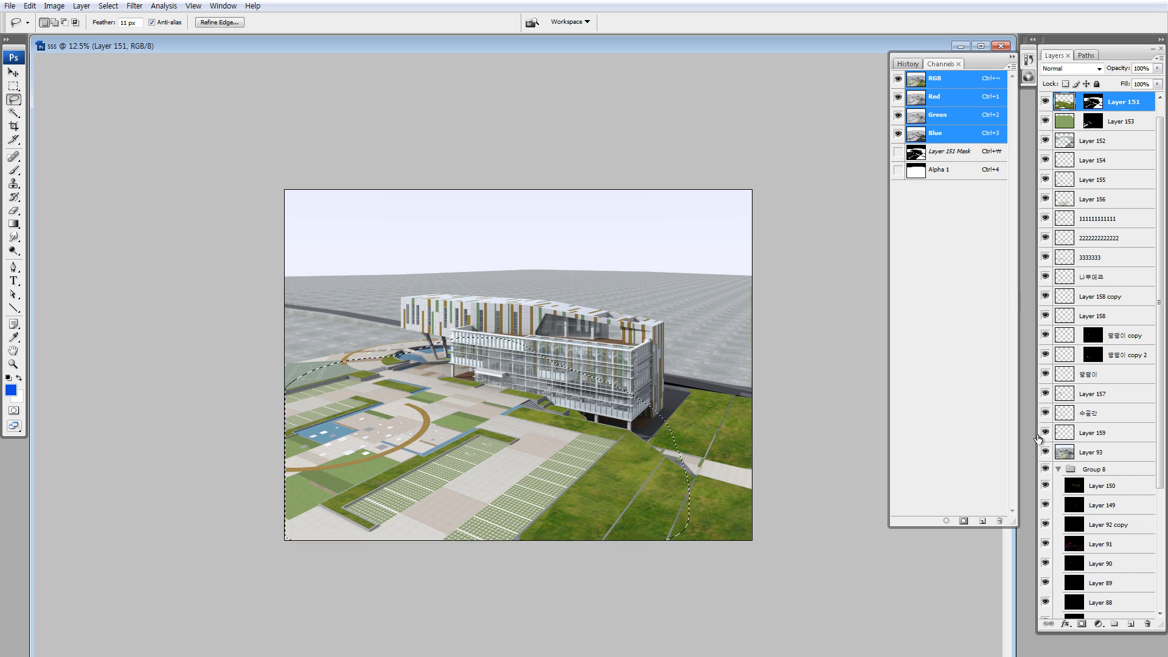
- Check the ground colours against the original by isolating Layer 93 and restoring all layers, and clear the freehand selection
alt+click(1046, 452)
alt+click(1046, 452)
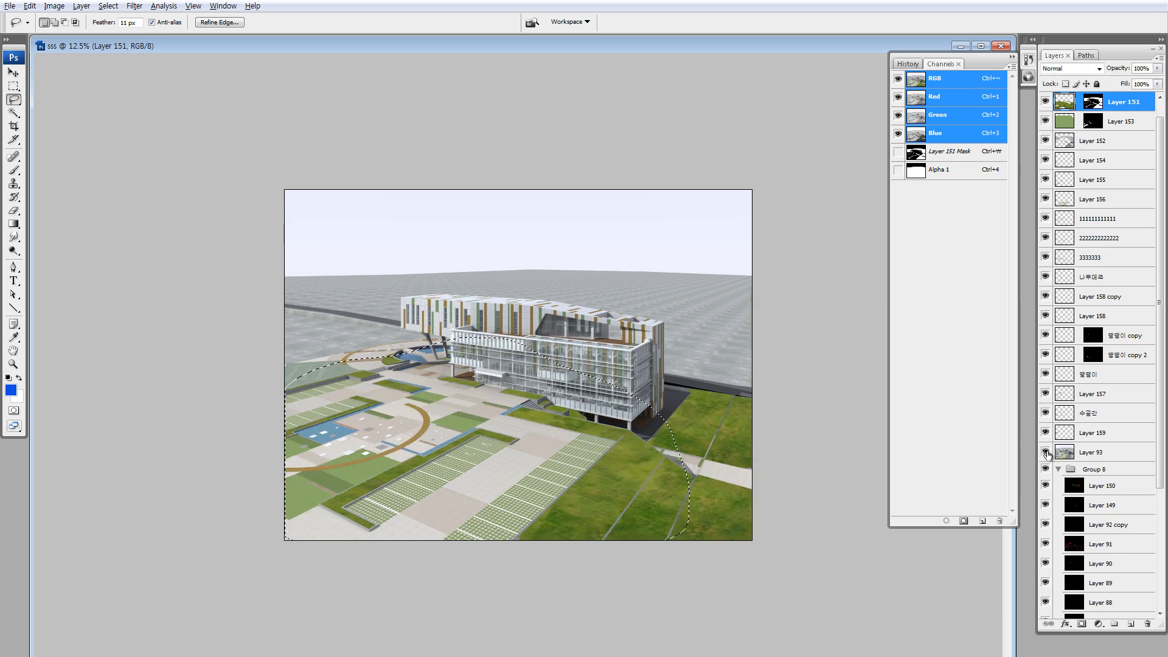
alt+click(1046, 453)
alt+click(1046, 452)
click(510, 451)
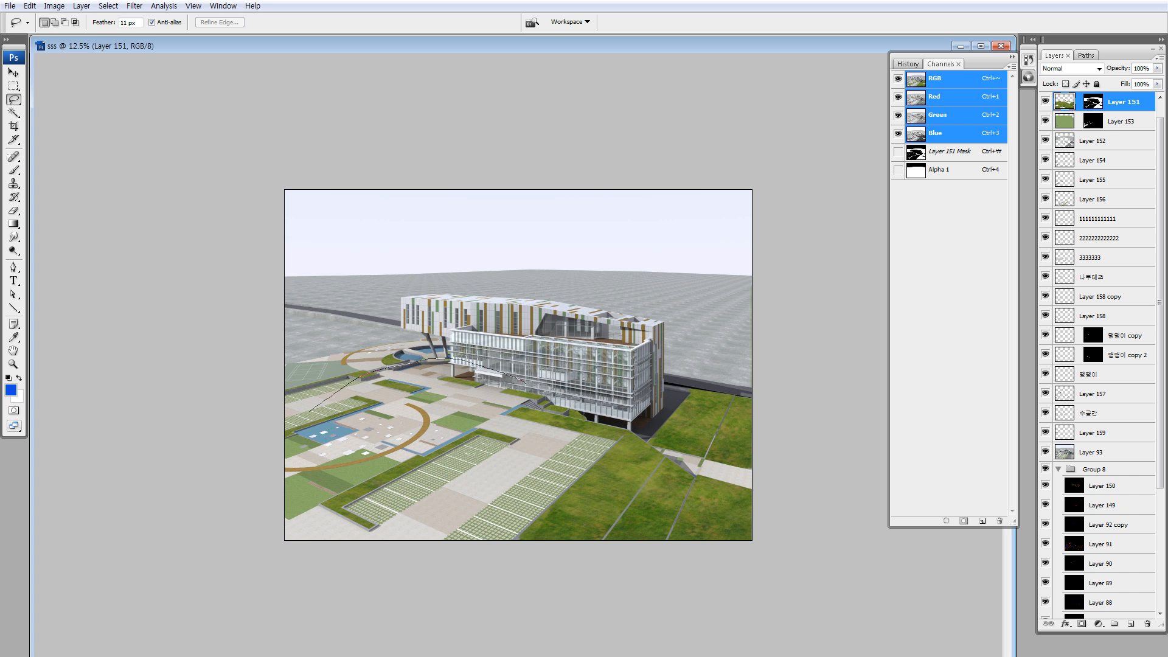
mouse_move(309, 412)
mouse_down()
mouse_move(429, 572)
mouse_move(495, 350)
mouse_move(463, 344)
mouse_move(414, 588)
mouse_move(653, 385)
mouse_up()
drag(551, 630, 550, 621)
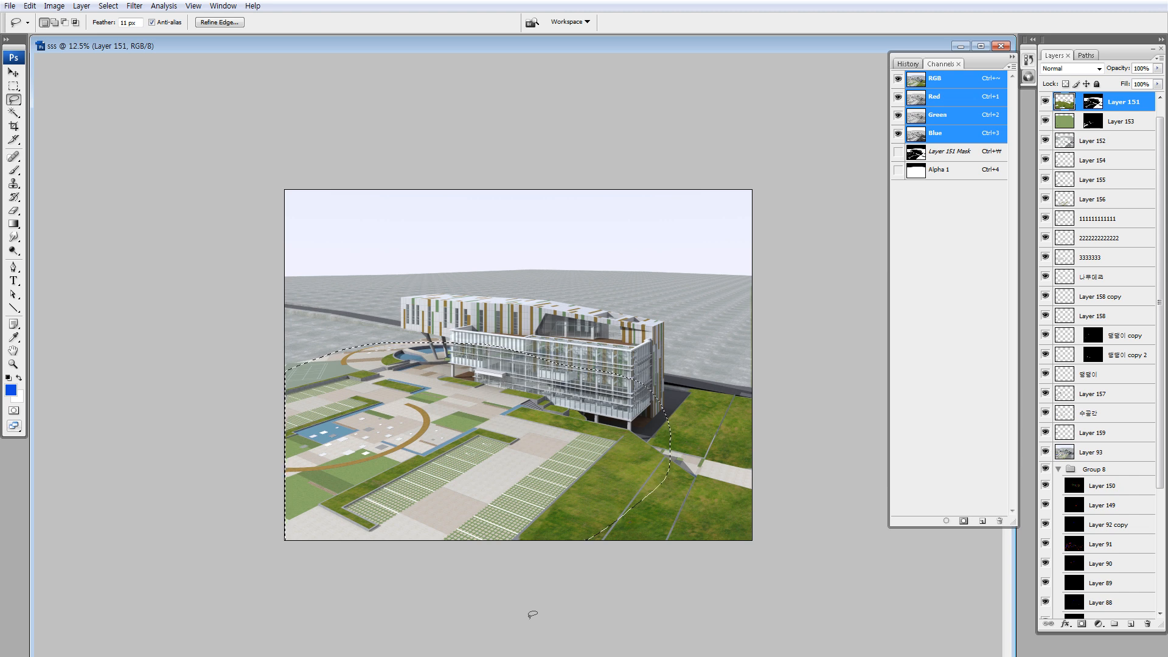
key(ctrl+d)
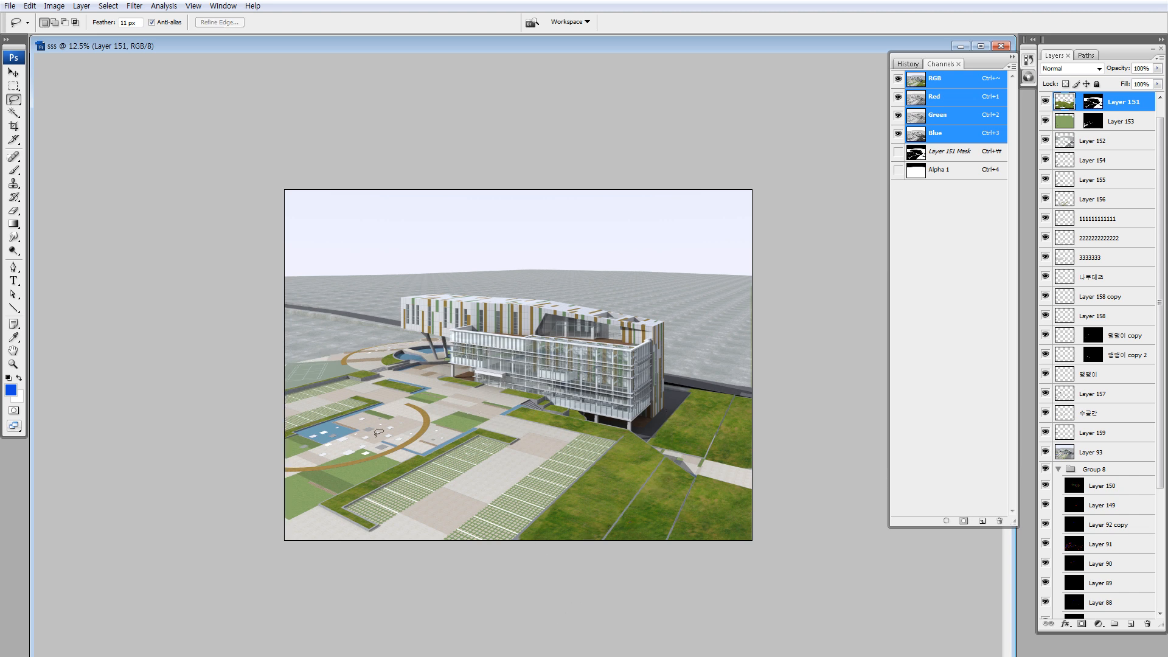
mouse_move(362, 477)
mouse_down()
mouse_move(362, 424)
mouse_move(356, 477)
mouse_move(419, 468)
mouse_up()
click(519, 361)
mouse_move(341, 501)
mouse_down()
mouse_move(352, 447)
mouse_move(341, 500)
mouse_move(382, 471)
mouse_up()
mouse_move(410, 451)
mouse_down()
mouse_move(414, 422)
mouse_move(411, 450)
mouse_up()
drag(436, 451, 437, 450)
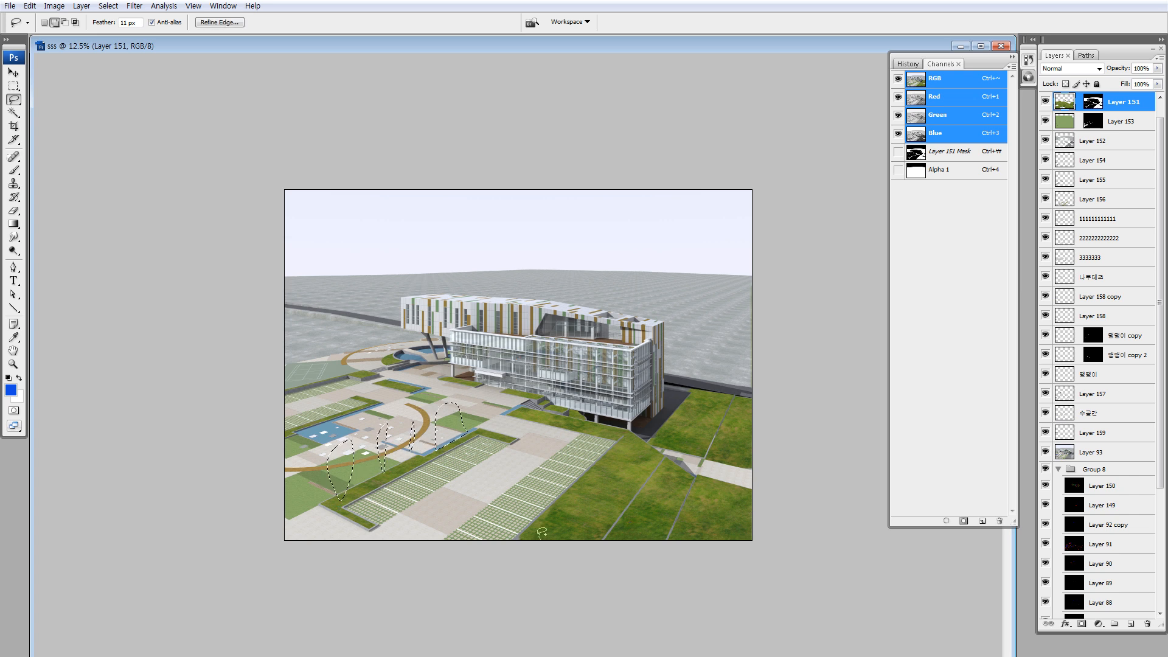
mouse_move(535, 535)
mouse_down()
mouse_move(602, 421)
mouse_move(636, 410)
mouse_move(695, 456)
mouse_move(682, 536)
mouse_move(527, 551)
mouse_up()
drag(534, 404, 567, 413)
drag(452, 387, 471, 385)
mouse_move(367, 383)
mouse_down()
mouse_move(381, 389)
mouse_move(387, 373)
mouse_move(420, 390)
mouse_move(380, 396)
mouse_up()
key(ctrl+d)
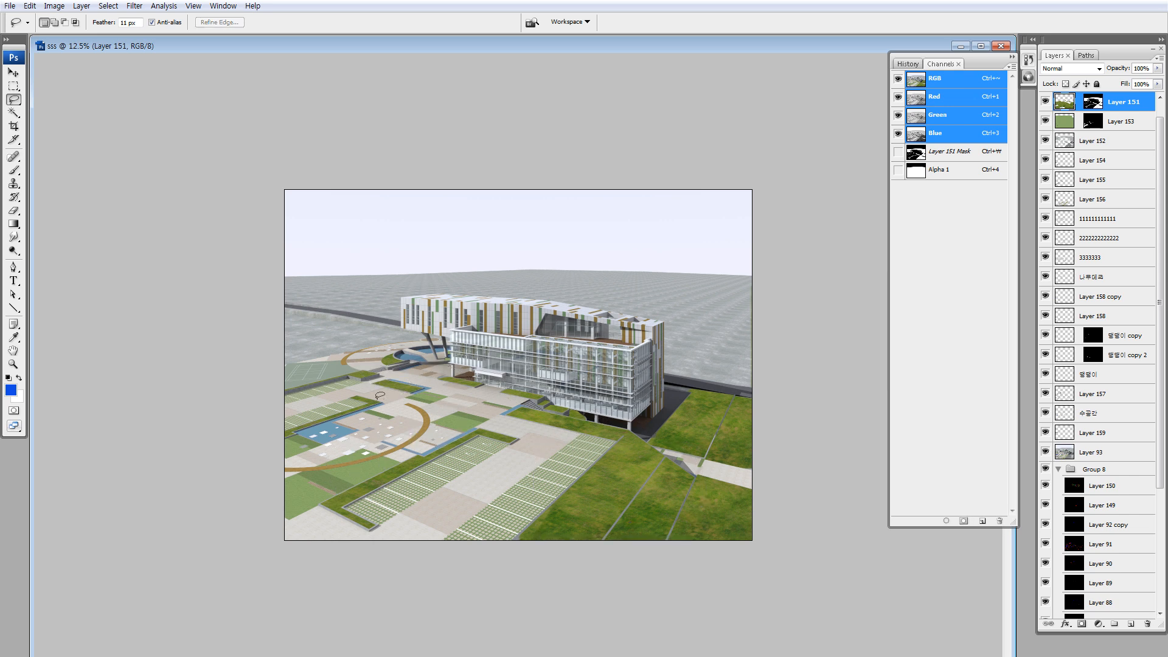
- Select Layer 93 and view it alone to examine the original paving, water and lawn areas, and show all layers again
click(1077, 452)
alt+click(1046, 452)
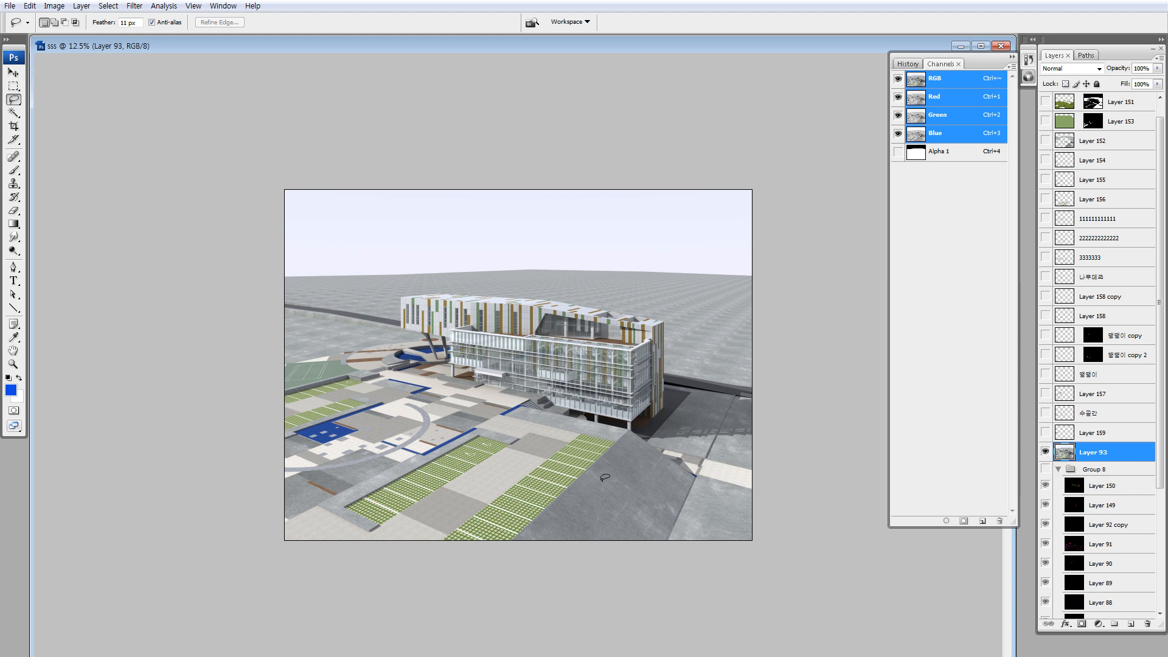
mouse_move(596, 467)
mouse_down()
mouse_move(642, 468)
mouse_move(600, 466)
mouse_up()
mouse_move(554, 414)
mouse_down()
mouse_move(572, 410)
mouse_move(556, 412)
mouse_up()
mouse_move(408, 397)
mouse_down()
mouse_move(364, 415)
mouse_move(400, 391)
mouse_move(373, 423)
mouse_move(339, 422)
mouse_up()
drag(429, 400, 431, 398)
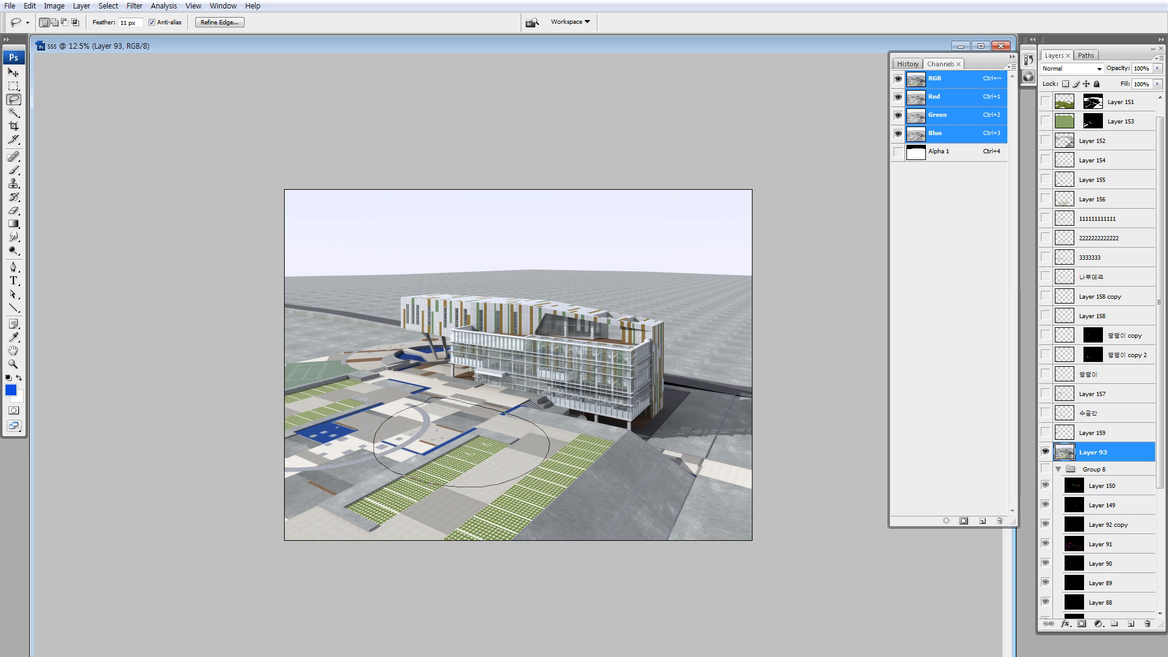
click(569, 377)
mouse_move(318, 420)
mouse_down()
mouse_move(321, 383)
mouse_move(309, 420)
mouse_move(343, 371)
mouse_move(350, 403)
mouse_up()
mouse_move(399, 356)
mouse_down()
mouse_move(390, 380)
mouse_move(403, 365)
mouse_up()
mouse_move(478, 384)
mouse_down()
mouse_move(460, 436)
mouse_move(337, 496)
mouse_up()
alt+click(1044, 452)
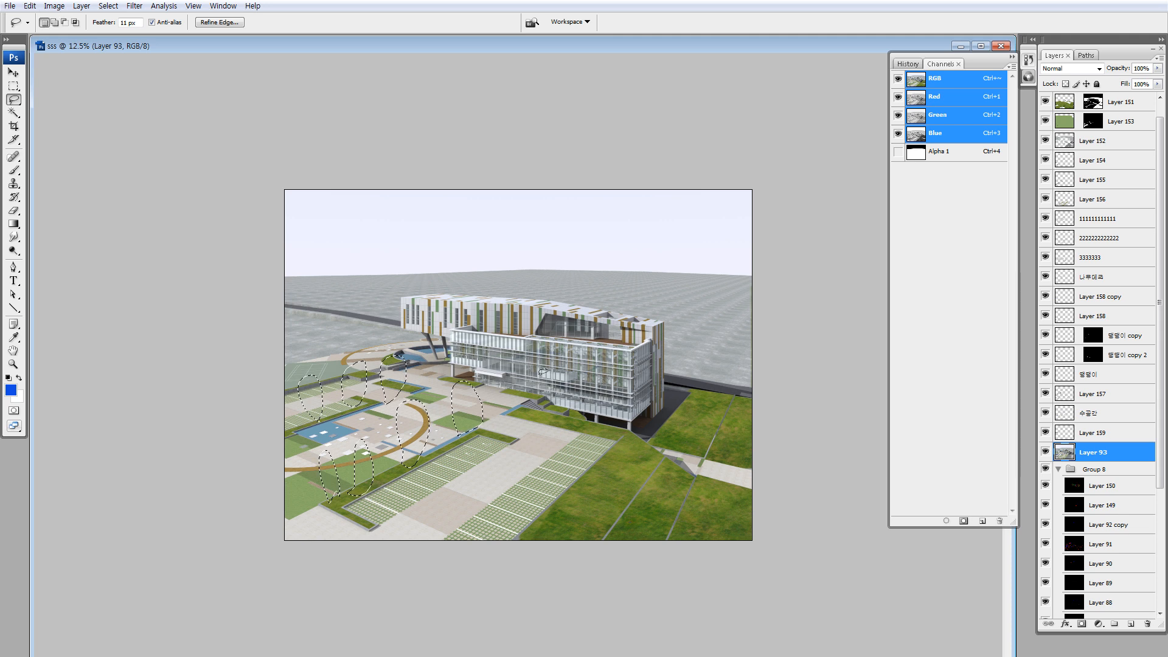
mouse_move(543, 371)
mouse_down()
mouse_move(468, 328)
mouse_move(517, 384)
mouse_up()
mouse_move(547, 303)
mouse_down()
mouse_move(514, 297)
mouse_move(603, 403)
mouse_move(473, 300)
mouse_up()
click(418, 351)
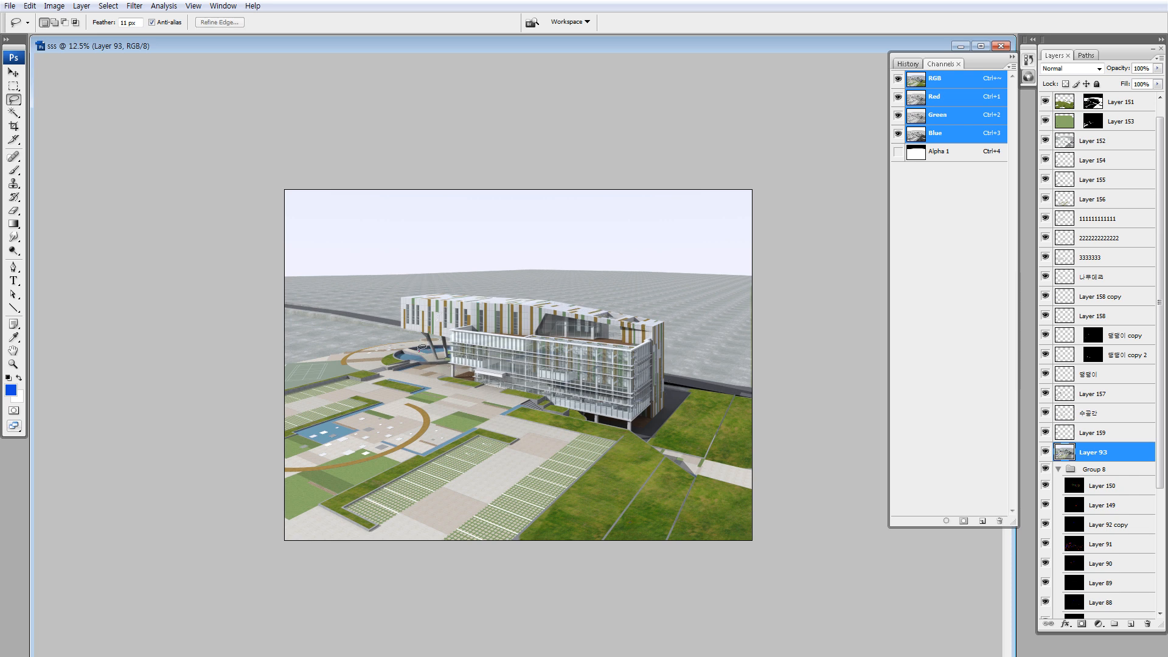
mouse_move(421, 350)
mouse_down()
mouse_move(526, 462)
mouse_move(420, 354)
mouse_up()
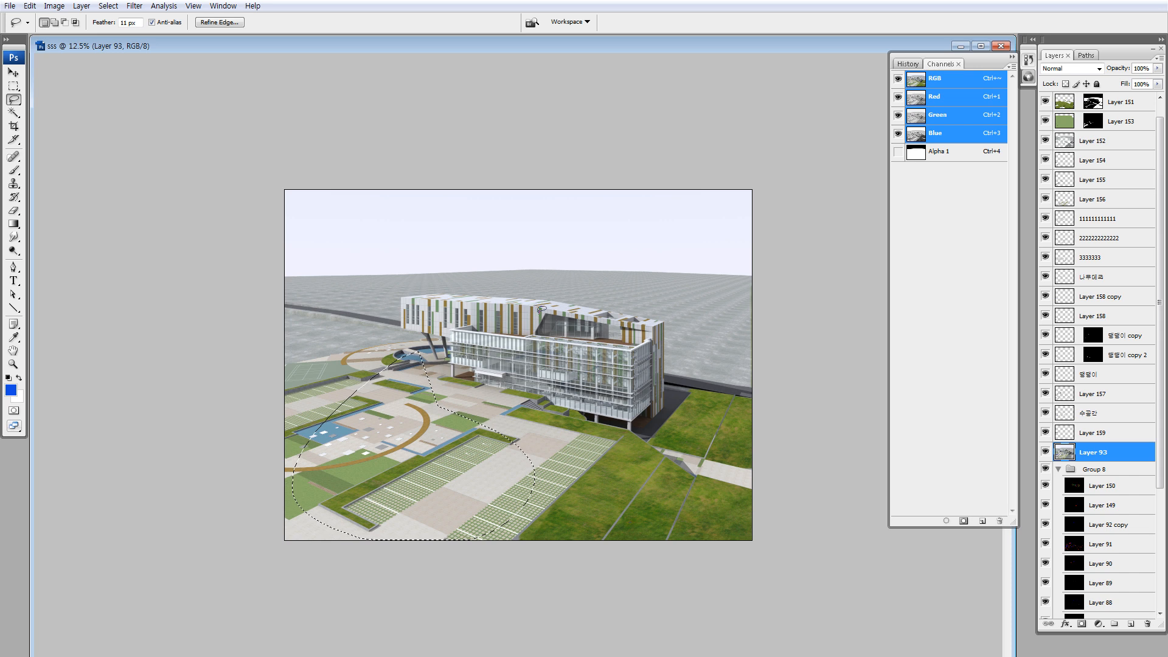
mouse_move(541, 310)
mouse_down()
mouse_move(464, 344)
mouse_move(487, 379)
mouse_move(636, 386)
mouse_up()
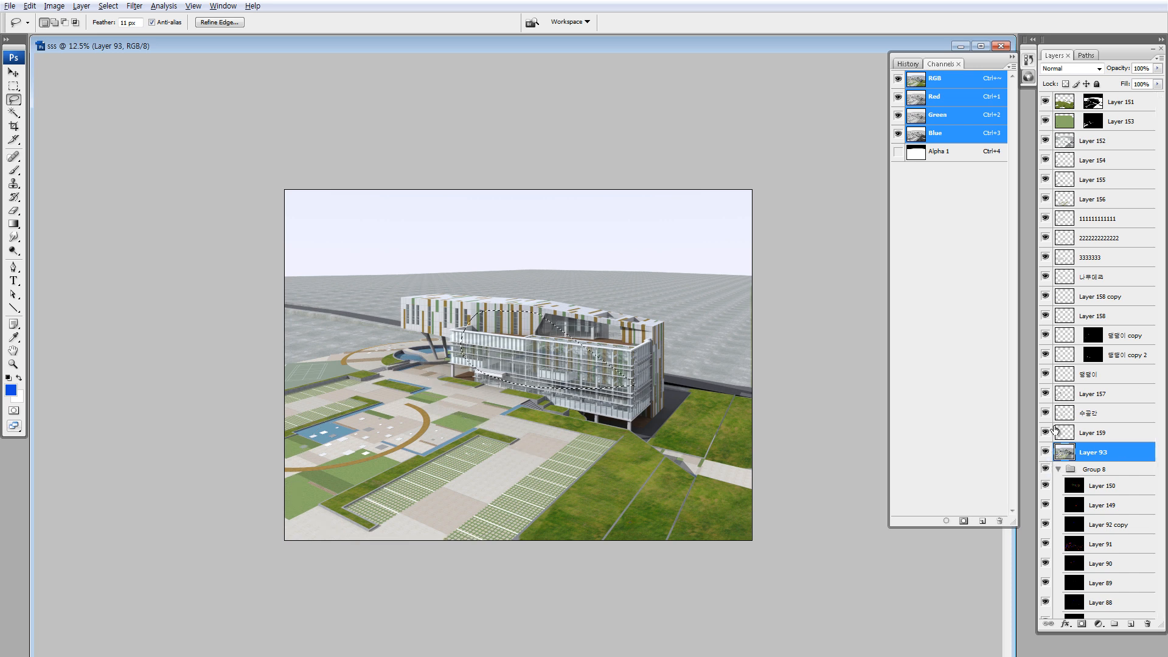
- Show only Layer 93 and make the lawn layer, Layer 151, the active layer
alt+click(1045, 452)
click(1067, 105)
scroll(1095, 121, up, 1)
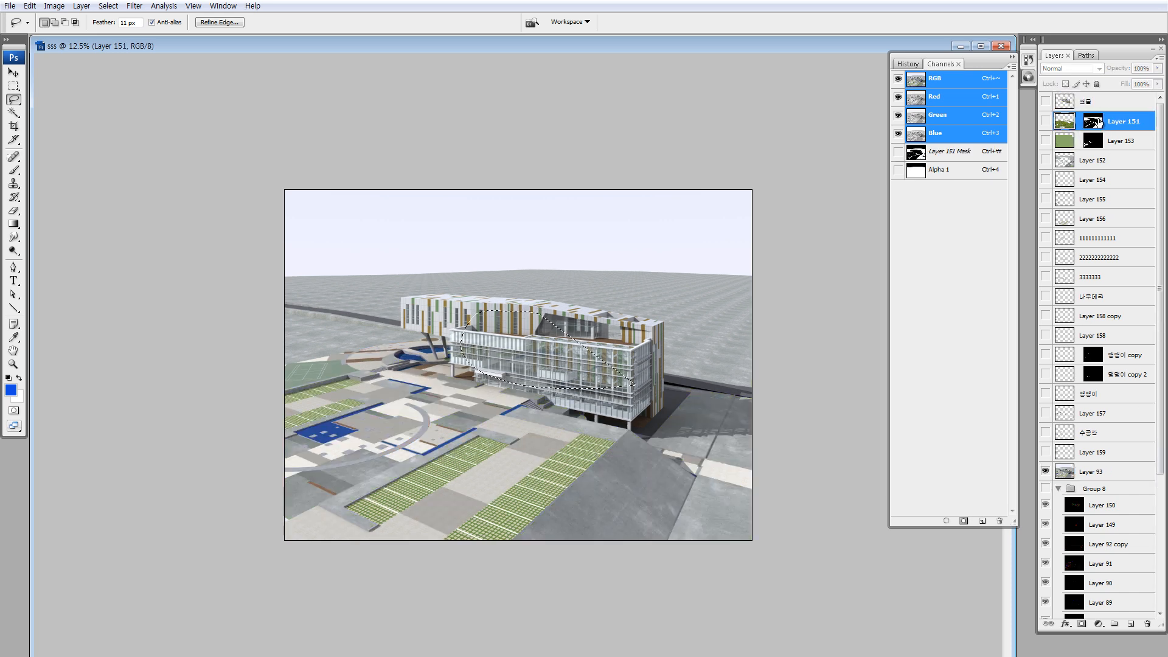
- Make the building layer (건물) active, show it together with Layer 93, and clear the selection
click(1059, 103)
click(1046, 102)
key(ctrl+d)
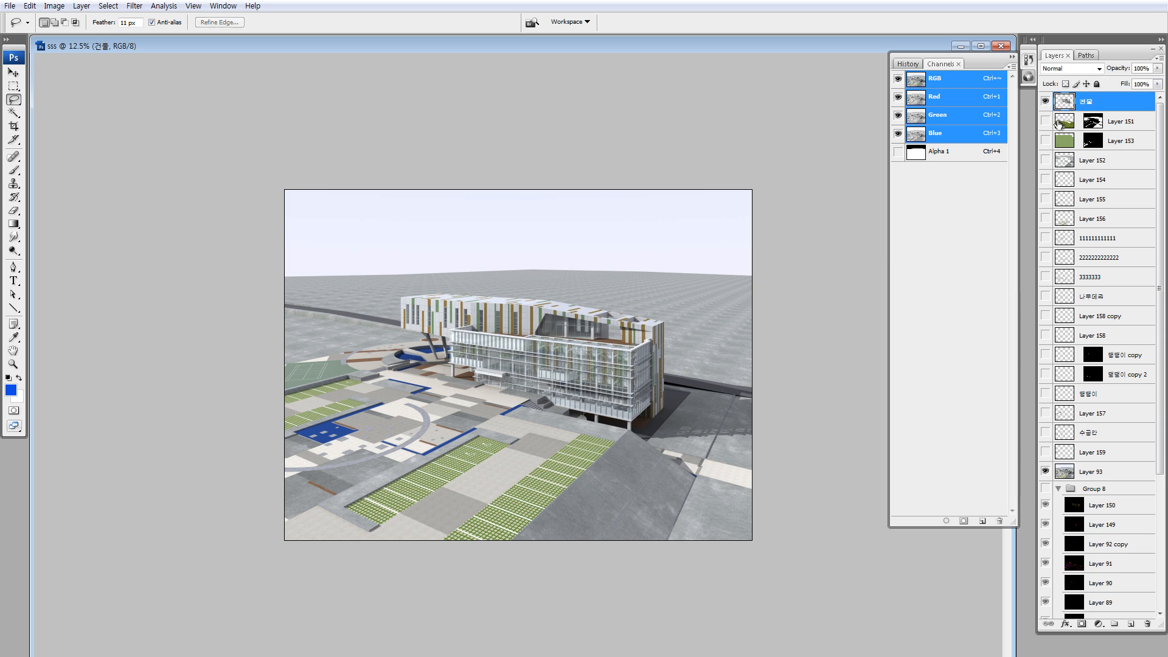
- Try a Brightness/Contrast adjustment on the building layer with brightness +58 and increased contrast
key(alt+i)
key(a)
key(c)
click(919, 238)
click(927, 271)
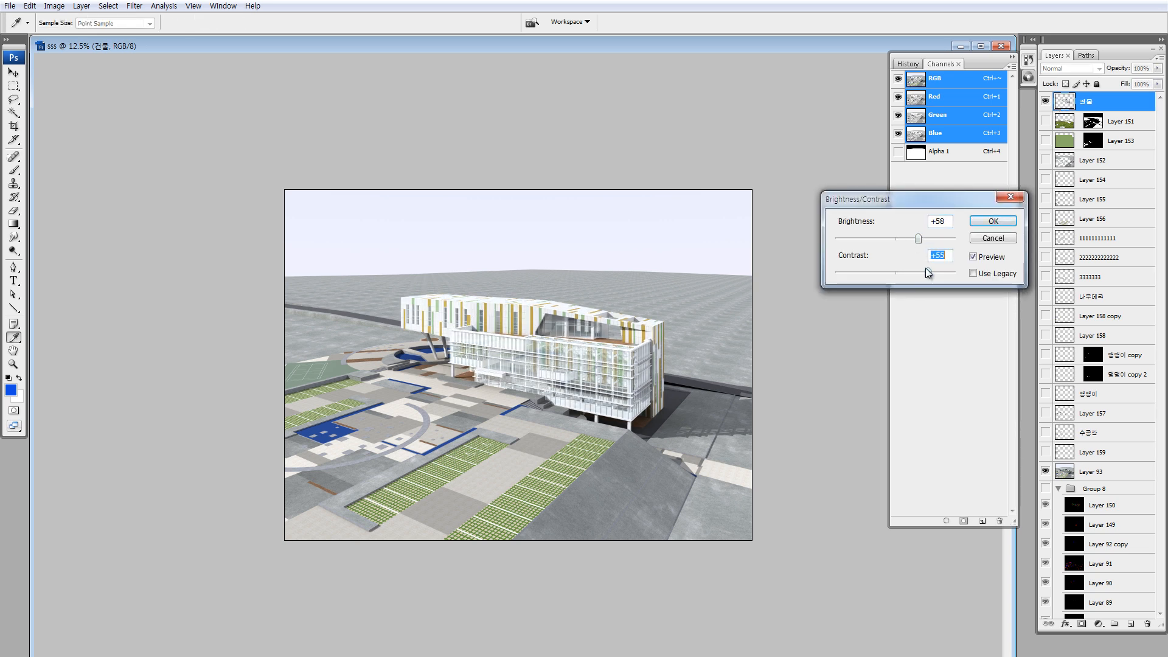
key(Escape)
- Preview higher and lower brightness on the building layer with Brightness/Contrast, and return to the Lasso tool
key(alt+i)
key(a)
key(c)
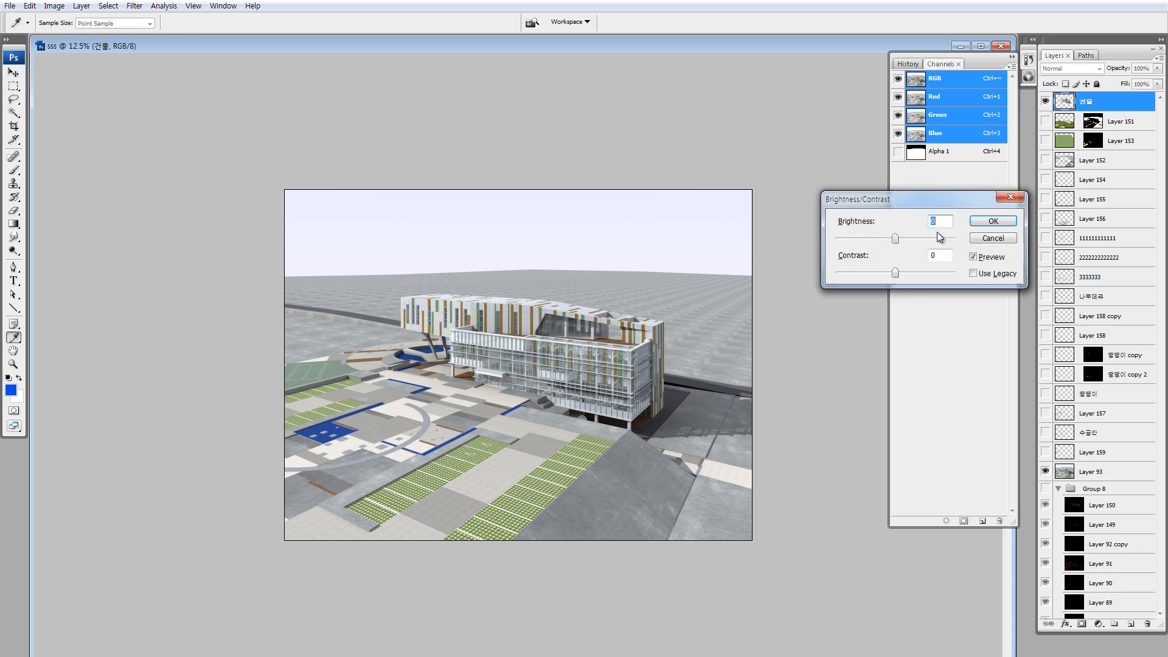
click(940, 239)
key(Escape)
key(alt+i)
key(a)
key(c)
click(875, 239)
key(Escape)
key(l)
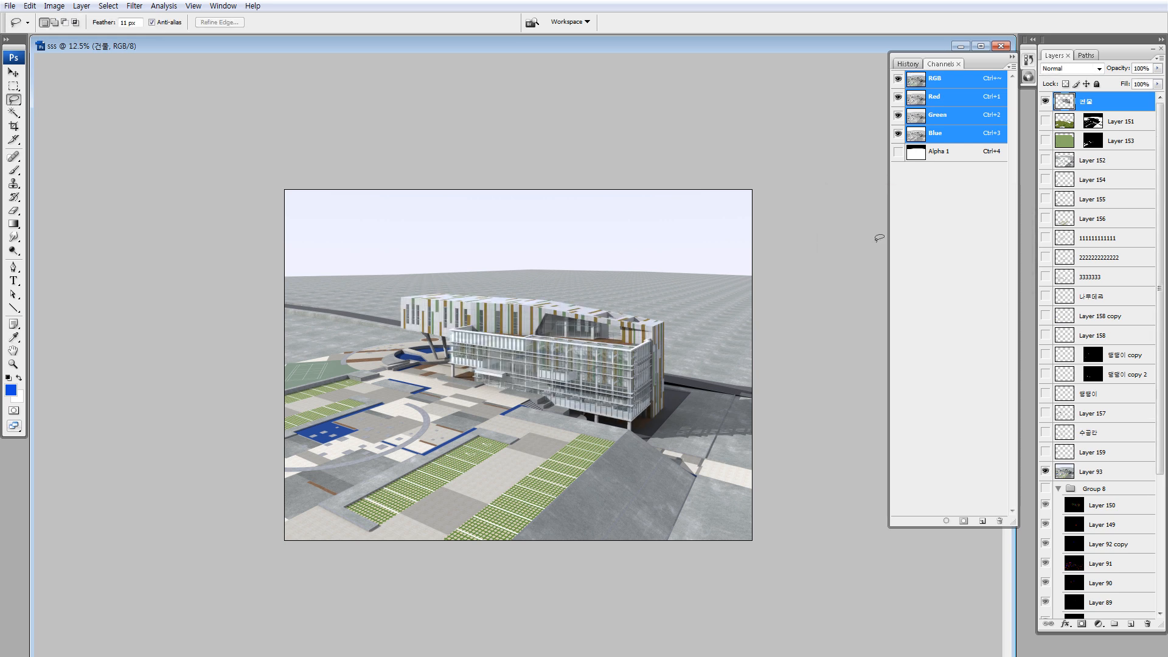
- Show all layers again and collapse Group 8
alt+click(1044, 102)
alt+click(1045, 101)
drag(1047, 382, 1045, 490)
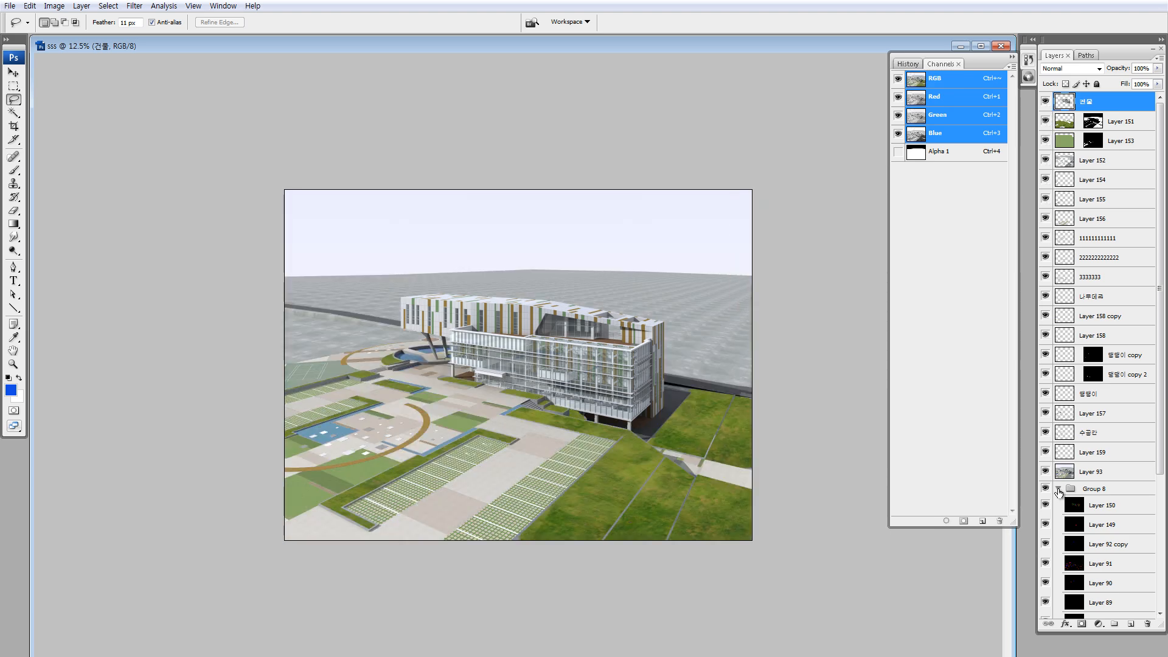
click(1059, 488)
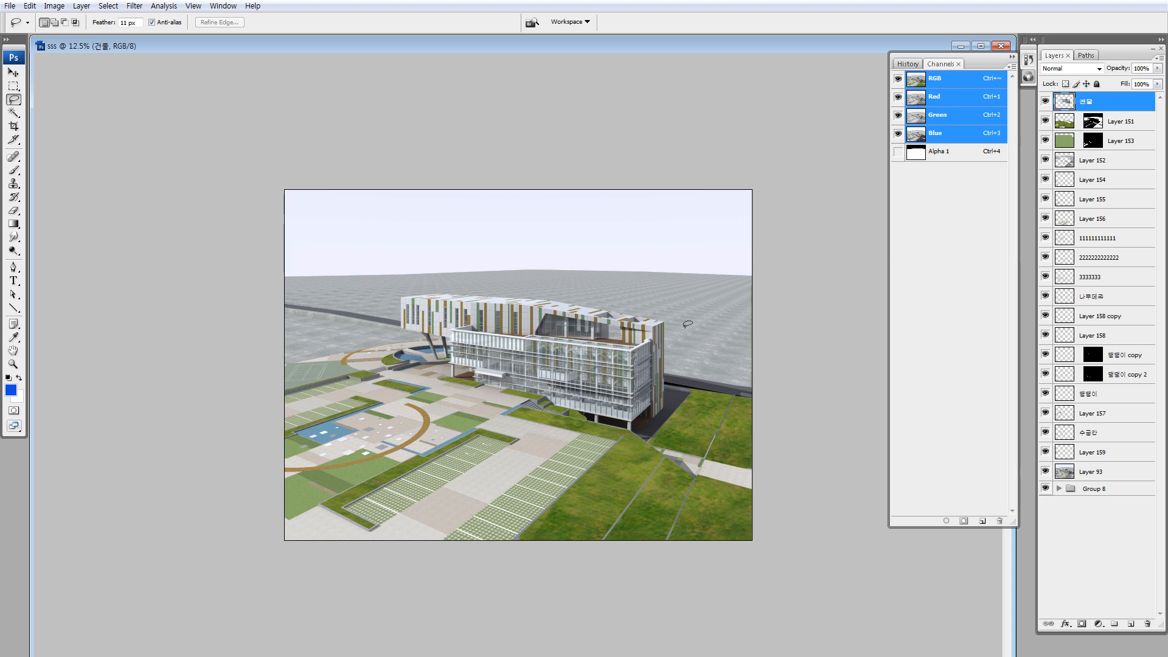
- Copy the background landscape, Group 5, from 메인조감 최종수정.psd into the sss document, place it directly above Layer 93, and clear the selection
mouse_move(687, 324)
mouse_down()
mouse_move(415, 271)
mouse_move(487, 335)
mouse_up()
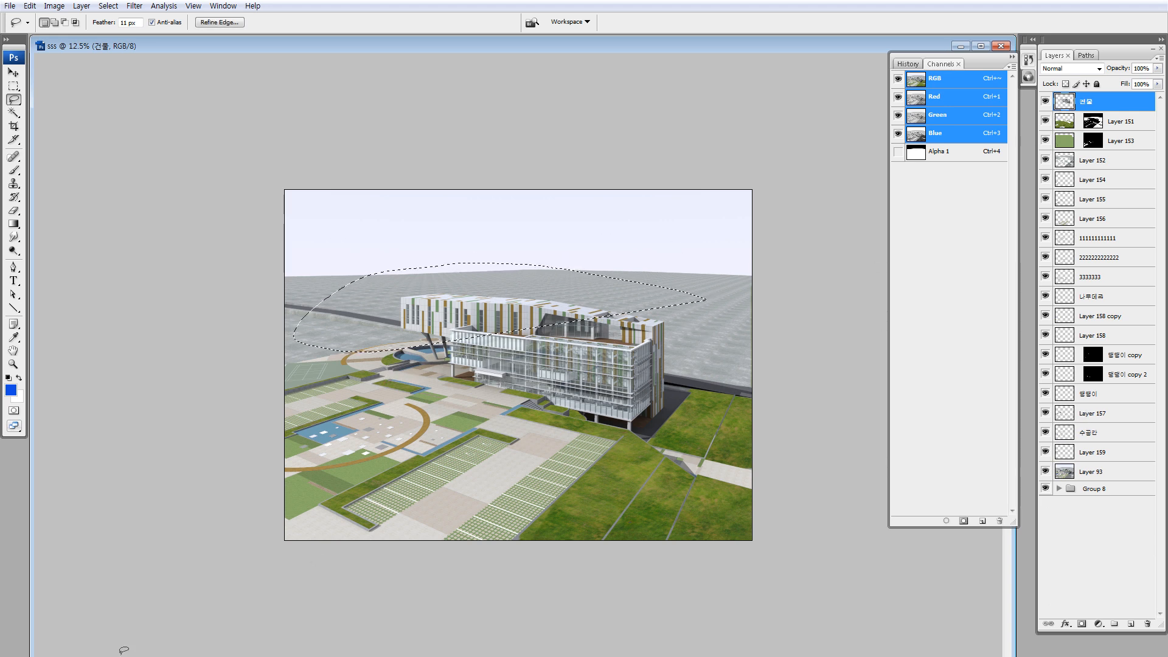
key(ctrl+Tab)
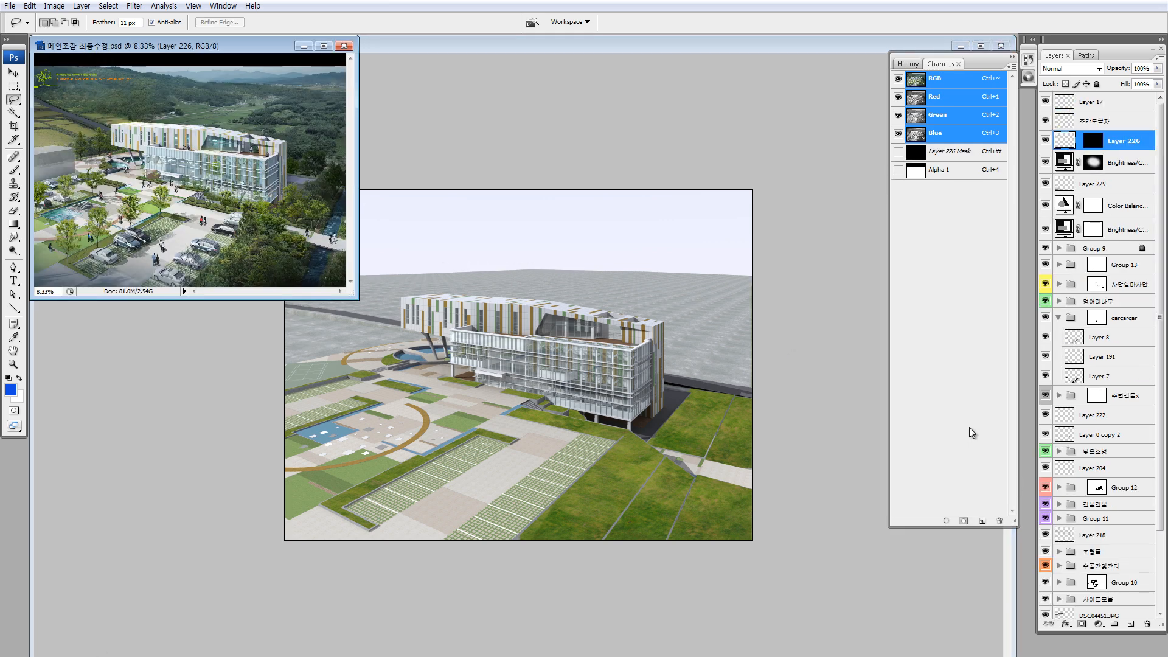
scroll(1094, 483, down, 3)
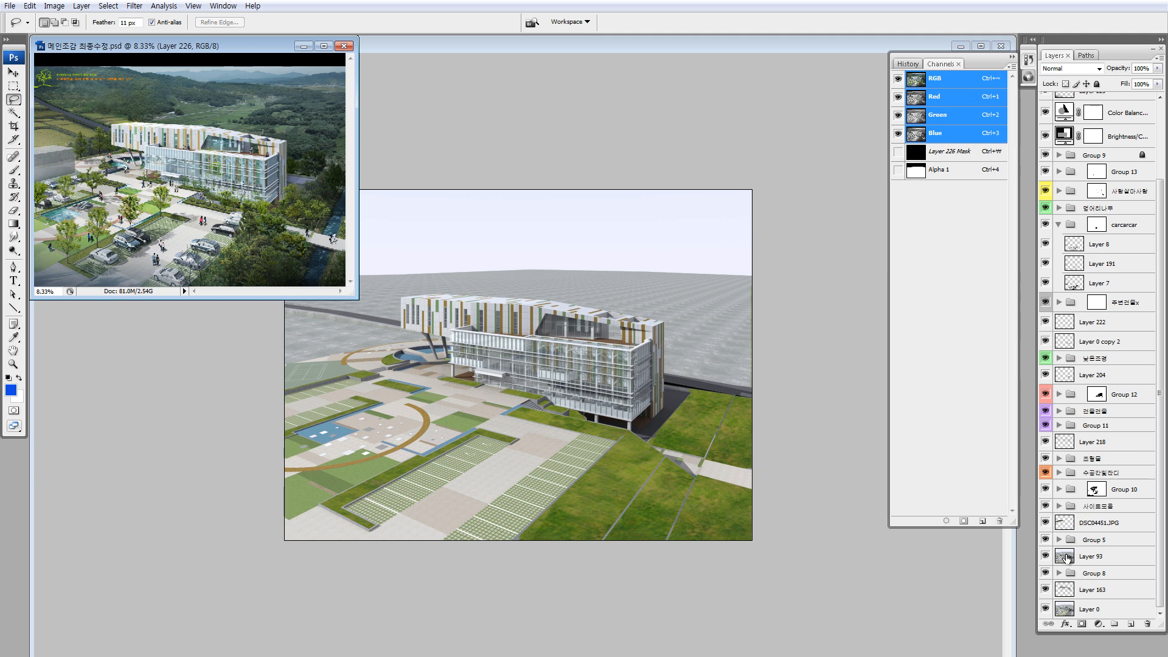
alt+click(1047, 540)
alt+click(1046, 541)
drag(1071, 541, 880, 504)
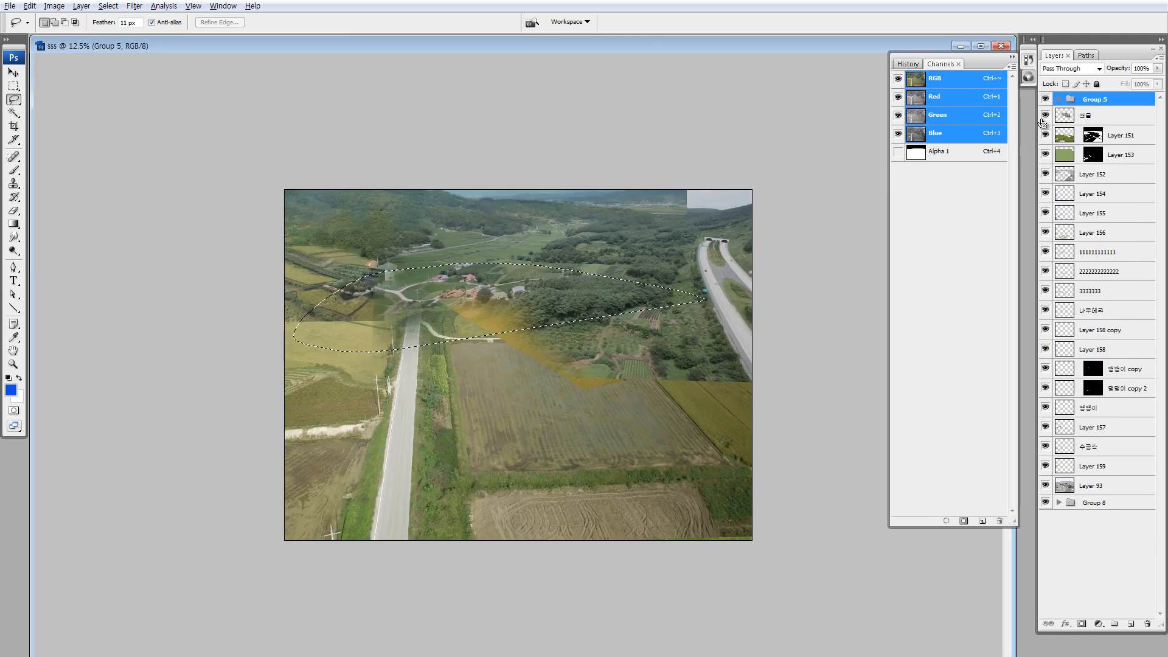
drag(1071, 99, 1071, 481)
key(ctrl+d)
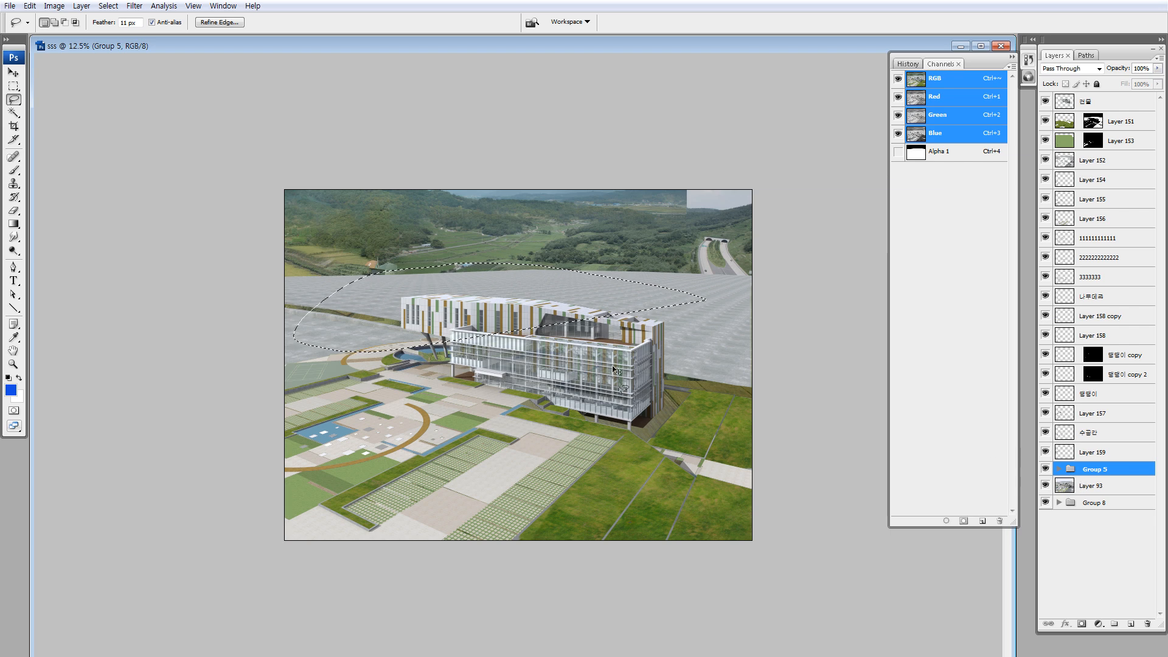
- Delete Layer 152, which holds the grey ground plane around the building
key(v)
ctrl+click(695, 326)
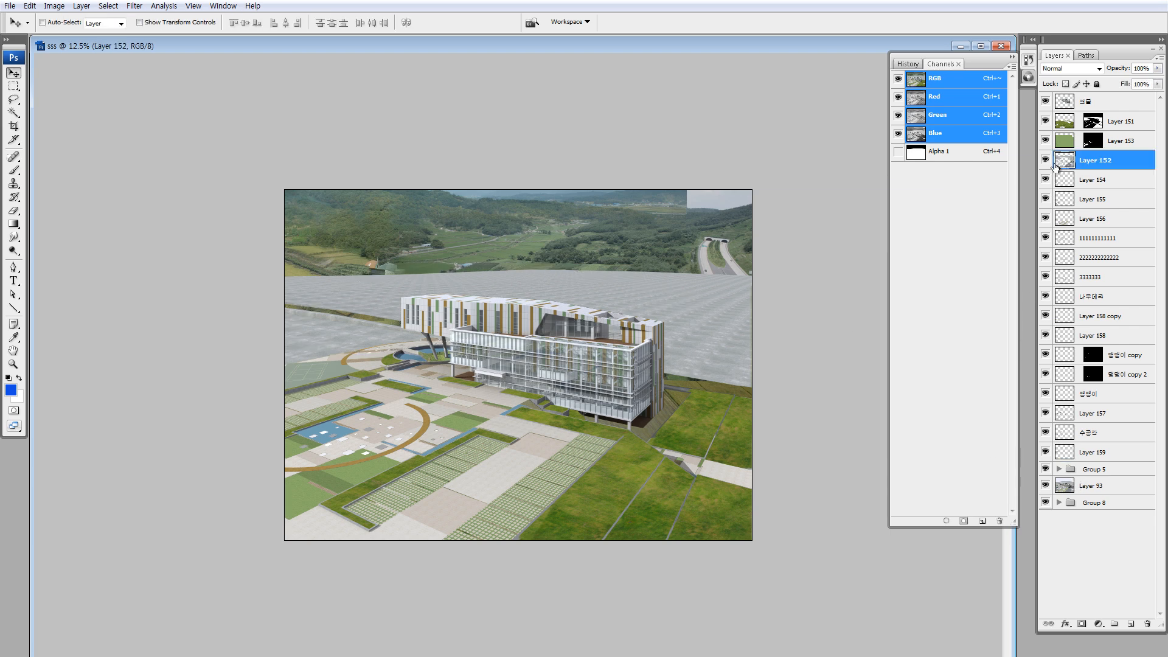
key(Delete)
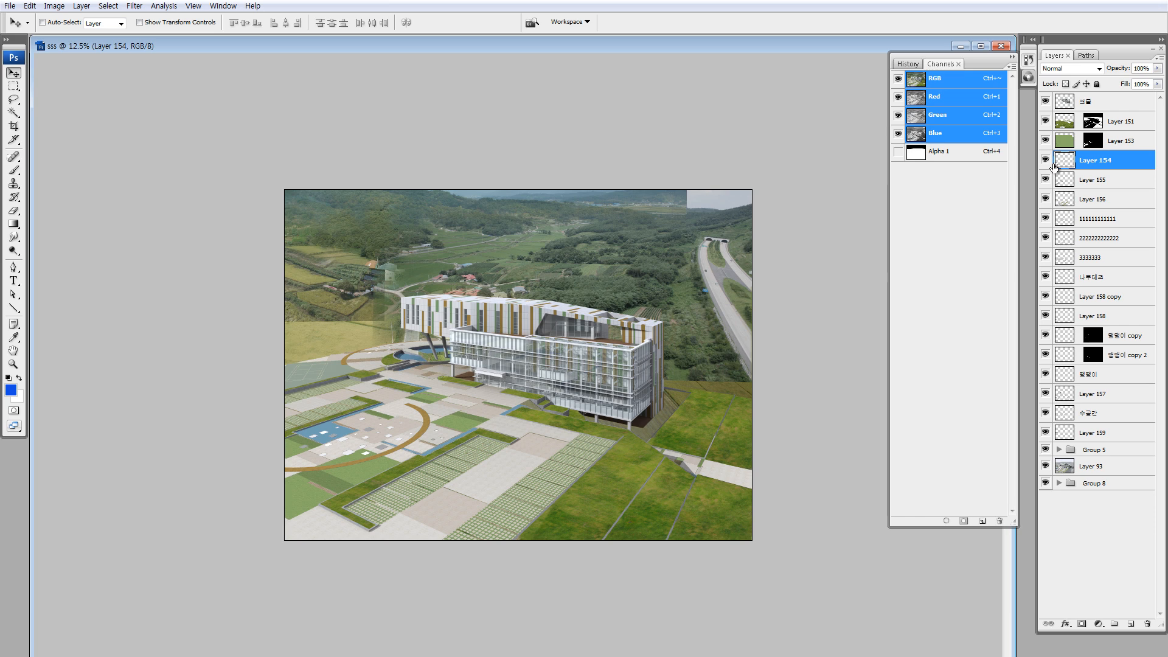
- Check Group 8 and Group 5 by switching their visibility off and on, and delete Group 5 from the sss document
click(1045, 484)
click(1045, 483)
click(1045, 450)
click(1046, 450)
click(1076, 449)
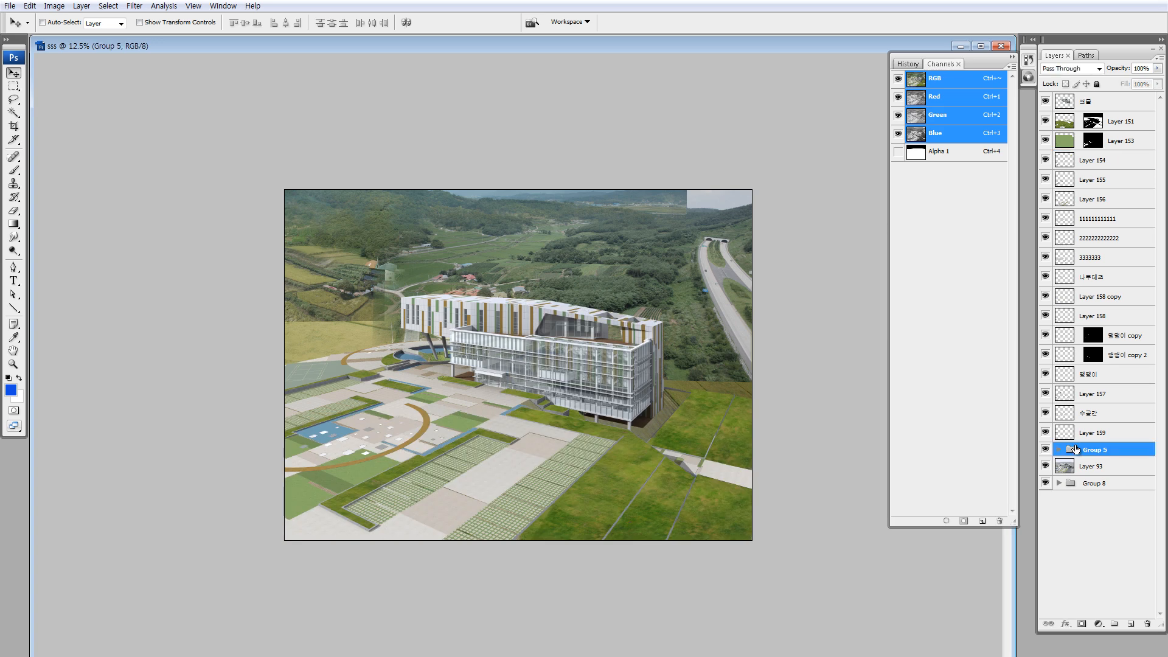
key(Delete)
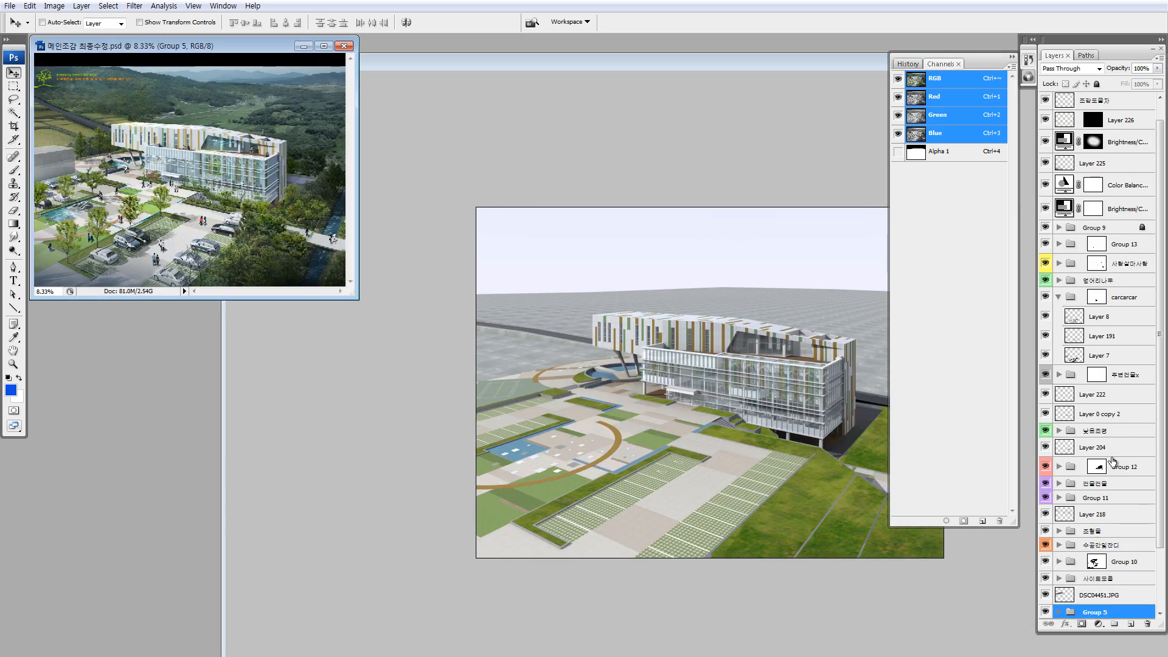
- Bring Group 5 from 메인조감 최종수정.psd into the sss document above Layer 93 as the landscape background, and reposition the sss window
drag(1066, 620, 754, 428)
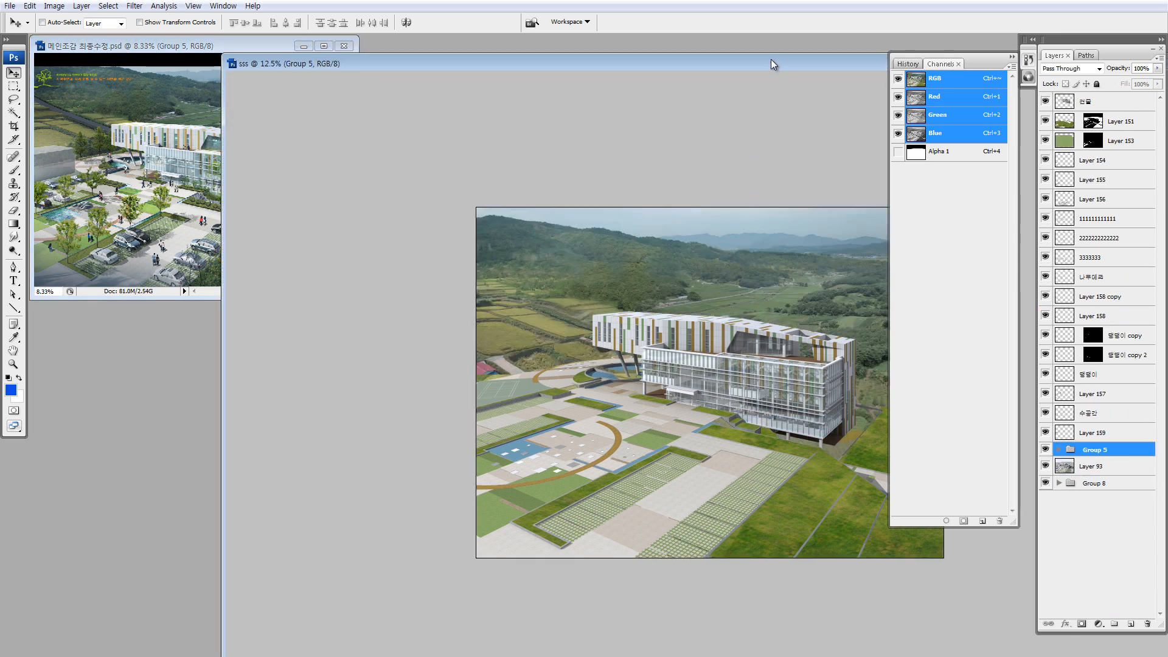
drag(771, 60, 615, 73)
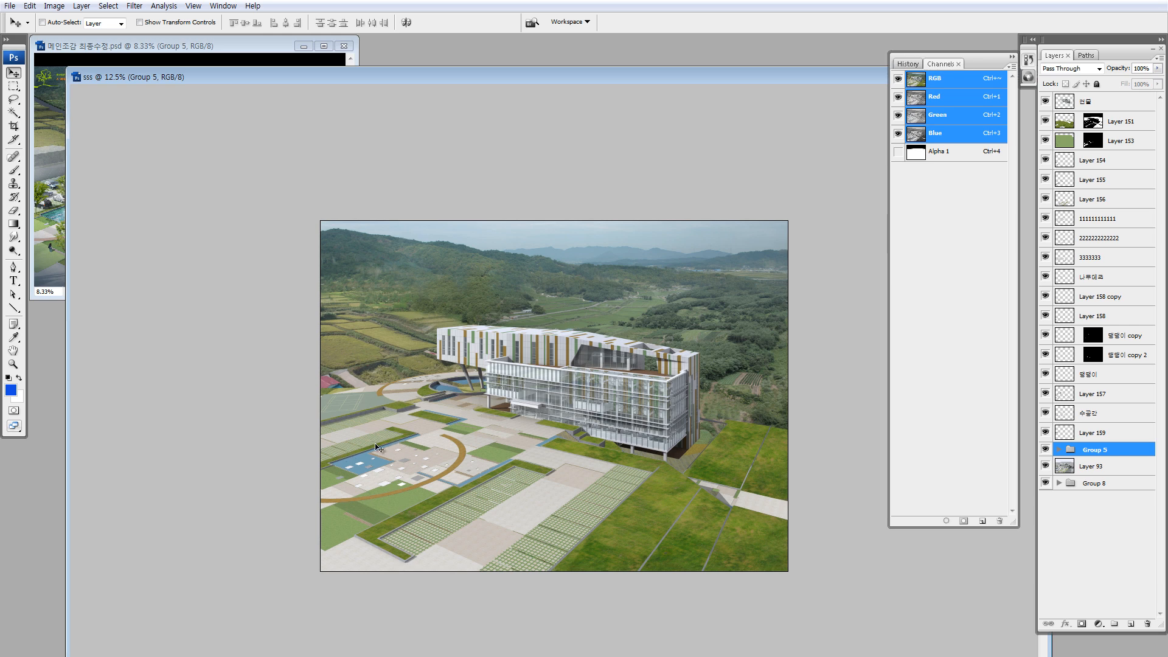
key(alt+Tab)
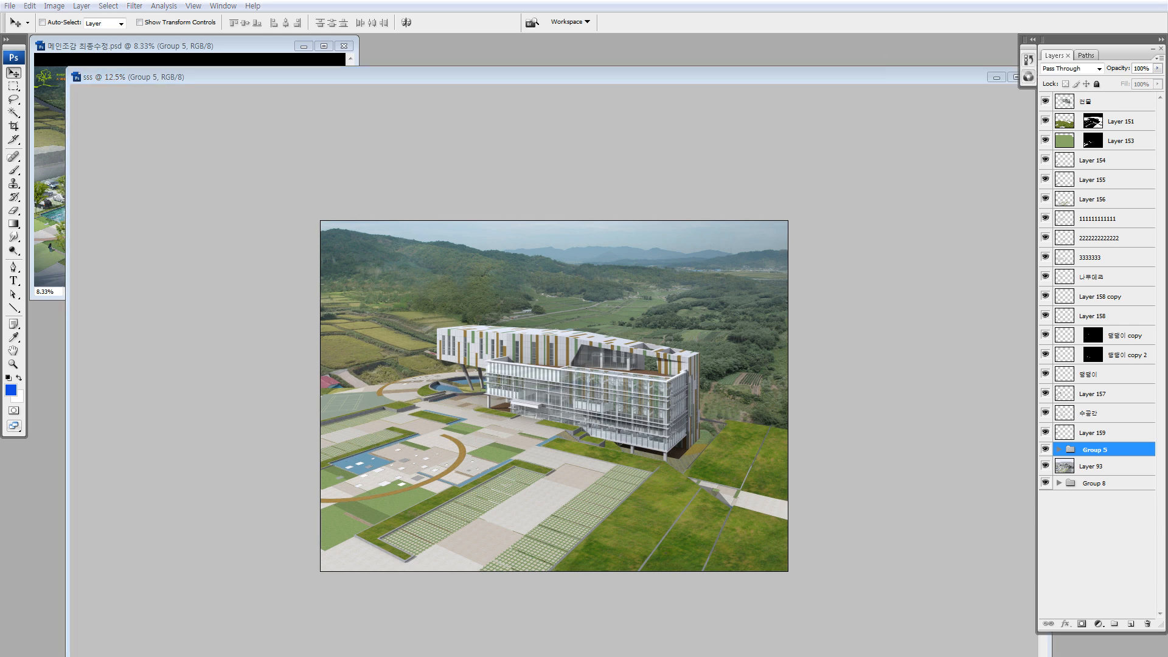